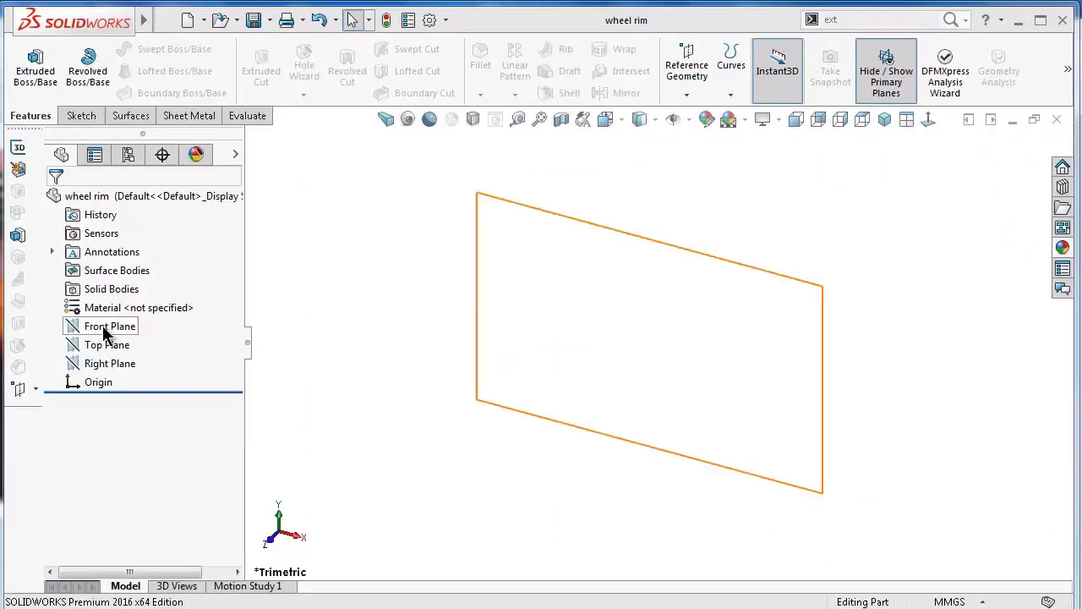
Start a sketch on the Front Plane and draw a horizontal centerline leftward from the origin.
click(105, 329)
click(116, 307)
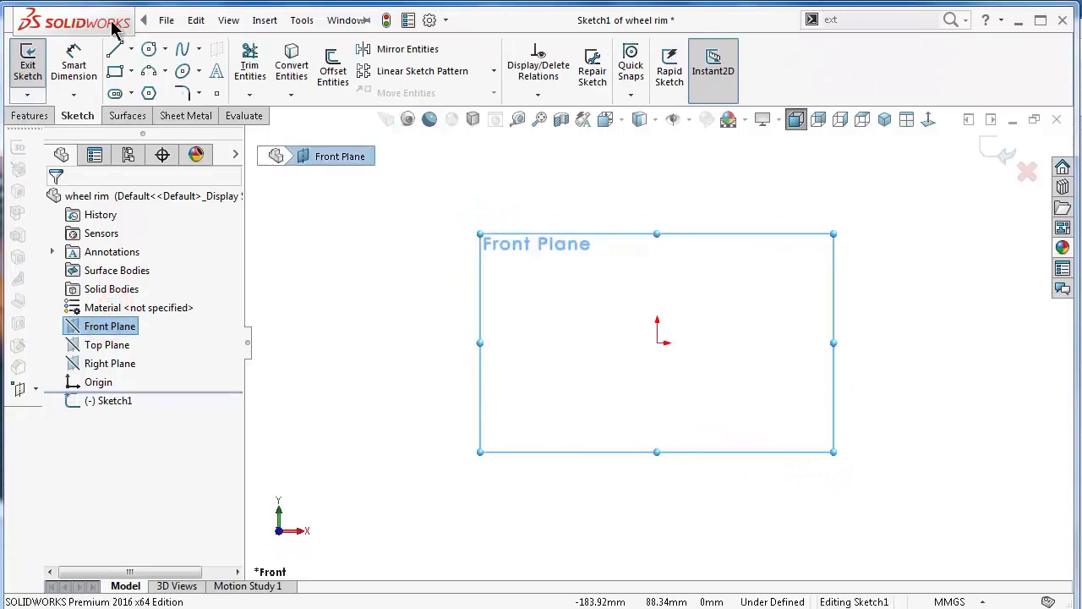
click(131, 49)
click(152, 91)
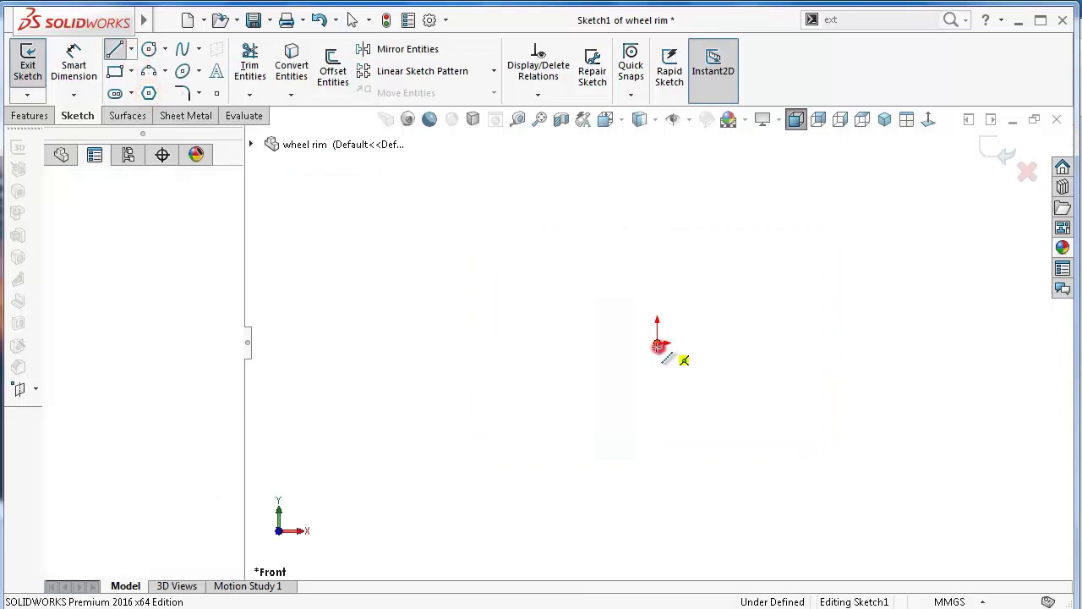
click(658, 343)
click(409, 342)
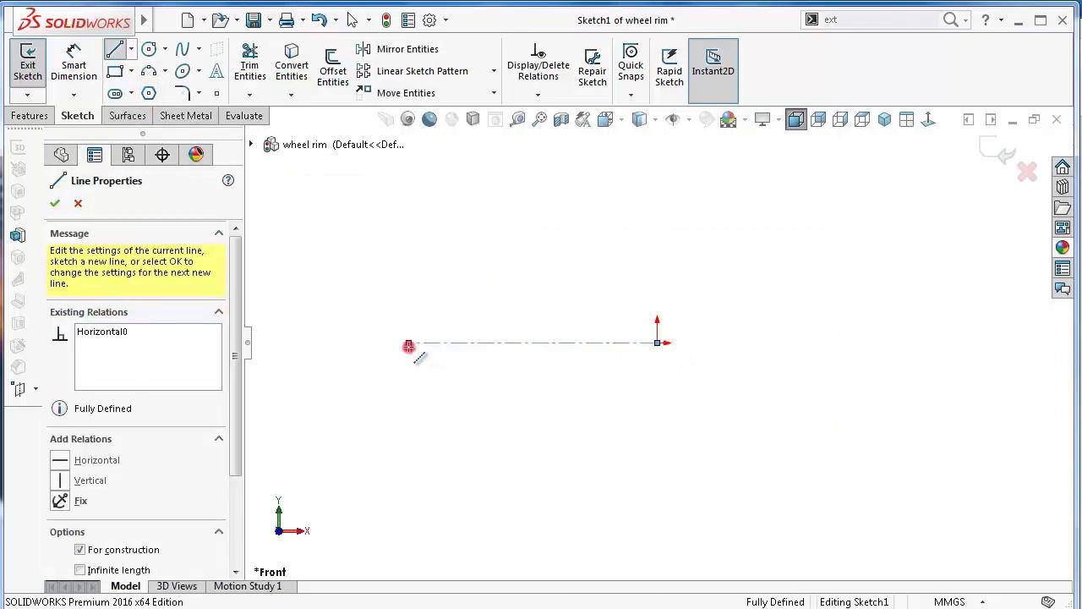
click(354, 312)
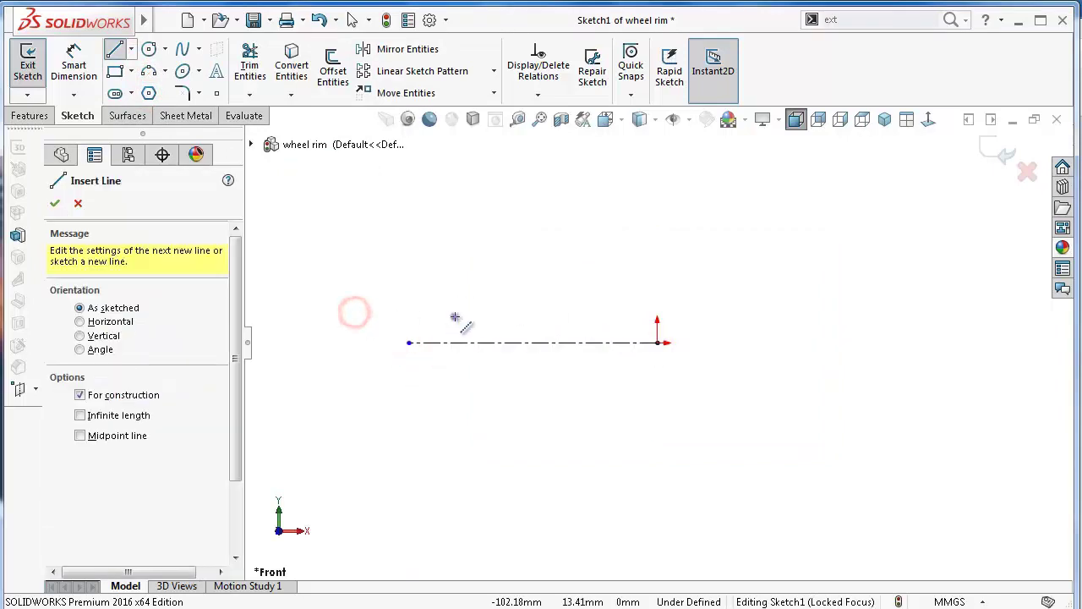
right_drag(451, 313, 437, 226)
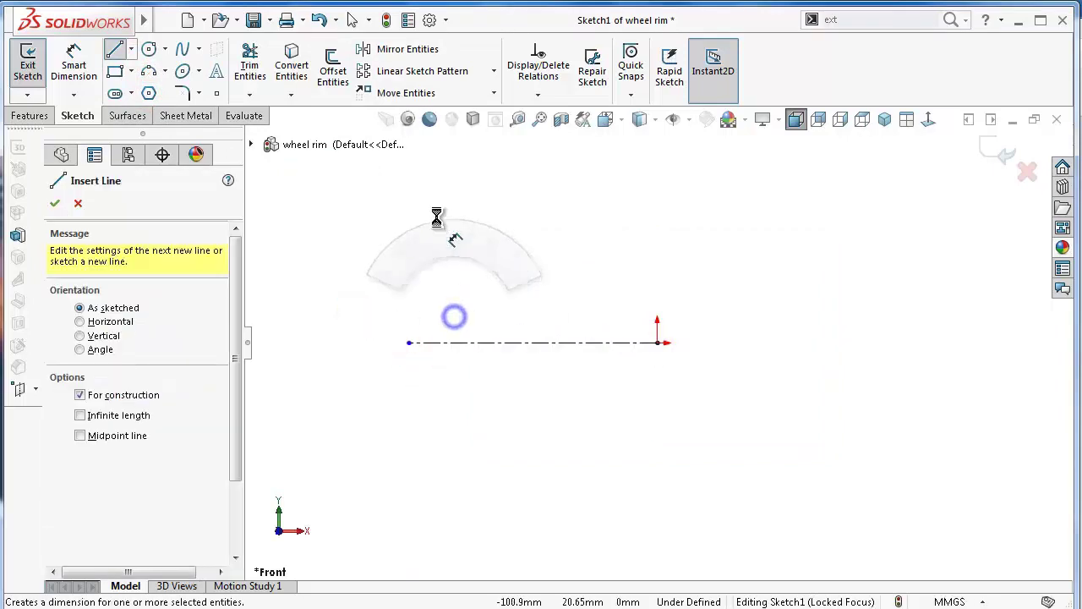
Dimension the horizontal centerline to a length of 265 mm.
click(553, 344)
click(550, 305)
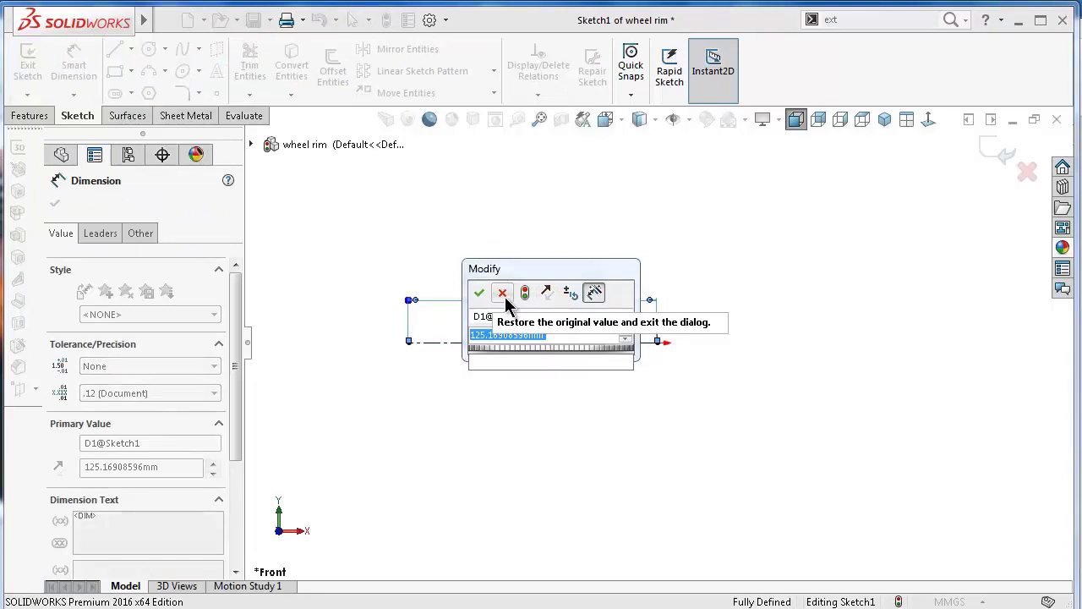
text(265)
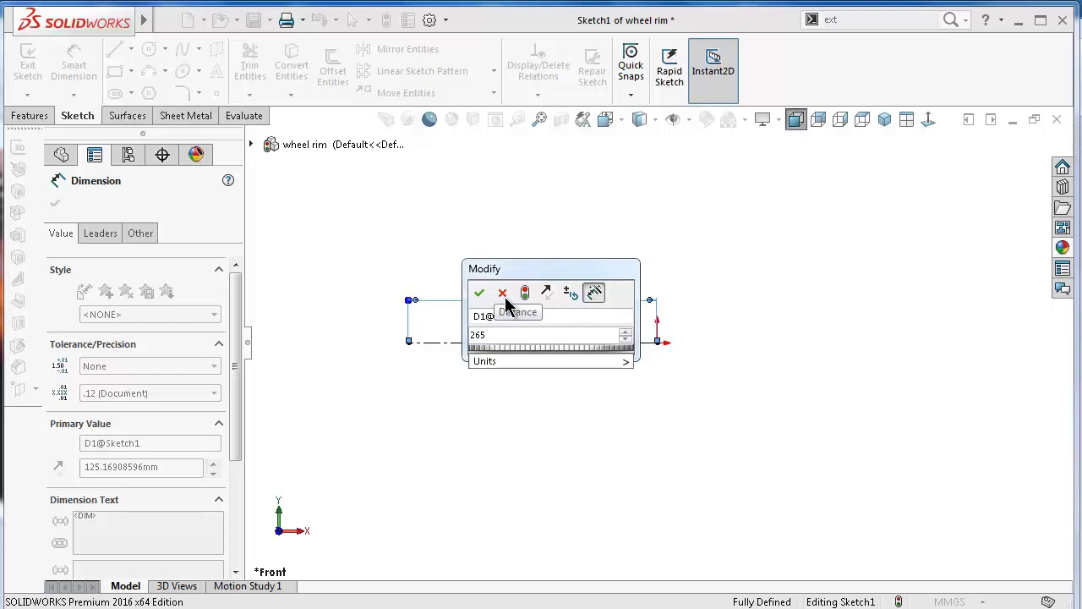
key(Return)
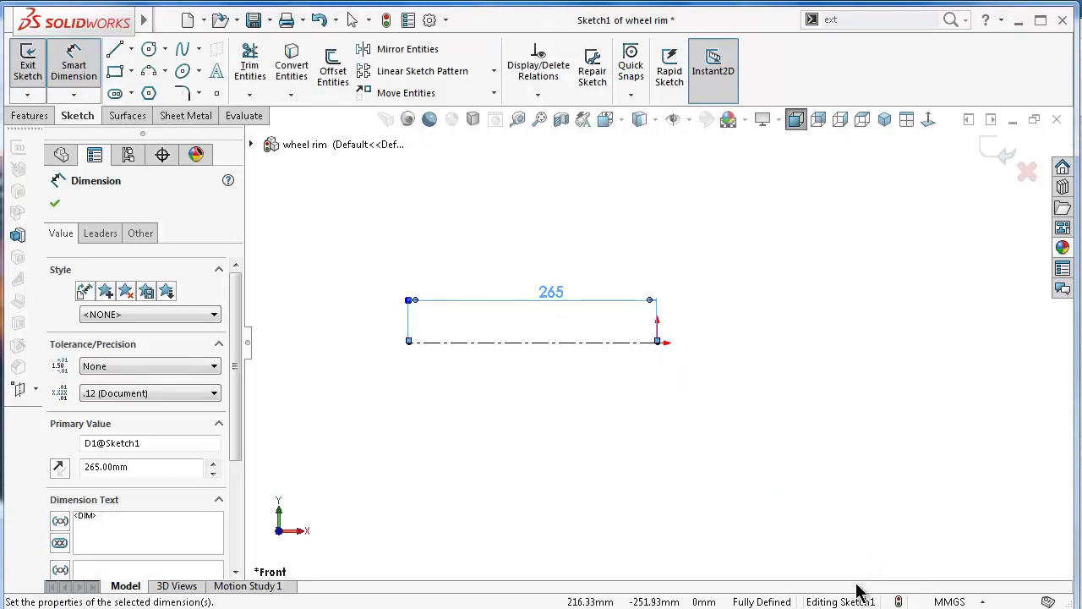
scroll(833, 558, up, 1)
scroll(752, 474, up, 1)
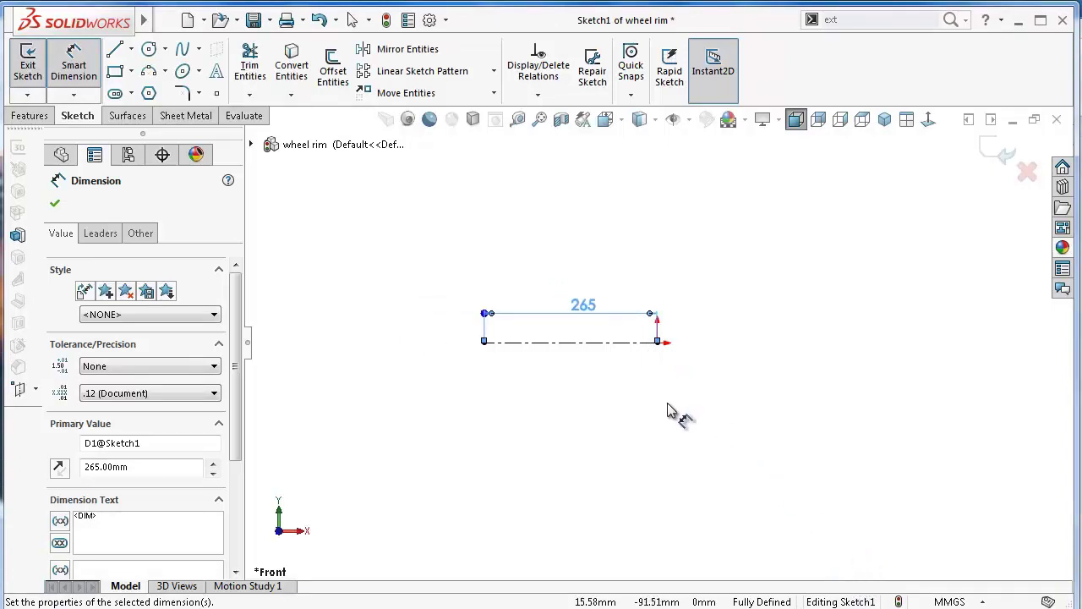
scroll(577, 368, up, 1)
Draw a vertical centerline, then a horizontal one to its right, forming an L below the sketch.
click(131, 50)
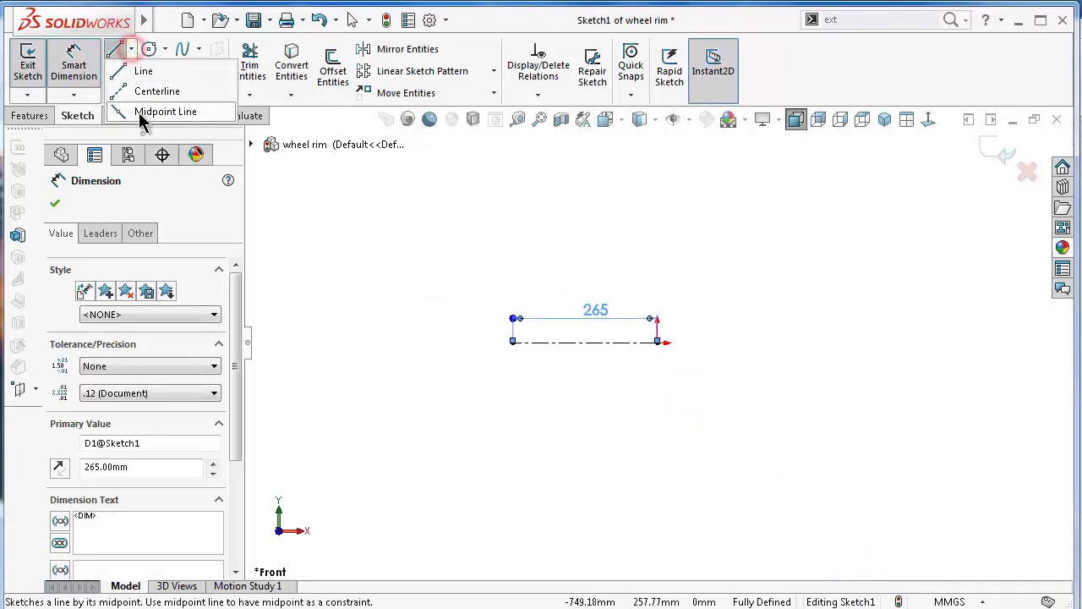
click(144, 90)
scroll(603, 420, down, 1)
scroll(607, 427, down, 2)
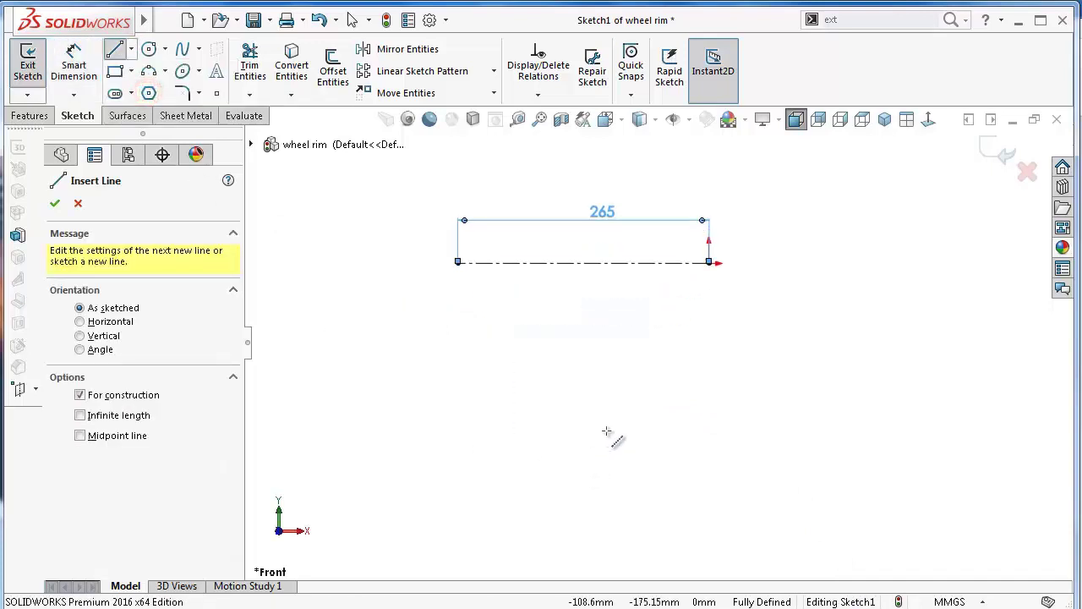
scroll(608, 433, down, 1)
click(606, 431)
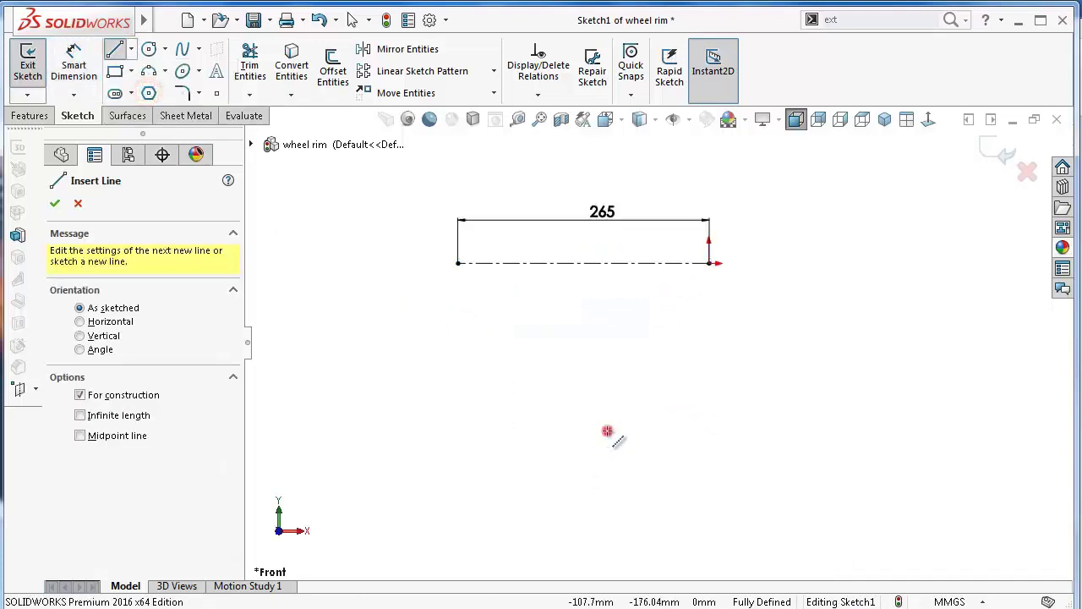
click(606, 479)
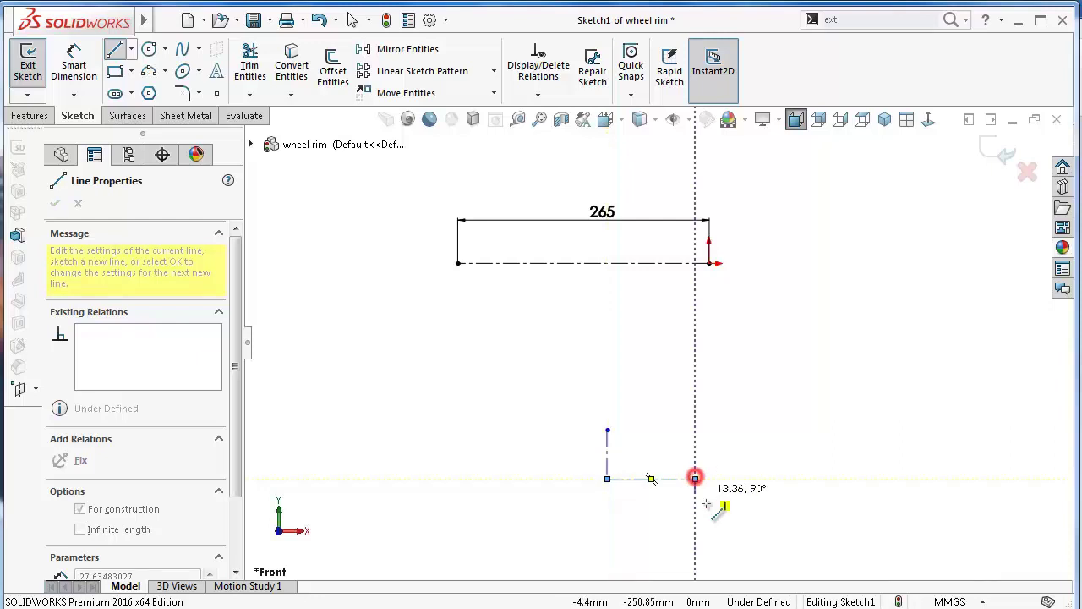
click(695, 479)
double_click(731, 519)
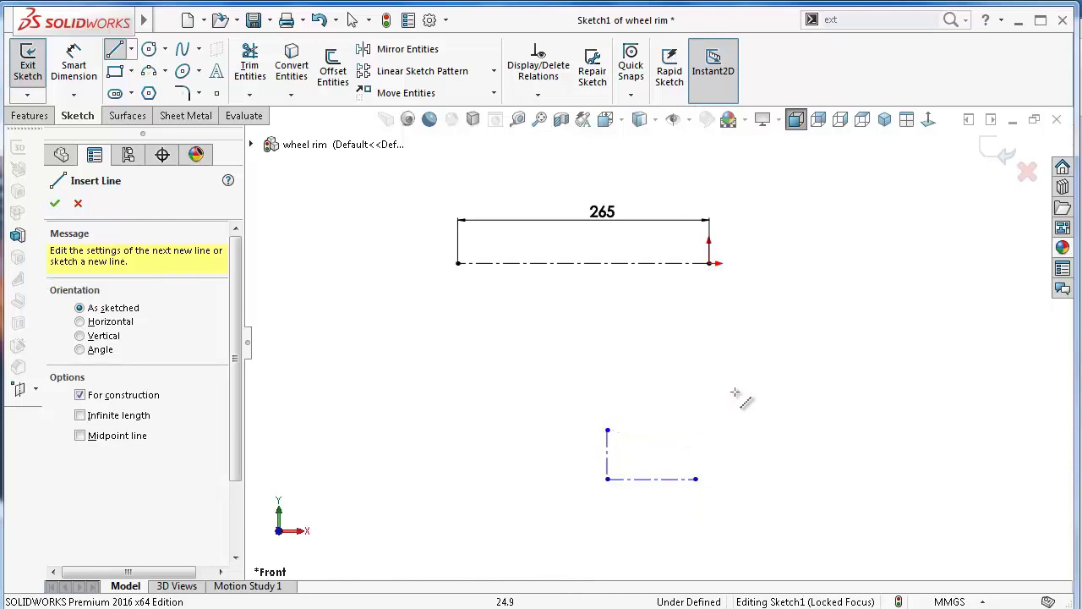
right_drag(819, 418, 804, 358)
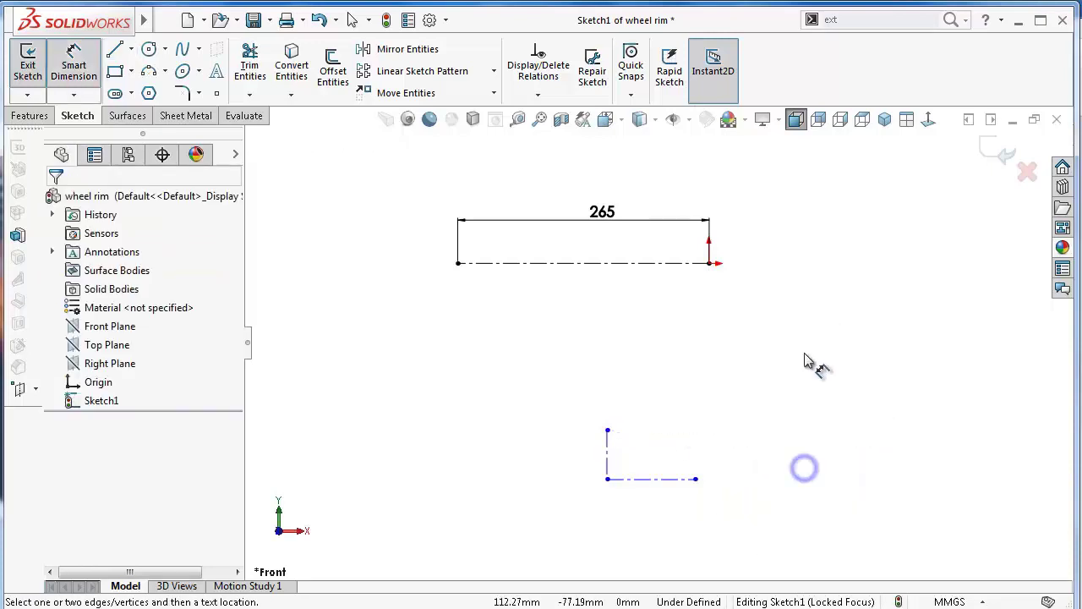
Set the bottom construction line 297.5 mm below the 265 mm centerline.
click(679, 479)
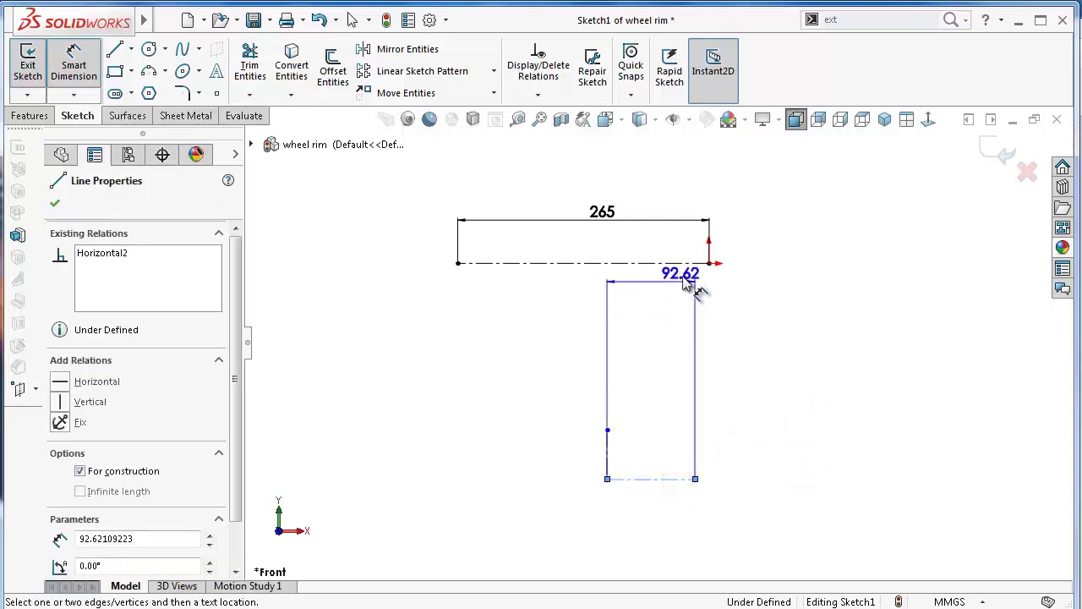
click(687, 267)
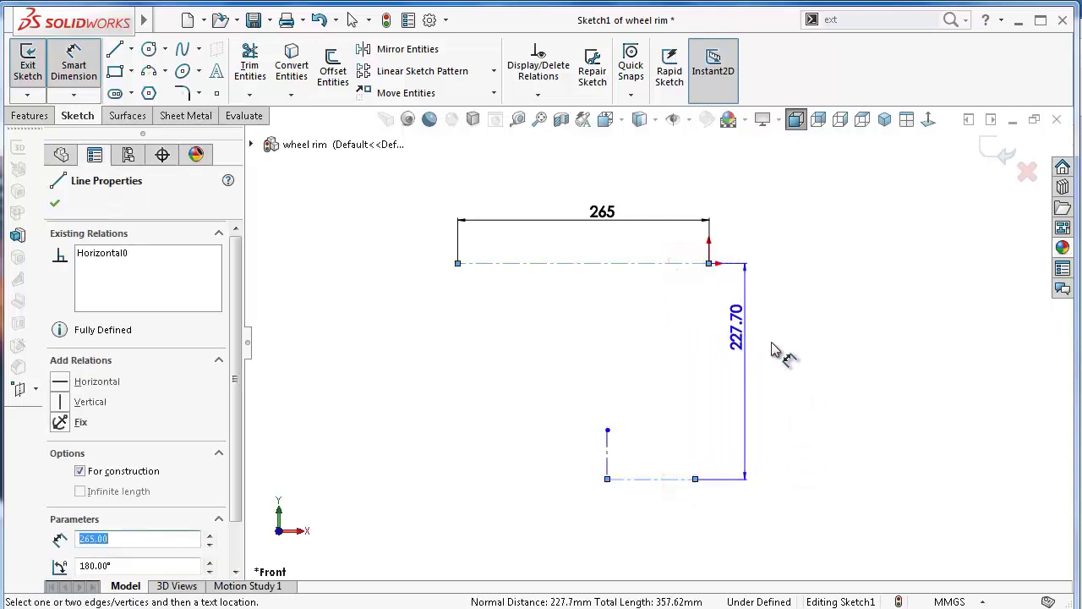
click(837, 365)
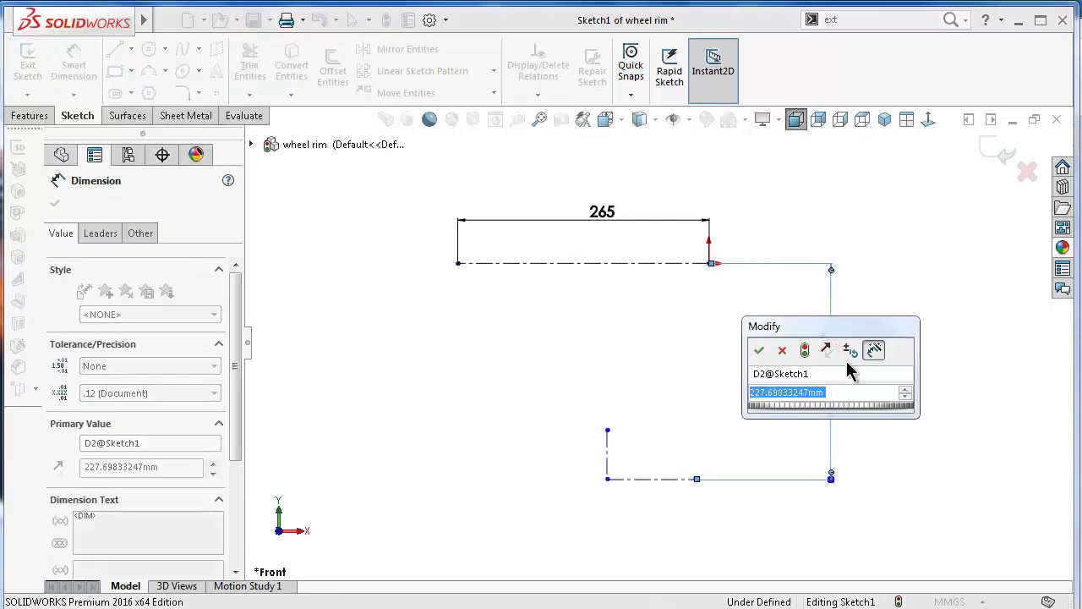
text(2)
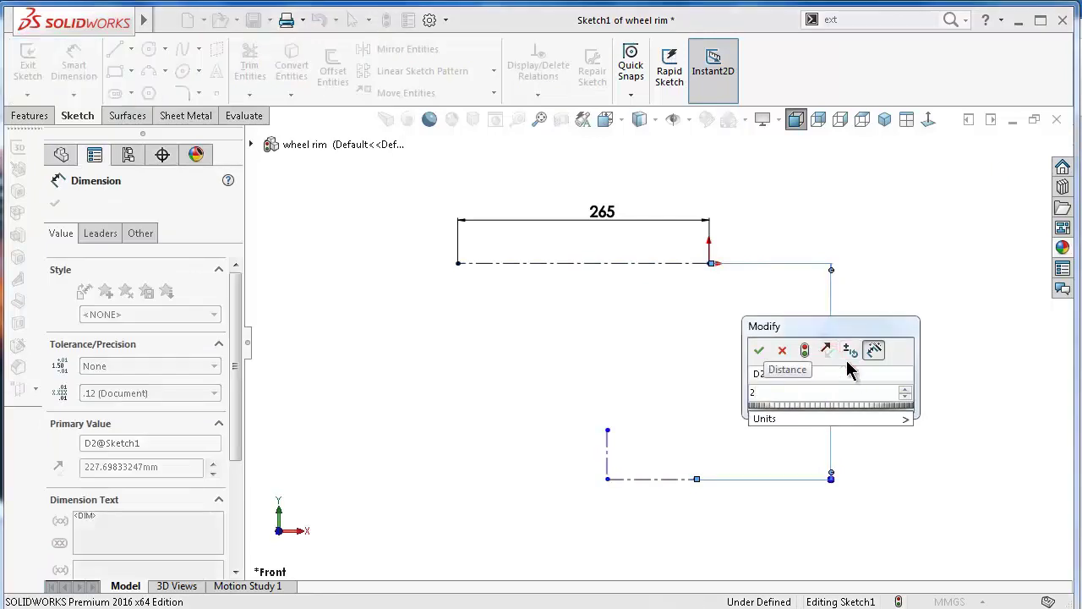
text(9)
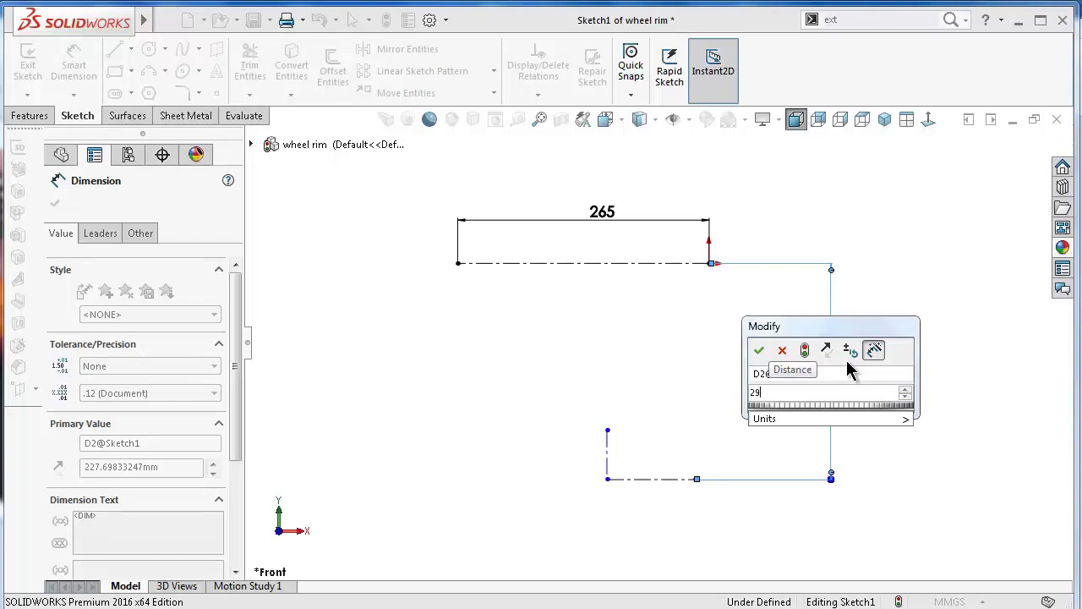
text(7.5)
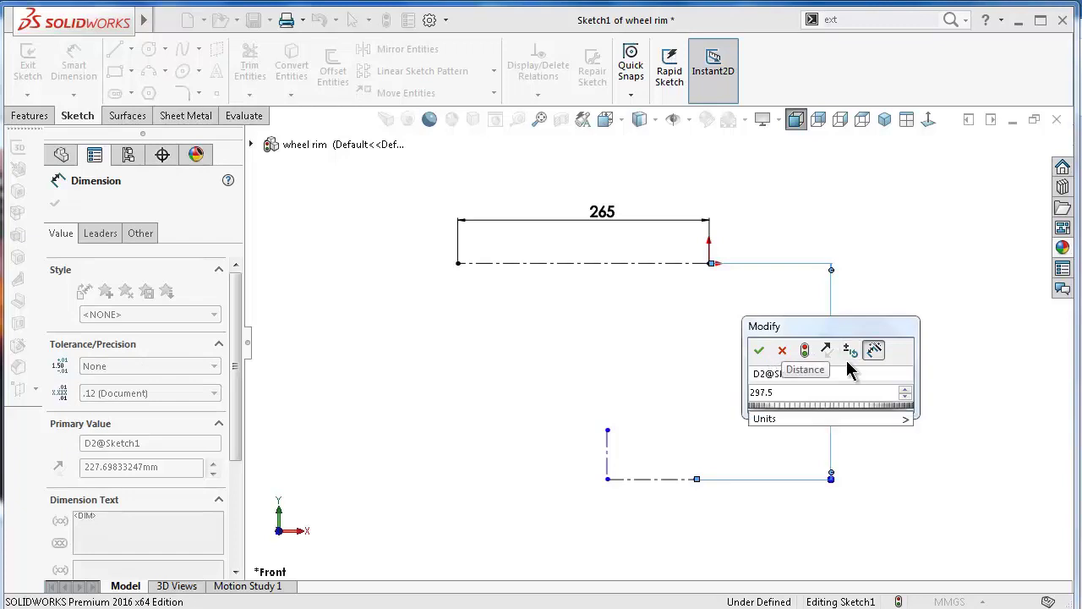
key(Return)
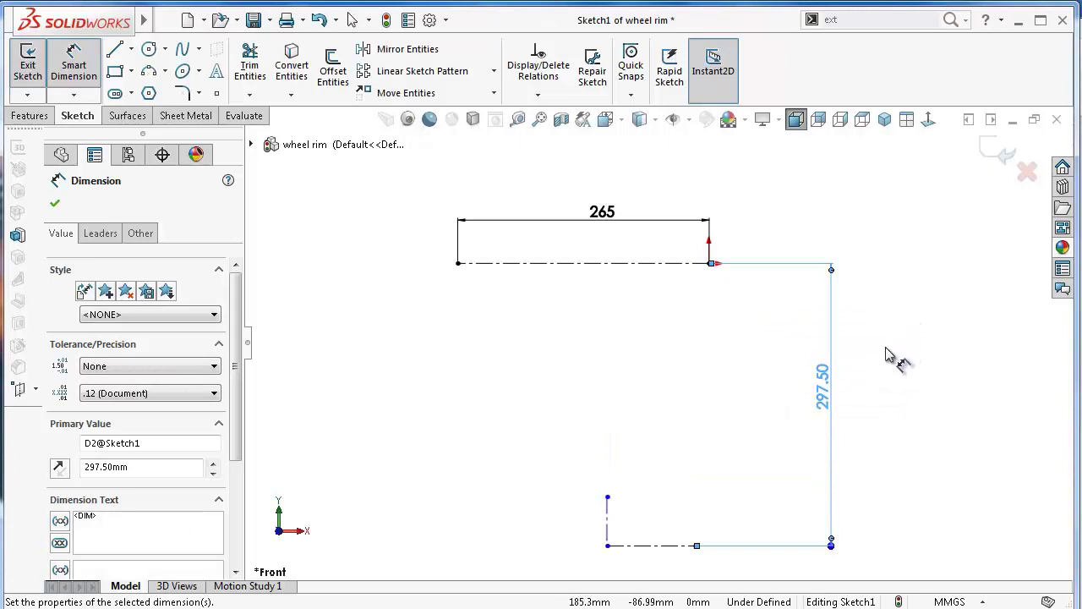
Dimension the short vertical construction line to 42.5 mm.
click(607, 514)
click(565, 504)
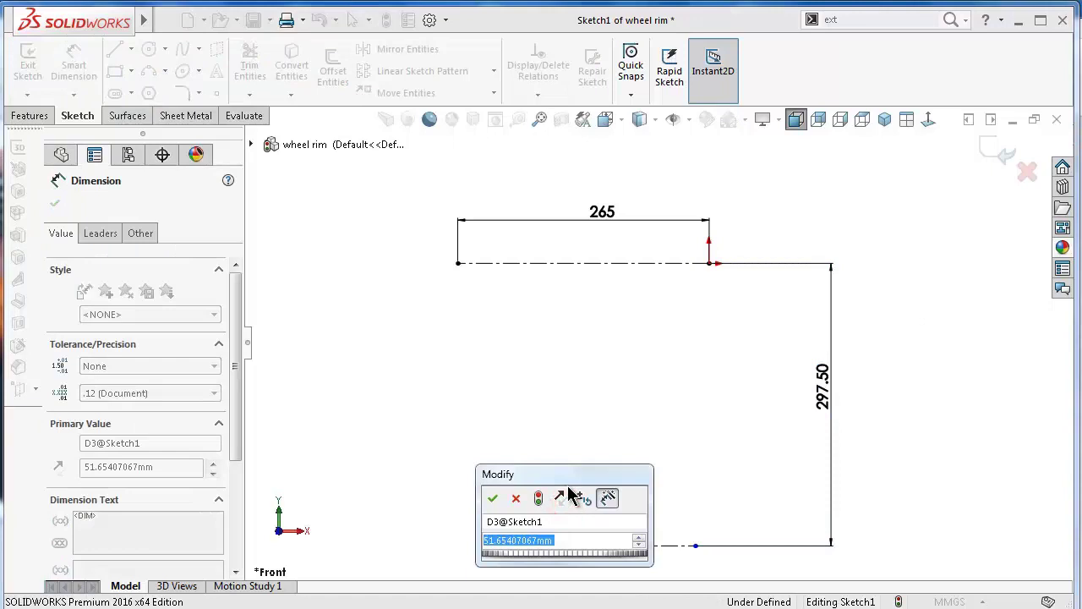
text(42.5)
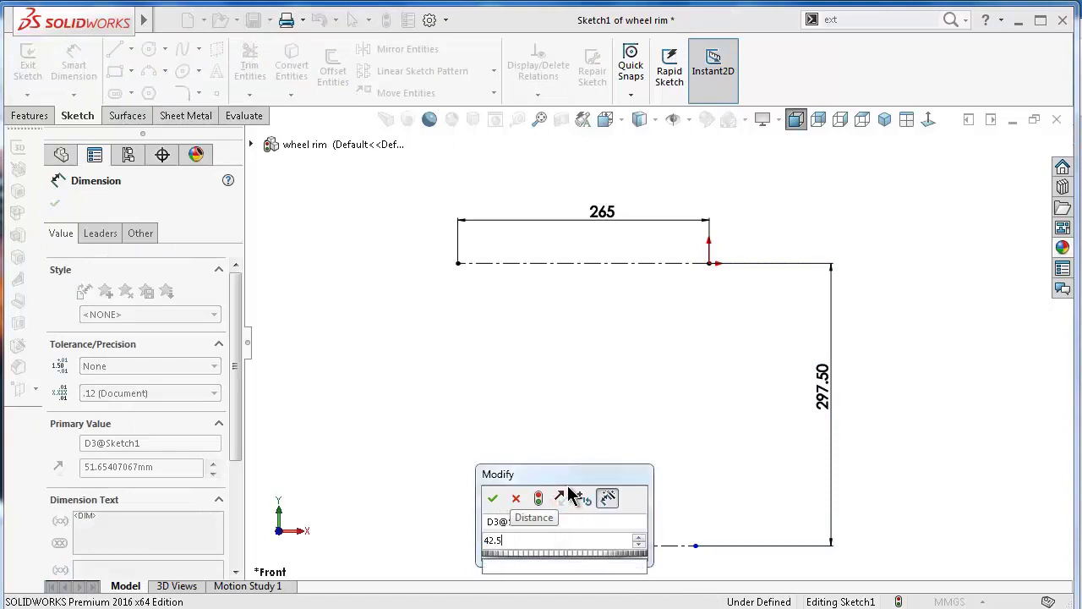
key(Return)
click(681, 435)
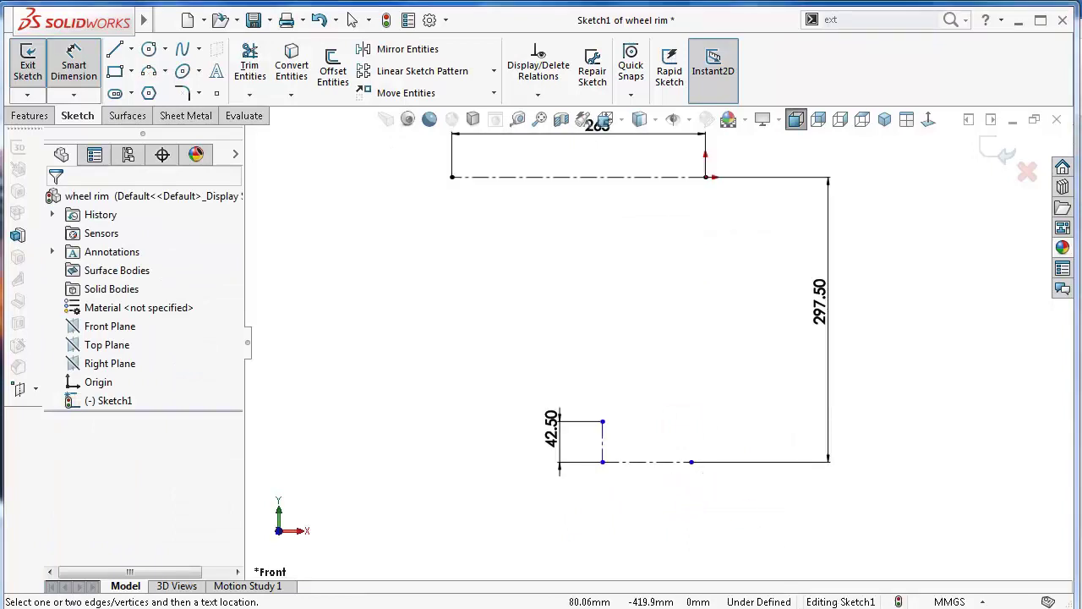
Dimension the step width from the centerline end to the short line as 116.85 mm.
click(452, 178)
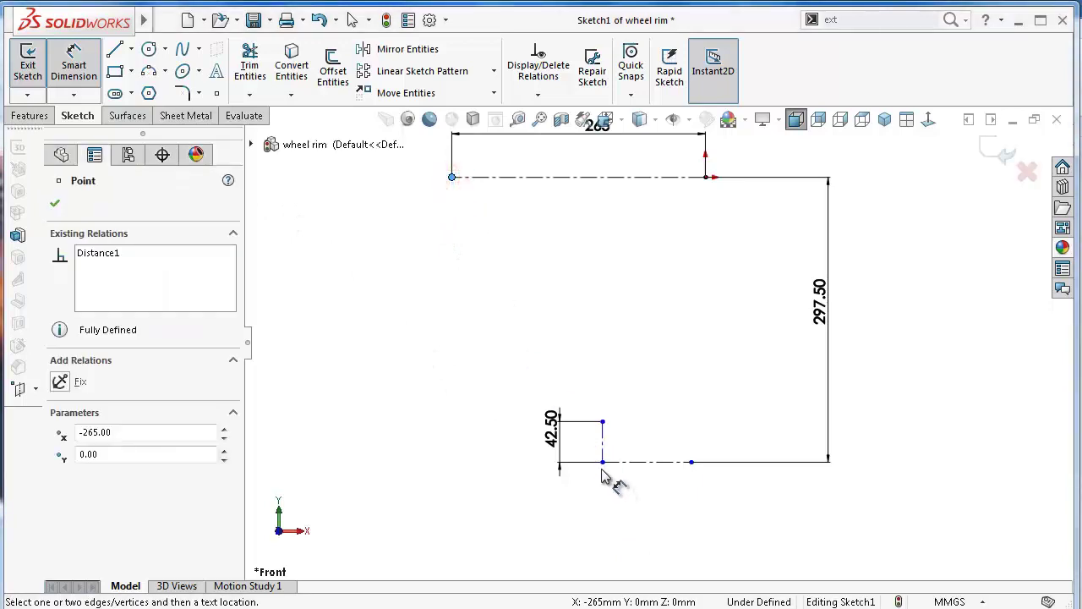
click(602, 463)
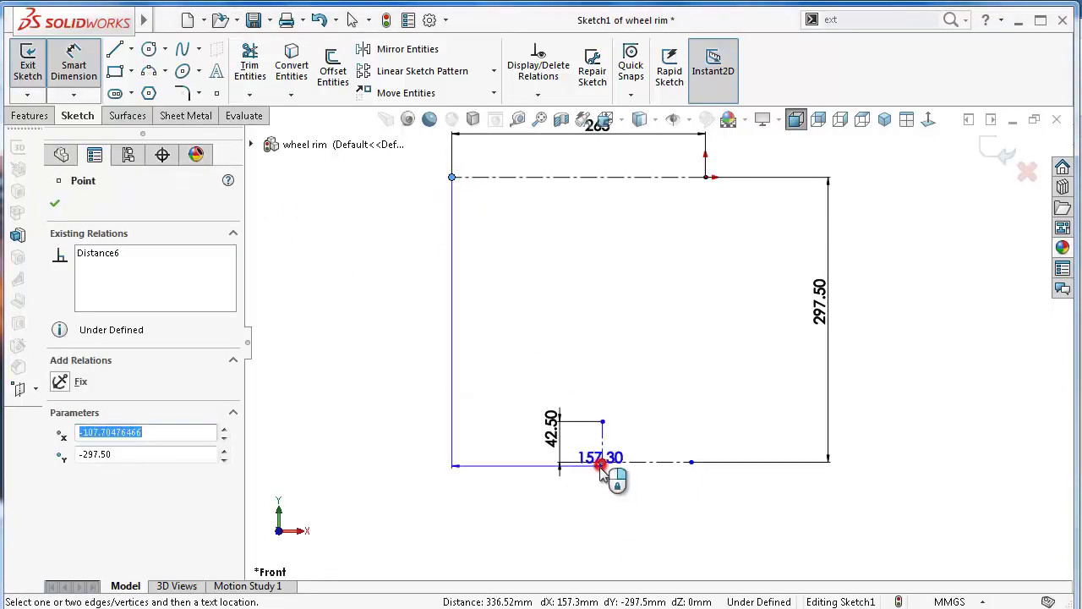
click(528, 542)
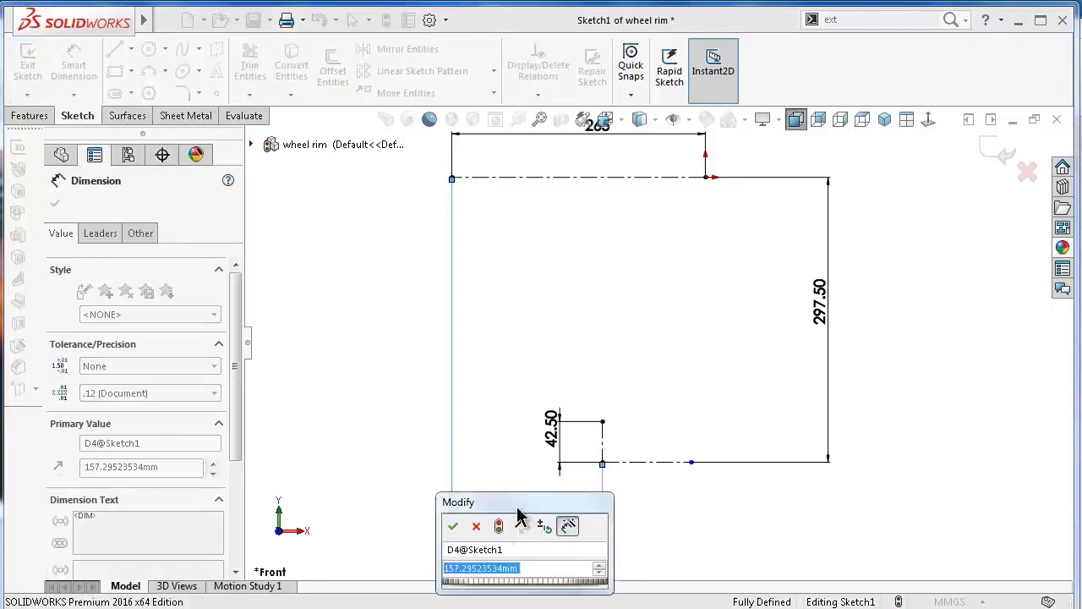
text(1)
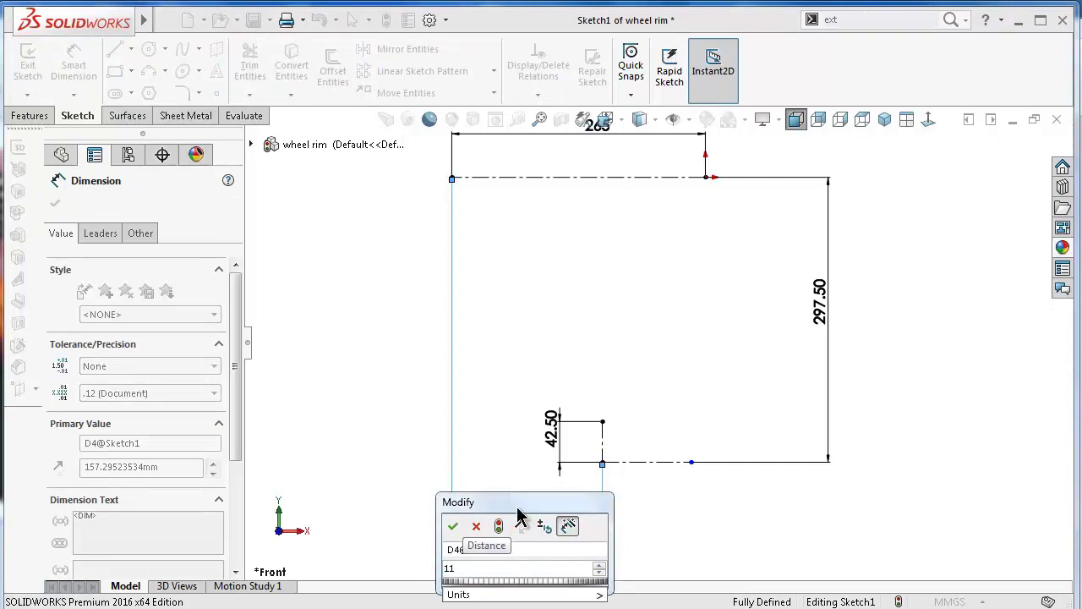
text(6.85)
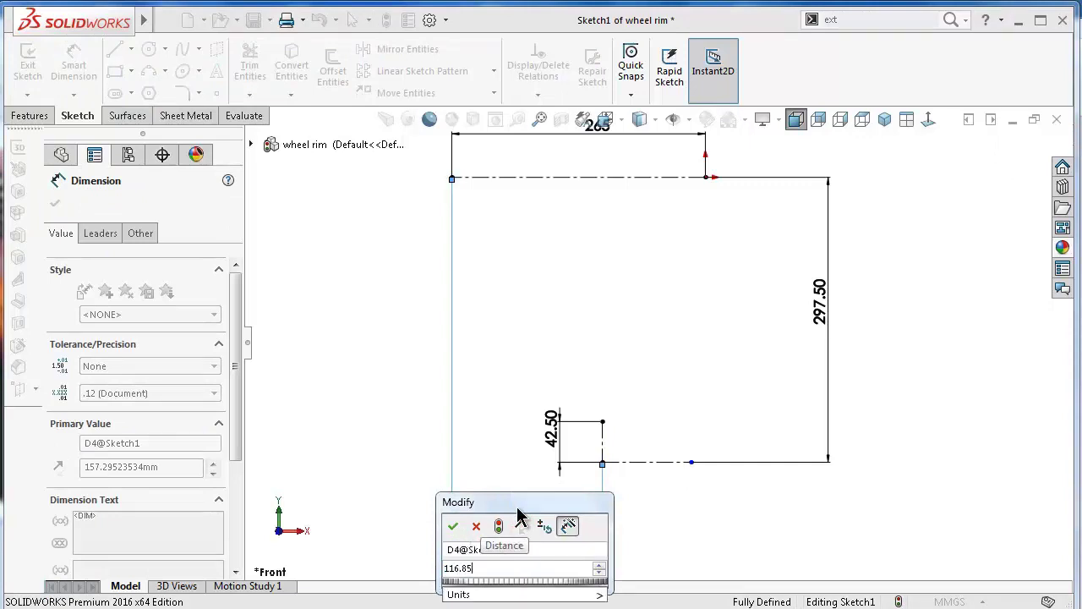
key(Return)
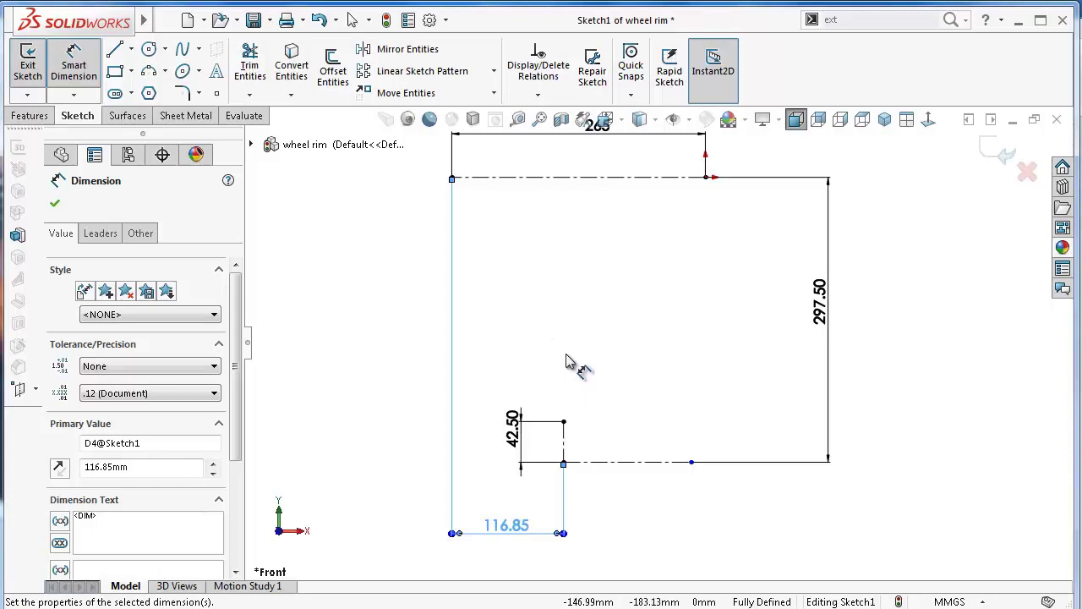
click(585, 377)
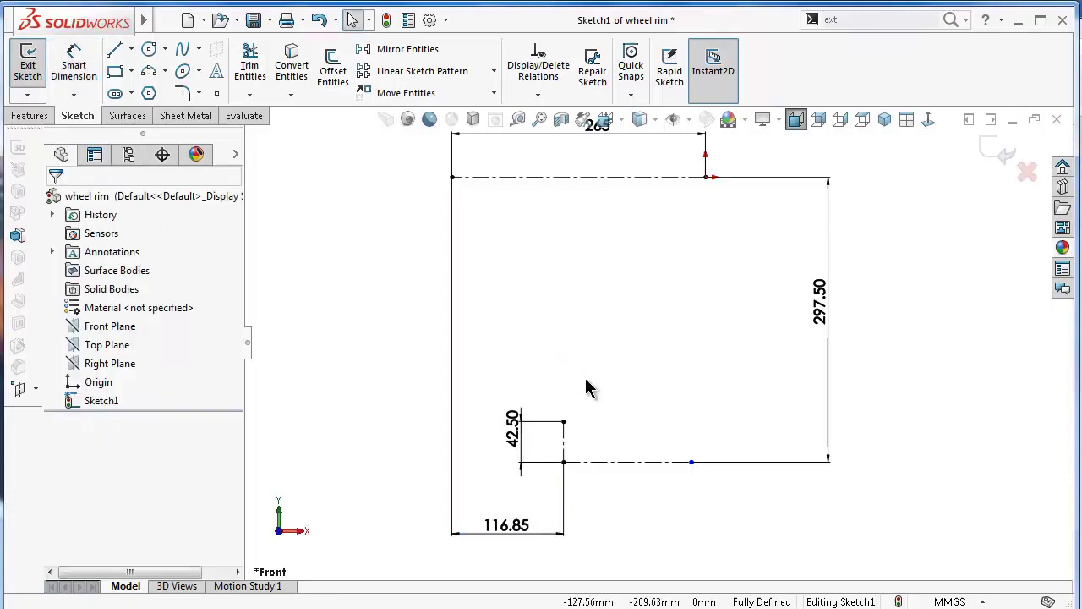
Link the adjacent centerline segment's length to the 116.85 dimension and place it below.
click(644, 463)
right_drag(640, 440, 640, 341)
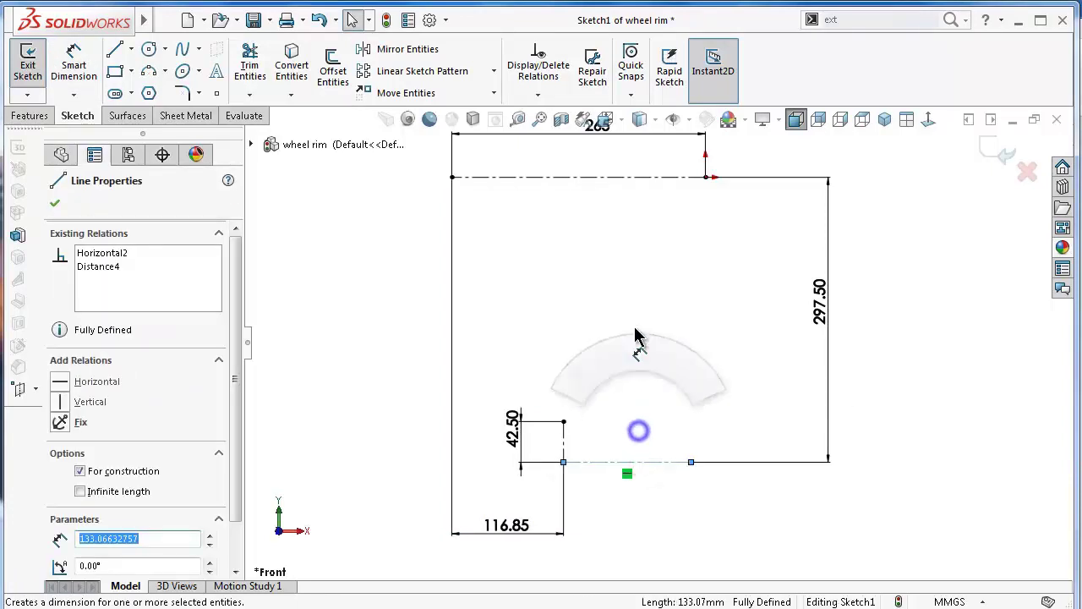
click(640, 412)
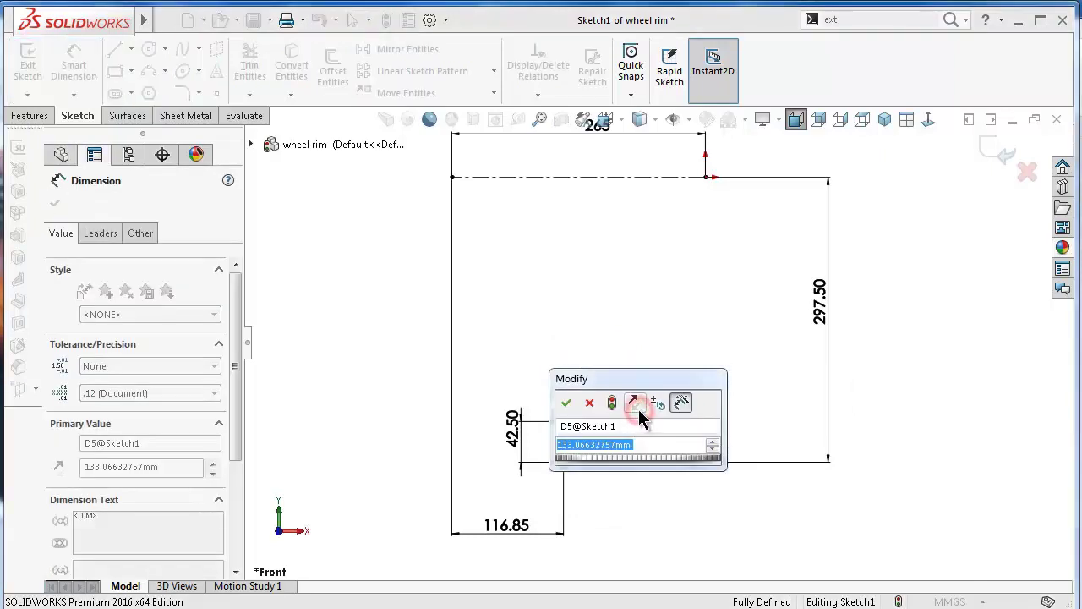
text(=)
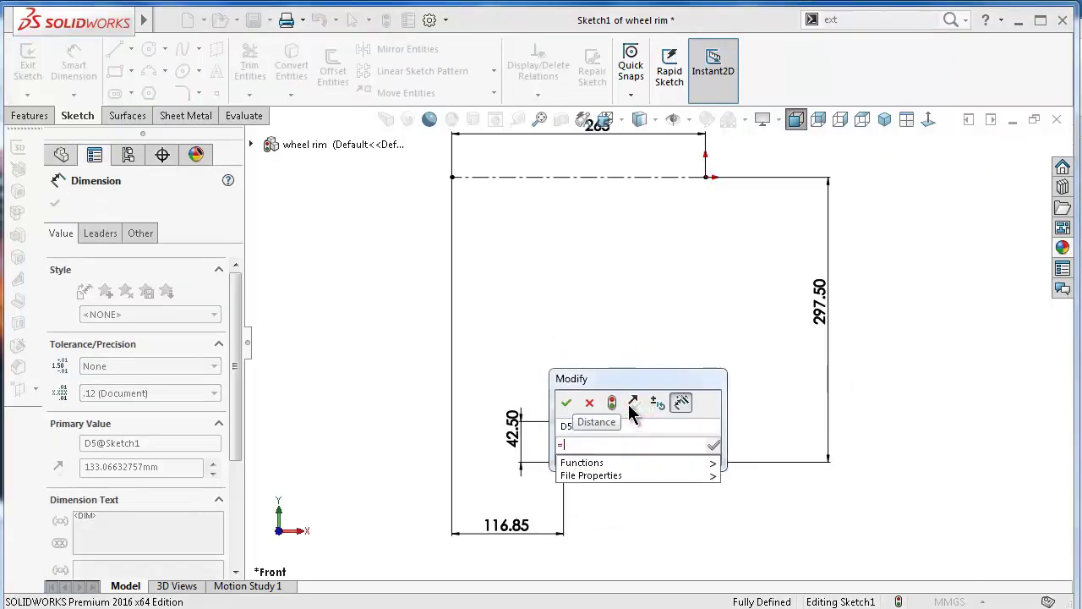
click(559, 525)
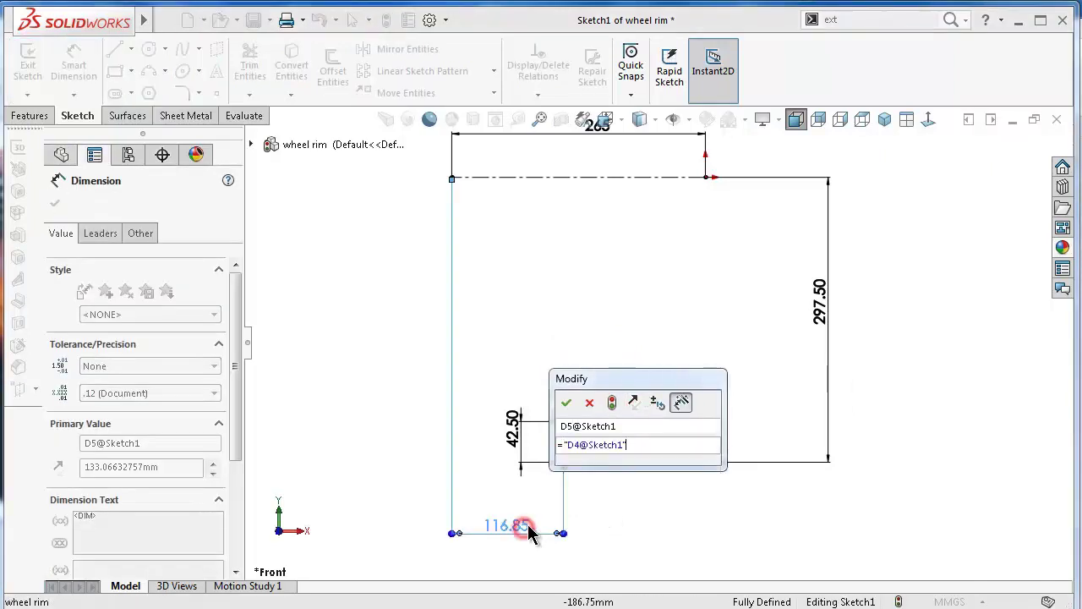
click(566, 404)
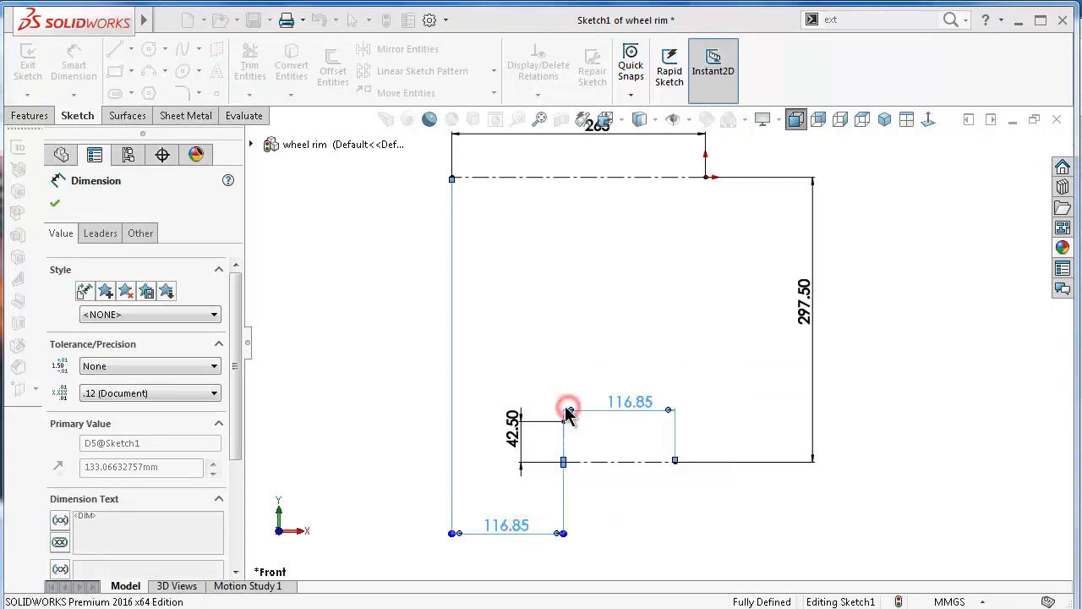
click(566, 304)
drag(619, 399, 615, 497)
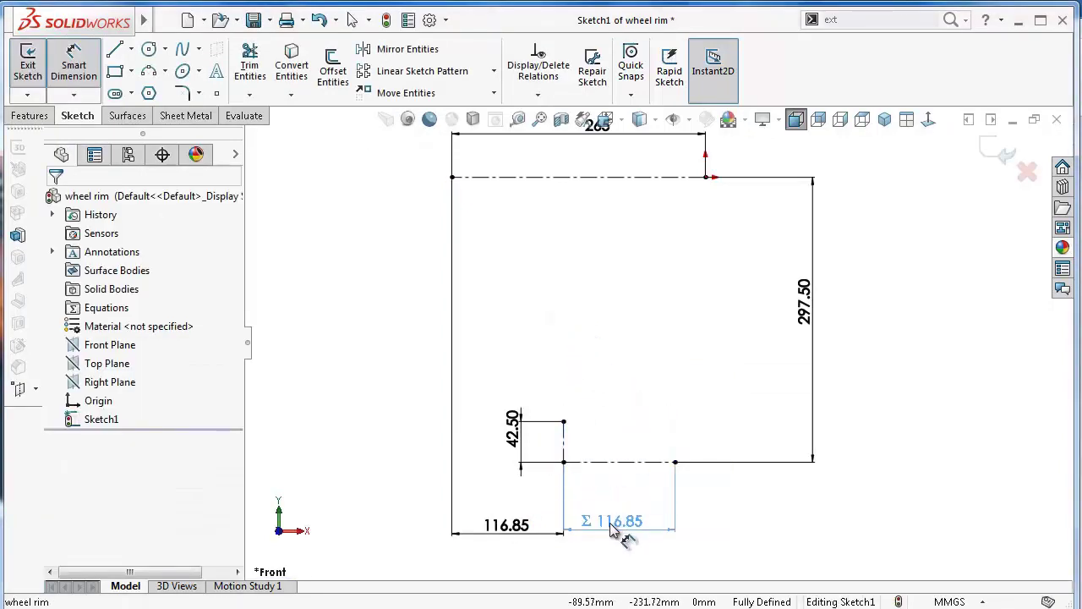
click(622, 531)
Drag the step's top edge further to the left.
drag(521, 432, 315, 468)
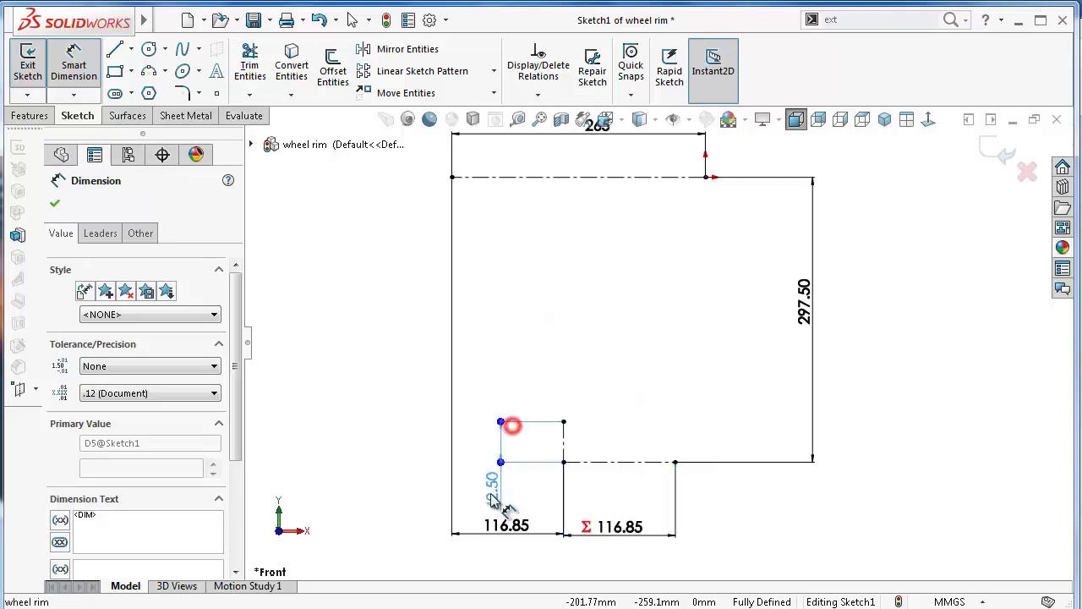
click(368, 306)
scroll(663, 448, down, 2)
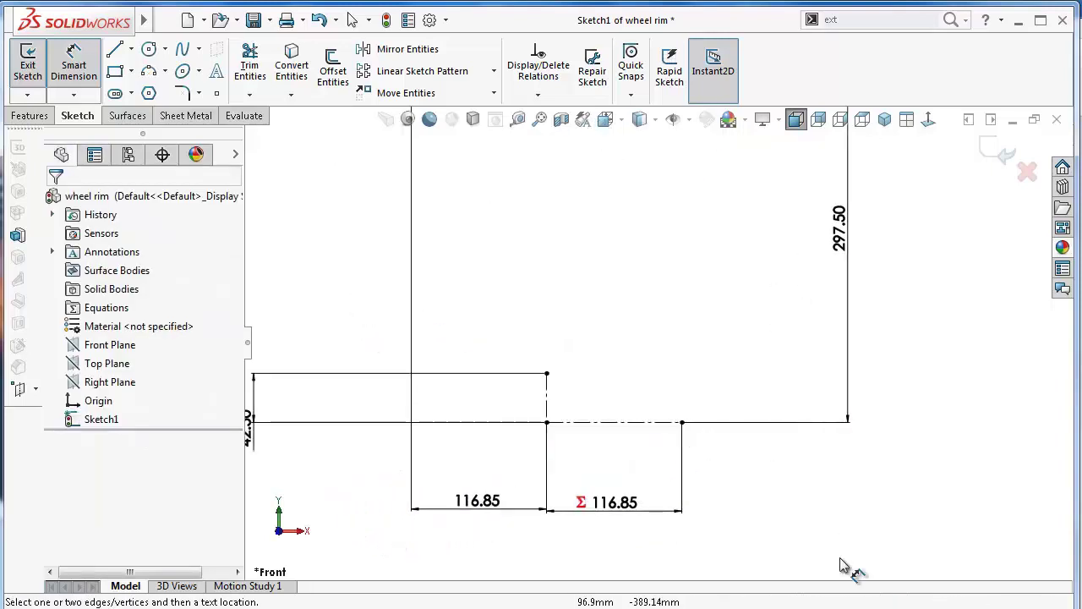
From the step's top corner, draw a short horizontal line, a rounded curve, a short line and a second curve.
key(Escape)
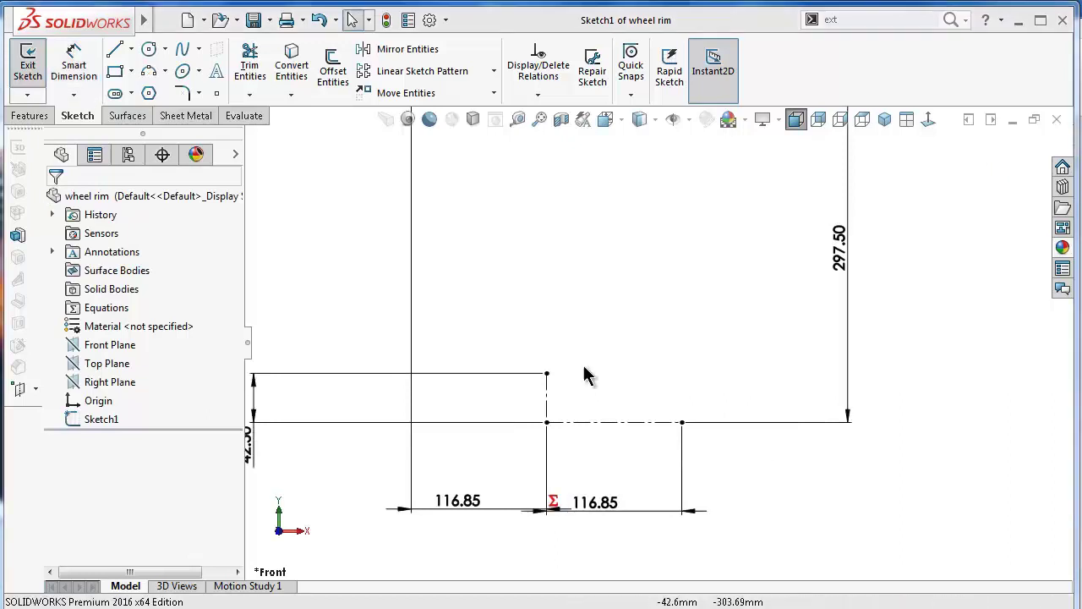
click(117, 52)
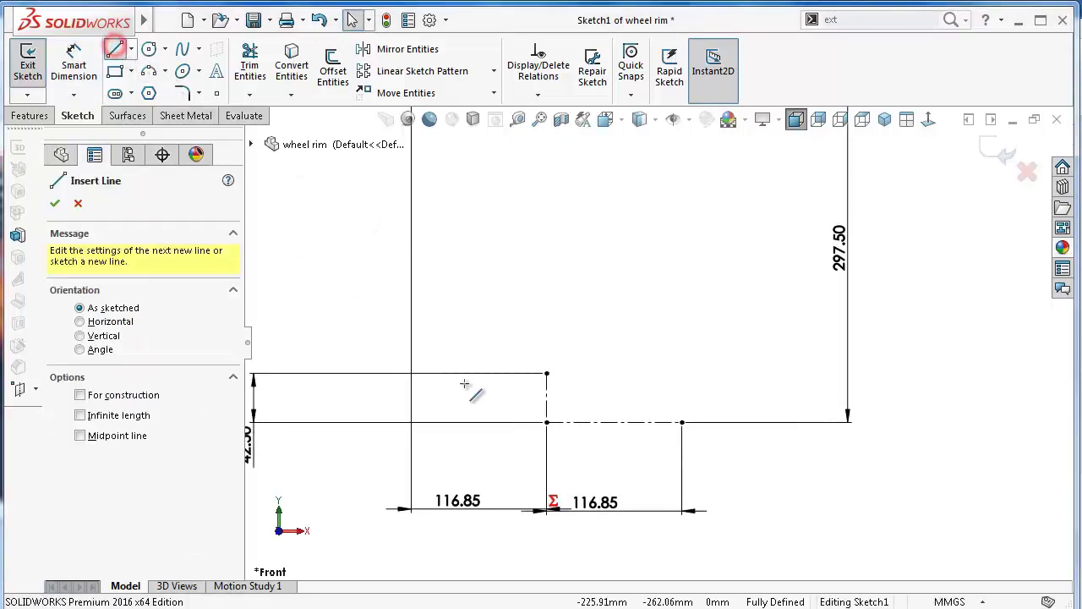
scroll(507, 372, down, 1)
scroll(575, 369, down, 2)
scroll(737, 411, down, 1)
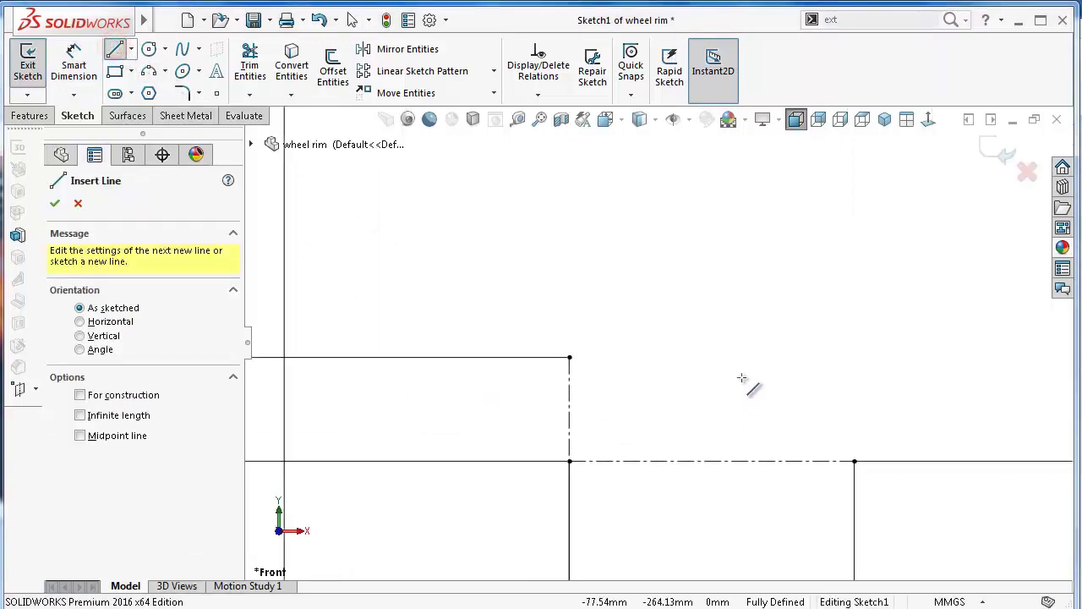
click(570, 358)
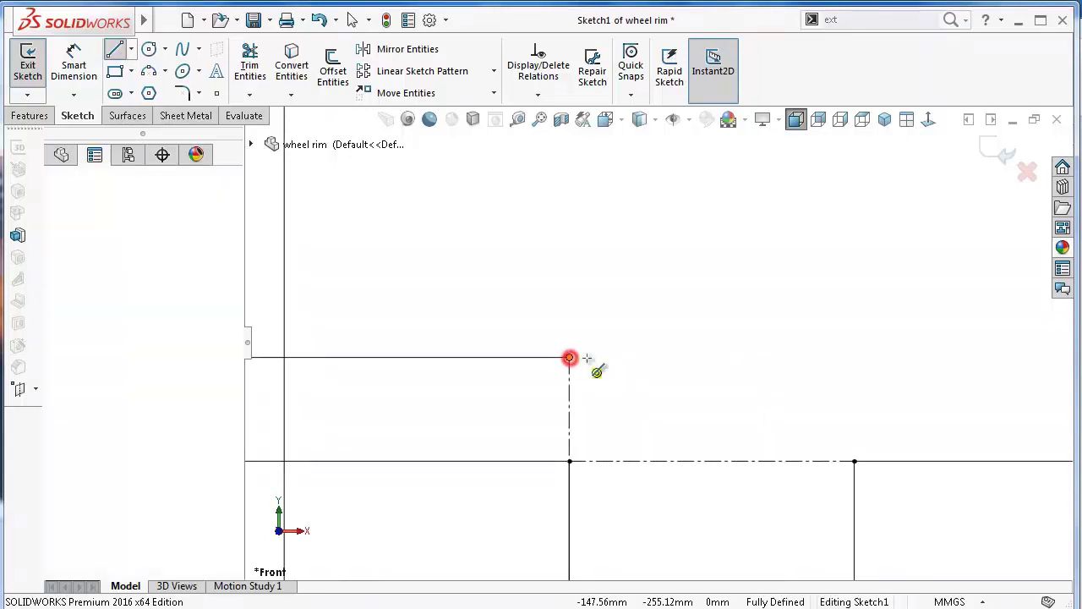
click(621, 358)
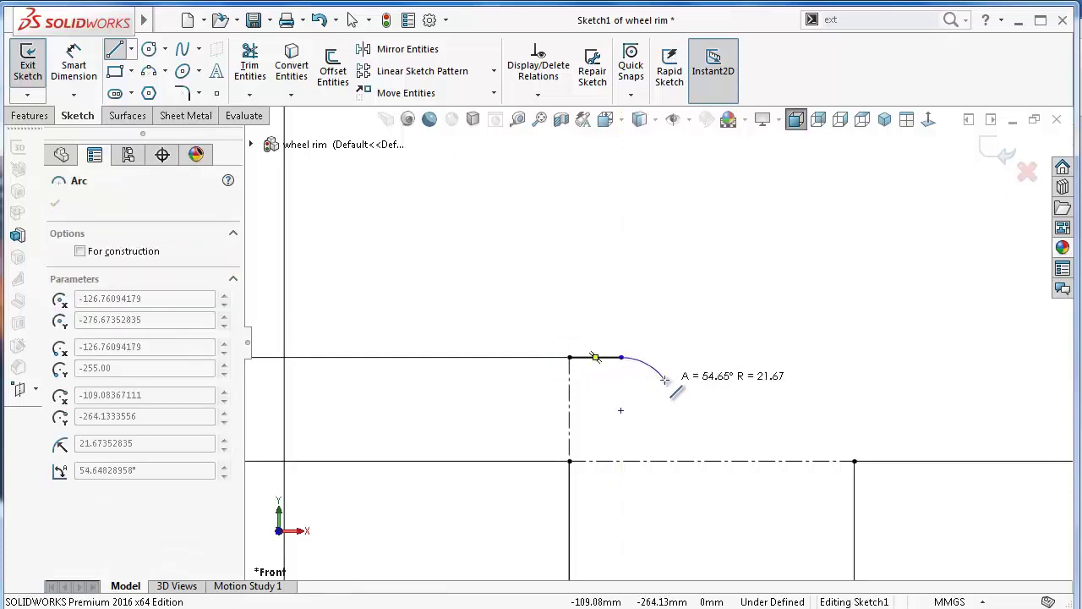
click(665, 380)
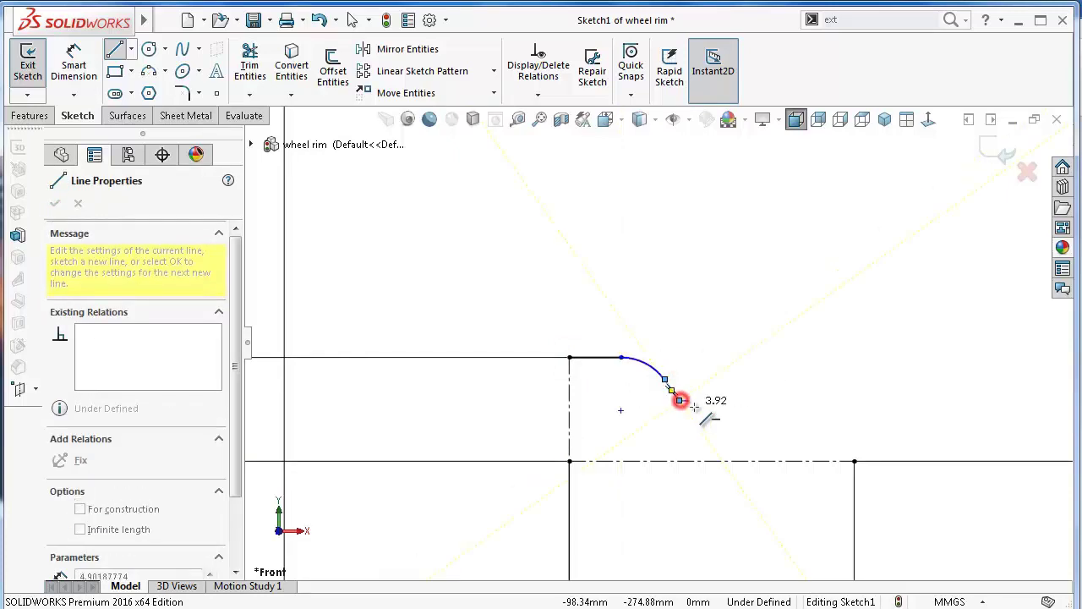
click(679, 400)
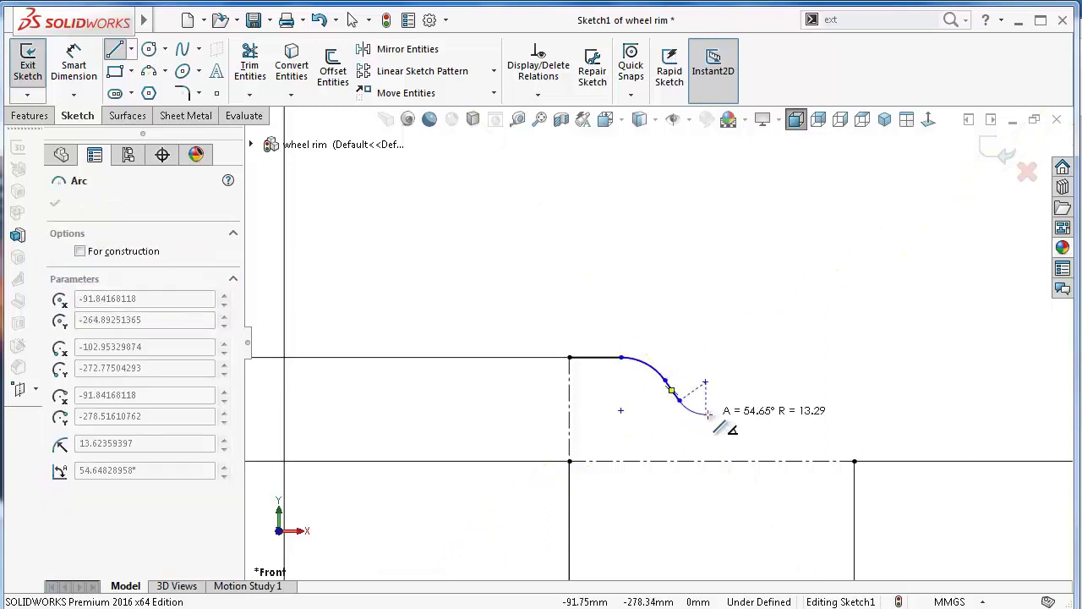
click(717, 418)
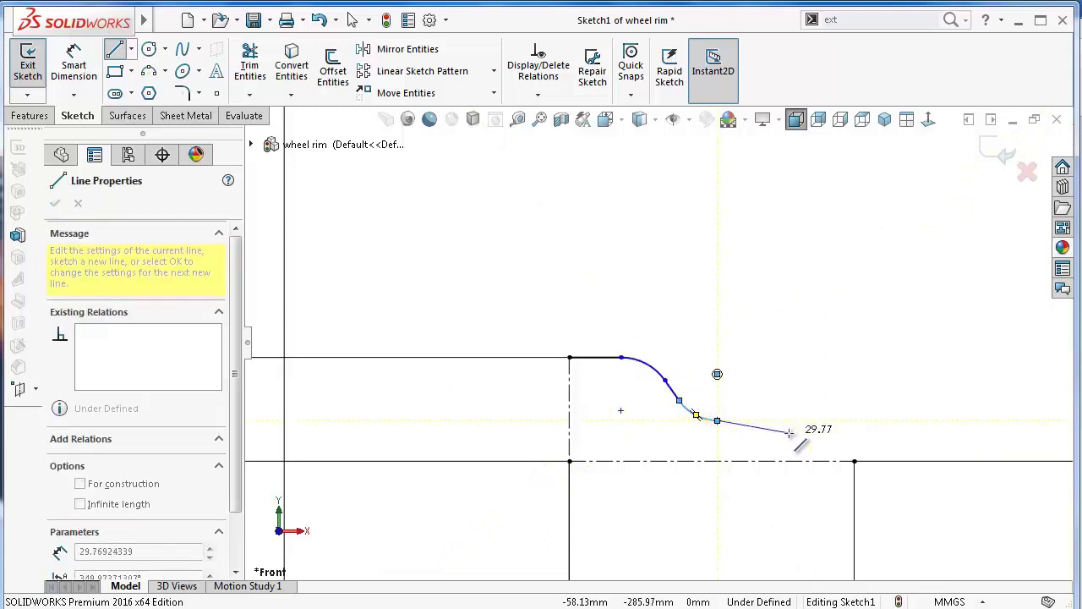
Continue the profile with a long sloping line, then down to and along the centerline.
click(788, 433)
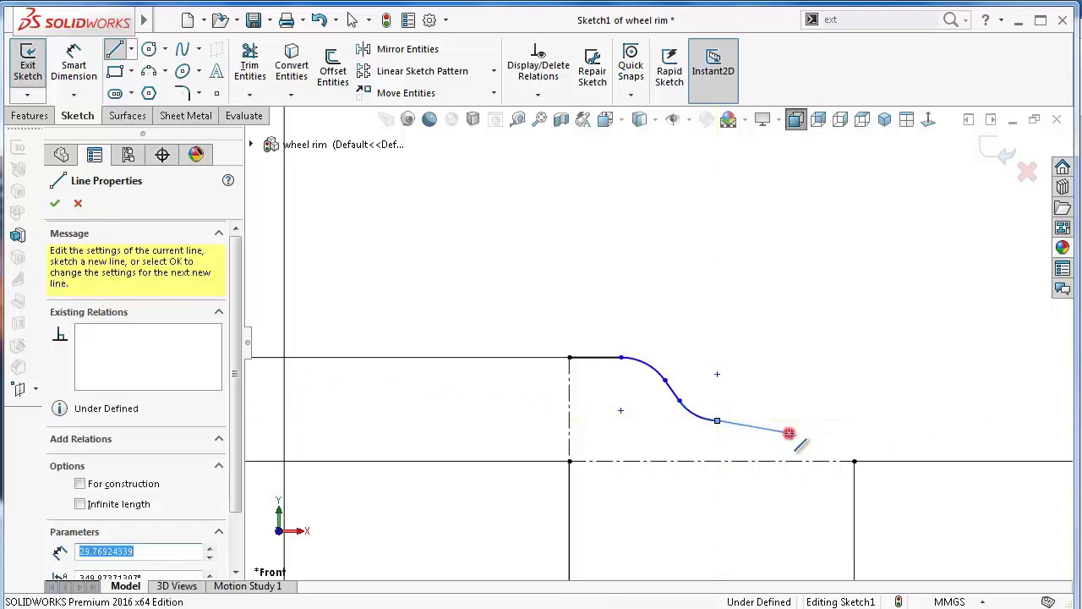
scroll(841, 460, down, 1)
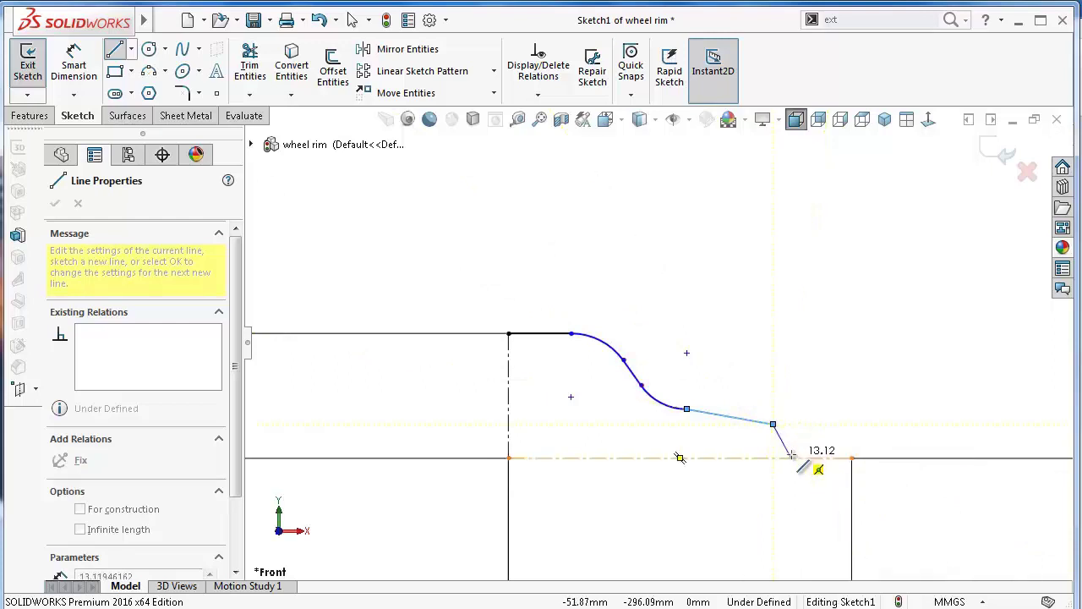
click(791, 457)
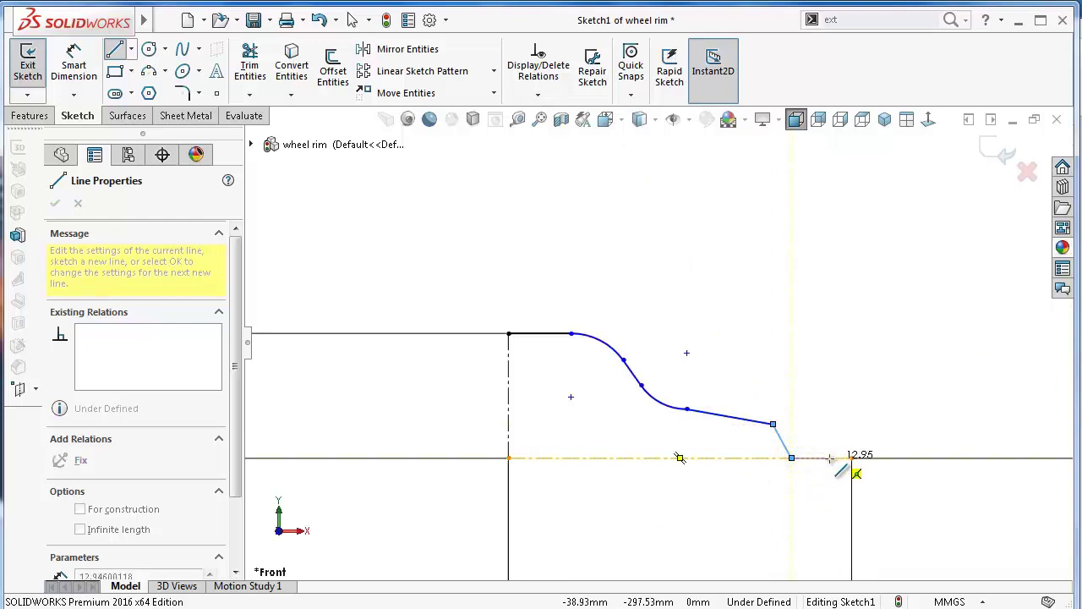
click(852, 458)
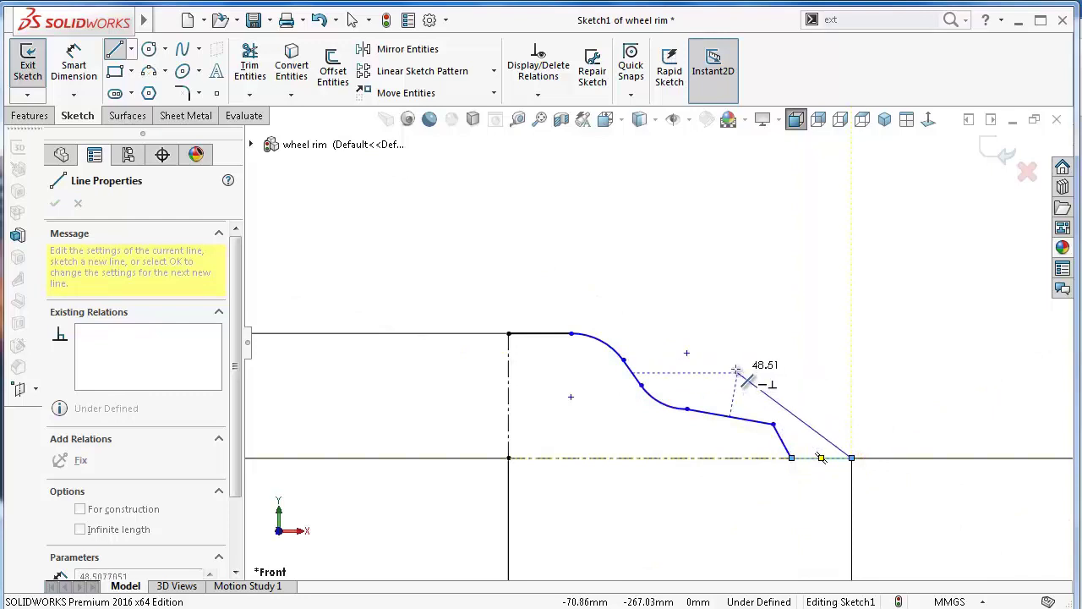
key(Escape)
scroll(645, 338, down, 2)
scroll(580, 345, down, 1)
scroll(664, 362, up, 1)
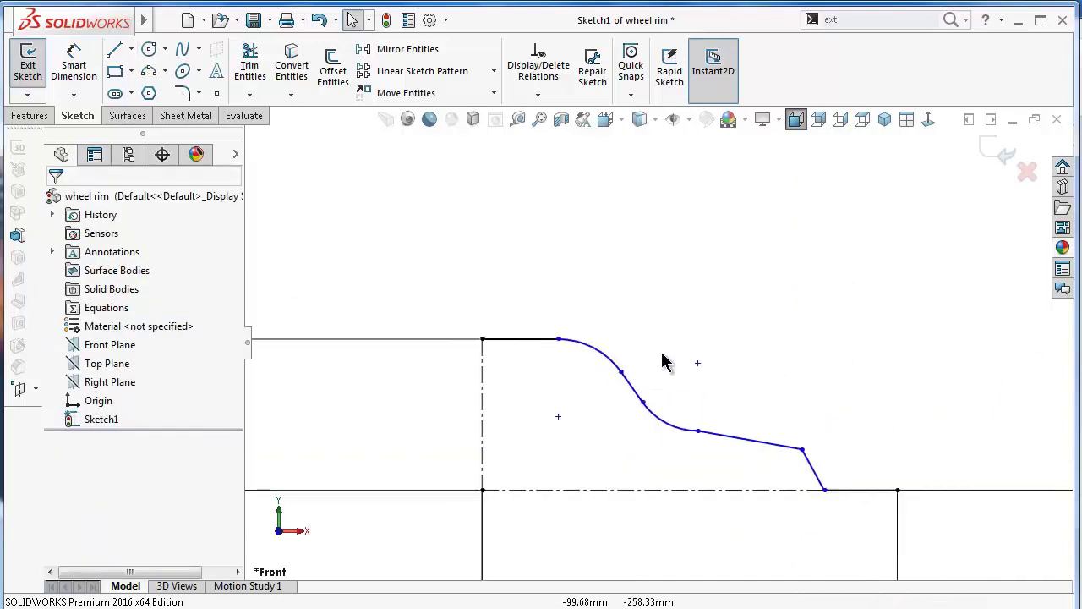
Dimension the top line to 26 mm and the short line between curves at 45° to the centerline.
right_drag(664, 362, 634, 242)
scroll(558, 306, down, 2)
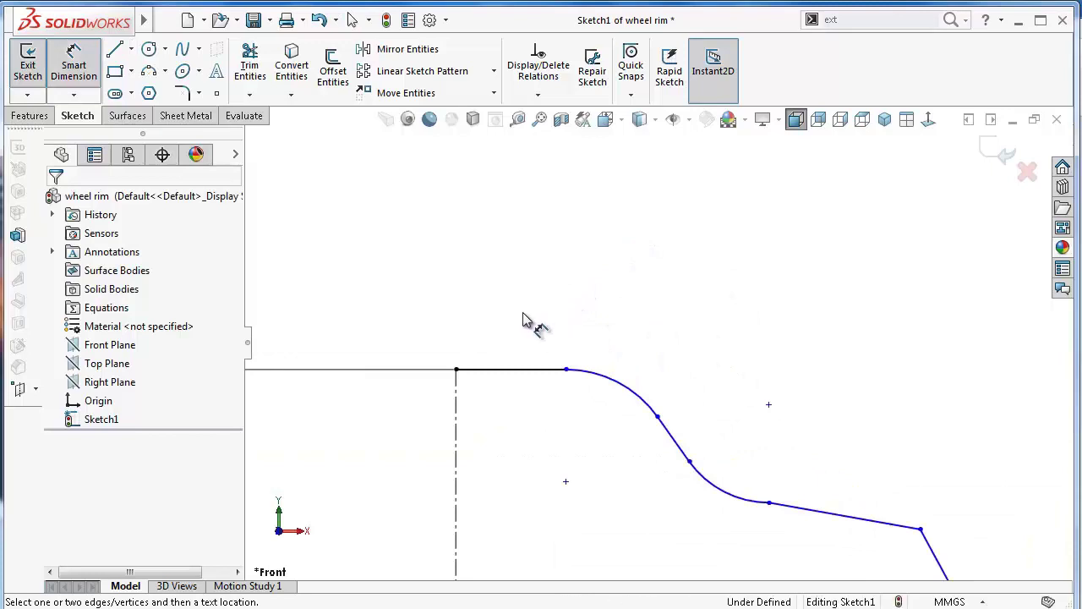
click(554, 370)
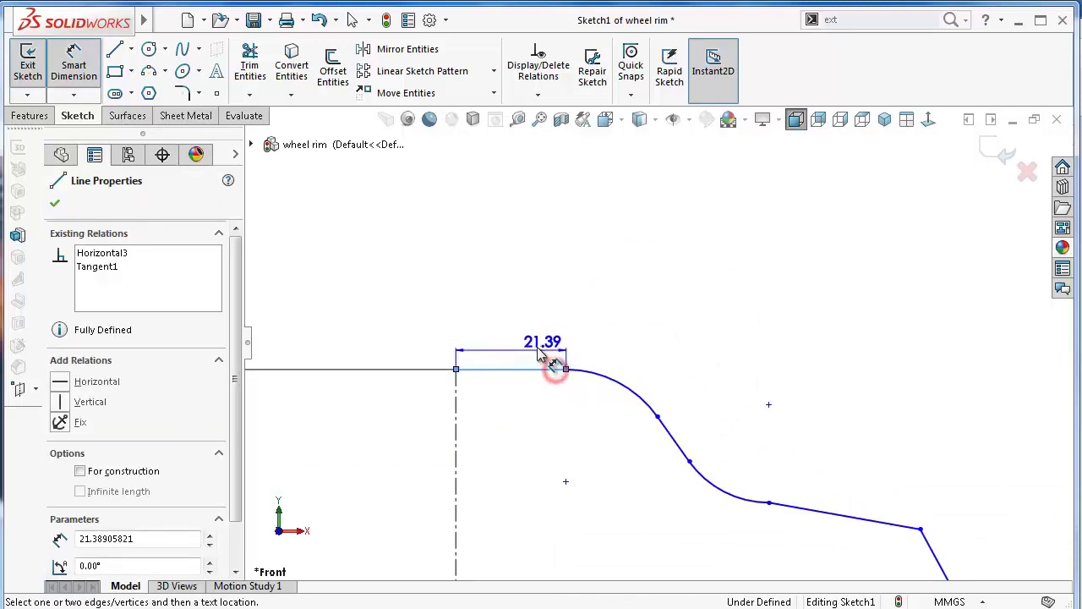
click(538, 350)
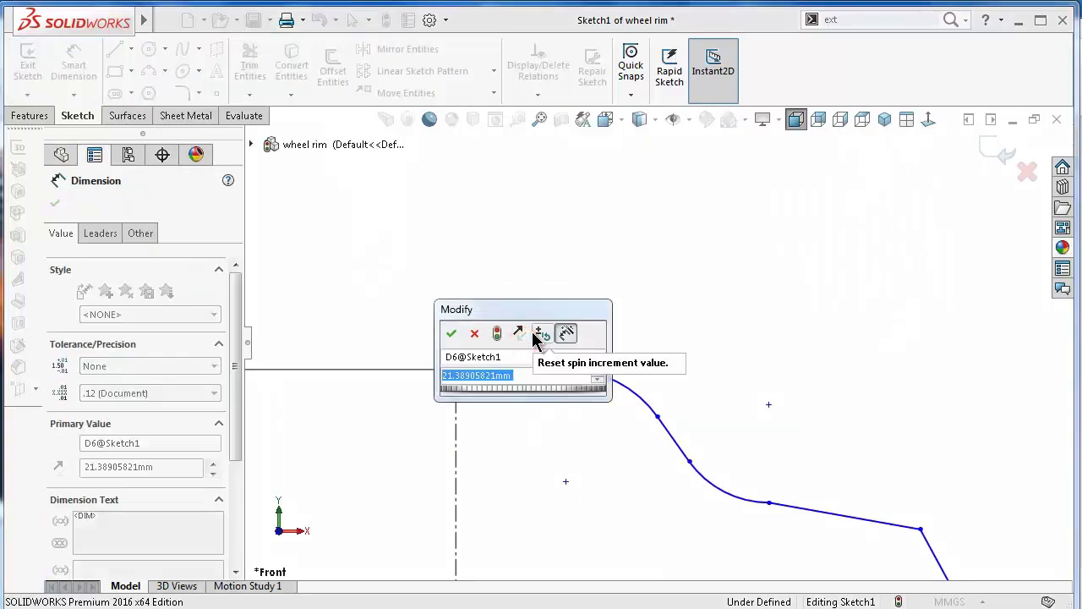
text(26)
key(Return)
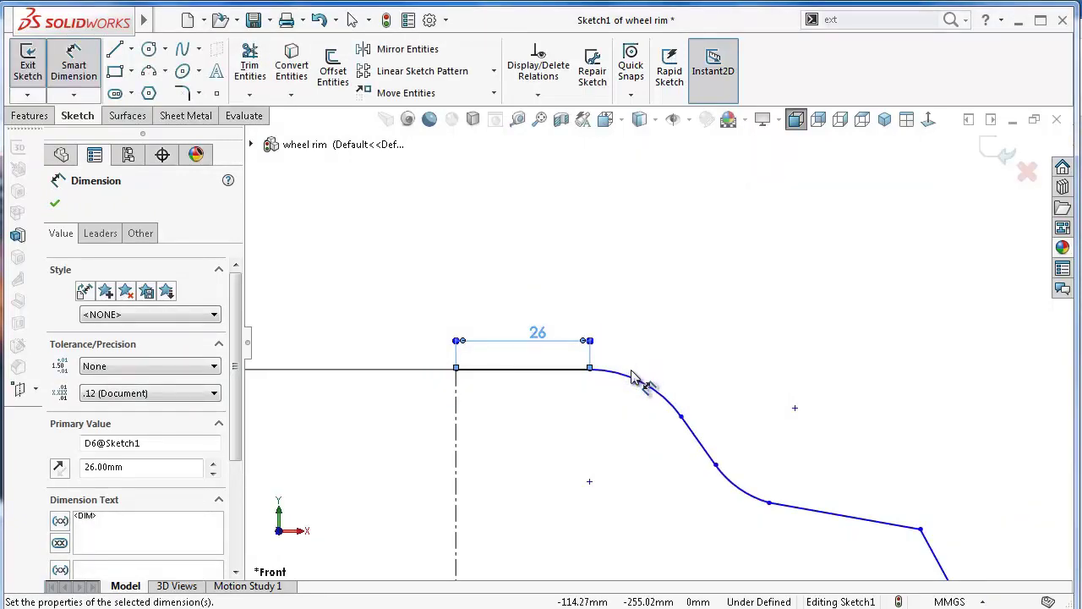
click(690, 437)
scroll(688, 431, up, 1)
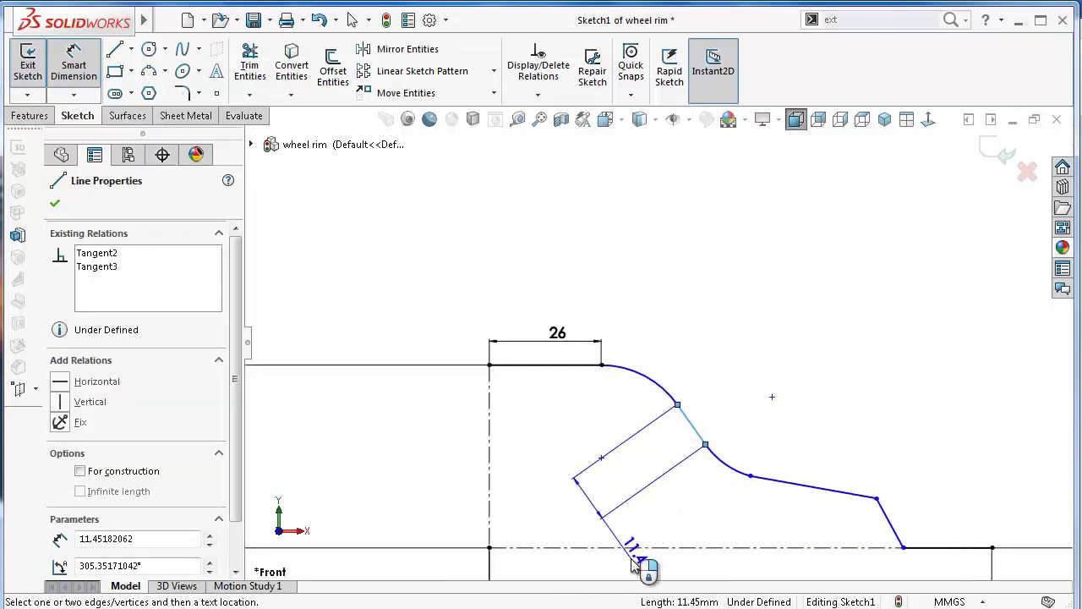
click(633, 548)
click(634, 505)
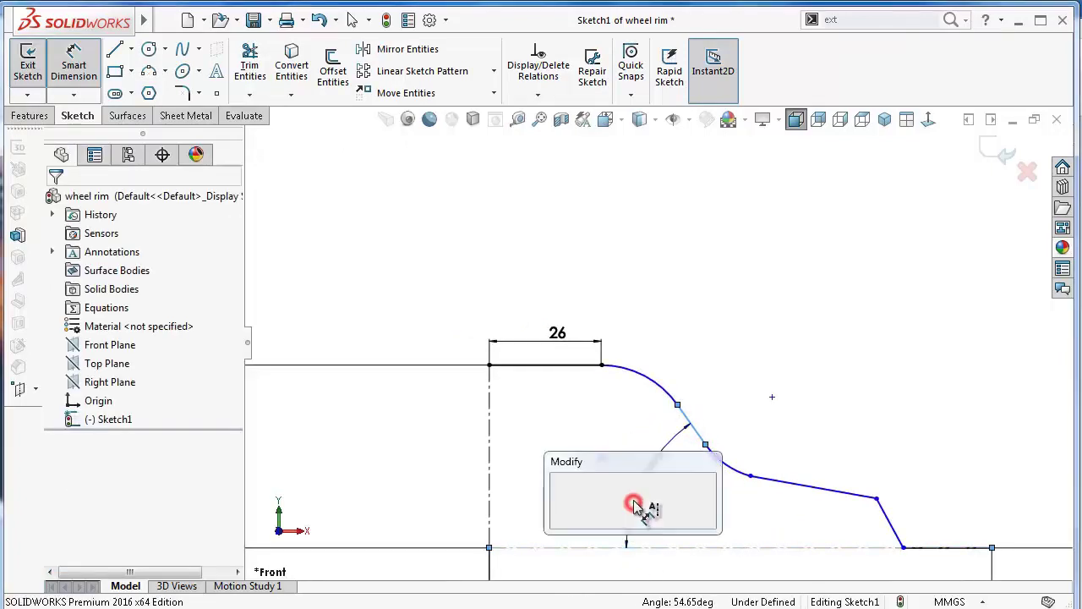
text(45)
key(Return)
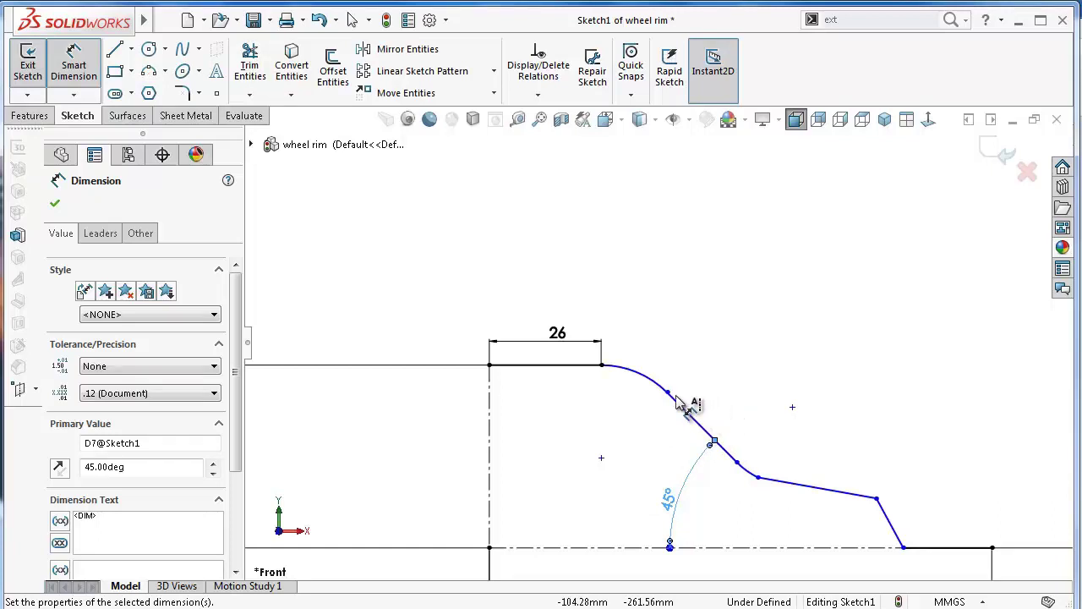
Give the upper corner arc a 30 mm radius and the lower arc a 25 mm radius.
click(651, 380)
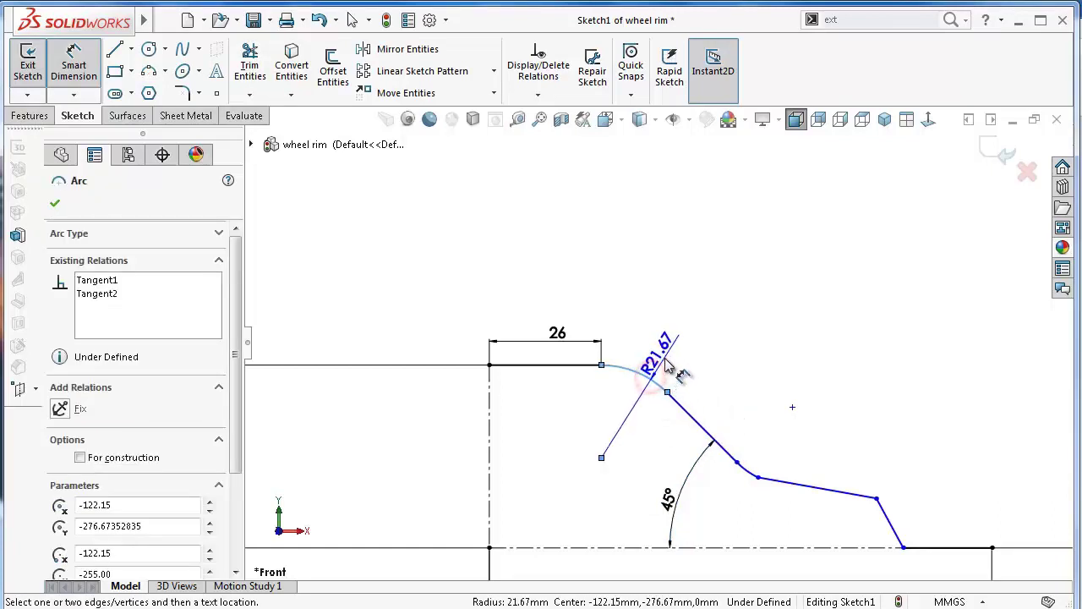
click(663, 362)
text(30)
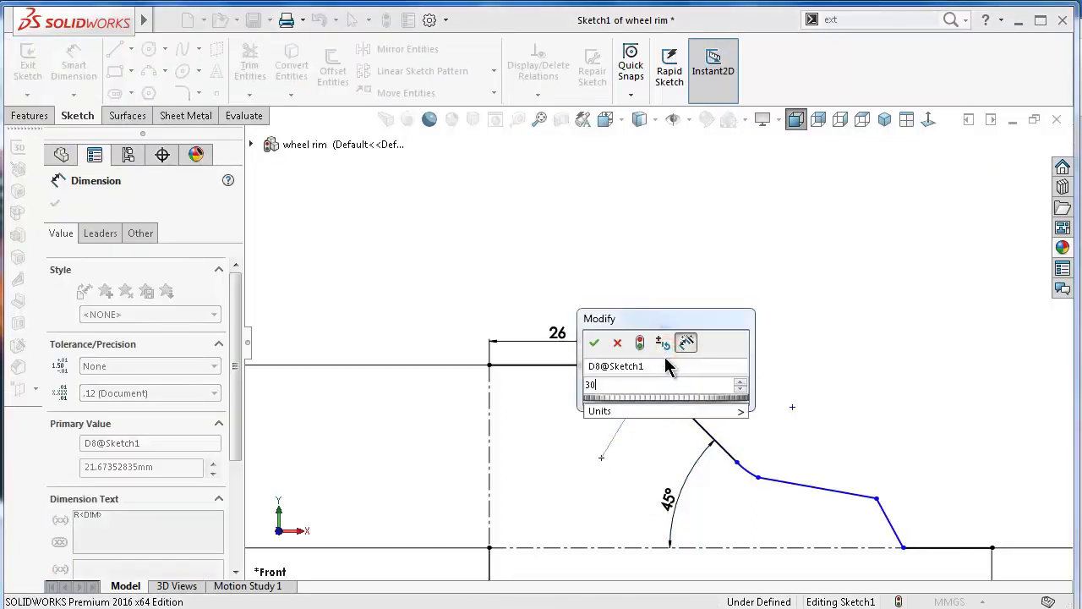
key(Return)
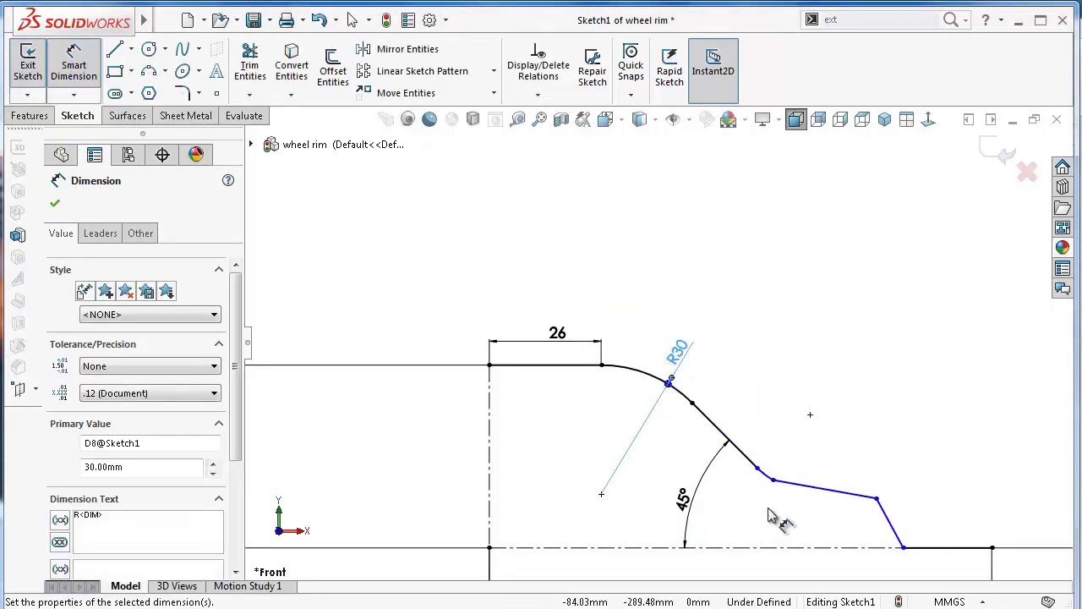
scroll(778, 511, down, 5)
scroll(769, 421, down, 2)
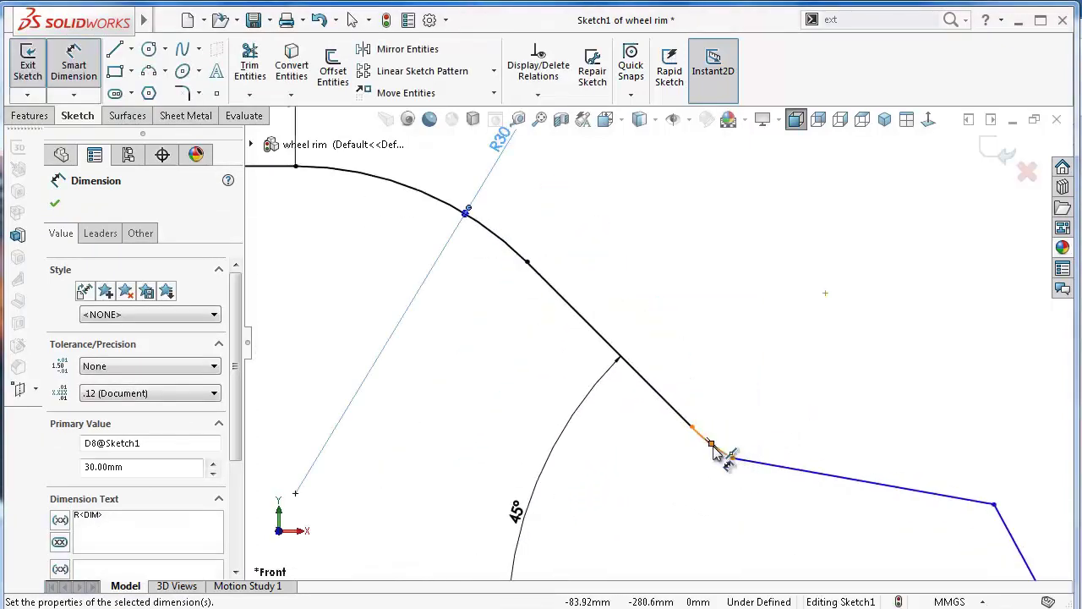
click(719, 457)
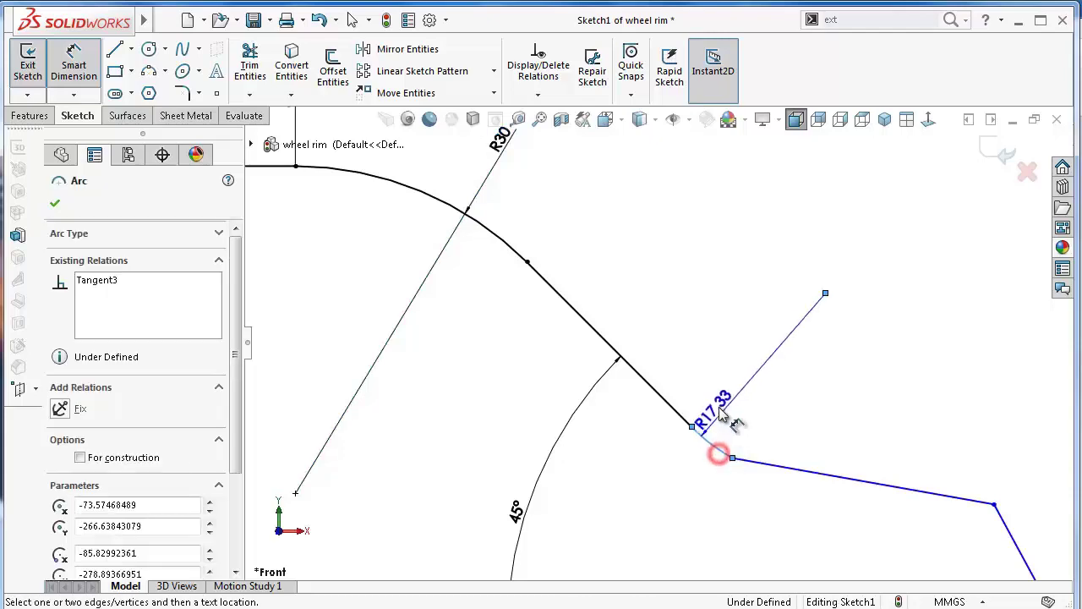
click(731, 414)
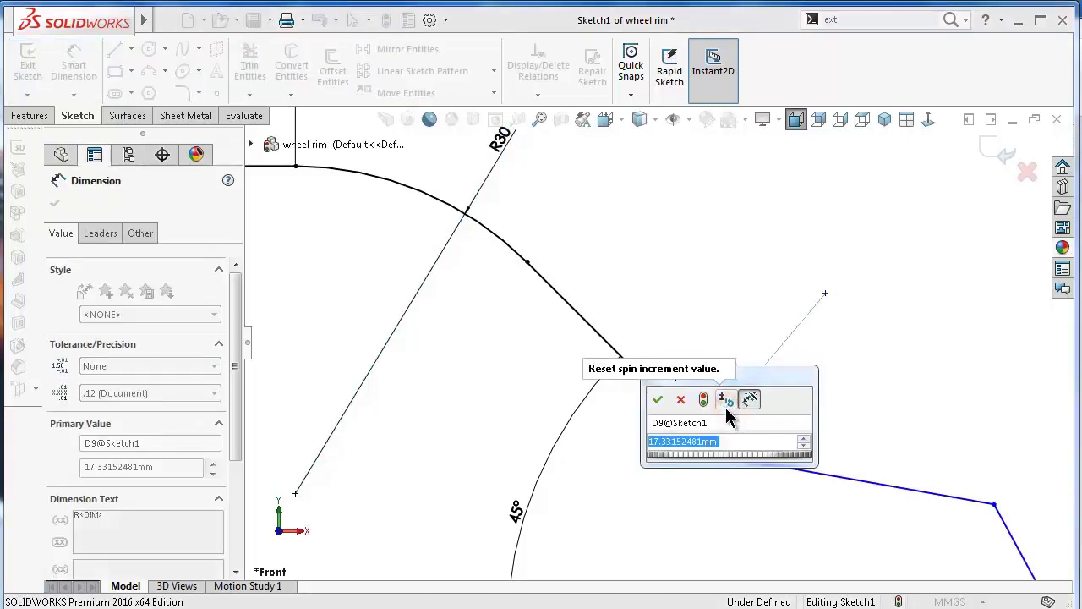
text(25)
key(Return)
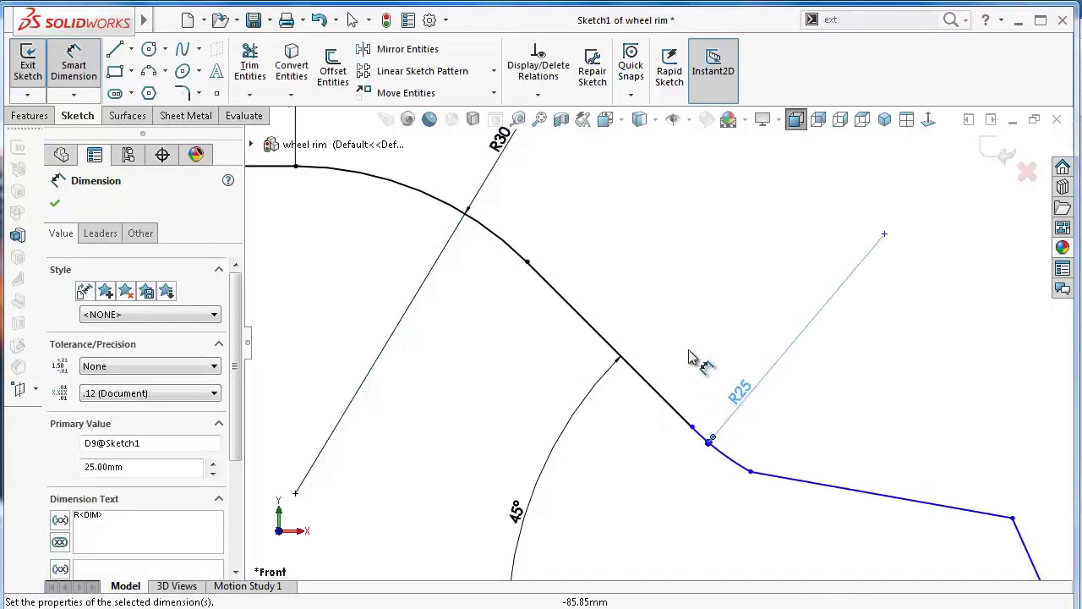
click(682, 308)
scroll(880, 442, up, 3)
scroll(873, 449, down, 2)
scroll(862, 454, up, 2)
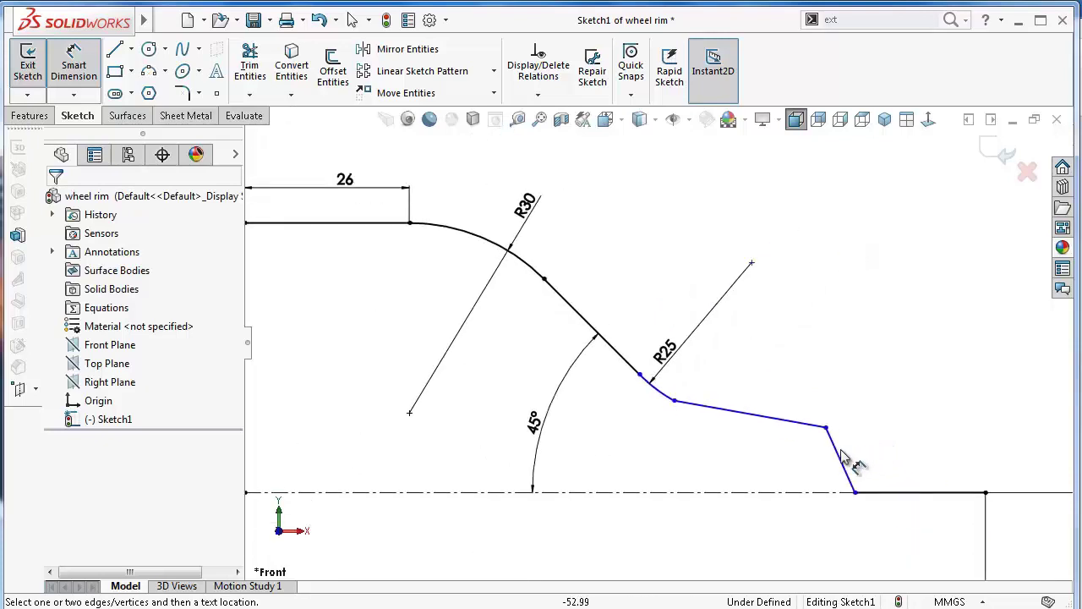
scroll(794, 450, down, 1)
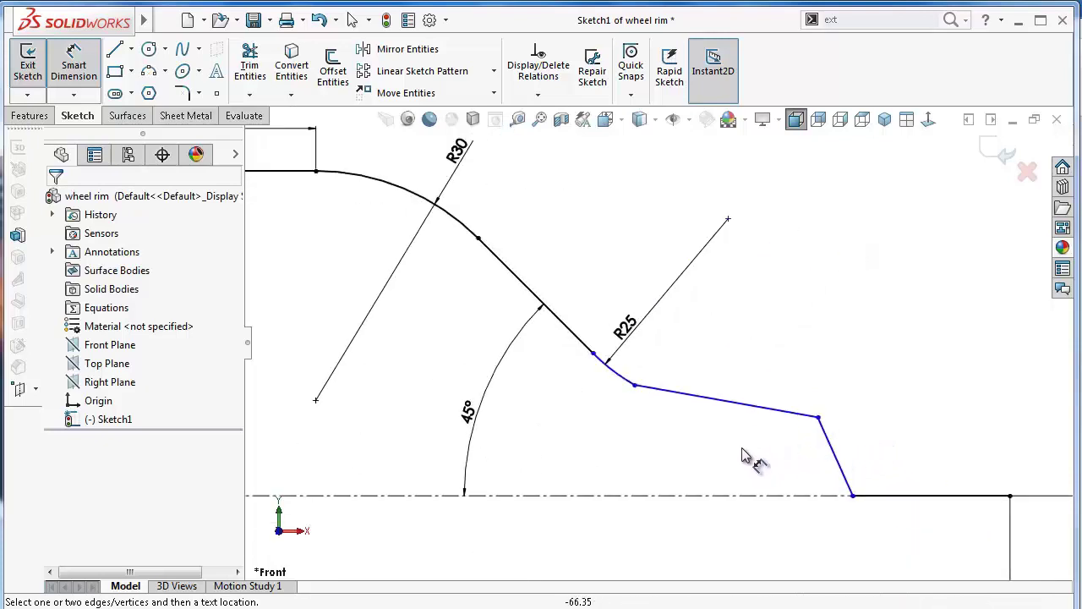
Dimension the long sloping line at 15° to the centerline and reposition the angle label.
click(771, 412)
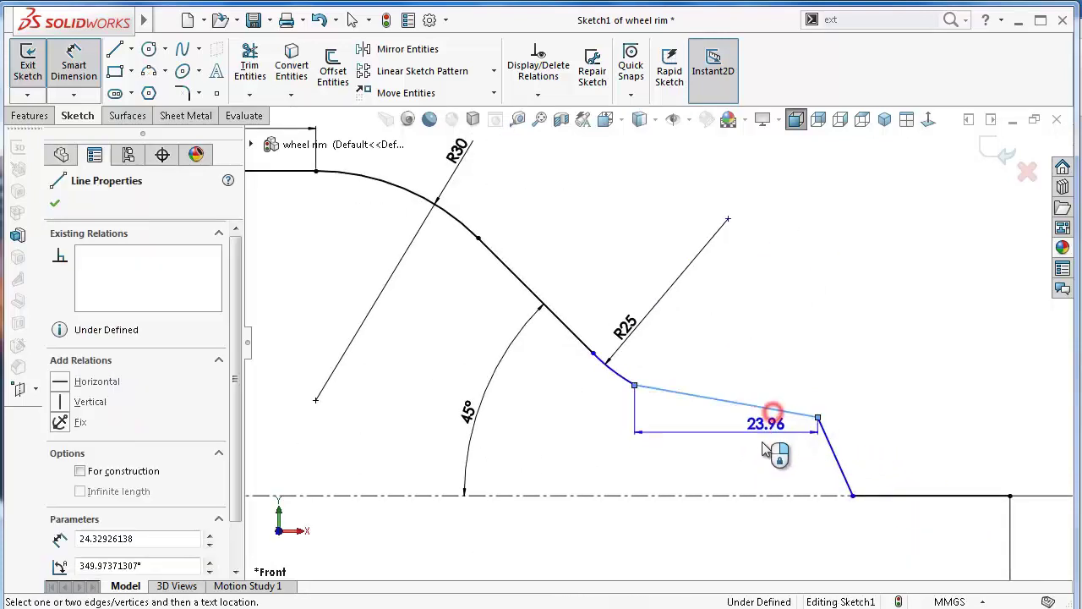
click(745, 495)
click(743, 484)
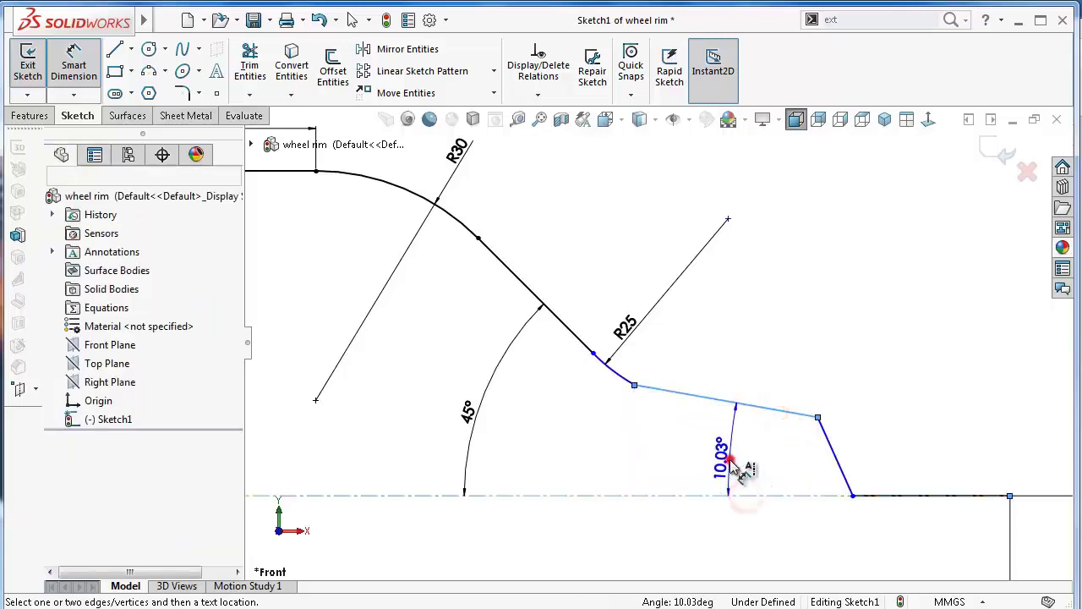
text(15)
key(Return)
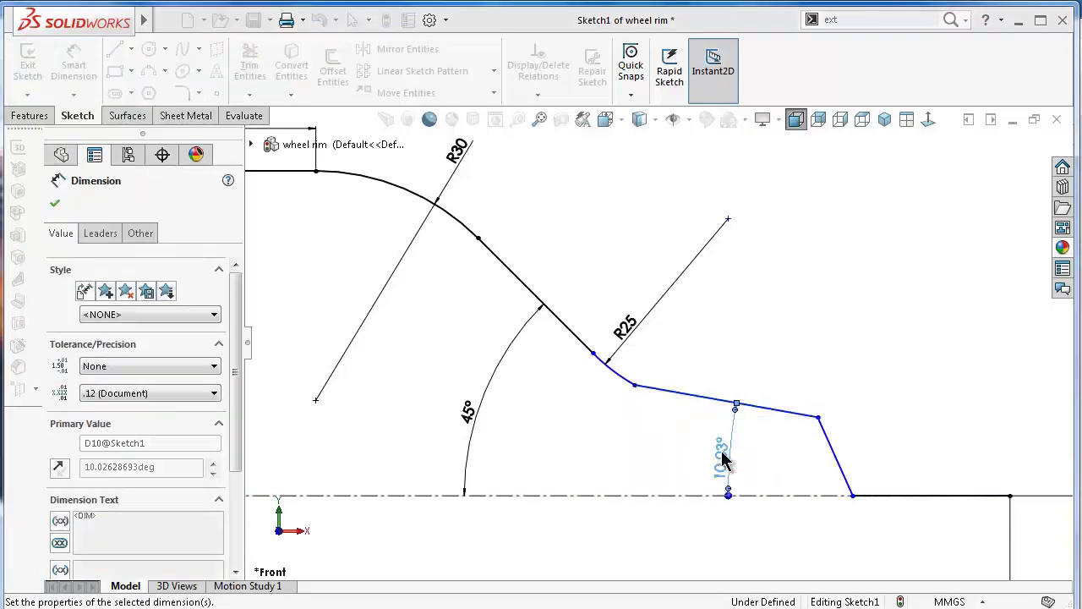
click(767, 352)
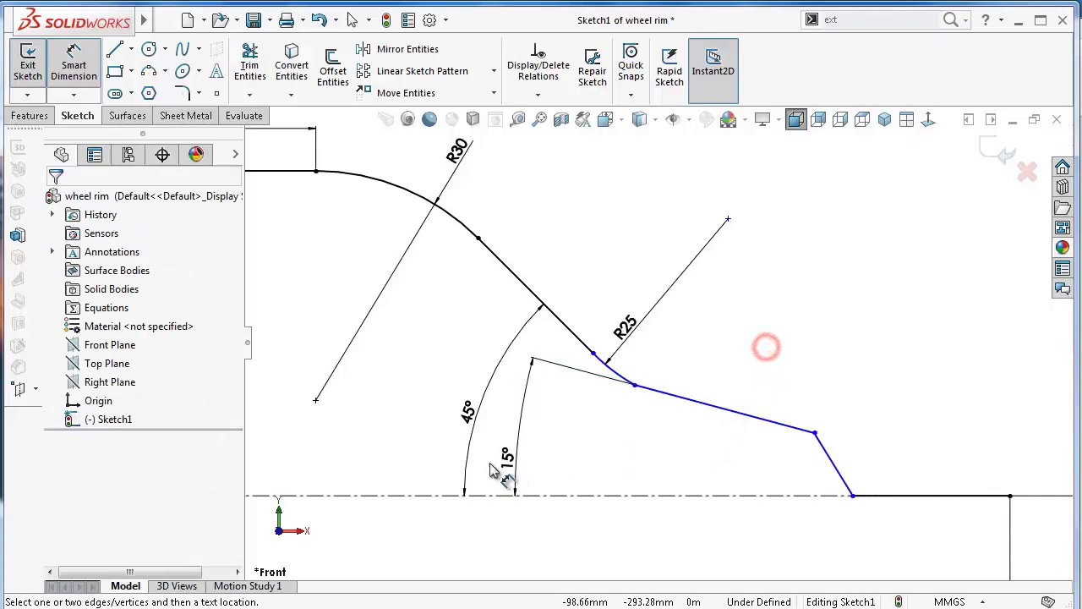
mouse_move(507, 452)
mouse_down()
mouse_move(663, 492)
mouse_move(671, 484)
mouse_up()
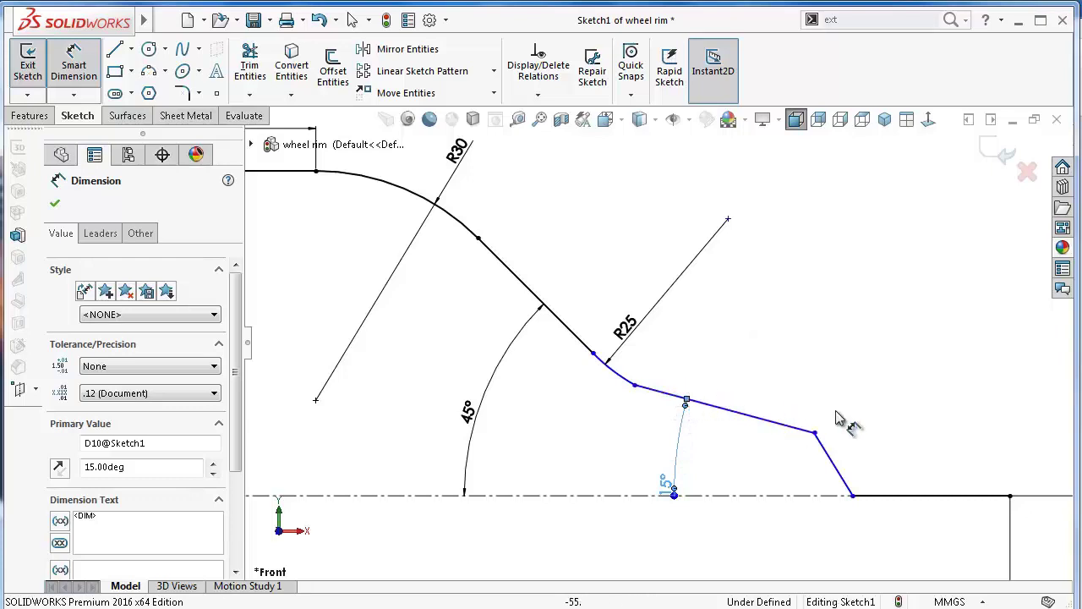
scroll(837, 418, down, 1)
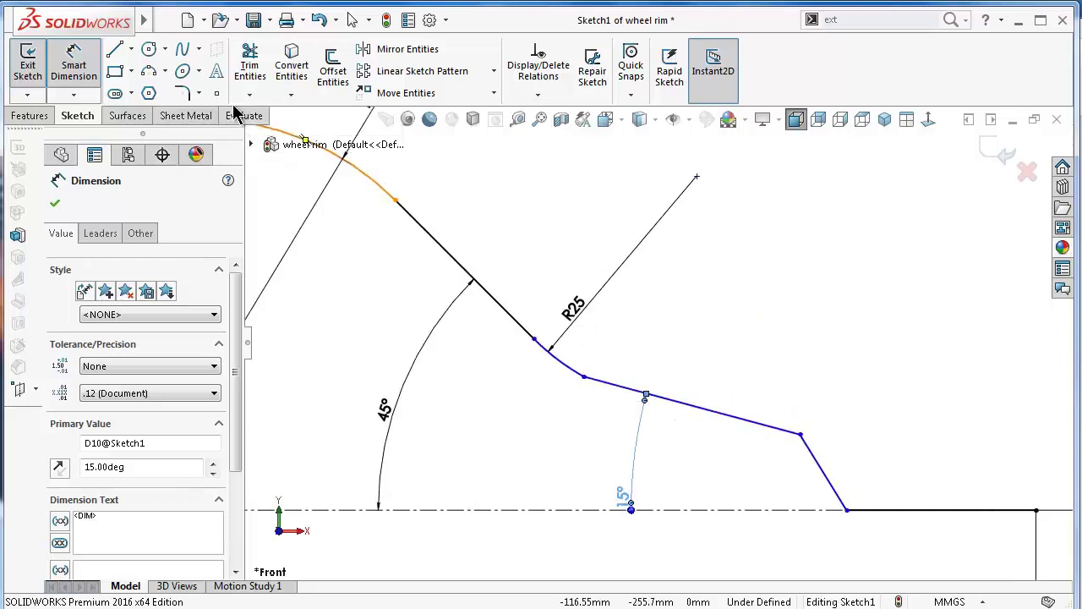
Add a 4 mm sketch fillet where the 15° line meets the steep line, then adjust the nearby vertex.
click(187, 93)
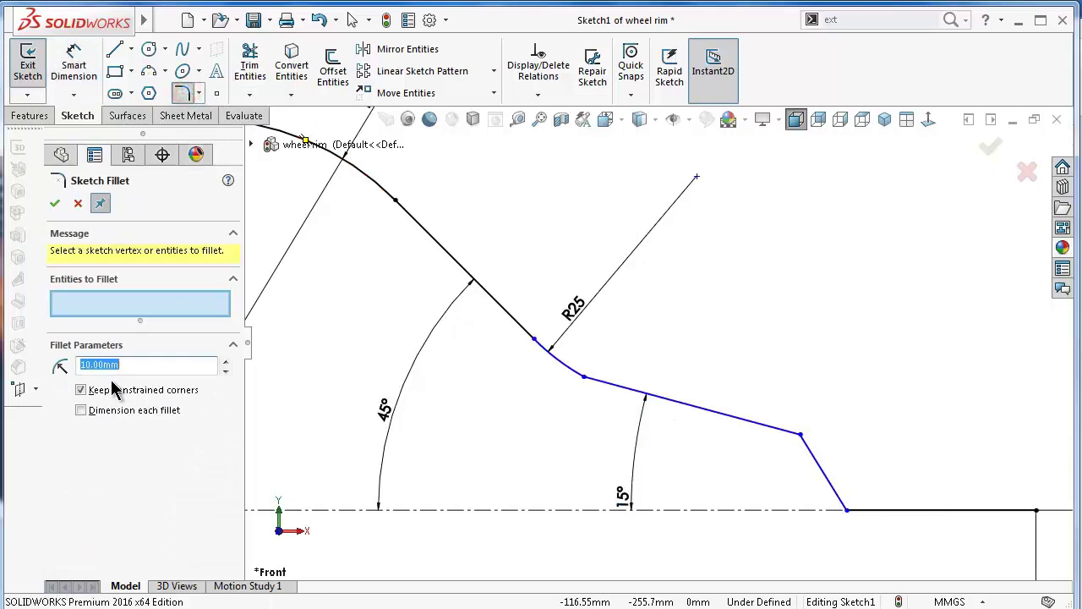
text(4)
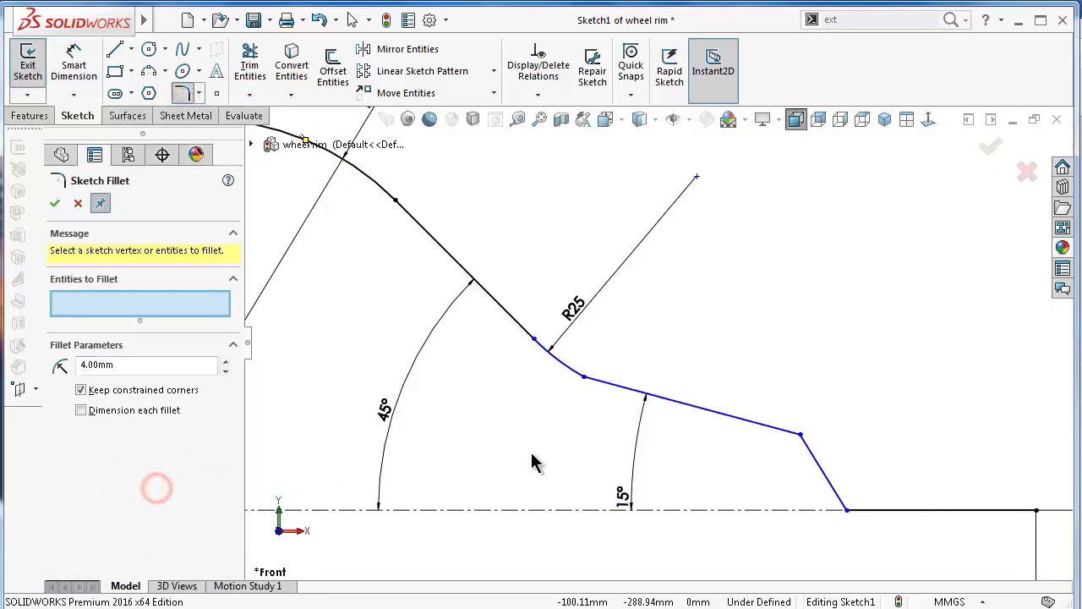
click(798, 434)
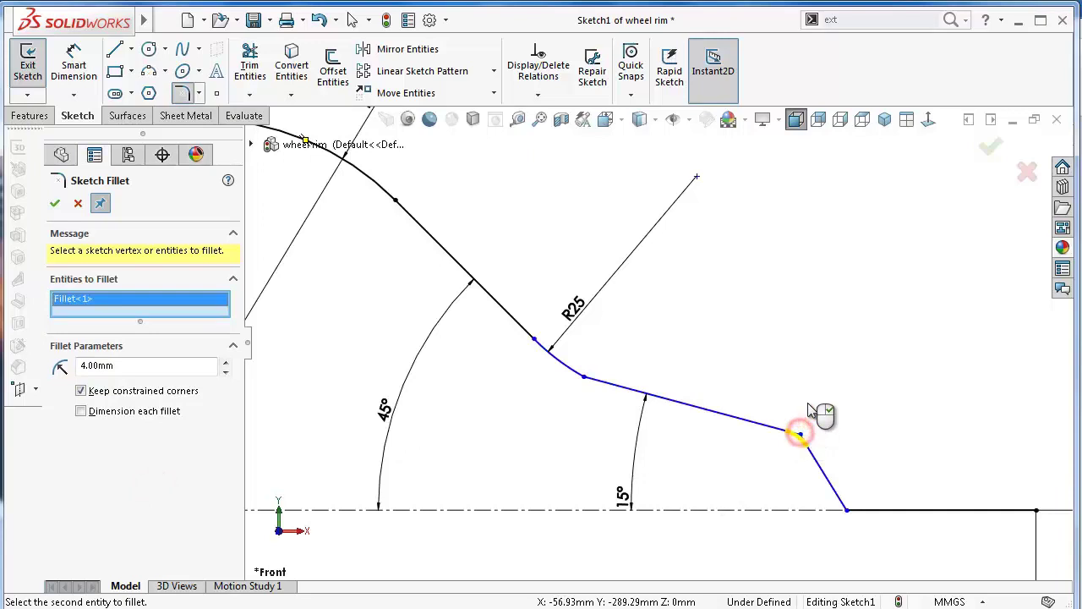
click(808, 404)
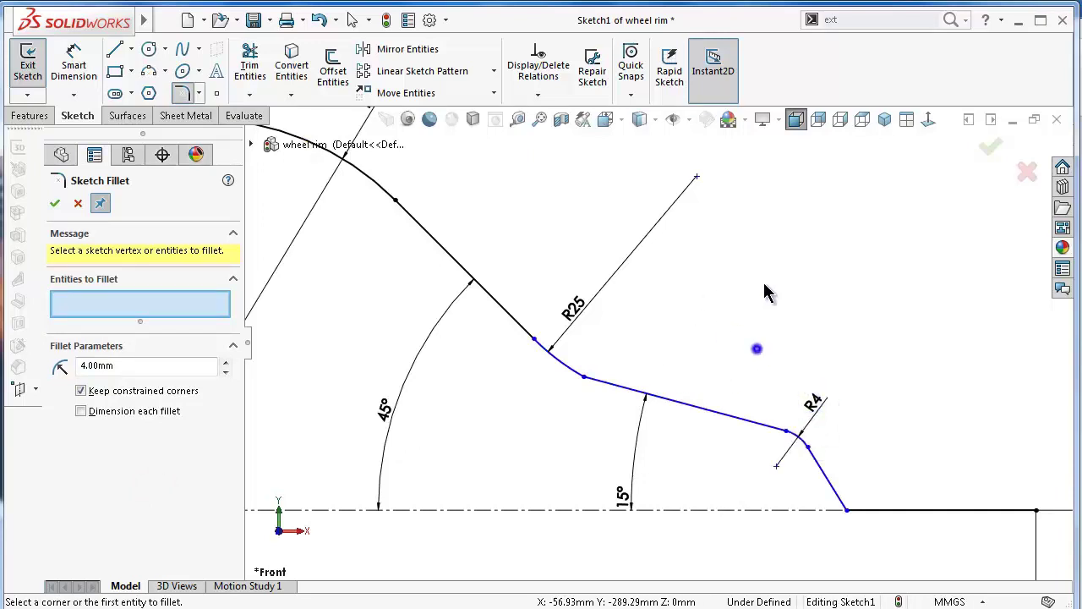
right_drag(765, 292, 768, 229)
mouse_move(795, 435)
mouse_down()
mouse_move(858, 450)
mouse_move(867, 441)
mouse_up()
click(822, 433)
Add a tangent relation between the R25 arc and the 15° sloping line.
click(652, 341)
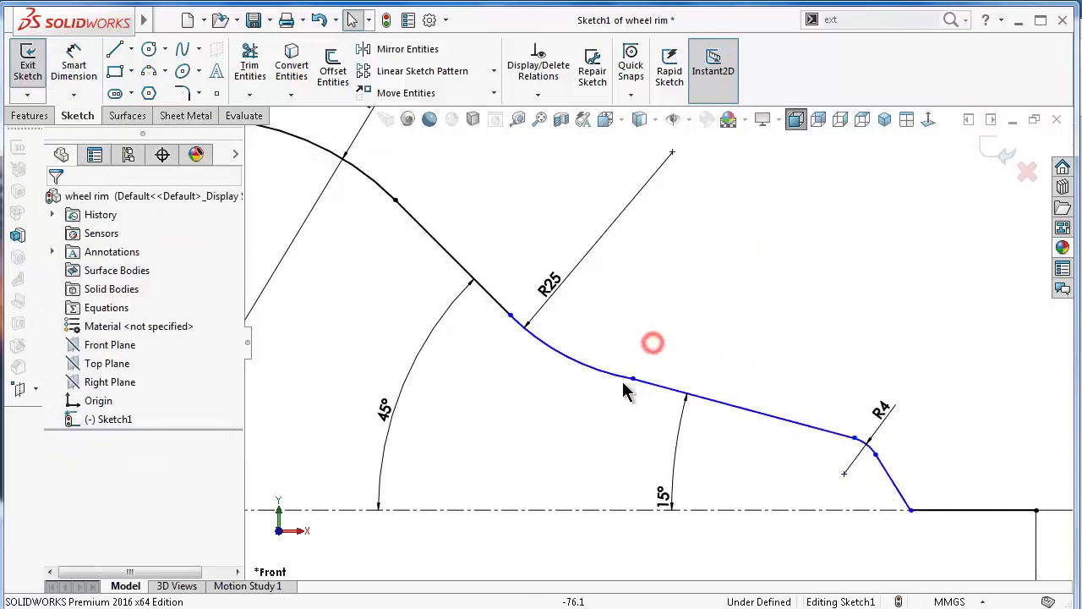
click(620, 376)
ctrl+click(648, 382)
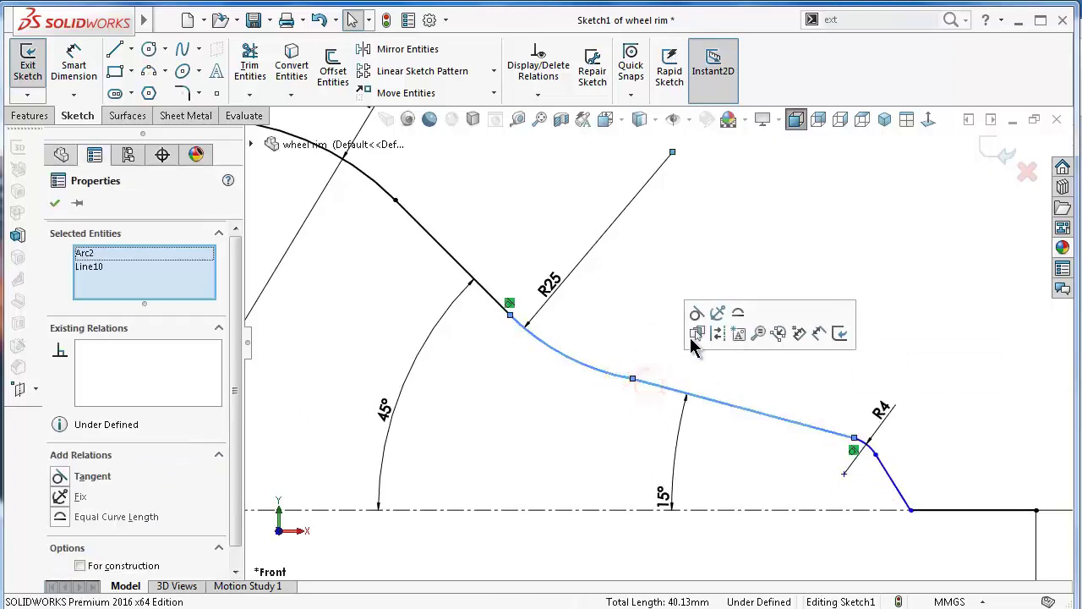
click(695, 313)
click(666, 296)
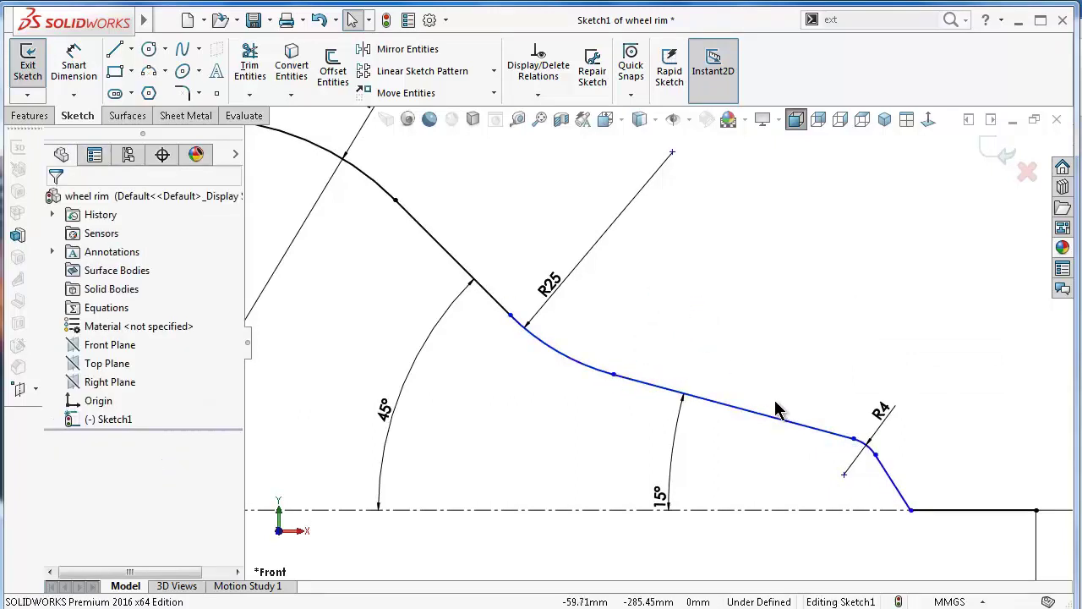
scroll(767, 411, up, 1)
scroll(761, 405, up, 1)
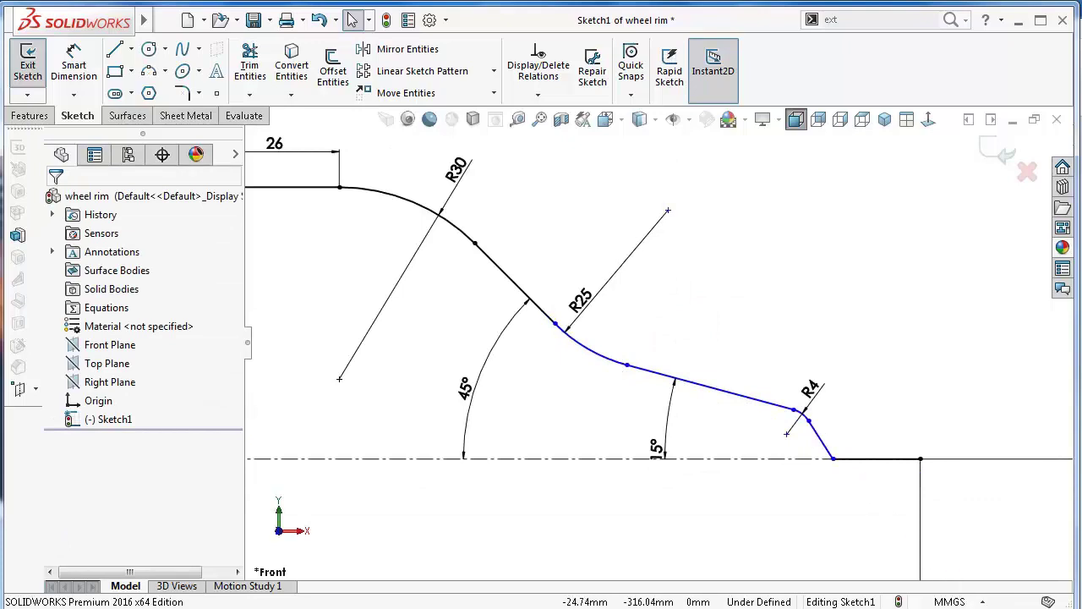
right_drag(915, 343, 906, 270)
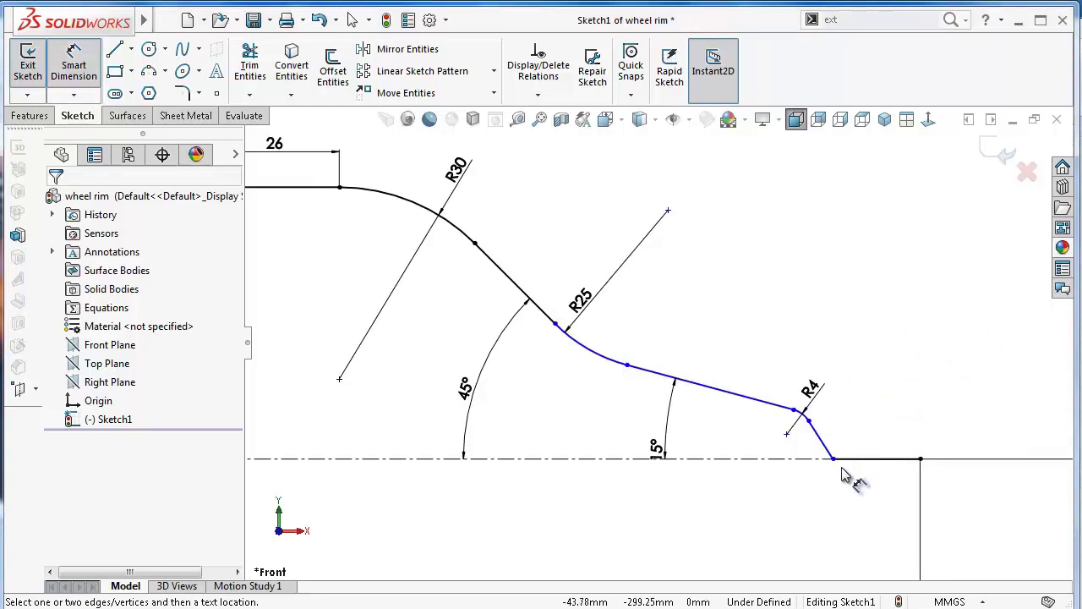
Fix the steep short line at 120° to the bottom line and place the short horizontal line's length dimension.
scroll(857, 423, down, 3)
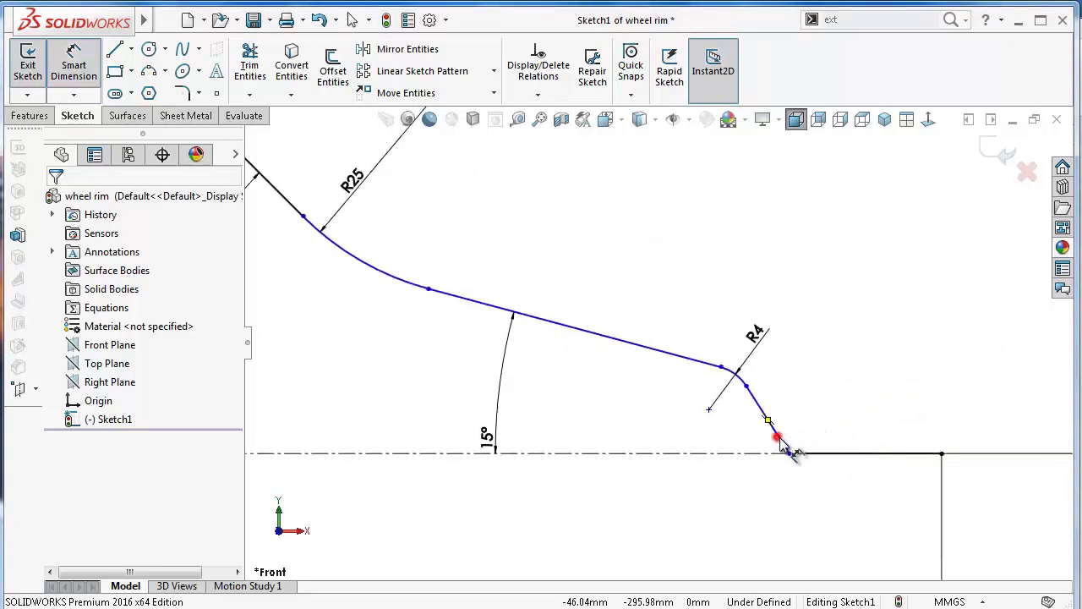
click(778, 435)
click(822, 454)
click(828, 448)
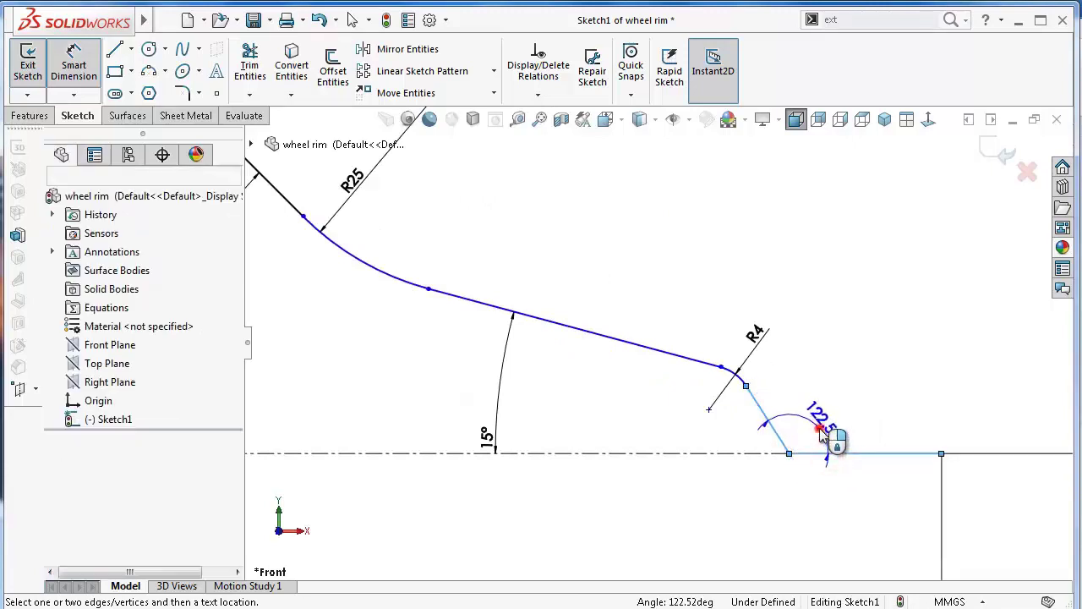
text(120)
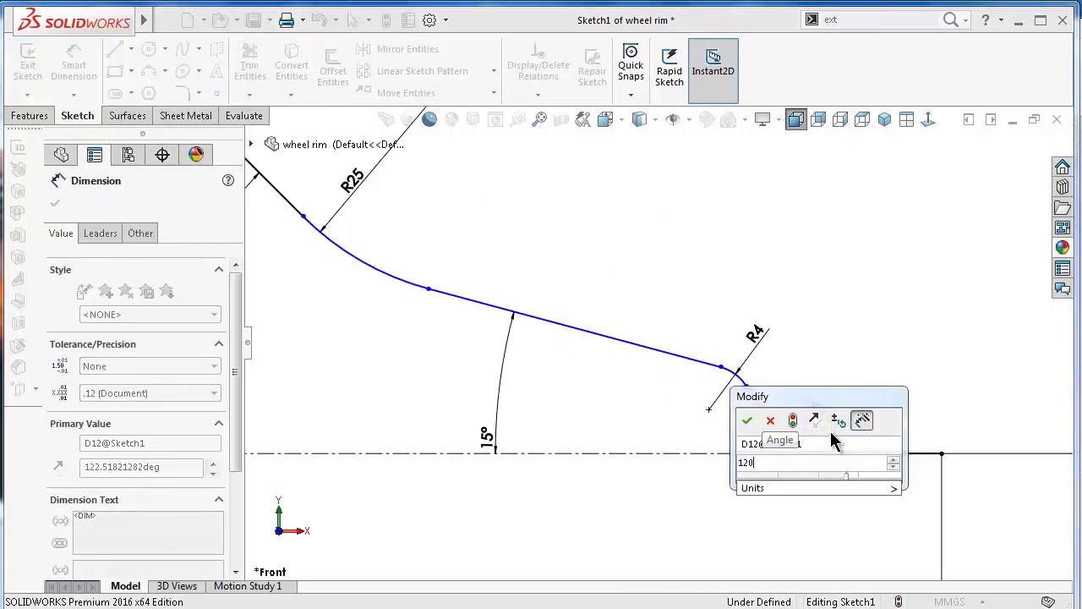
key(Return)
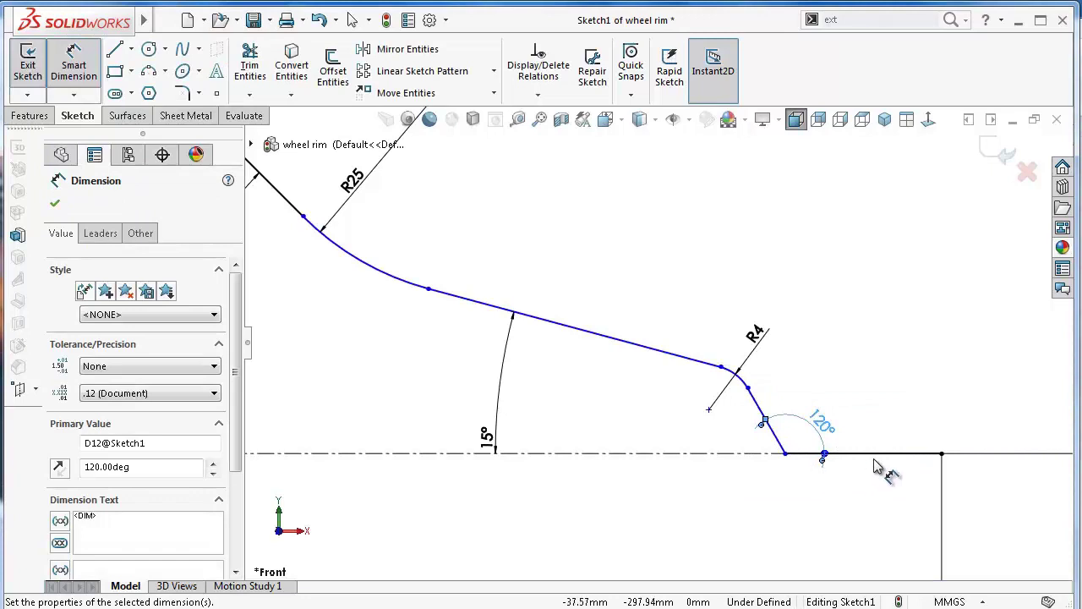
click(888, 454)
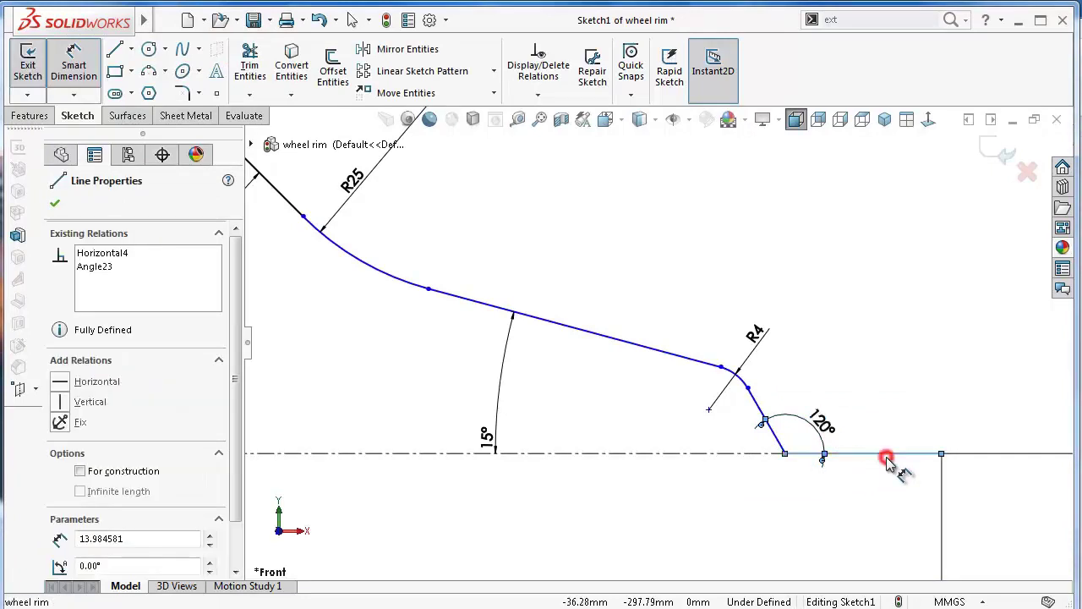
click(858, 511)
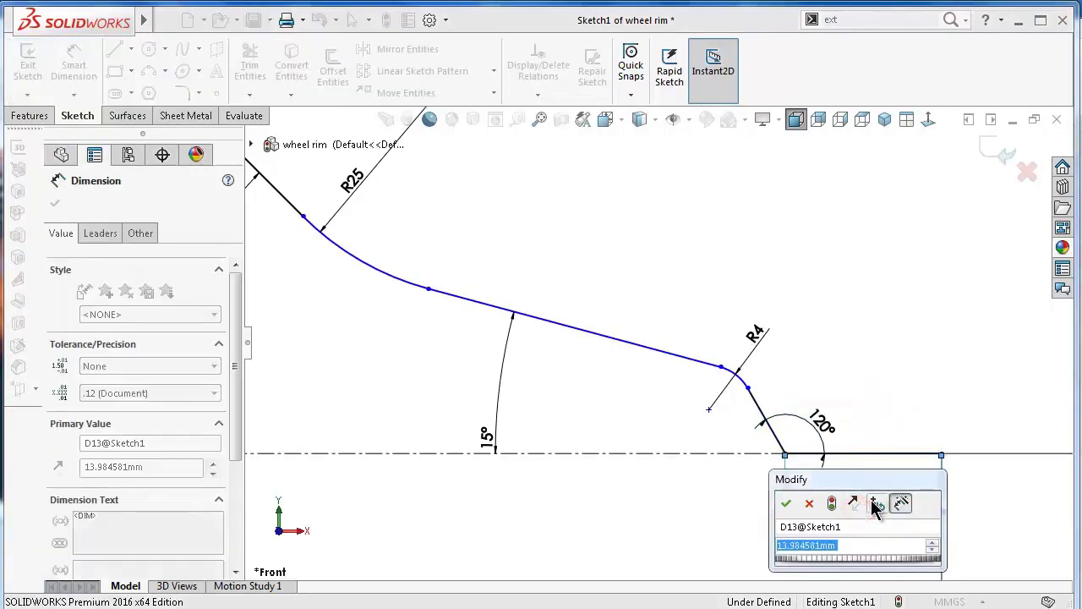
Set the short bottom horizontal line's length to 7.25.
text(7.23)
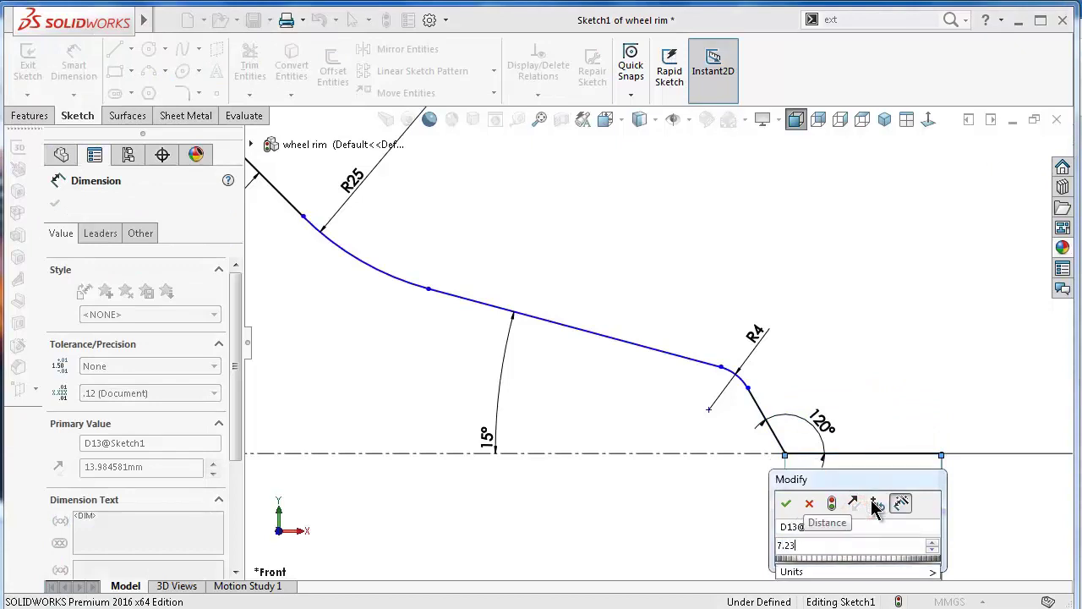
key(Return)
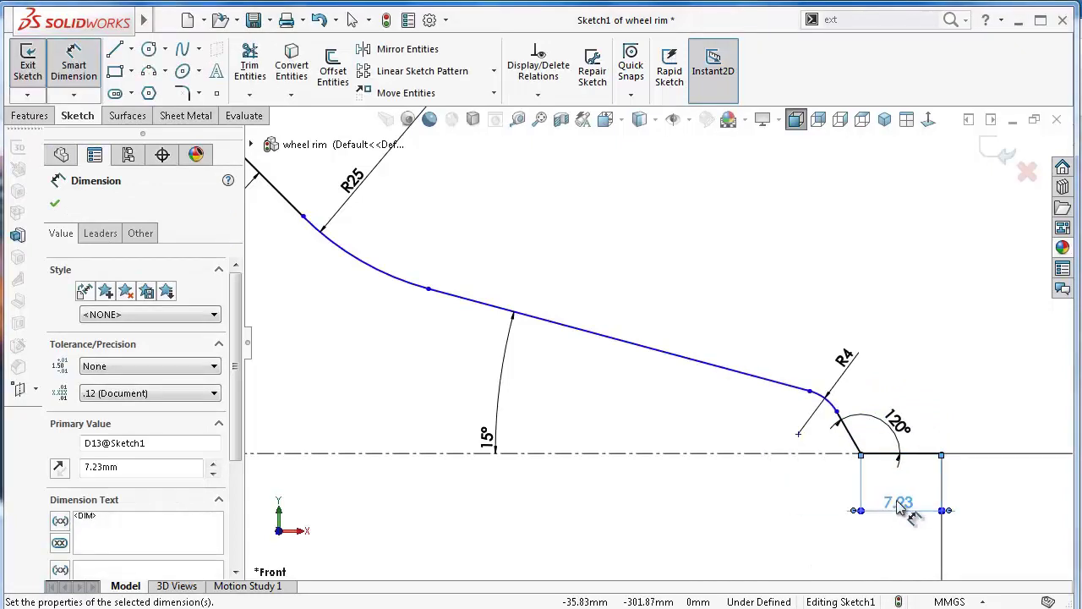
double_click(899, 504)
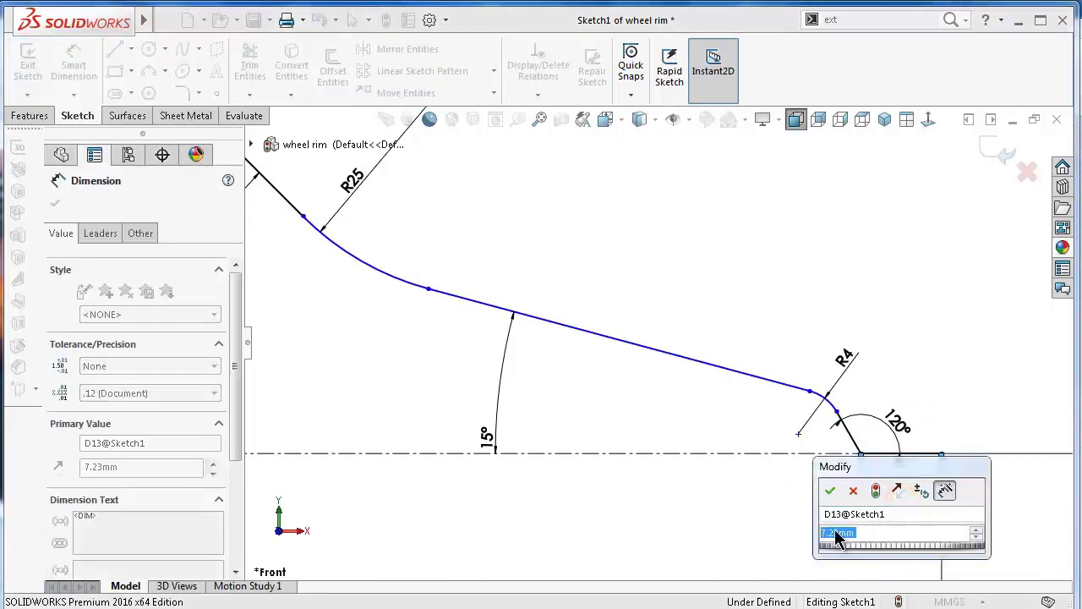
click(836, 532)
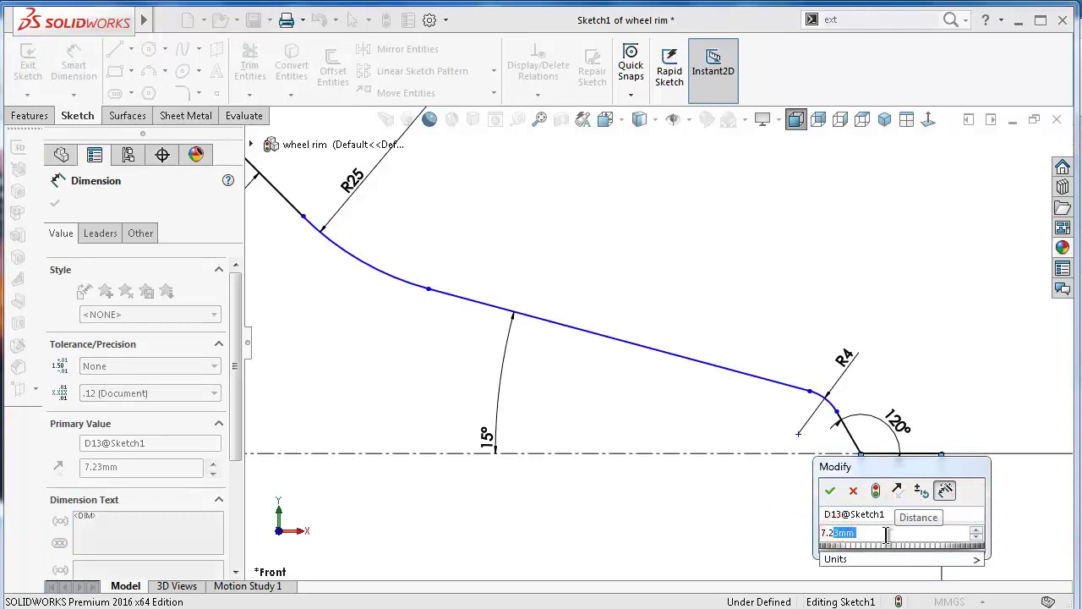
text(5)
key(Return)
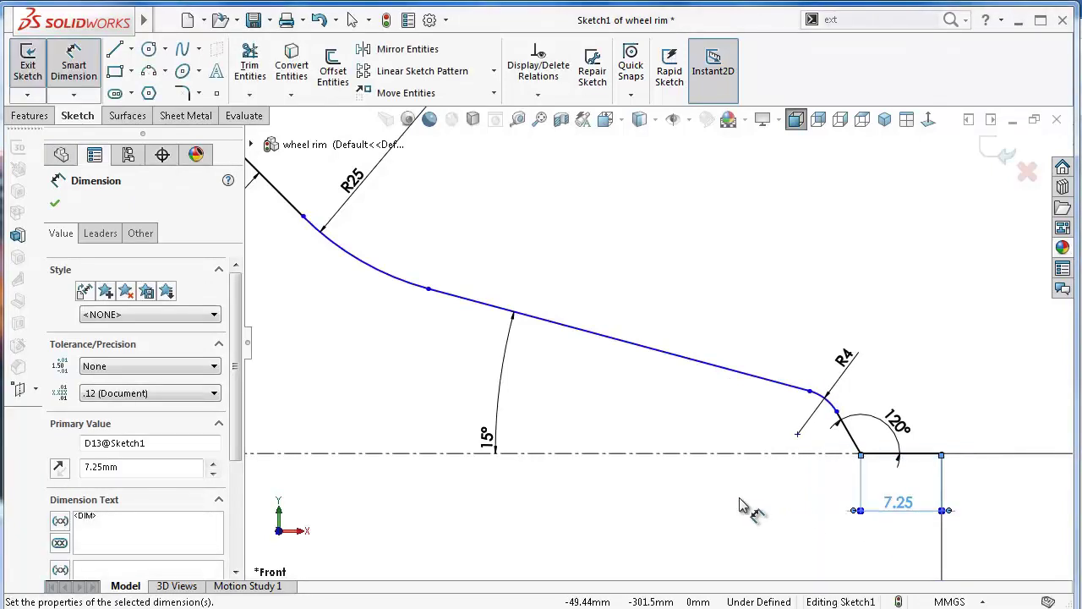
click(774, 504)
scroll(738, 331, down, 2)
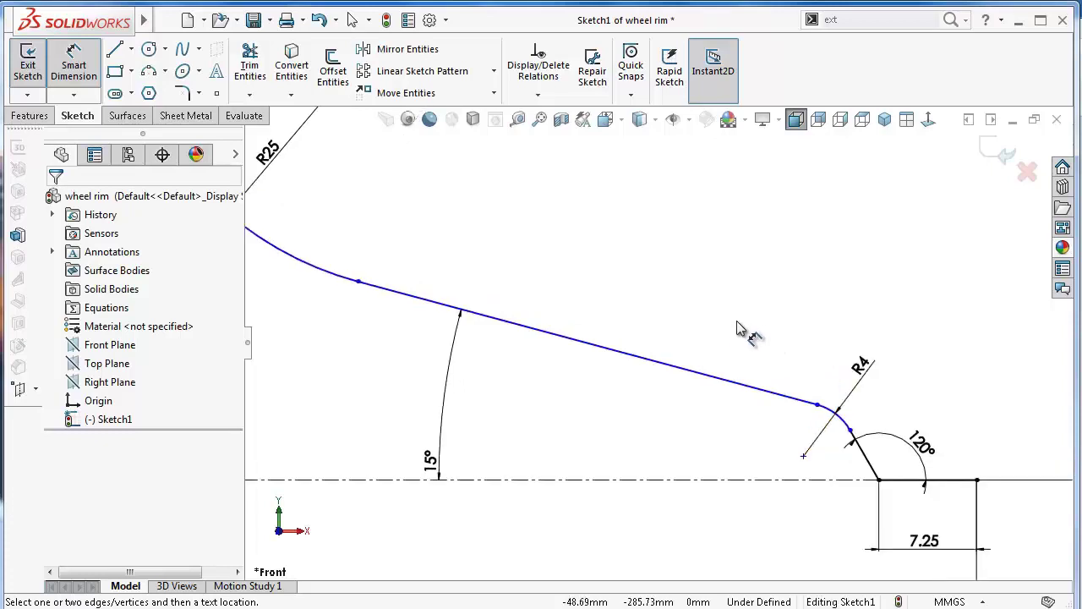
scroll(727, 338, up, 2)
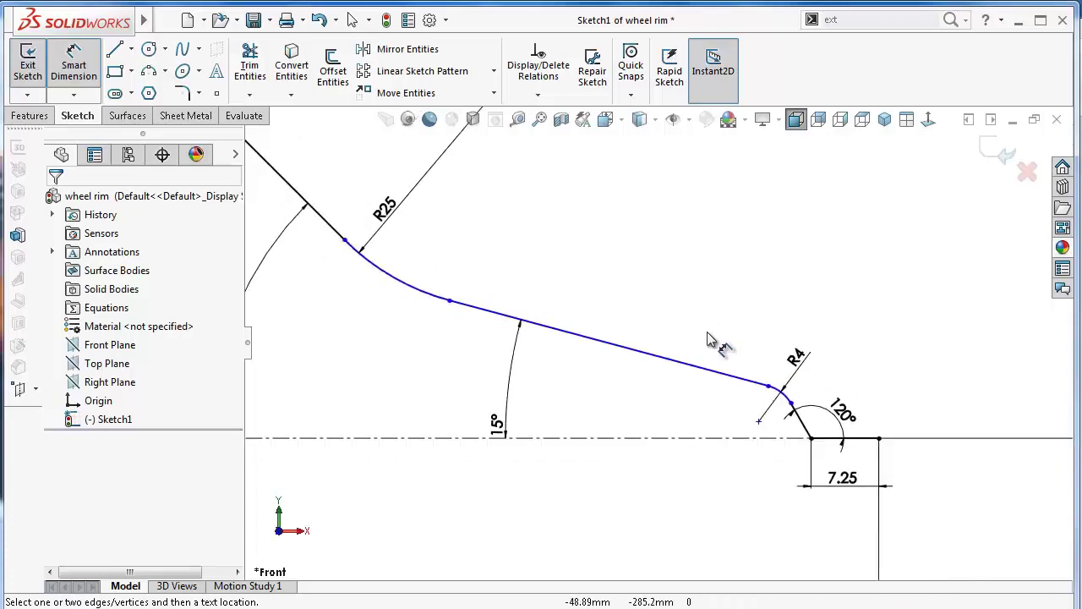
Dimension the long sloped line's horizontal span at 38, fully defining the sketch.
click(710, 378)
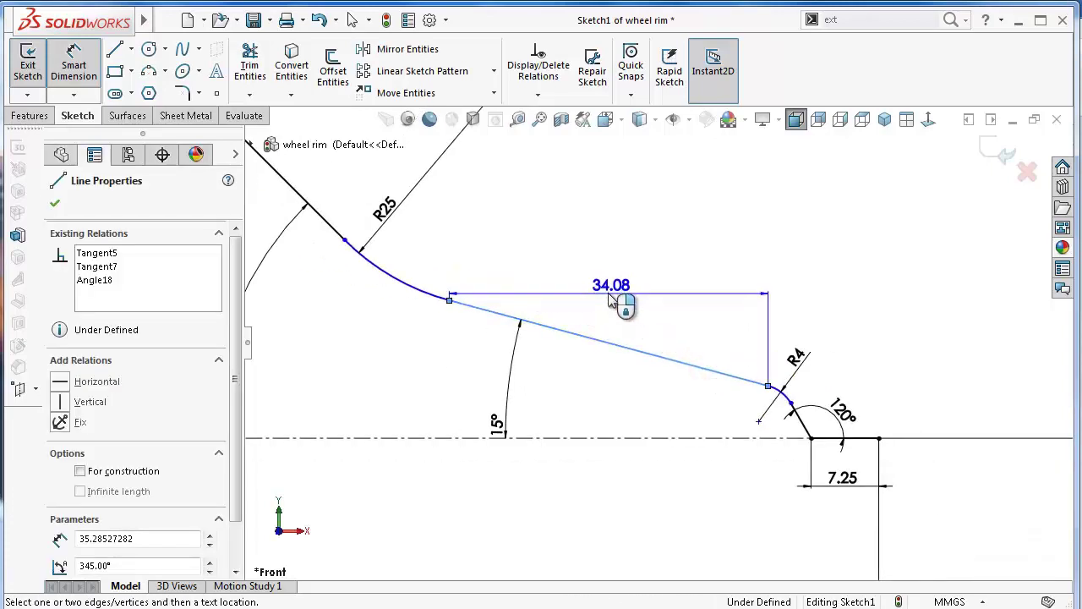
click(616, 292)
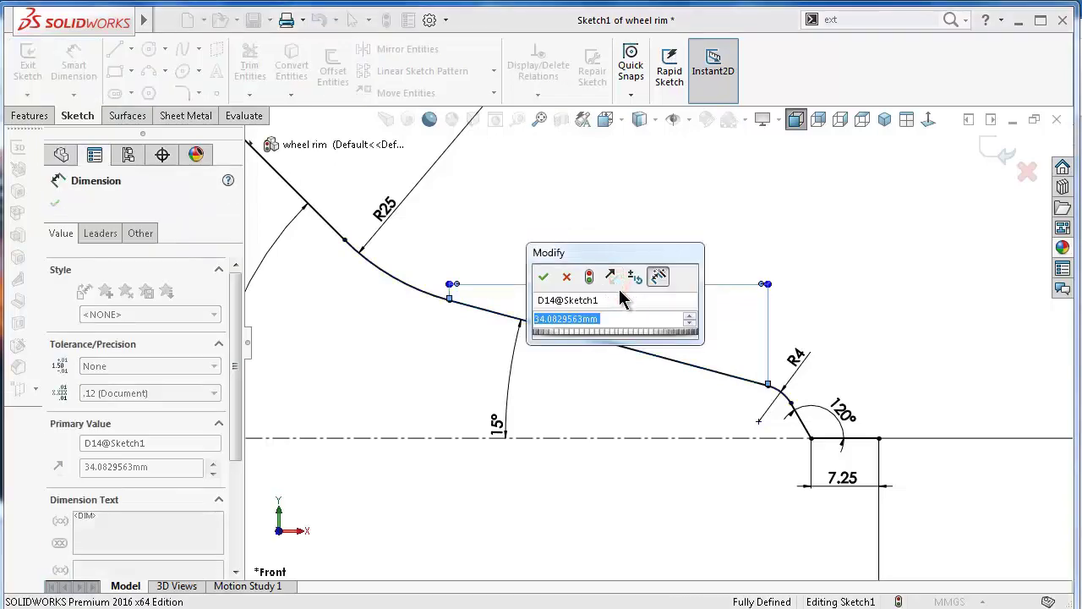
text(38)
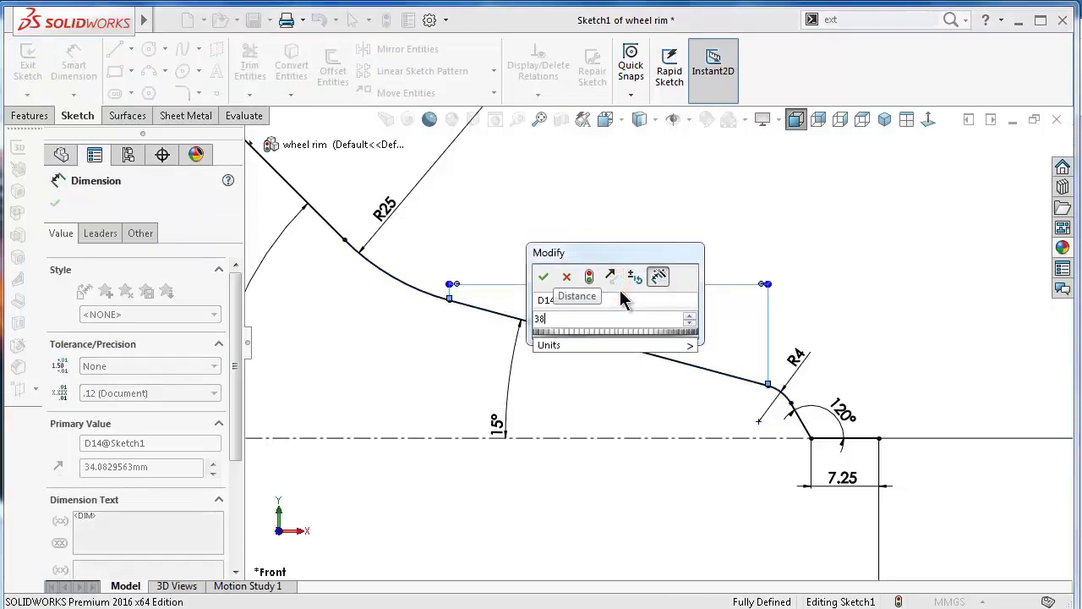
key(Return)
click(528, 369)
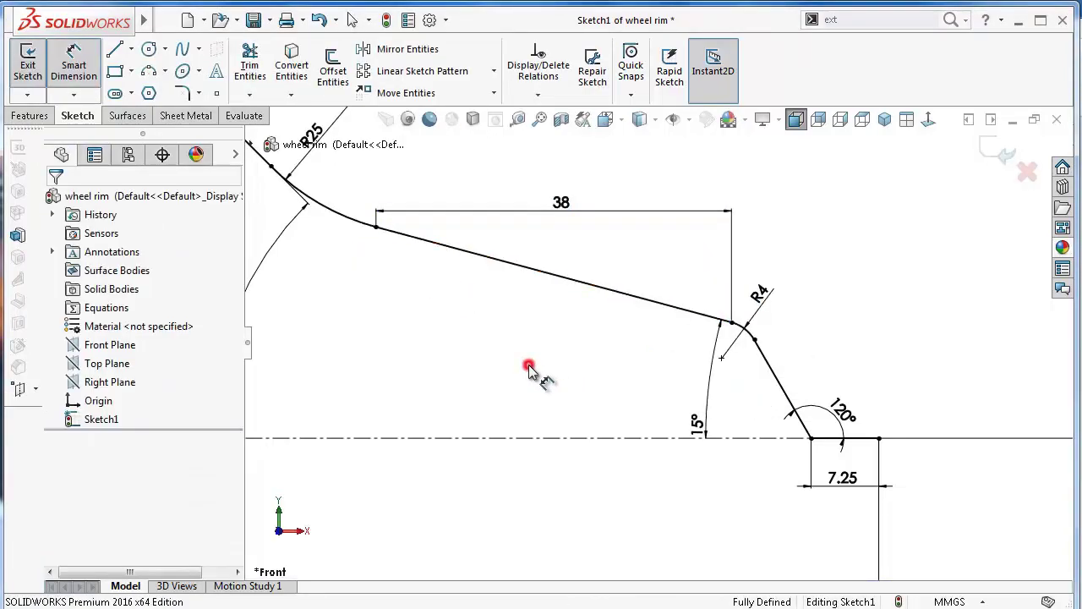
scroll(447, 367, up, 2)
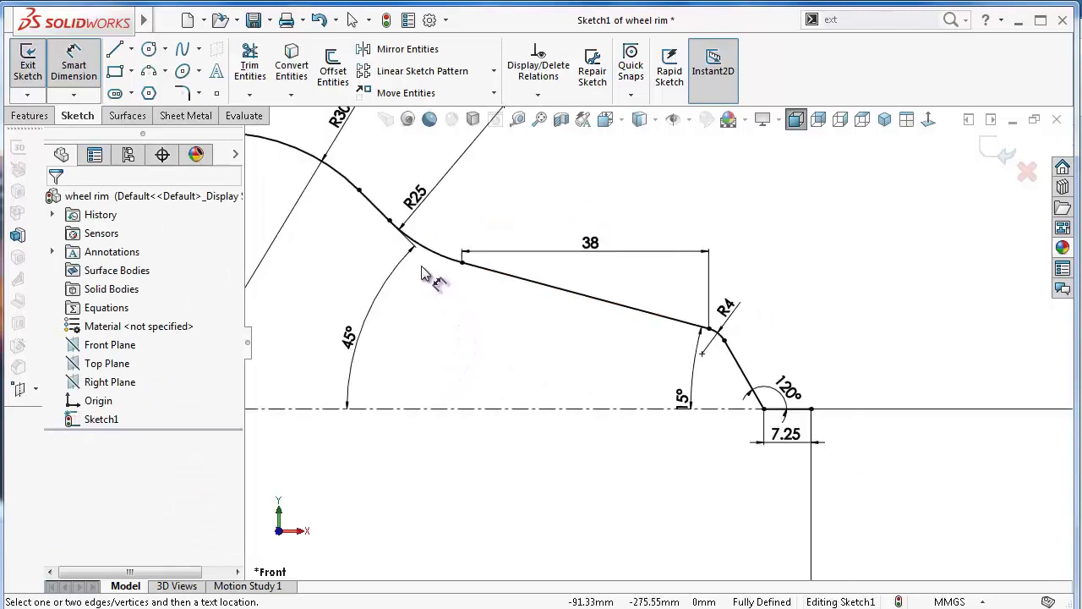
scroll(423, 272, up, 1)
scroll(420, 274, up, 1)
scroll(414, 271, up, 1)
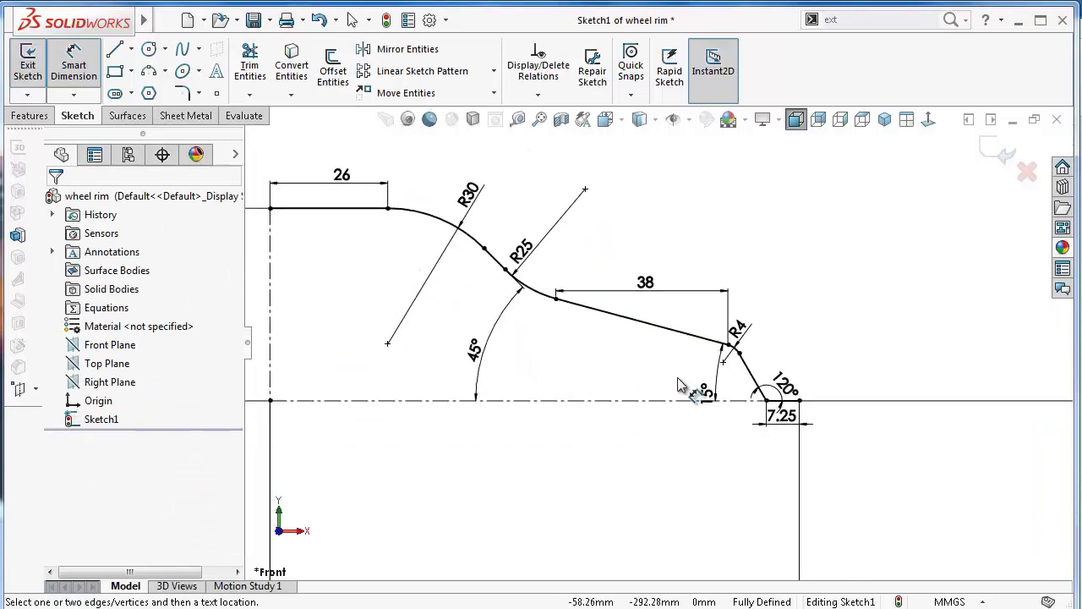
scroll(679, 385, down, 1)
scroll(769, 409, down, 1)
scroll(768, 405, down, 1)
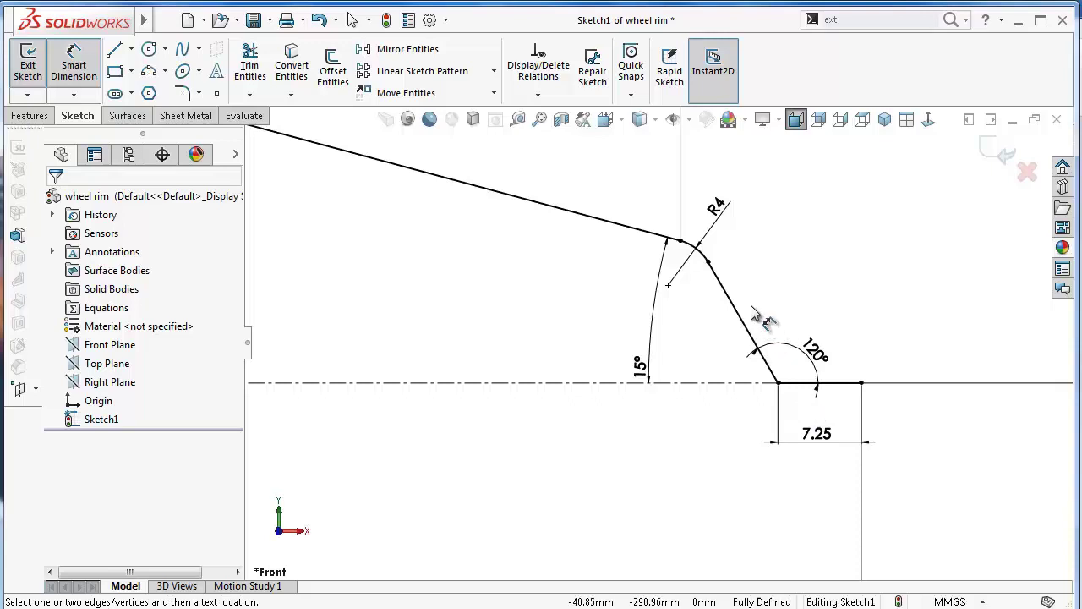
Round the bottom corner between the steep line and bottom segment with an R4 fillet.
click(191, 93)
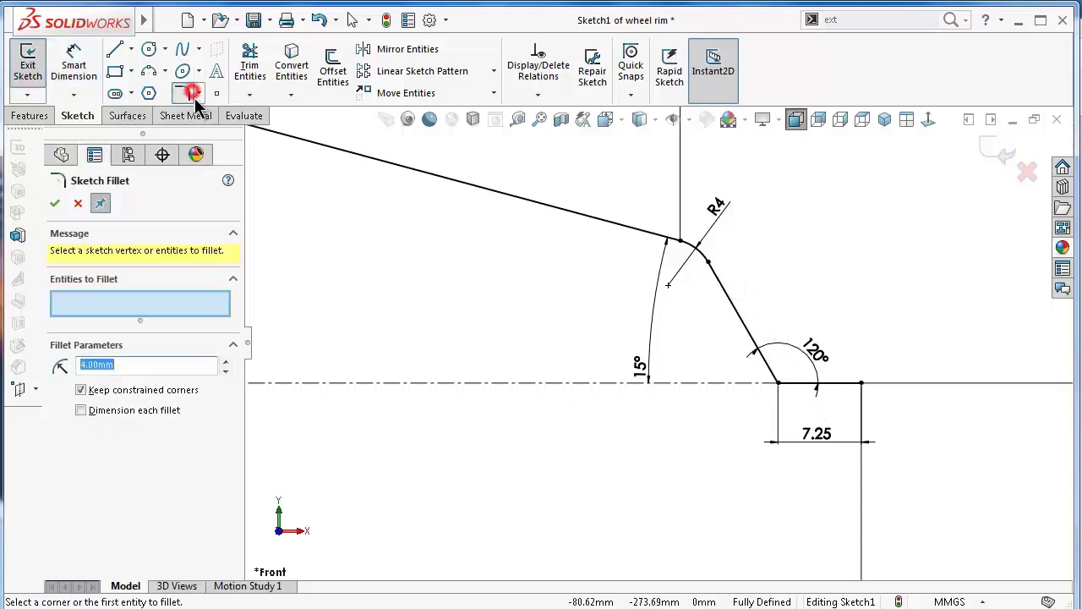
click(780, 384)
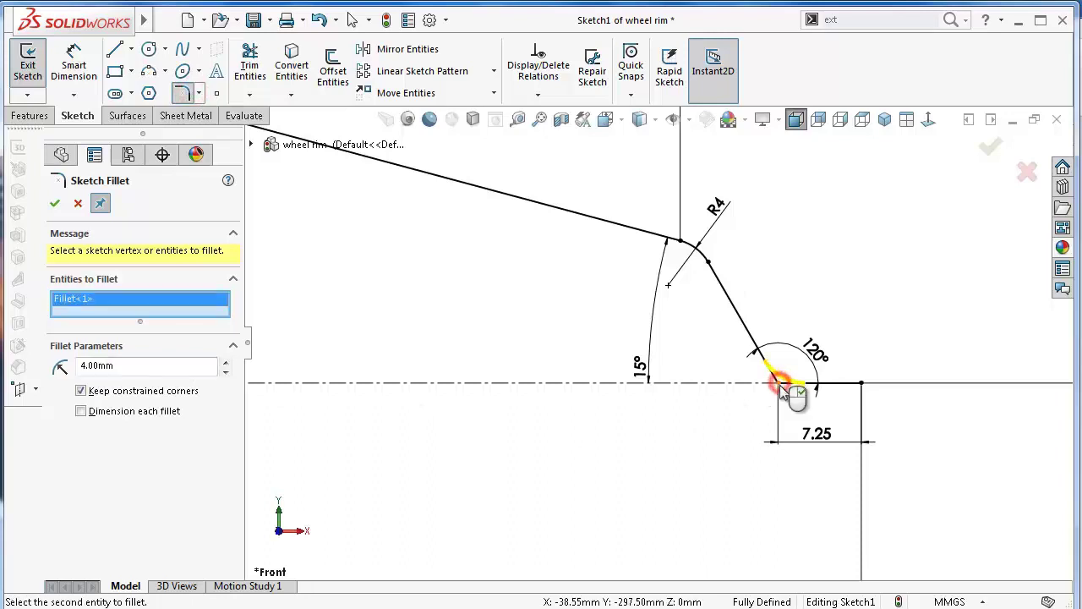
click(54, 203)
click(567, 477)
scroll(621, 339, up, 2)
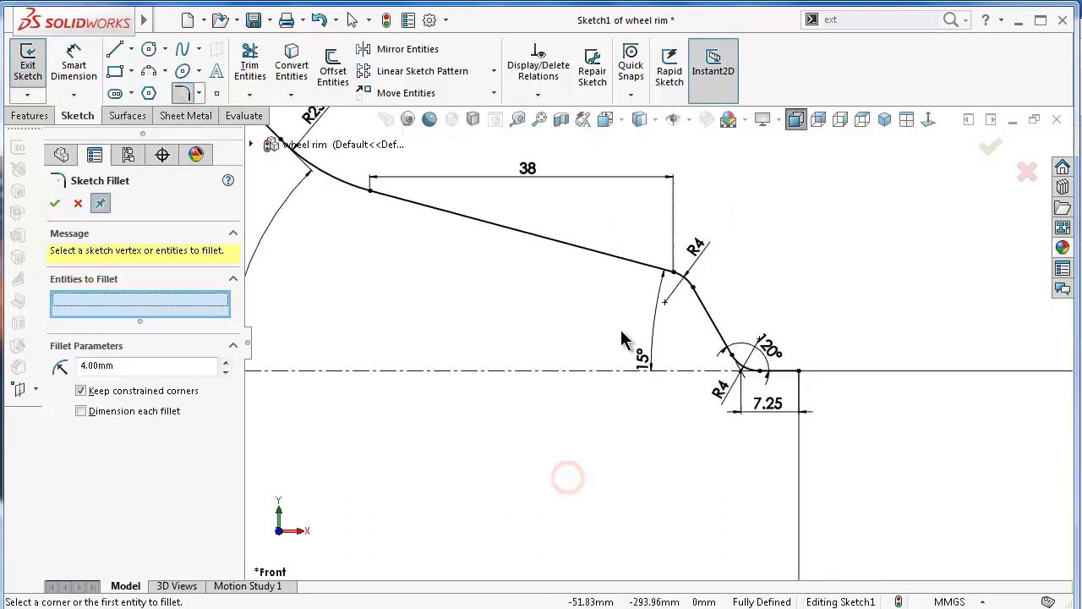
scroll(621, 338, up, 2)
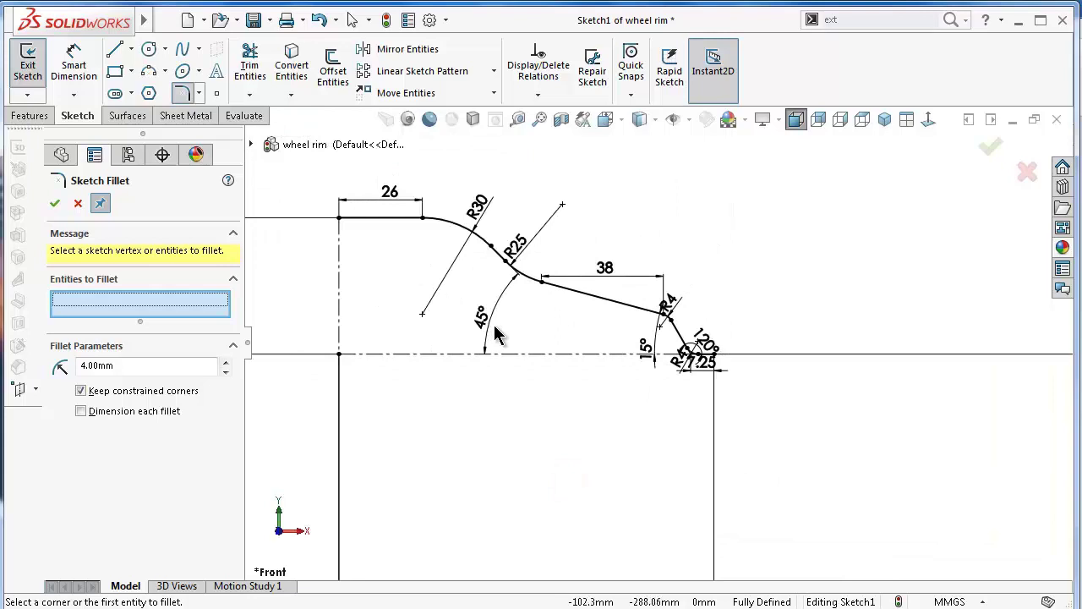
scroll(497, 335, down, 1)
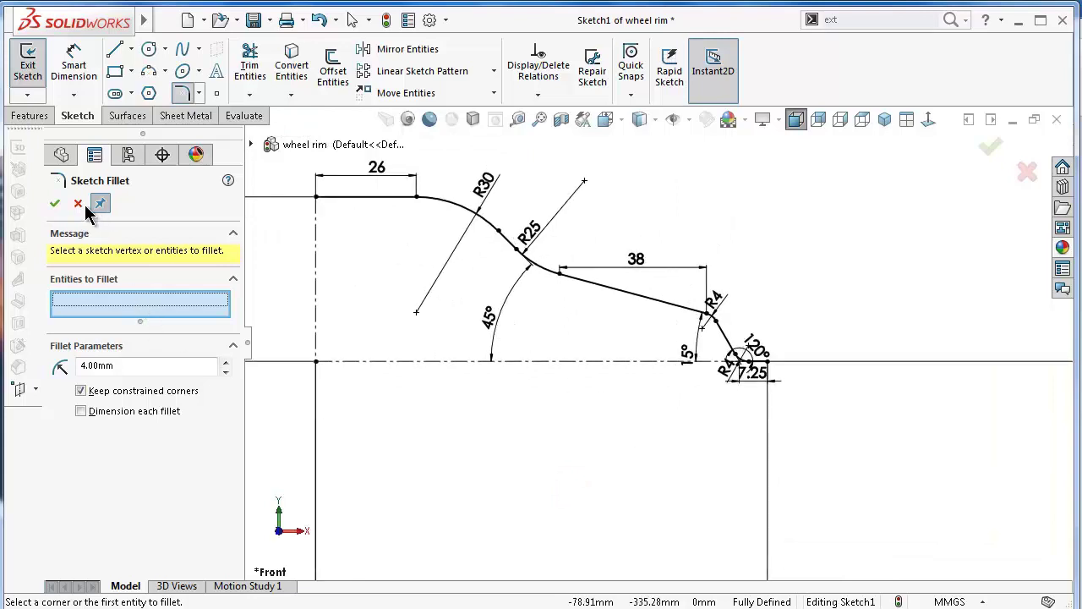
click(54, 204)
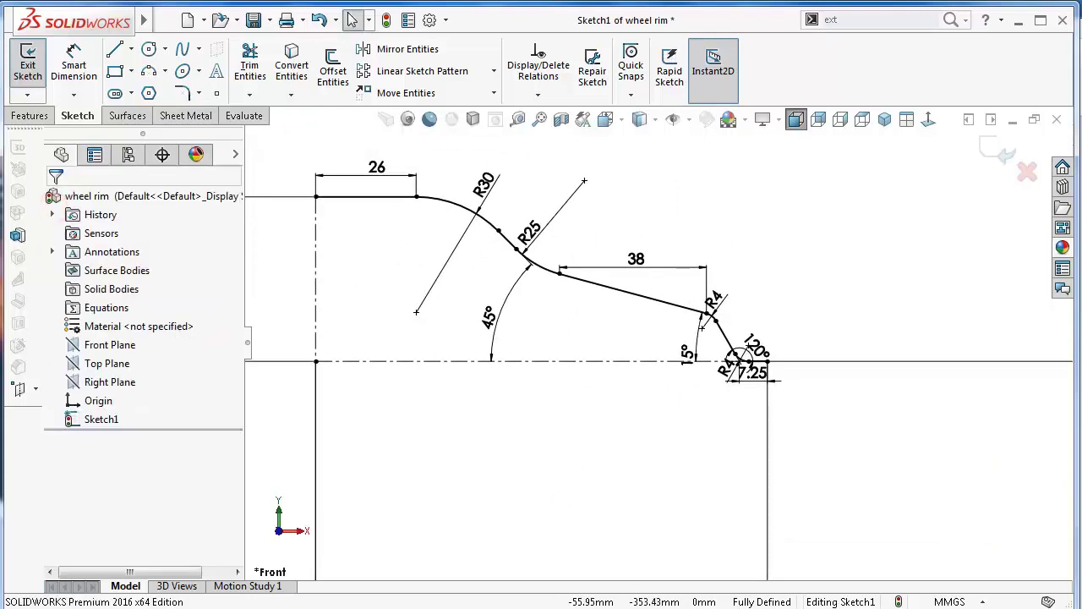
scroll(851, 218, down, 1)
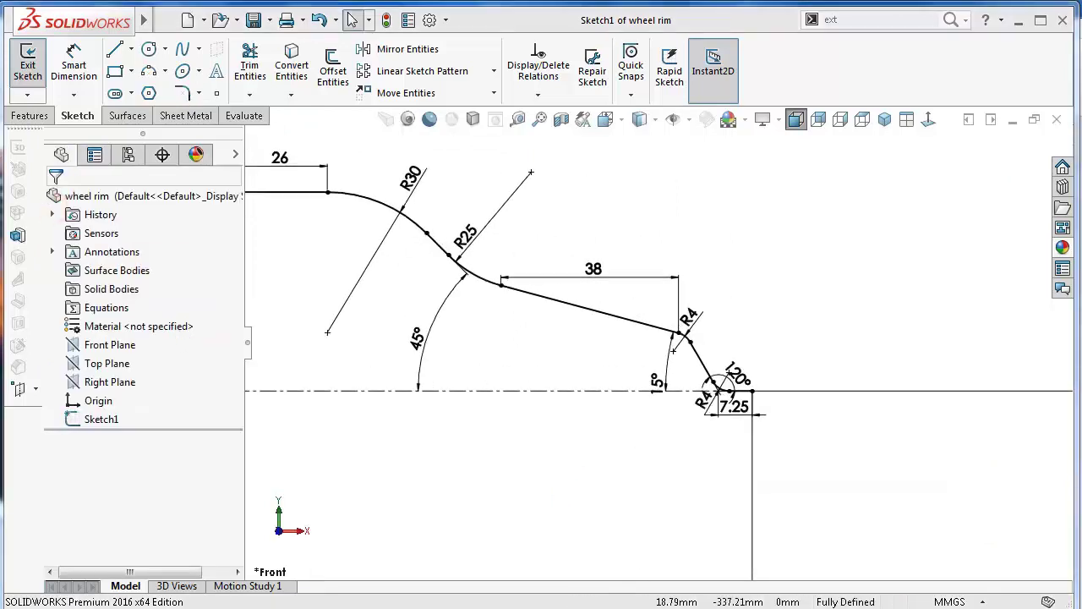
Draw a horizontal line along the centerline and a short sloped line rising from its end.
click(120, 55)
scroll(636, 365, down, 2)
scroll(818, 415, down, 1)
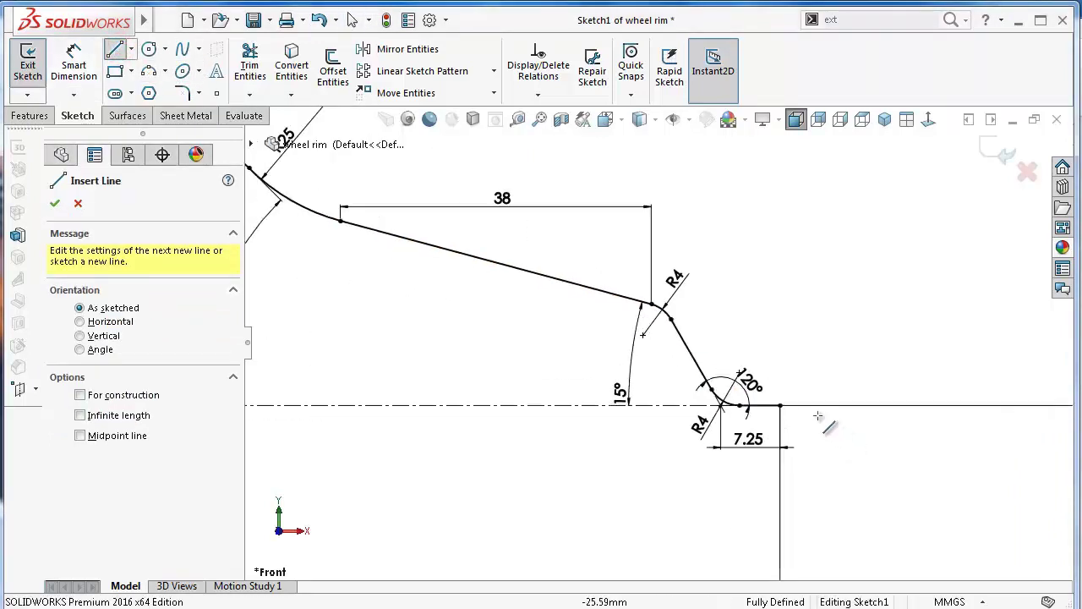
click(778, 407)
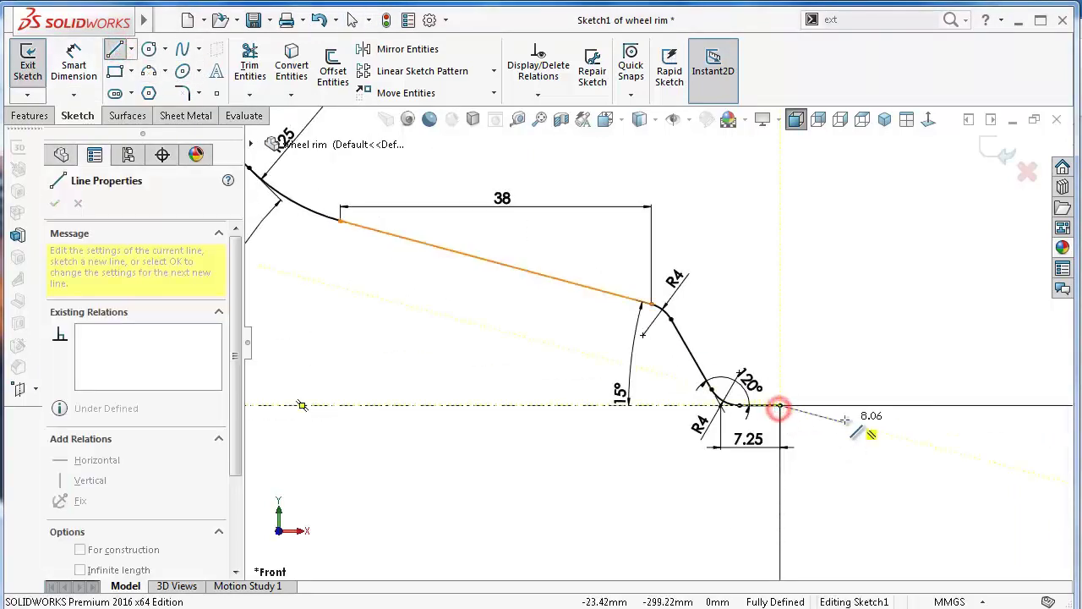
click(847, 406)
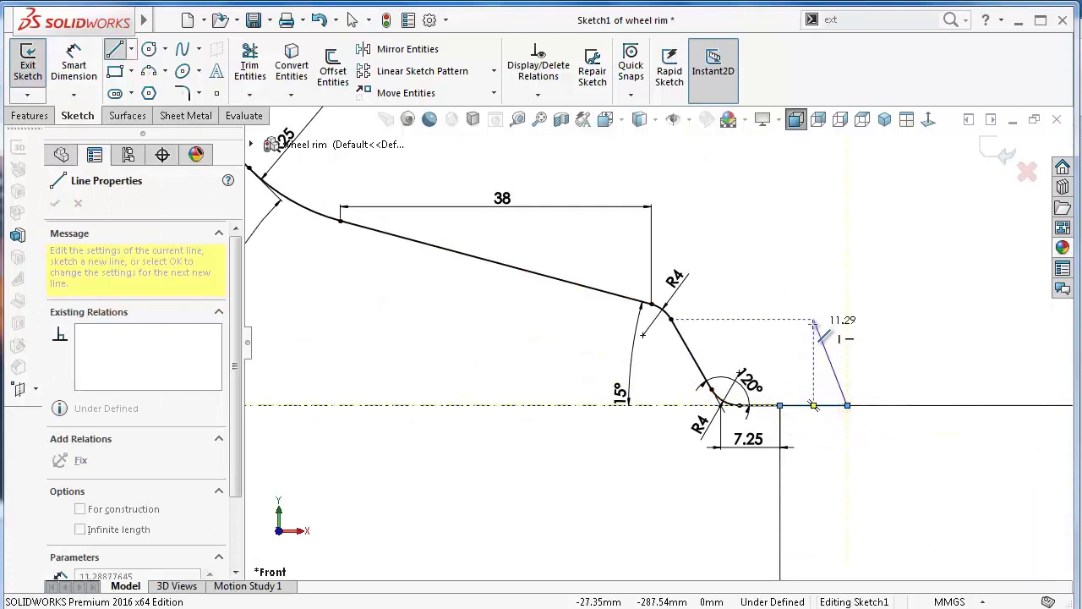
double_click(825, 321)
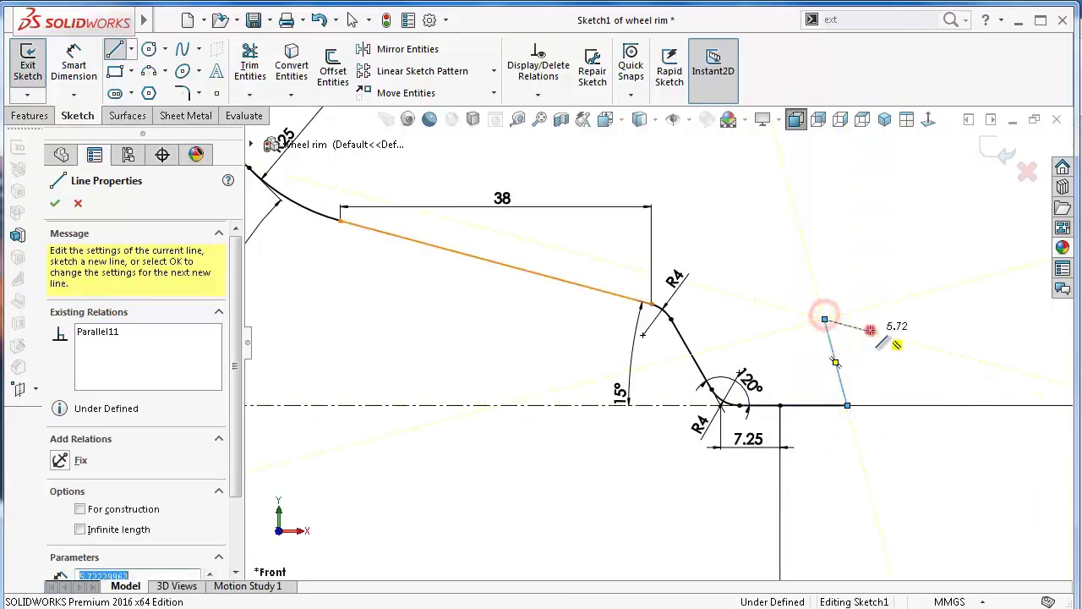
Fix the new sloped line at 70° to the horizontal line.
right_drag(879, 451, 912, 306)
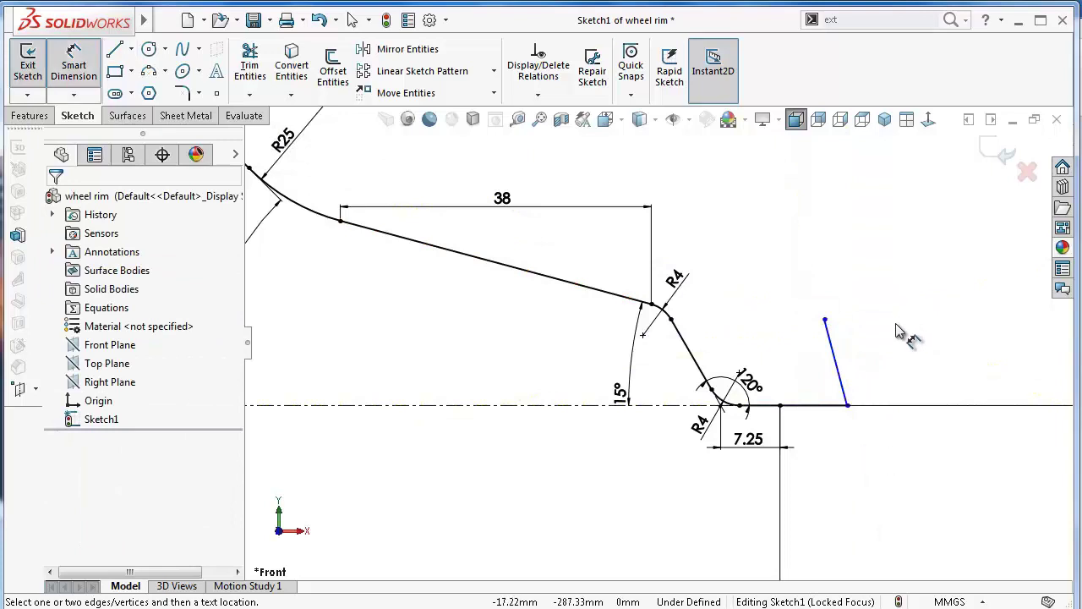
scroll(836, 412, down, 2)
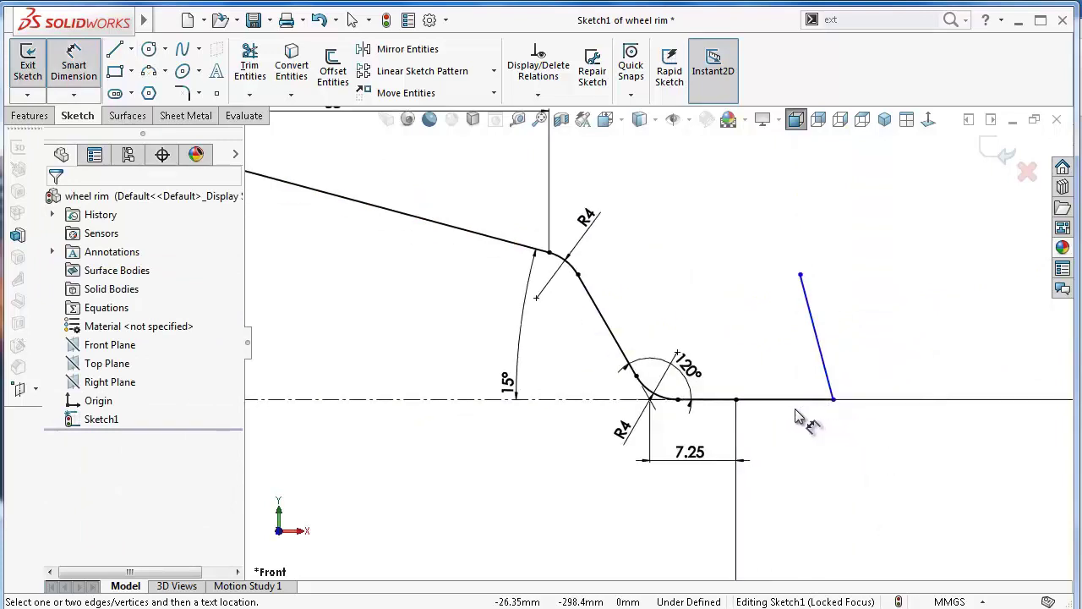
click(810, 399)
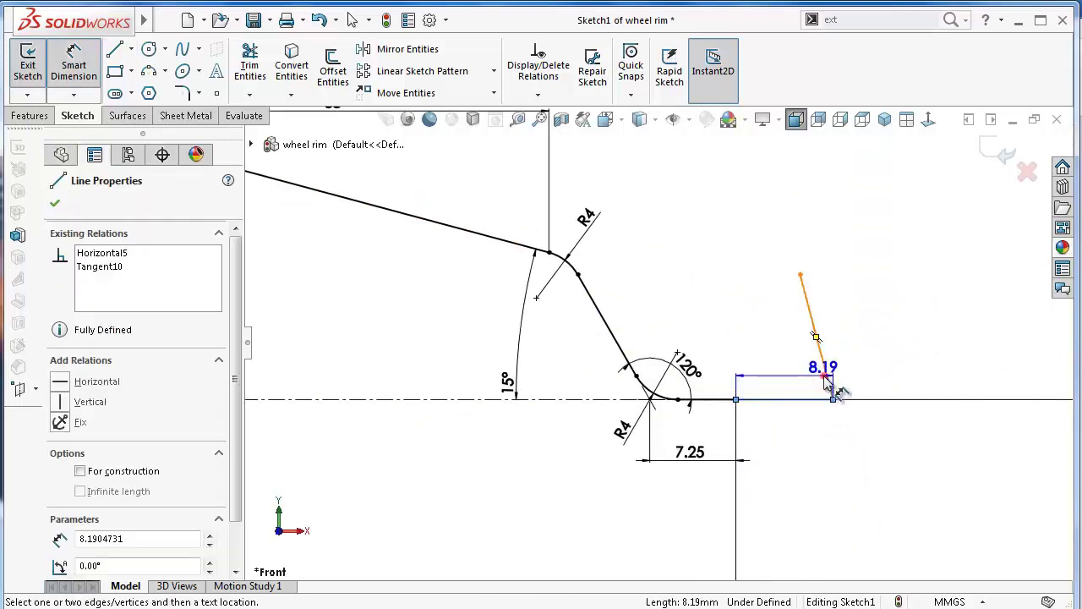
click(826, 378)
click(810, 382)
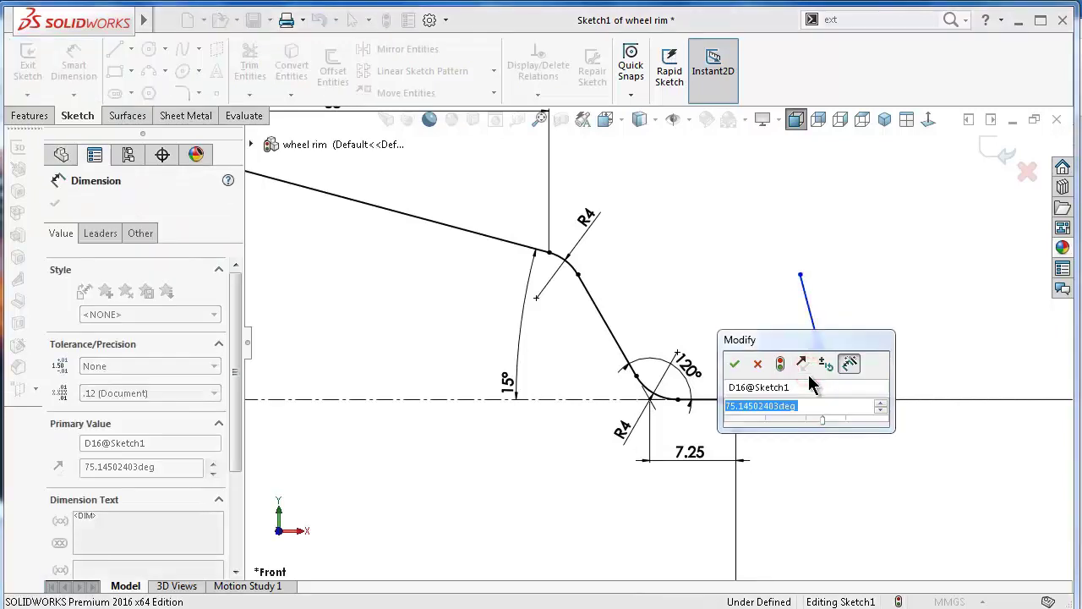
text(70)
key(Return)
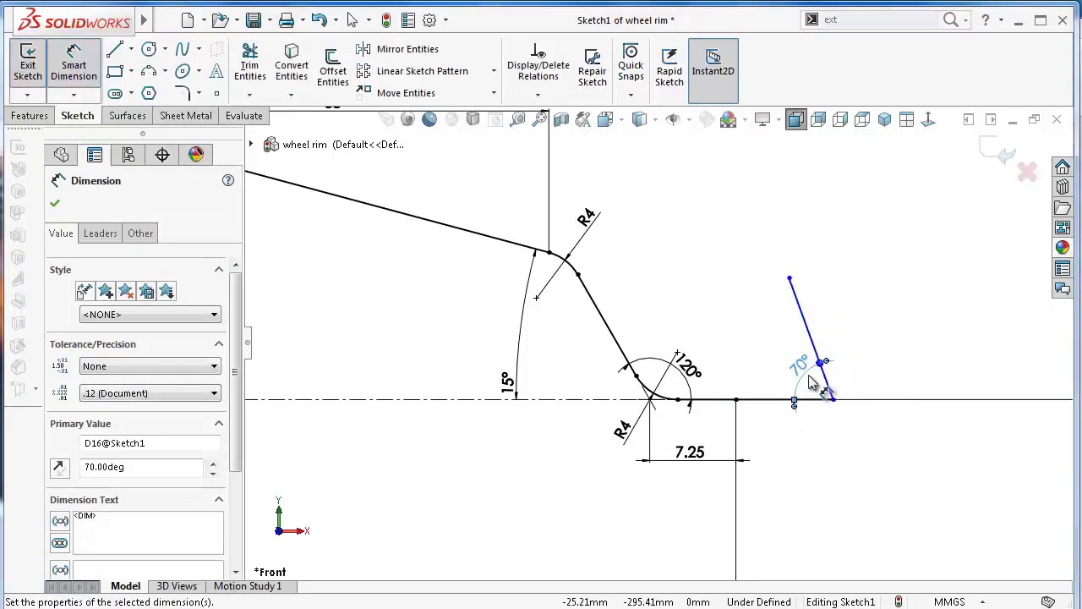
Dimension the bottom line at 5.65 and the sloped line's vertical height at 6.65.
click(827, 402)
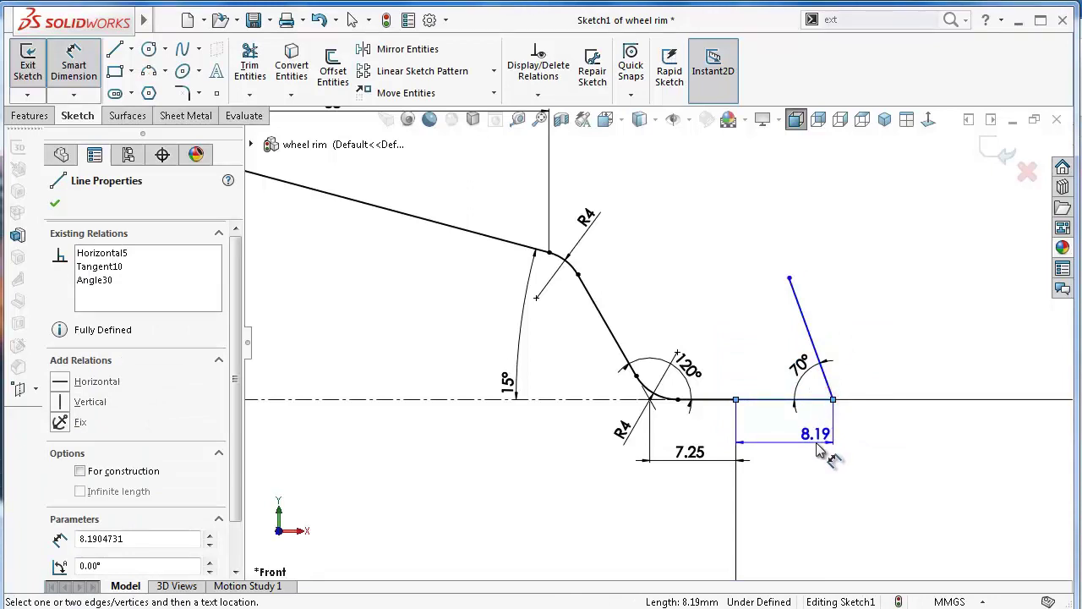
click(816, 444)
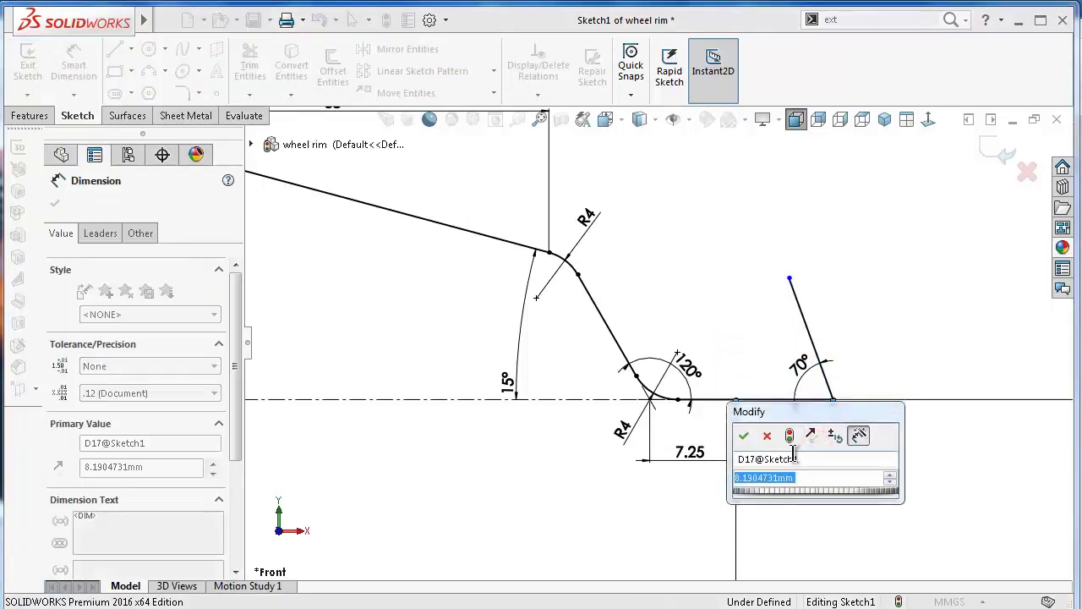
text(5)
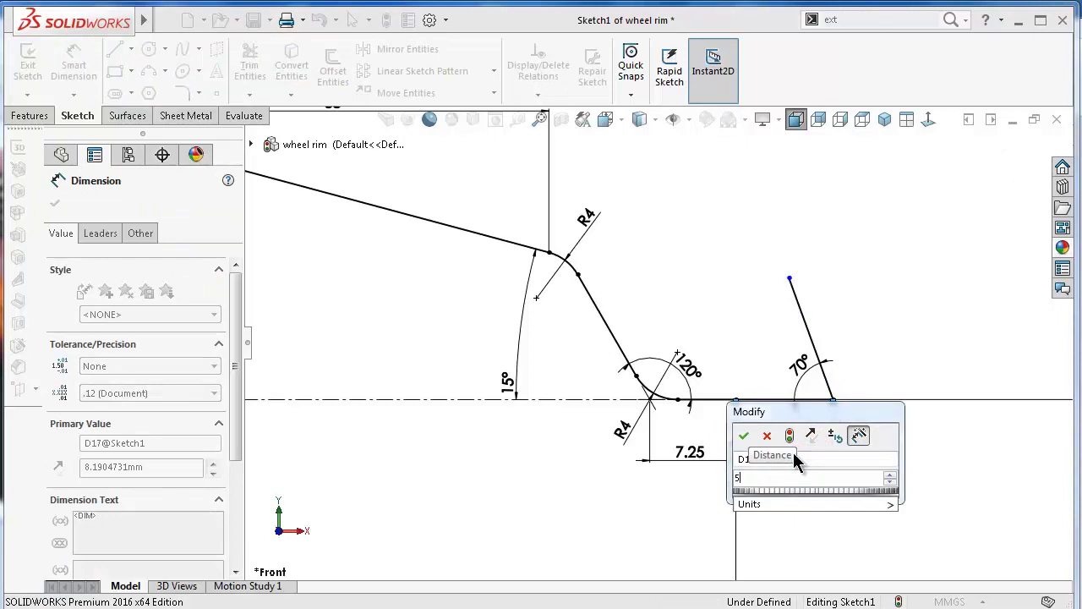
text(.65)
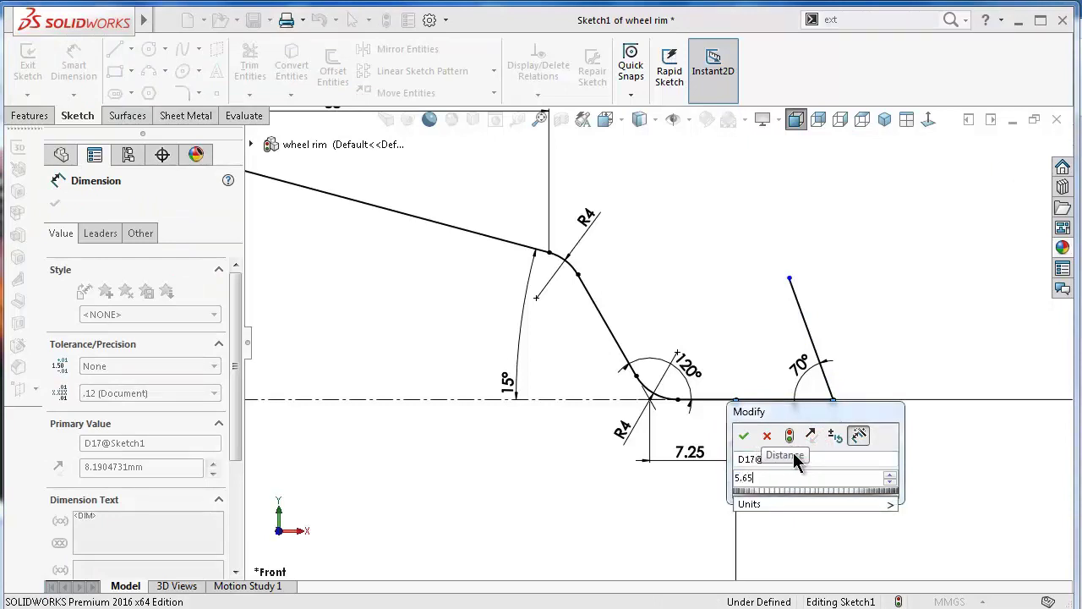
key(Return)
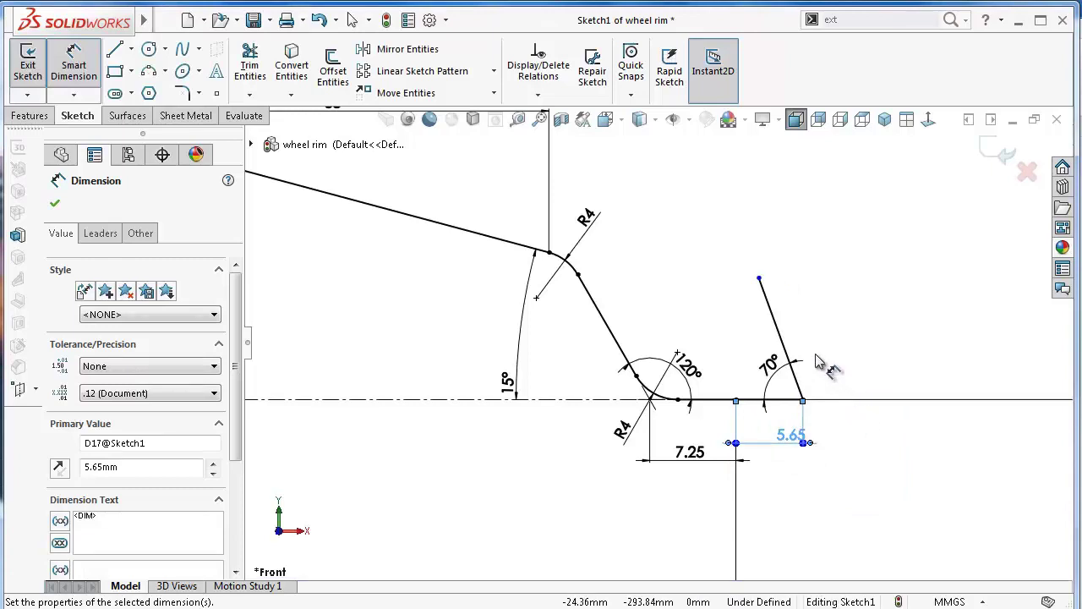
click(773, 322)
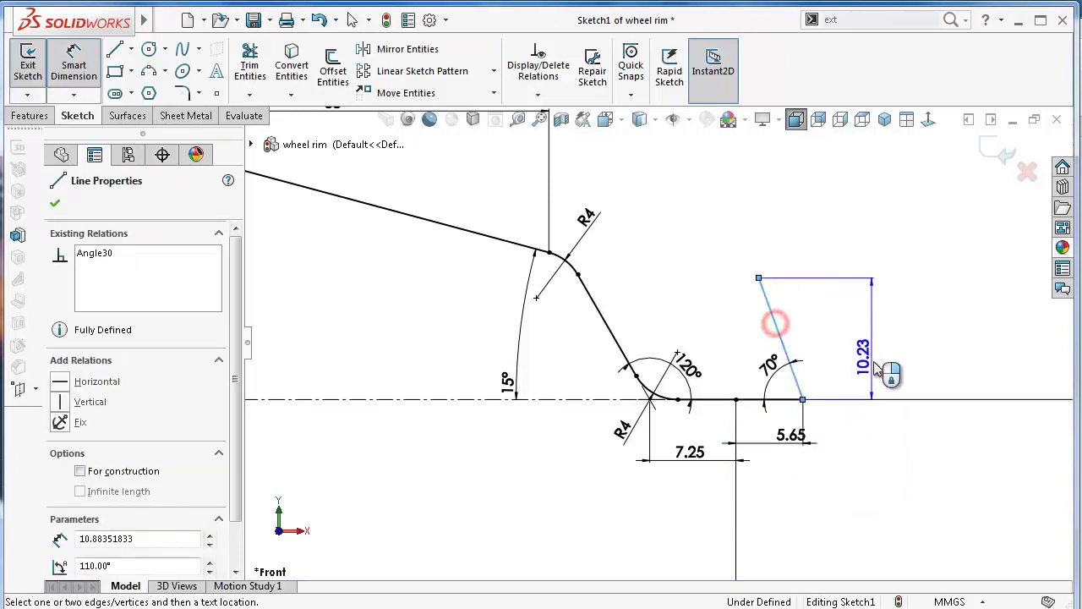
click(874, 362)
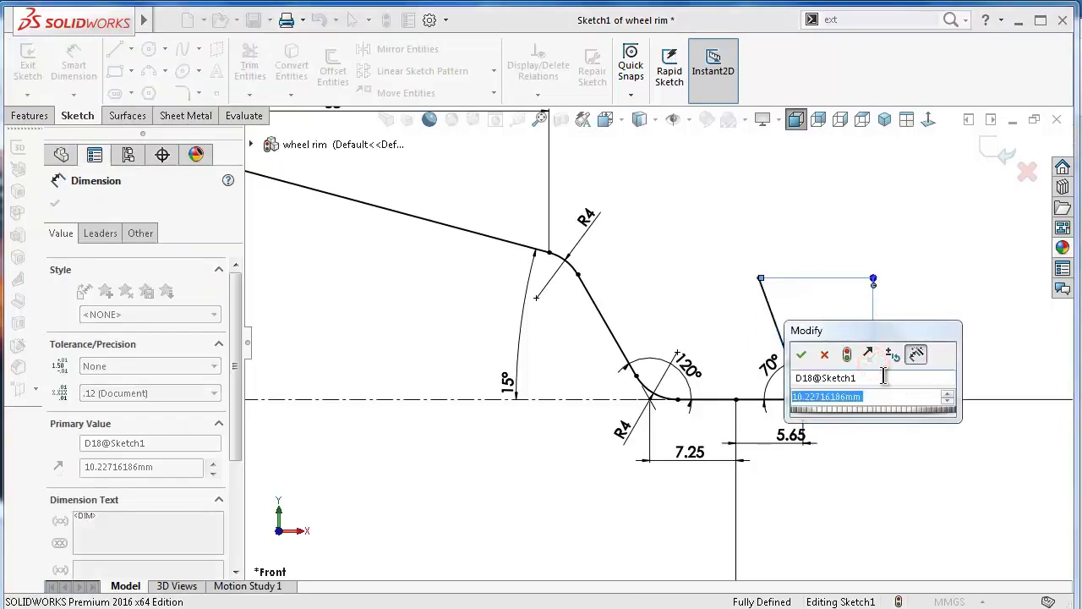
text(6.65)
key(Return)
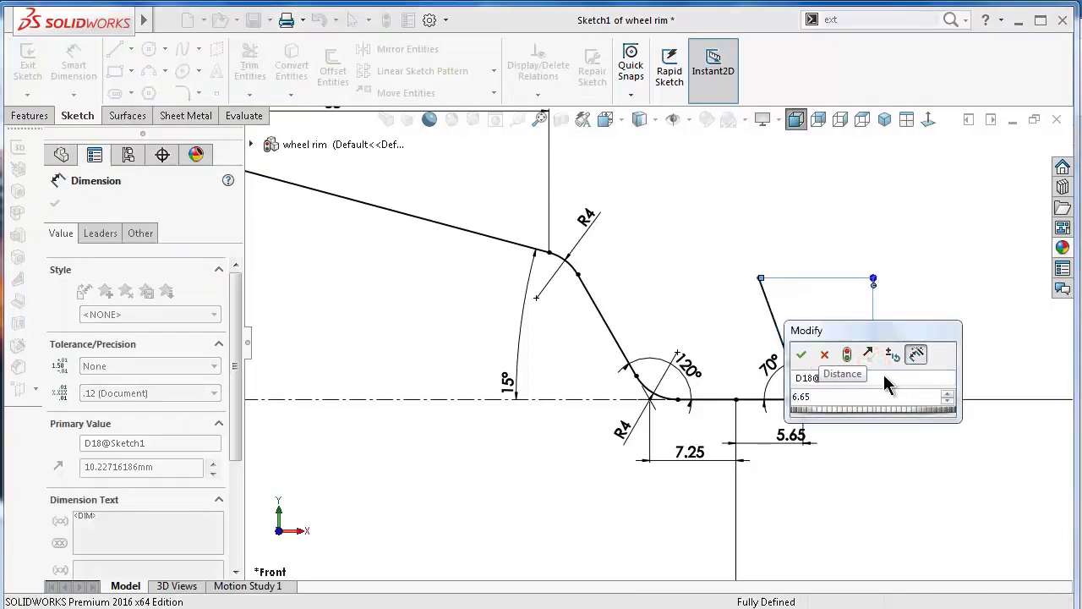
key(Escape)
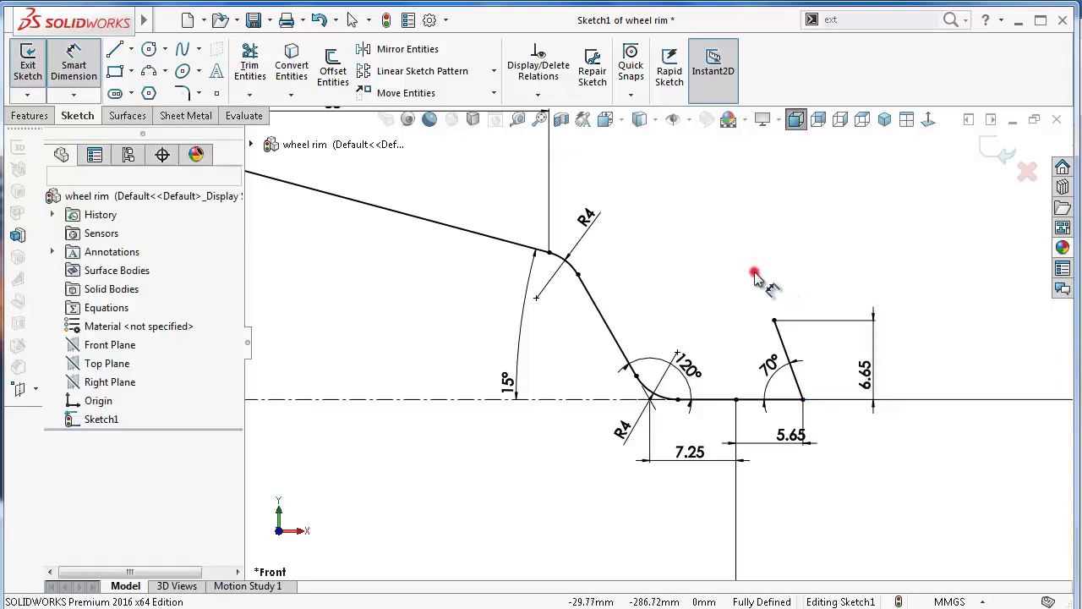
scroll(799, 398, down, 1)
scroll(798, 398, down, 1)
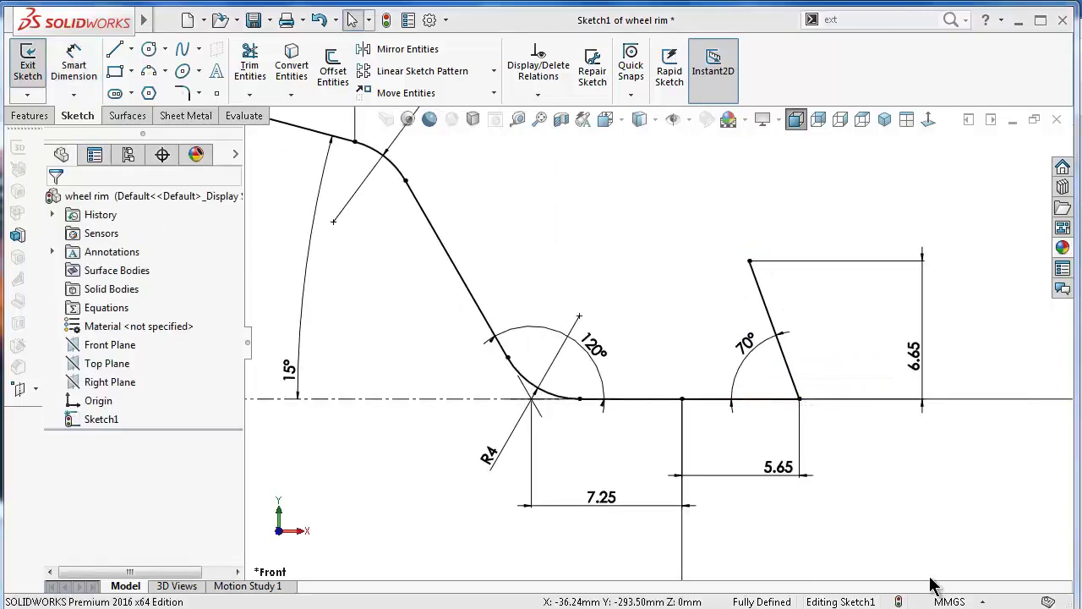
Convert the bottom line and the 70° slanted line to construction geometry.
click(778, 403)
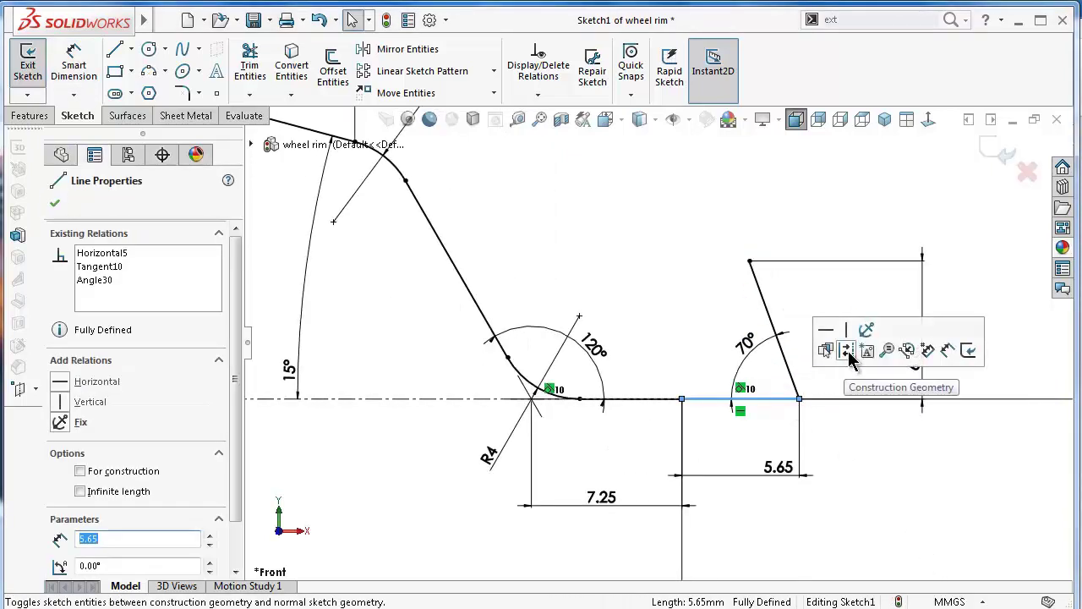
click(848, 350)
click(791, 376)
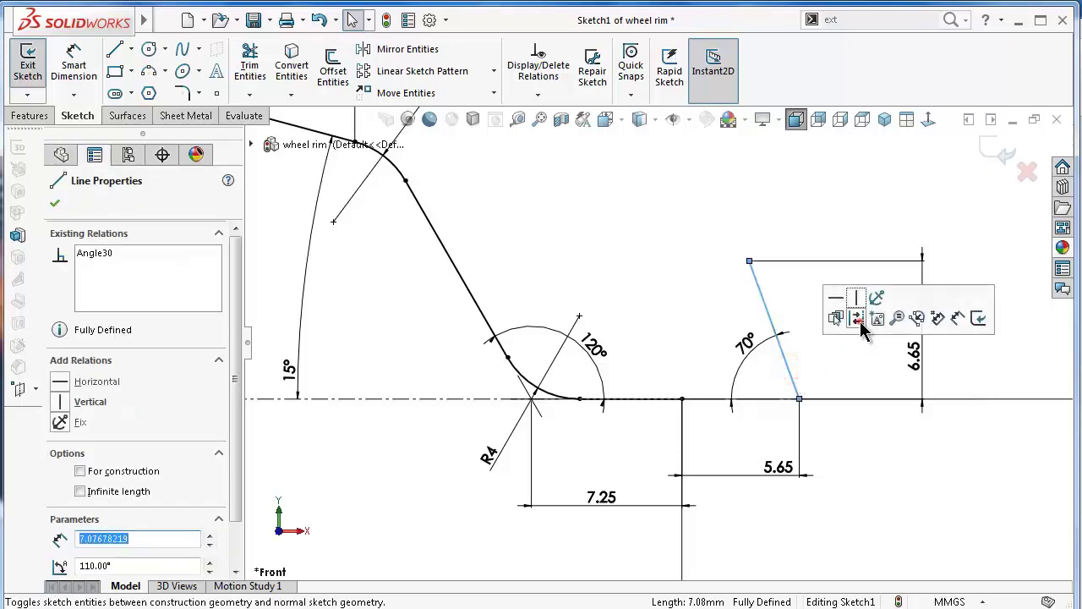
click(852, 318)
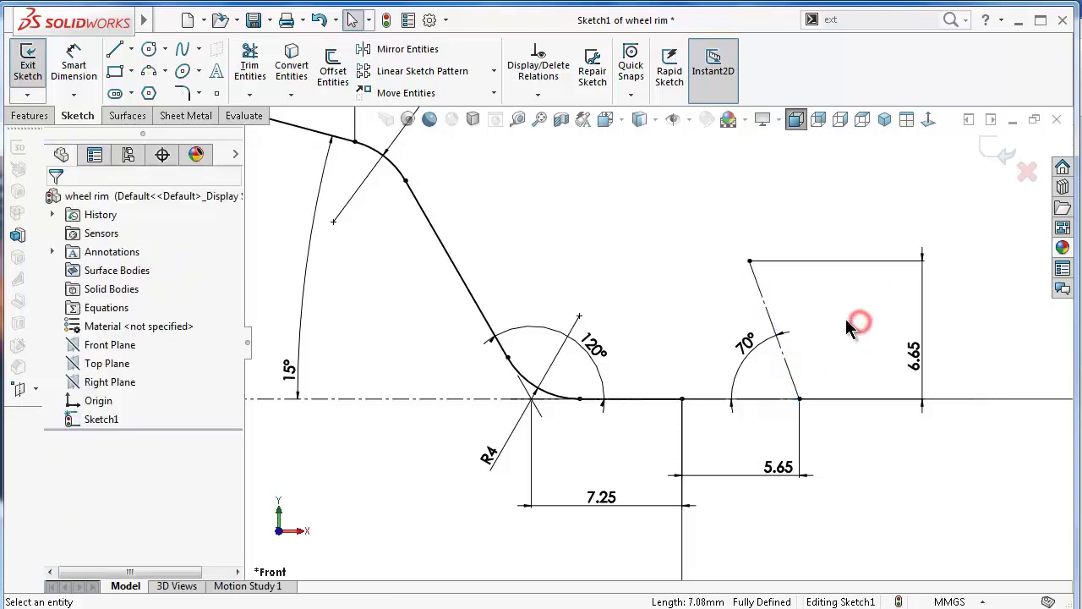
Draw a three-point arc from the bottom line's endpoint up to the 70° line.
click(150, 73)
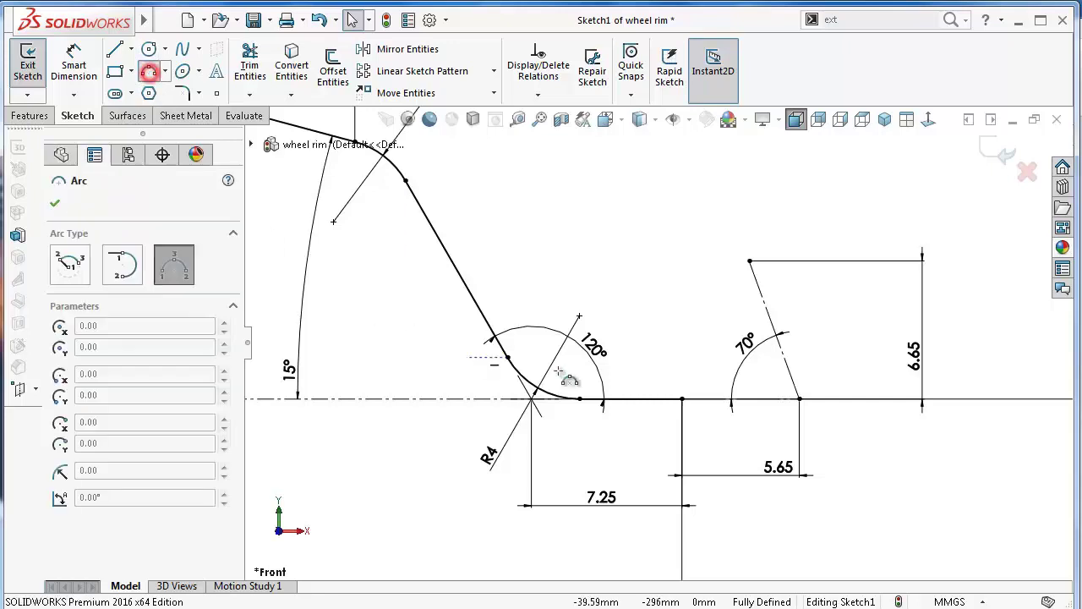
click(683, 398)
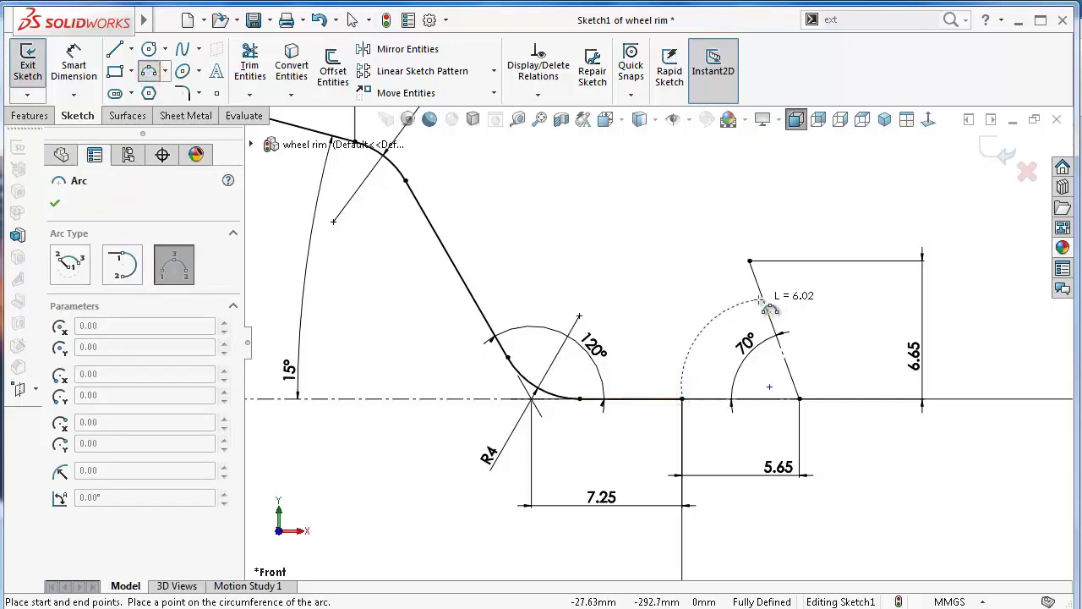
click(763, 301)
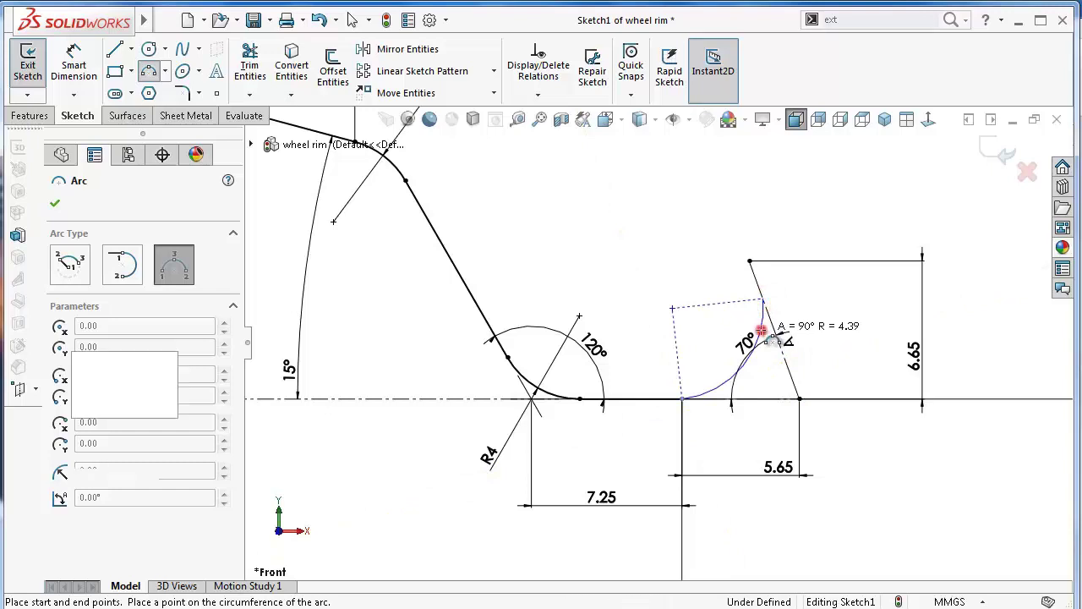
click(761, 330)
key(Escape)
scroll(765, 378, down, 2)
click(695, 458)
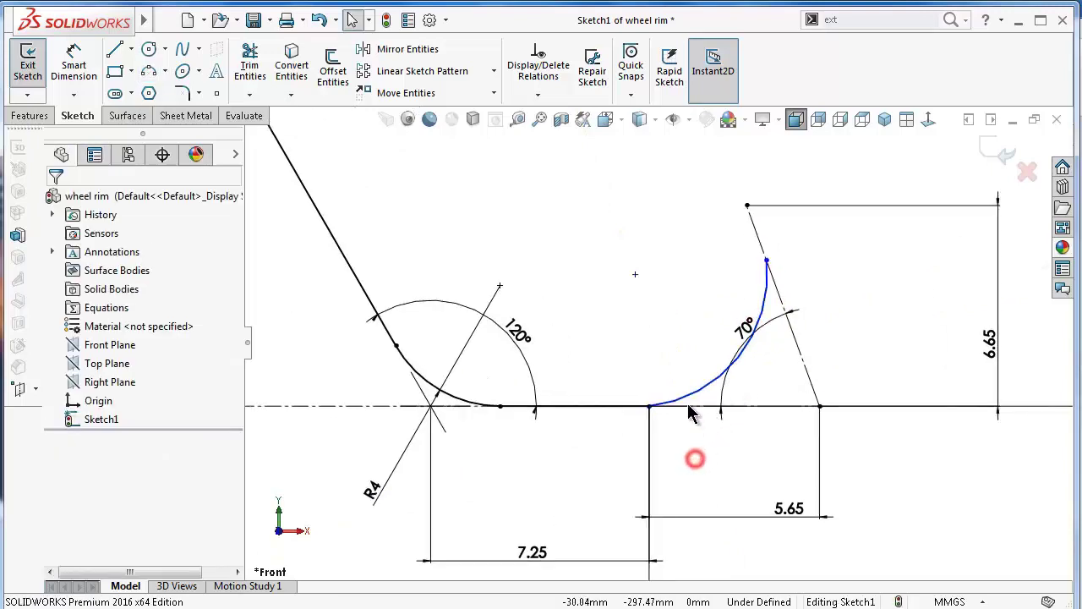
right_drag(687, 365, 683, 270)
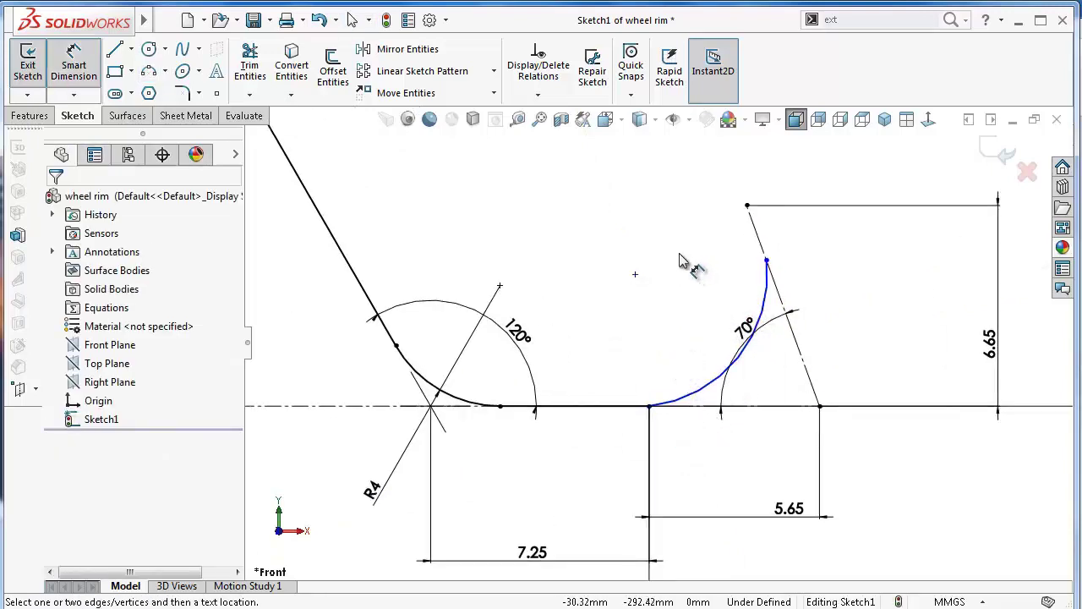
key(Escape)
Make the arc tangent to both the bottom line and the 70° line.
click(700, 390)
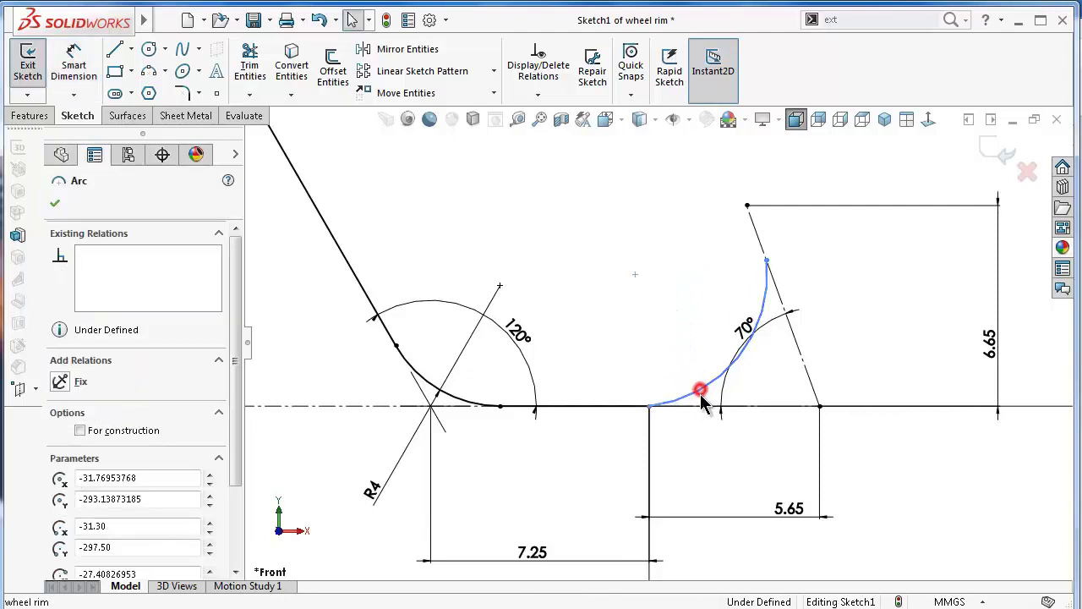
ctrl+click(696, 407)
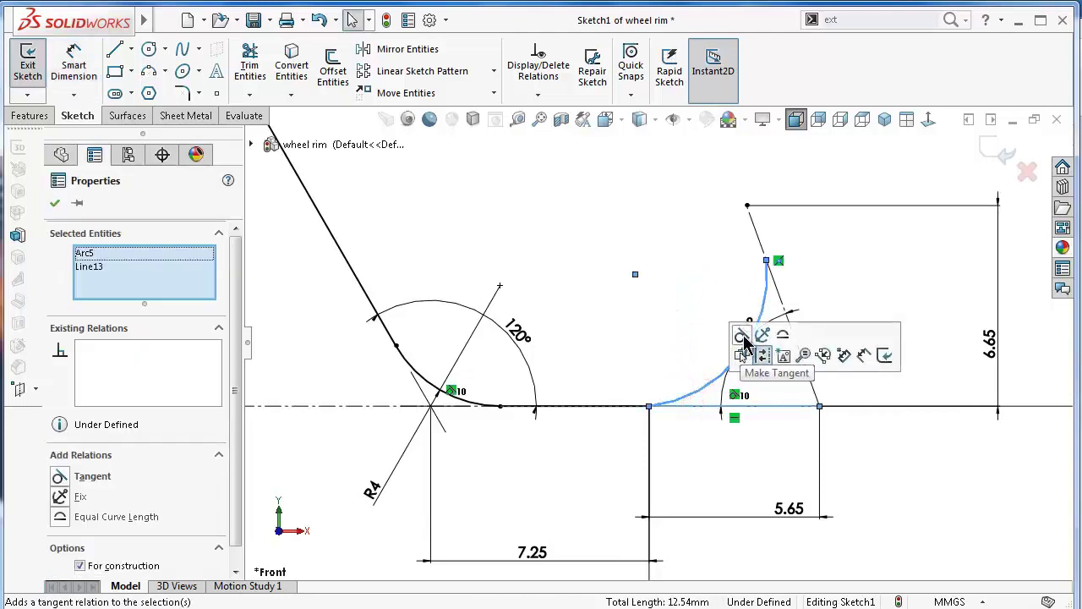
click(741, 335)
click(689, 310)
click(776, 308)
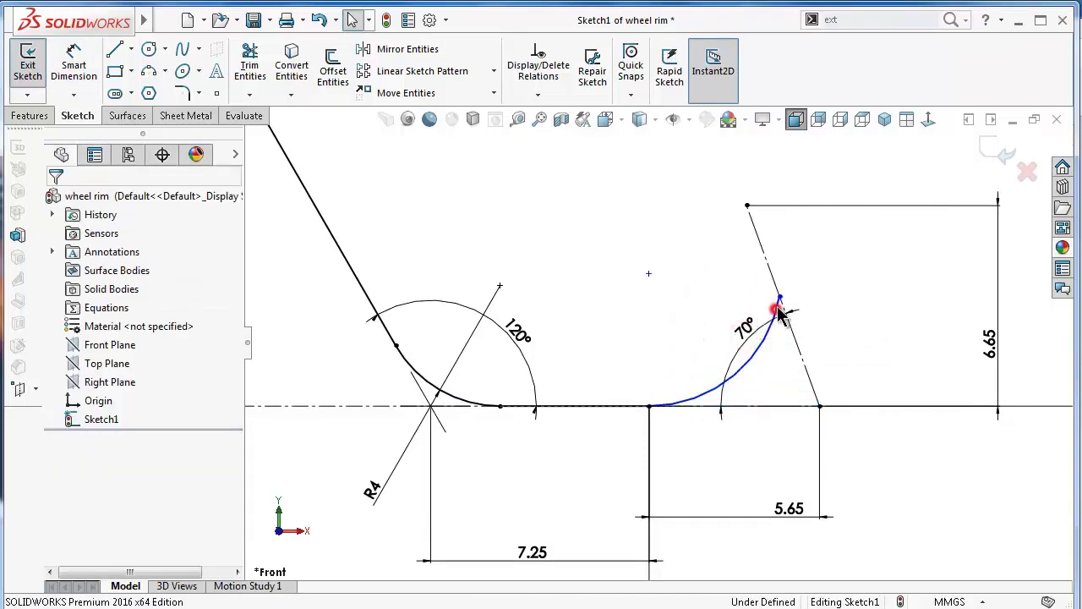
ctrl+click(773, 266)
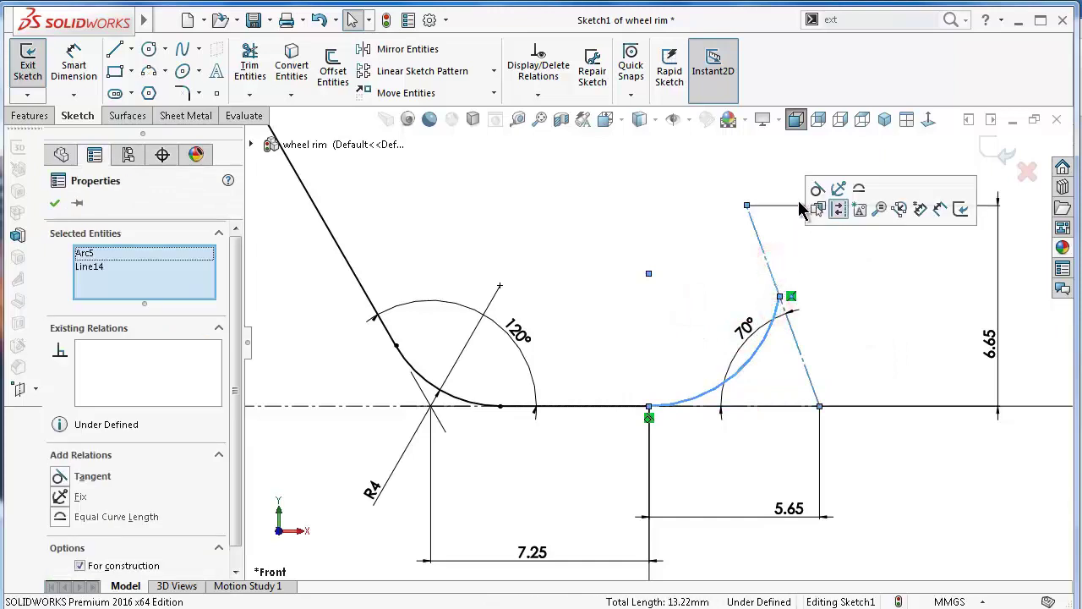
click(818, 191)
click(696, 211)
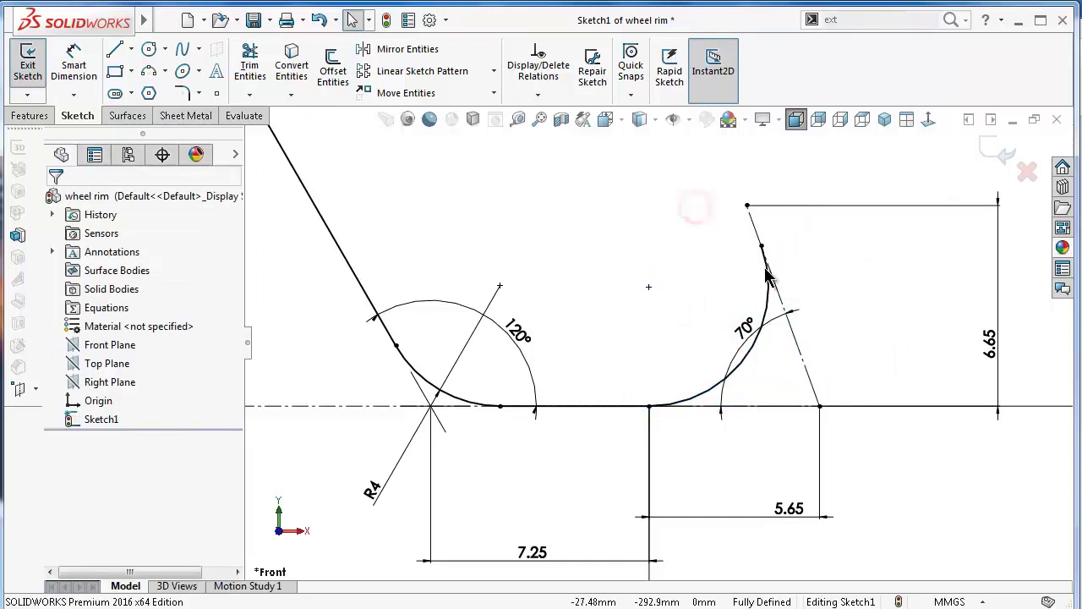
scroll(761, 262, down, 1)
scroll(818, 346, up, 1)
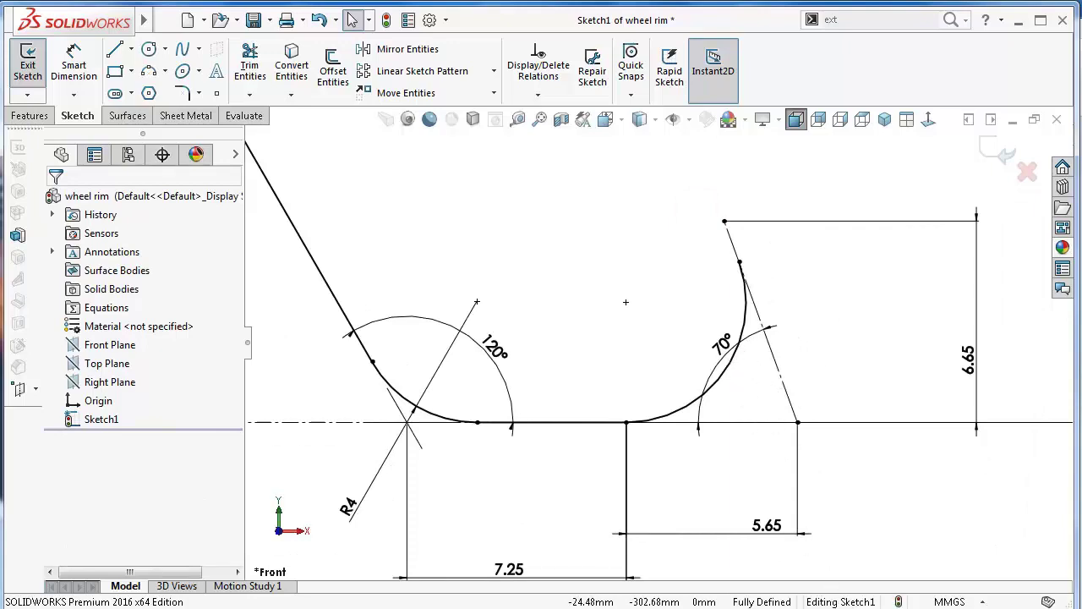
Connect the arc's upper end to the groove's top corner with a short straight line.
click(117, 51)
click(740, 263)
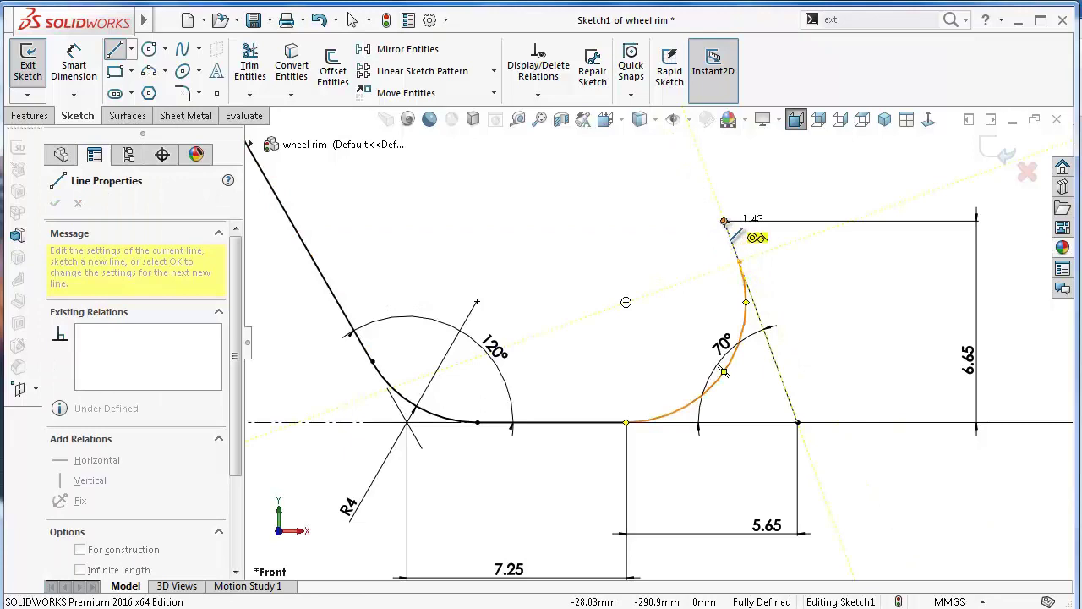
click(724, 221)
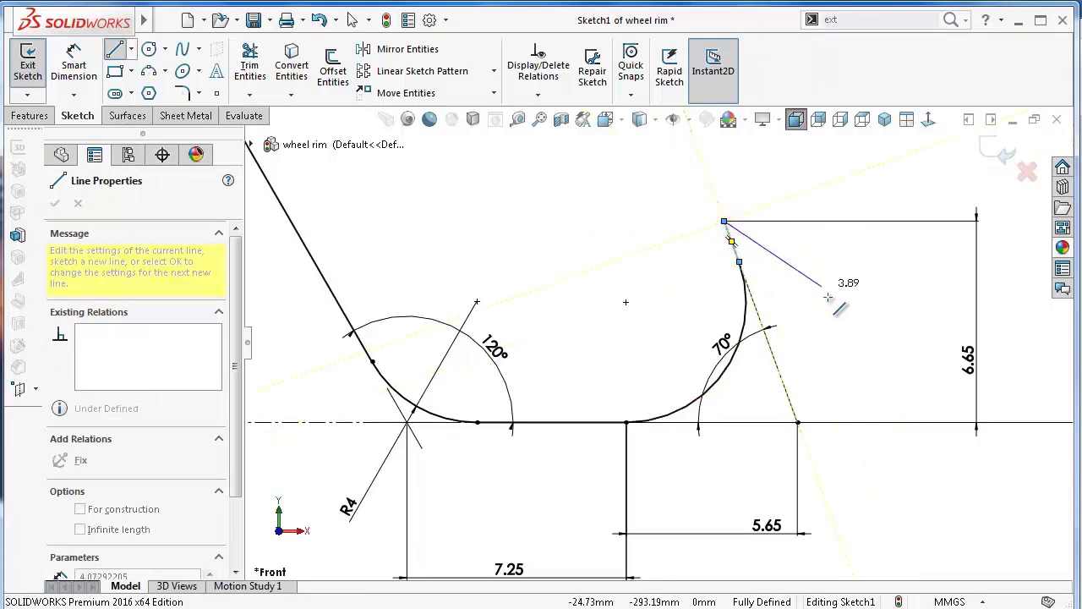
key(Escape)
scroll(628, 277, up, 3)
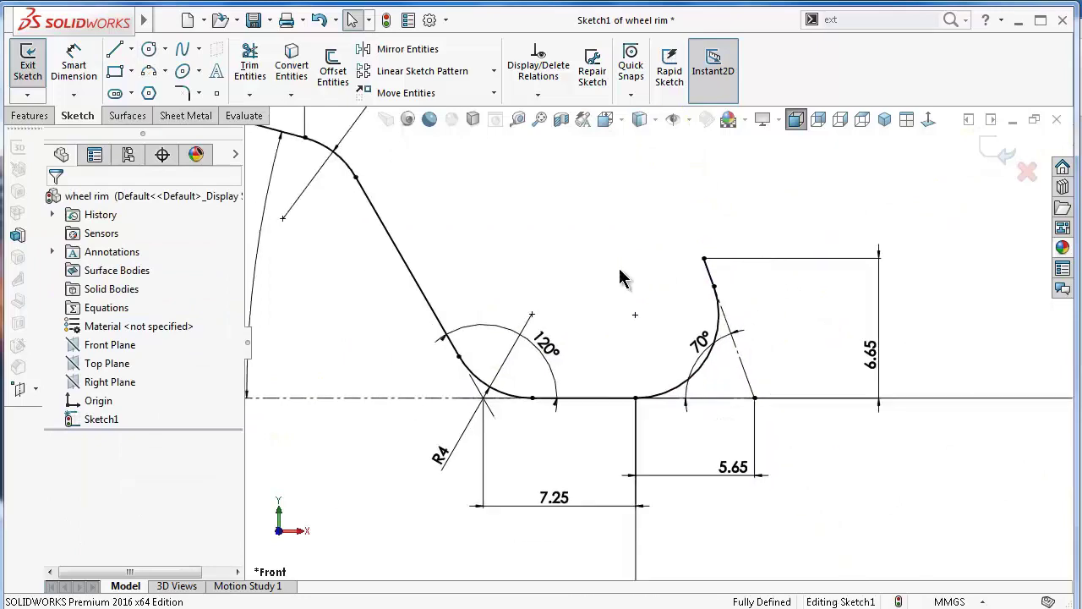
scroll(548, 281, up, 2)
scroll(486, 267, up, 2)
scroll(486, 267, up, 3)
scroll(471, 279, up, 1)
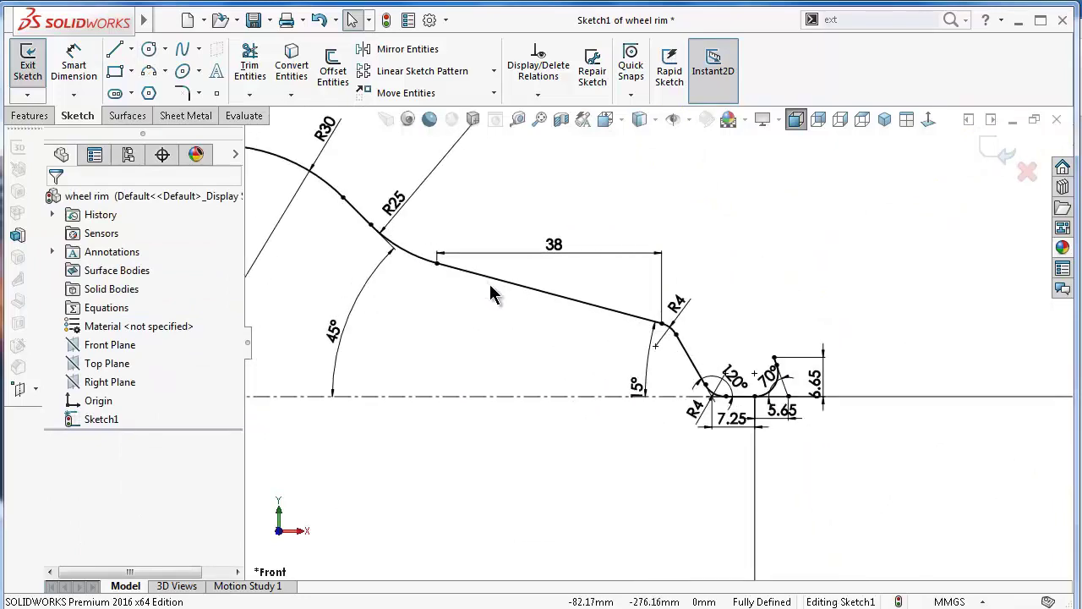
scroll(495, 295, up, 1)
scroll(496, 295, down, 1)
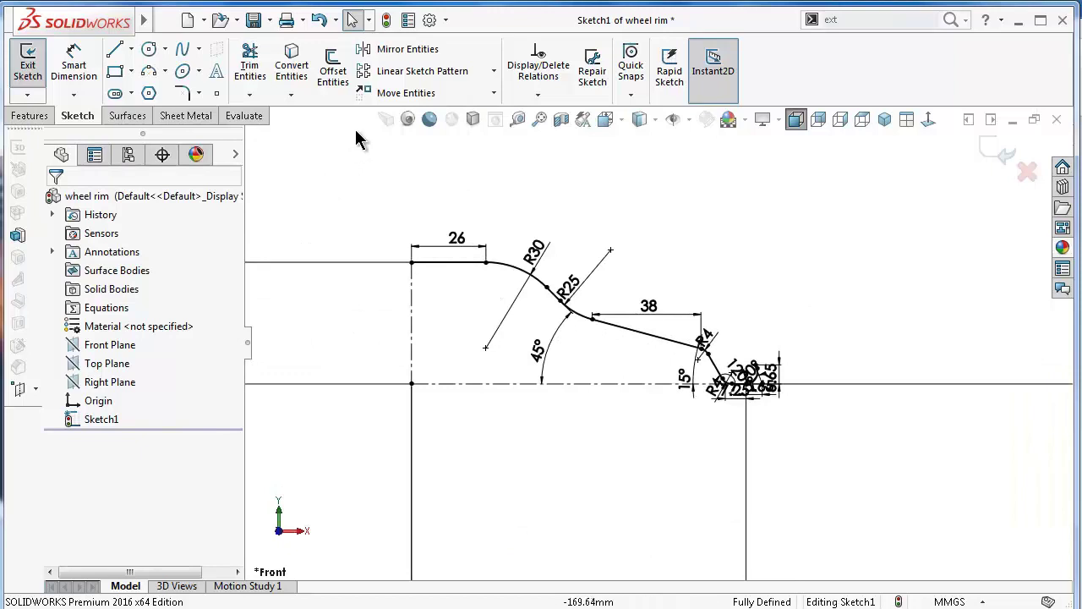
Mirror all right-half profile entities about the vertical centerline.
click(413, 49)
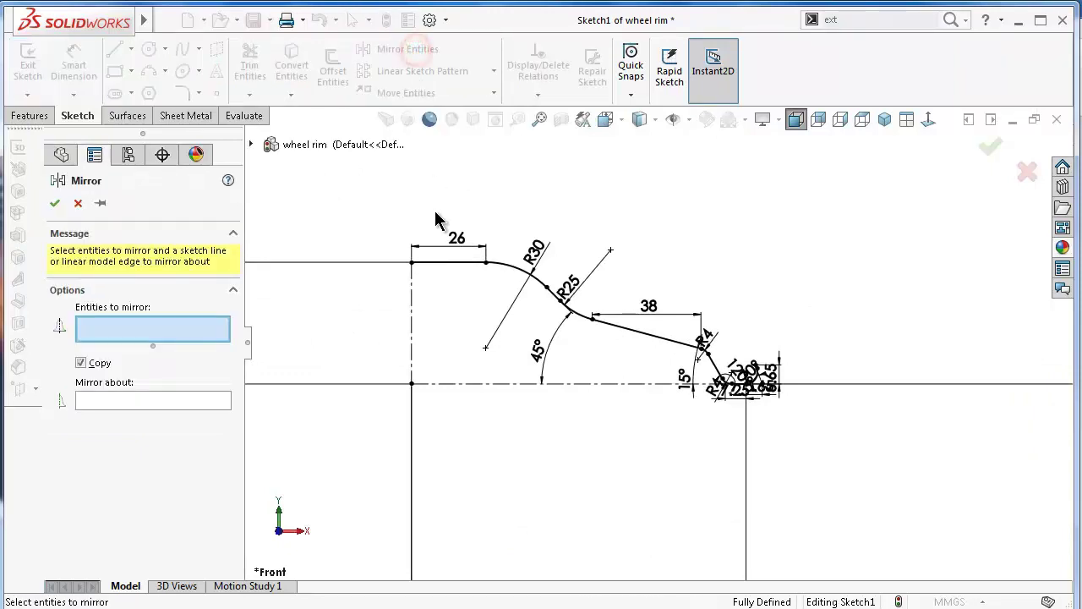
drag(425, 198, 818, 453)
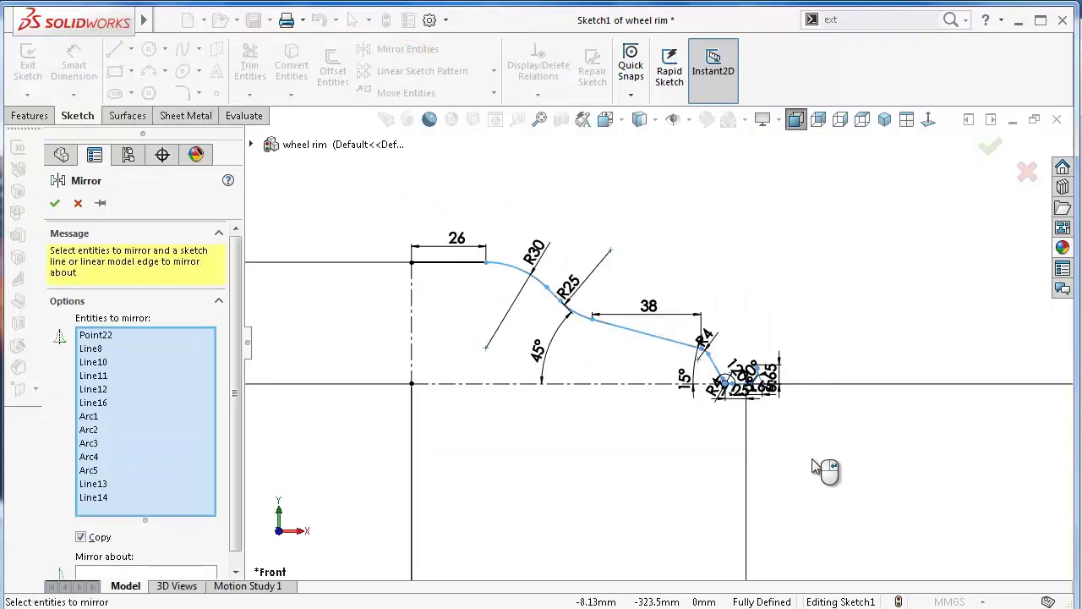
click(188, 574)
click(411, 326)
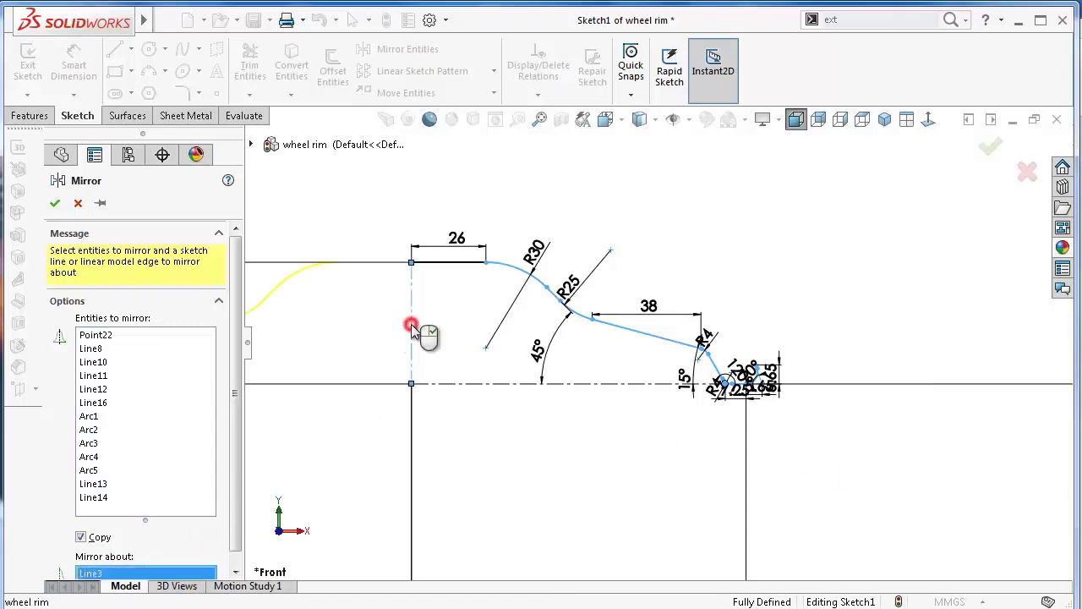
right_click(412, 332)
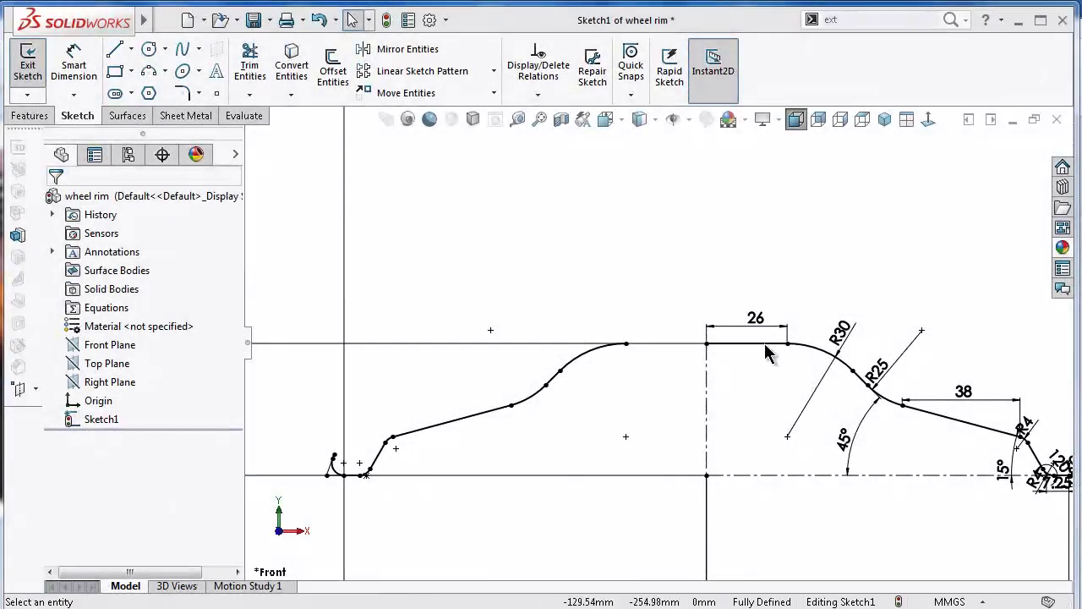
Make the 26 mm top line construction and draw a top line joining both halves' arc ends.
click(765, 353)
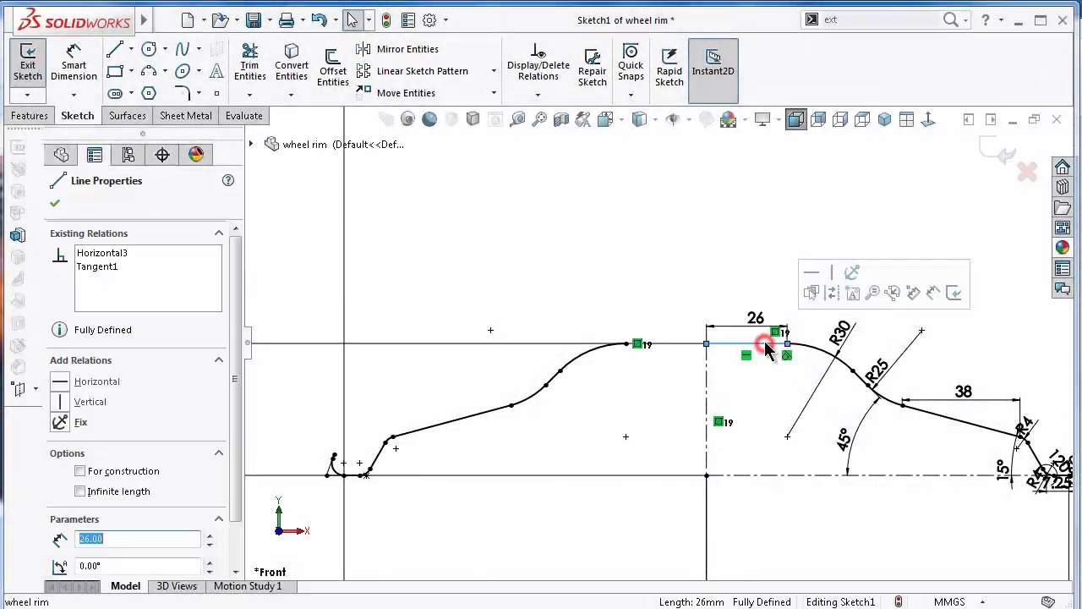
click(835, 295)
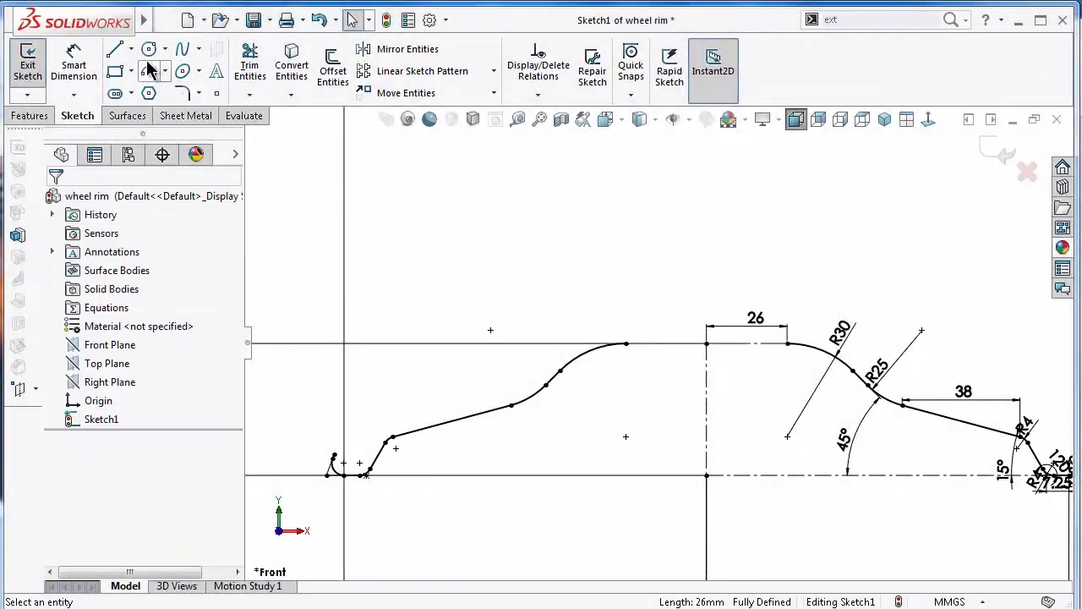
click(119, 53)
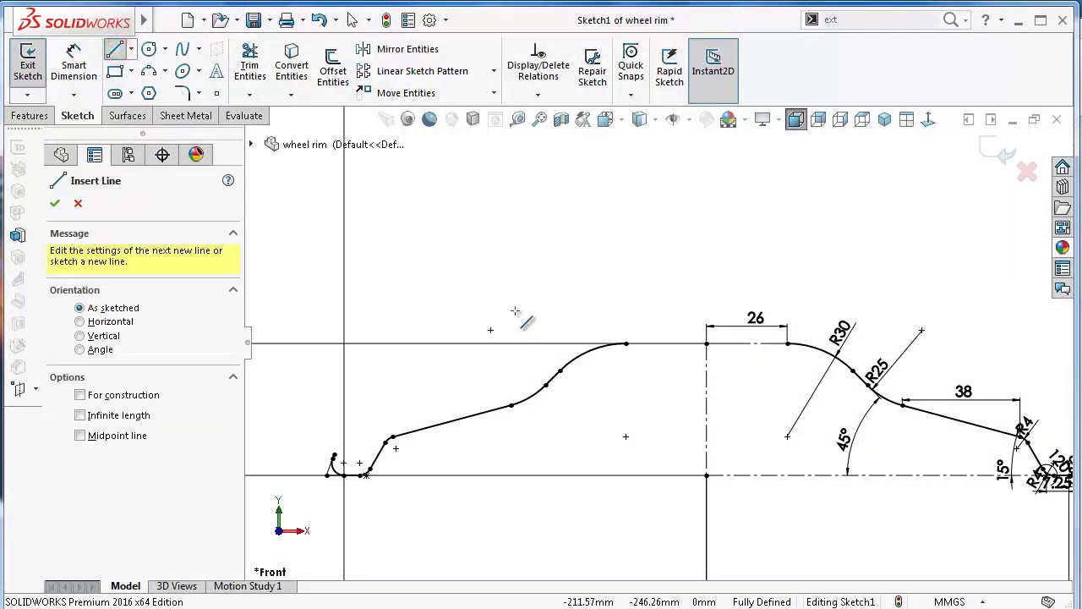
click(627, 344)
click(787, 345)
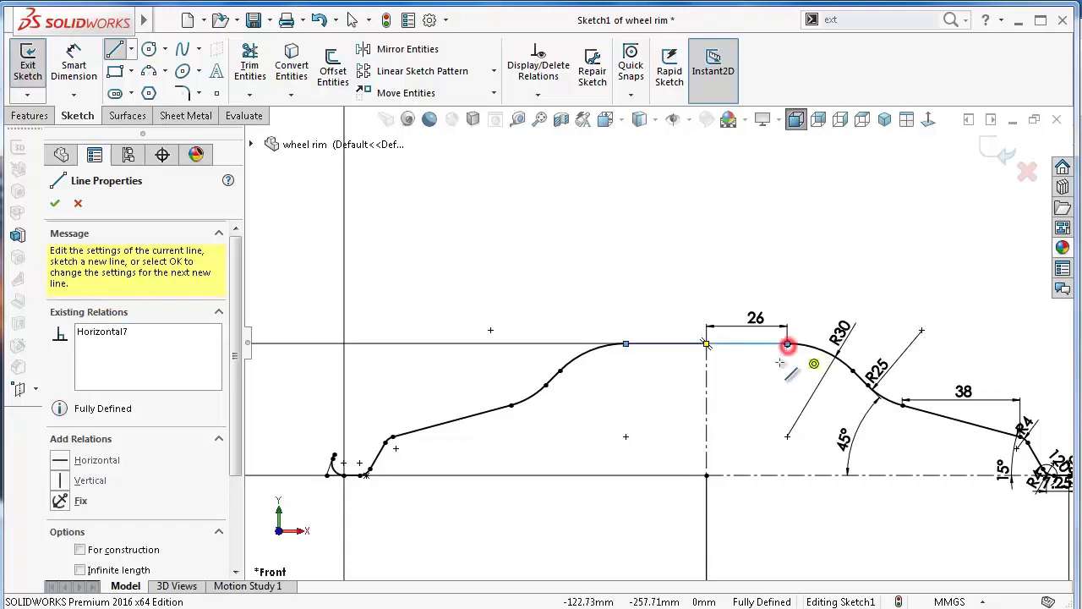
scroll(625, 303, up, 1)
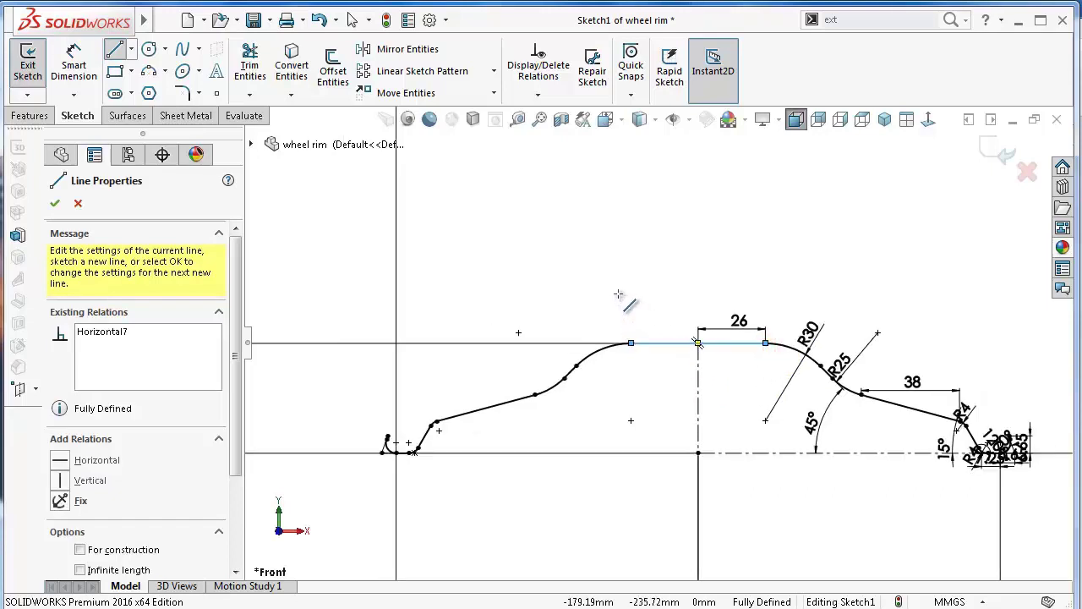
key(Escape)
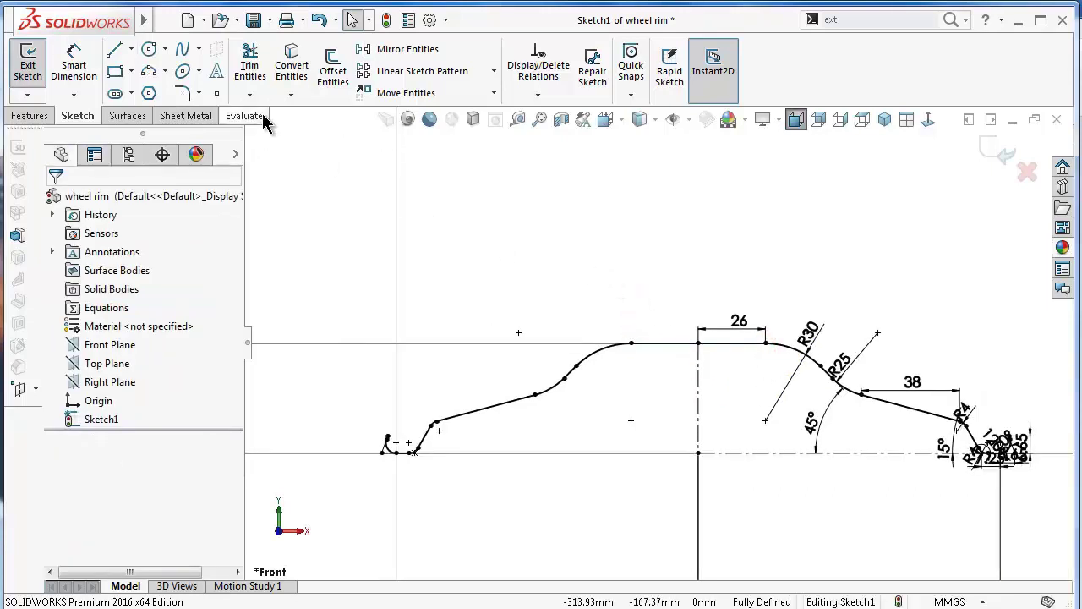
click(335, 71)
text(8)
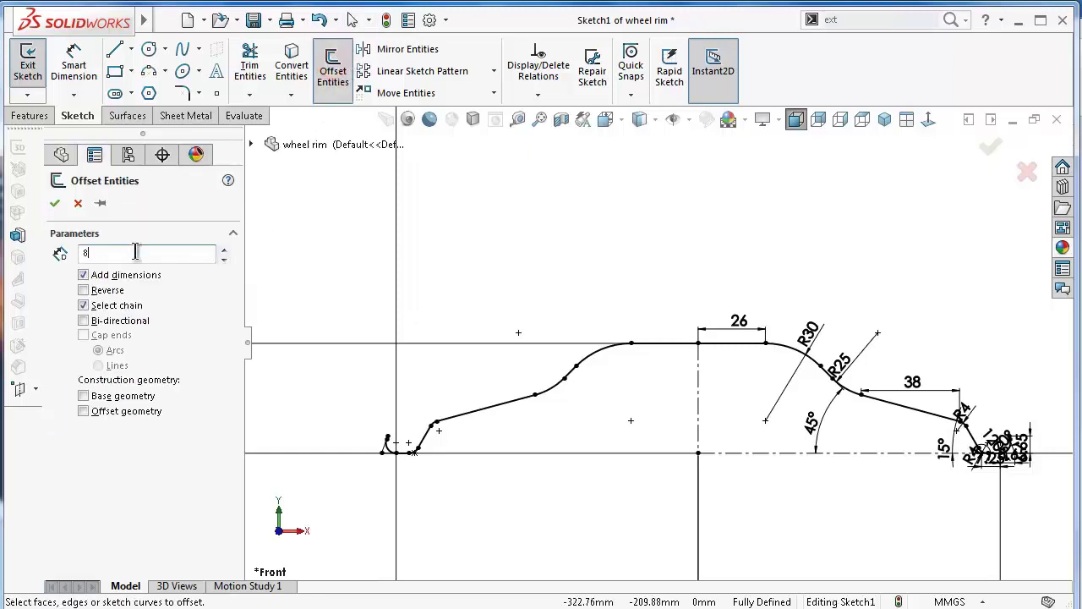
Offset the profile chain by 8 mm to form the rim's wall thickness.
click(303, 242)
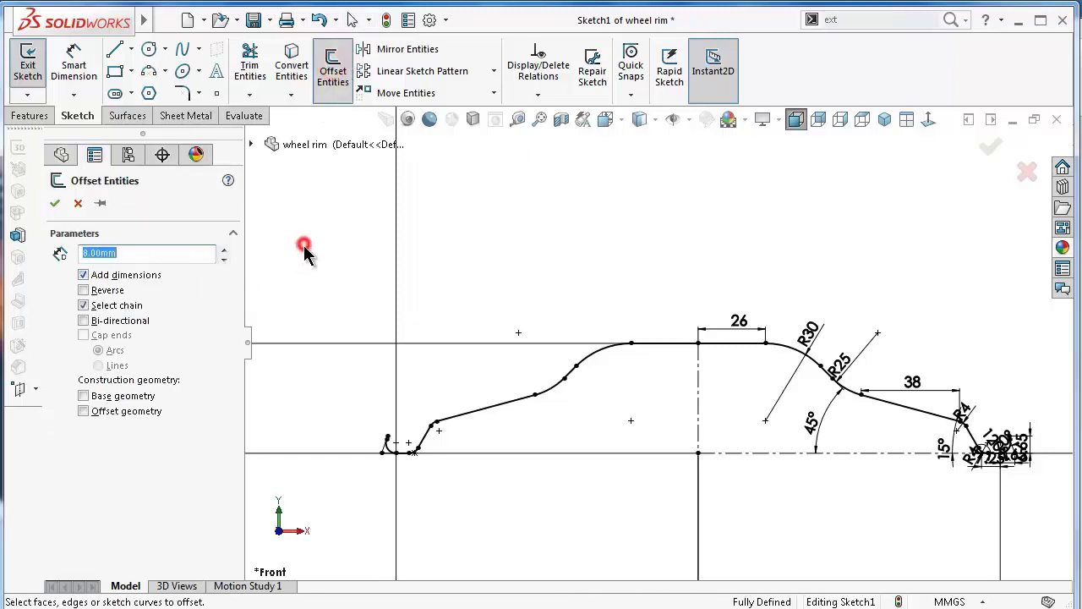
click(487, 412)
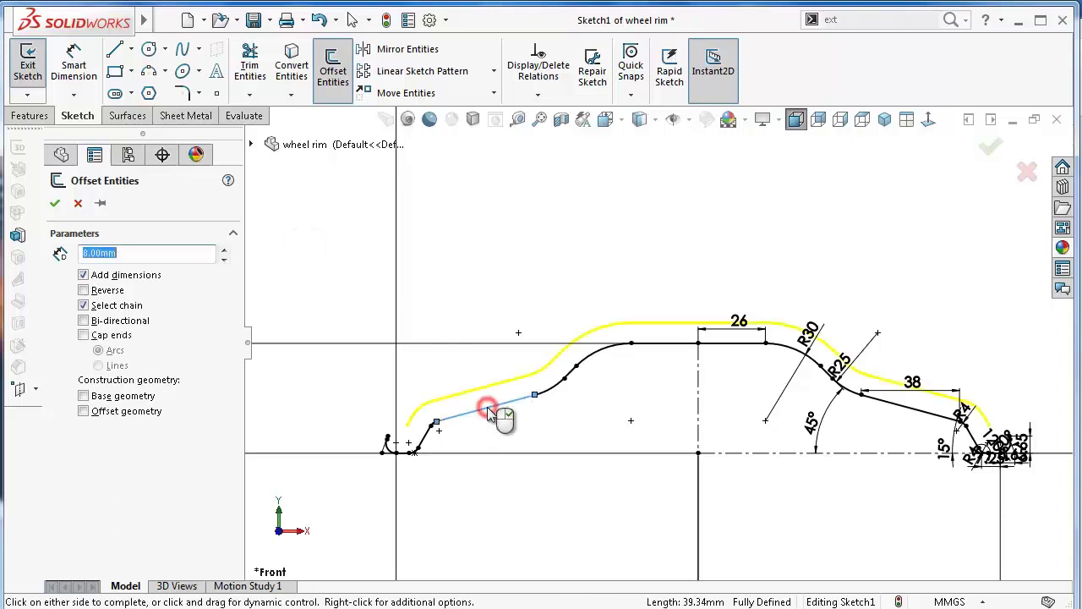
click(55, 204)
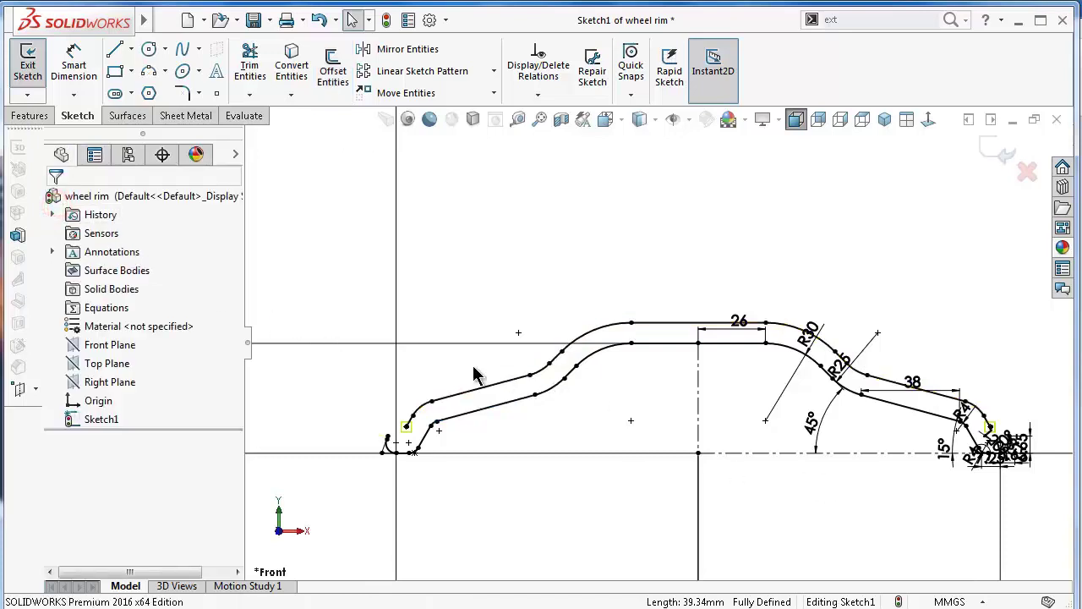
scroll(474, 405, down, 2)
scroll(466, 431, down, 2)
scroll(489, 416, down, 2)
scroll(507, 397, down, 2)
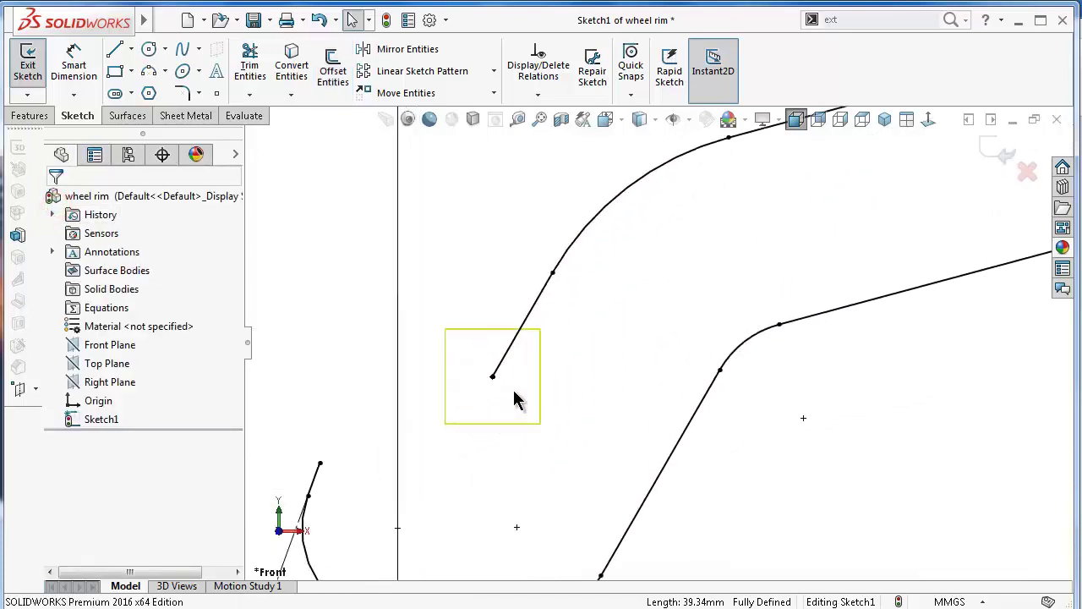
scroll(525, 384, down, 2)
scroll(541, 389, up, 2)
scroll(725, 431, up, 1)
scroll(725, 431, up, 1)
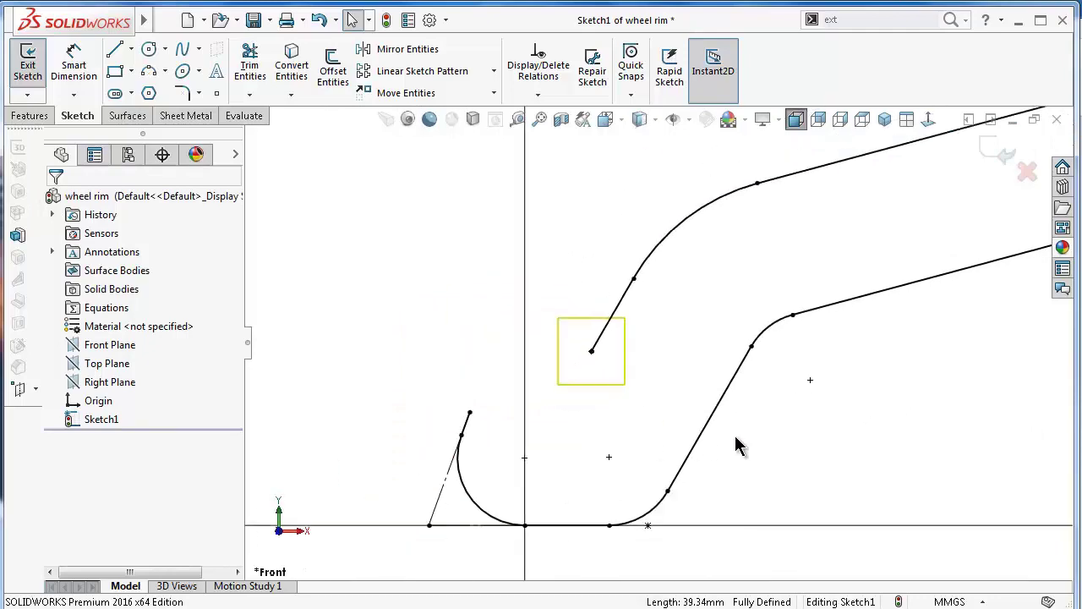
scroll(921, 433, up, 1)
scroll(964, 411, up, 1)
scroll(989, 380, up, 1)
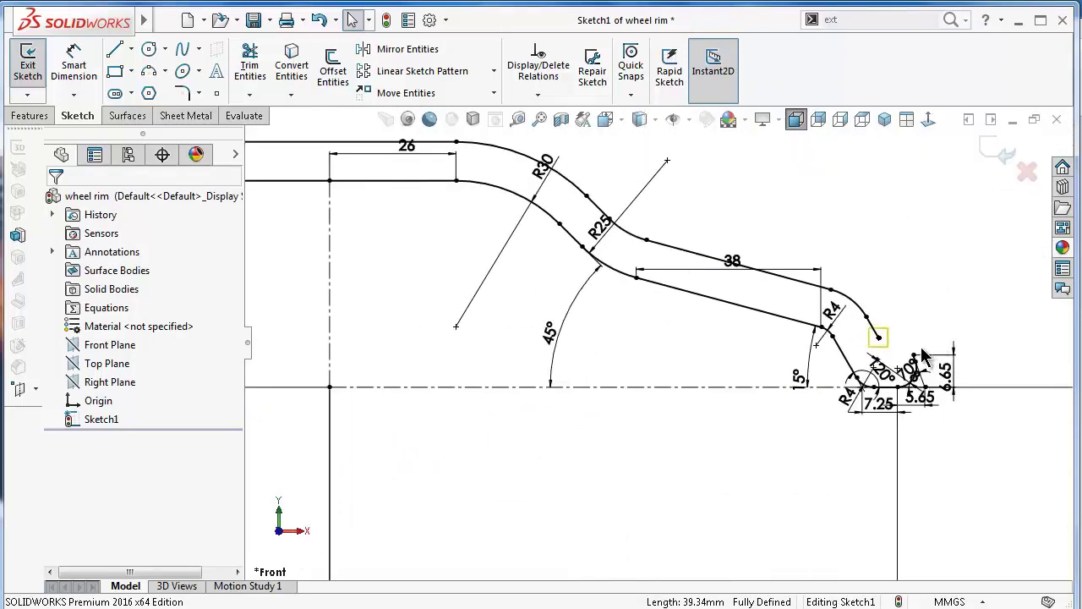
scroll(922, 359, down, 1)
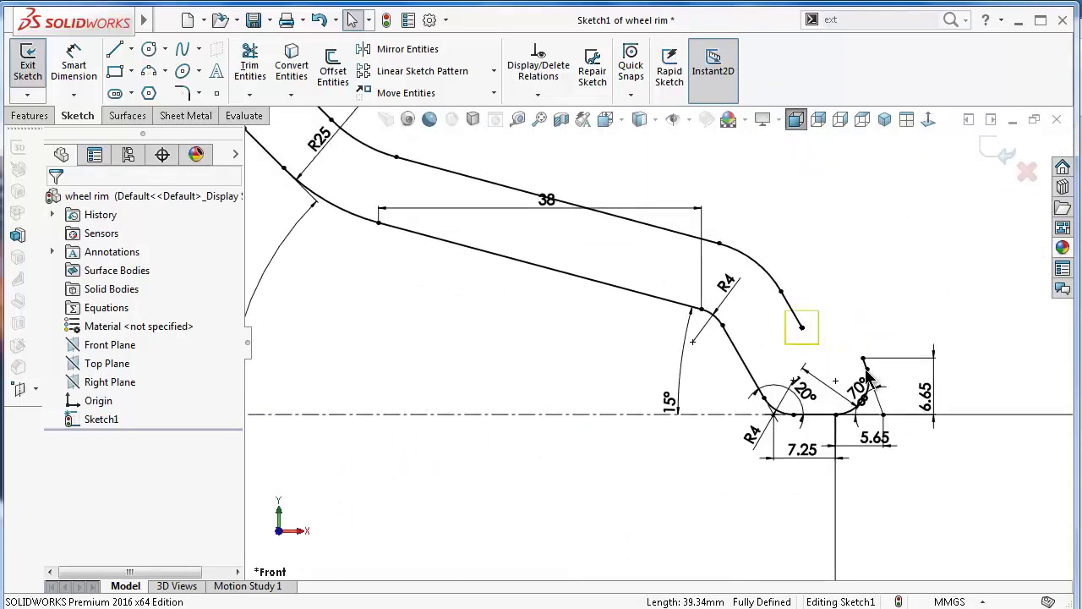
scroll(871, 372, down, 1)
scroll(812, 364, down, 1)
scroll(799, 350, down, 1)
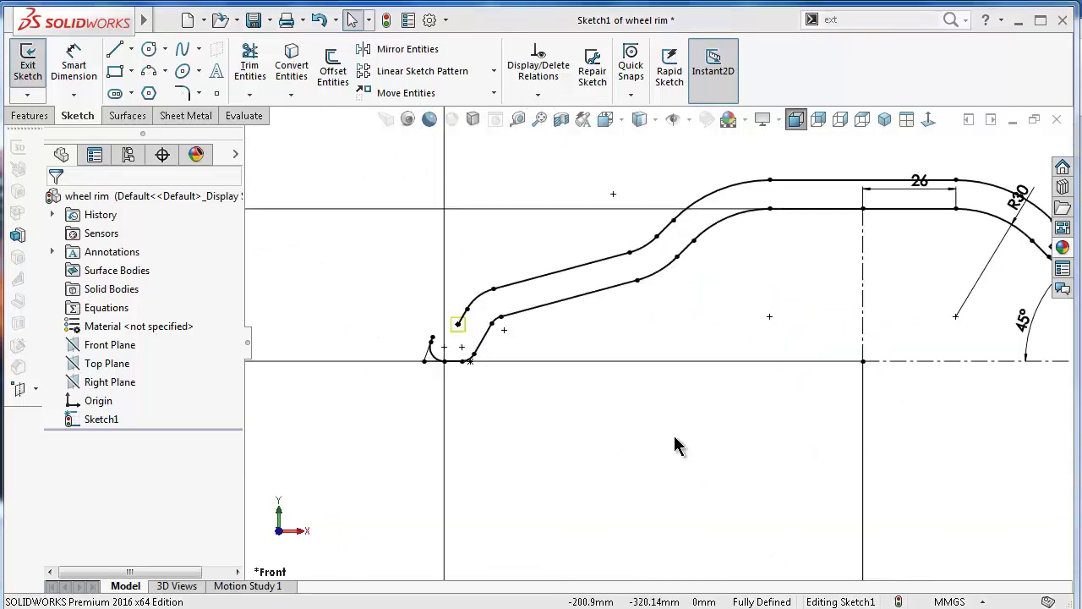
Draw a three-point arc at the profile's open end.
click(647, 435)
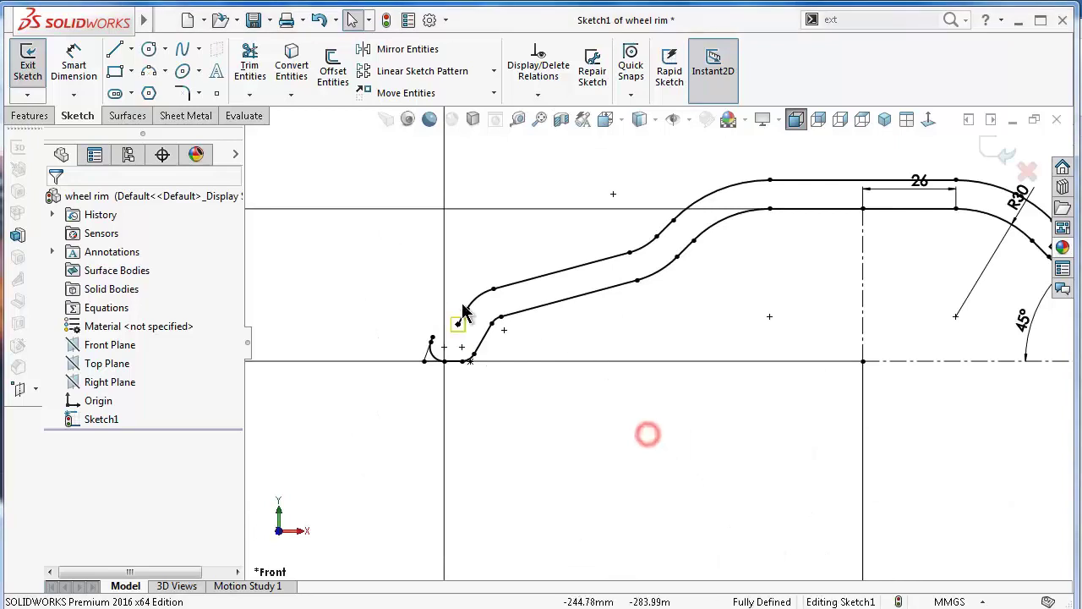
scroll(474, 372, down, 3)
scroll(497, 391, down, 2)
scroll(498, 391, down, 1)
scroll(497, 389, down, 1)
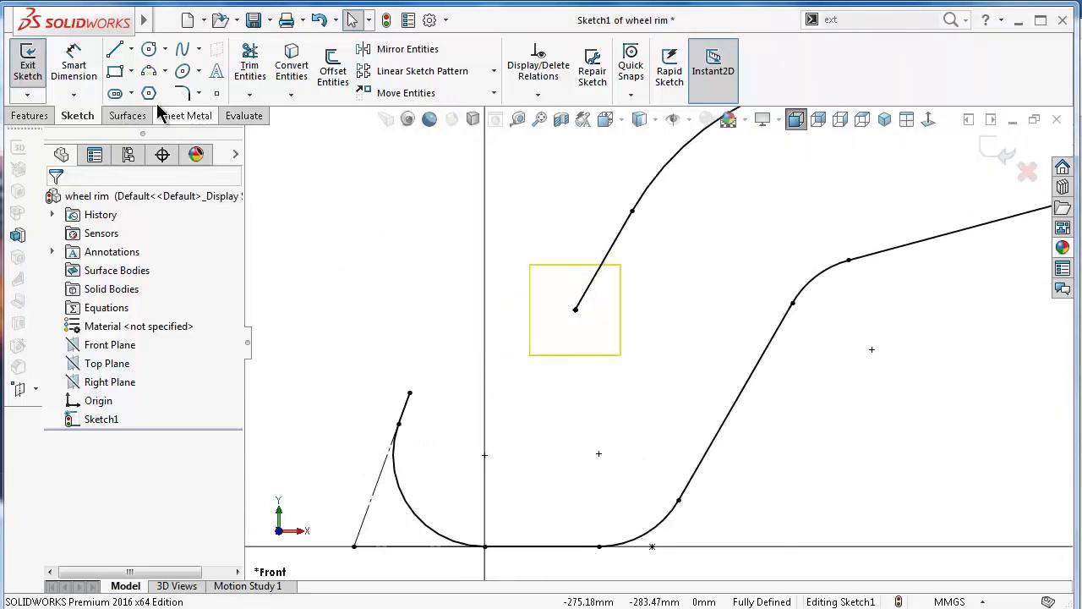
click(153, 72)
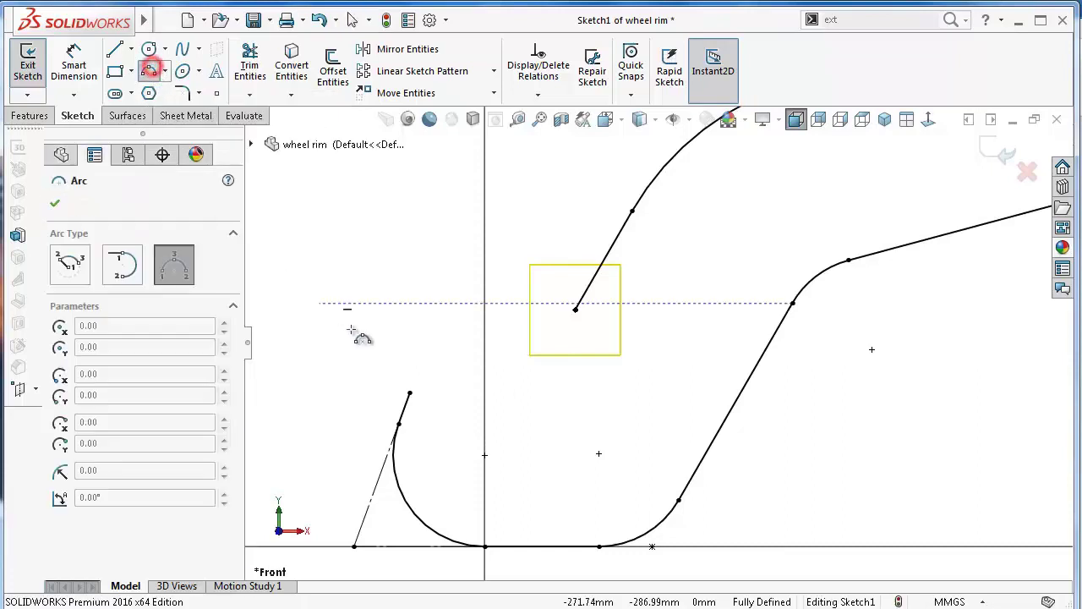
click(409, 393)
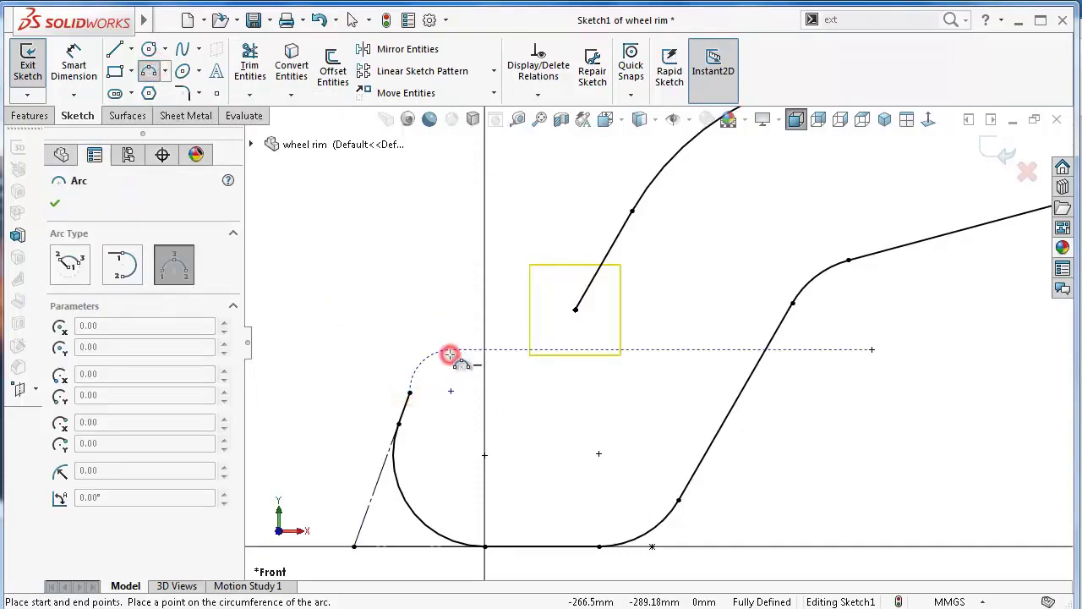
click(450, 353)
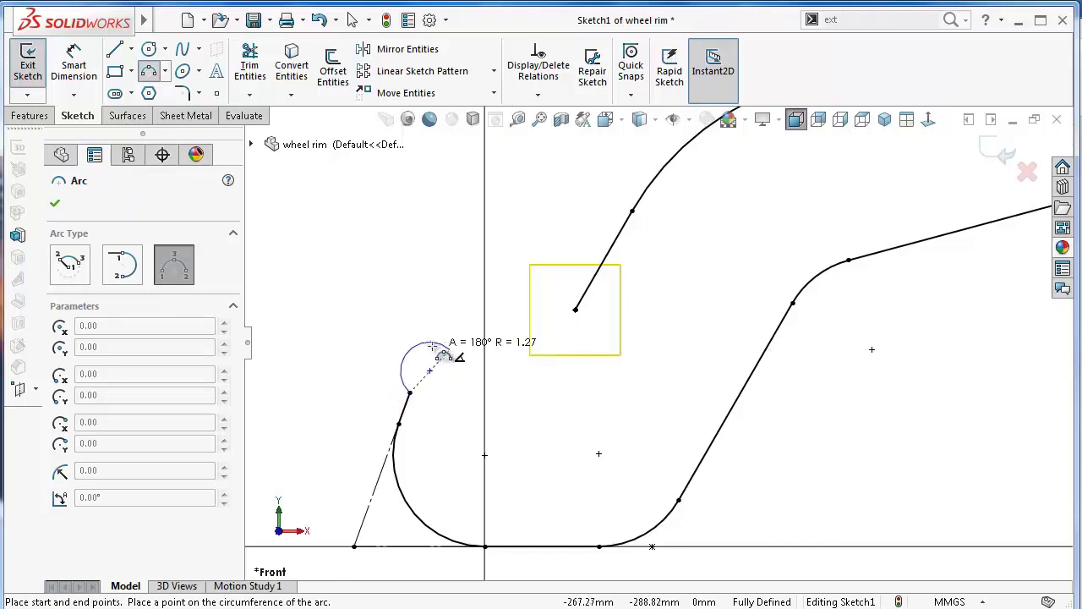
scroll(438, 355, down, 1)
click(431, 360)
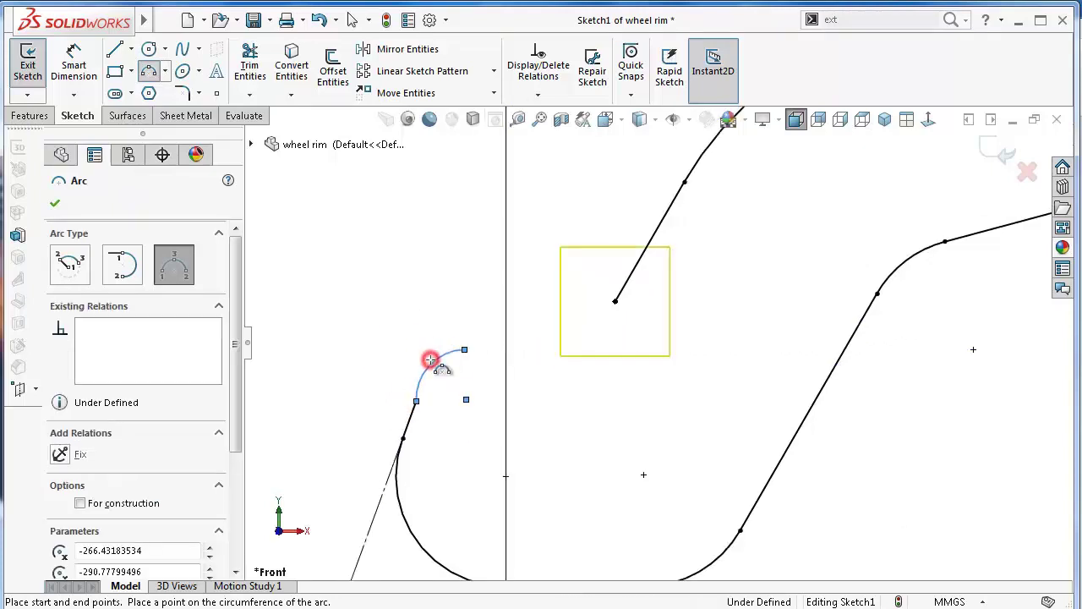
key(Escape)
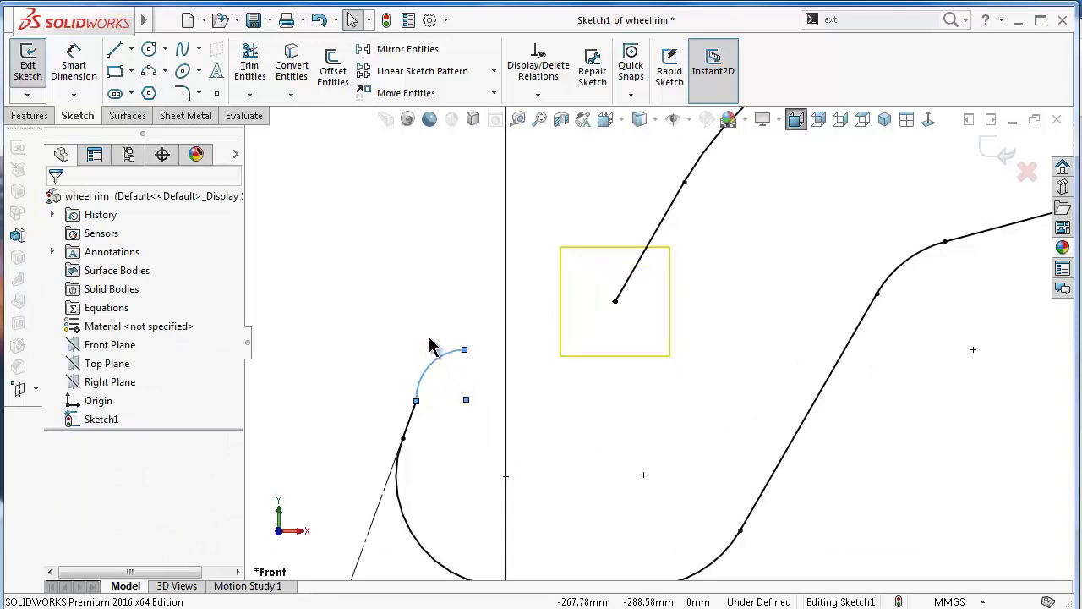
Drag the offset line's free endpoint lower.
click(114, 49)
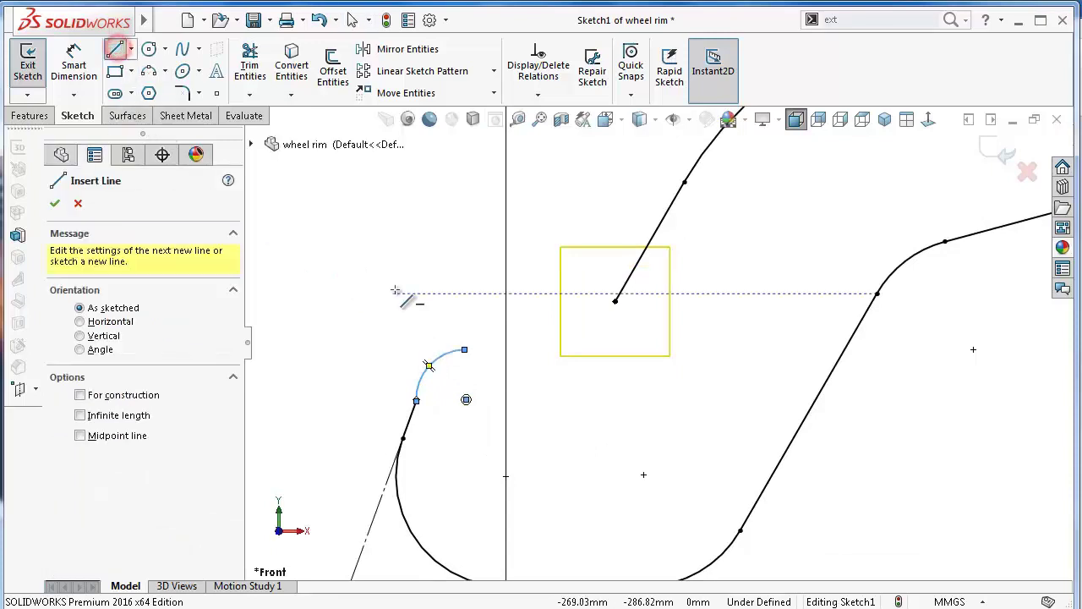
click(615, 302)
scroll(626, 313, up, 3)
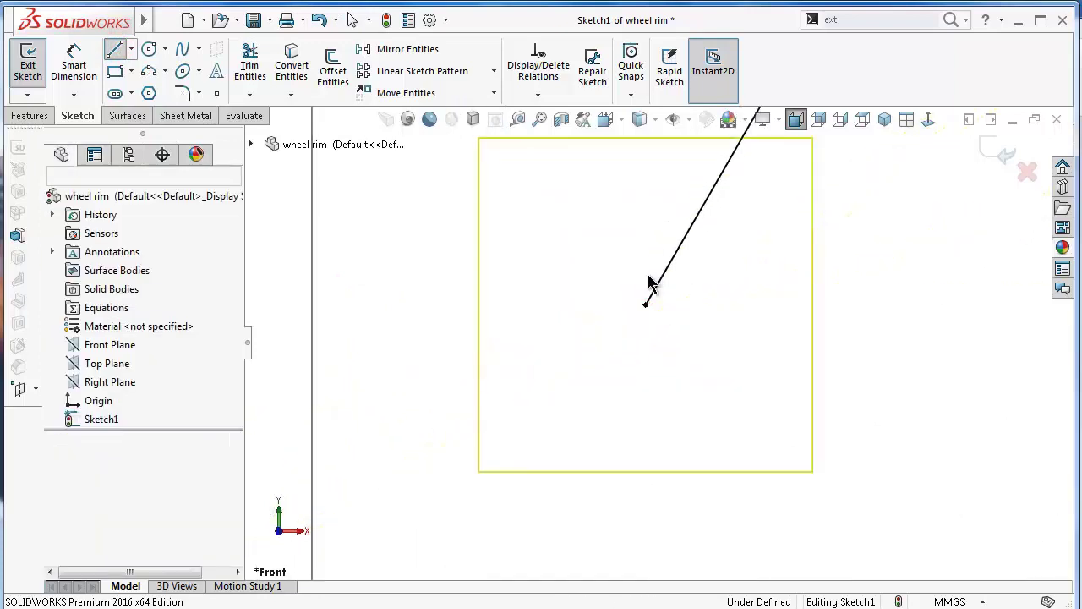
key(Escape)
drag(648, 308, 621, 357)
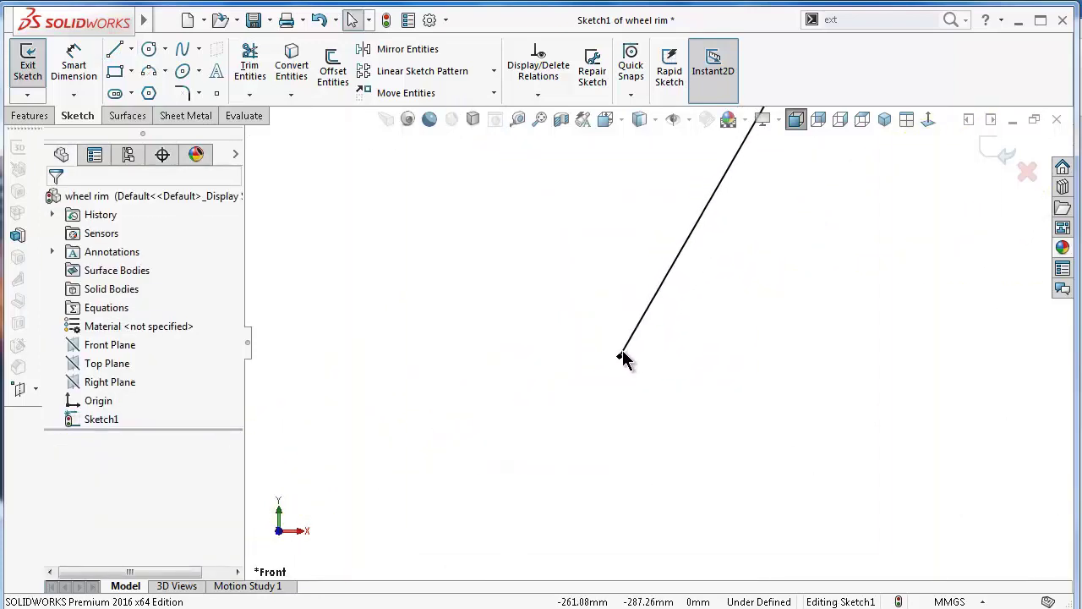
Draw joining lines from that endpoint to the arc end and the upper line's endpoint.
click(115, 49)
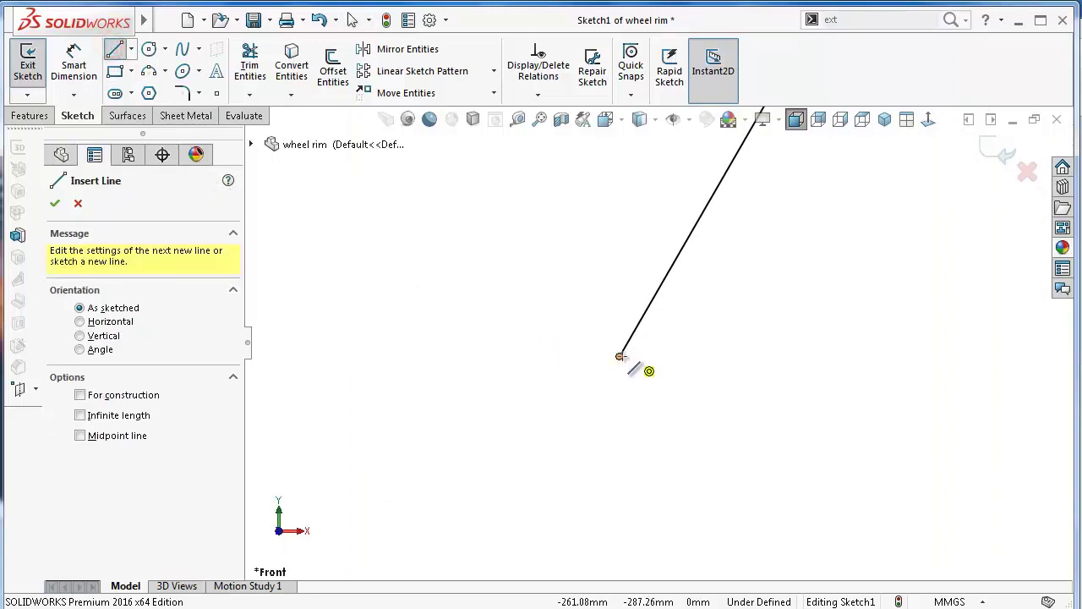
click(622, 357)
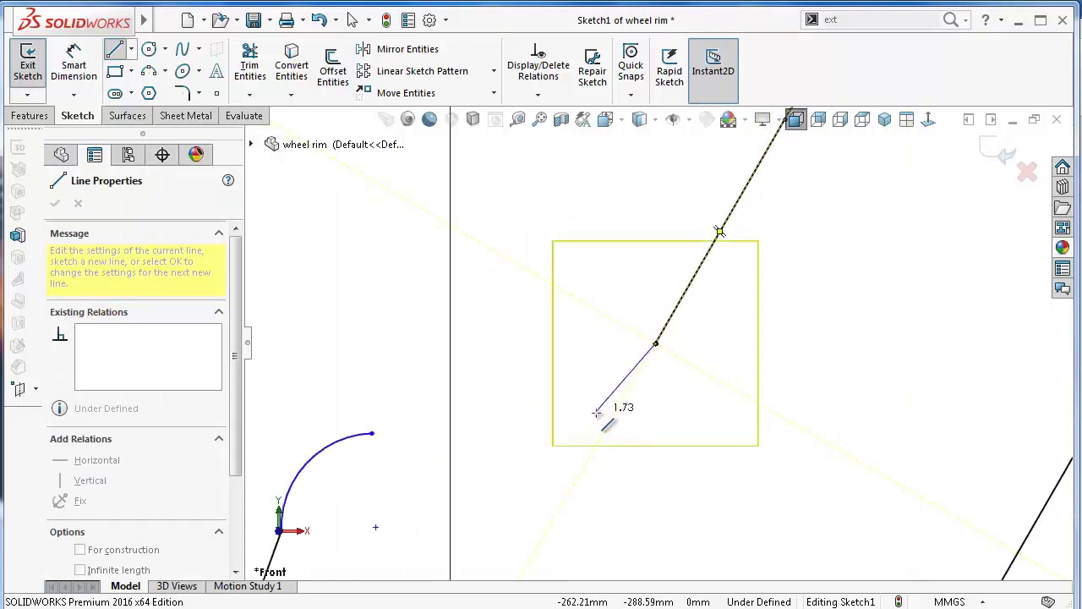
click(597, 412)
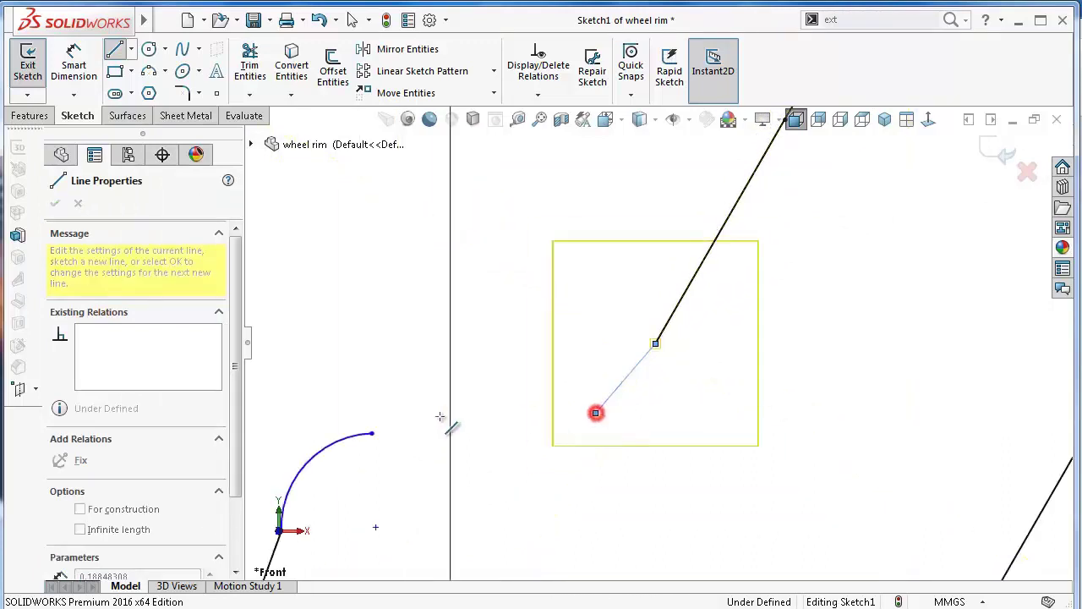
click(370, 432)
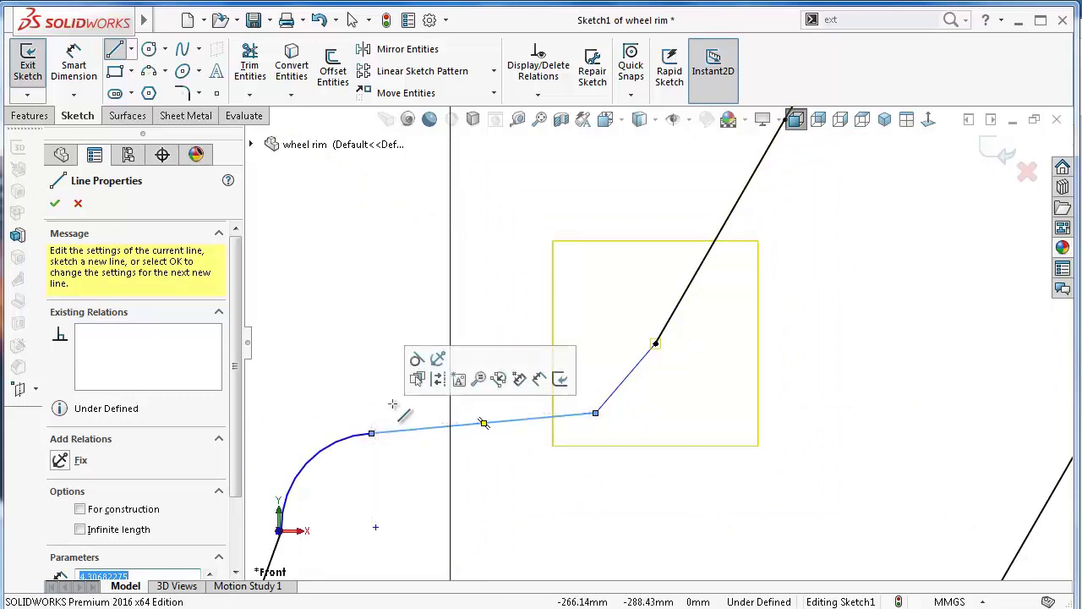
scroll(507, 406, down, 1)
ctrl+middle_drag(632, 386, 676, 356)
click(683, 339)
key(Escape)
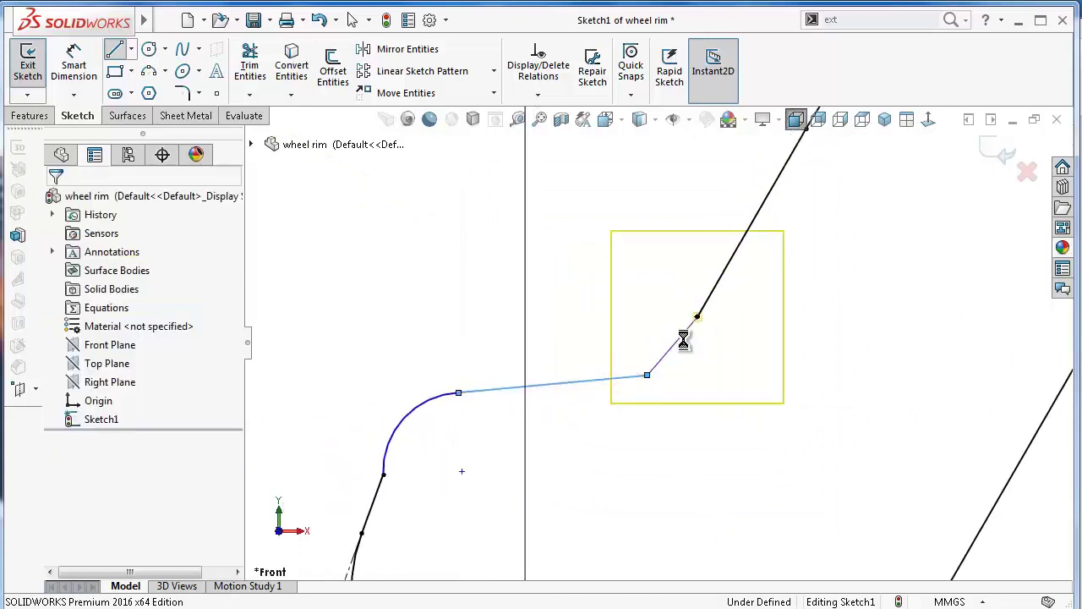
Make the short angled segment and the upper angled line collinear.
click(684, 333)
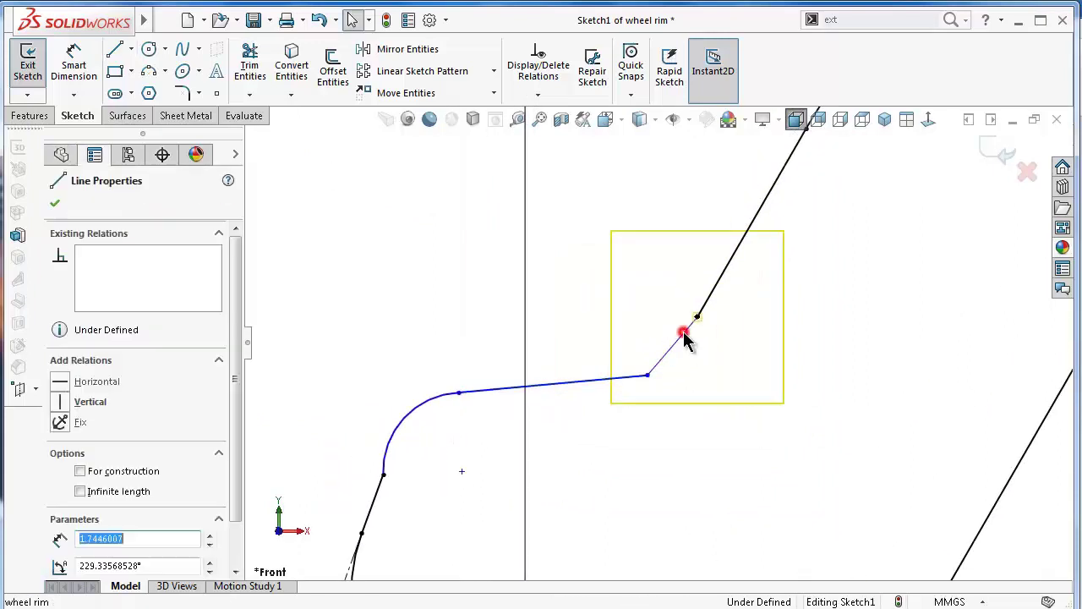
ctrl+click(750, 225)
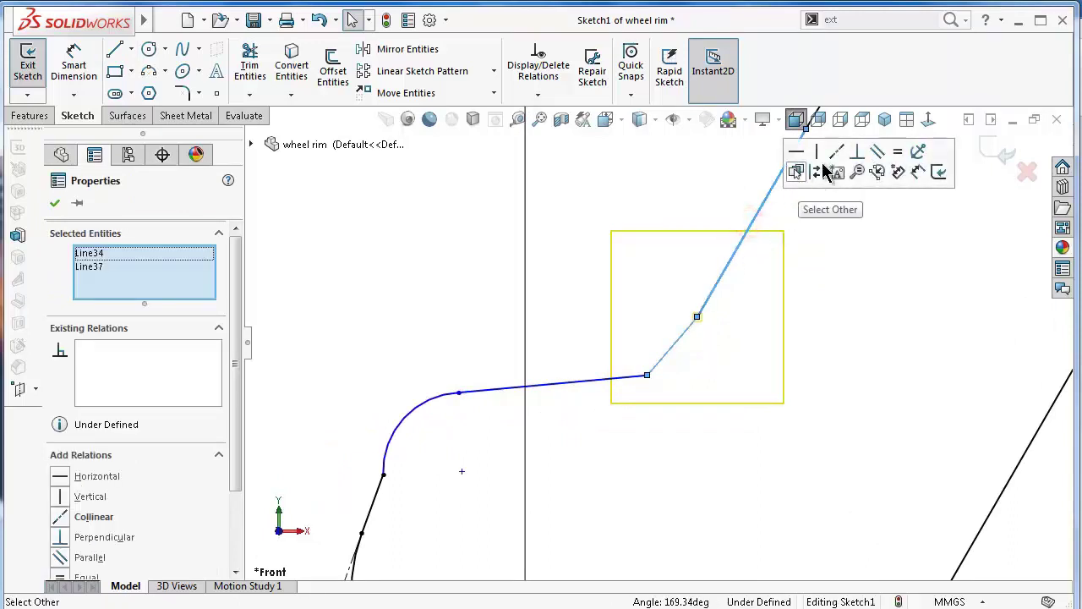
click(838, 153)
click(474, 314)
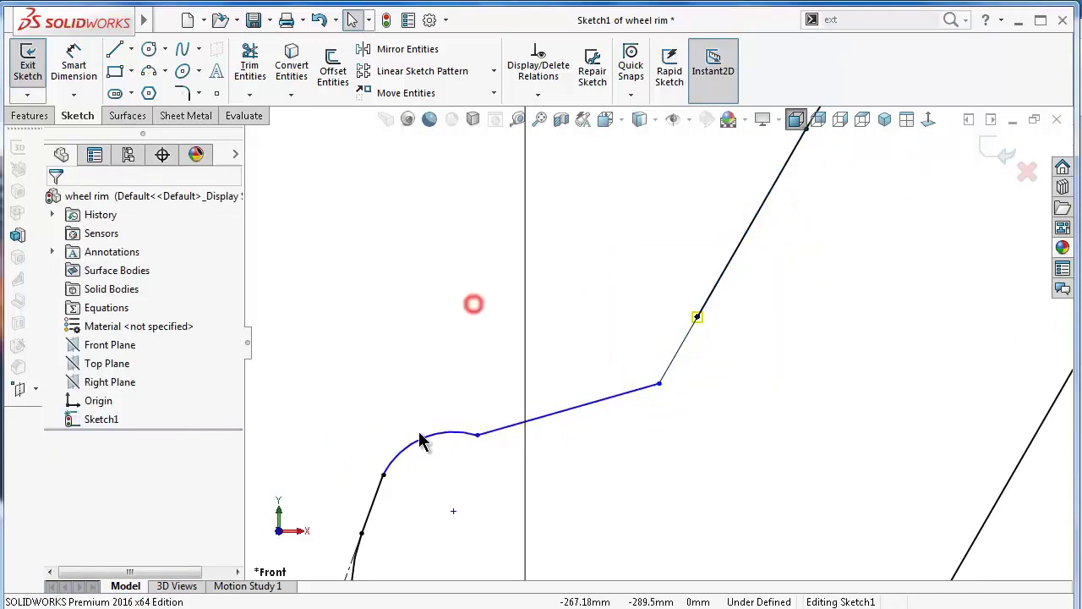
Make the arc tangent to both the lower line and the joining line.
click(411, 451)
ctrl+click(377, 502)
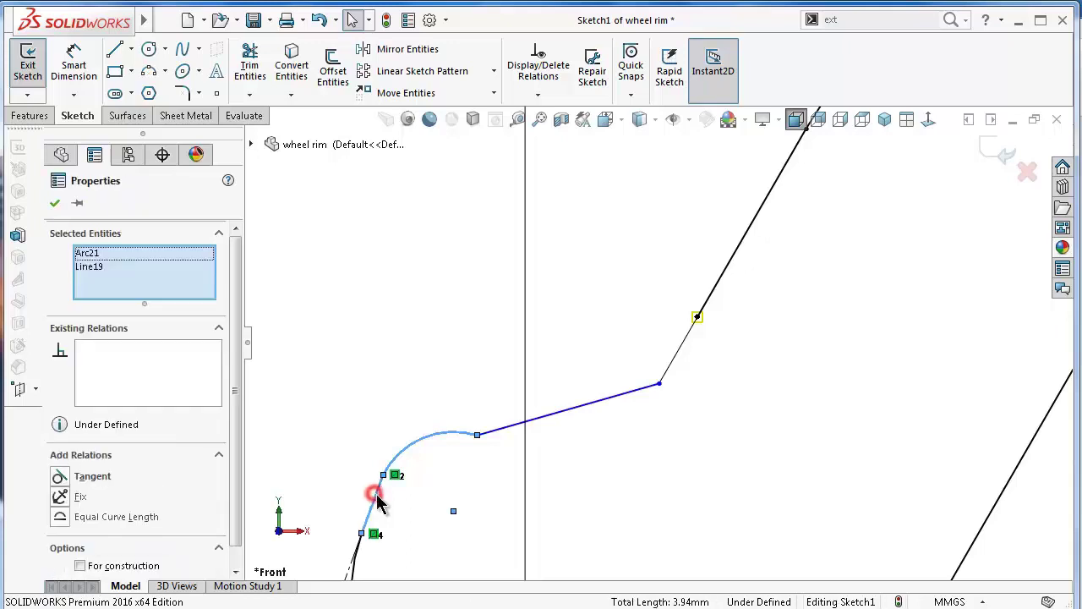
click(421, 423)
click(384, 335)
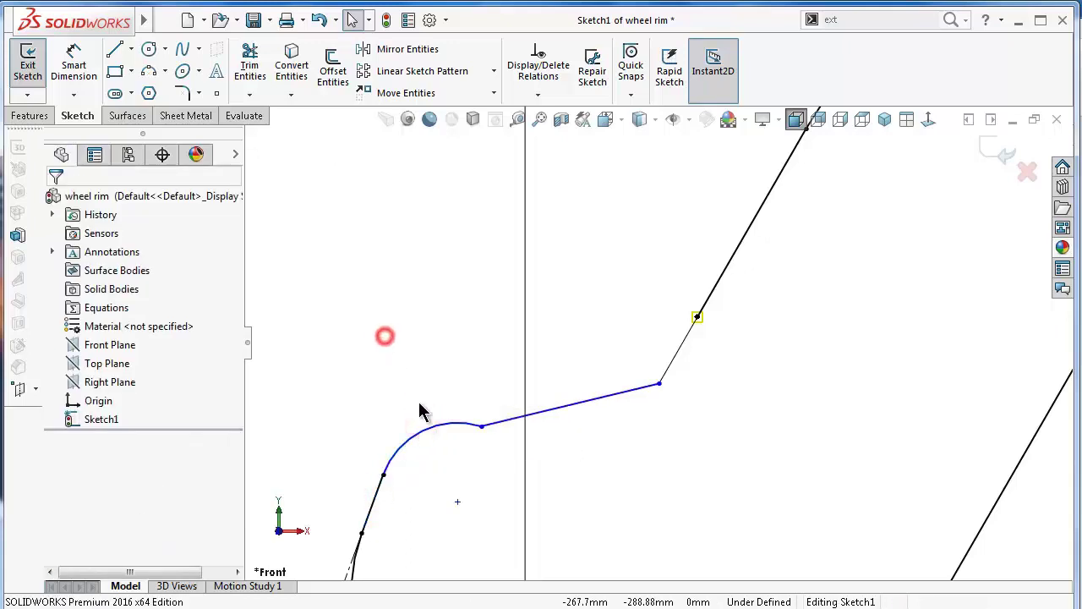
click(454, 424)
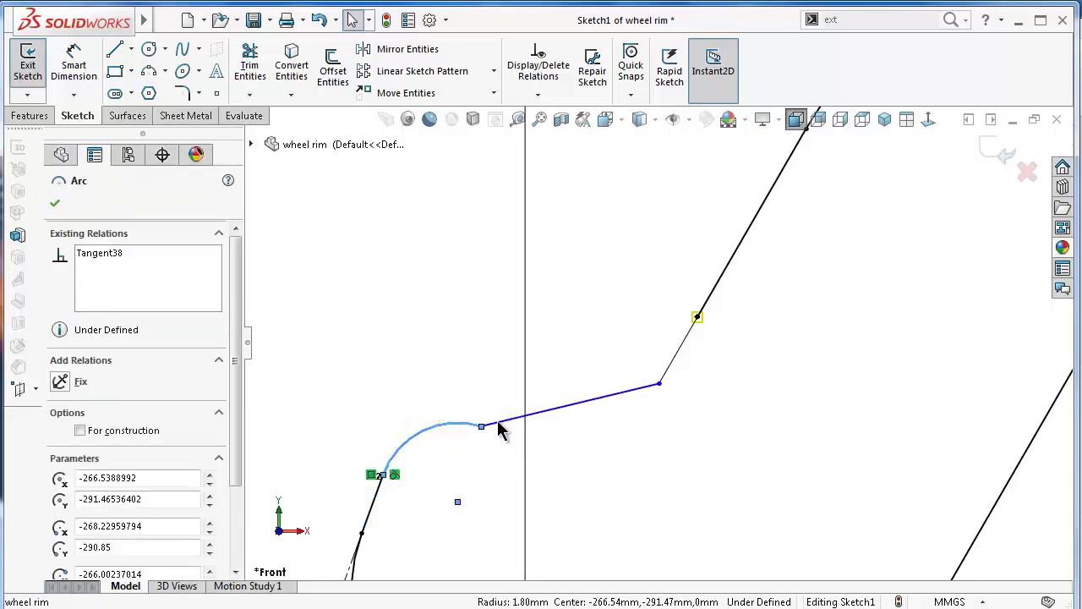
ctrl+click(496, 419)
click(546, 348)
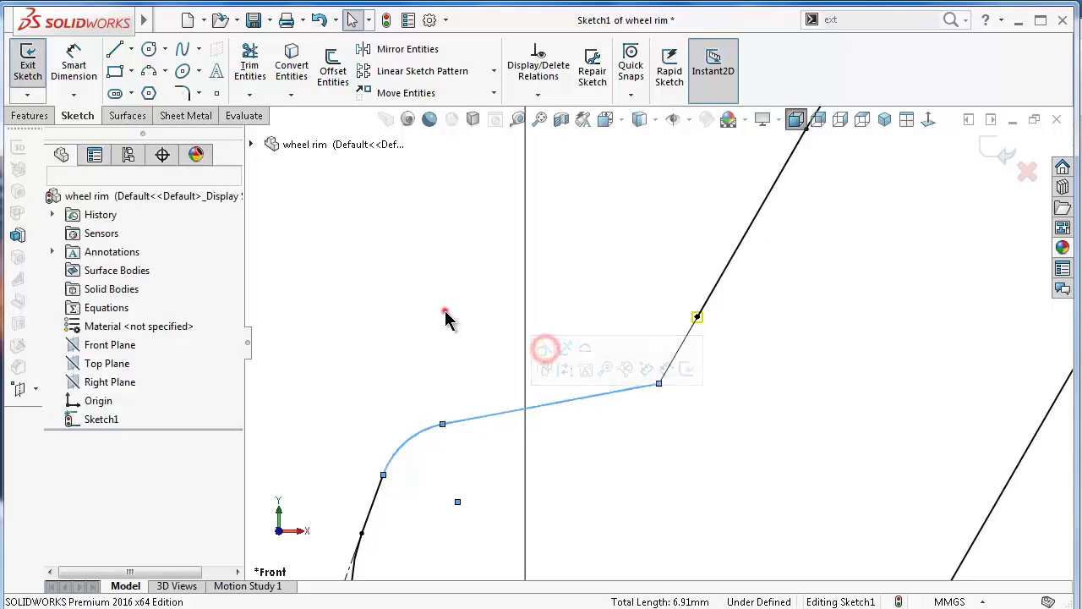
click(445, 314)
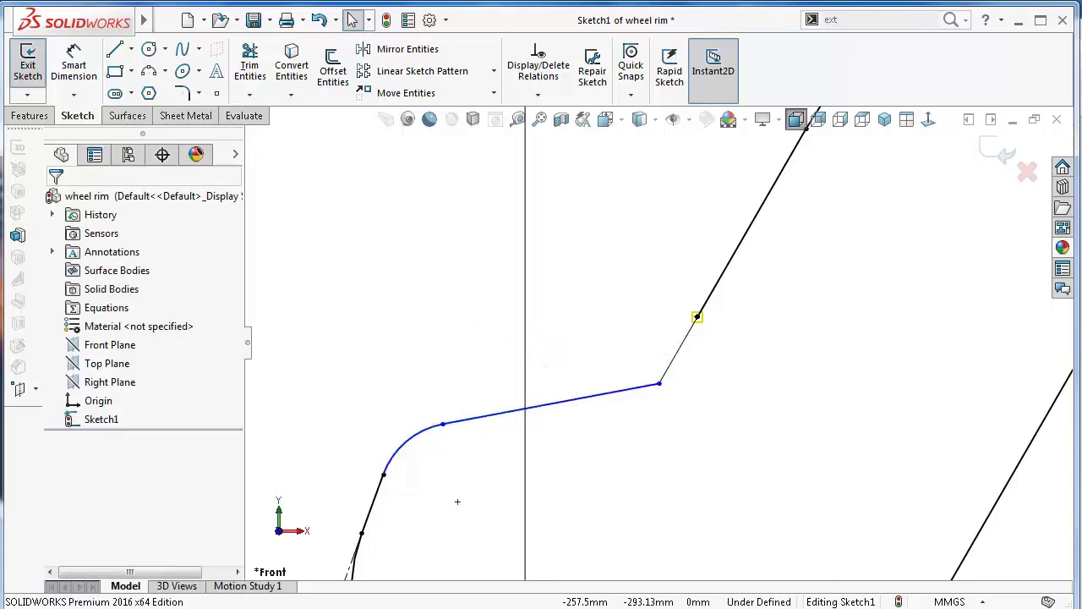
Dimension the joining line at 9.5° to the bottom horizontal line.
right_drag(778, 482, 814, 326)
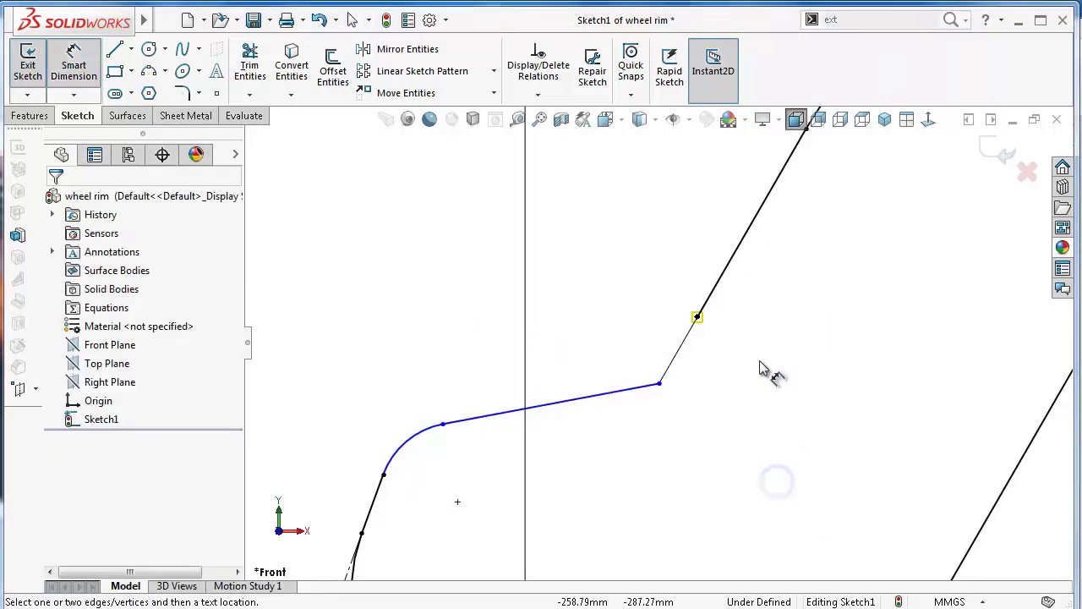
click(640, 394)
scroll(667, 431, up, 1)
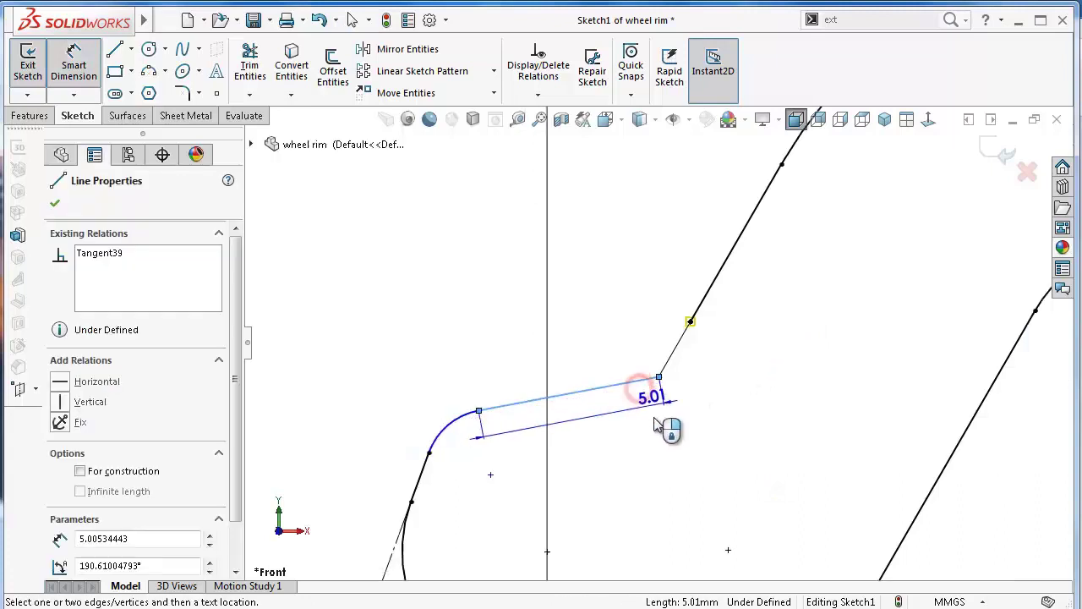
scroll(668, 437, up, 1)
scroll(644, 479, up, 1)
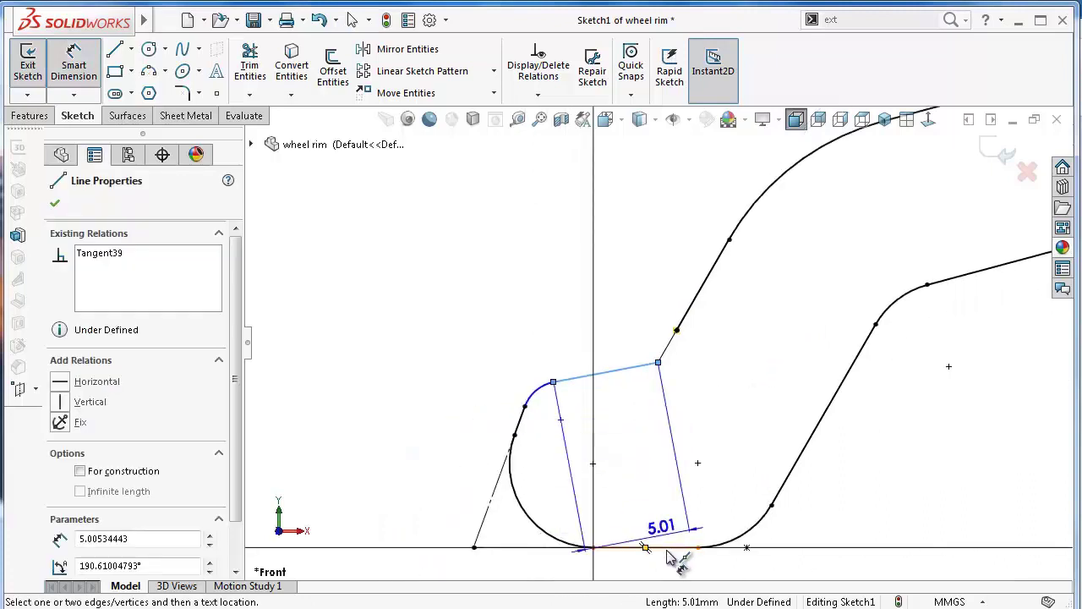
click(666, 548)
click(648, 481)
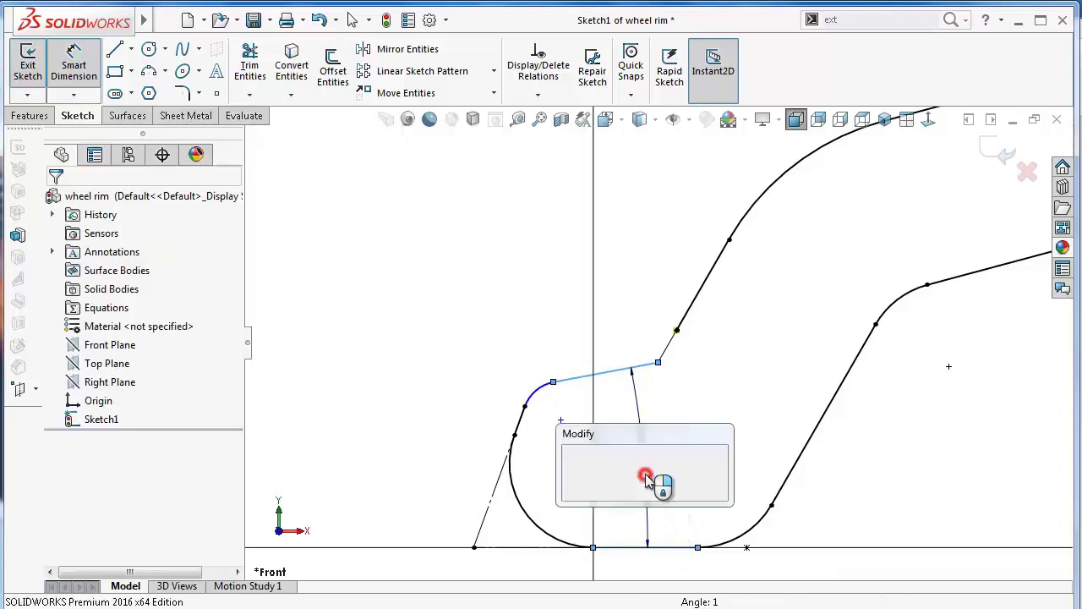
text(9.5)
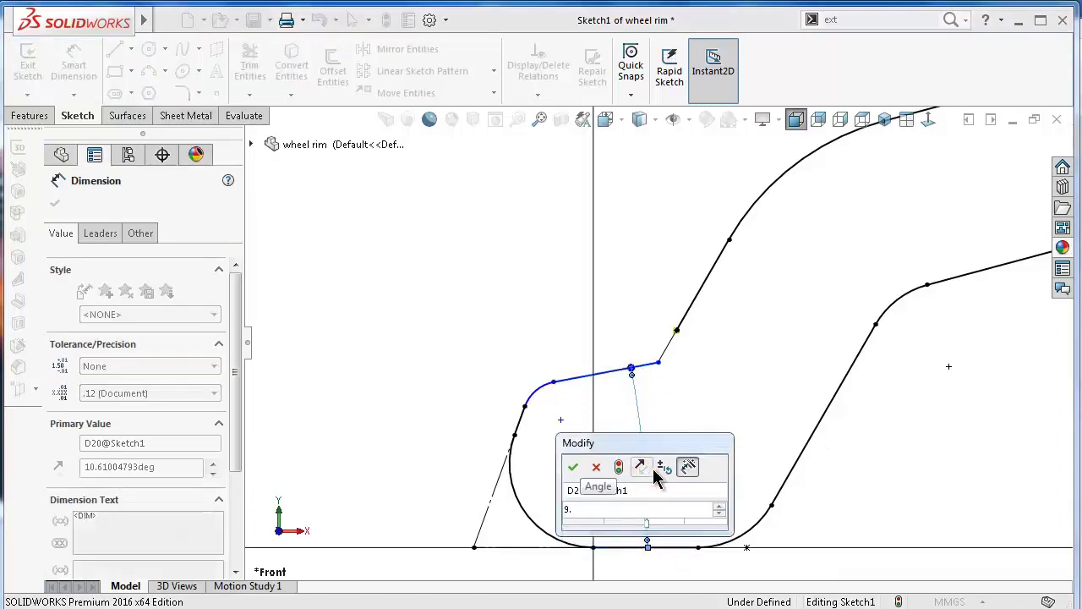
key(Return)
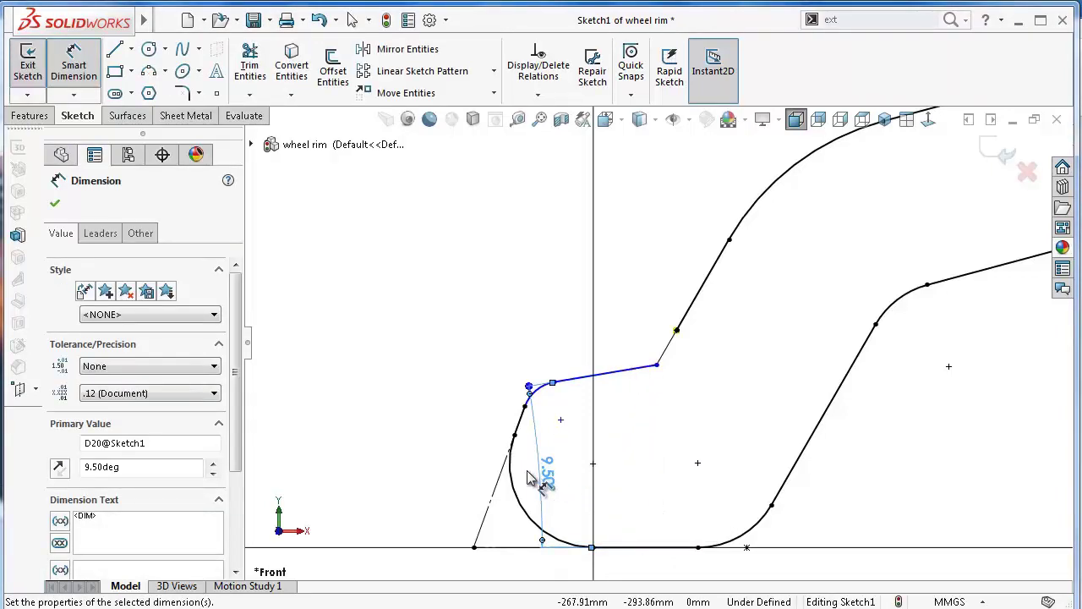
mouse_move(538, 480)
mouse_down()
mouse_move(596, 478)
mouse_move(558, 472)
mouse_up()
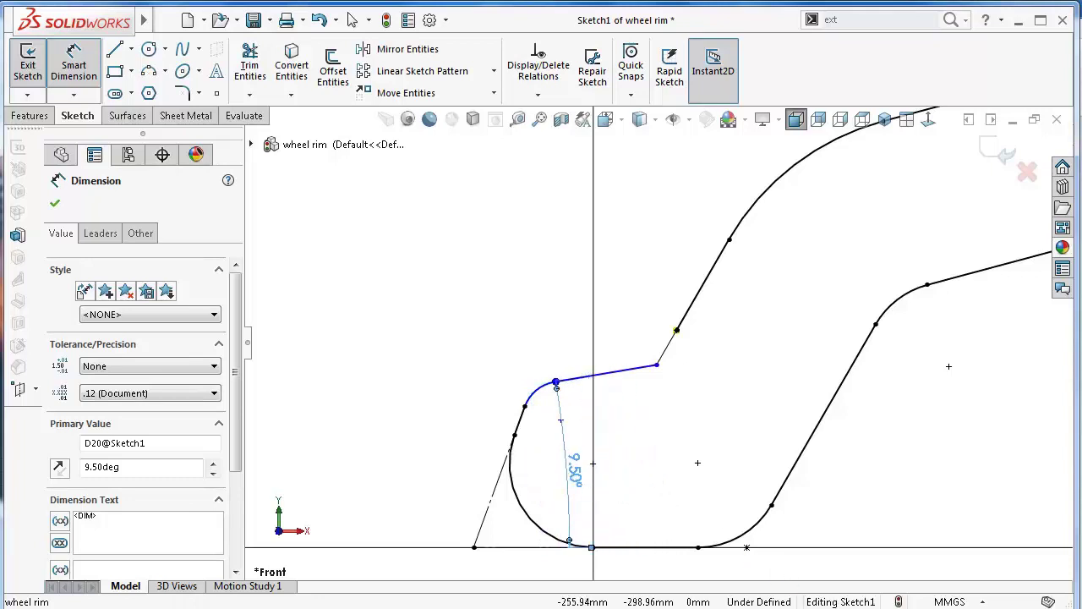
click(180, 99)
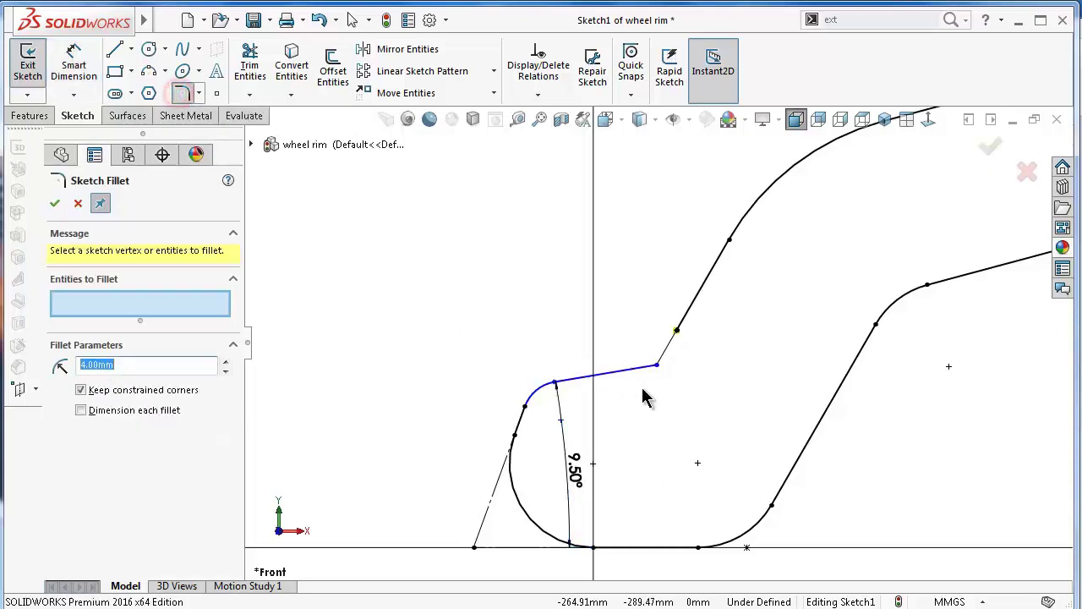
click(658, 366)
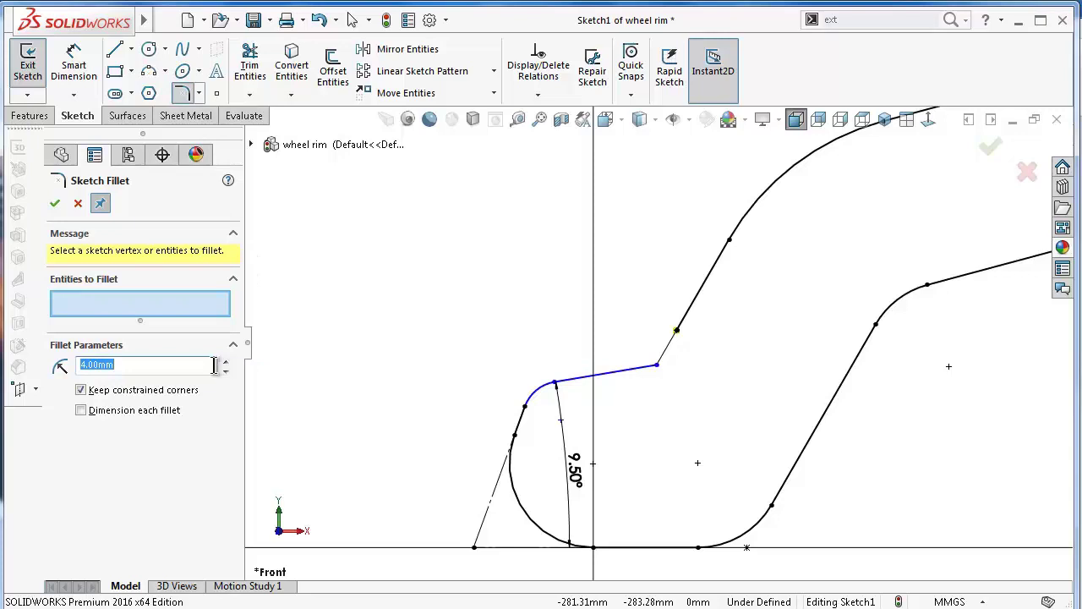
text(20)
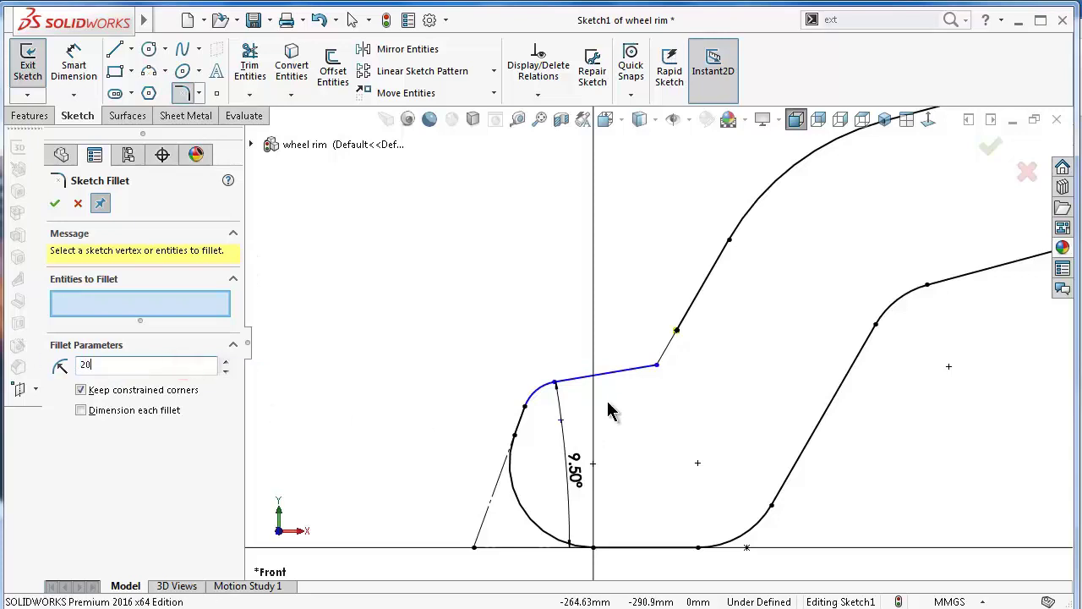
click(658, 366)
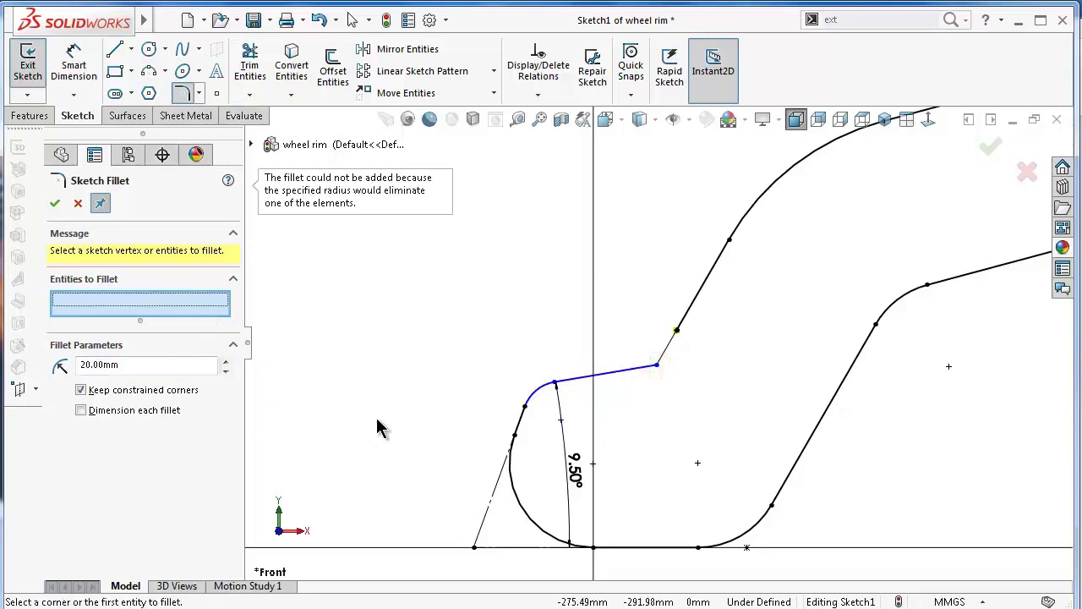
click(78, 203)
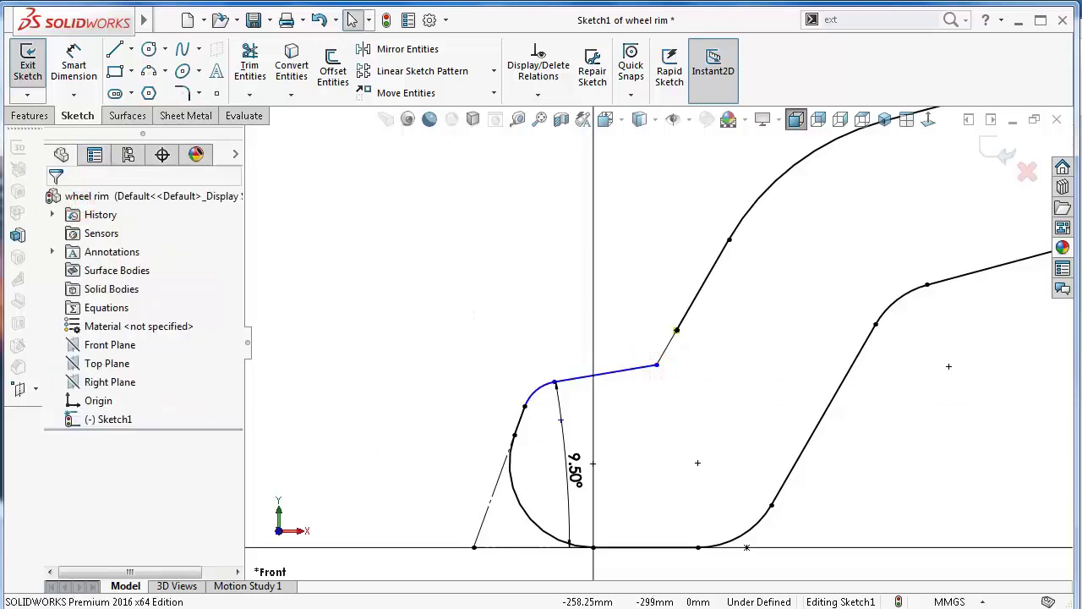
scroll(541, 396, down, 3)
Give the small arc a 1.5 mm radius dimension.
right_drag(452, 393, 397, 235)
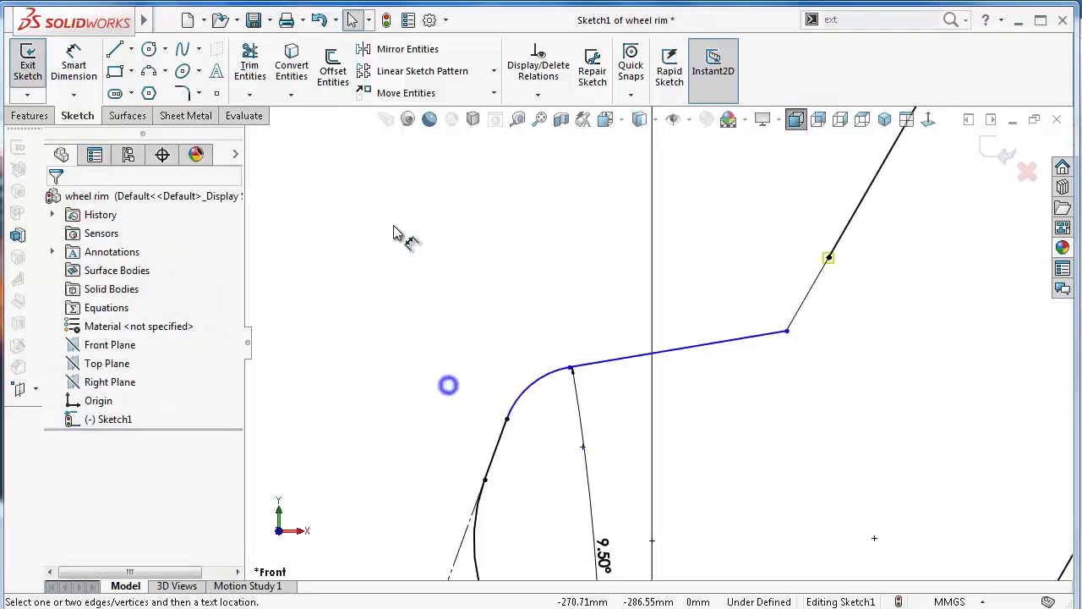
click(547, 378)
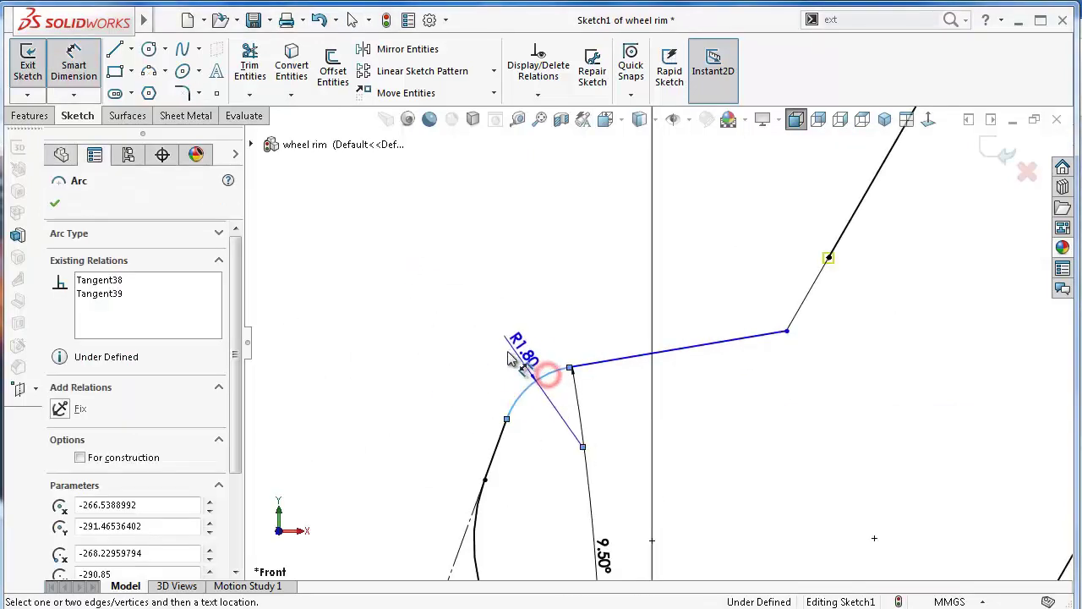
click(503, 355)
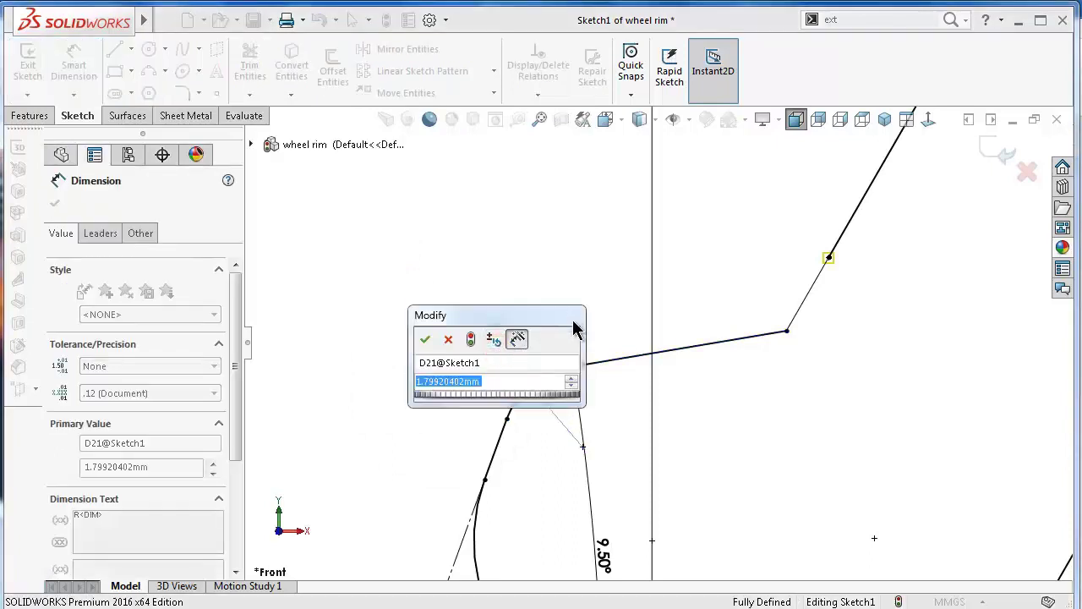
text(1.5)
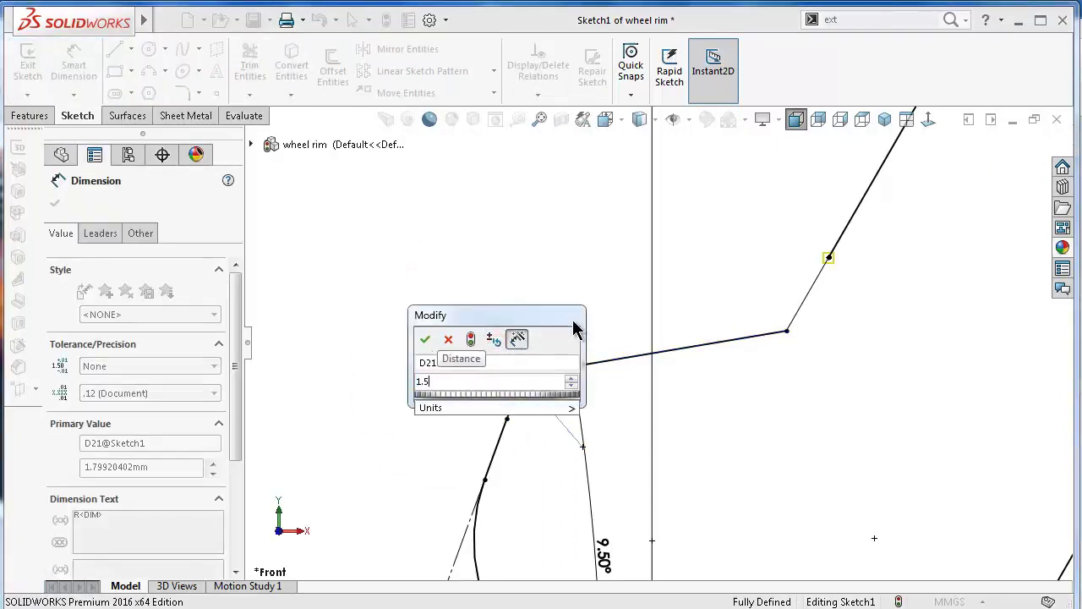
key(Return)
click(508, 255)
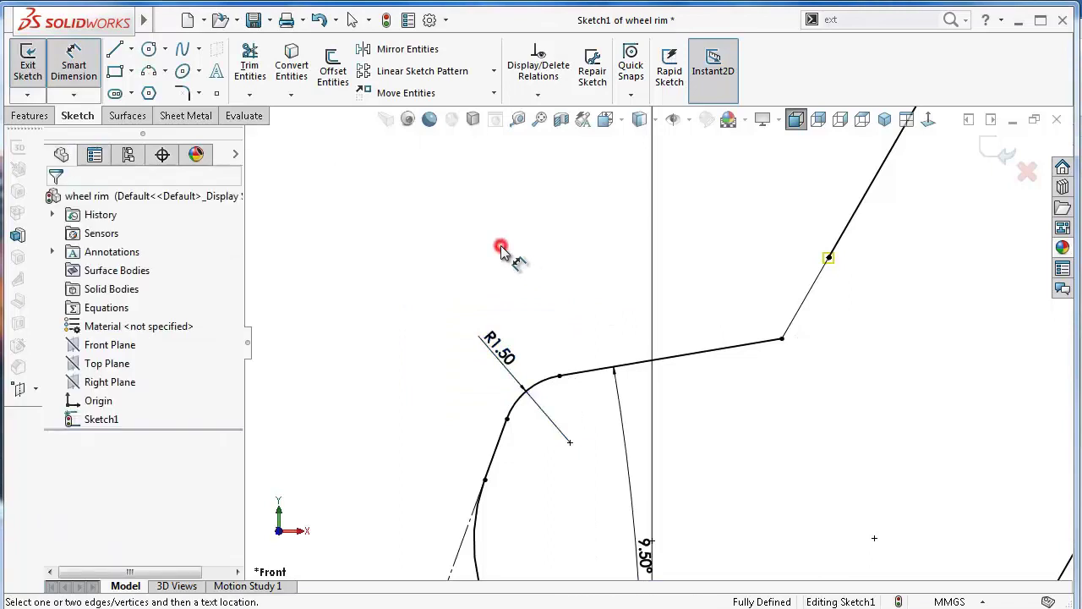
Reopen Sketch Fillet and cancel it to return to the sketch.
click(185, 92)
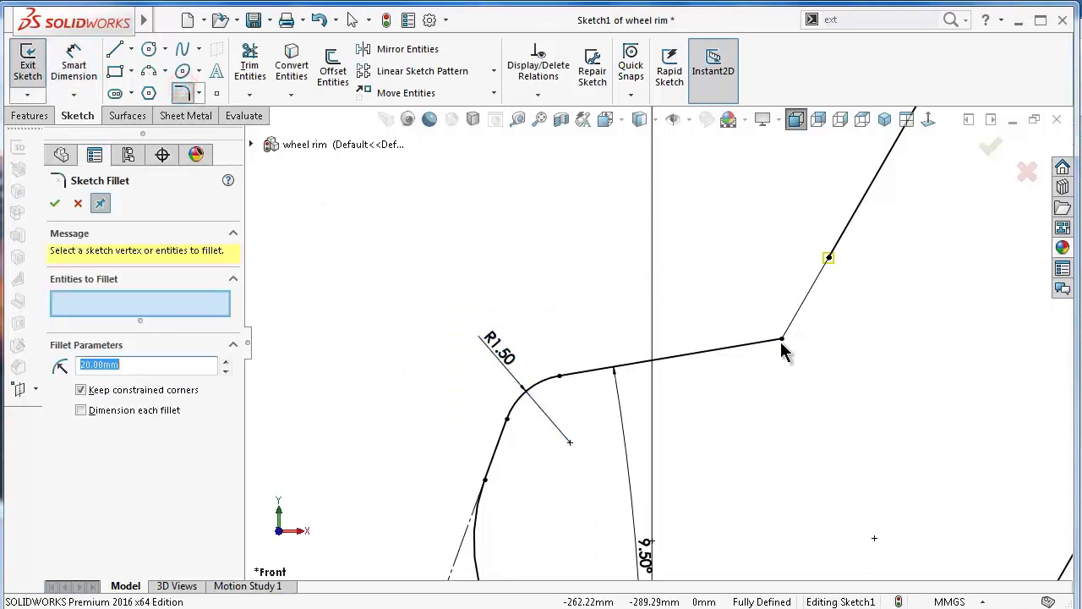
scroll(744, 321, up, 3)
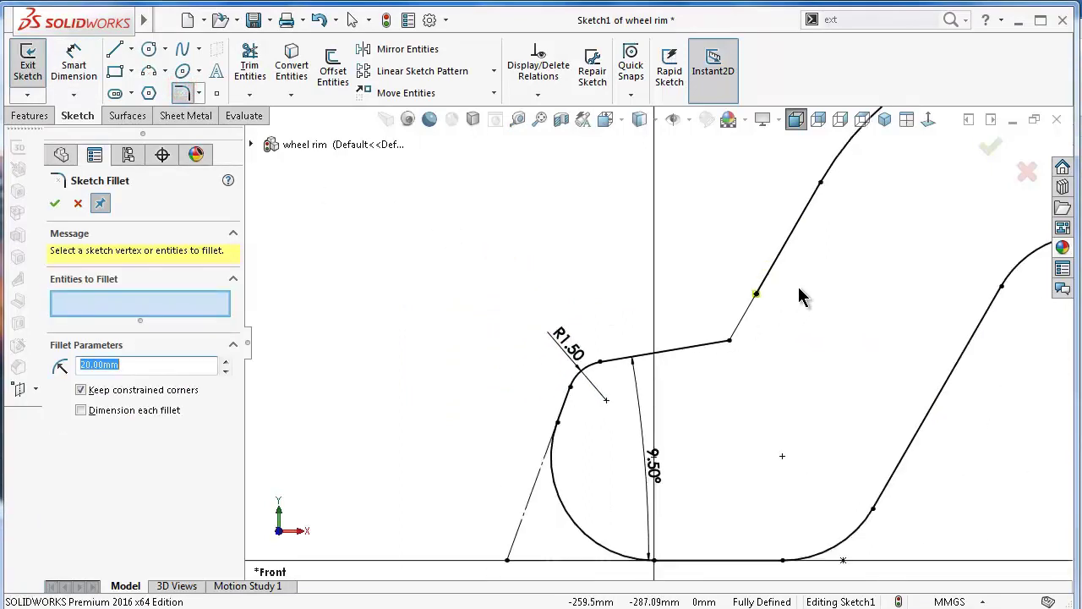
scroll(798, 287, up, 2)
key(Escape)
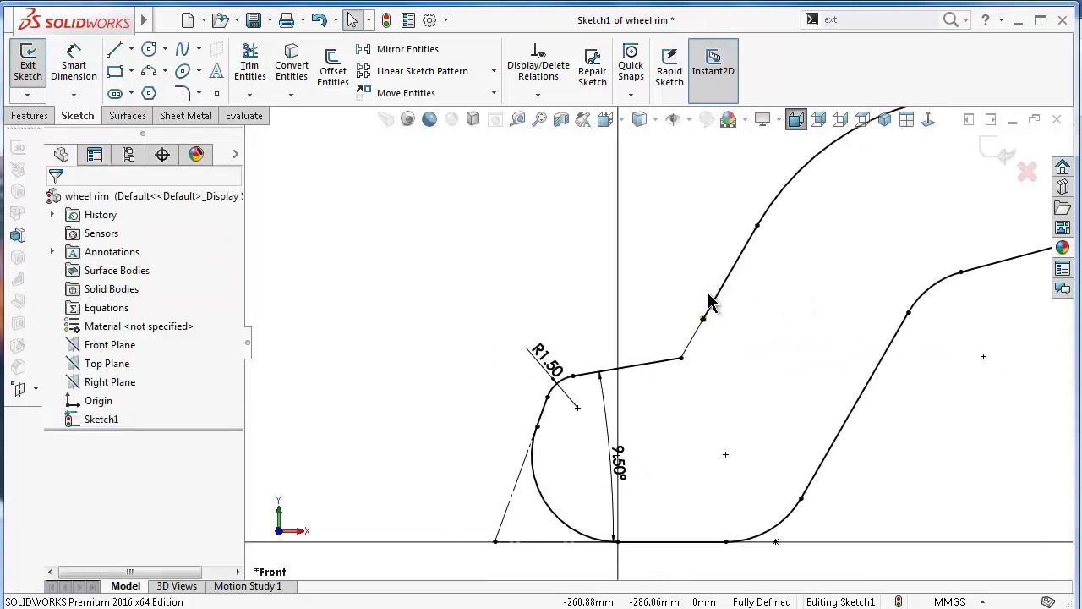
scroll(723, 292, down, 2)
Convert both slanted line segments into construction geometry.
click(732, 284)
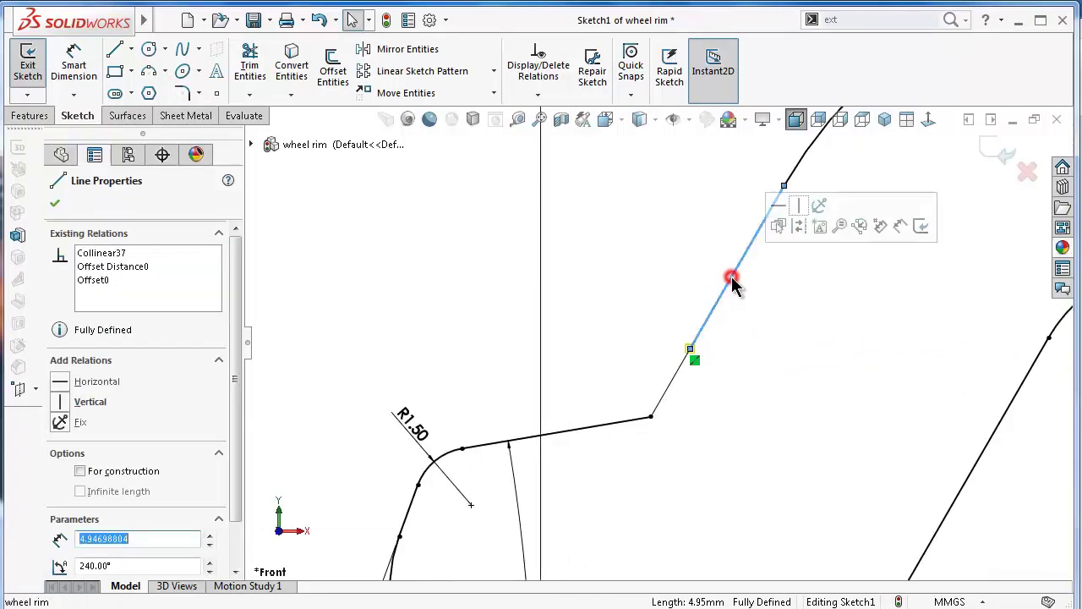
click(798, 226)
scroll(719, 345, down, 2)
click(661, 377)
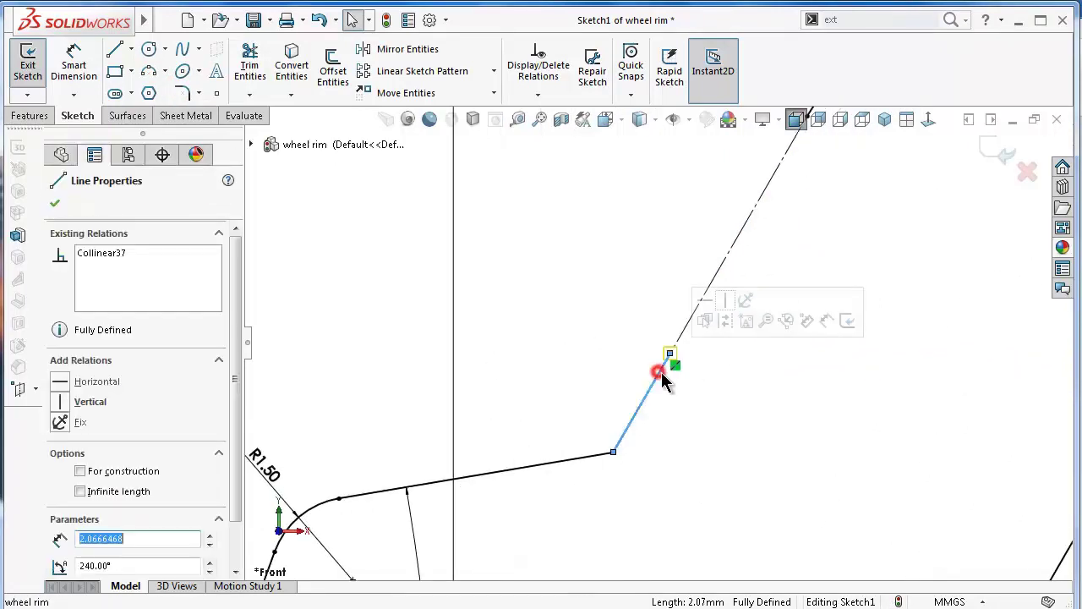
click(722, 322)
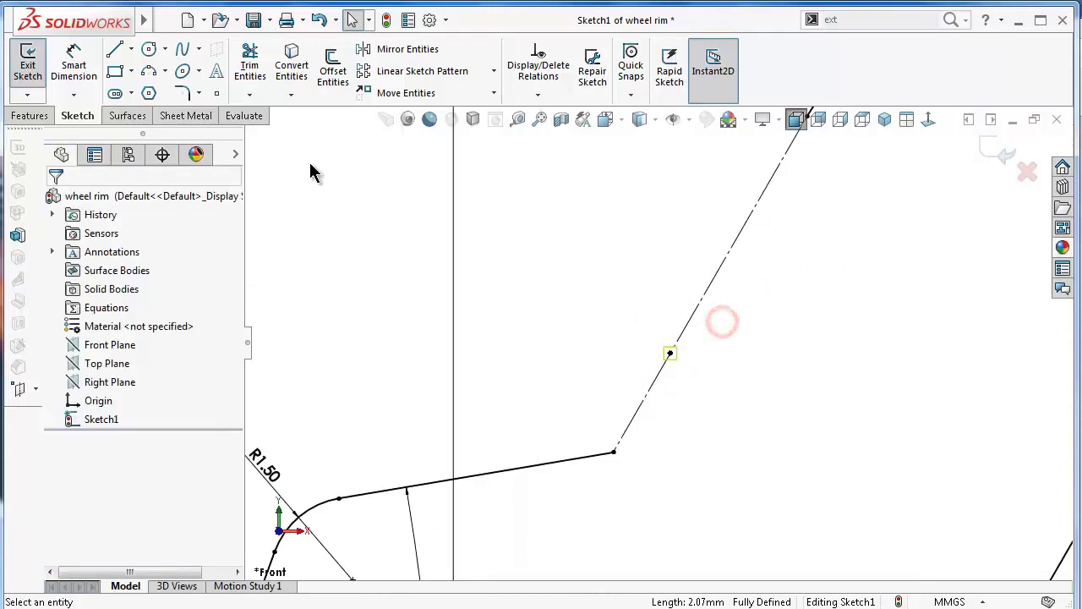
scroll(729, 386, down, 2)
scroll(749, 394, down, 2)
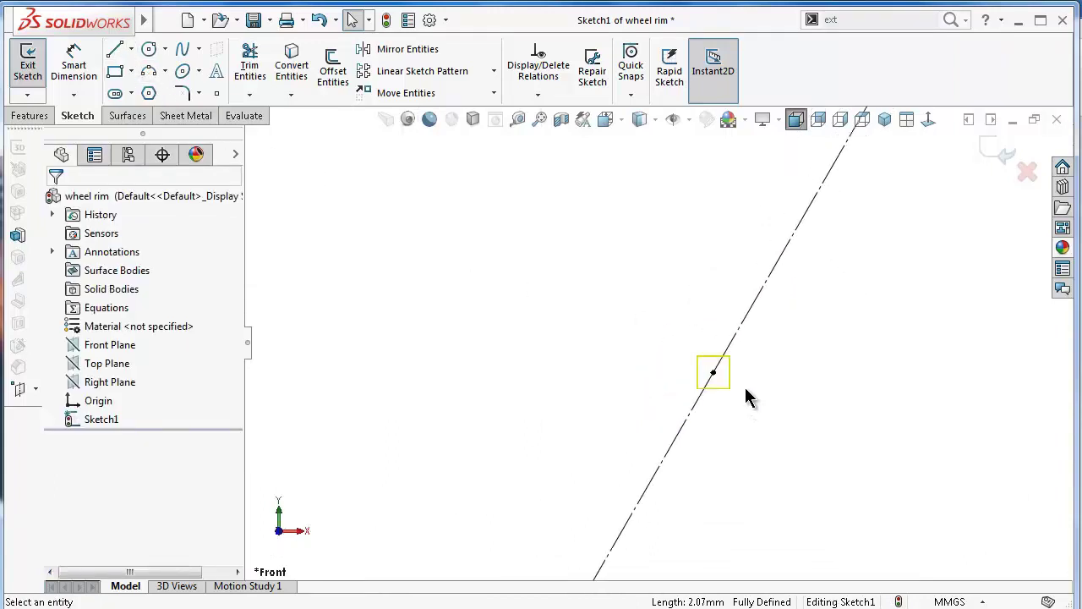
scroll(749, 394, down, 1)
click(674, 354)
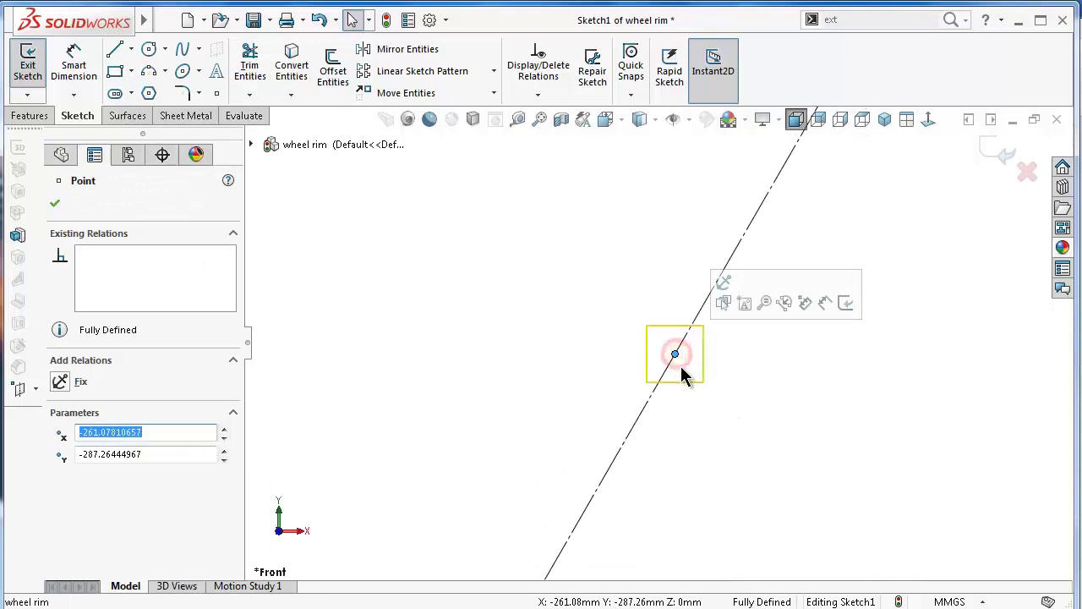
click(405, 306)
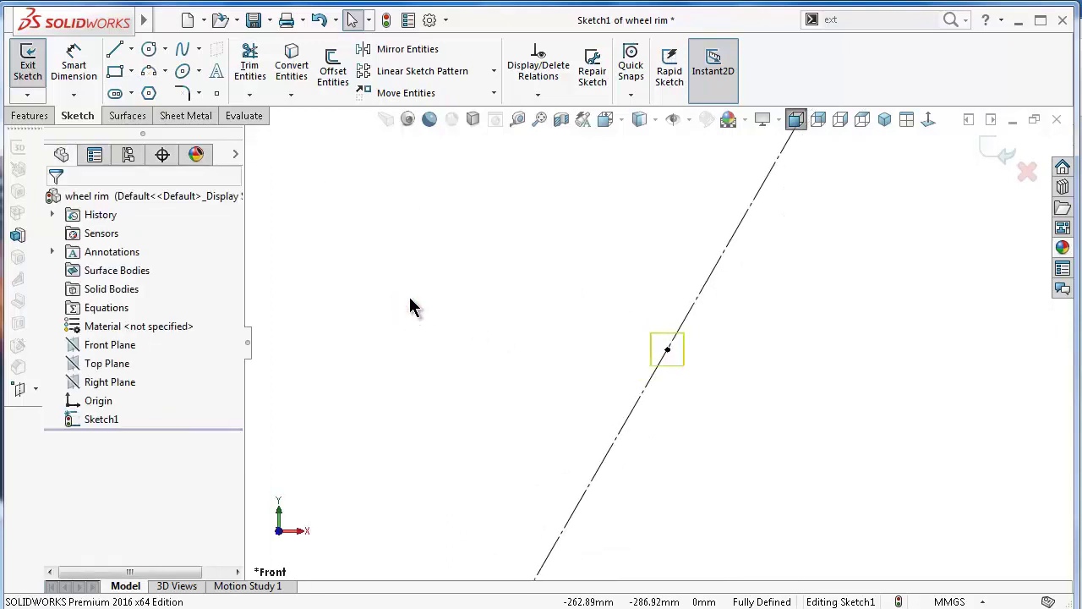
scroll(284, 216, up, 1)
Draw a solid line from the corner endpoint to the upper curve's endpoint.
click(118, 52)
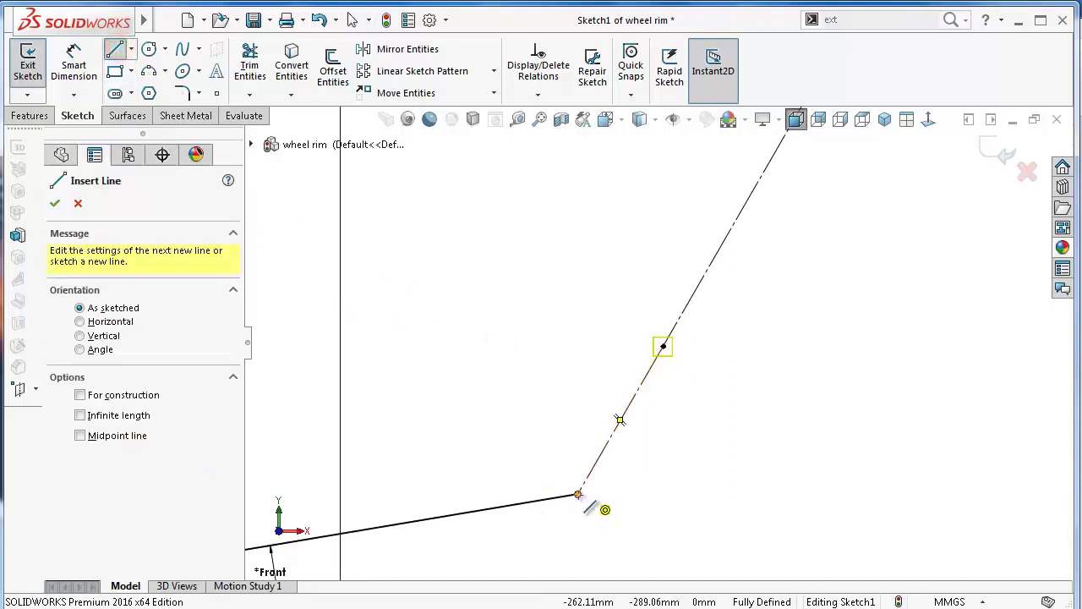
click(578, 495)
scroll(744, 254, down, 2)
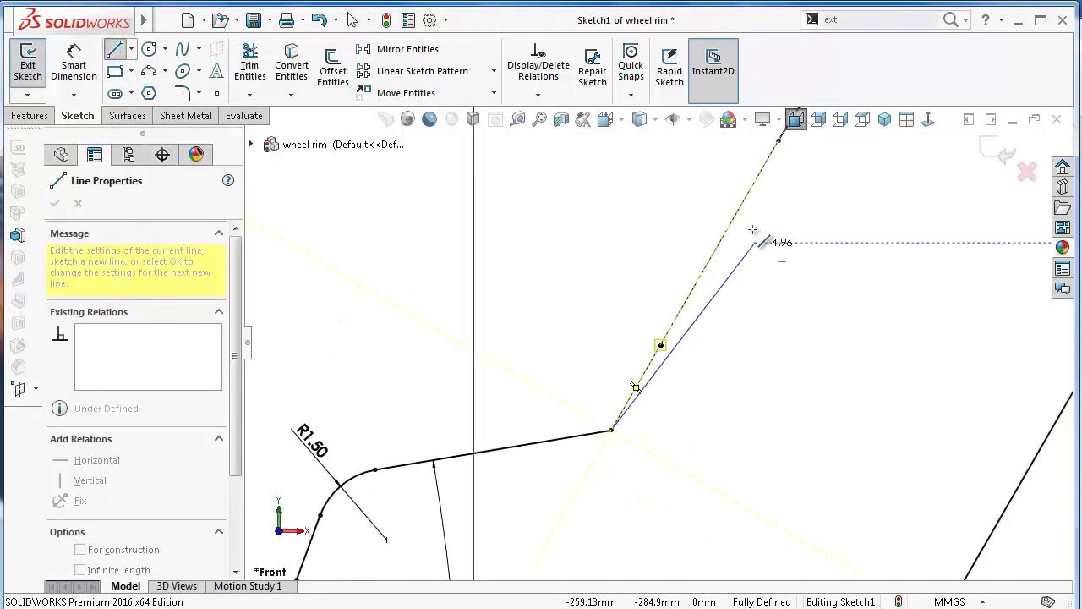
scroll(744, 238, down, 1)
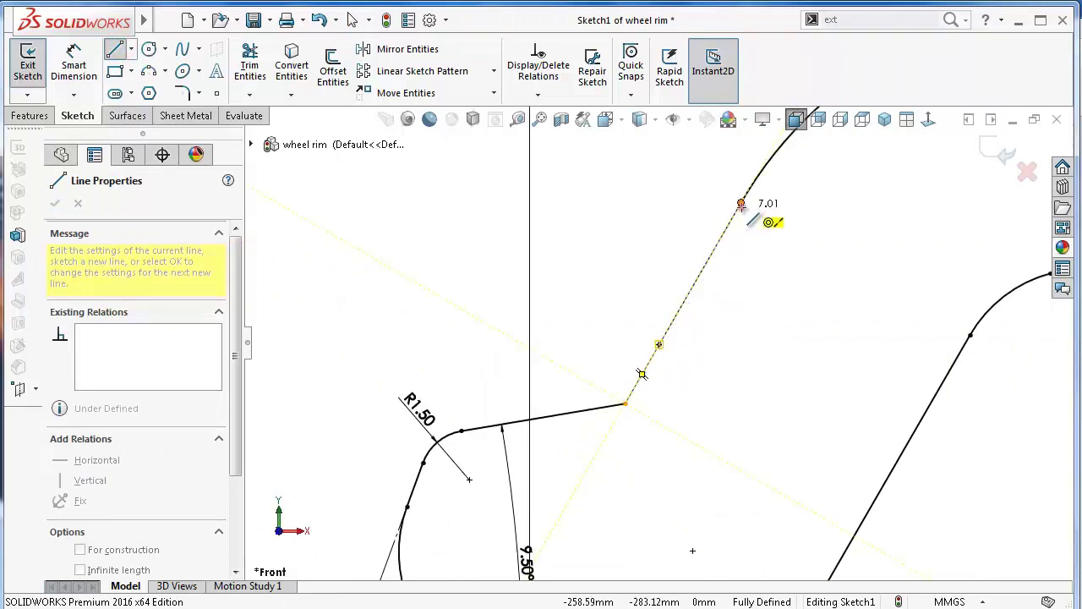
click(741, 204)
key(Escape)
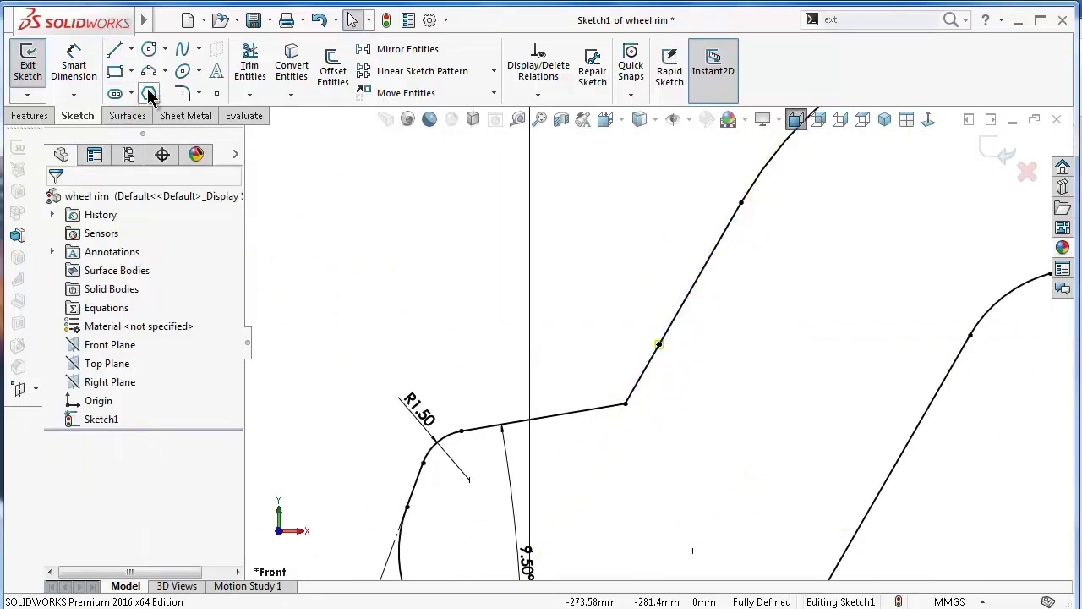
Fillet the ledge-to-slanted-line corner, trying 30 and 20 mm before applying 4 mm.
click(181, 93)
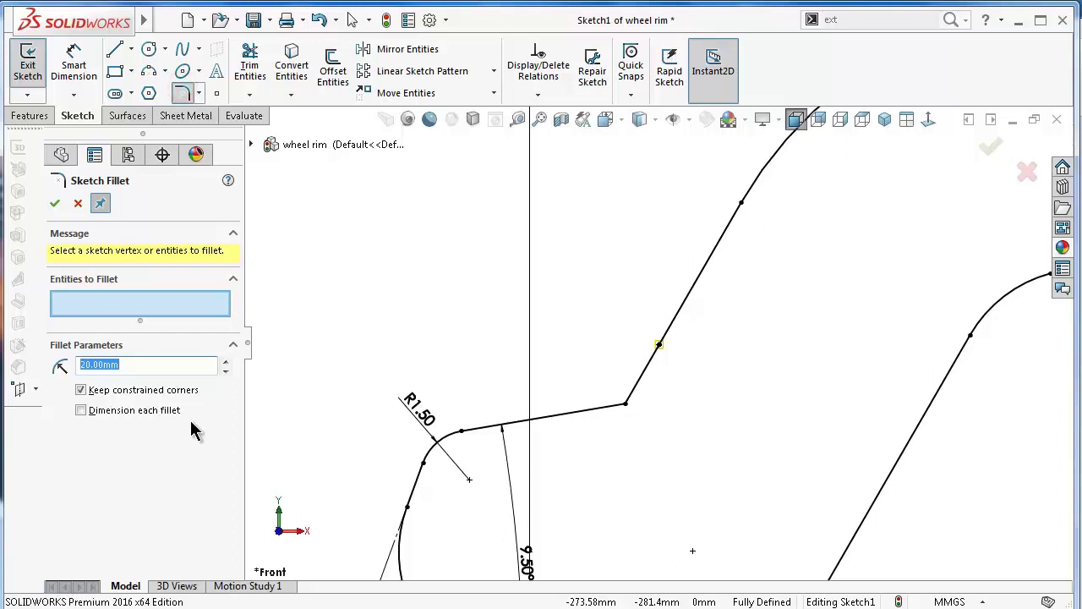
click(226, 361)
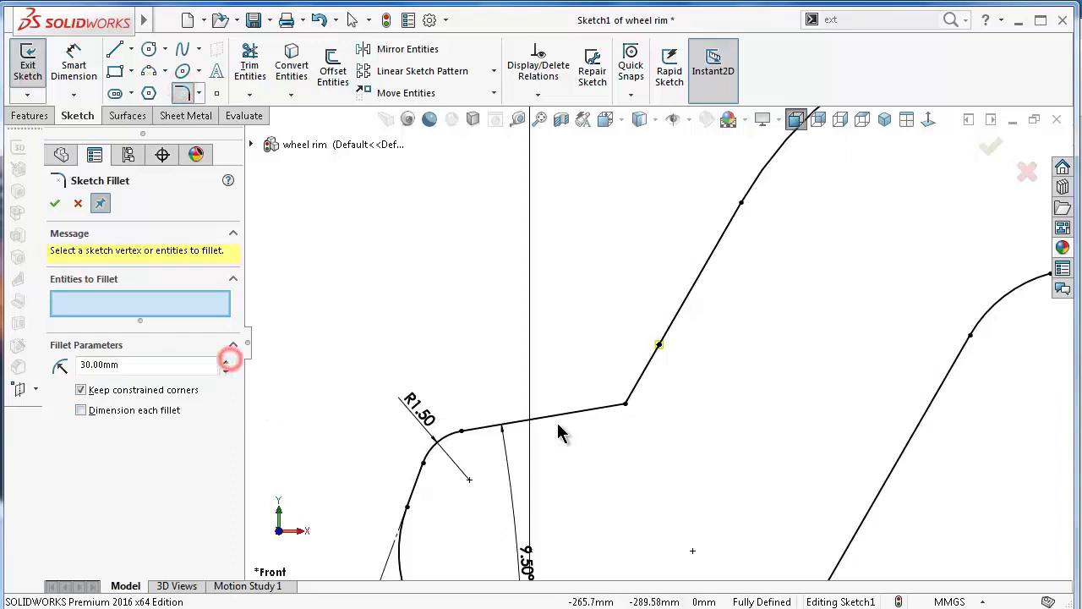
click(624, 405)
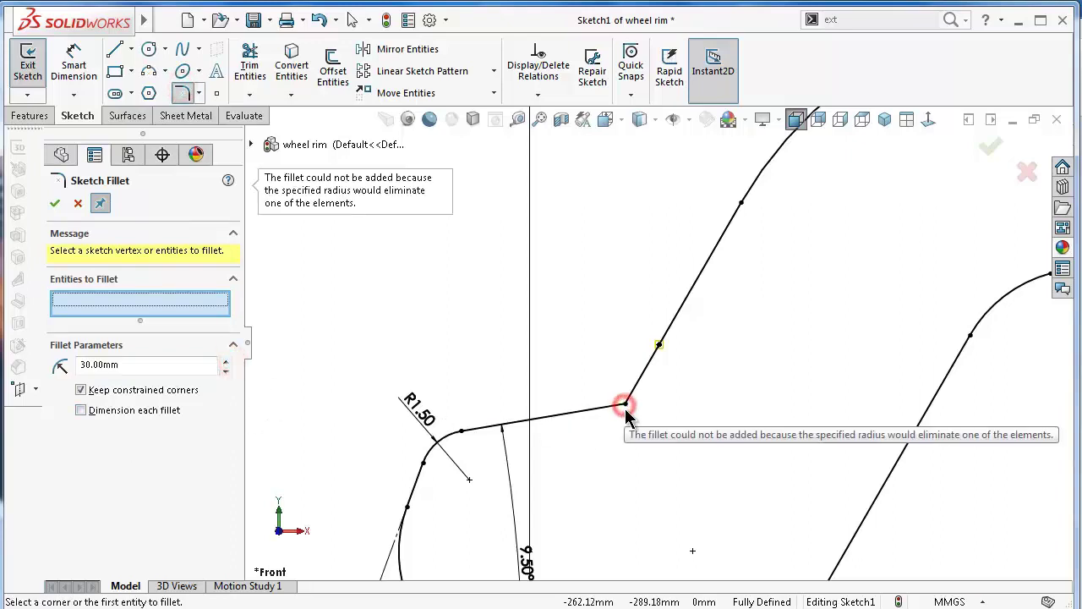
click(615, 407)
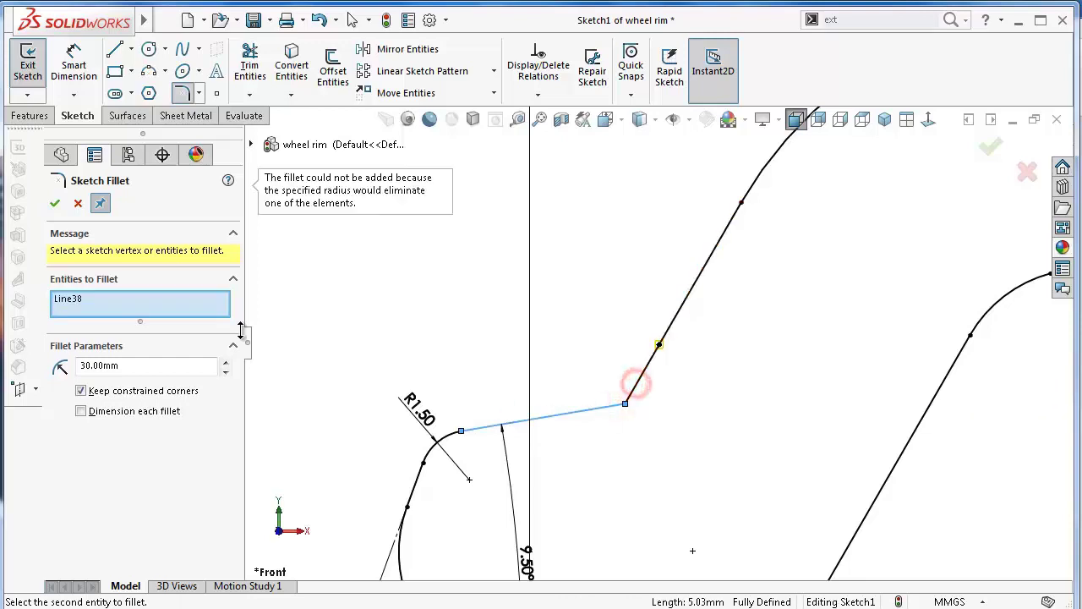
click(226, 372)
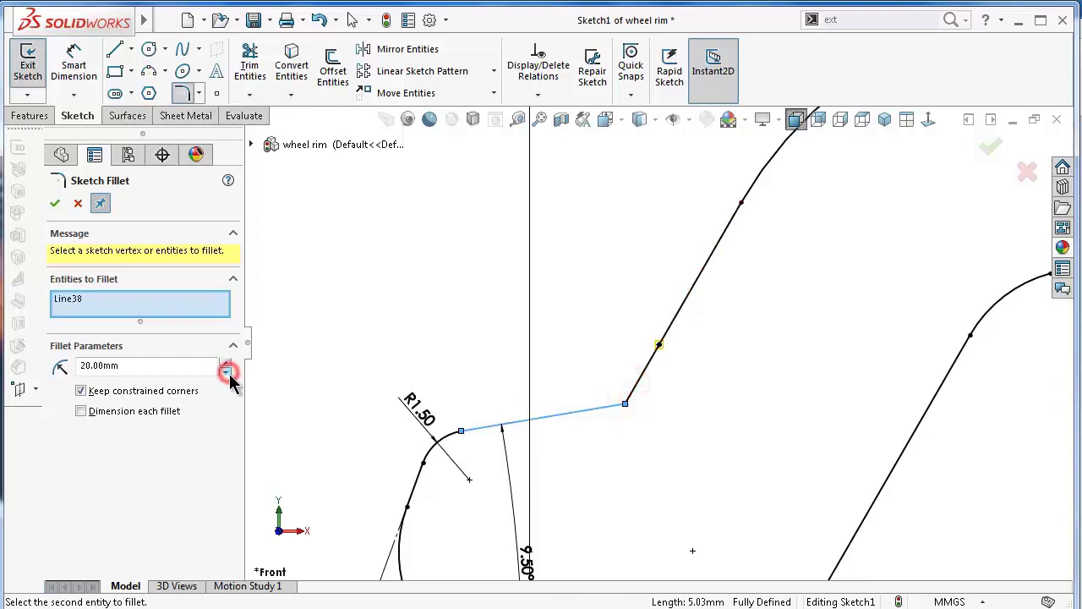
click(632, 387)
click(611, 412)
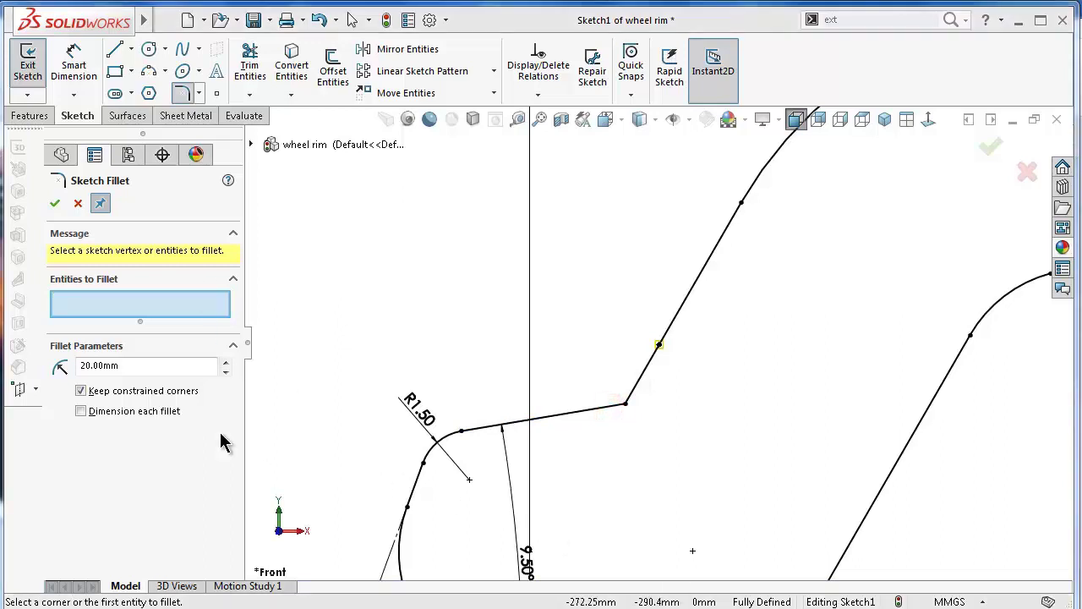
double_click(184, 365)
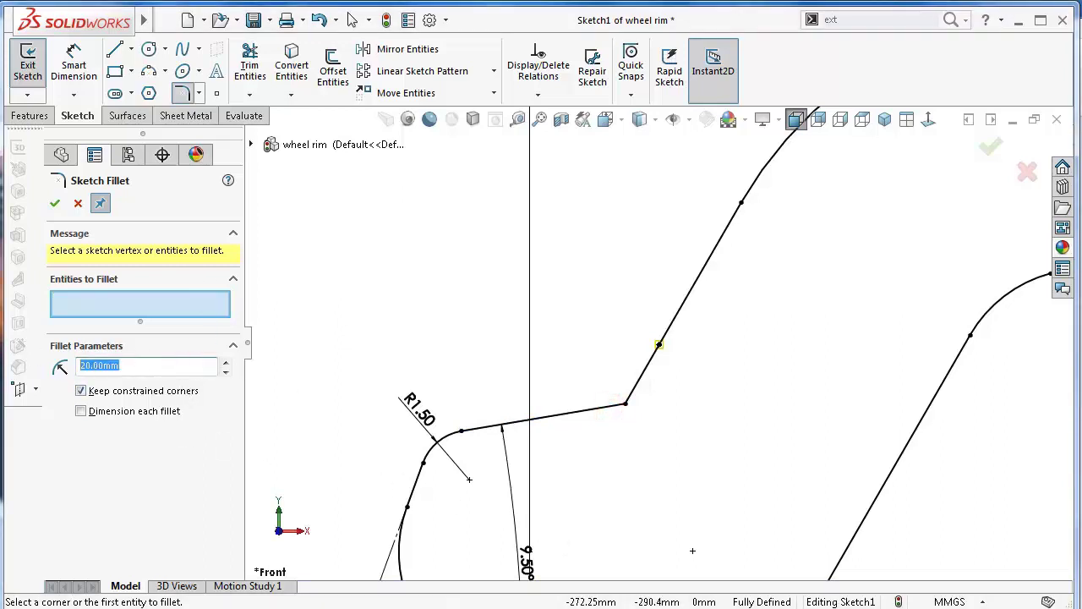
text(4)
click(363, 316)
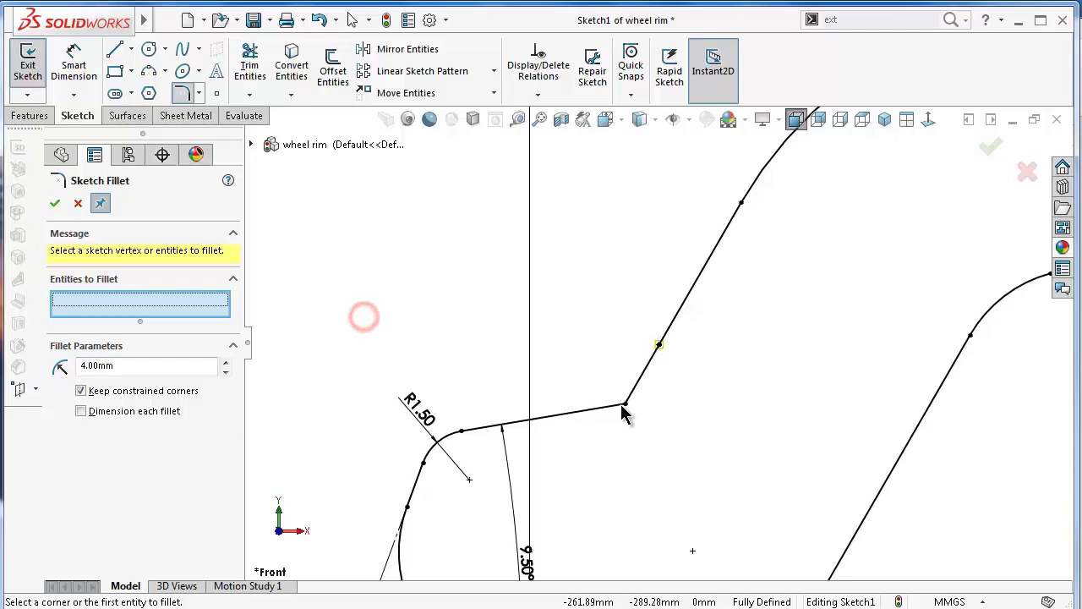
click(624, 405)
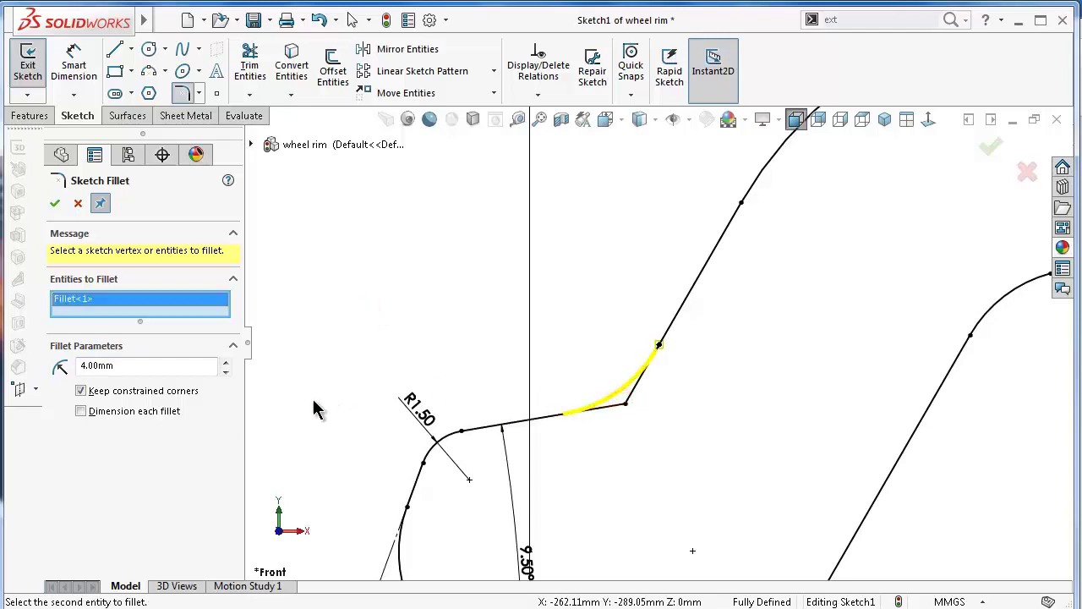
text(6)
key(Return)
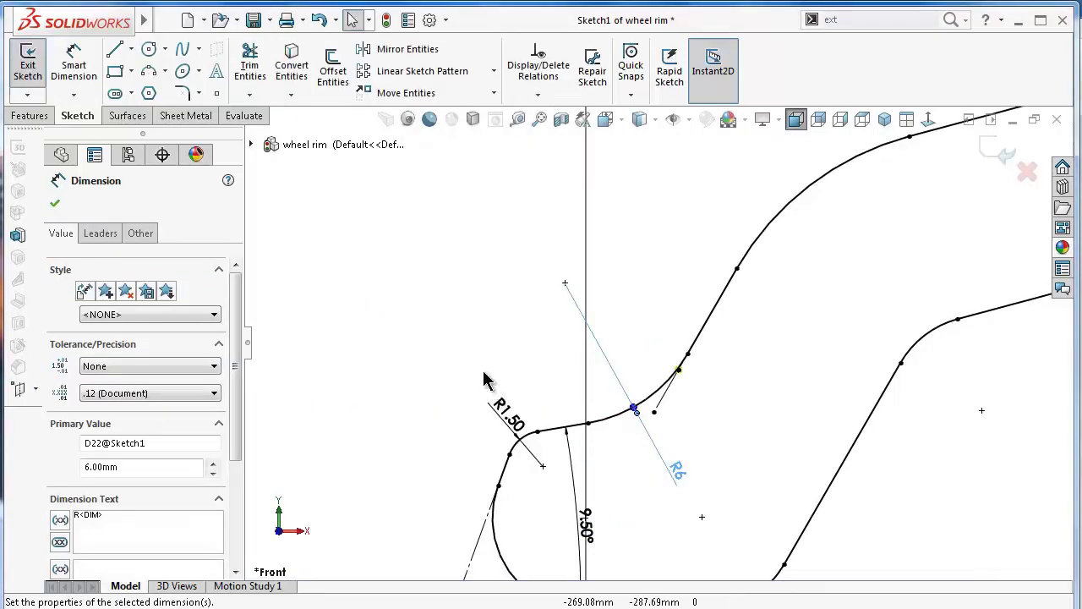
click(420, 314)
scroll(585, 367, up, 2)
scroll(702, 386, up, 2)
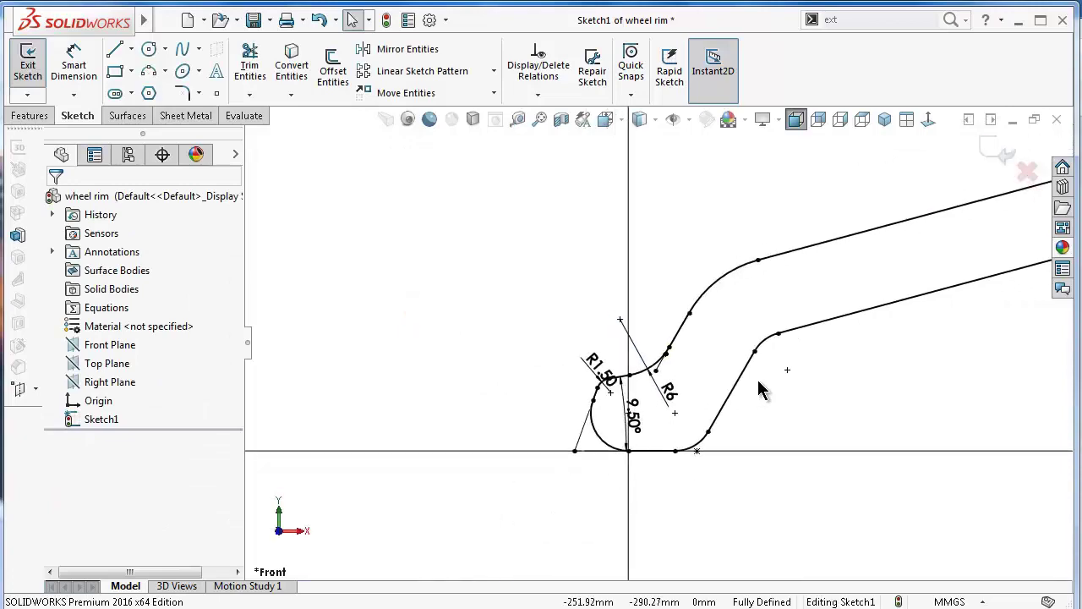
scroll(763, 386, up, 2)
scroll(854, 355, up, 2)
scroll(884, 342, up, 1)
scroll(921, 341, up, 1)
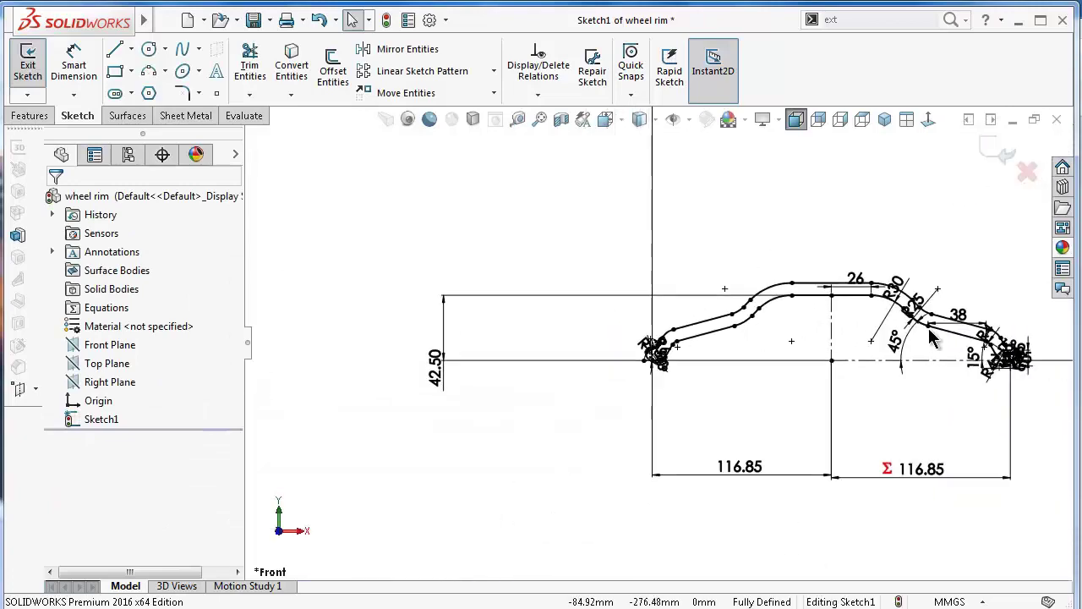
scroll(989, 341, up, 2)
scroll(996, 343, down, 2)
scroll(887, 363, down, 2)
scroll(761, 397, down, 2)
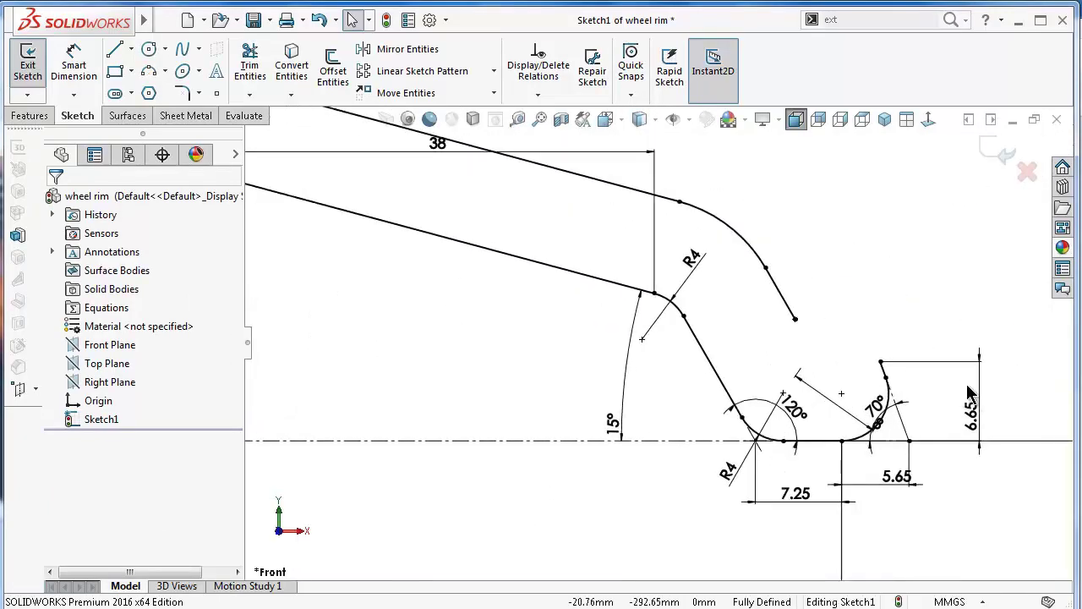
scroll(685, 414, down, 1)
scroll(759, 412, up, 1)
double_click(759, 412)
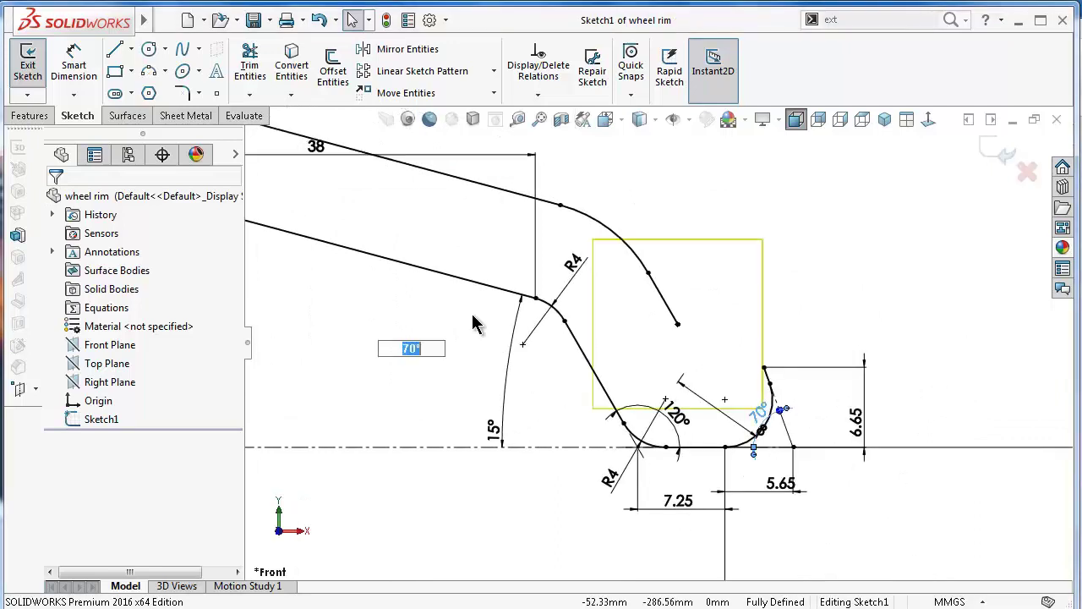
click(412, 95)
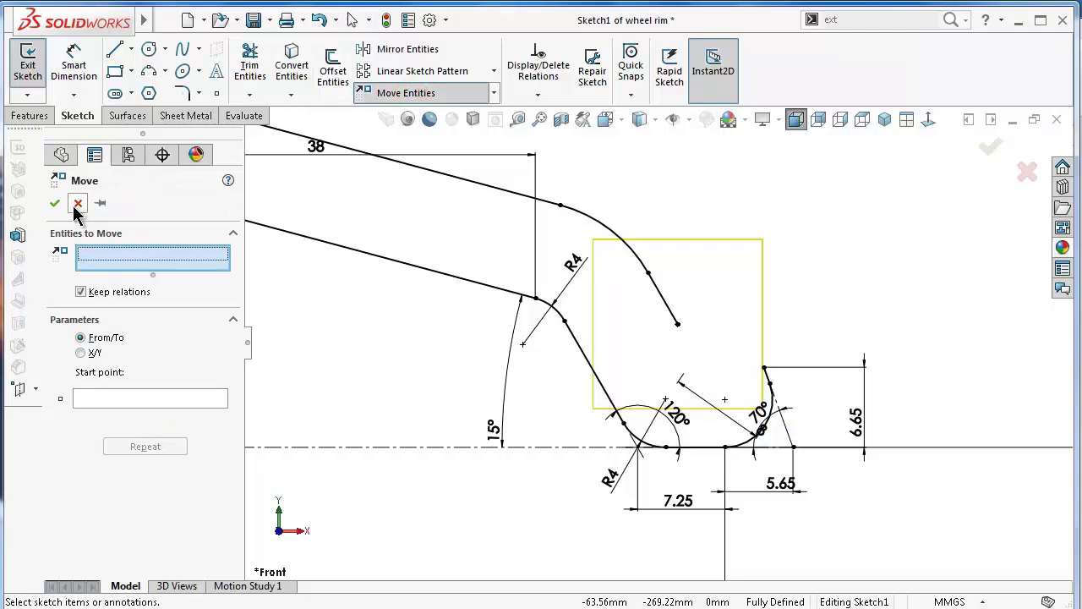
click(77, 204)
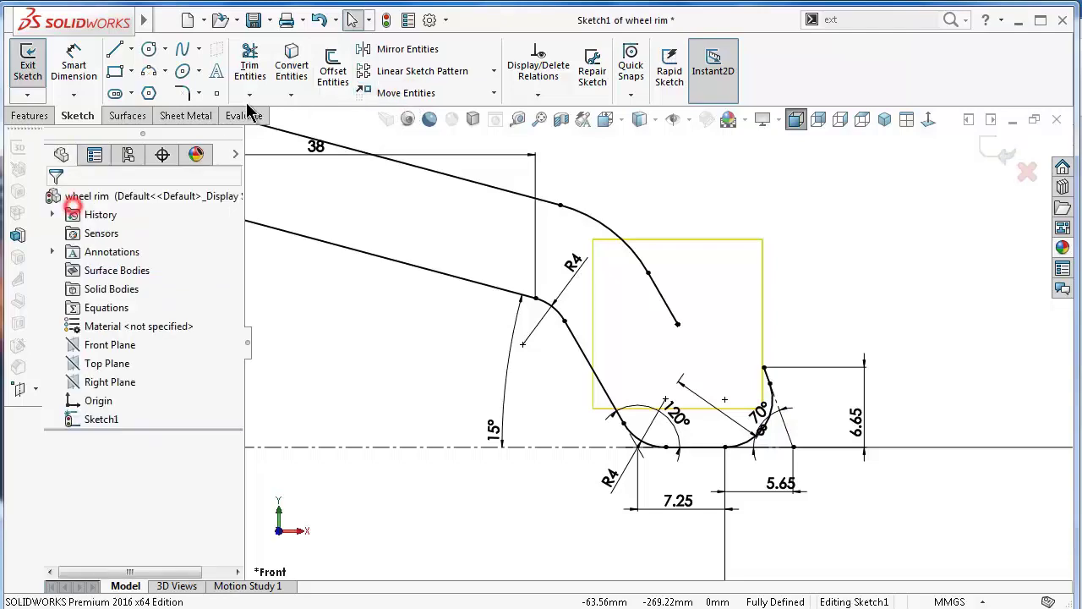
Select the R1.50 arc, its short line, the R6 arc and the upper diagonal for mirroring.
click(391, 57)
scroll(305, 328, up, 2)
scroll(313, 347, up, 2)
scroll(324, 364, up, 2)
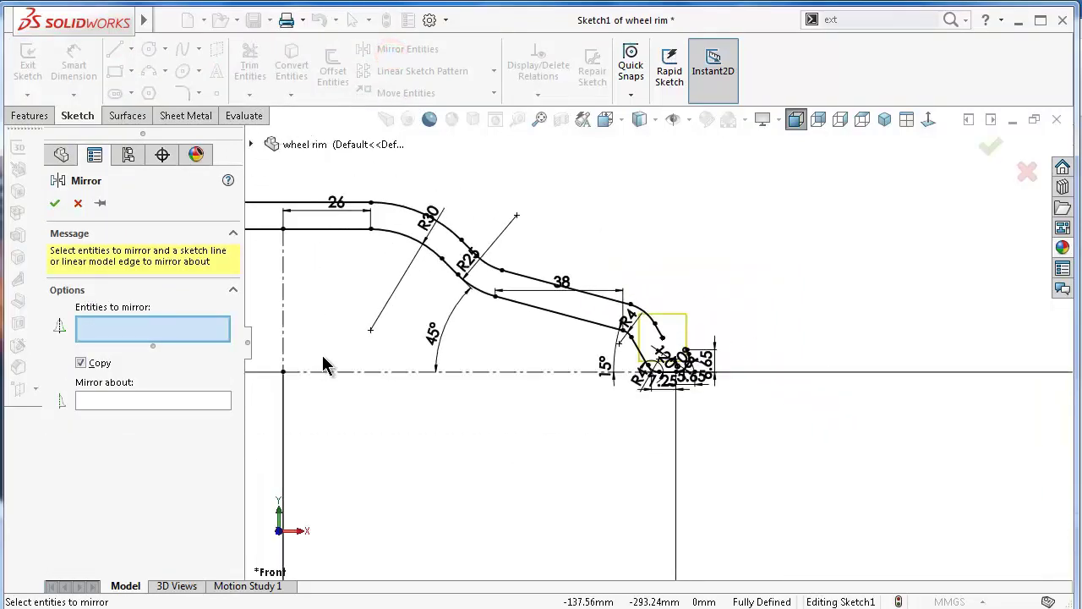
scroll(330, 355, up, 2)
scroll(334, 350, up, 2)
scroll(347, 361, up, 2)
scroll(408, 360, down, 6)
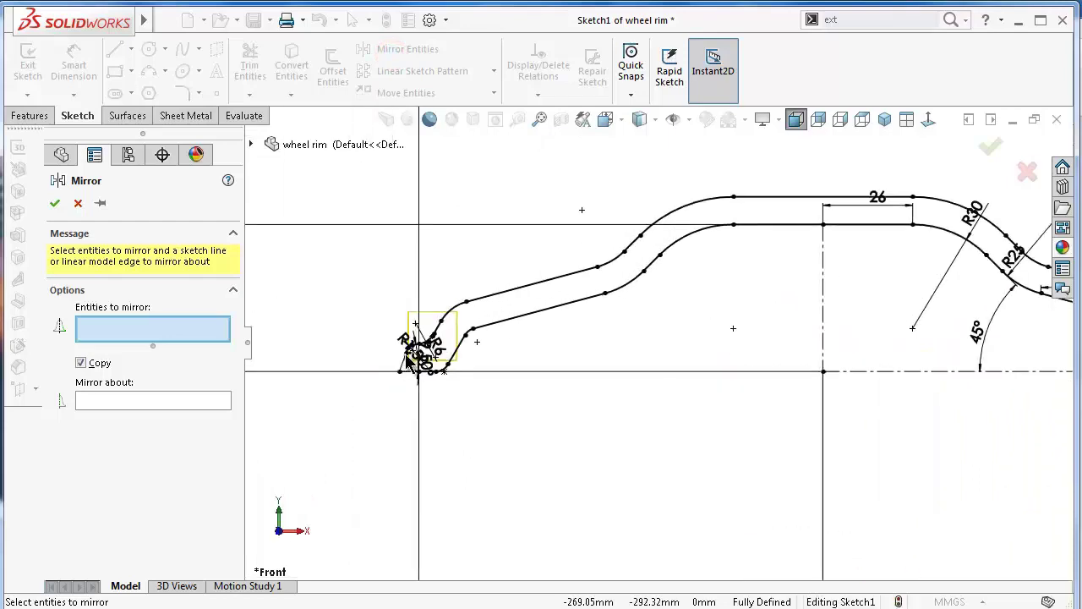
scroll(408, 360, down, 2)
scroll(479, 339, down, 2)
scroll(495, 338, down, 2)
scroll(511, 342, down, 2)
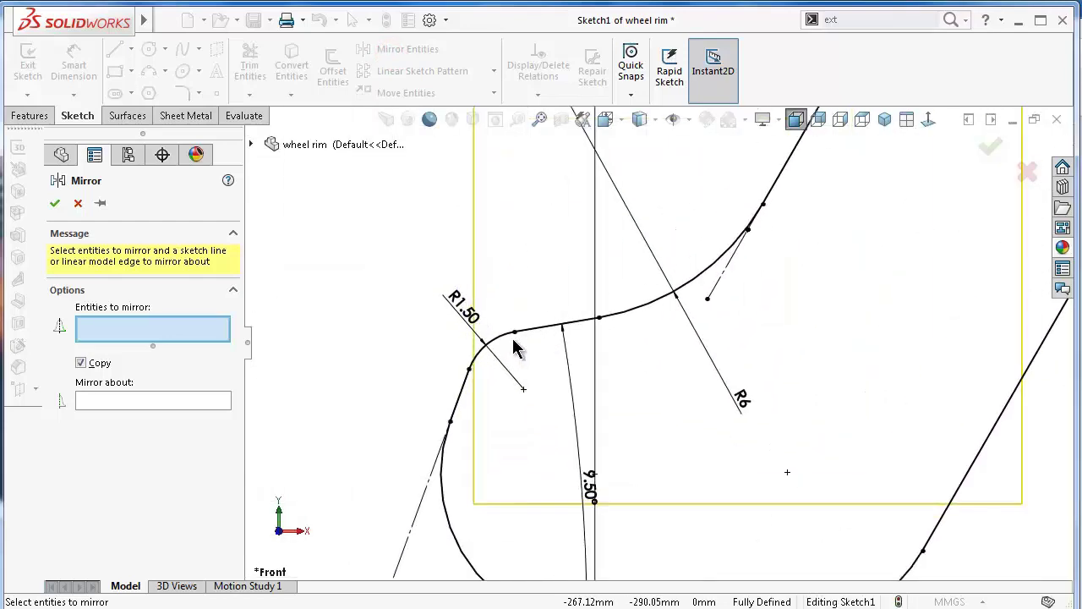
scroll(517, 350, up, 2)
scroll(541, 365, up, 2)
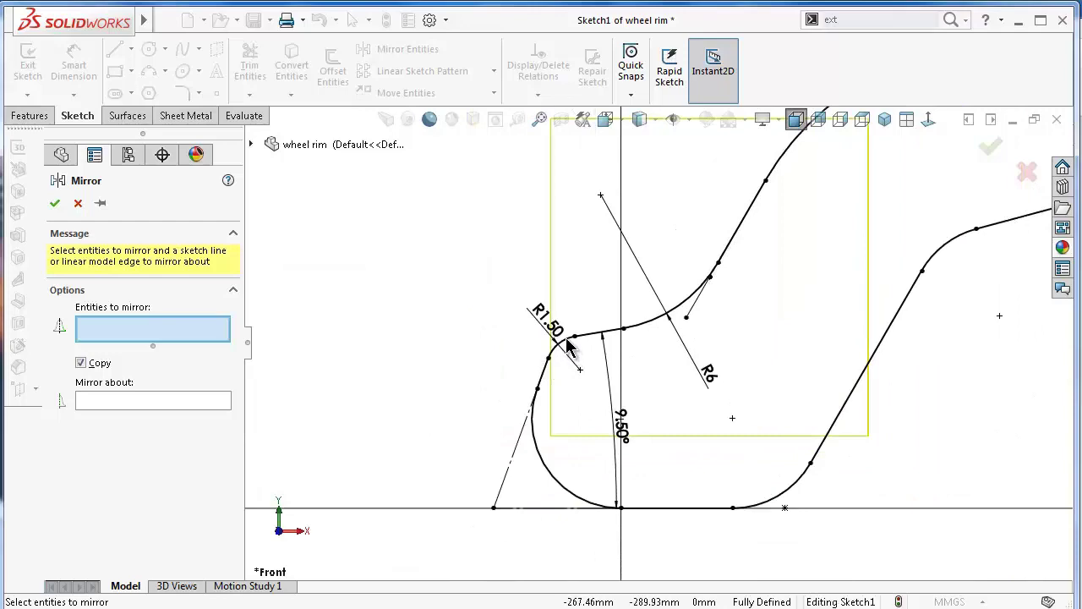
scroll(714, 390, up, 2)
scroll(813, 410, up, 2)
scroll(850, 392, up, 2)
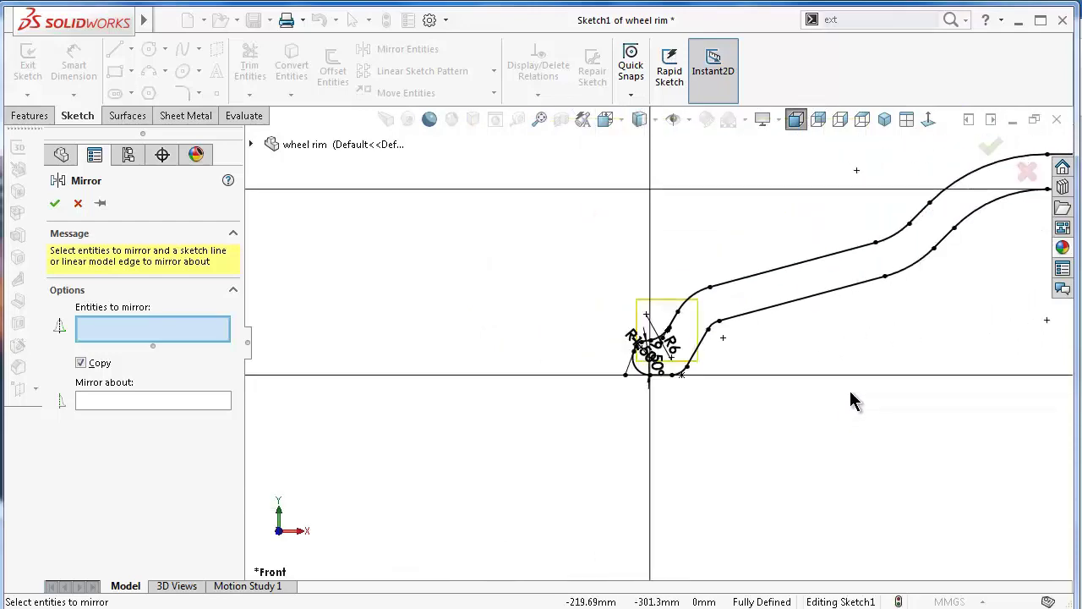
scroll(879, 390, up, 2)
scroll(939, 364, up, 2)
scroll(961, 341, down, 2)
scroll(964, 358, down, 2)
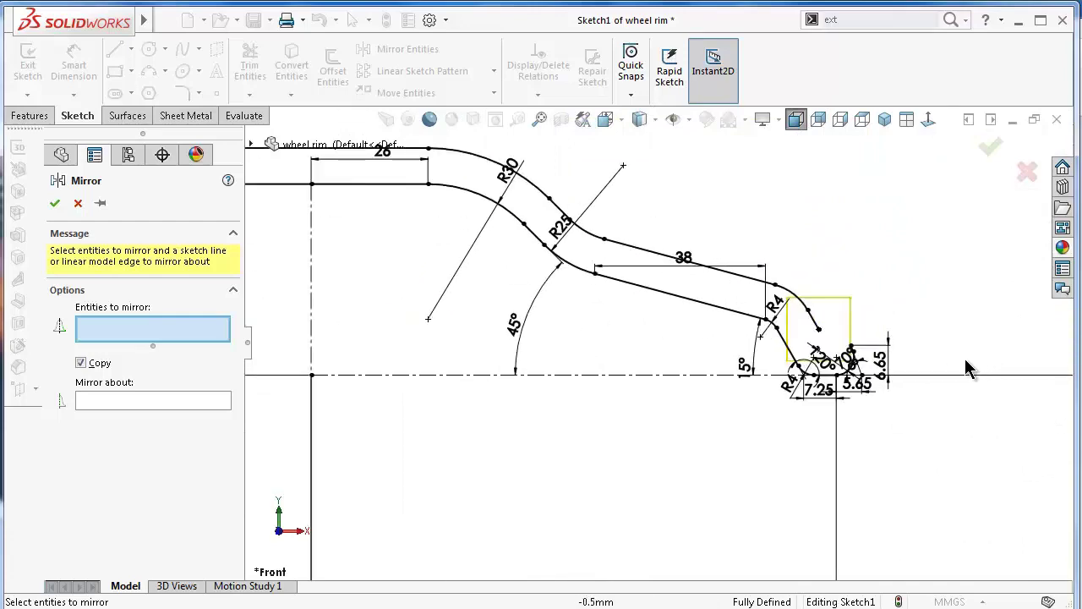
scroll(965, 359, down, 2)
scroll(701, 332, up, 2)
scroll(453, 311, up, 2)
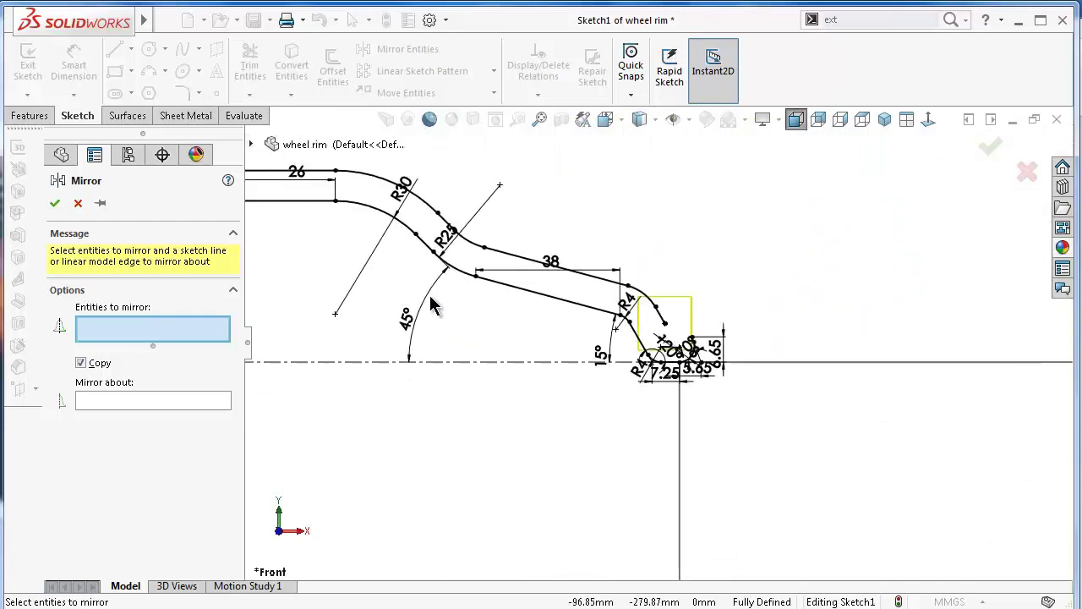
scroll(437, 308, up, 2)
scroll(385, 304, down, 2)
scroll(370, 382, down, 2)
scroll(389, 376, down, 2)
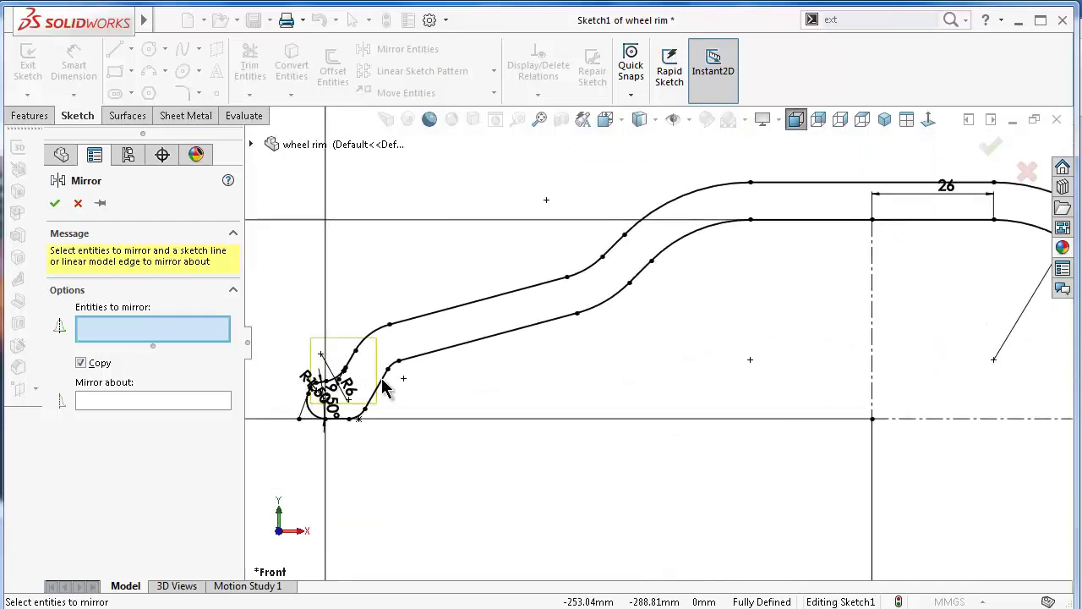
scroll(380, 376, down, 2)
scroll(383, 378, down, 1)
scroll(382, 378, down, 2)
scroll(379, 384, down, 2)
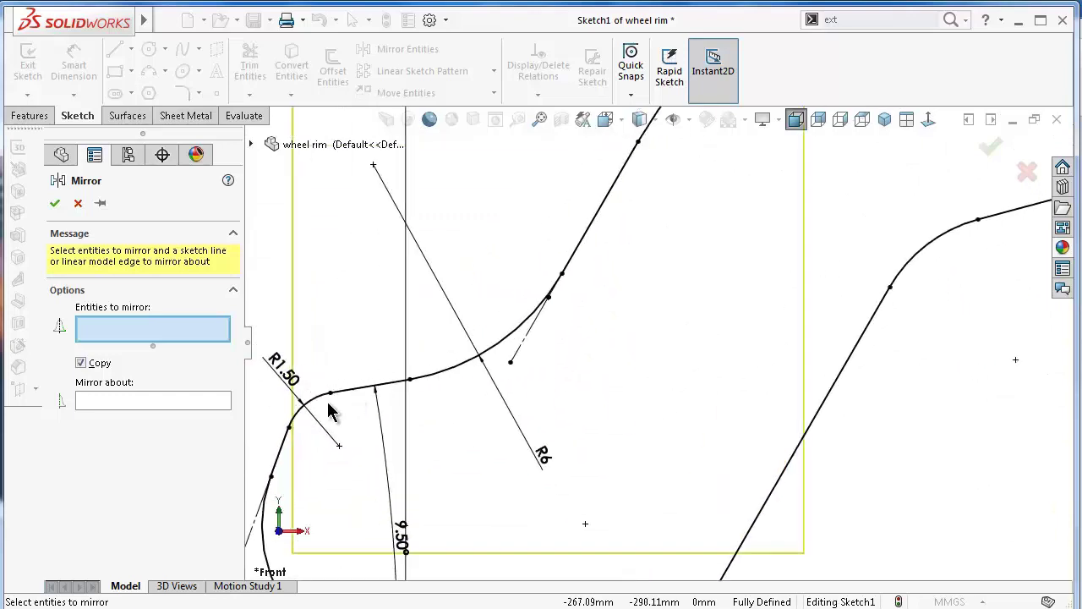
click(315, 405)
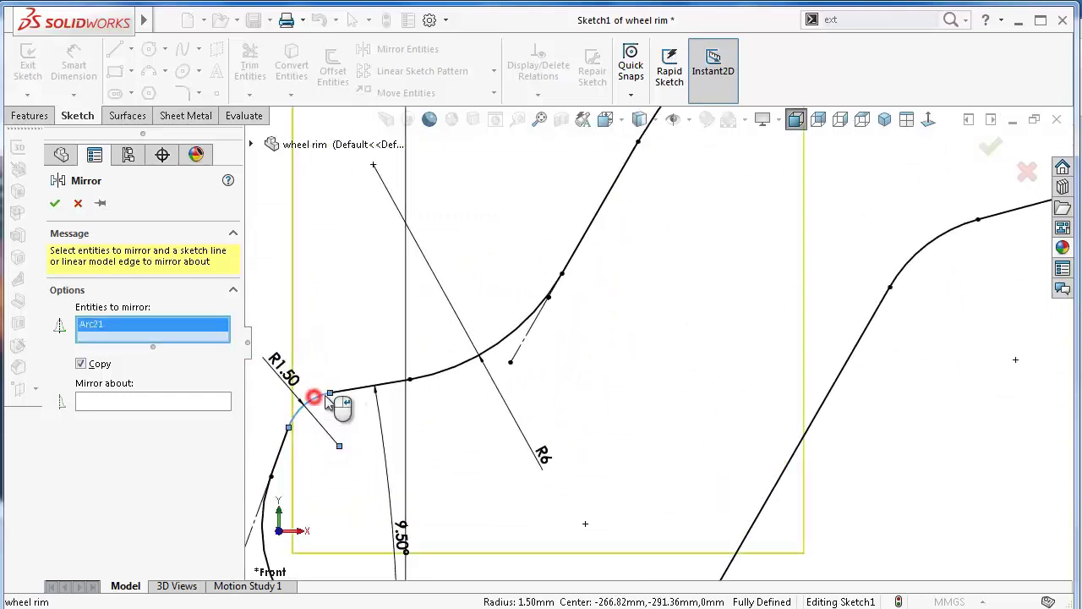
click(388, 383)
click(462, 370)
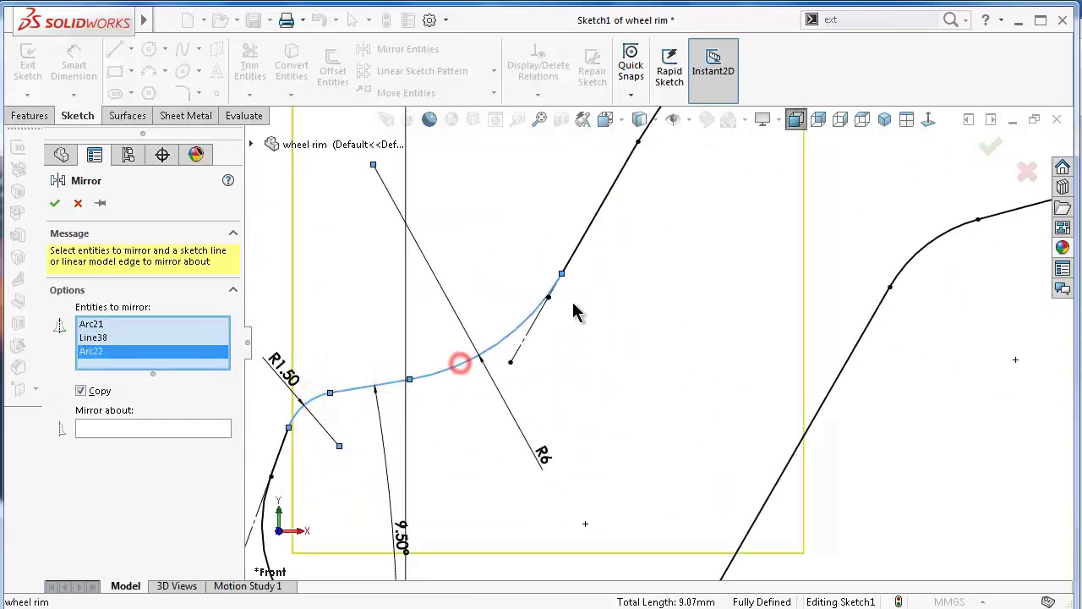
click(588, 237)
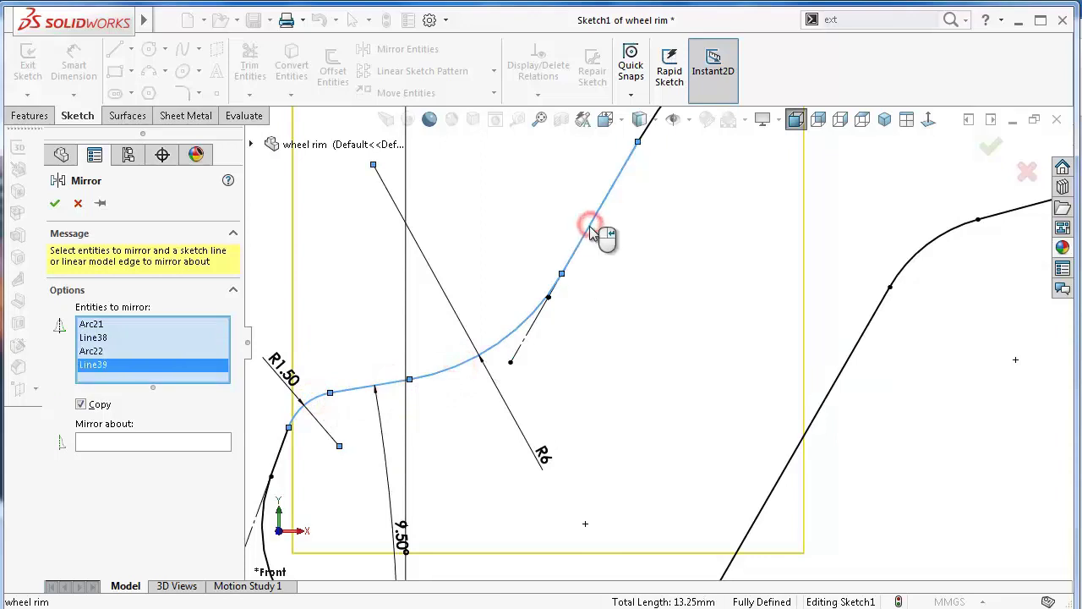
Mirror the selected curves about the vertical centerline (Line3).
click(211, 441)
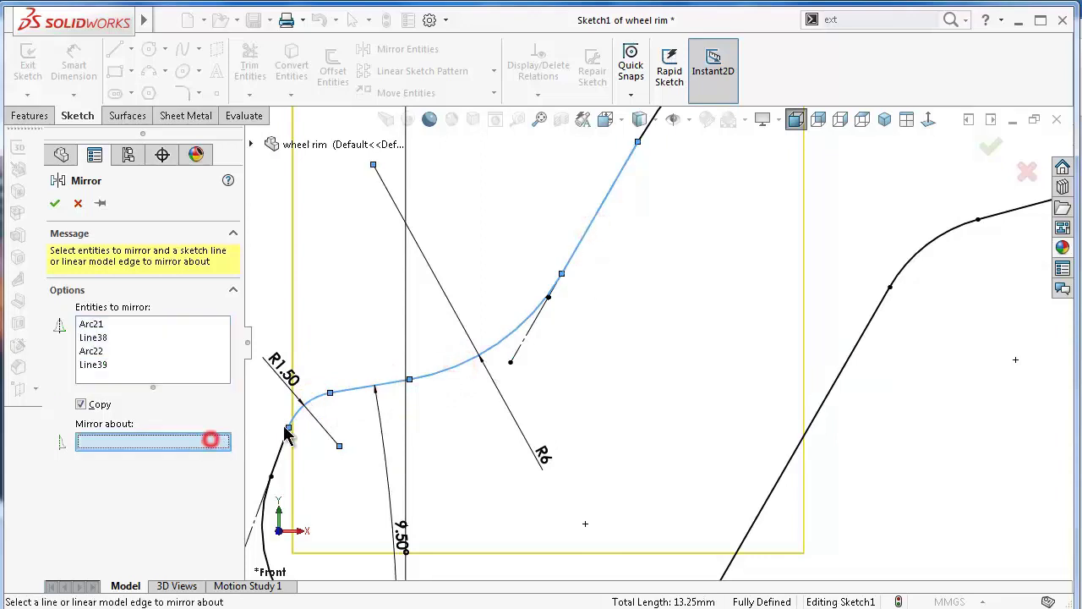
scroll(748, 471, up, 2)
scroll(811, 490, up, 2)
scroll(938, 542, up, 2)
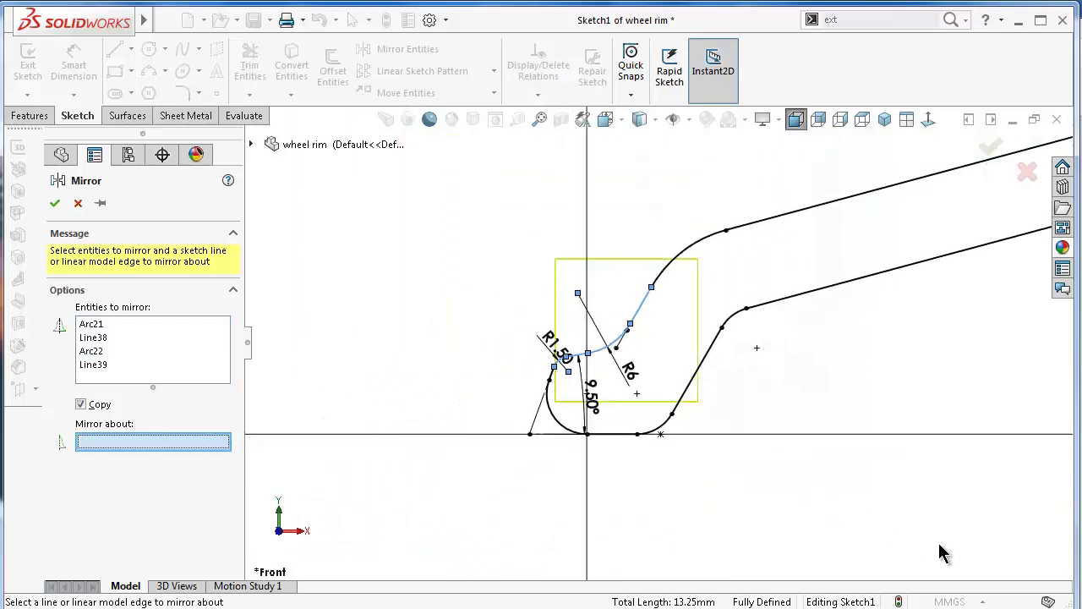
scroll(940, 541, up, 1)
scroll(945, 538, up, 1)
scroll(1006, 394, up, 1)
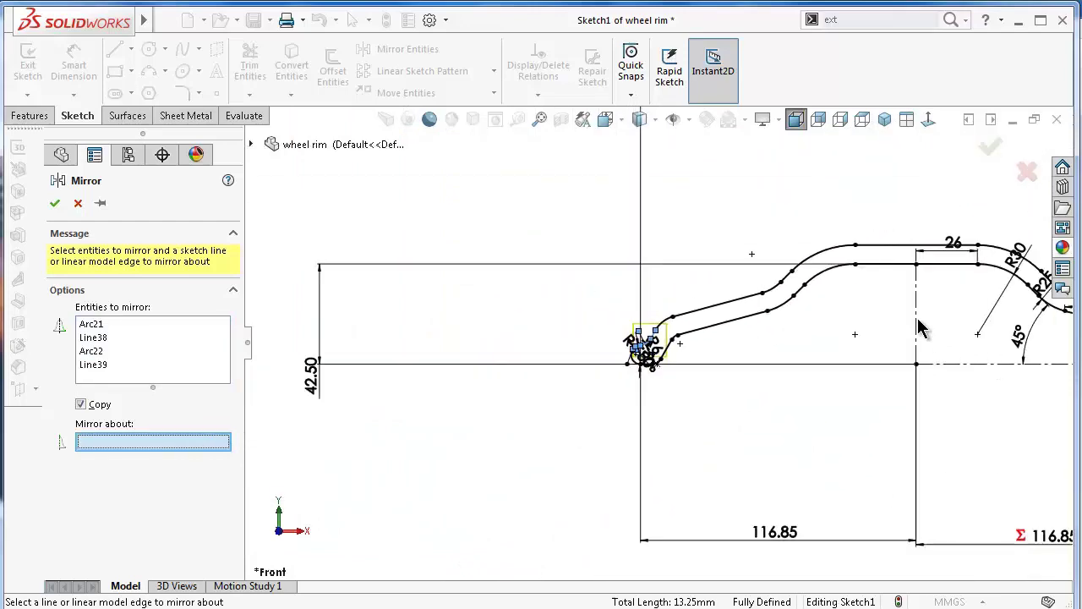
click(918, 323)
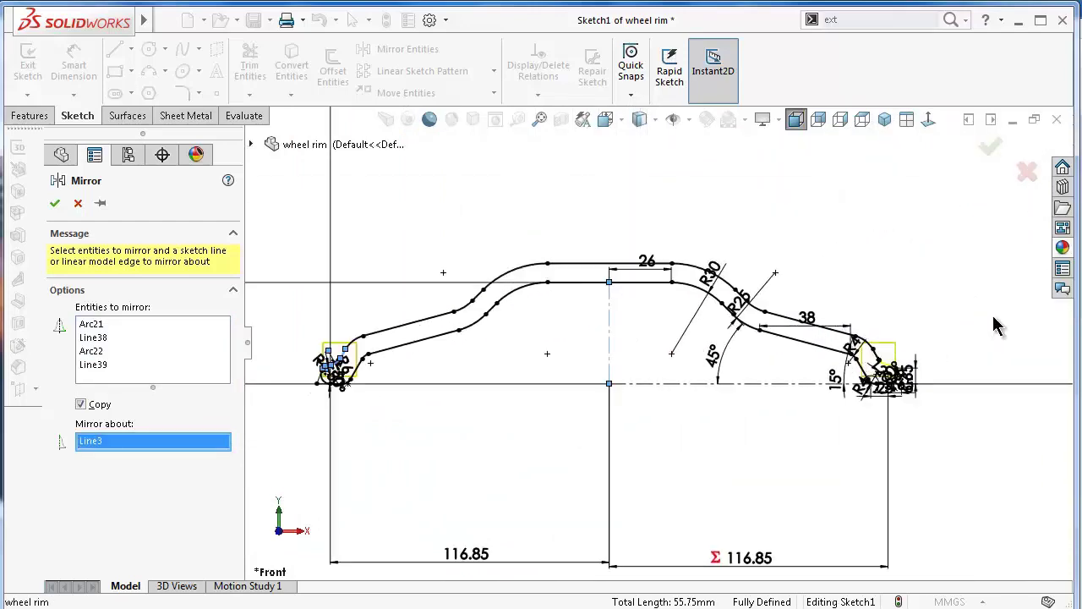
scroll(898, 328, down, 2)
scroll(897, 328, down, 2)
scroll(898, 328, down, 2)
scroll(898, 313, down, 1)
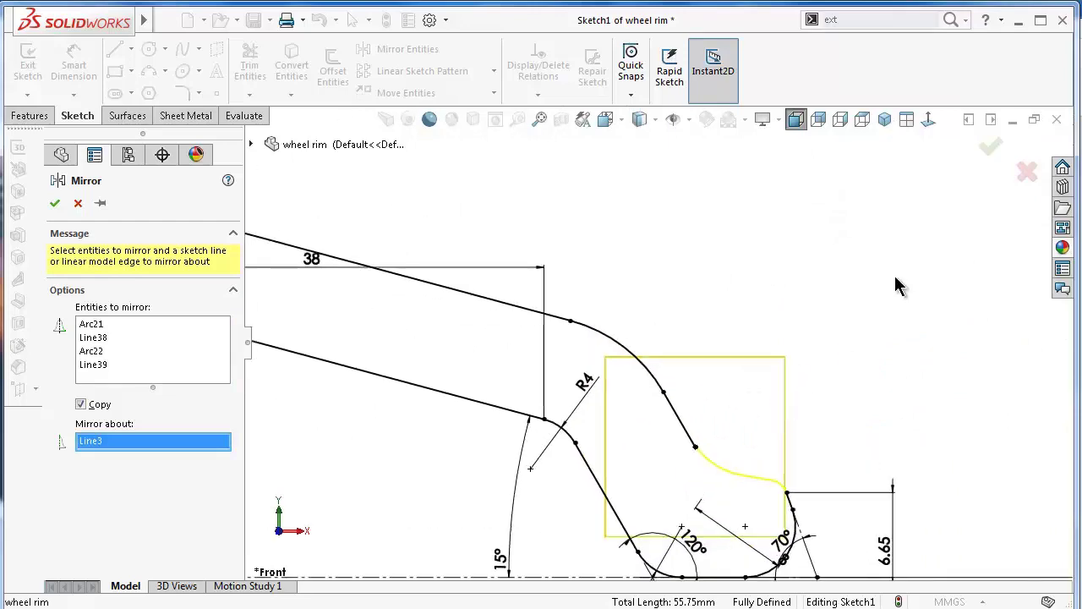
click(989, 151)
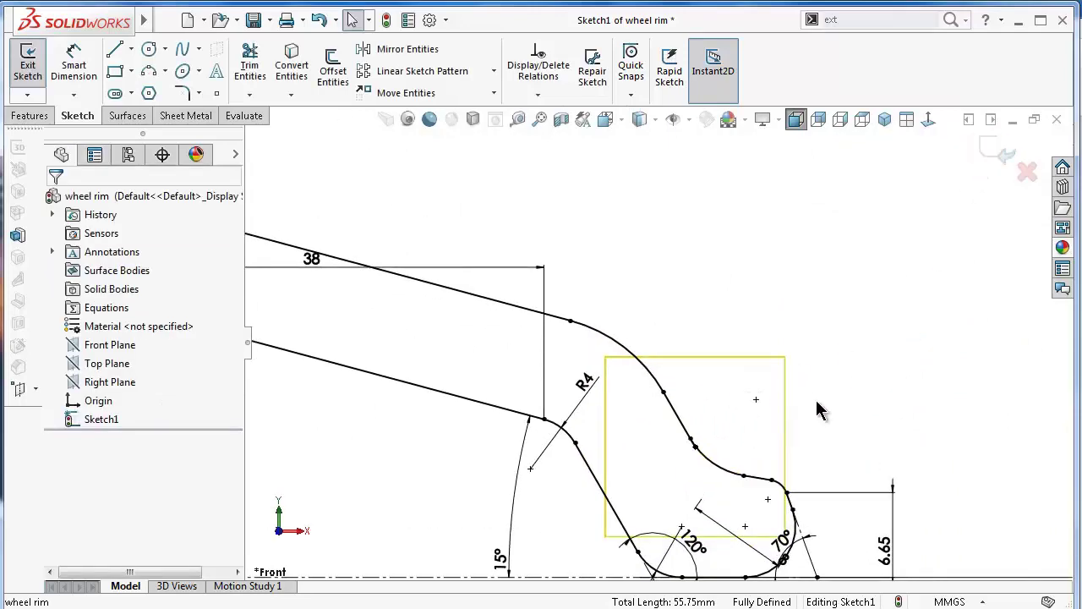
scroll(664, 442, down, 2)
scroll(669, 434, down, 2)
scroll(684, 442, up, 3)
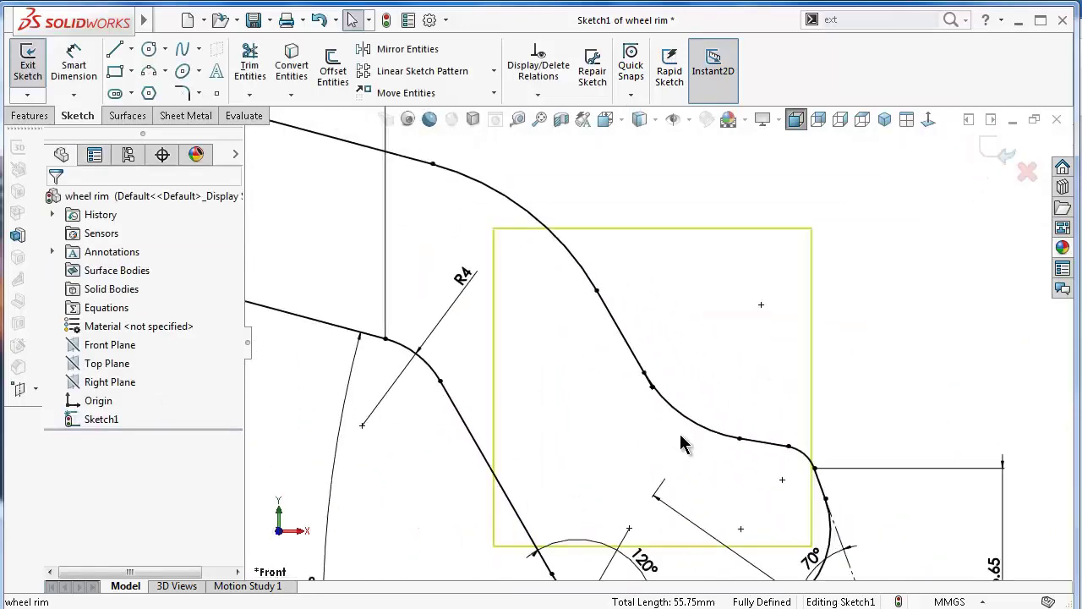
scroll(684, 442, up, 1)
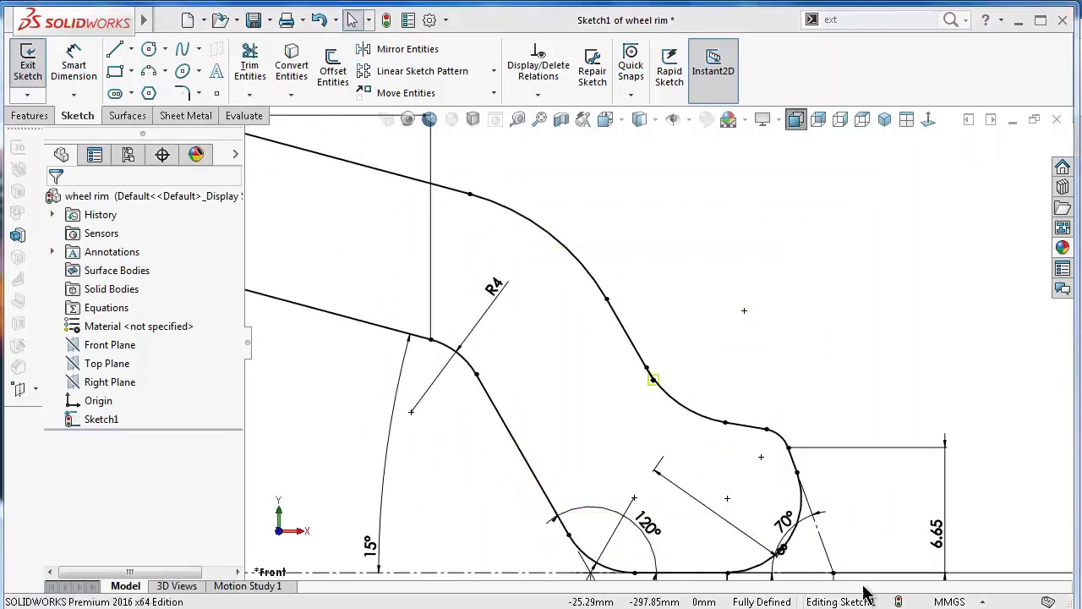
click(905, 372)
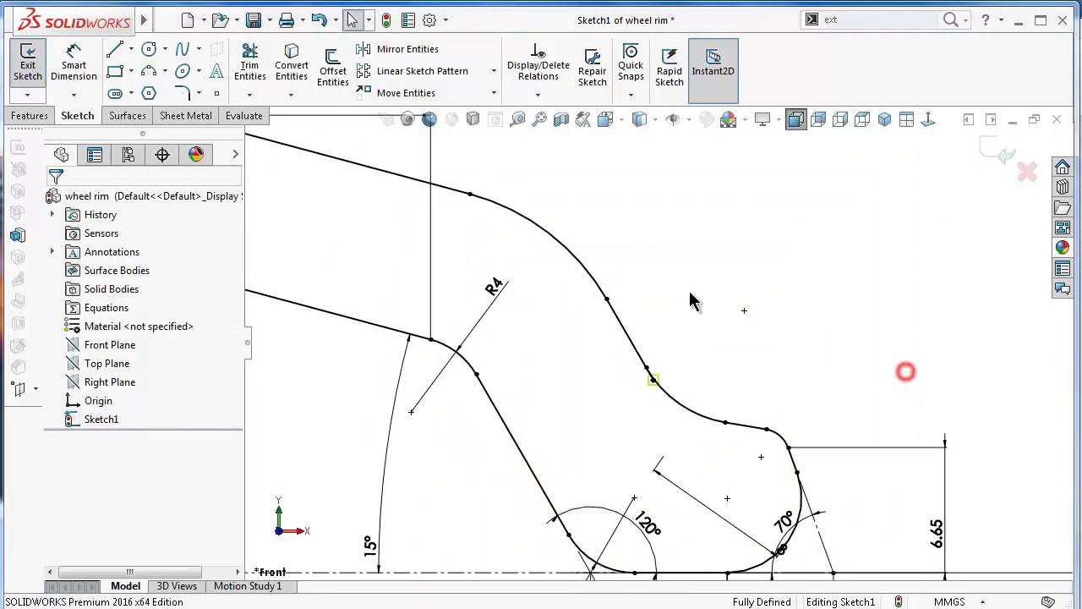
Revolve the rim profile region Blind 360° about the 265 mm centerline Line1, creating Revolve1.
click(33, 116)
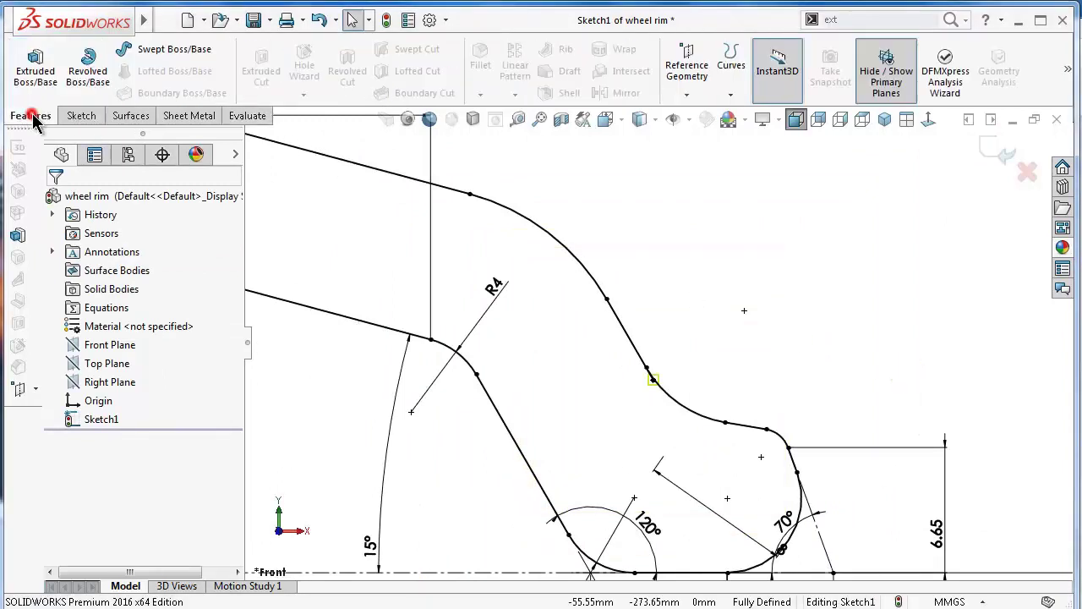
click(89, 80)
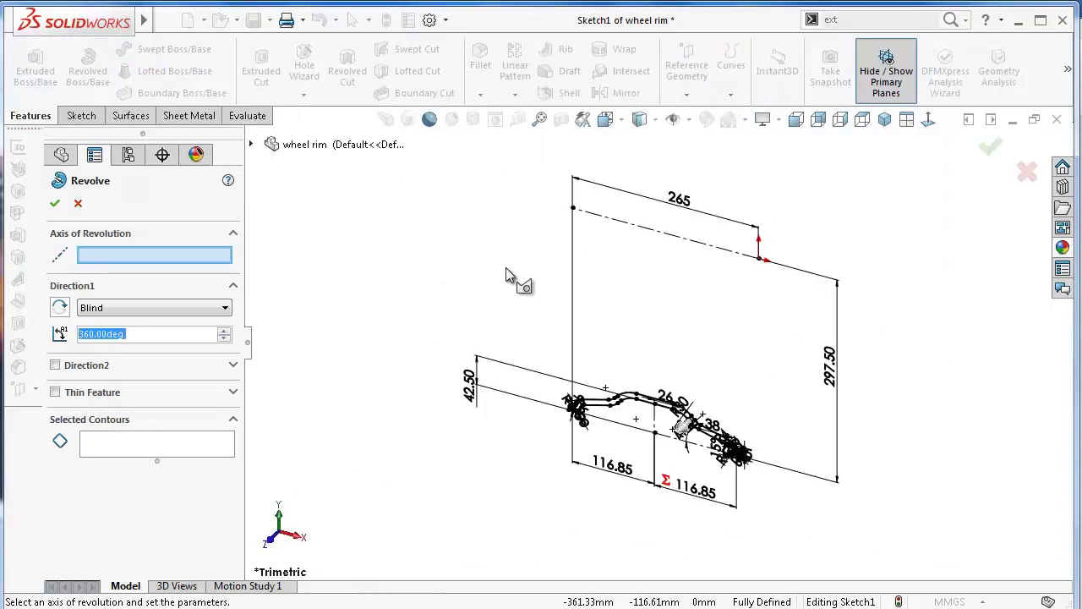
click(630, 229)
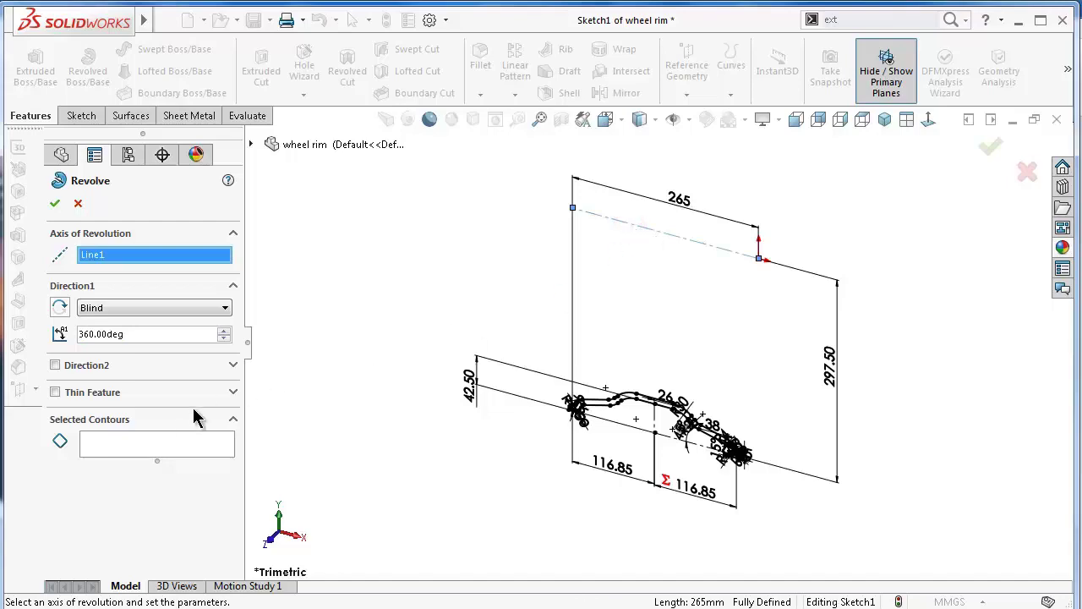
click(164, 442)
scroll(562, 435, down, 3)
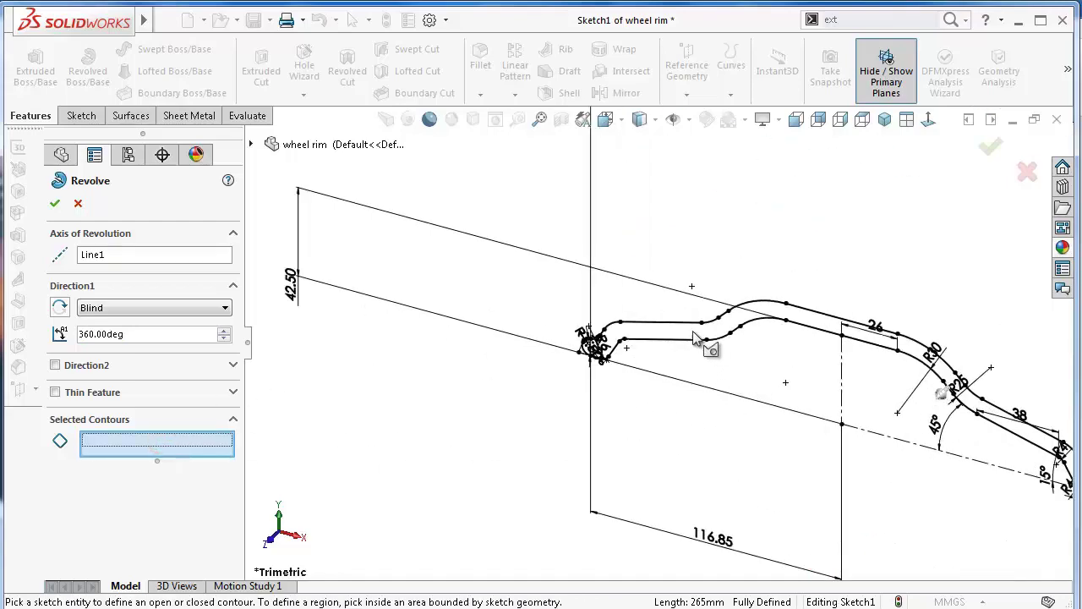
click(691, 337)
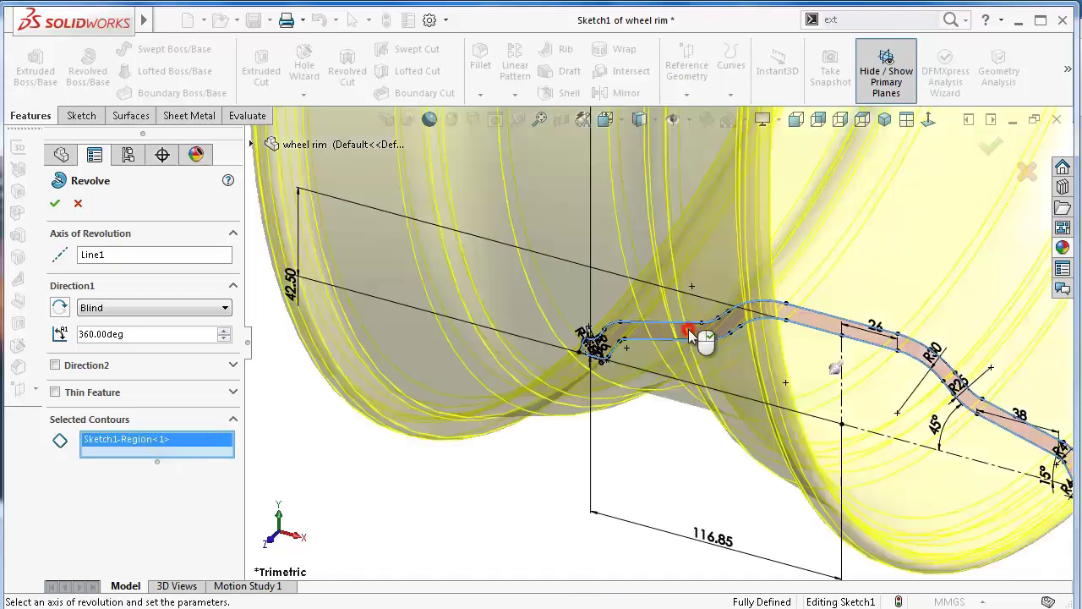
click(55, 204)
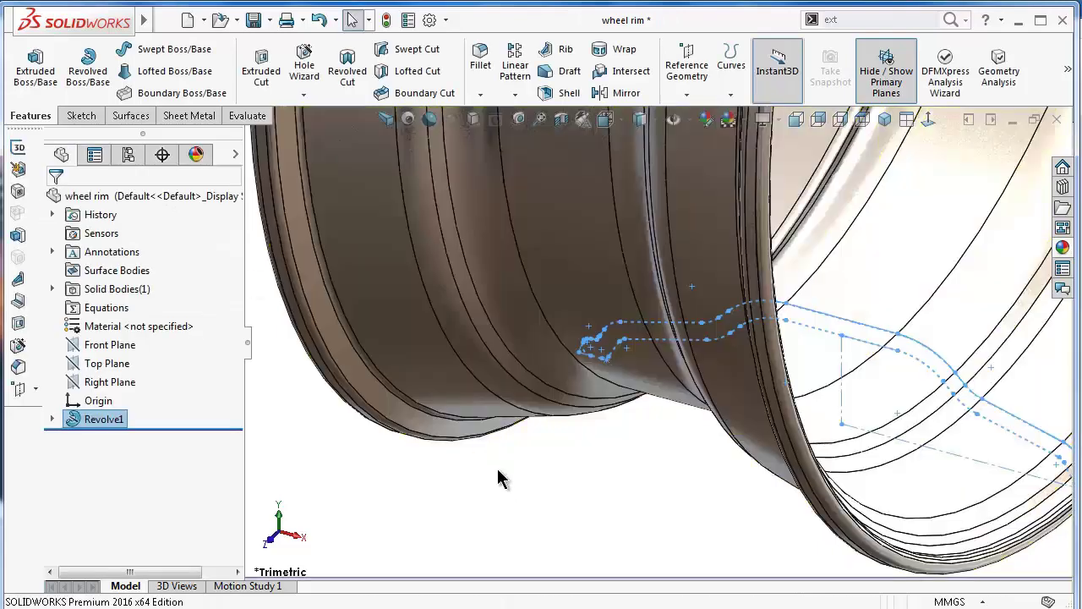
scroll(645, 499, up, 2)
scroll(681, 459, up, 2)
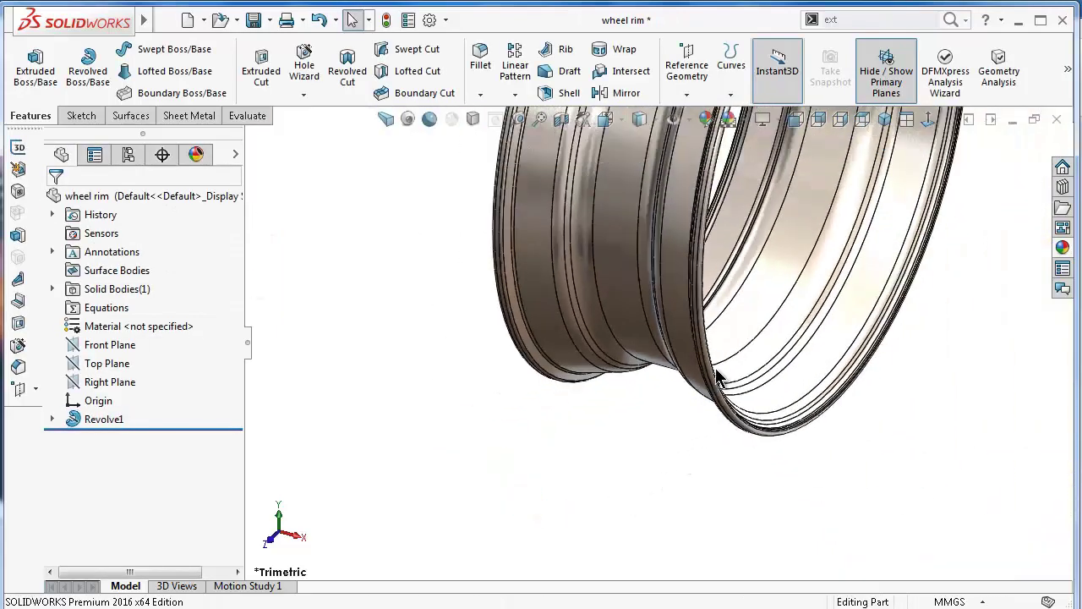
scroll(713, 442, up, 2)
middle_drag(733, 355, 761, 300)
key(ctrl+7)
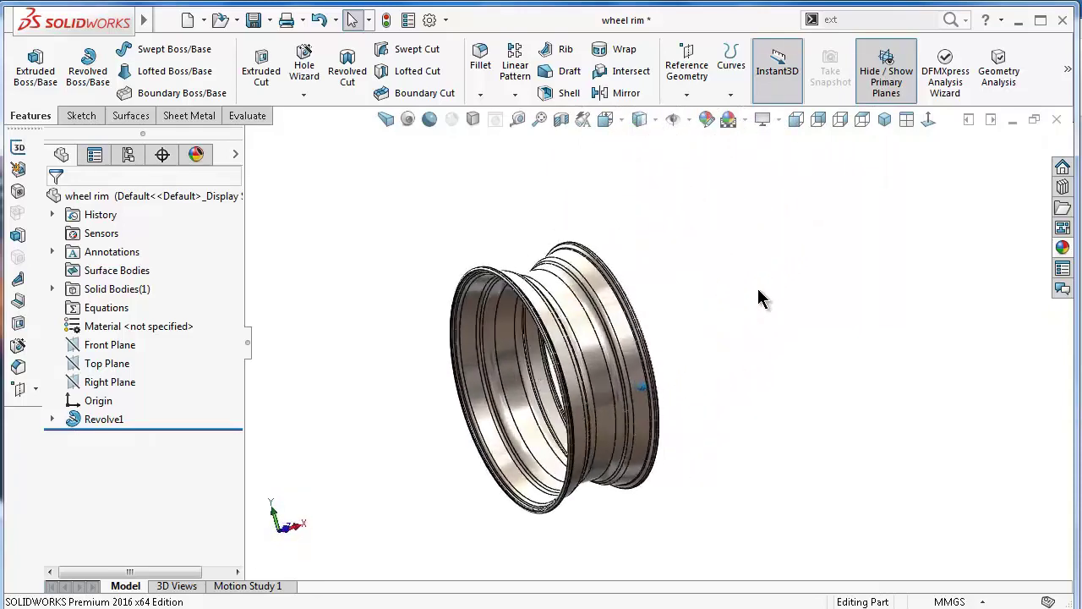
key(Left)
key(Left)
key(Left)
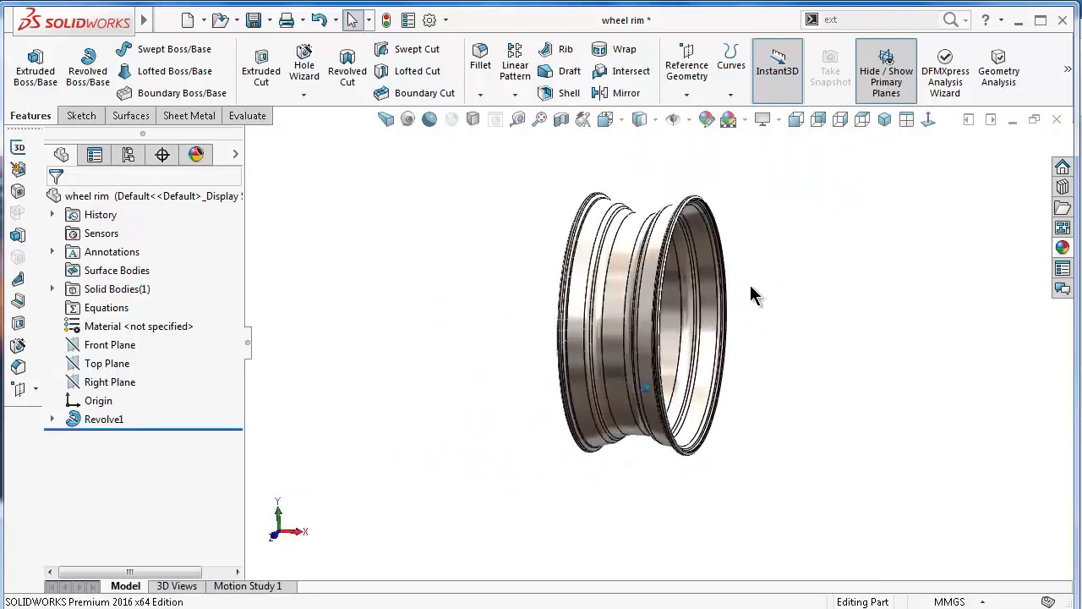
key(Left)
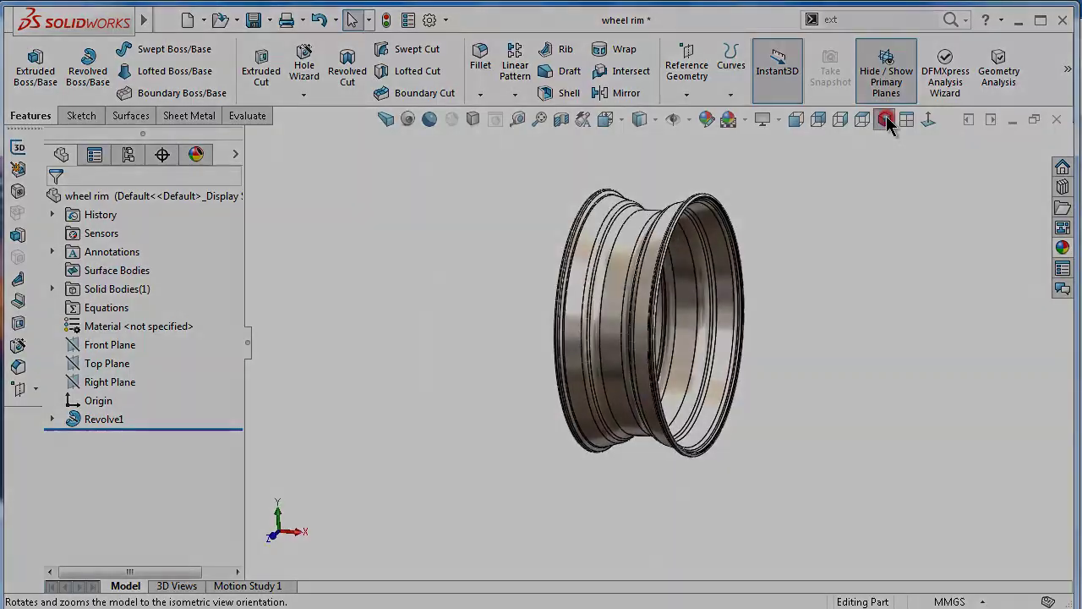
click(884, 119)
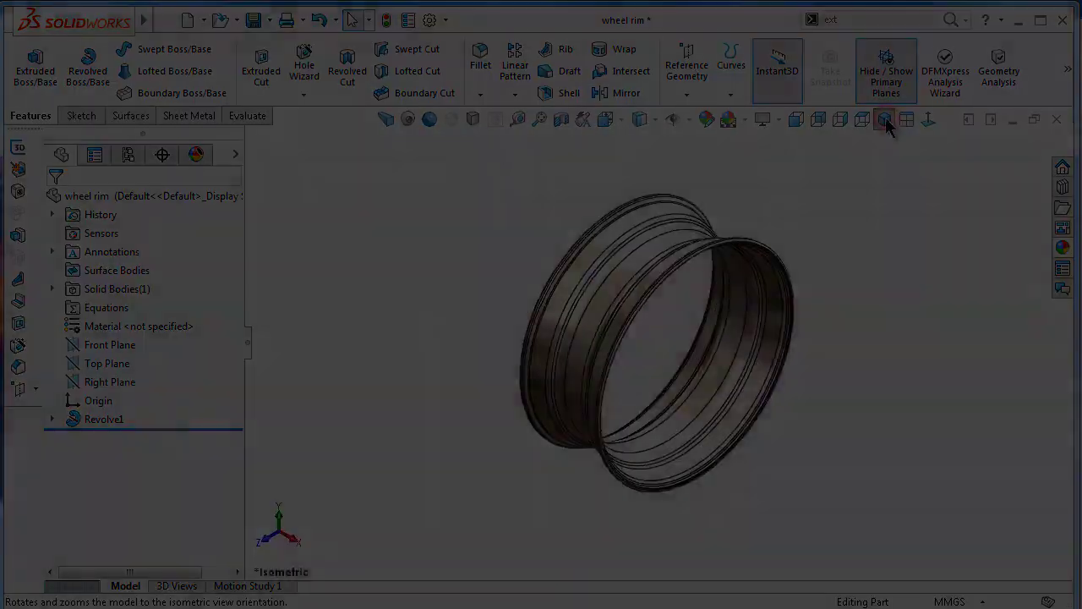
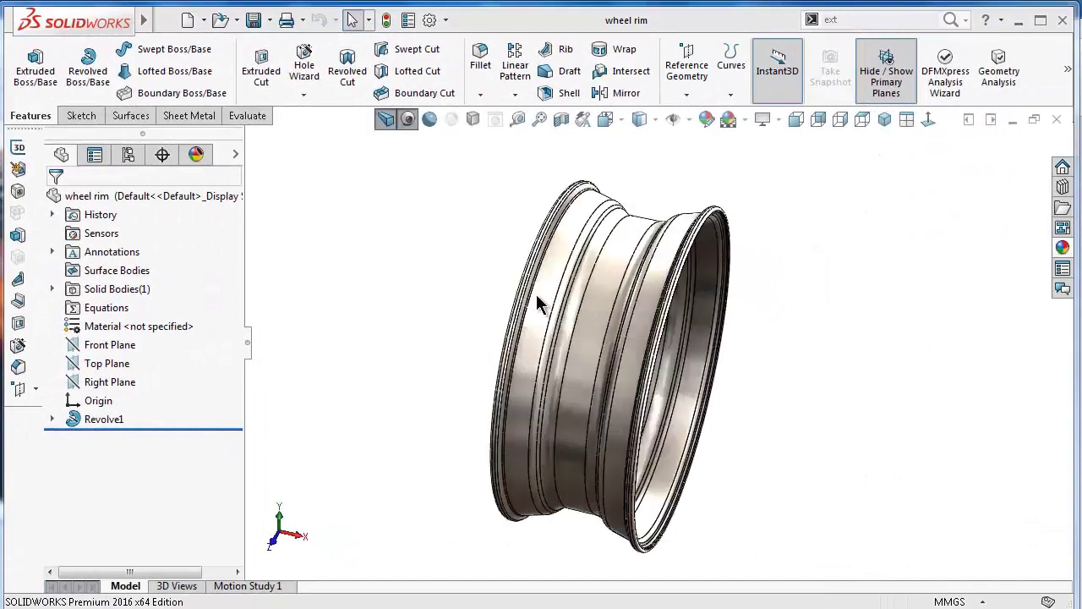
Show the rim shaded without edges and orbit it to inspect its opening and inner side.
click(429, 188)
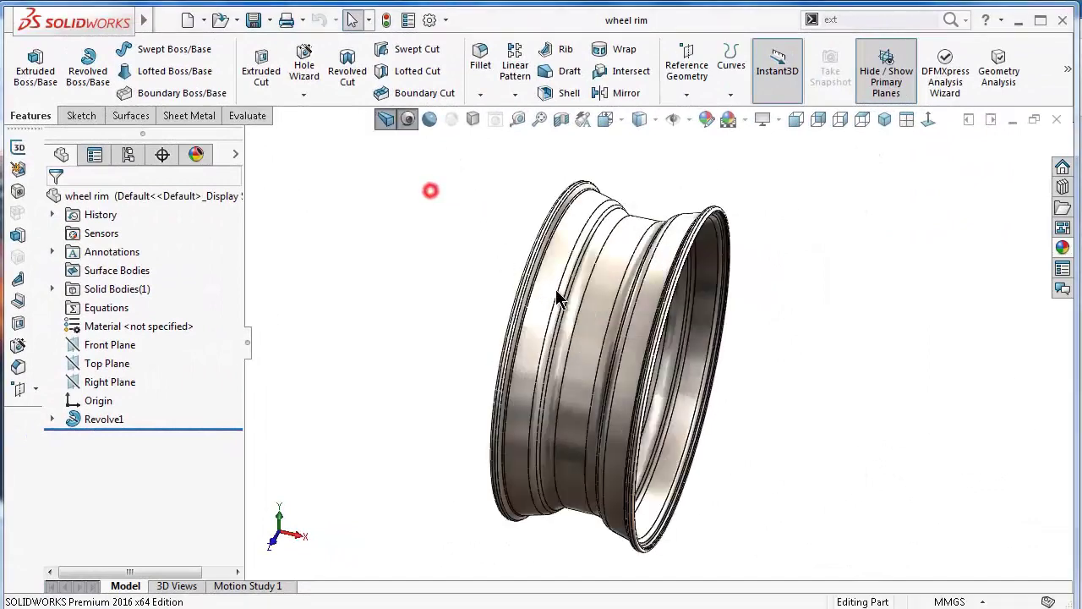
click(638, 119)
click(641, 167)
mouse_move(640, 163)
middle_down()
mouse_move(630, 212)
mouse_move(744, 448)
middle_up()
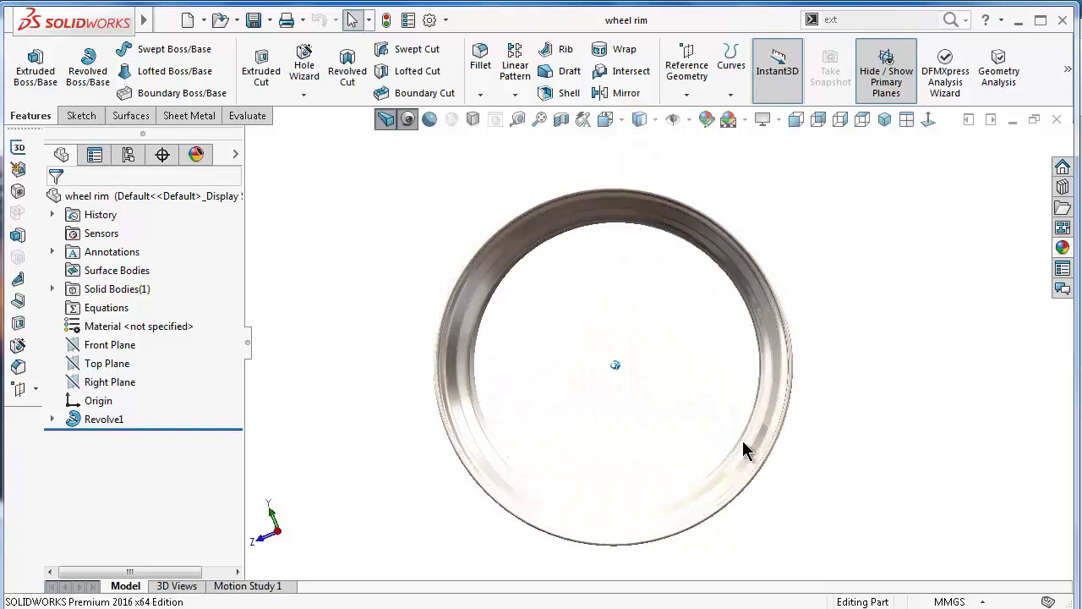
key(Right)
key(Right)
key(Right)
key(Right)
key(Right)
key(Right)
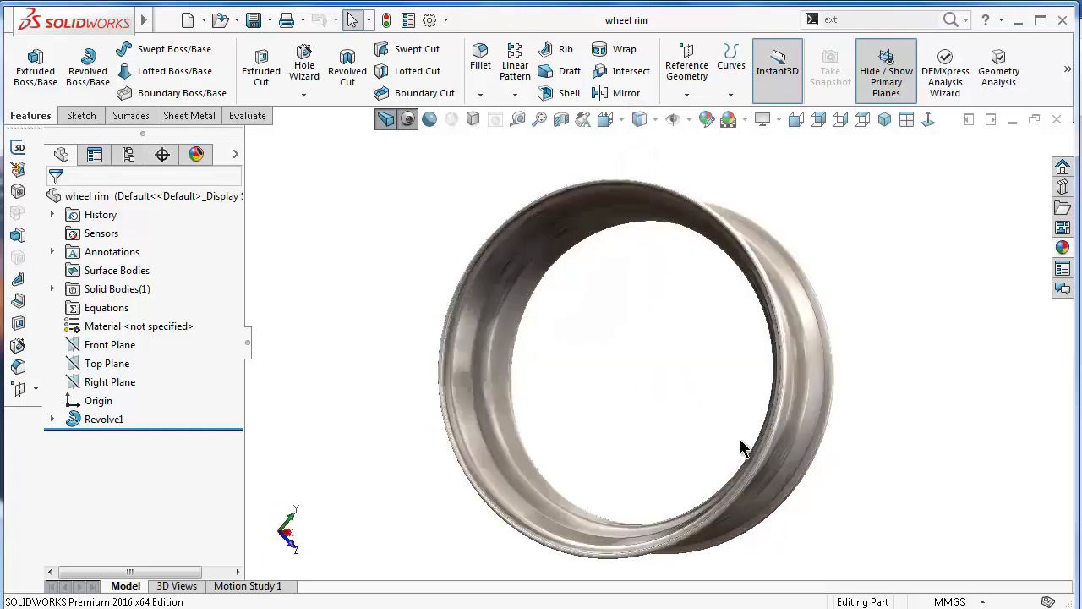
key(Right)
key(Right)
middle_drag(738, 448, 732, 457)
middle_drag(635, 369, 881, 448)
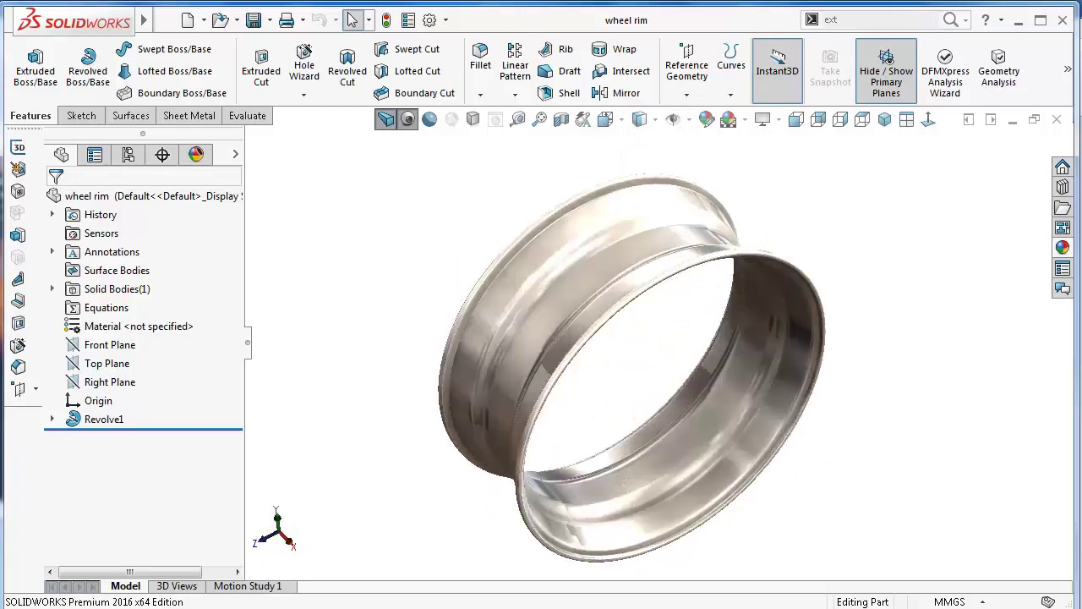
key(Right)
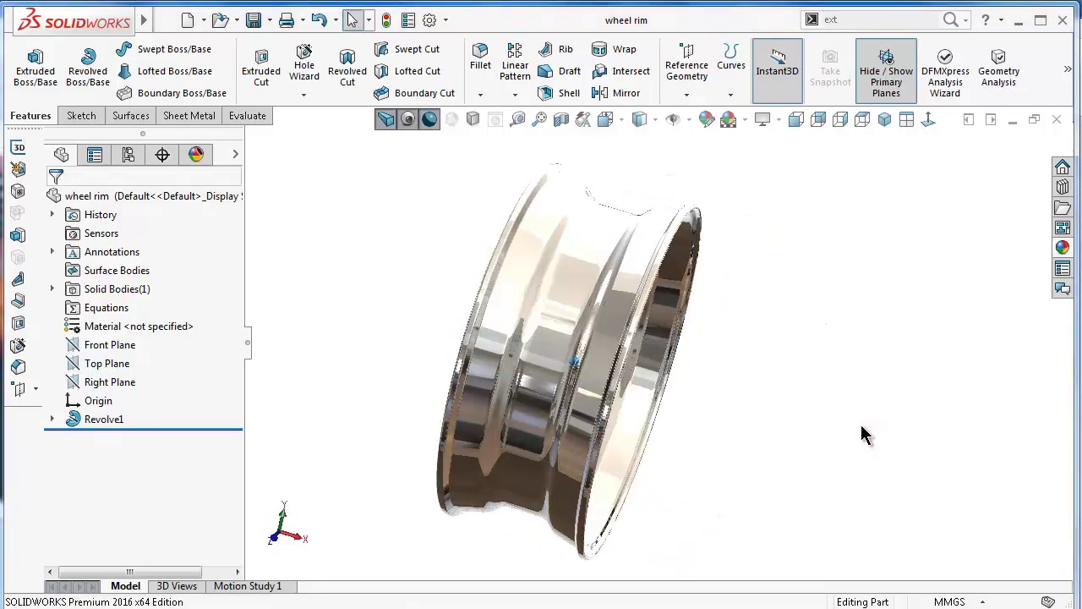
key(Right)
key(Right)
key(Right)
key(Right)
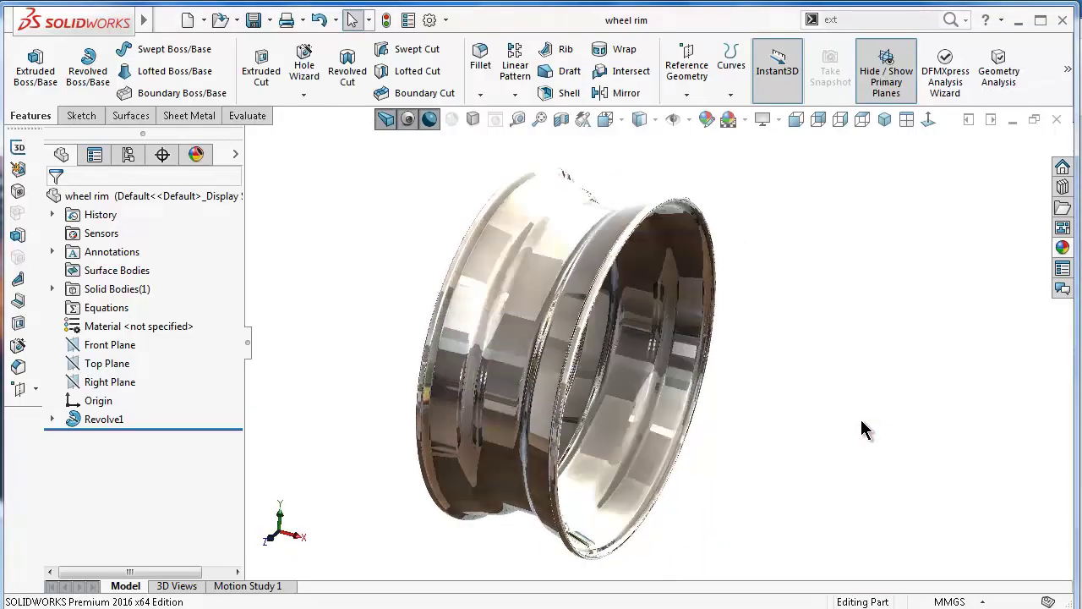
key(Right)
key(Right)
key(Right)
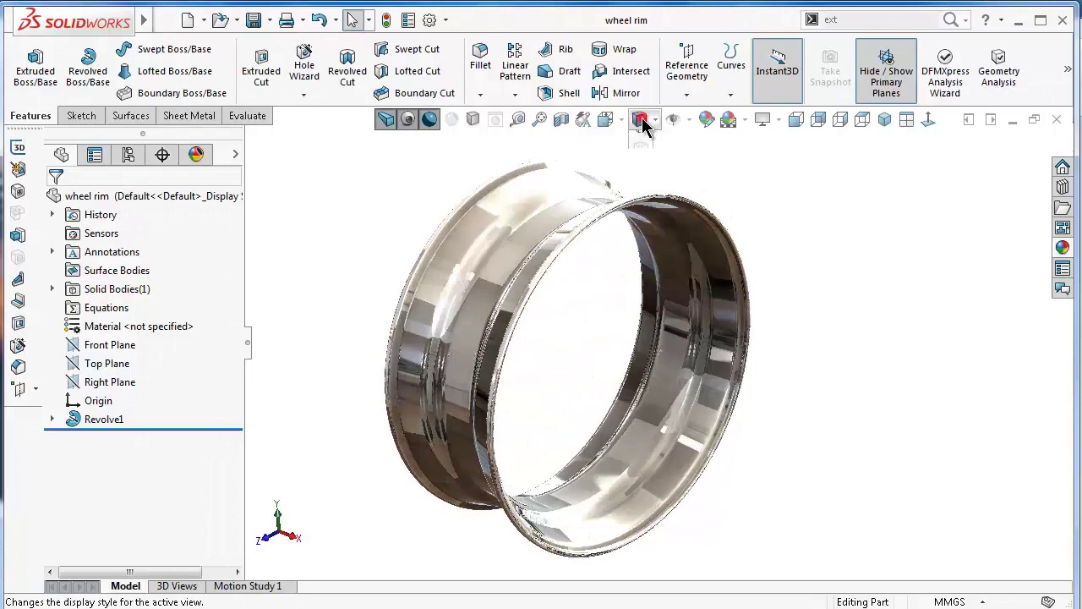
Switch the rim to shaded with edges and cartoon, then return to isometric view.
click(640, 119)
click(642, 145)
middle_drag(714, 194, 434, 167)
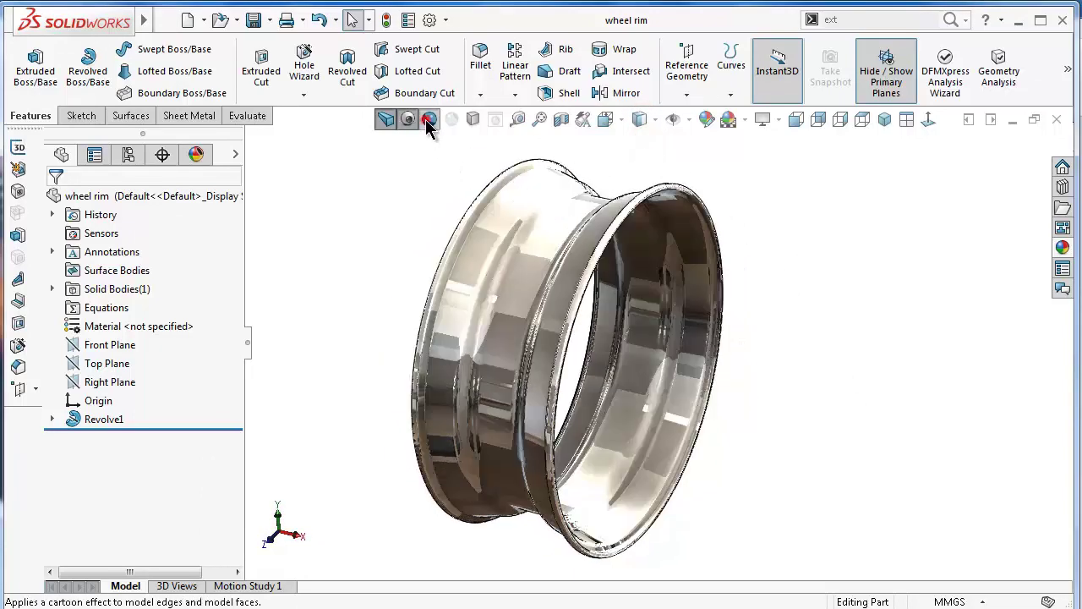
click(425, 119)
mouse_move(447, 195)
middle_down()
mouse_move(550, 350)
mouse_move(584, 379)
middle_up()
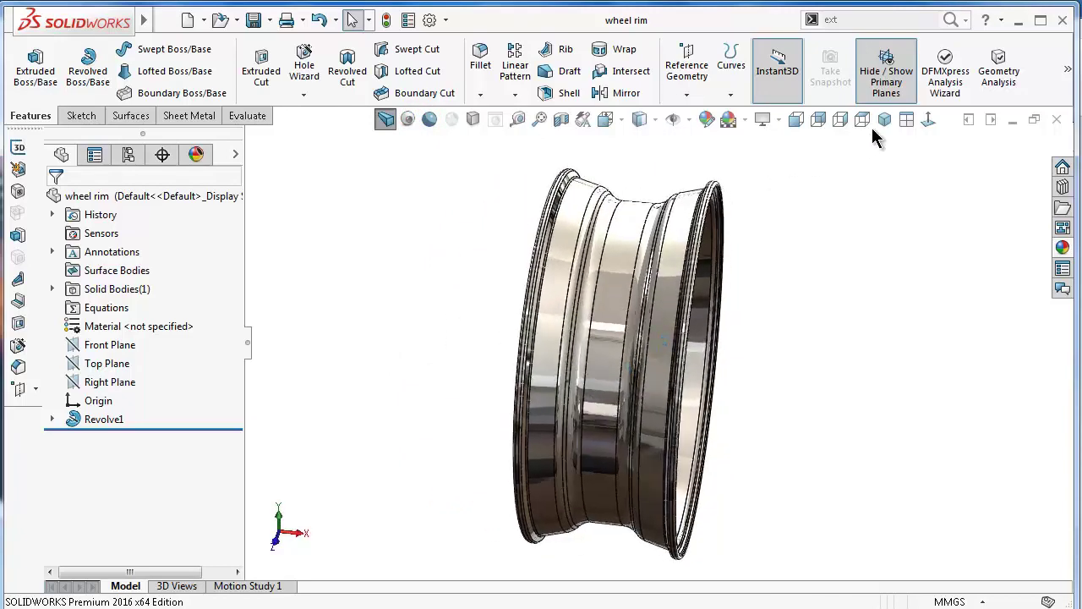
click(884, 119)
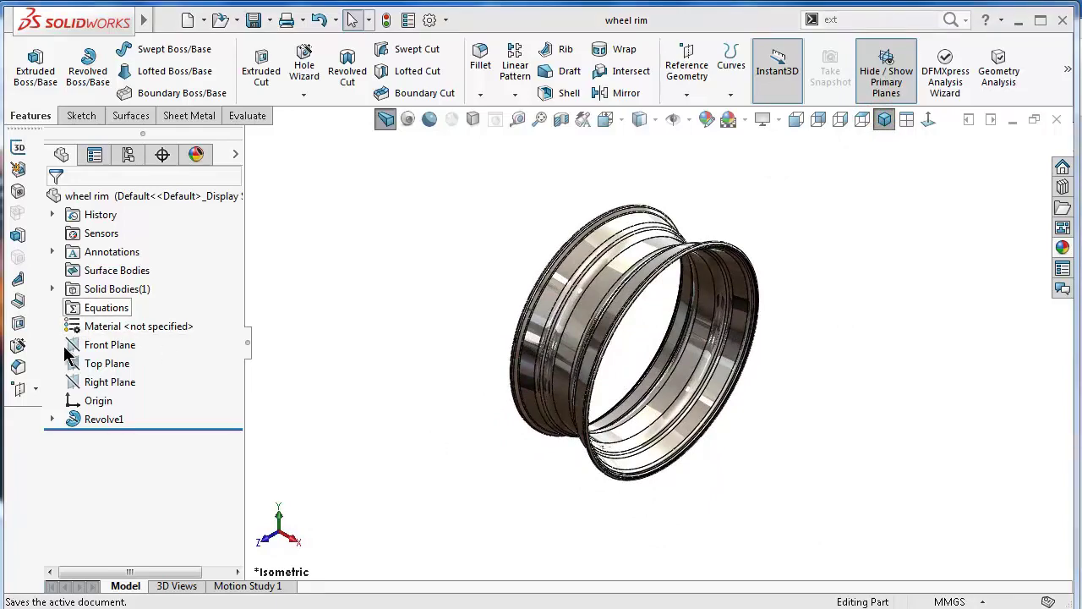
Show Sketch1 under Revolve1 and start a new sketch on the Front Plane.
click(53, 420)
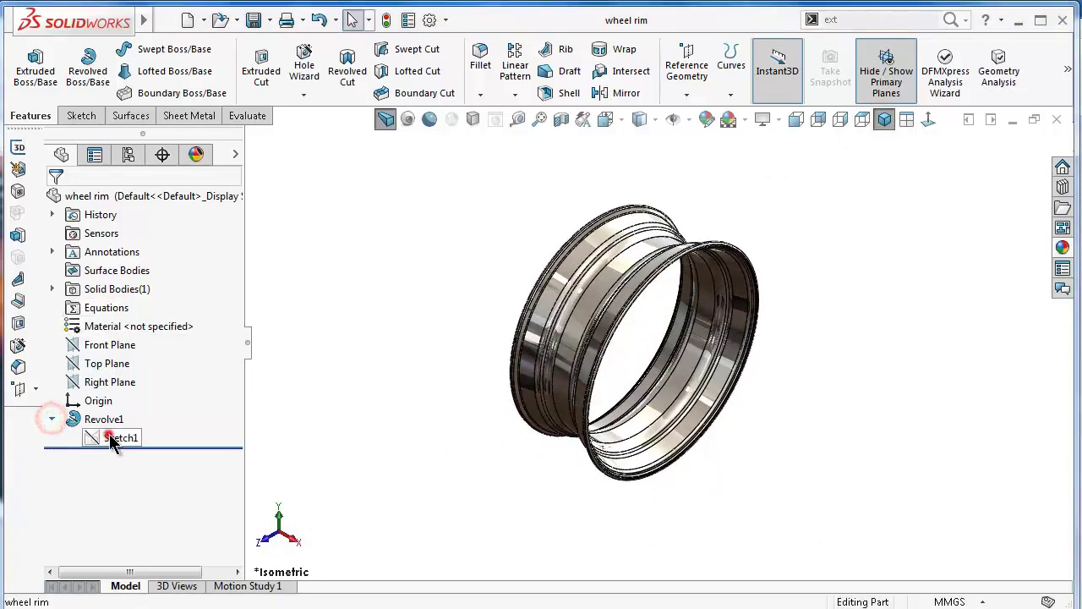
click(110, 436)
click(122, 408)
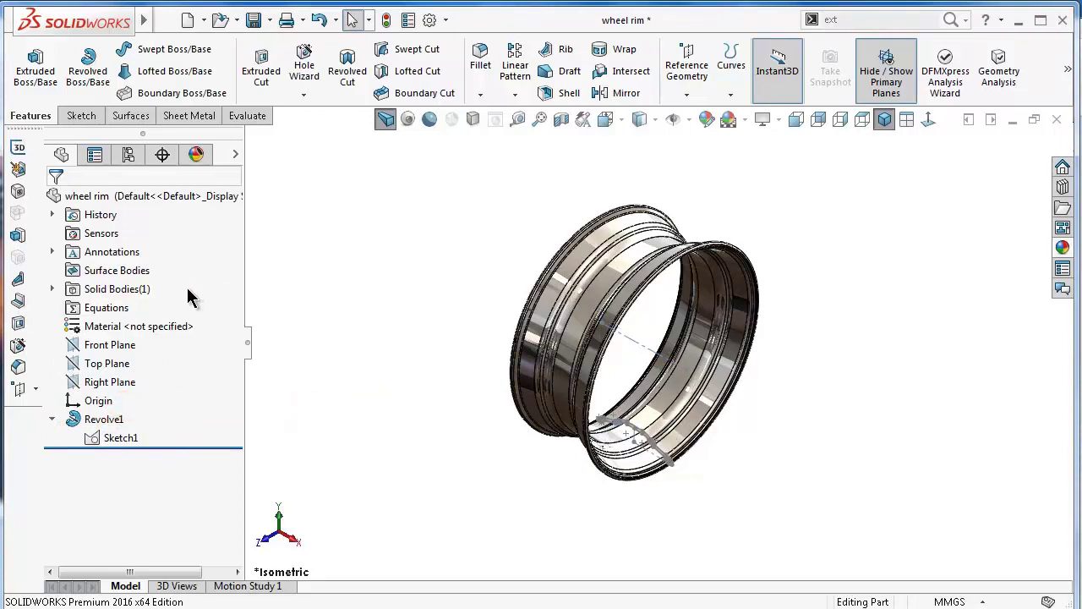
click(118, 345)
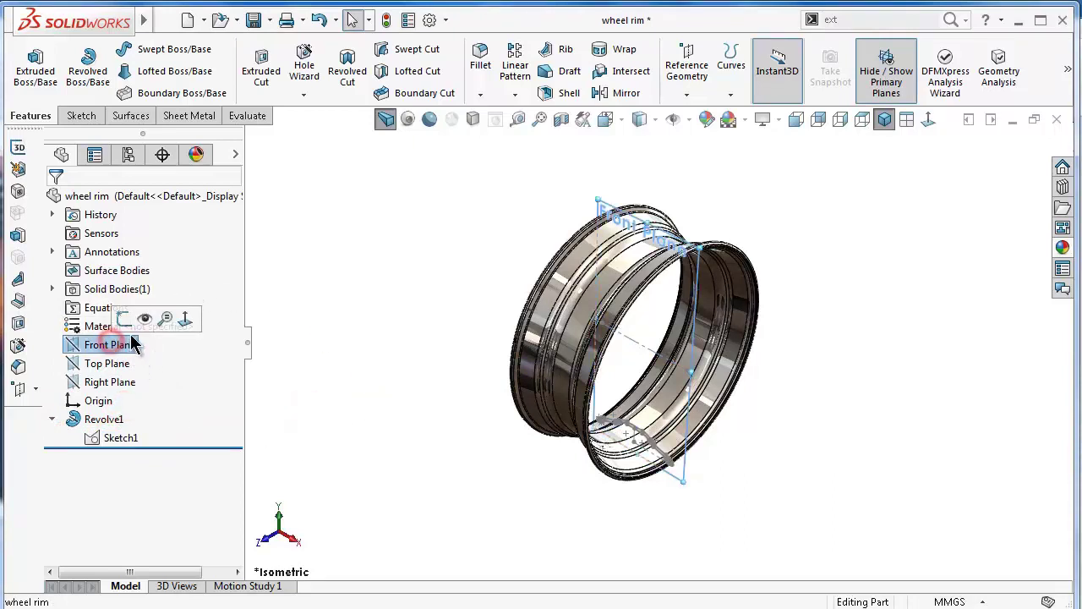
click(124, 317)
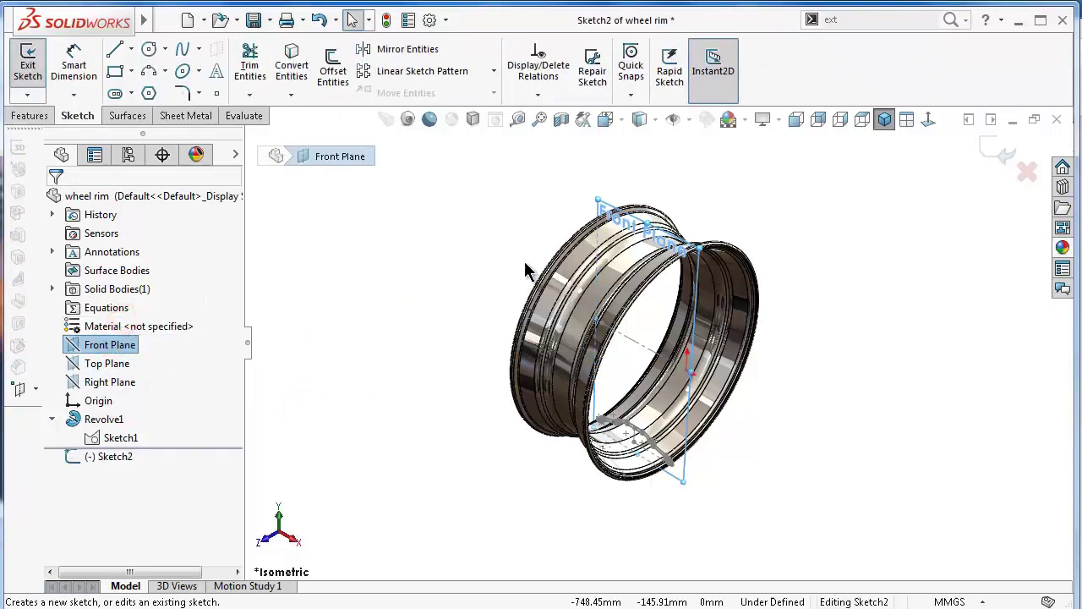
View the Front Plane face-on in wireframe and zoom in on the profile.
click(929, 119)
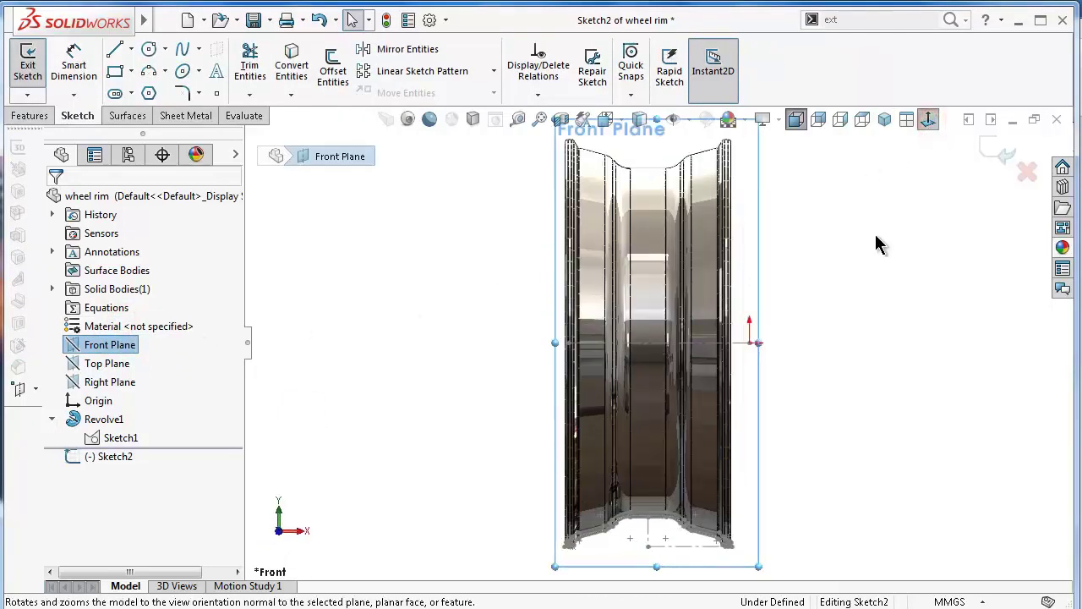
key(f)
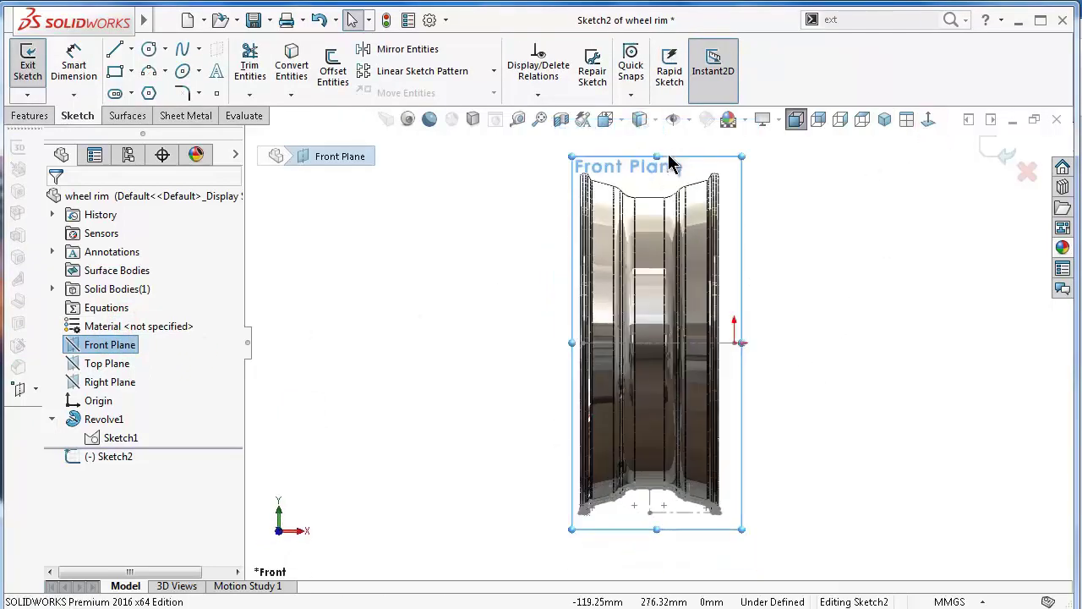
click(644, 119)
click(645, 186)
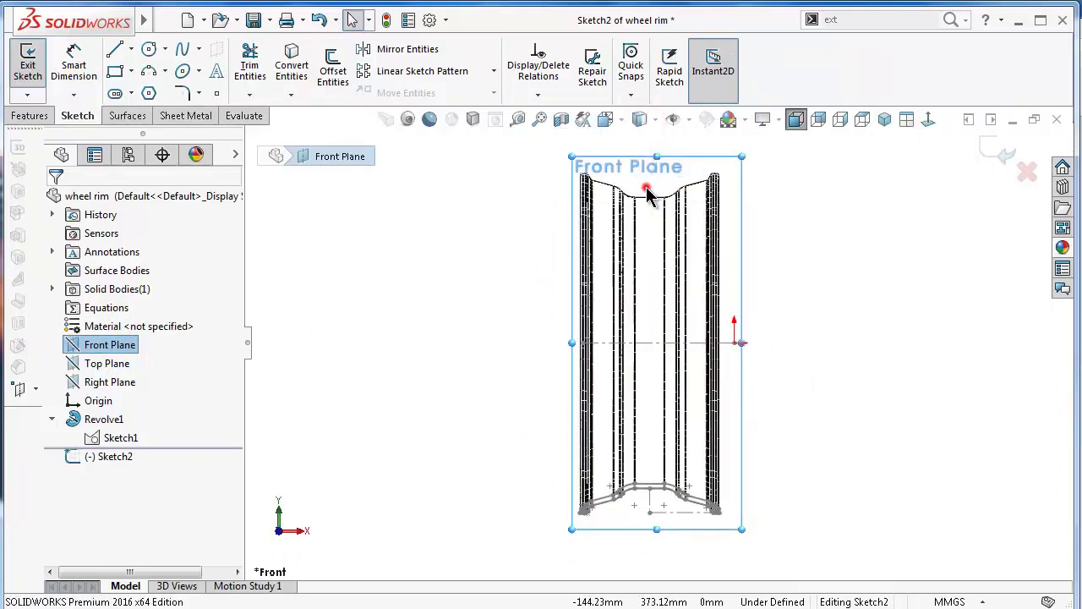
click(777, 411)
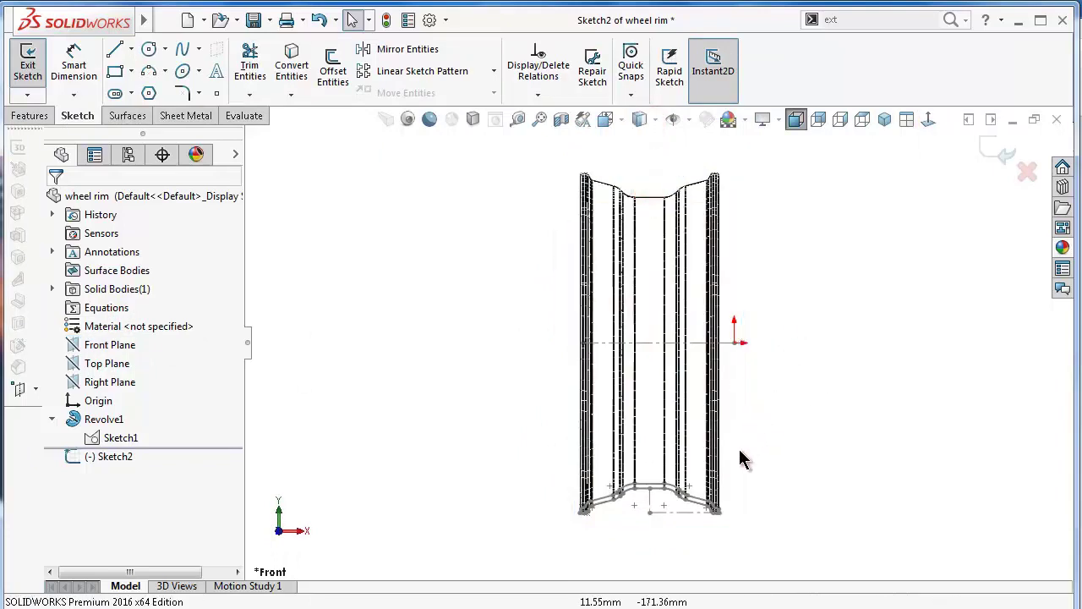
scroll(727, 482, down, 2)
scroll(714, 489, down, 1)
scroll(702, 483, down, 1)
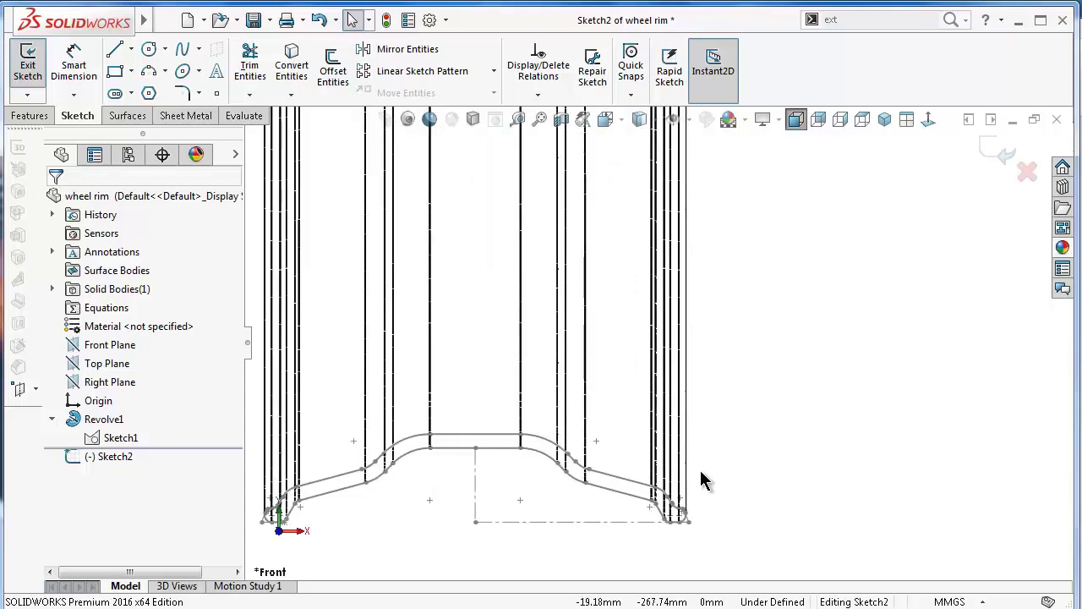
scroll(703, 480, down, 1)
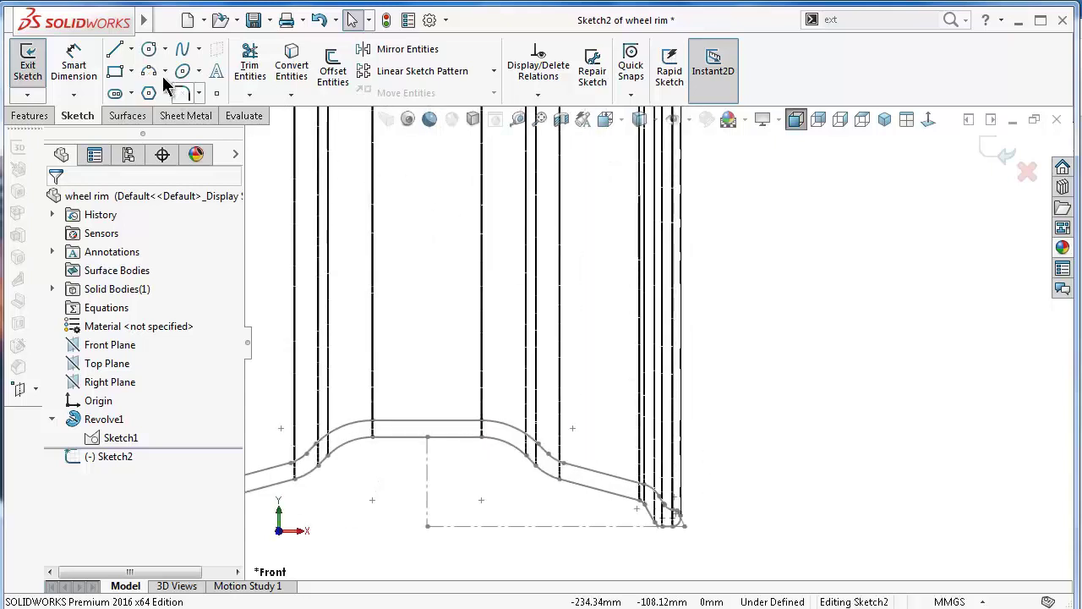
Draw a construction circle right of the profile dip with a 35 mm diameter.
click(149, 49)
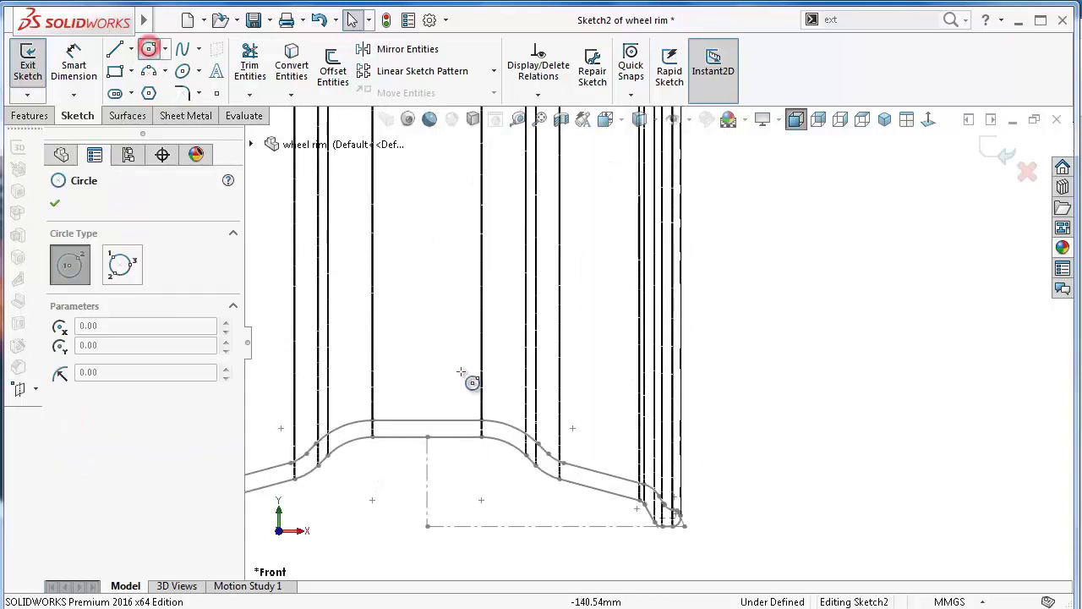
click(601, 423)
click(601, 391)
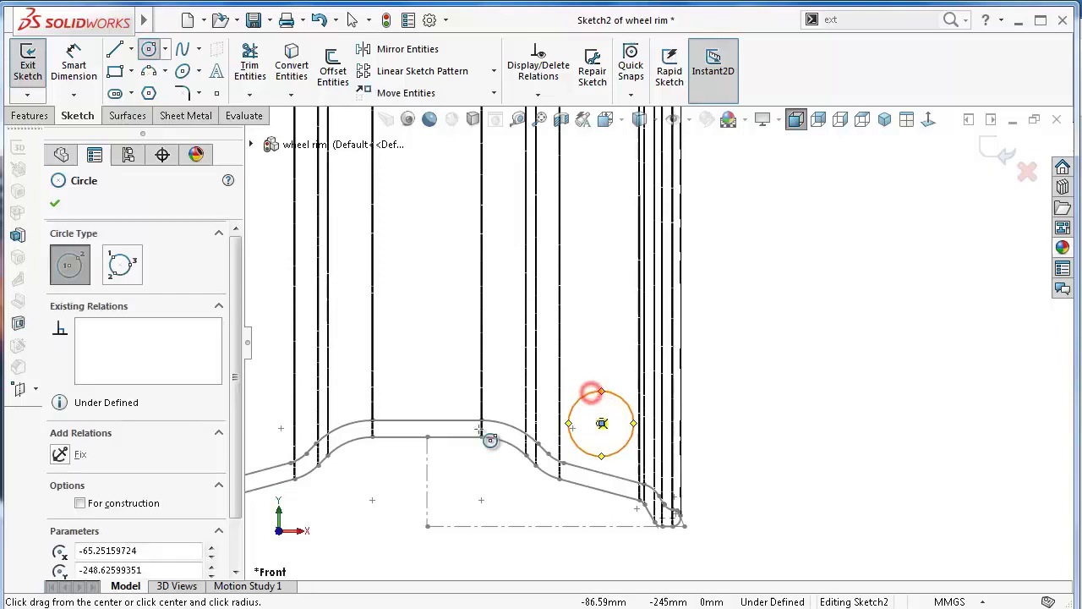
click(123, 508)
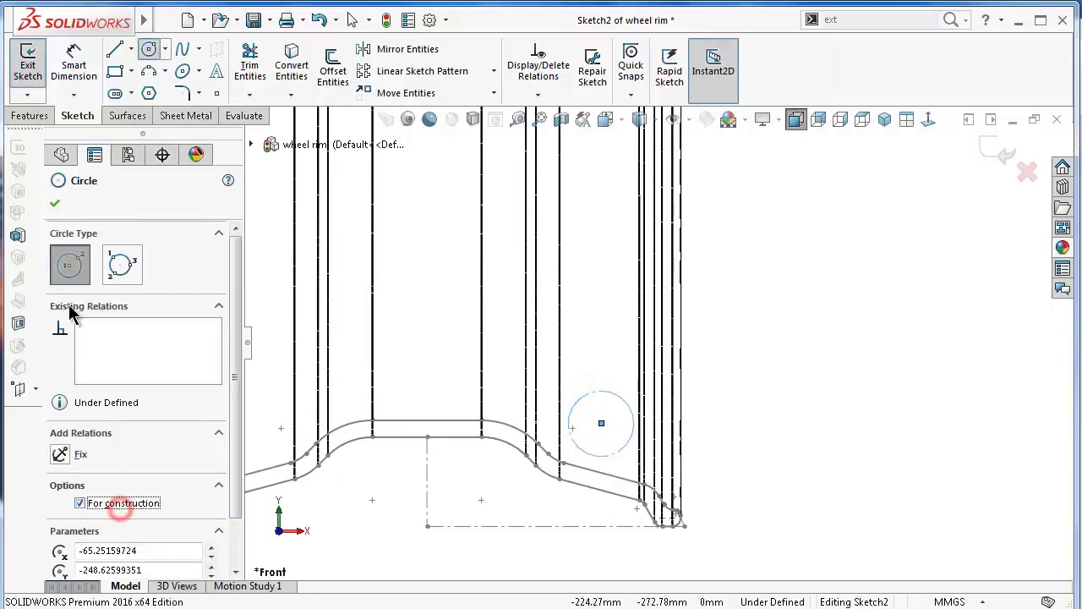
click(55, 204)
right_drag(810, 435, 776, 323)
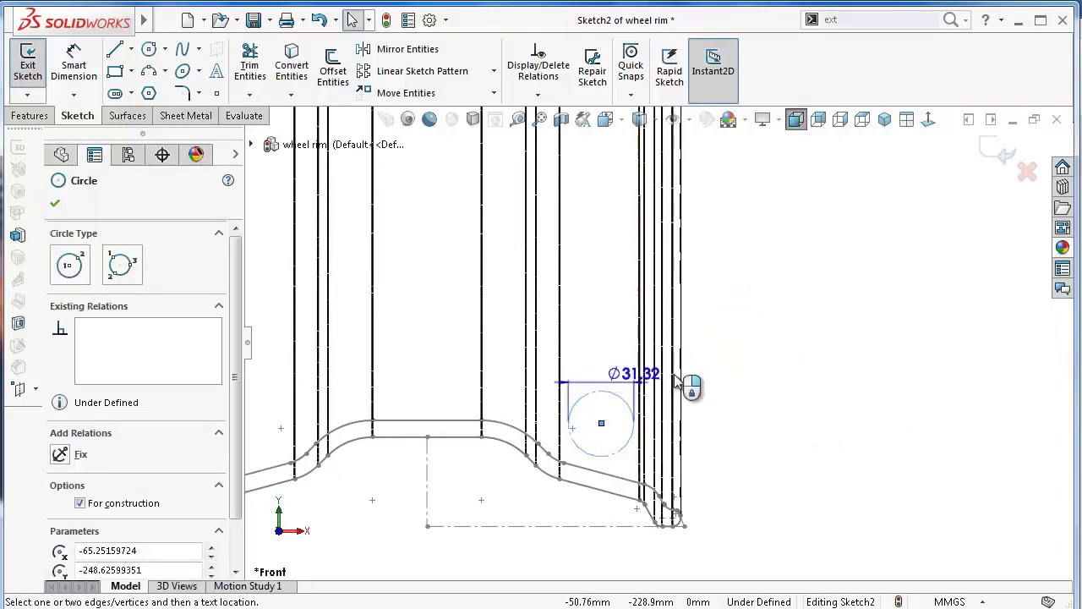
click(689, 380)
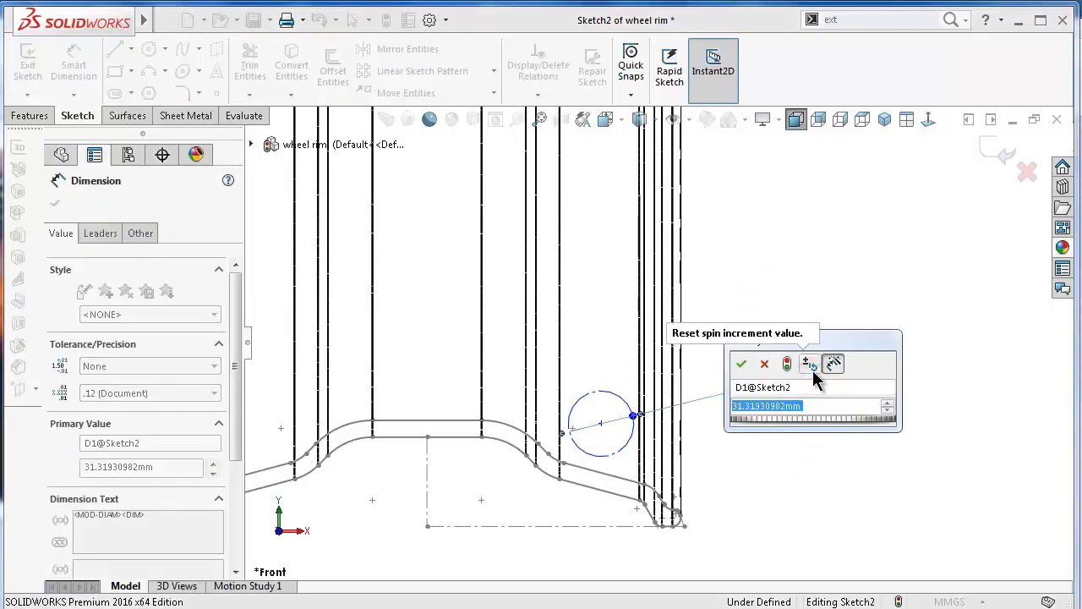
text(35)
key(Return)
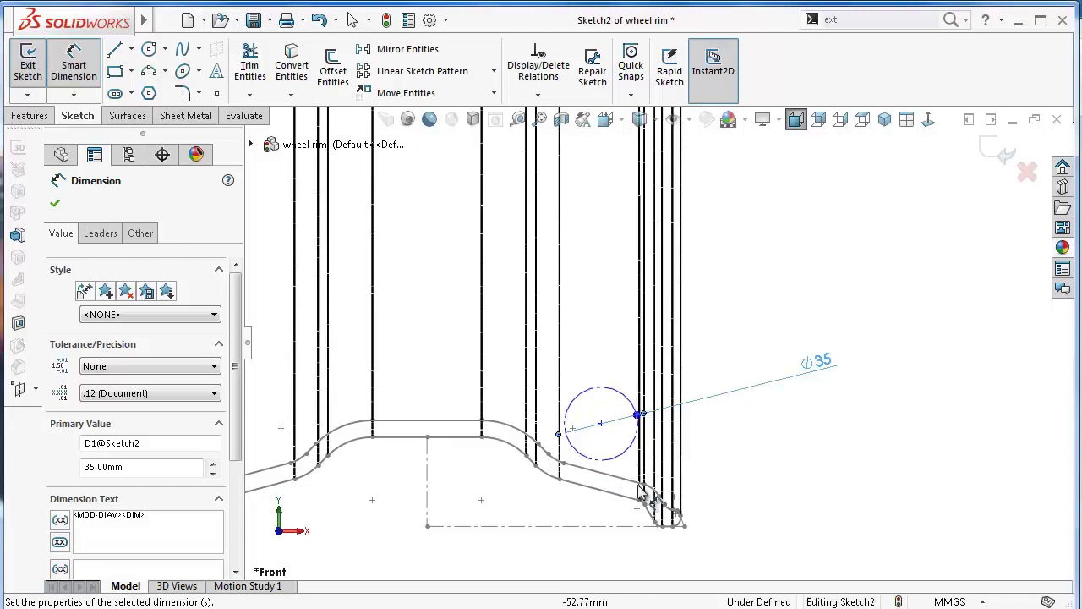
Dimension the circle centre's distance from the profile point as 89.5 mm.
click(600, 425)
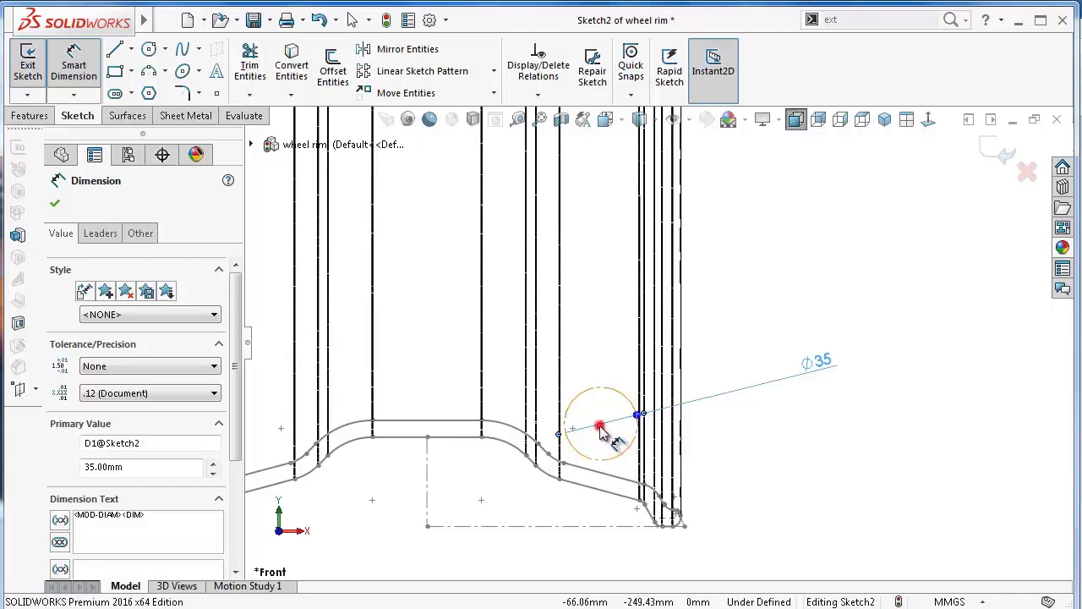
click(426, 458)
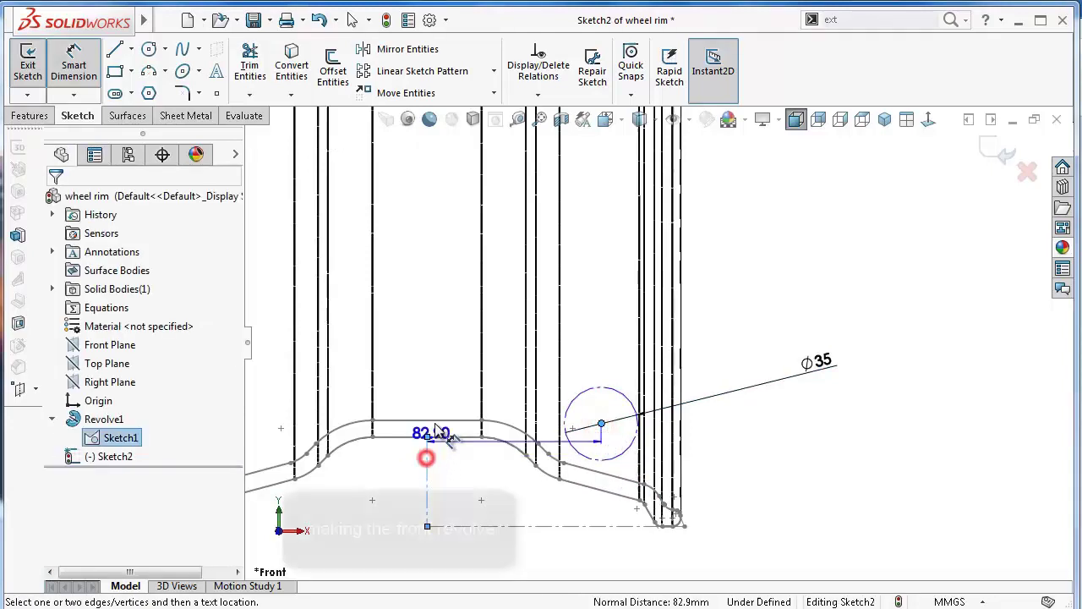
click(435, 359)
text(98)
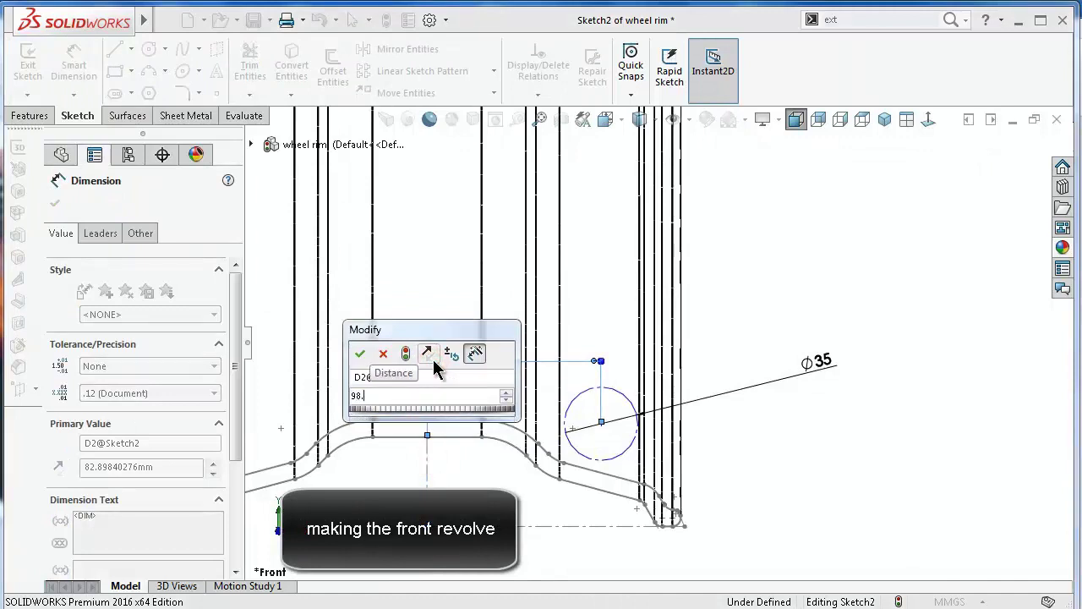
text(.5)
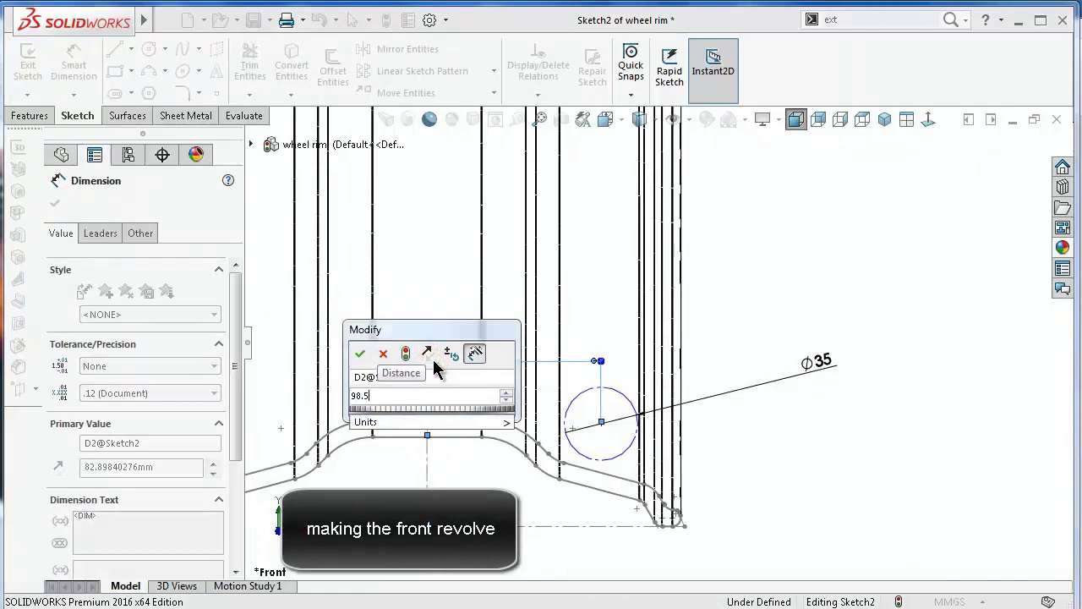
key(BackSpace)
key(BackSpace)
key(BackSpace)
key(BackSpace)
text(8)
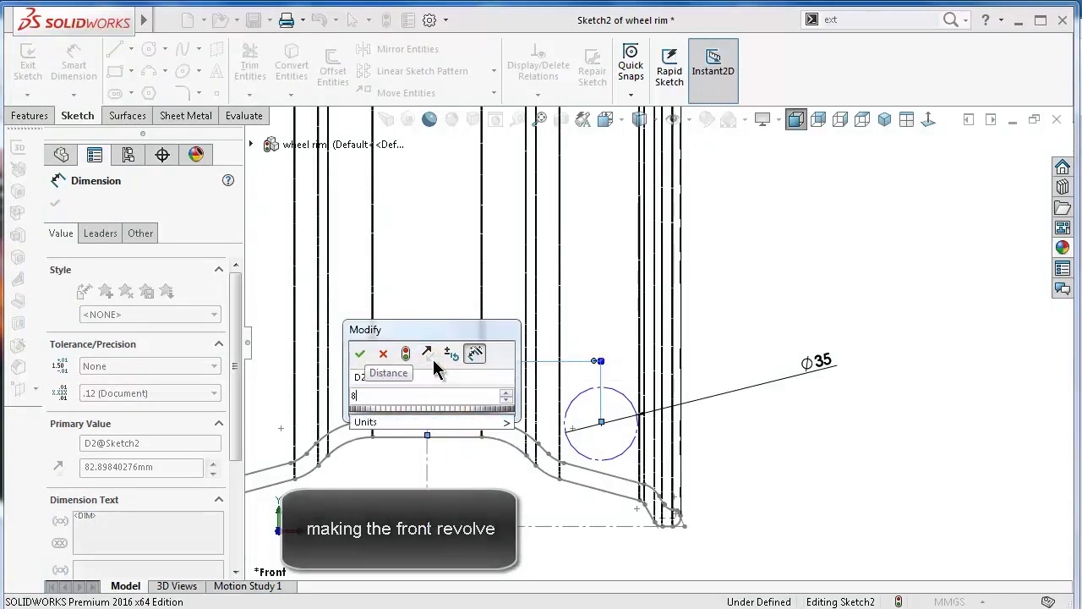
text(9.5)
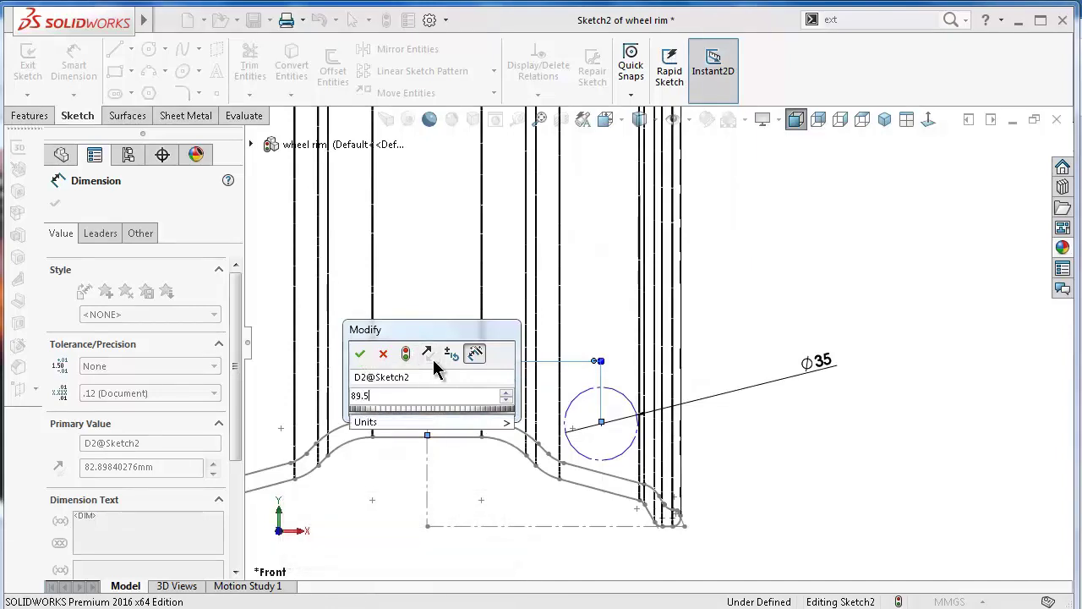
key(Return)
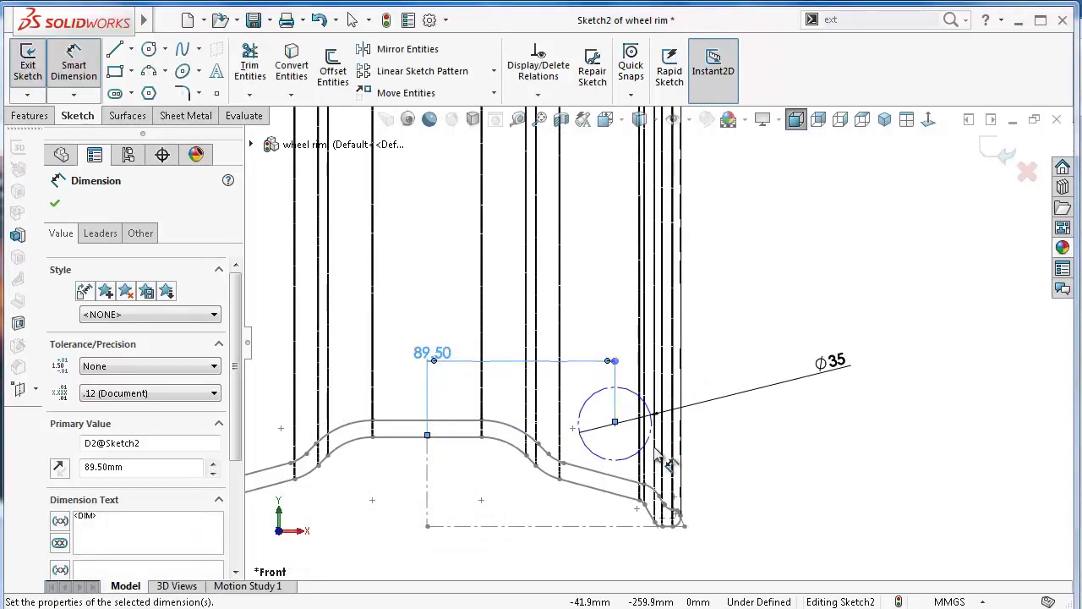
scroll(655, 457, down, 2)
scroll(630, 440, down, 2)
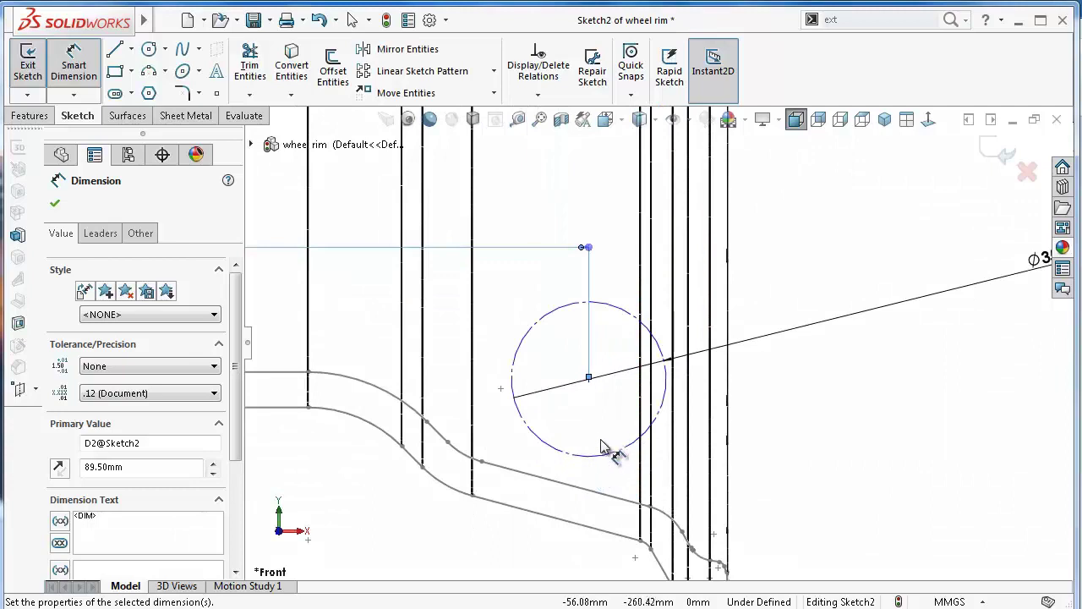
scroll(578, 541, up, 2)
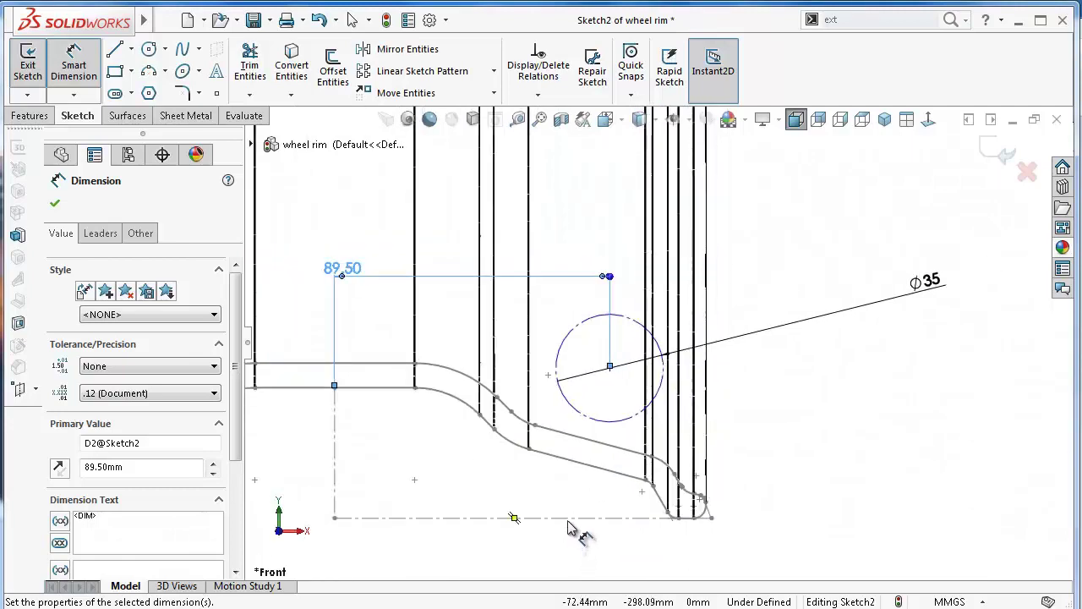
click(567, 519)
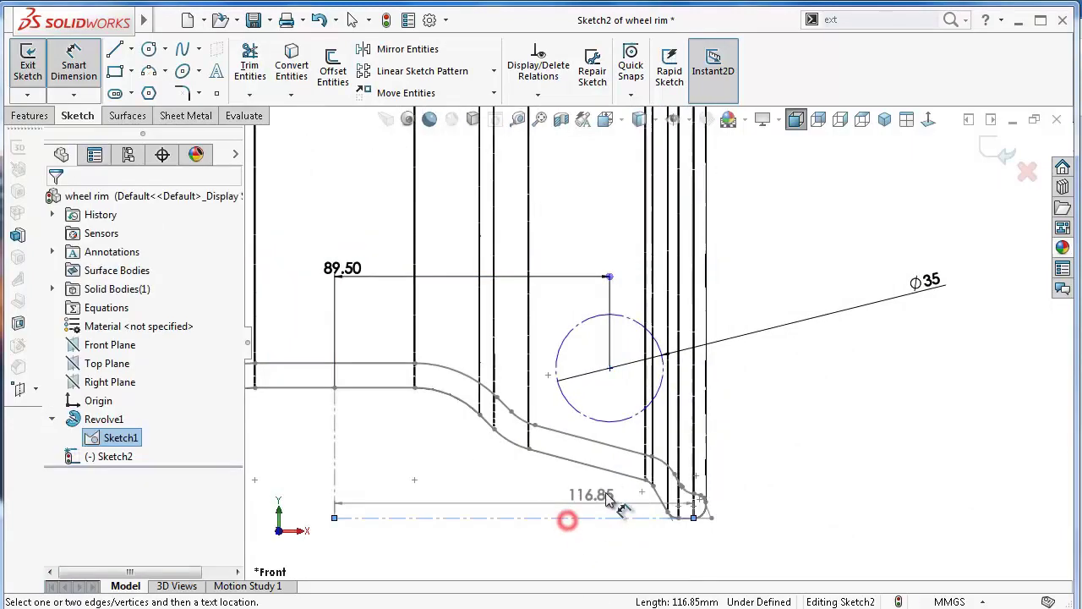
Dimension the circle centre 47.75 mm above the bottom centerline.
click(610, 371)
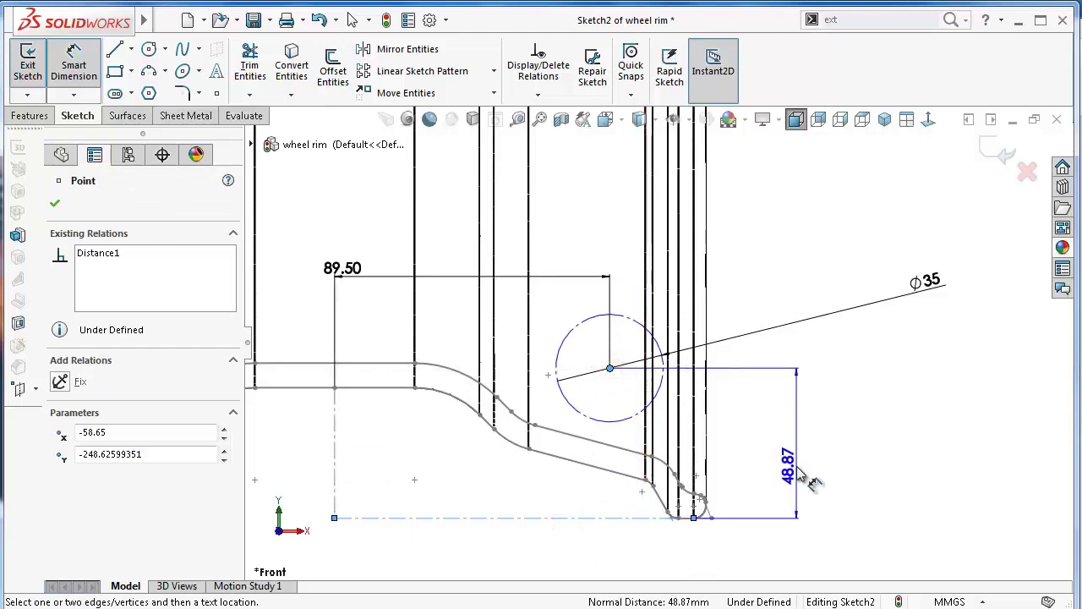
click(795, 468)
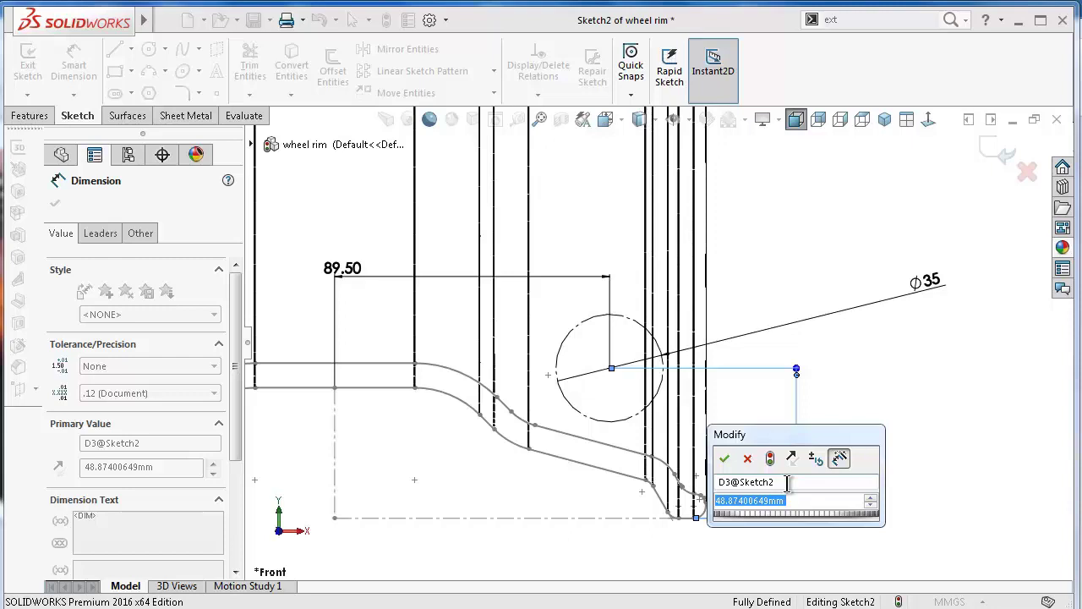
text(47.7)
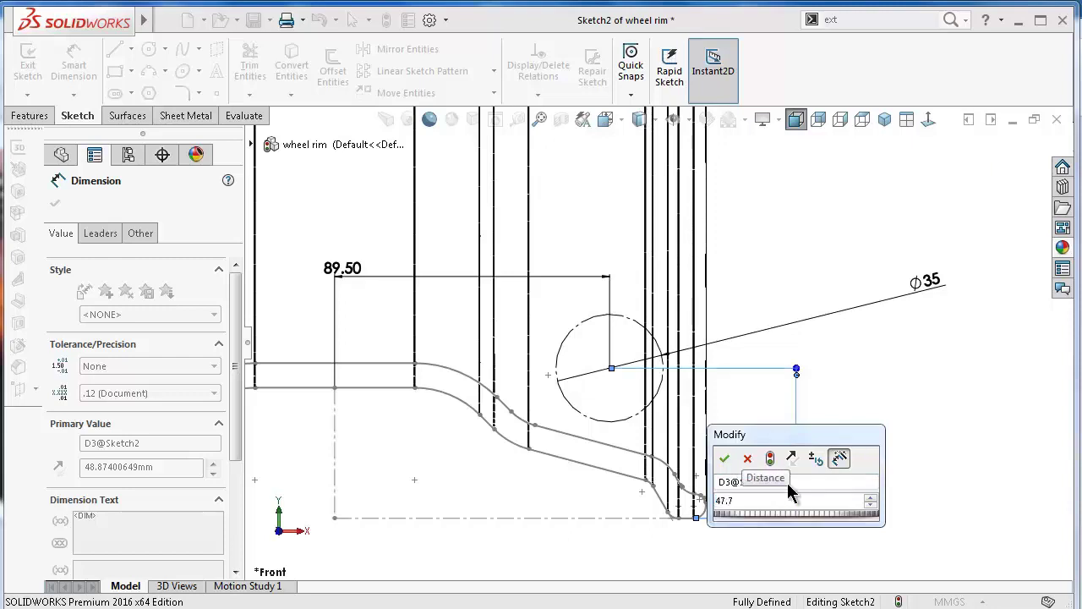
text(5)
key(Return)
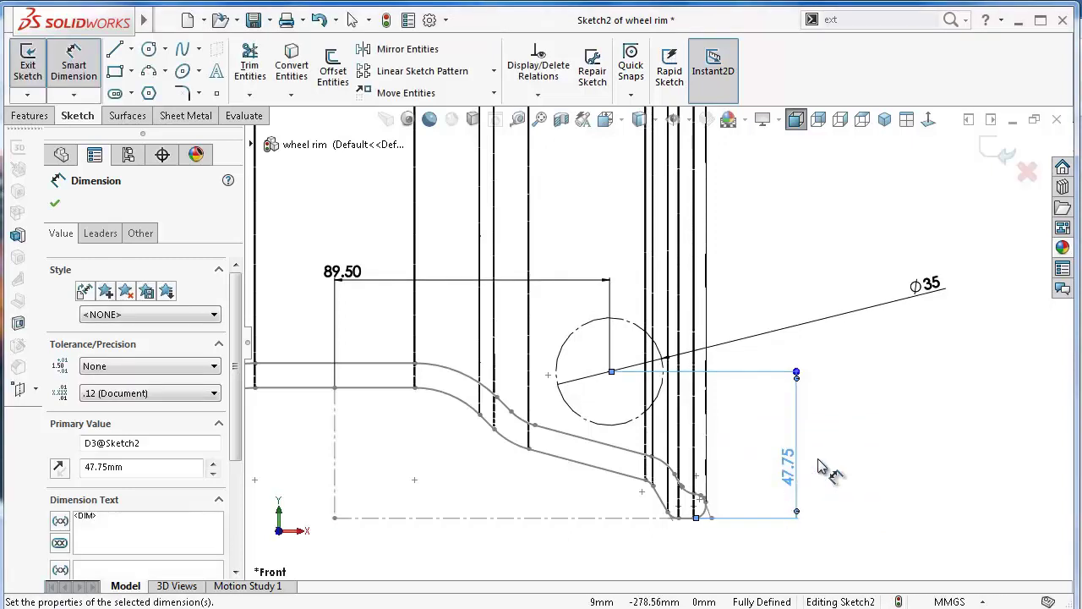
click(847, 440)
scroll(676, 398, down, 2)
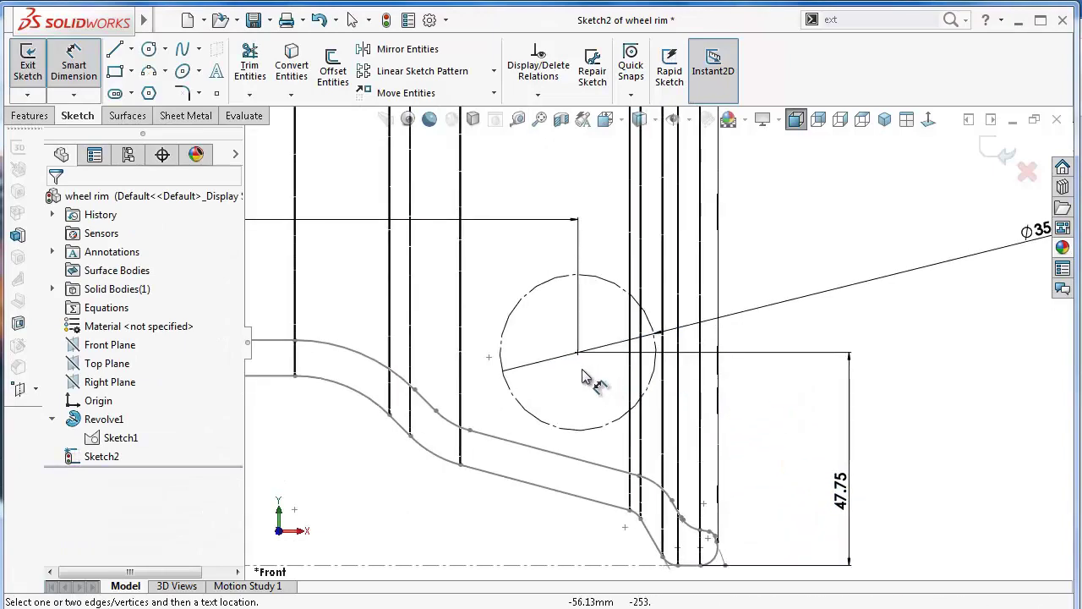
scroll(558, 378, down, 2)
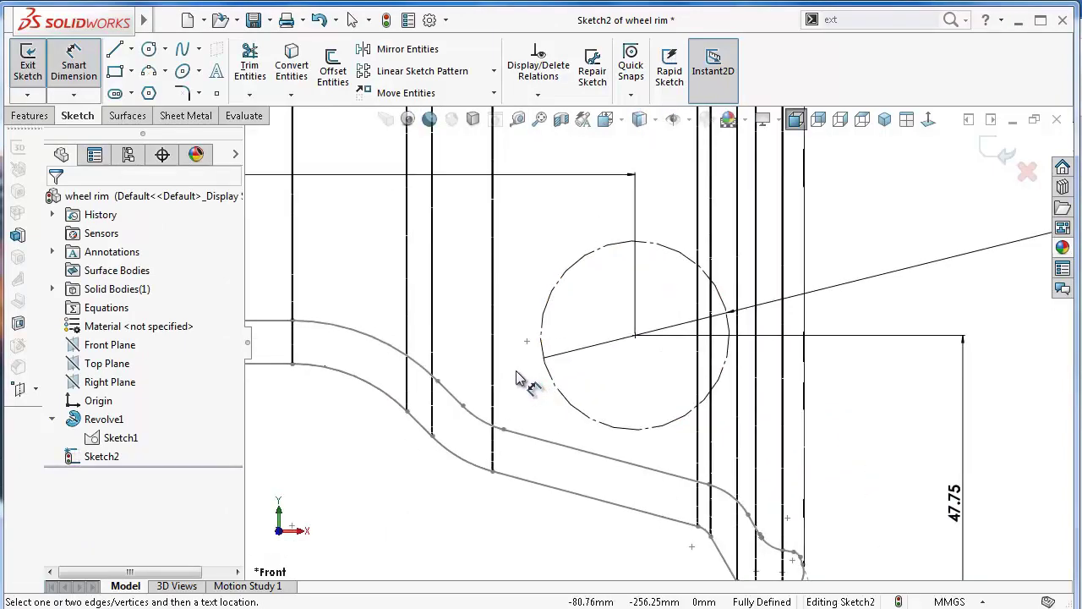
scroll(761, 388, up, 3)
scroll(768, 339, down, 2)
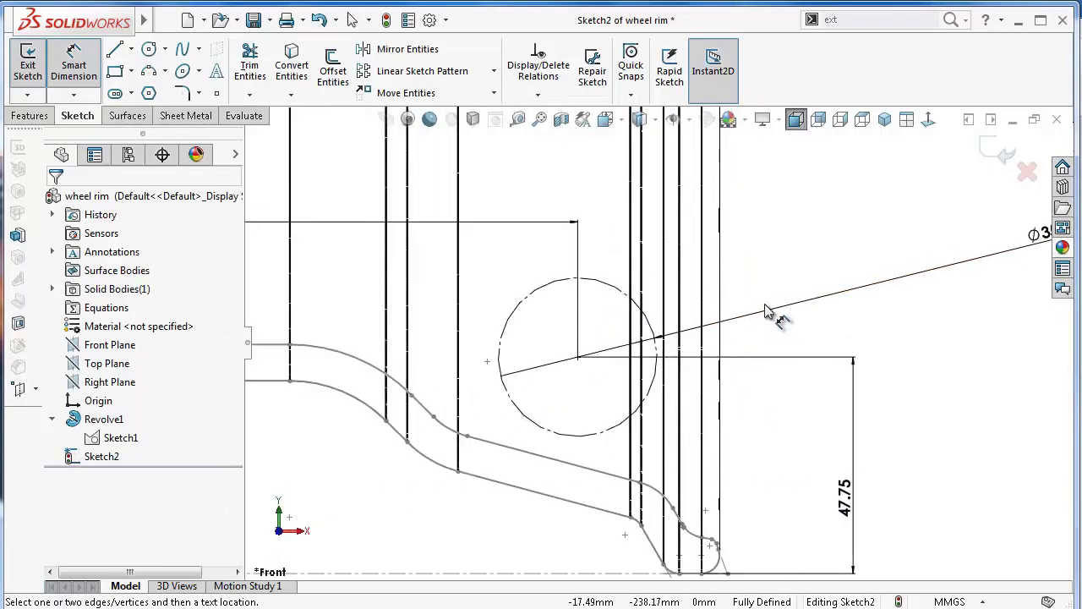
scroll(710, 503, up, 3)
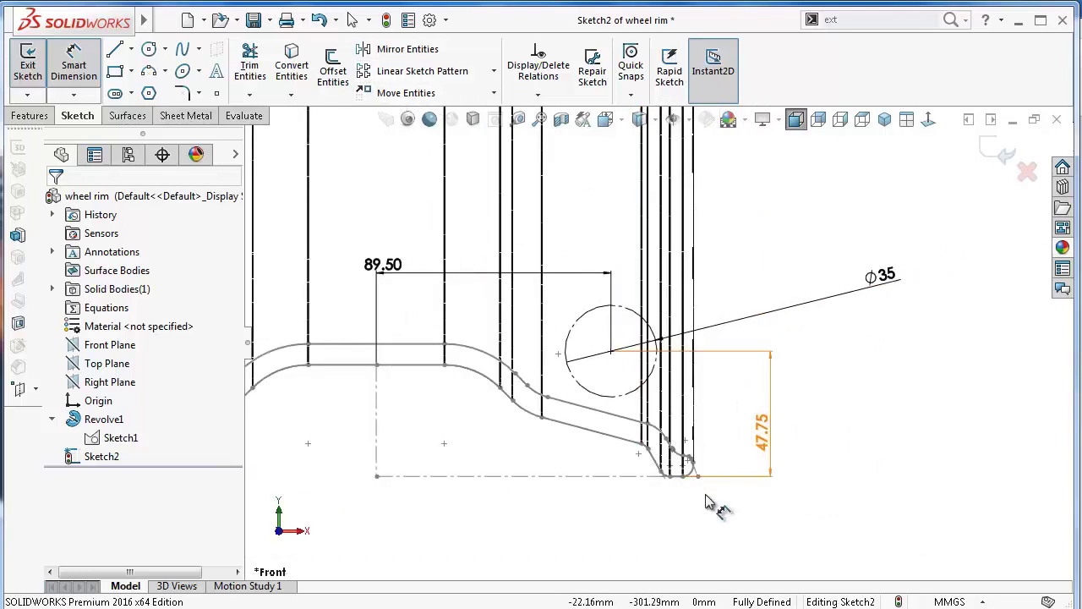
scroll(707, 501, down, 1)
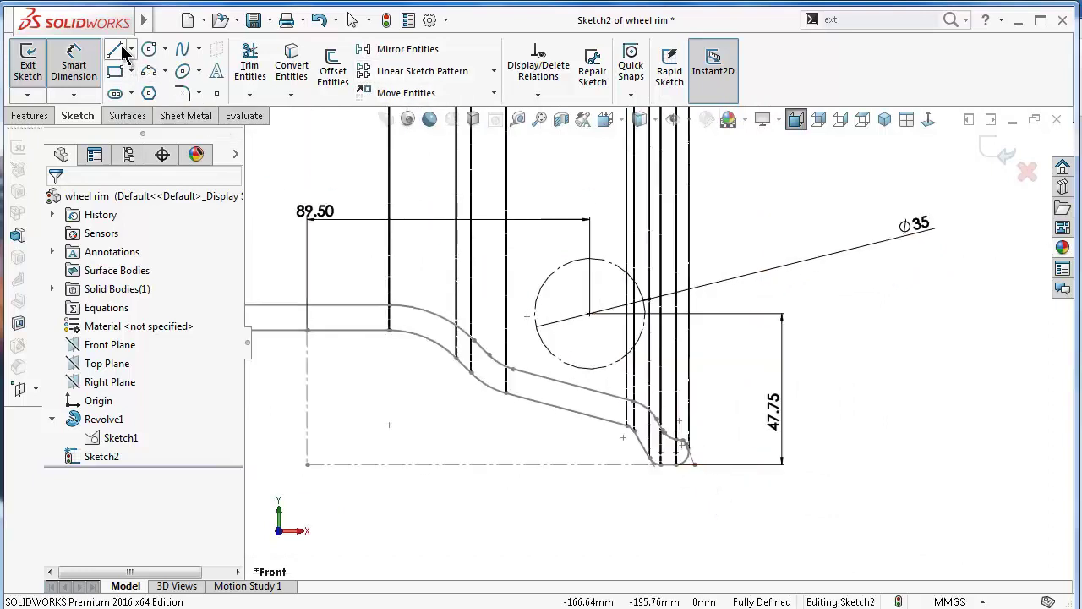
Cancel the Line tool and exit Sketch2.
click(118, 48)
scroll(592, 271, up, 1)
scroll(715, 304, down, 1)
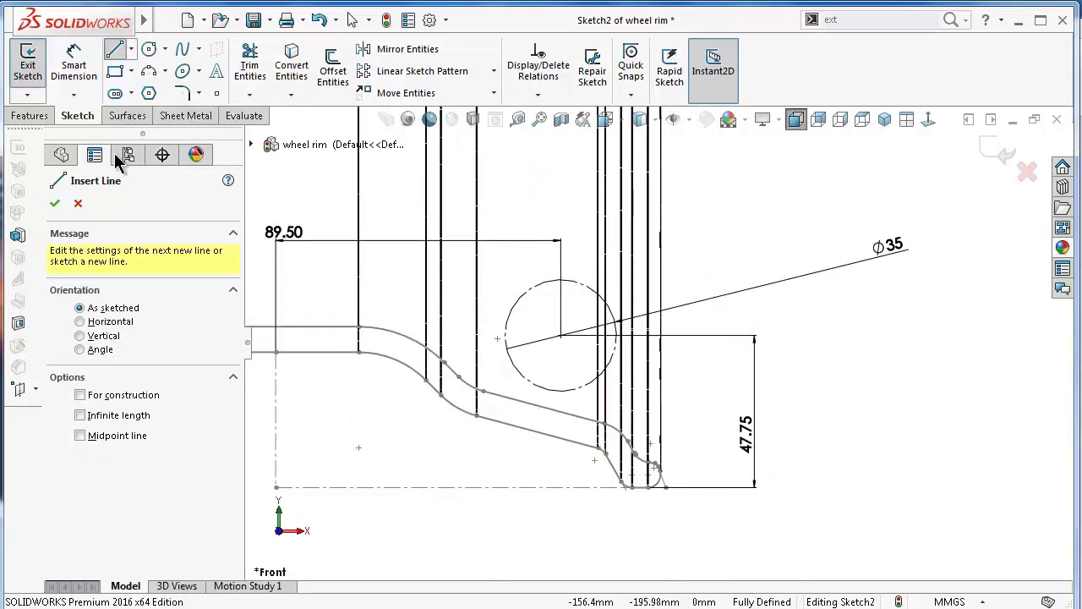
click(78, 204)
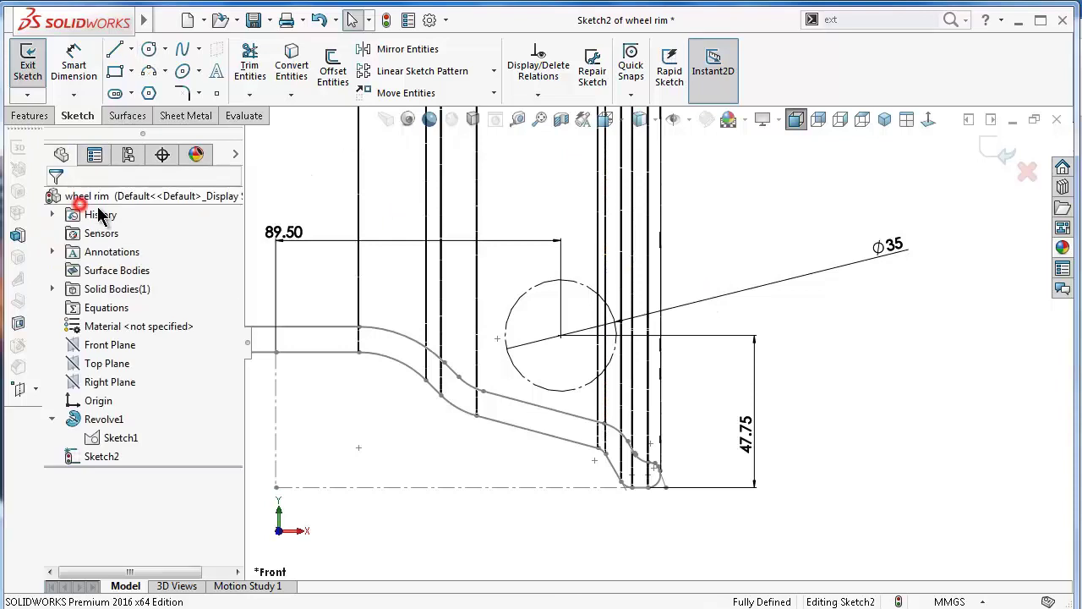
click(995, 162)
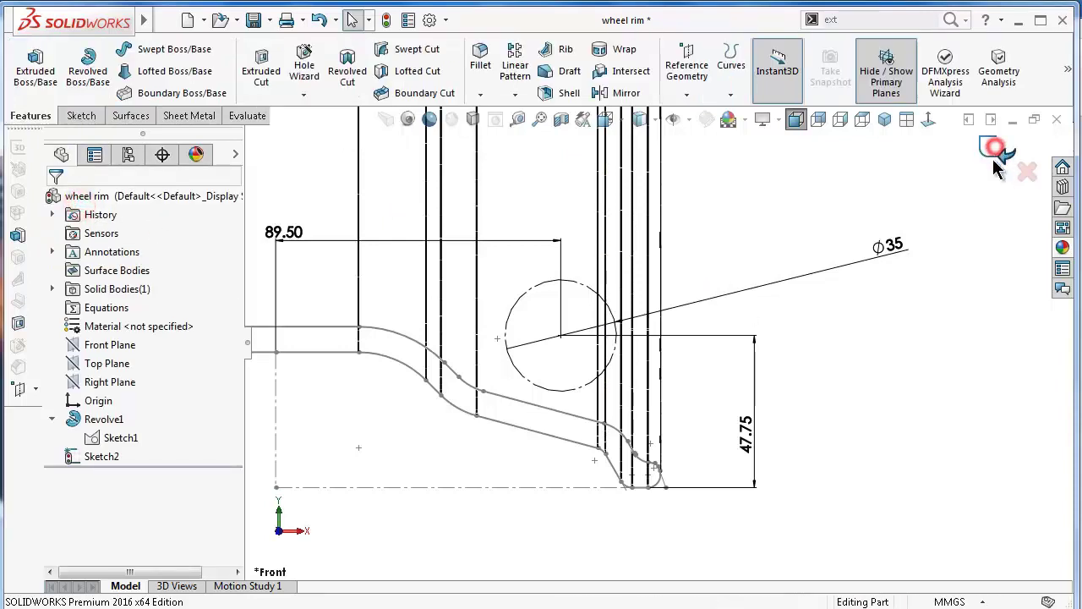
Switch to shaded with edges, hide Revolve1 and reopen Sketch2 for editing.
click(653, 120)
click(643, 144)
click(554, 245)
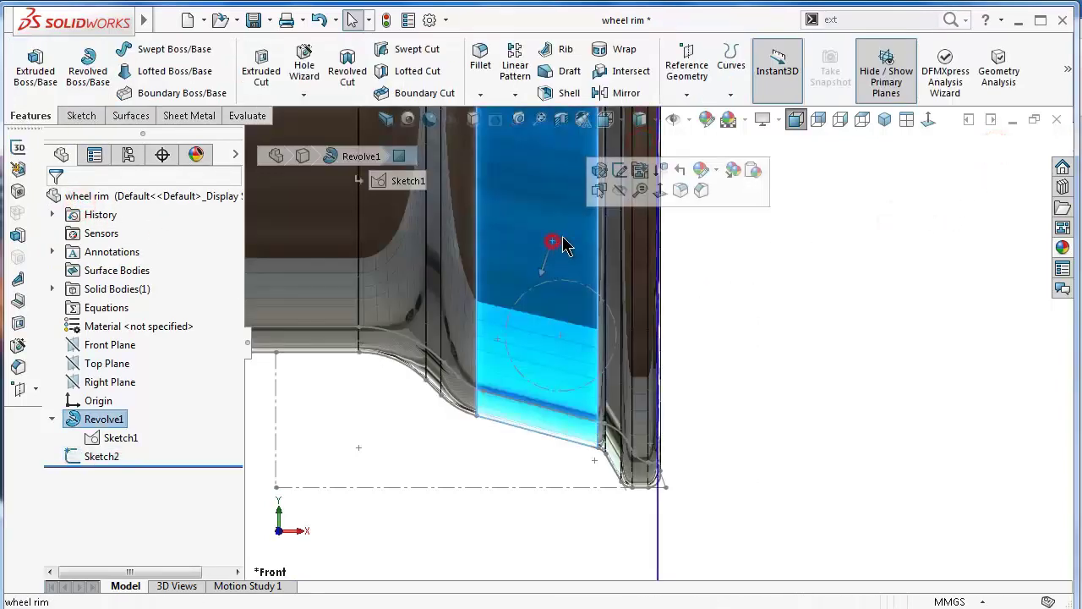
click(622, 193)
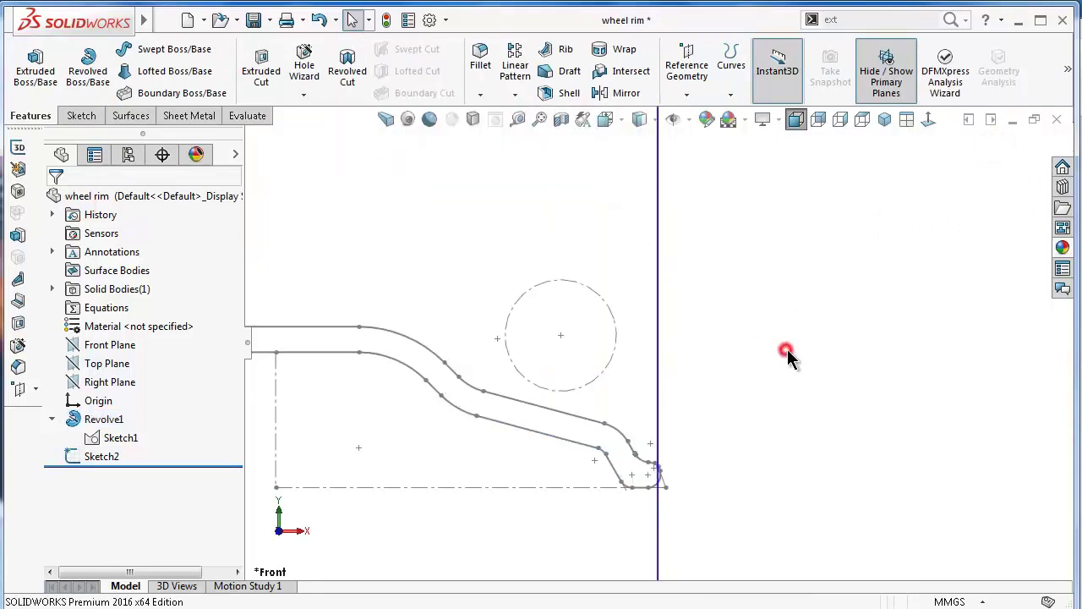
click(102, 456)
click(116, 412)
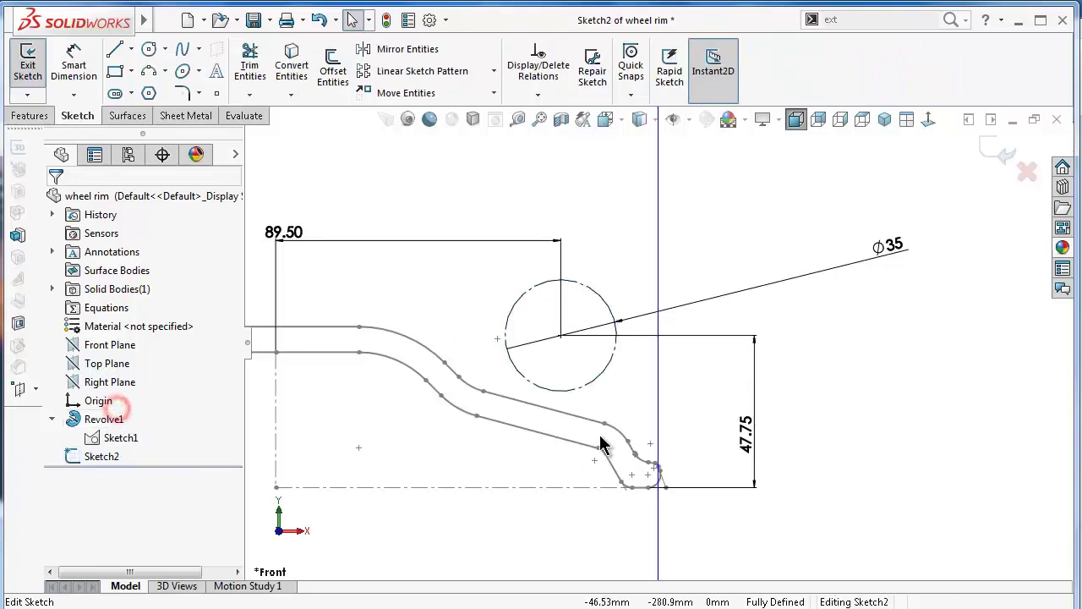
scroll(594, 349, up, 2)
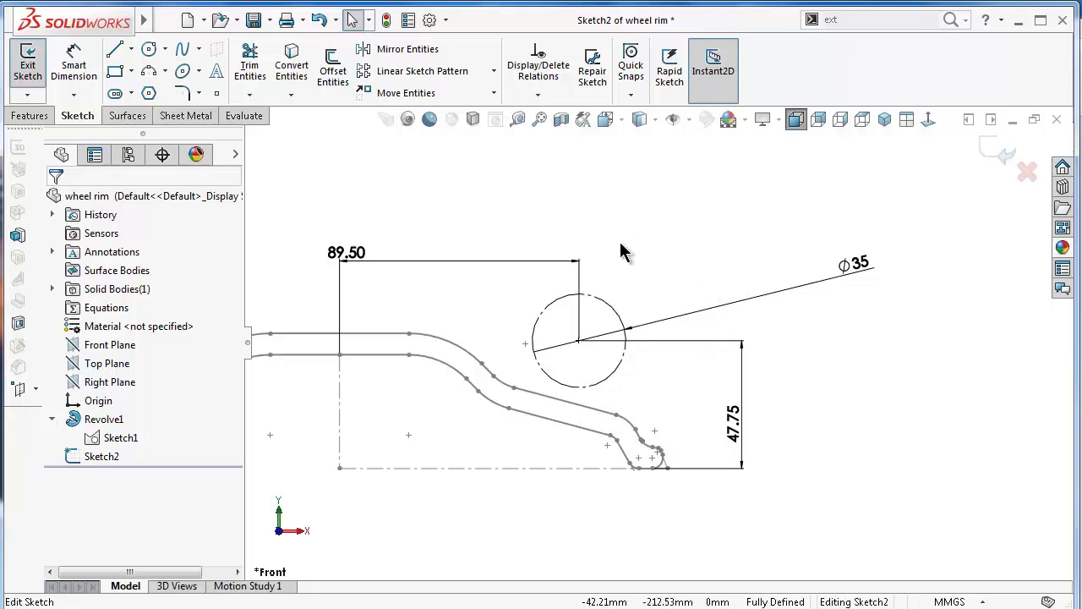
Draw two slanted lines to the right of the Ø35 circle.
click(115, 51)
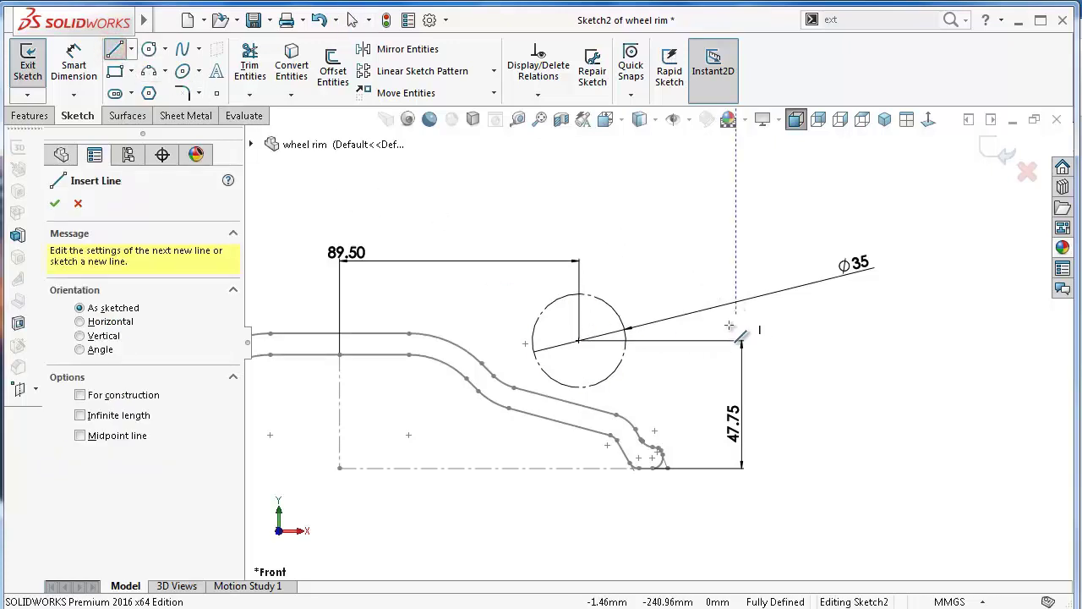
click(657, 375)
scroll(736, 245, up, 3)
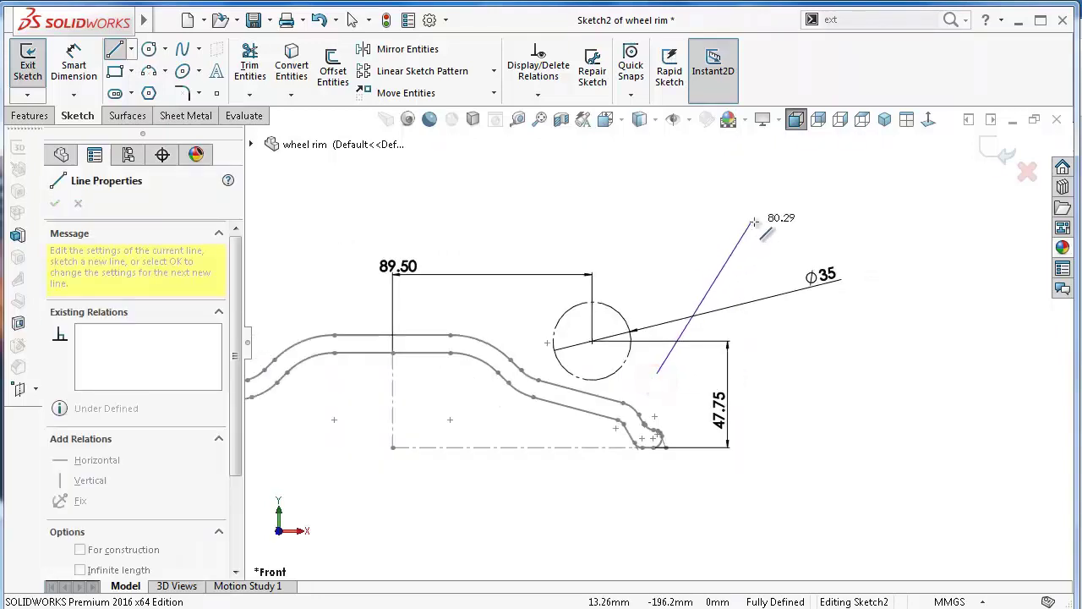
double_click(762, 186)
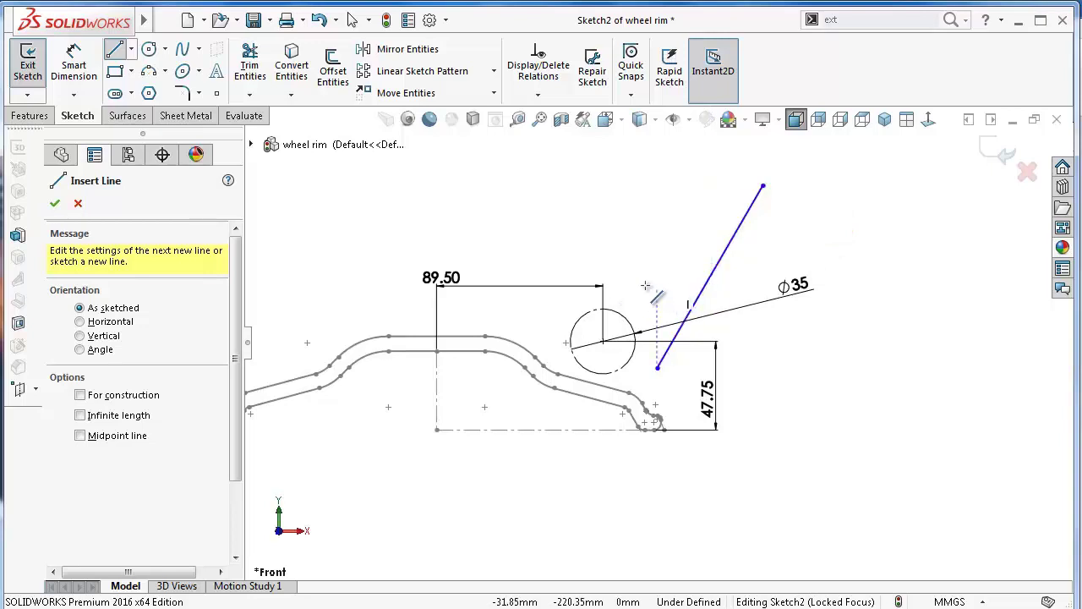
click(646, 286)
scroll(701, 202, up, 3)
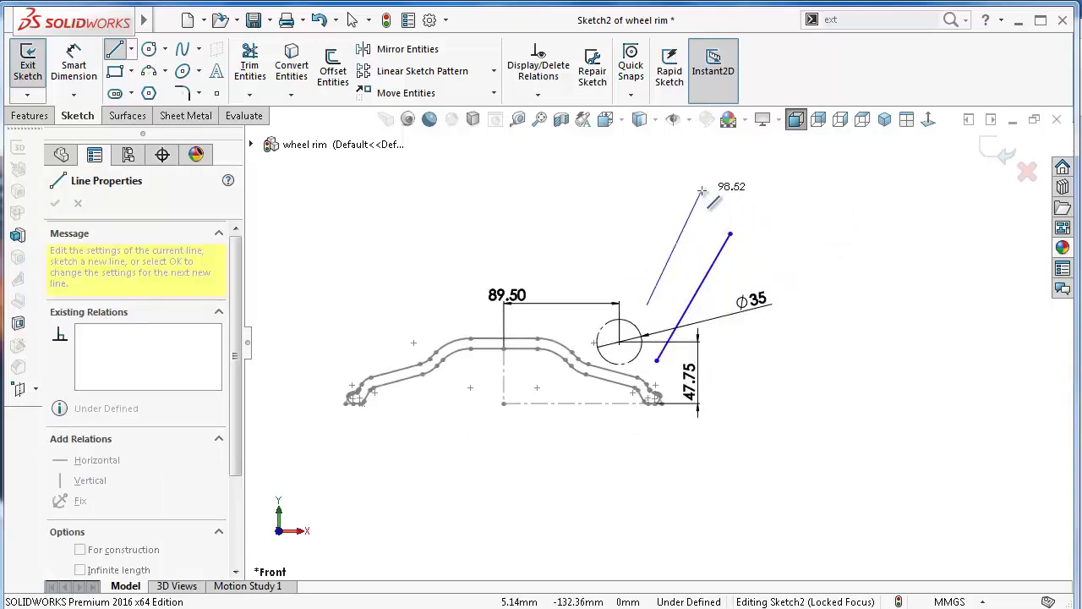
click(701, 191)
key(Escape)
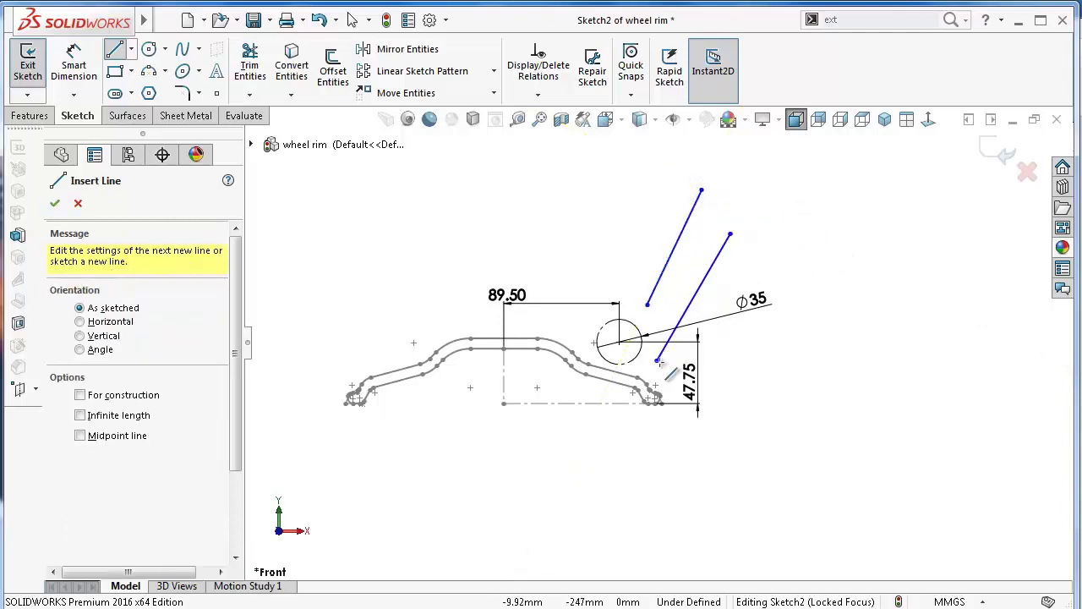
scroll(663, 381, down, 1)
scroll(664, 381, down, 2)
scroll(664, 380, down, 2)
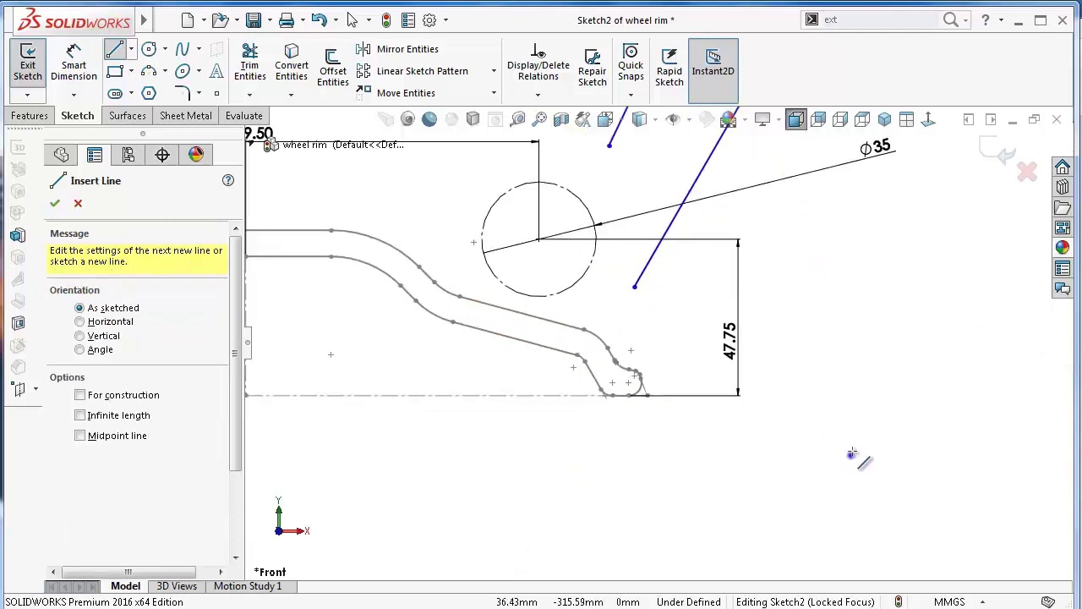
right_drag(853, 454, 857, 327)
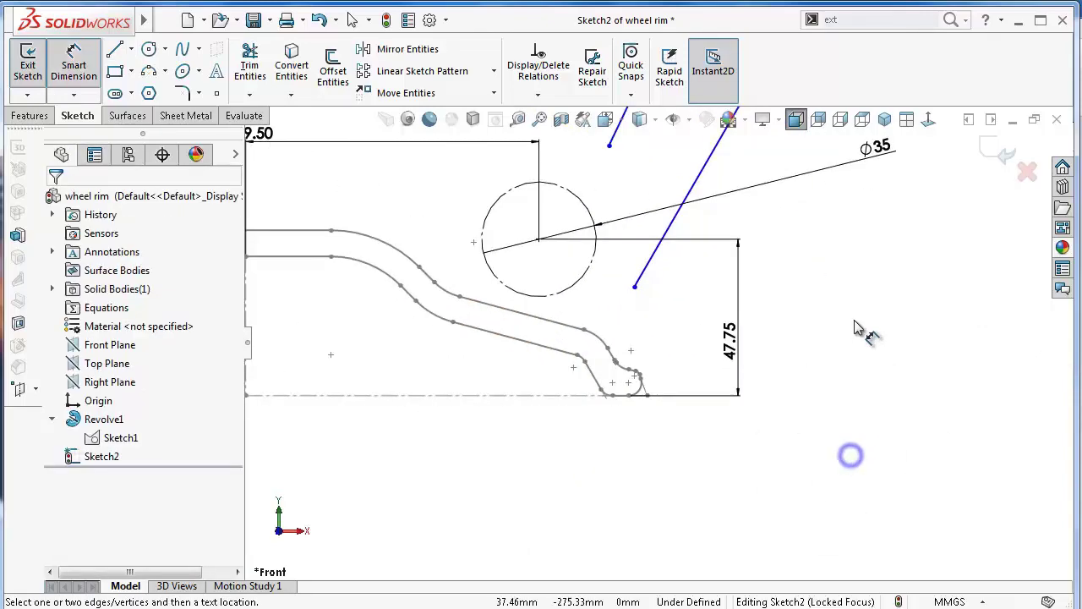
Give the slanted spoke line a 60° angle dimension.
click(678, 214)
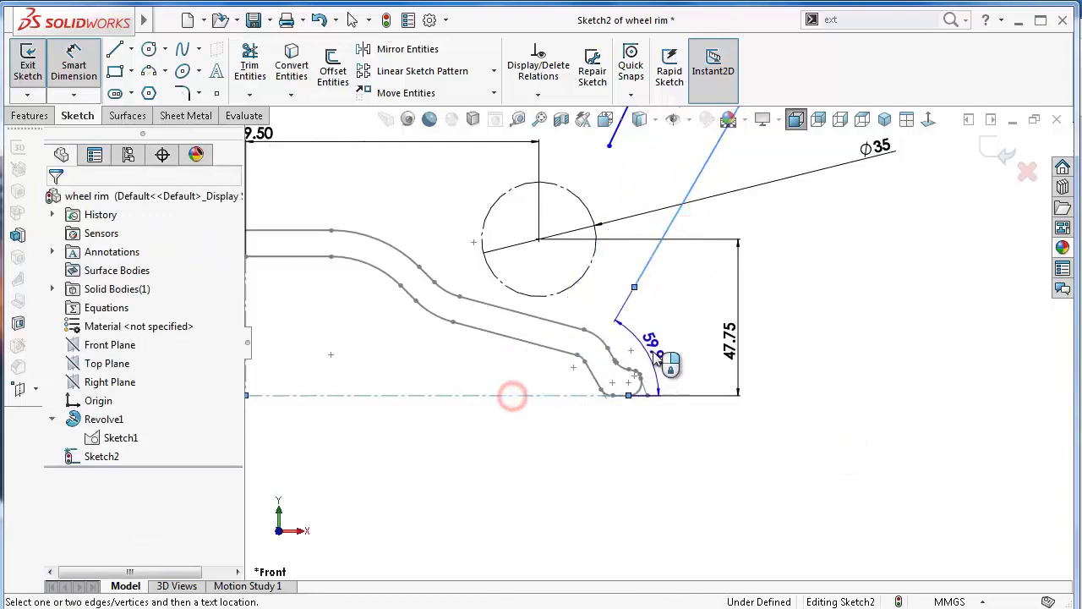
click(685, 339)
text(60)
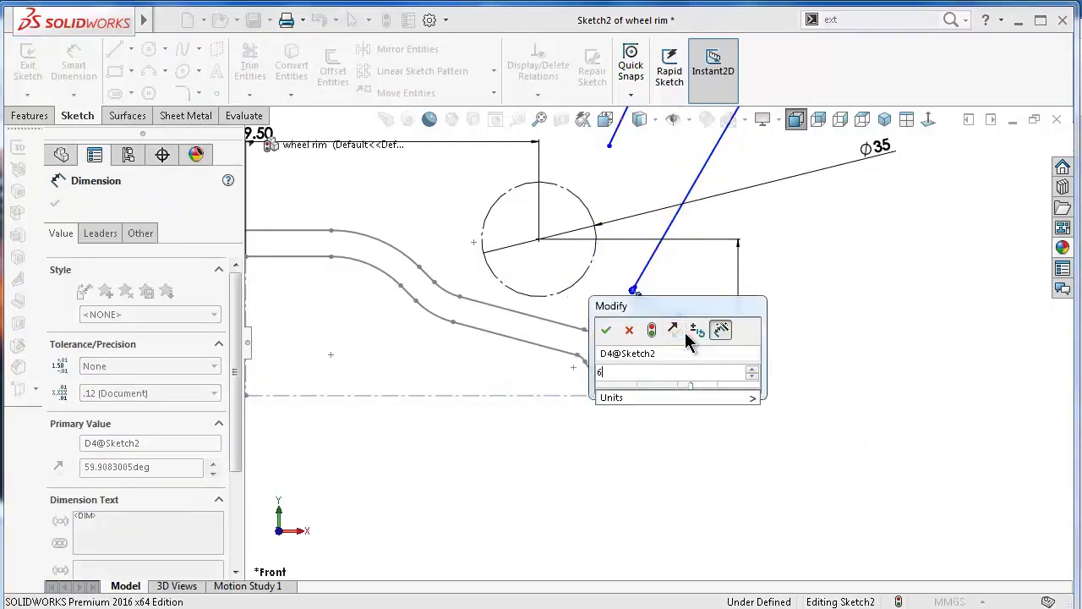
key(Return)
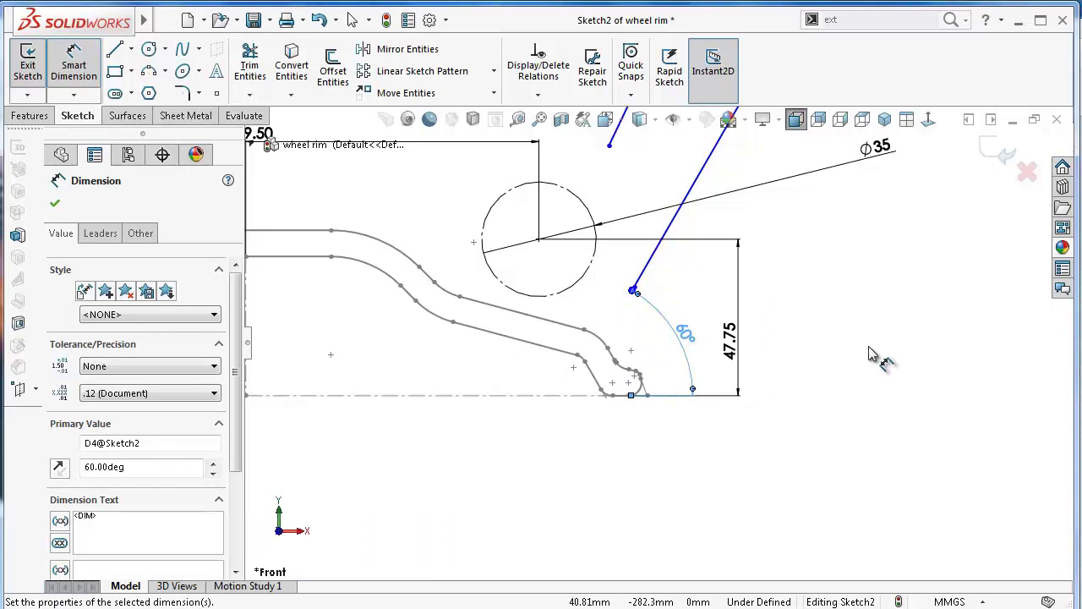
scroll(668, 299, down, 1)
scroll(604, 295, down, 1)
scroll(592, 302, down, 1)
scroll(558, 321, down, 1)
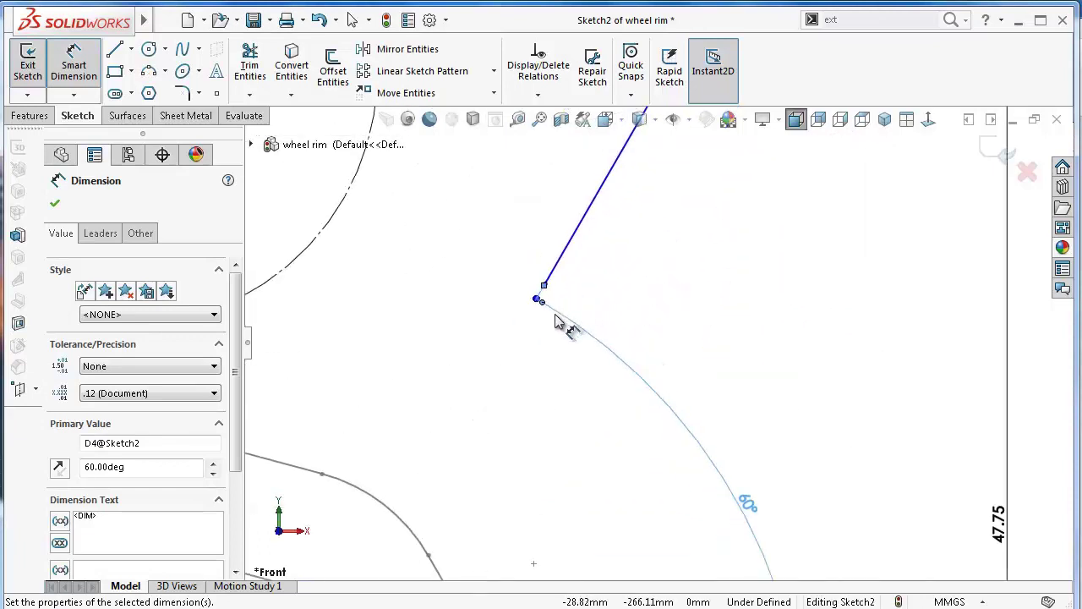
key(Escape)
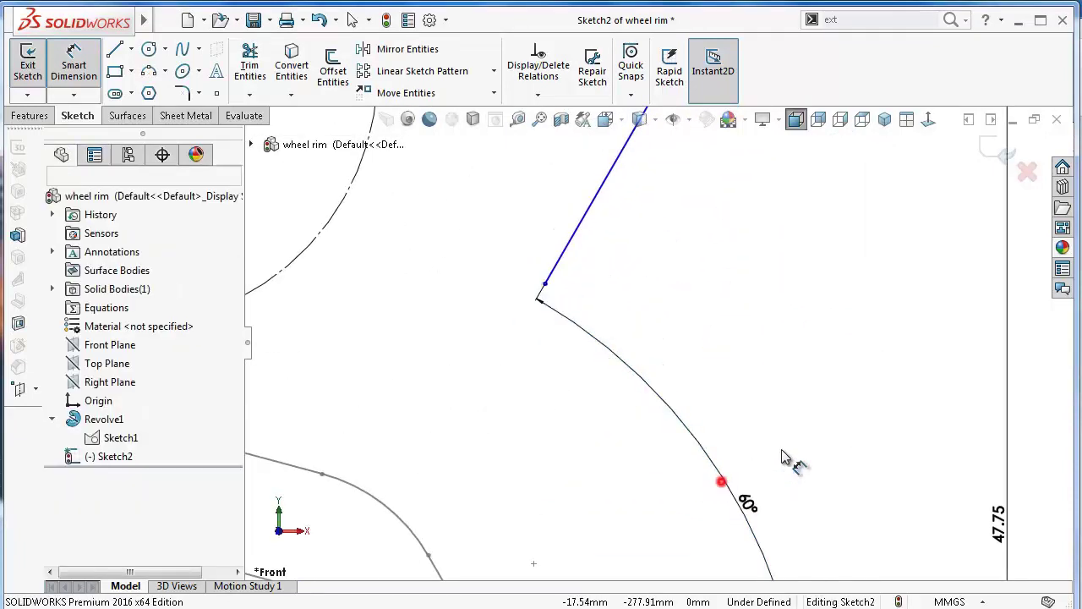
drag(747, 505, 874, 415)
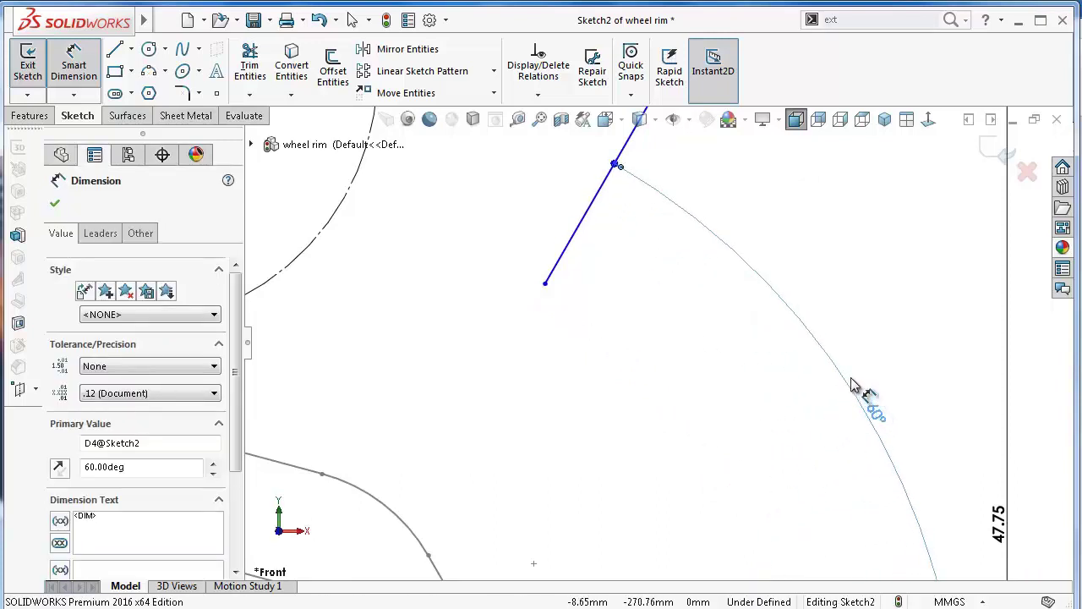
scroll(660, 389, up, 2)
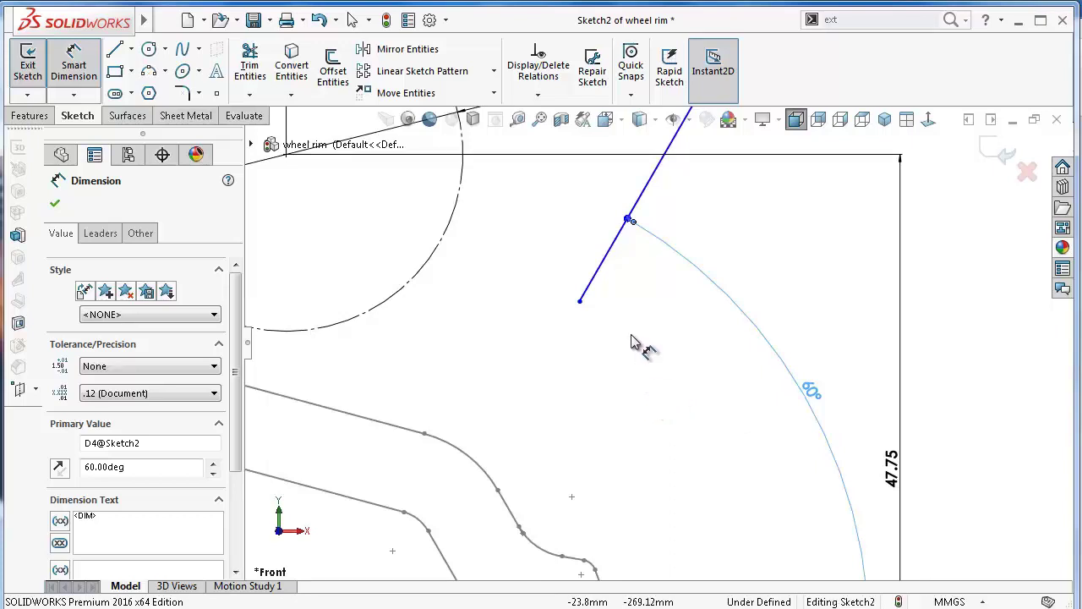
Set the spoke line's lower endpoint 24 mm above the centerline.
click(580, 305)
scroll(611, 355, up, 3)
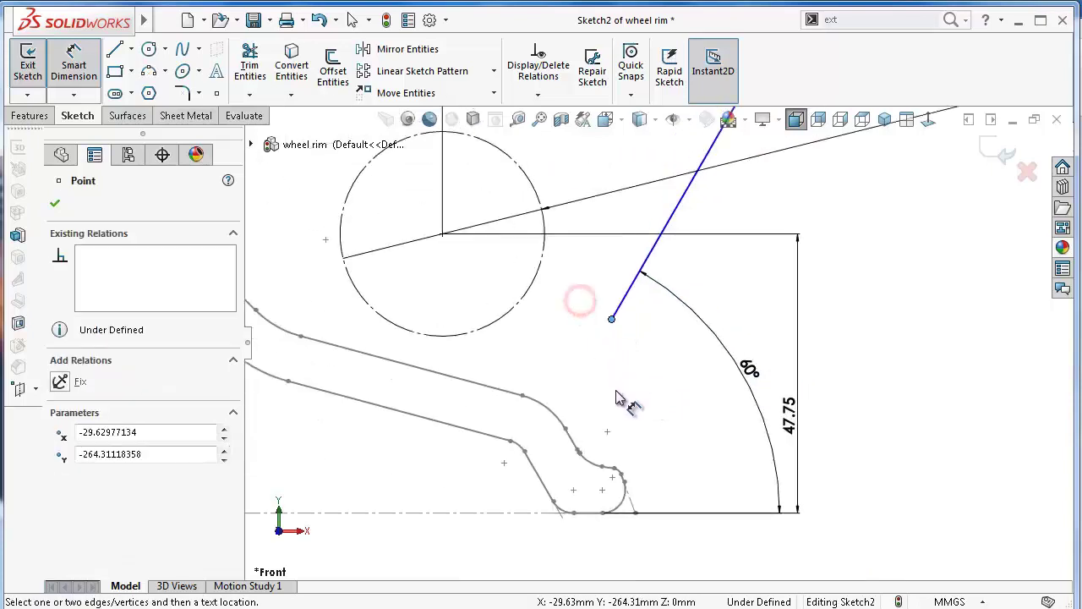
click(516, 513)
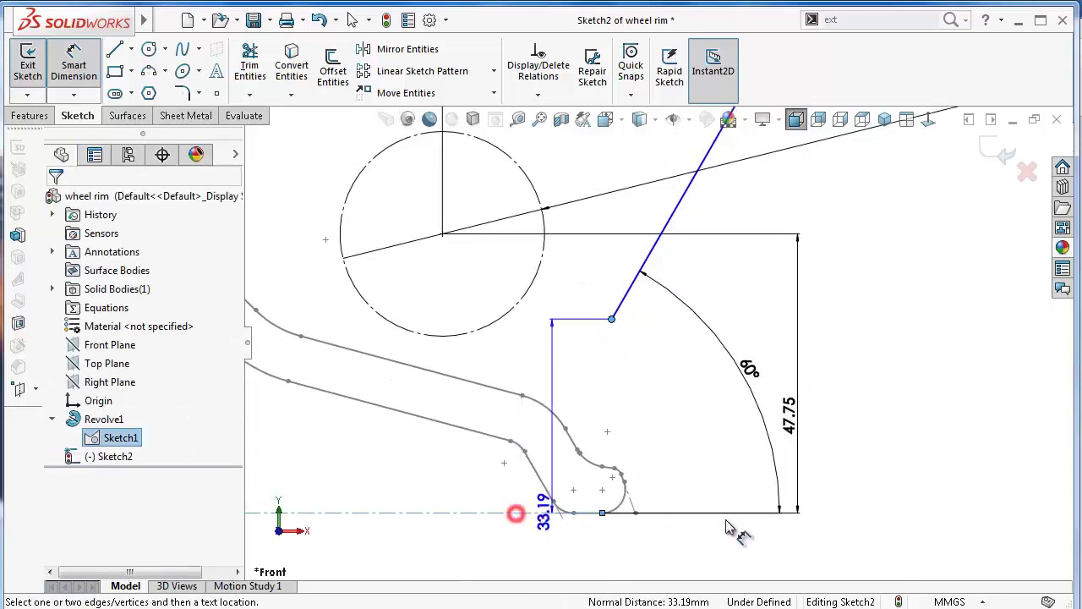
click(924, 509)
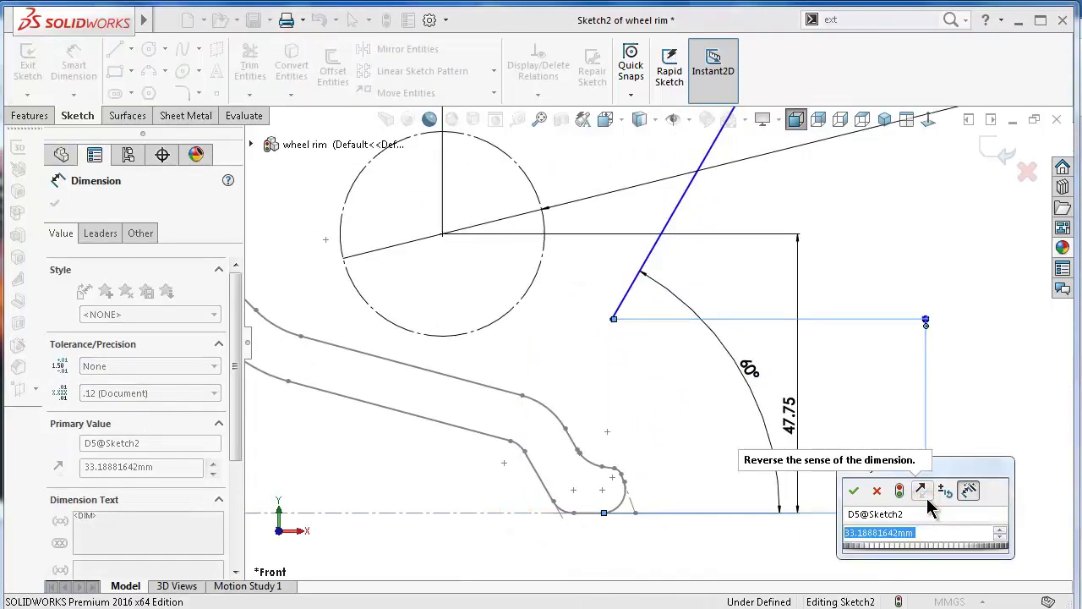
text(24)
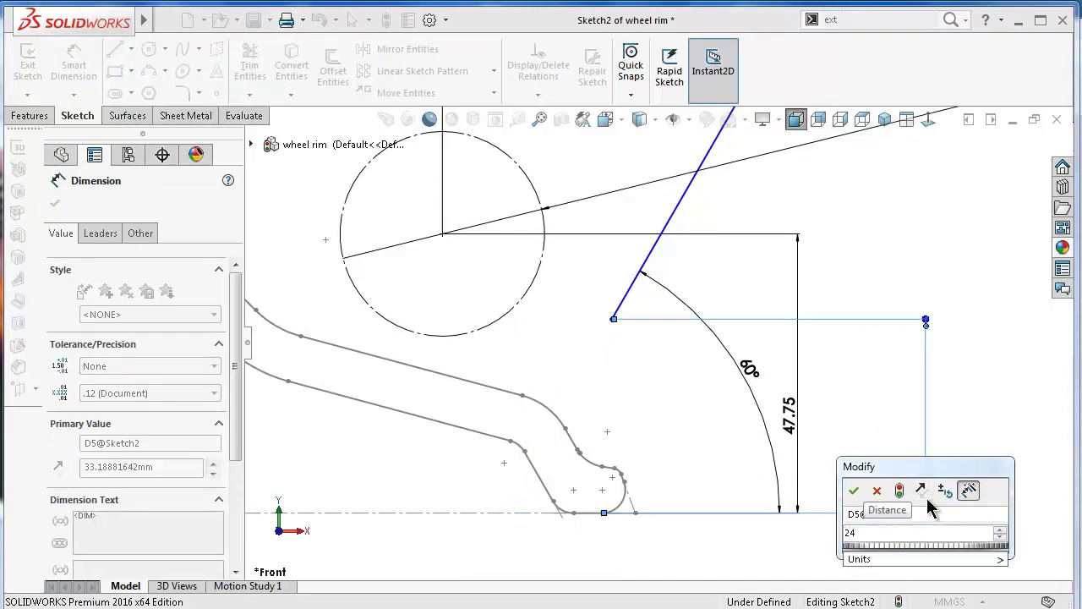
key(Return)
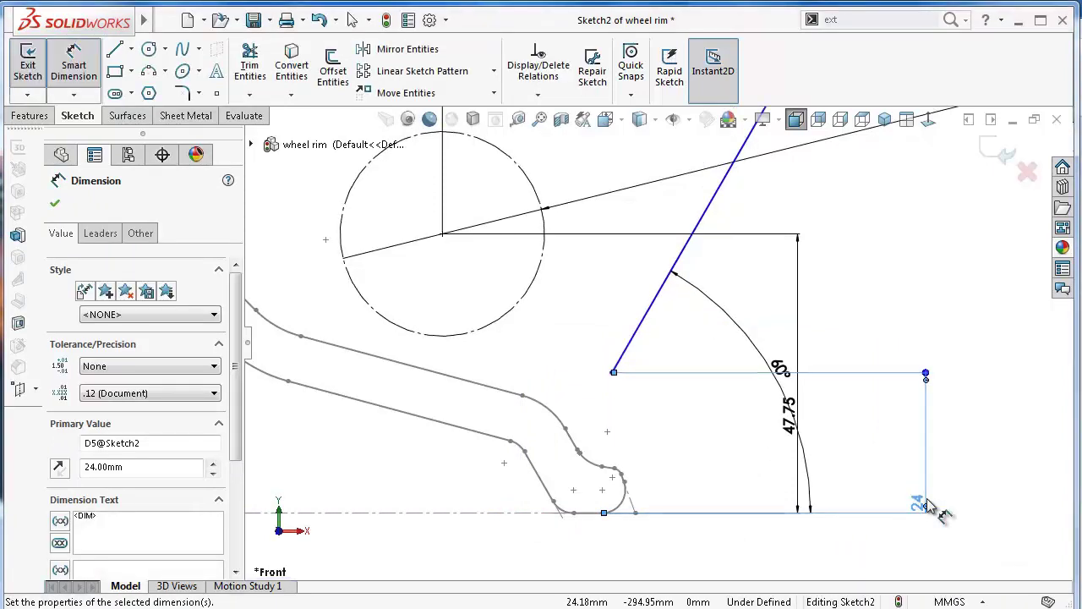
click(978, 457)
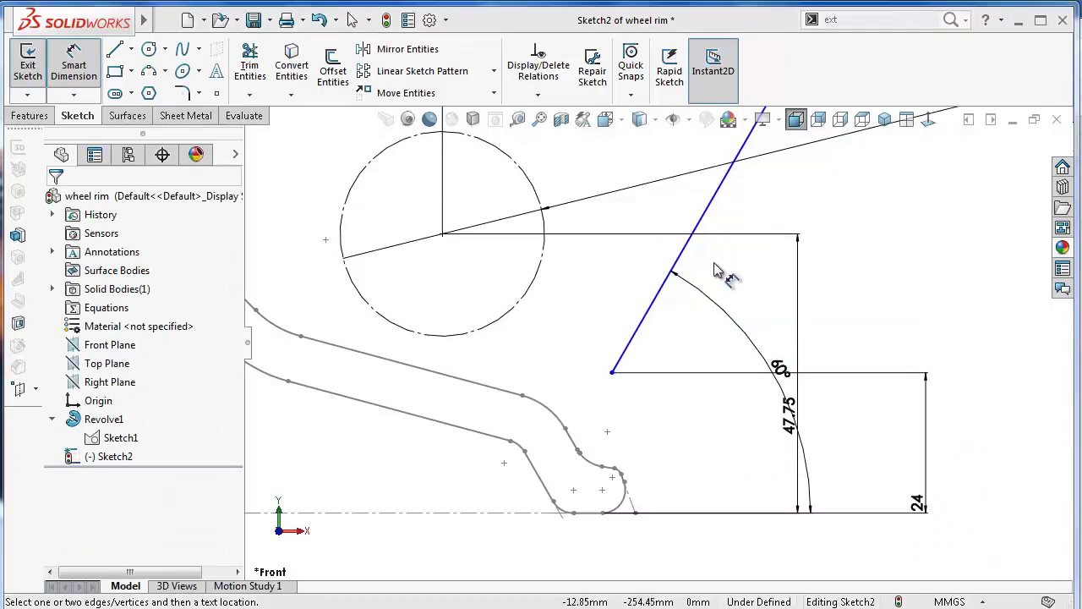
Dimension the spoke line's length as 74 mm.
scroll(828, 287, up, 3)
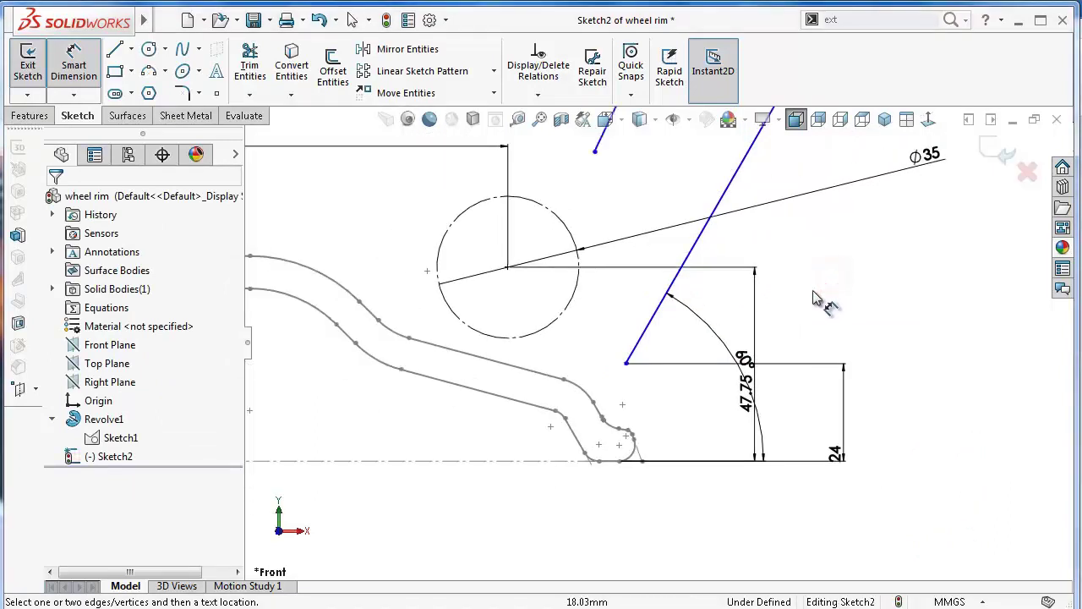
click(708, 238)
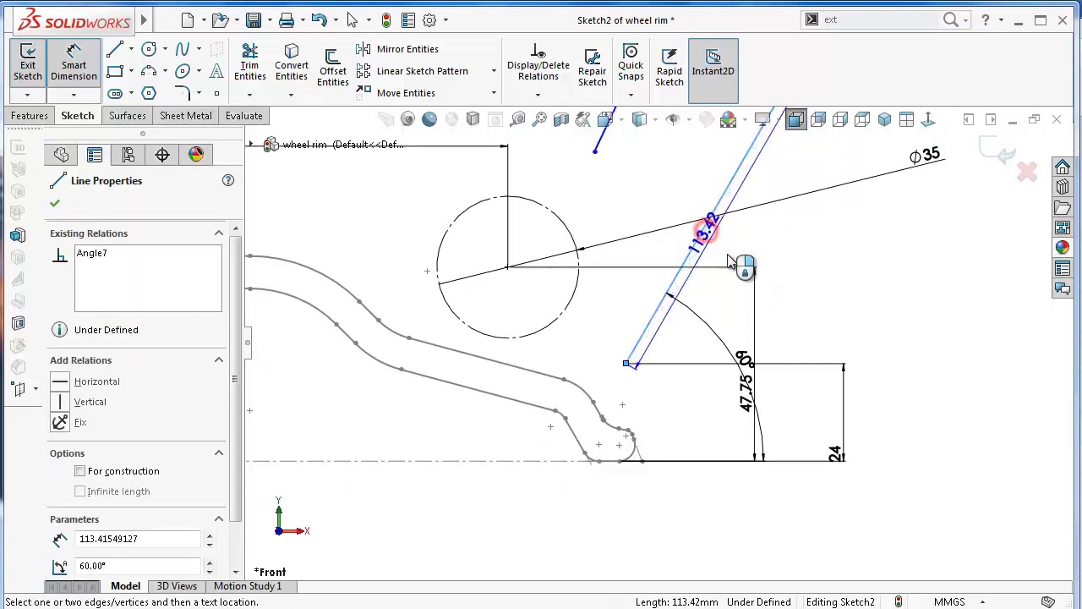
click(772, 291)
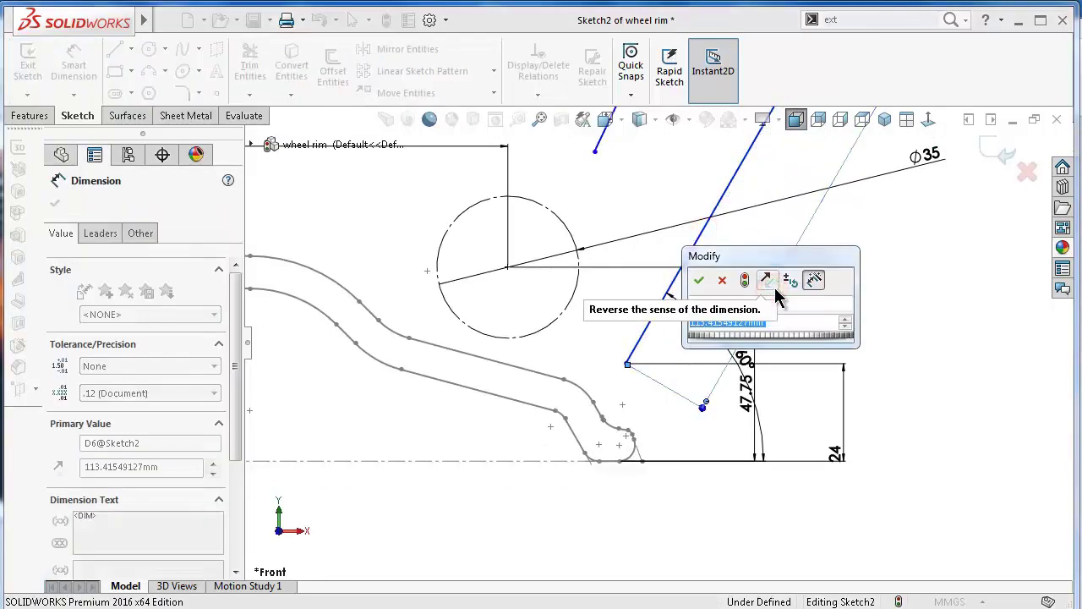
text(74)
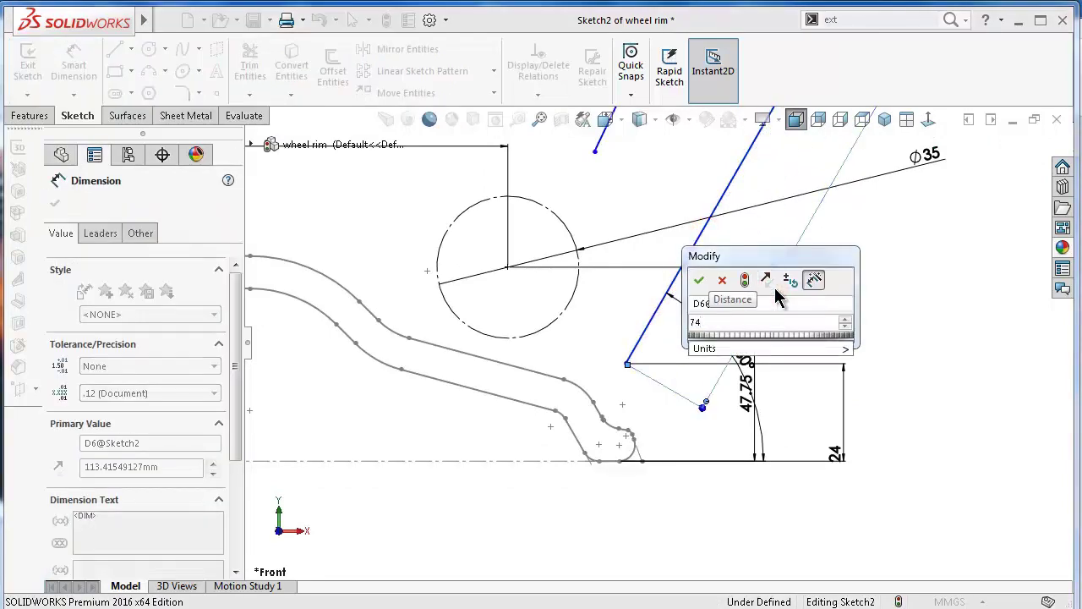
key(Return)
scroll(771, 271, up, 2)
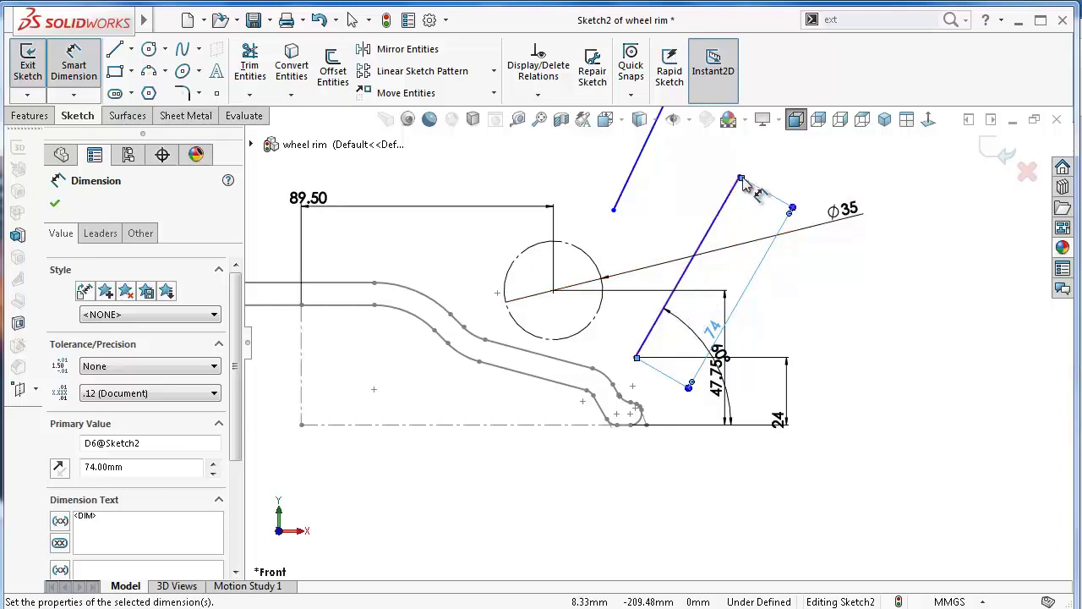
Try an 88.09 height dimension on the line's top endpoint and discard it as over-defining.
click(566, 425)
scroll(744, 180, down, 3)
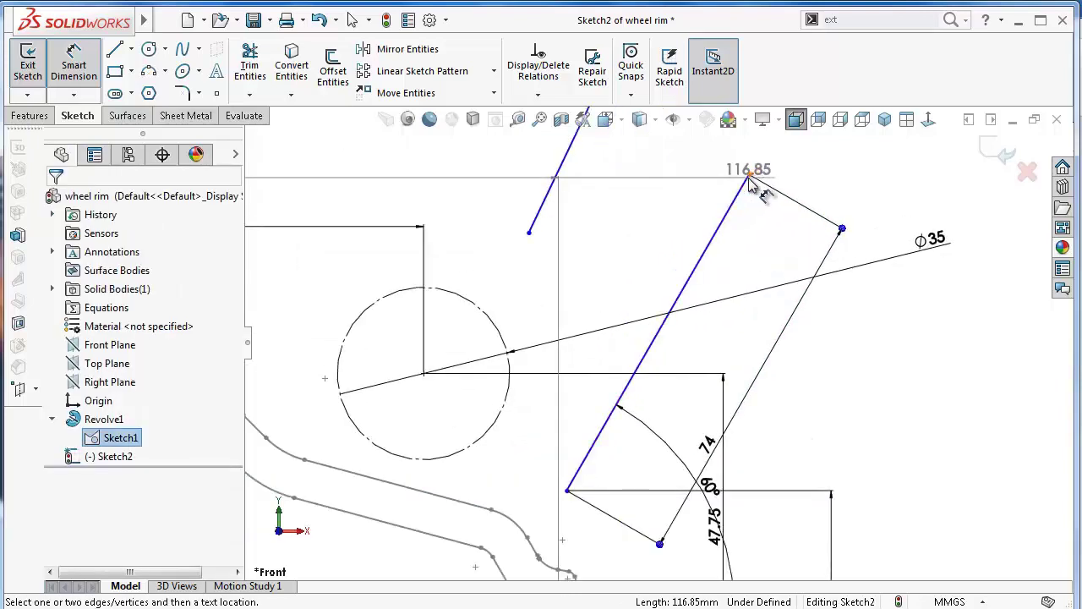
click(749, 182)
scroll(905, 394, up, 1)
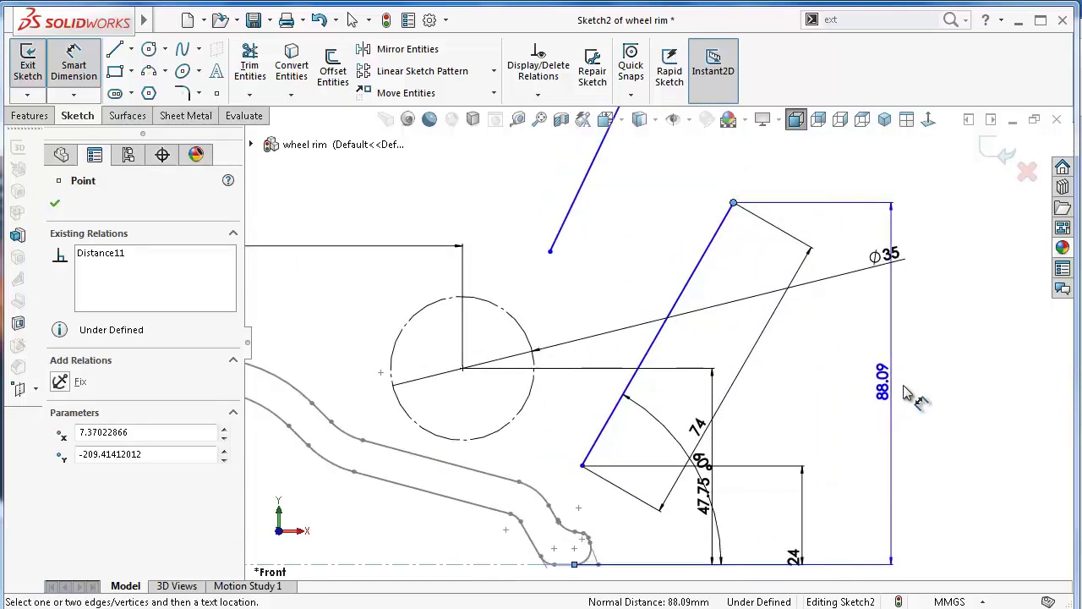
click(930, 391)
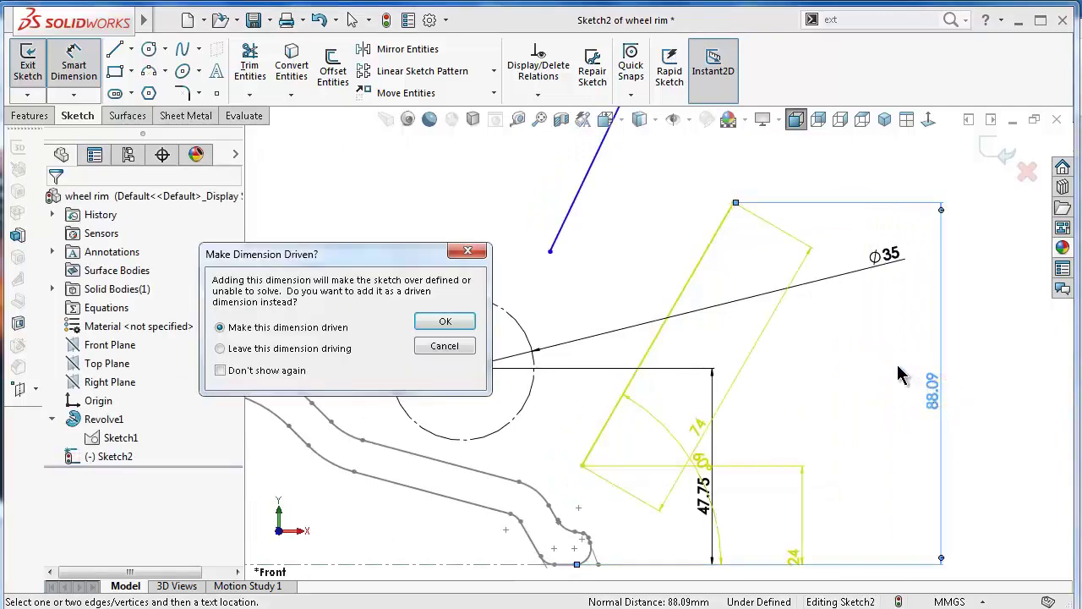
click(467, 348)
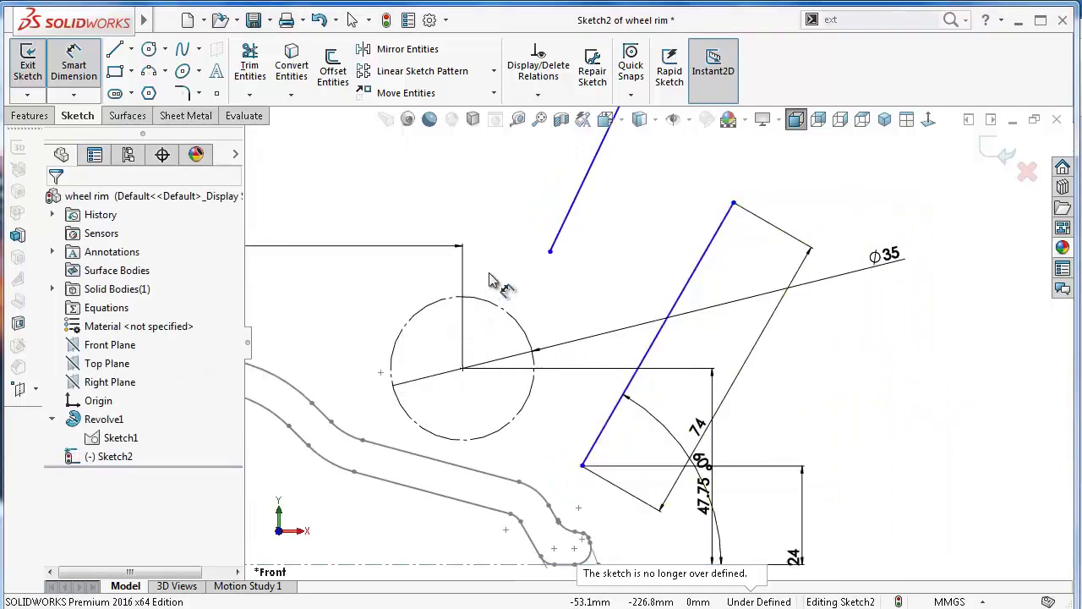
click(854, 366)
Drag the 47.75 and 24 dimensions into clearer positions.
scroll(651, 342, up, 2)
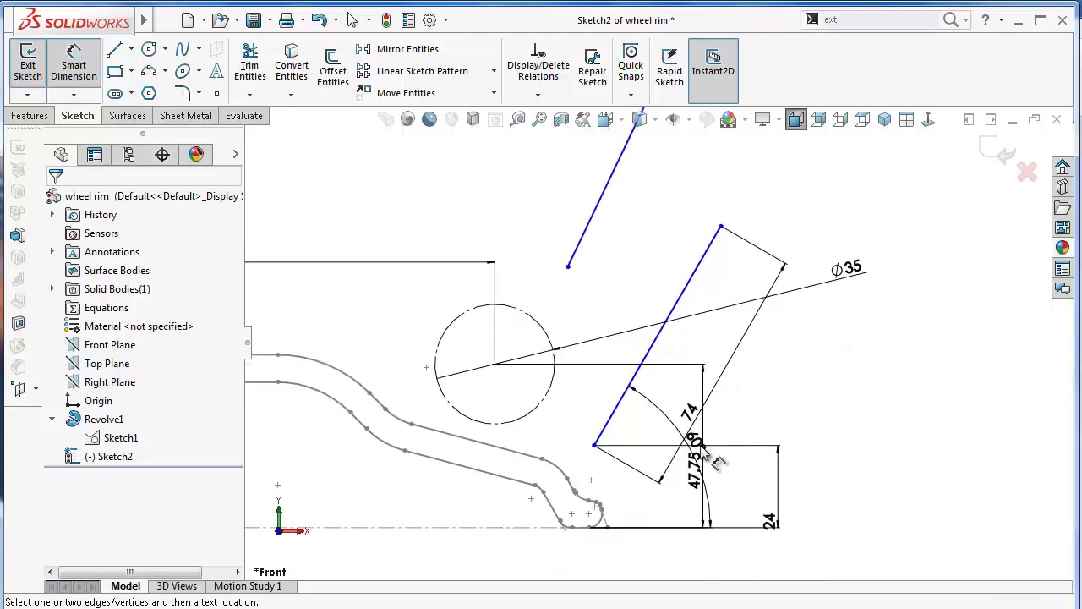
drag(693, 475, 473, 433)
drag(760, 511, 676, 492)
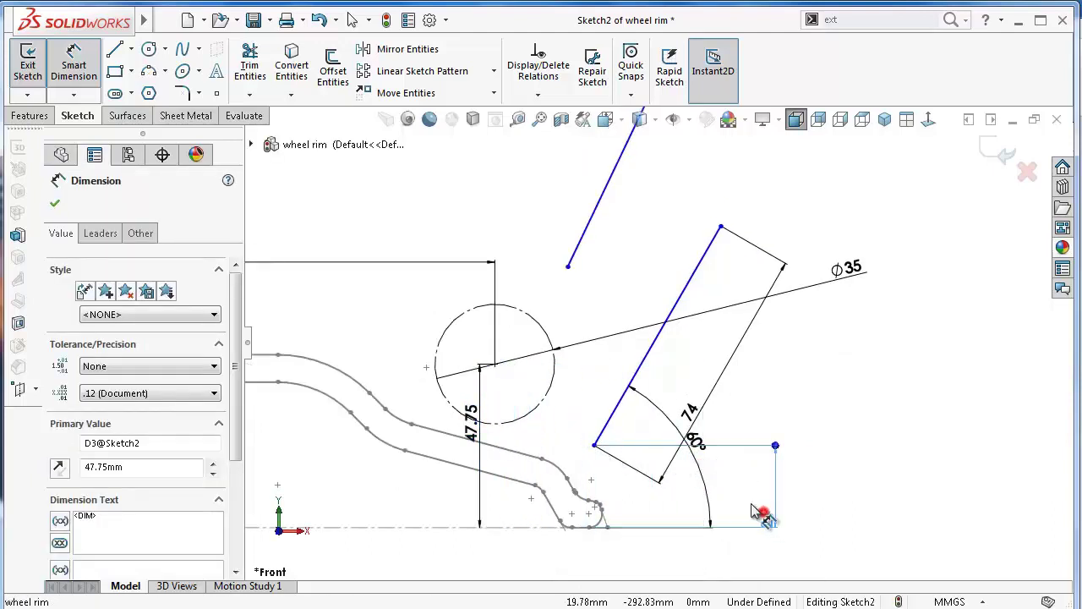
Draw a three-point arc starting at the spoke line's lower end.
scroll(572, 568, down, 5)
click(148, 70)
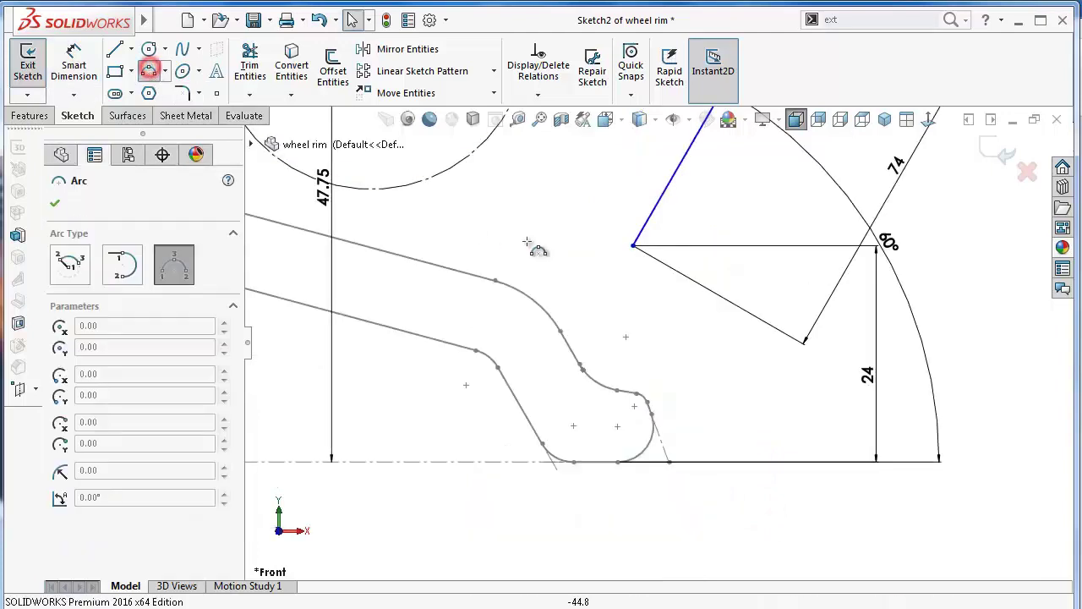
click(632, 246)
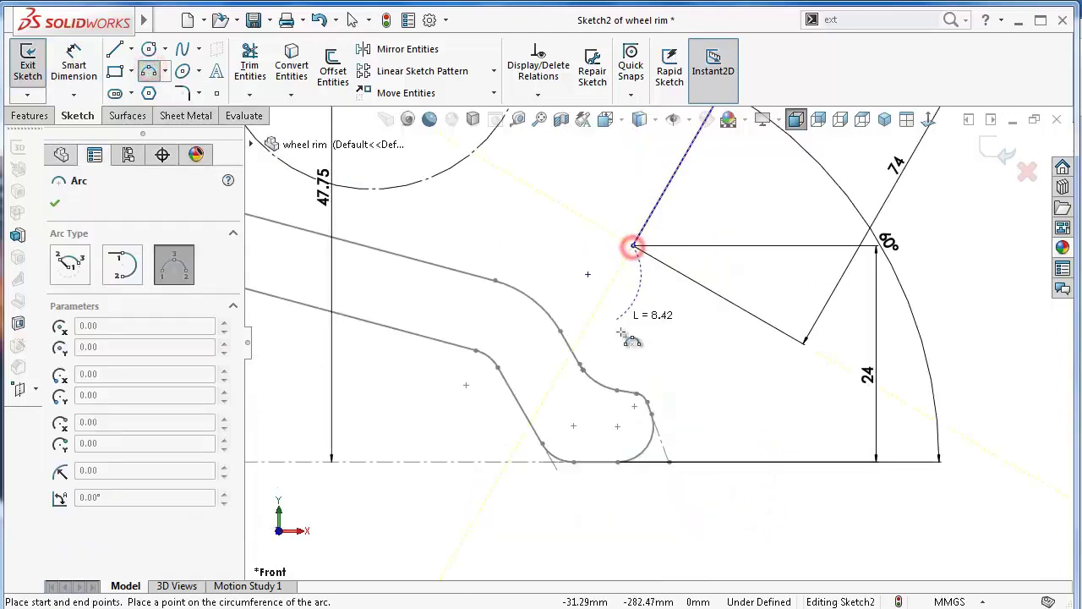
click(625, 336)
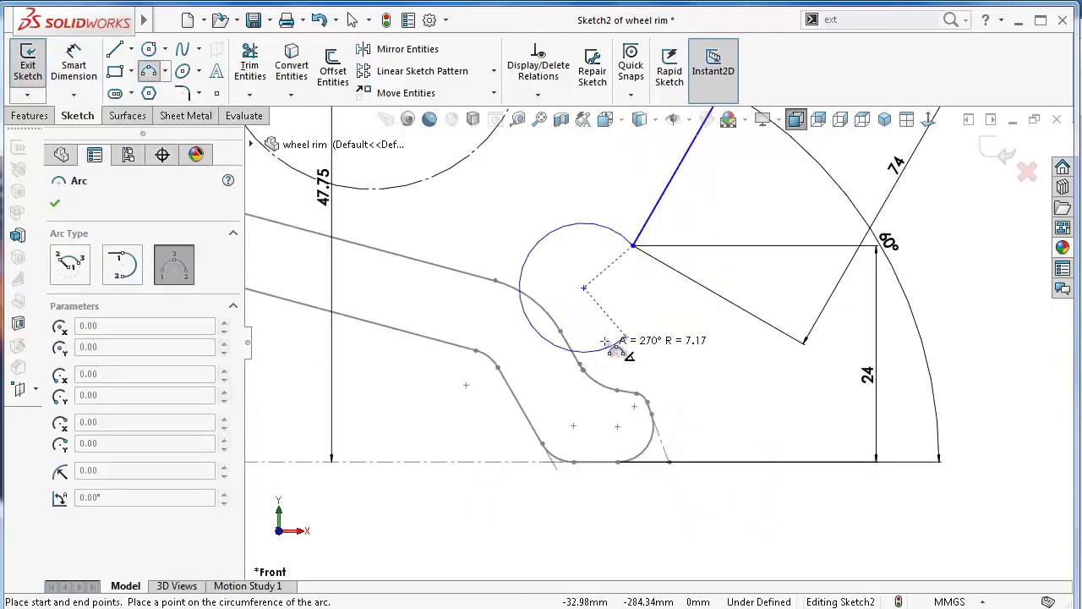
click(617, 357)
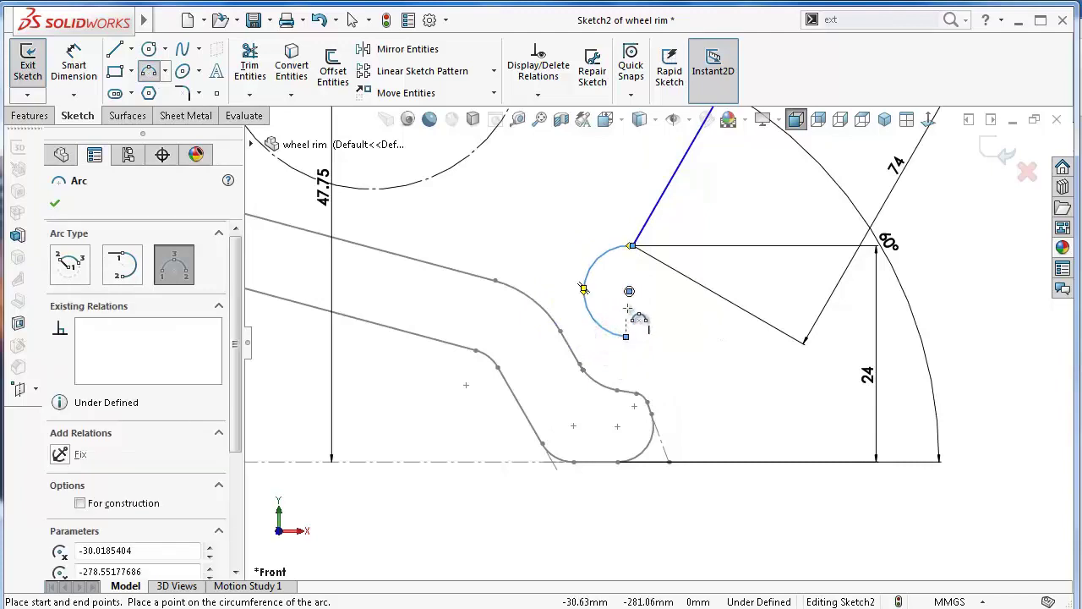
key(Escape)
Free the arc's lower endpoint and drag it down to enlarge the arc.
mouse_move(626, 336)
mouse_down()
mouse_move(618, 385)
mouse_move(630, 350)
mouse_up()
click(647, 341)
click(626, 336)
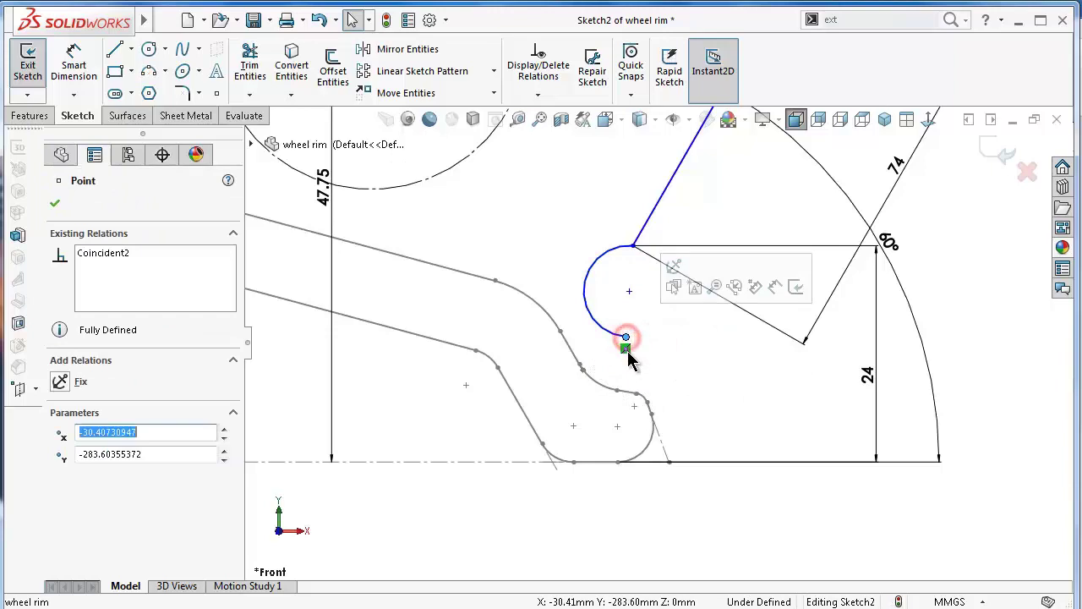
click(626, 347)
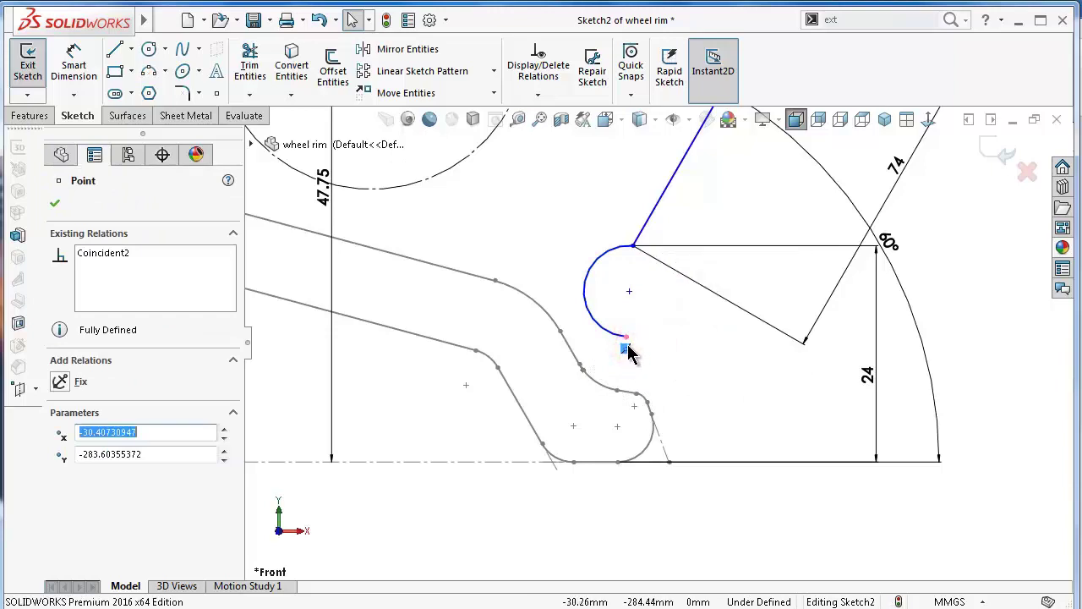
drag(629, 343, 626, 378)
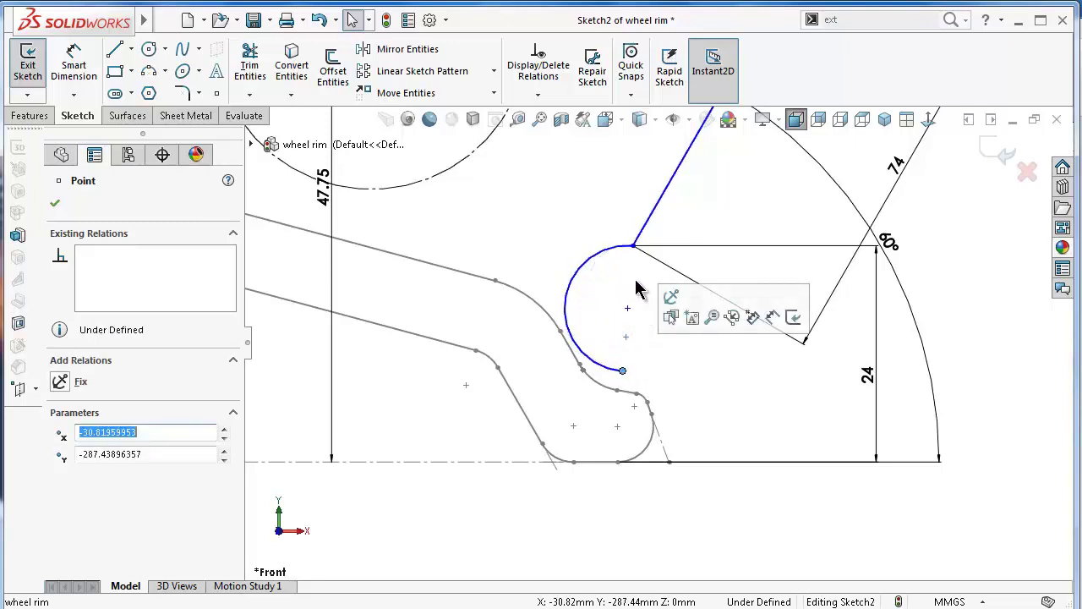
Make the arc tangent to the slanted spoke line and pull its free end down-left.
click(609, 255)
ctrl+click(642, 236)
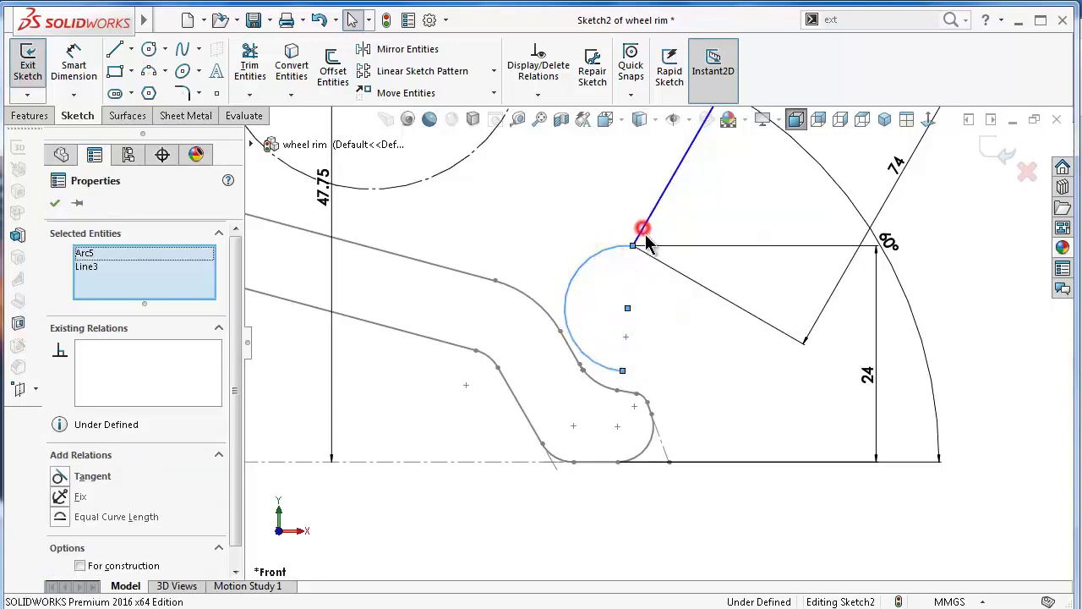
click(686, 160)
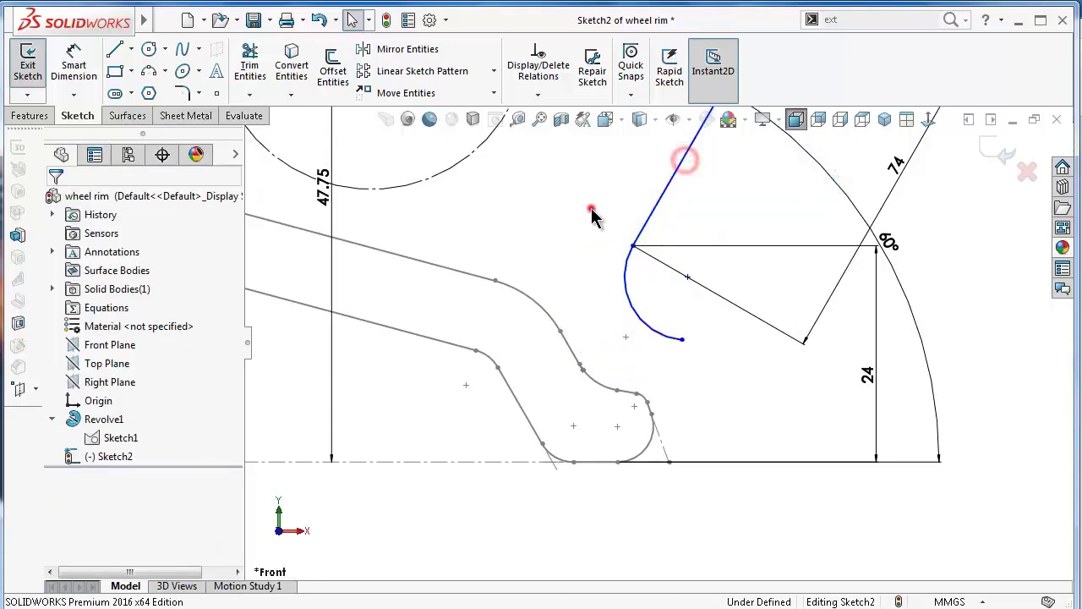
click(672, 336)
drag(618, 391, 612, 431)
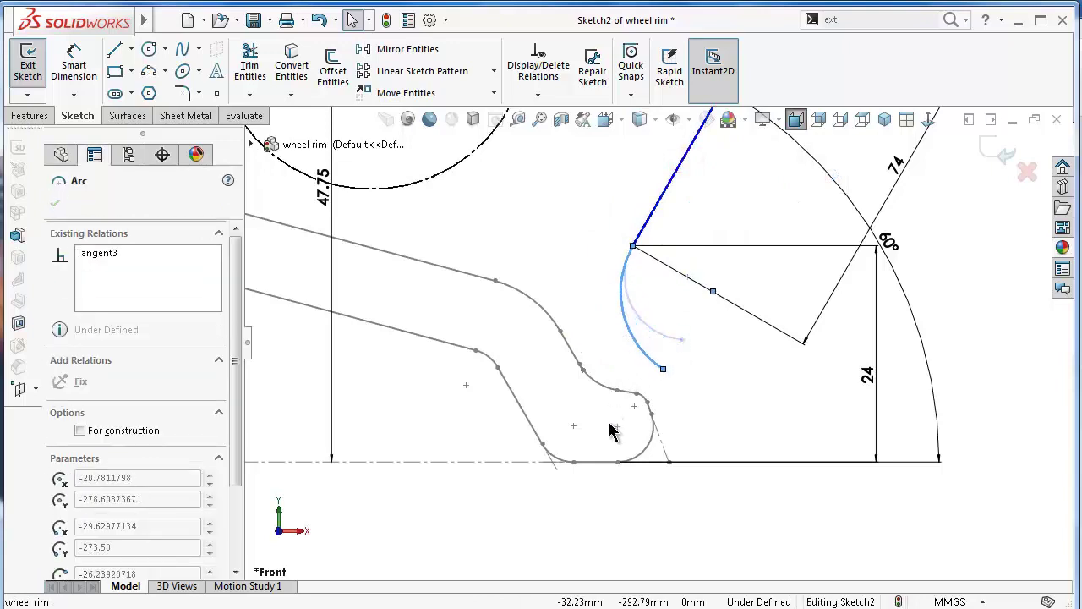
Scroll down to the rim and select its small fillet arc.
scroll(683, 375, down, 2)
scroll(676, 367, down, 2)
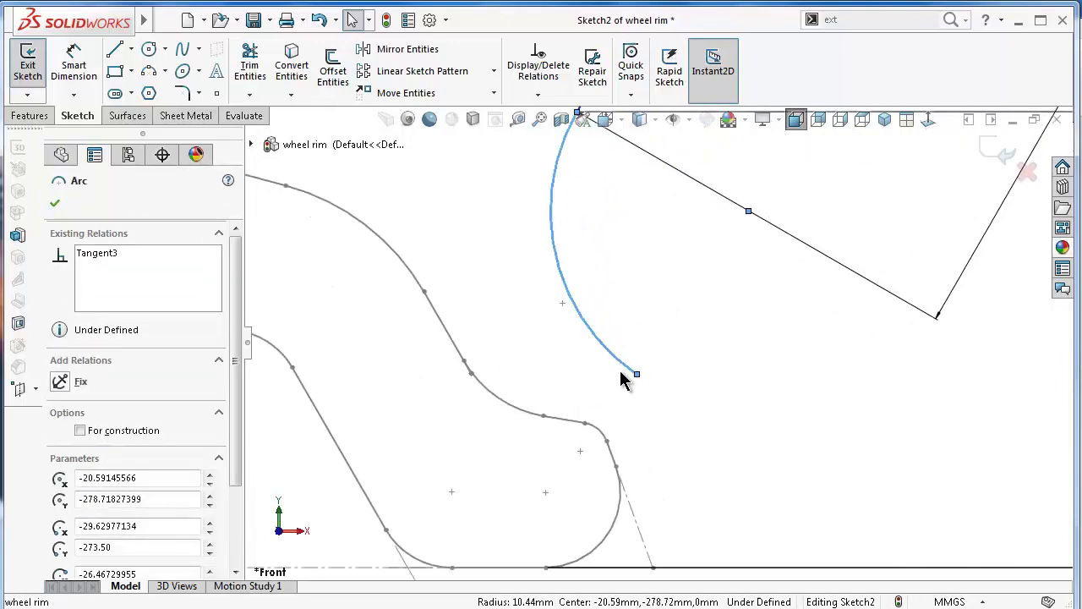
click(619, 370)
scroll(632, 404, down, 3)
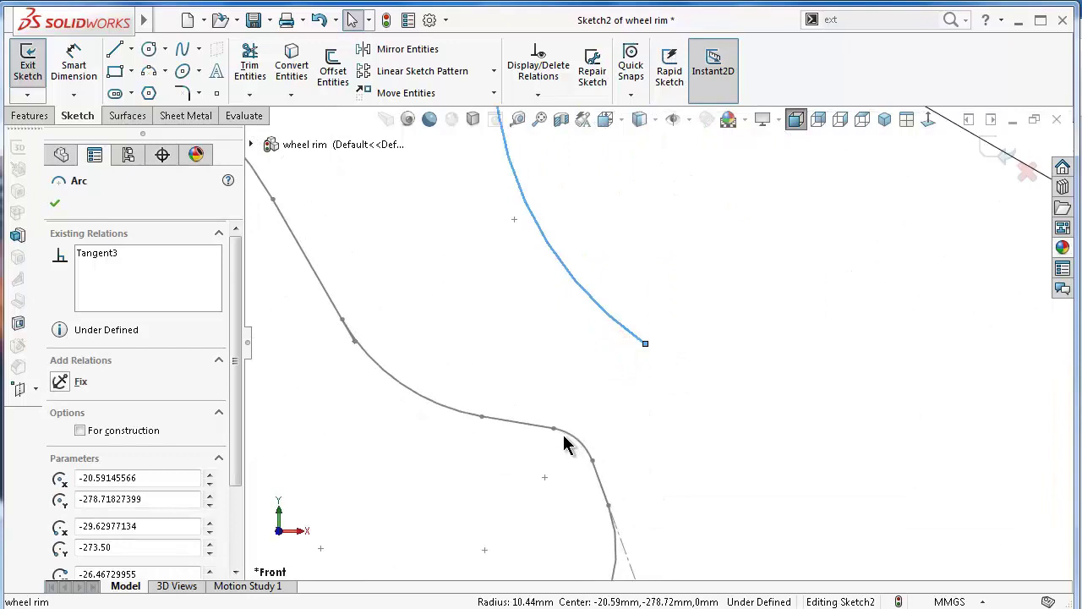
click(566, 436)
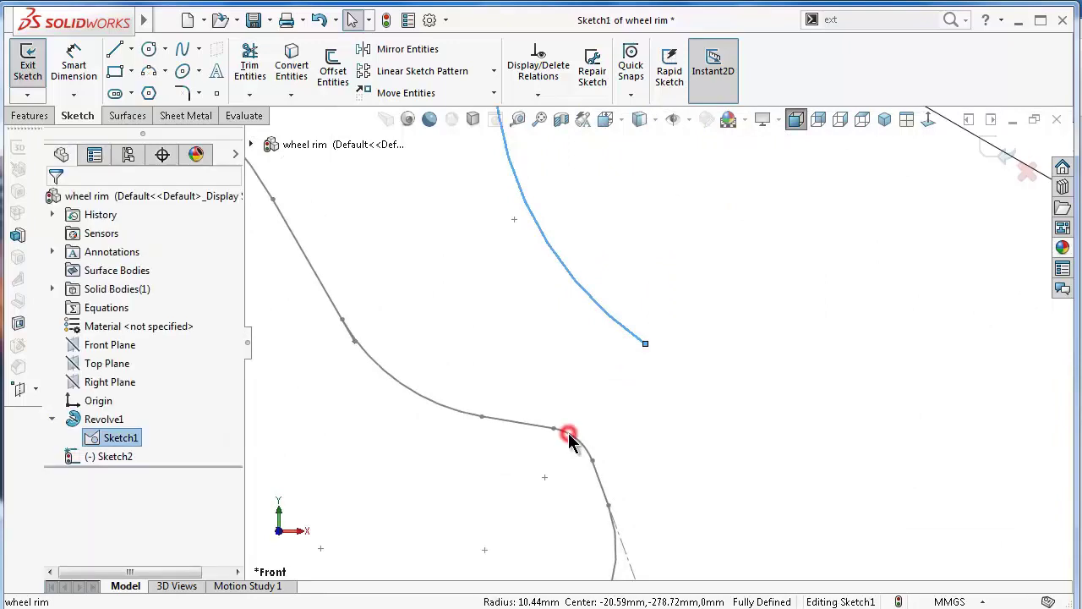
Make the spoke arc tangent to the rim fillet and drag its free end onto the rim curve.
ctrl+click(633, 335)
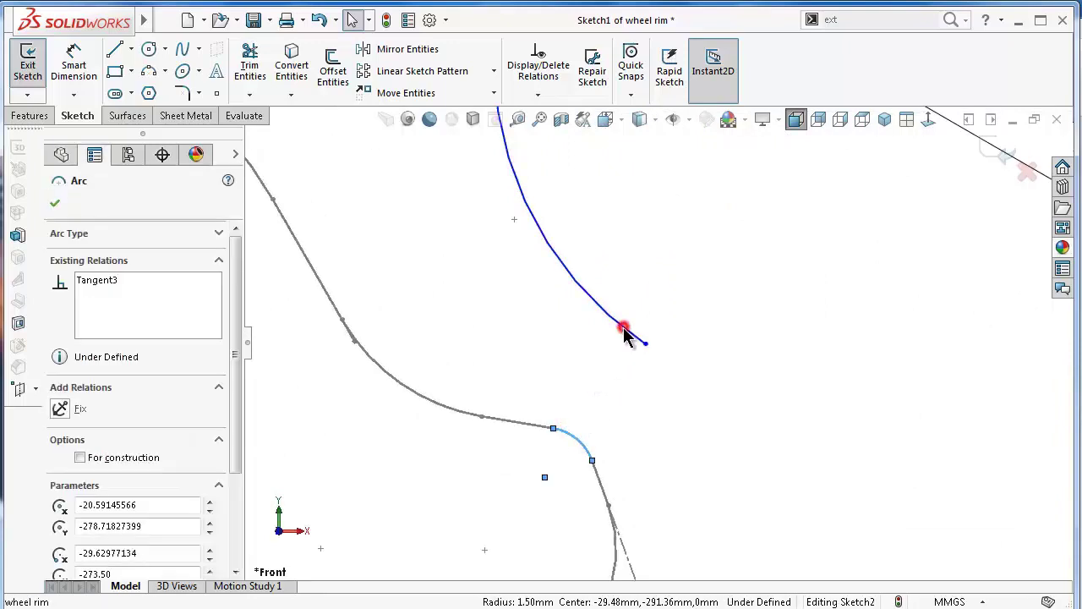
click(689, 256)
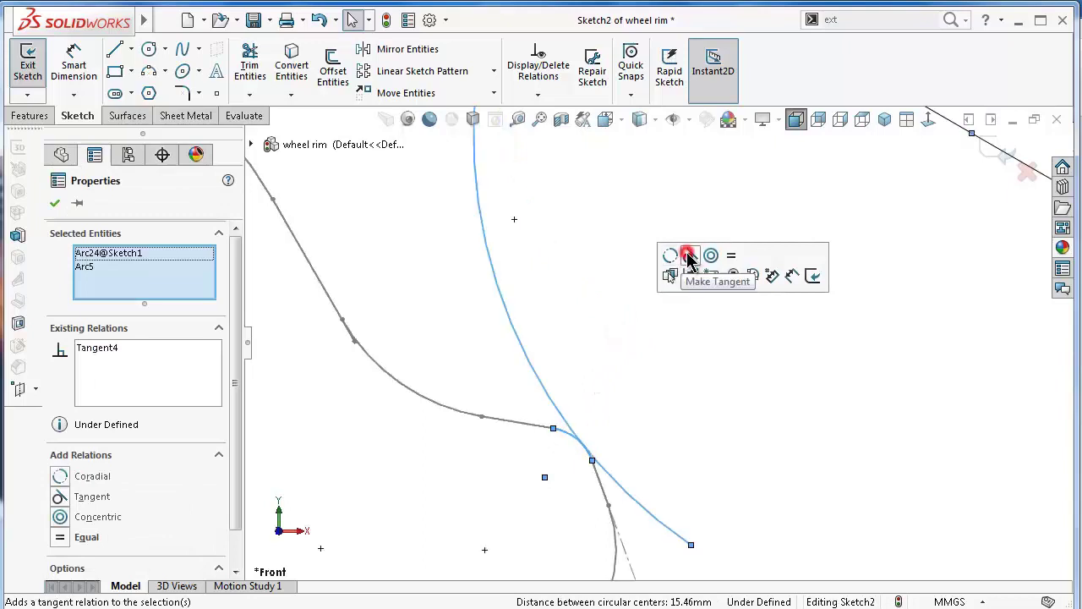
click(667, 336)
mouse_move(692, 551)
mouse_down()
mouse_move(547, 434)
mouse_move(560, 438)
mouse_up()
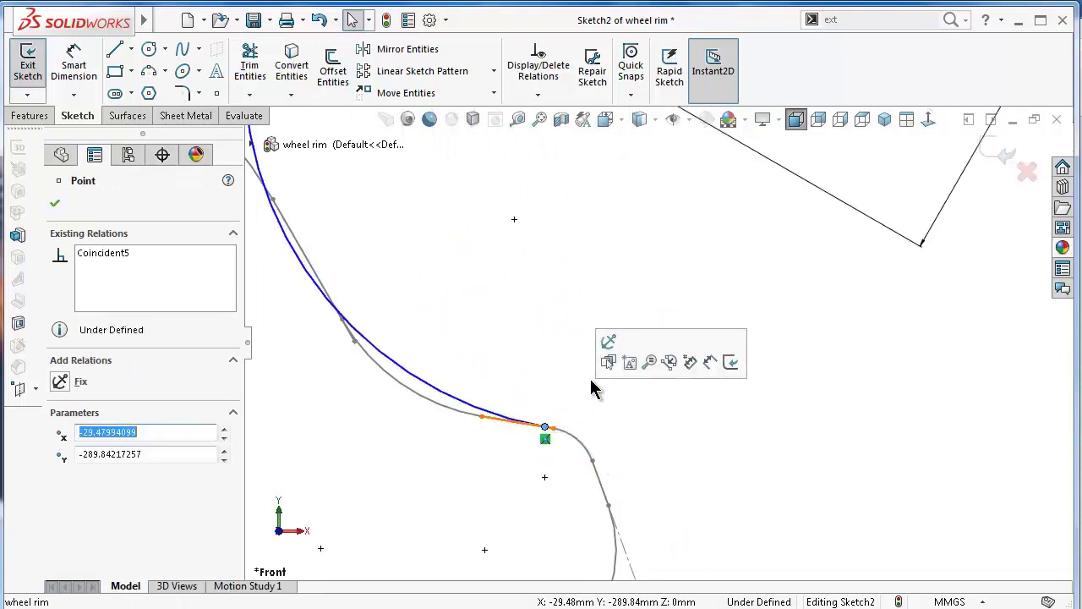
click(746, 483)
Make the spoke arc's end point coincident with the nearby rim profile point.
scroll(615, 463, down, 2)
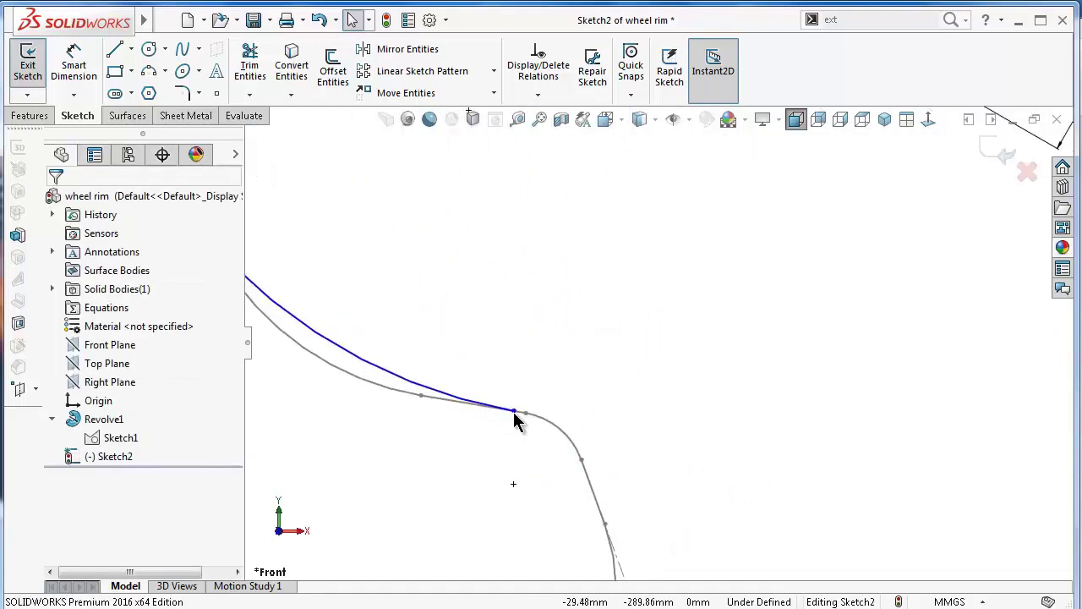
click(514, 411)
ctrl+click(524, 415)
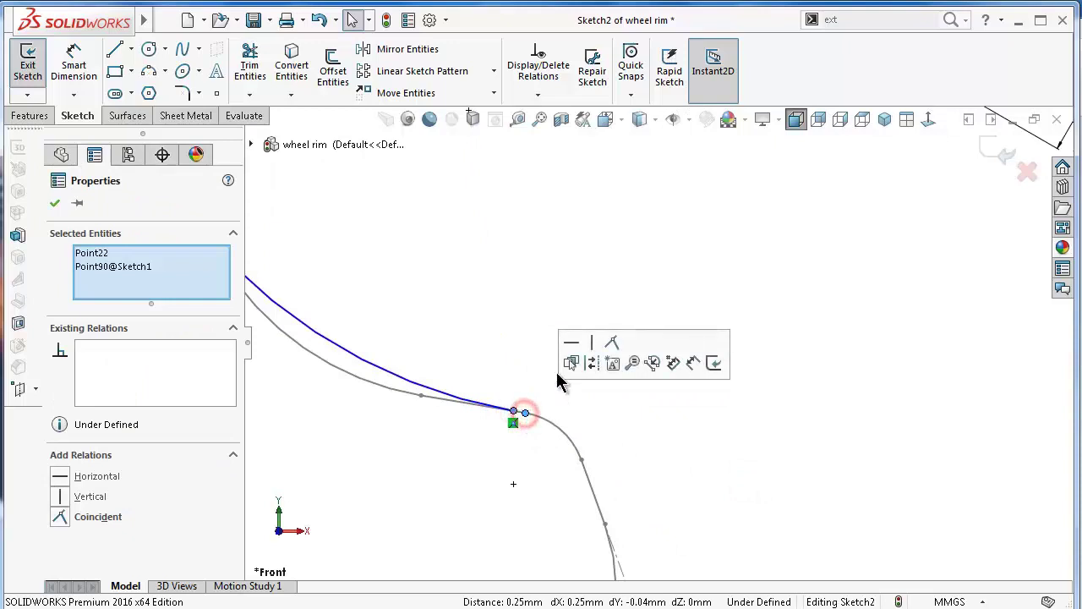
click(622, 331)
click(513, 463)
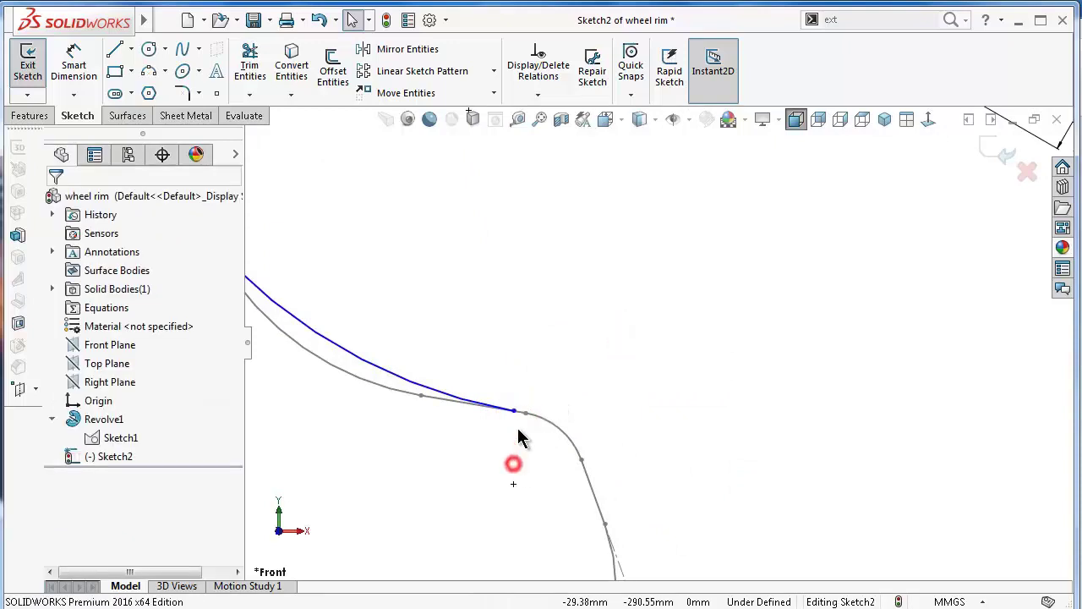
click(514, 412)
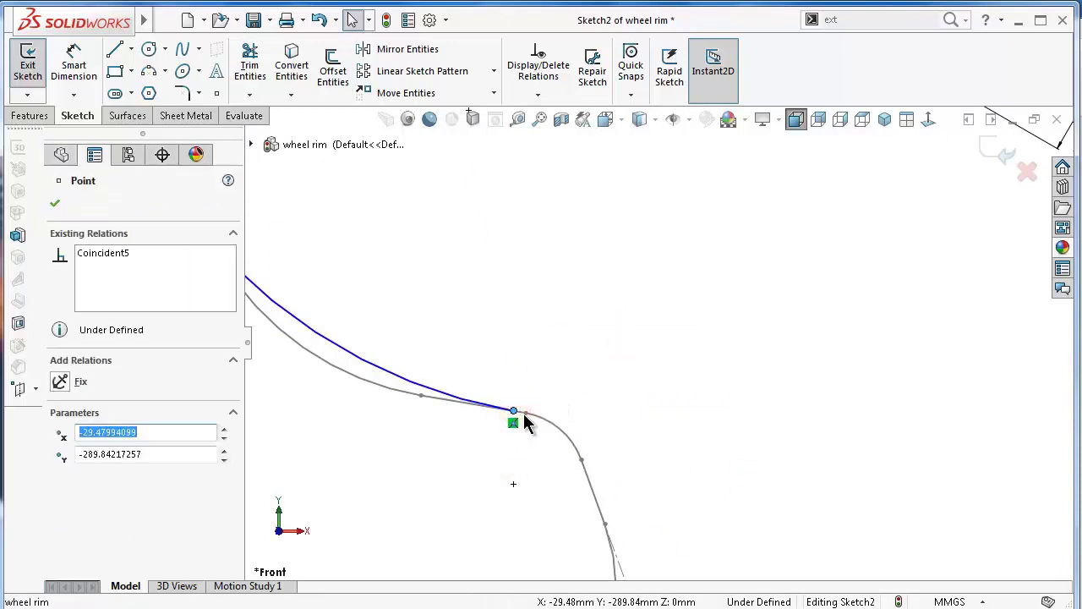
ctrl+click(524, 413)
click(608, 340)
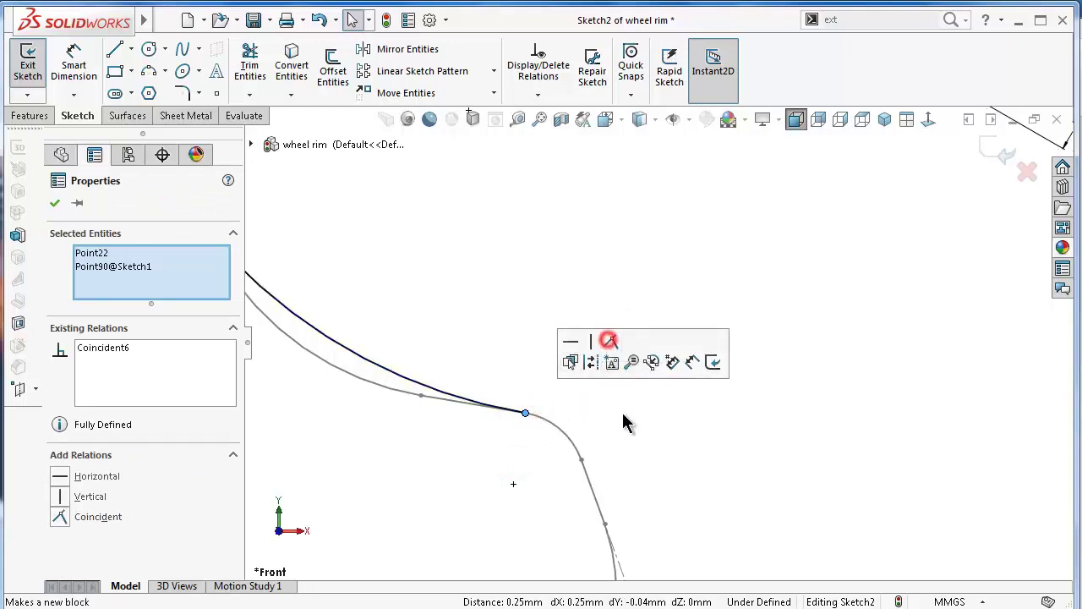
click(664, 437)
Draw a short line from beside the upper rim curve to just below the construction circle.
scroll(582, 254, up, 2)
scroll(552, 228, up, 2)
scroll(606, 196, up, 2)
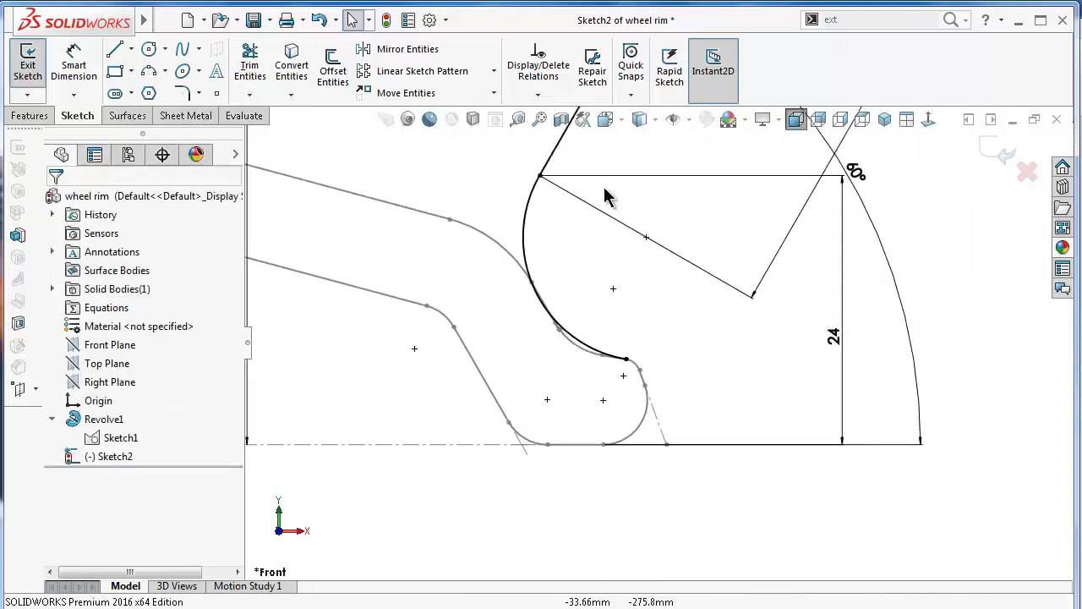
scroll(640, 189, up, 2)
scroll(683, 194, up, 1)
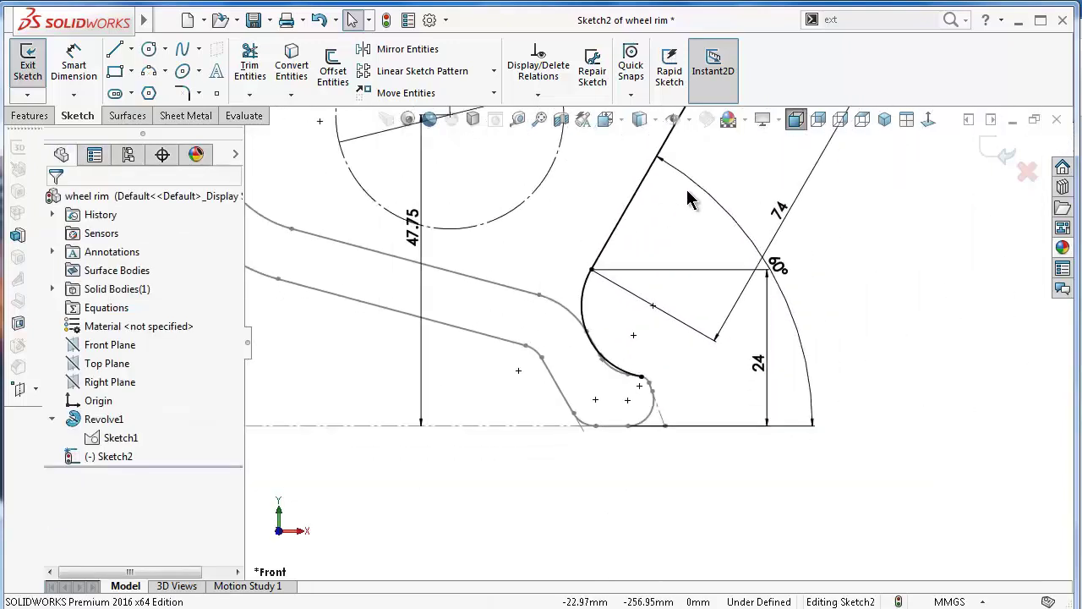
scroll(712, 192, up, 2)
scroll(715, 196, up, 2)
scroll(723, 207, up, 1)
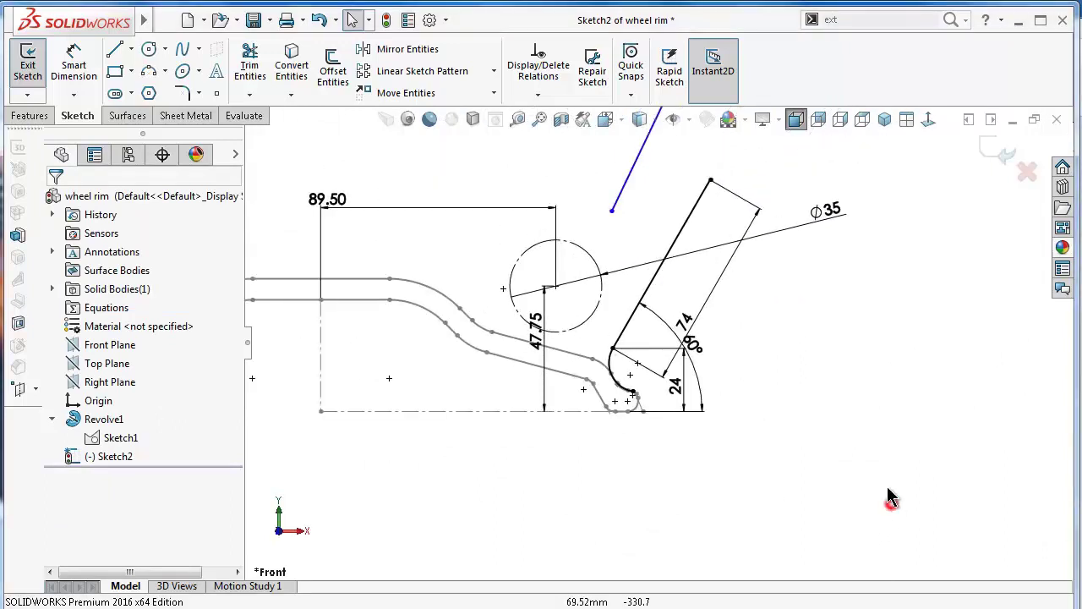
scroll(536, 273, down, 1)
scroll(536, 329, down, 3)
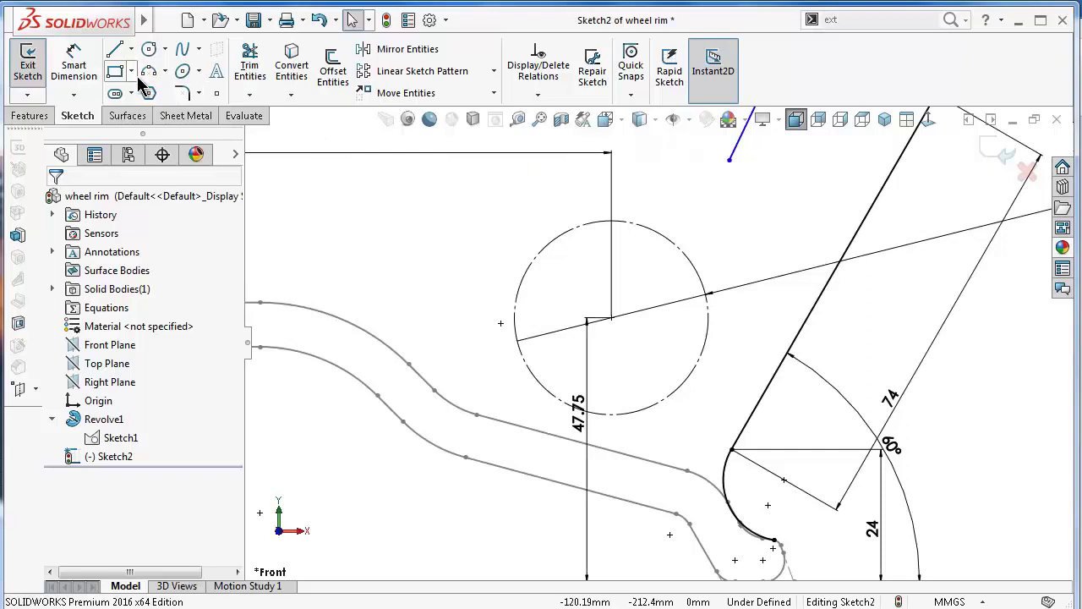
scroll(360, 215, down, 3)
click(116, 50)
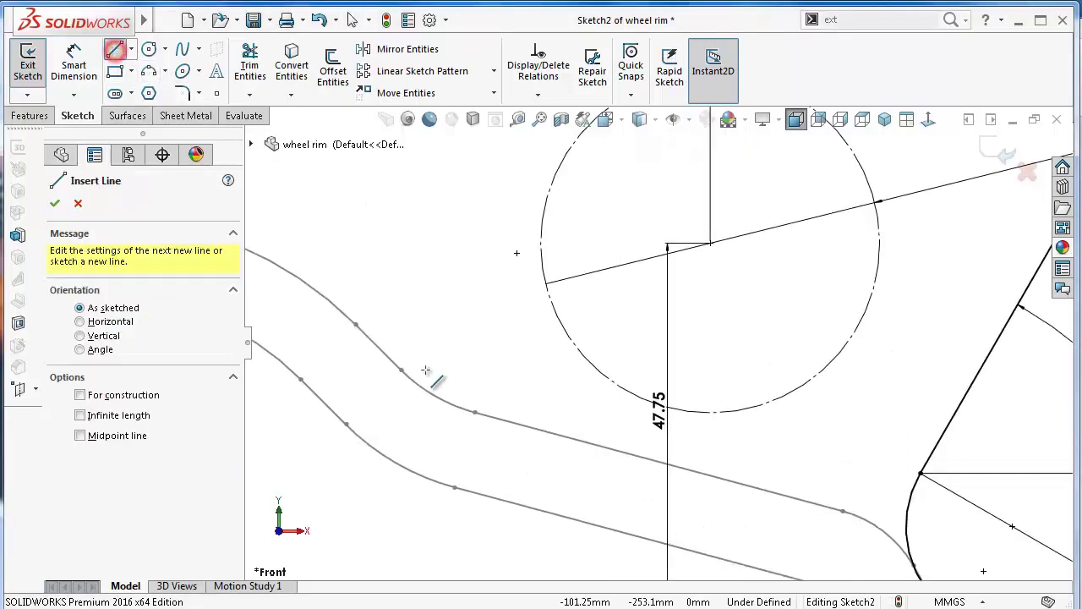
click(621, 400)
click(445, 337)
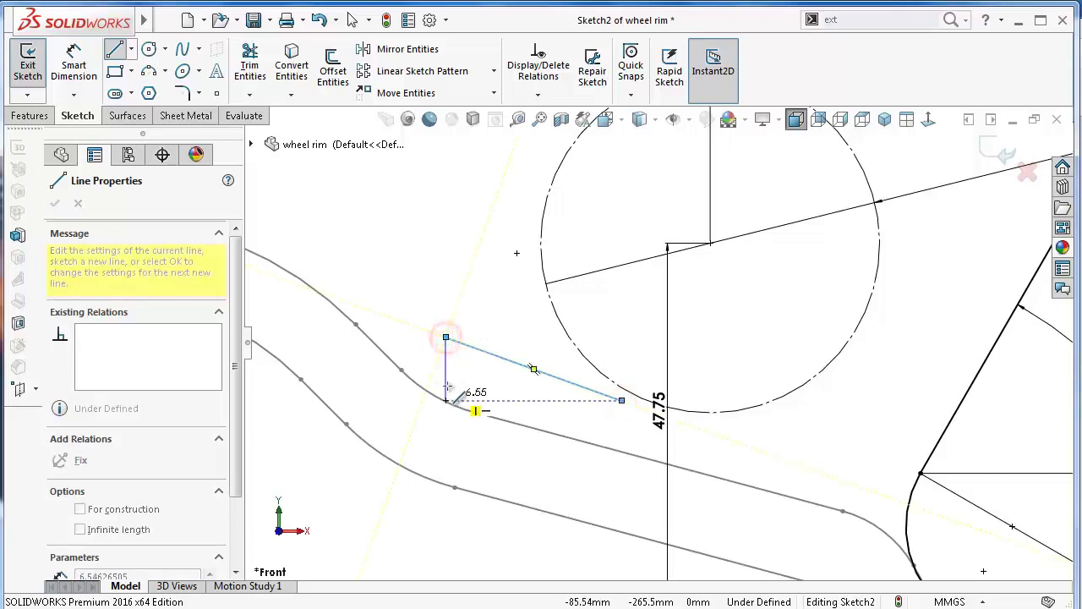
double_click(428, 327)
Dimension the new line at a 12° angle to the centerline.
right_drag(415, 326, 511, 379)
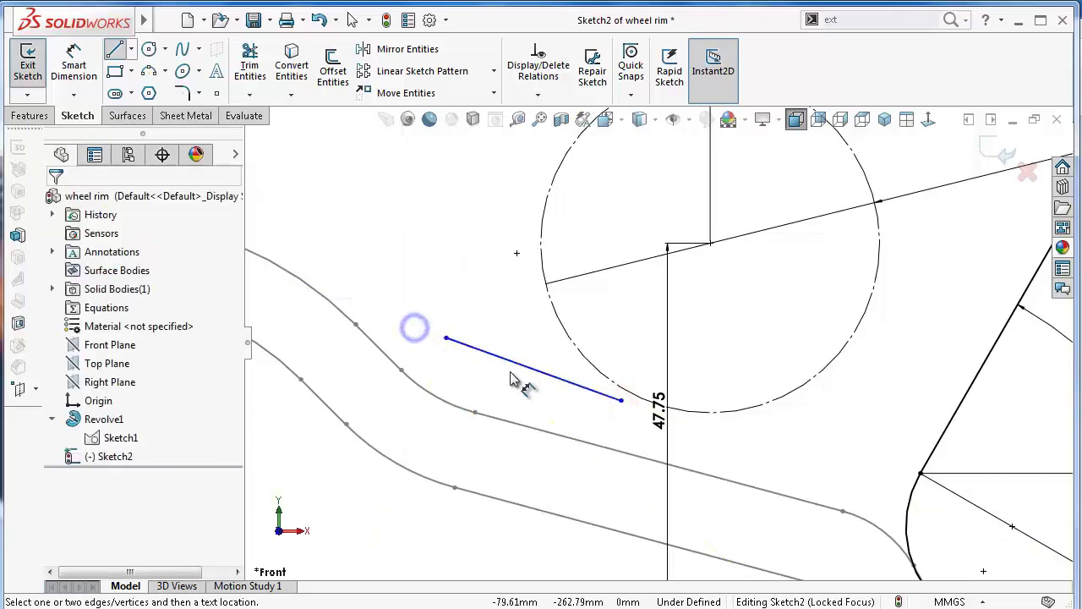
click(525, 373)
scroll(536, 386, up, 2)
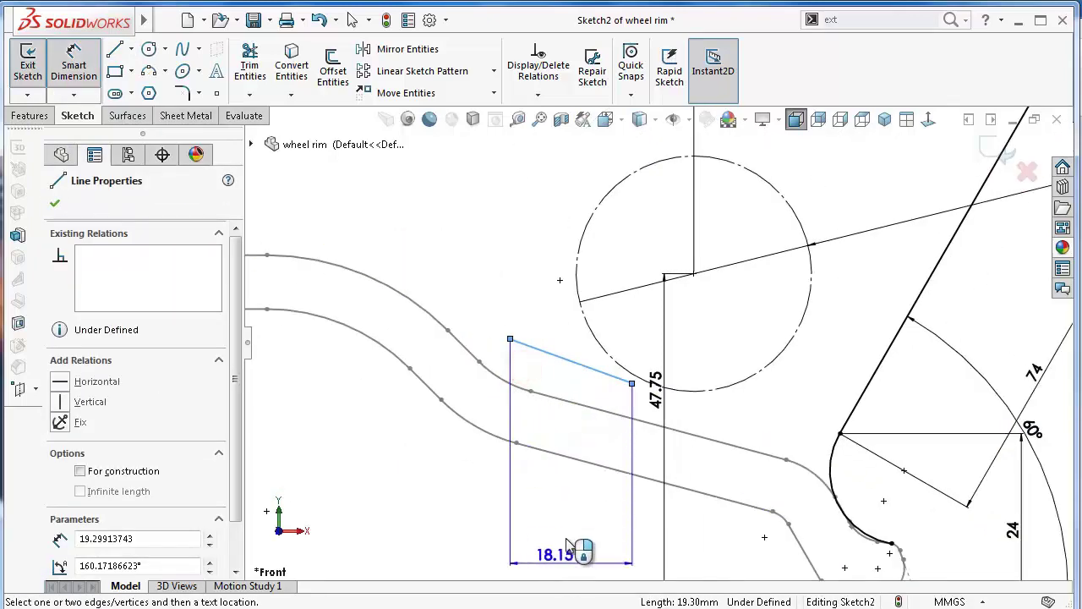
scroll(568, 543, up, 2)
click(594, 516)
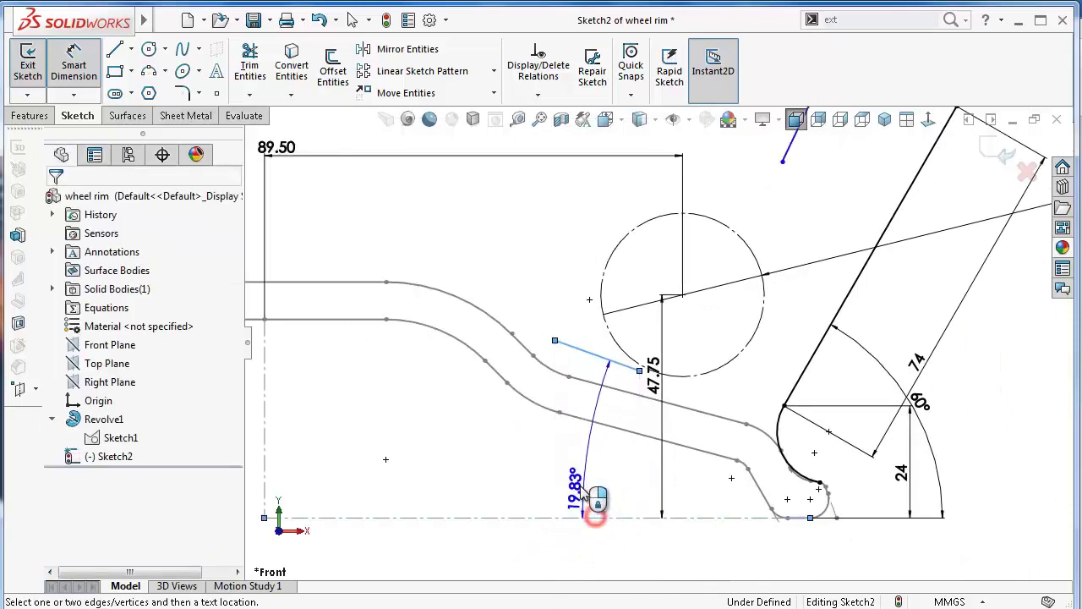
click(588, 497)
text(12)
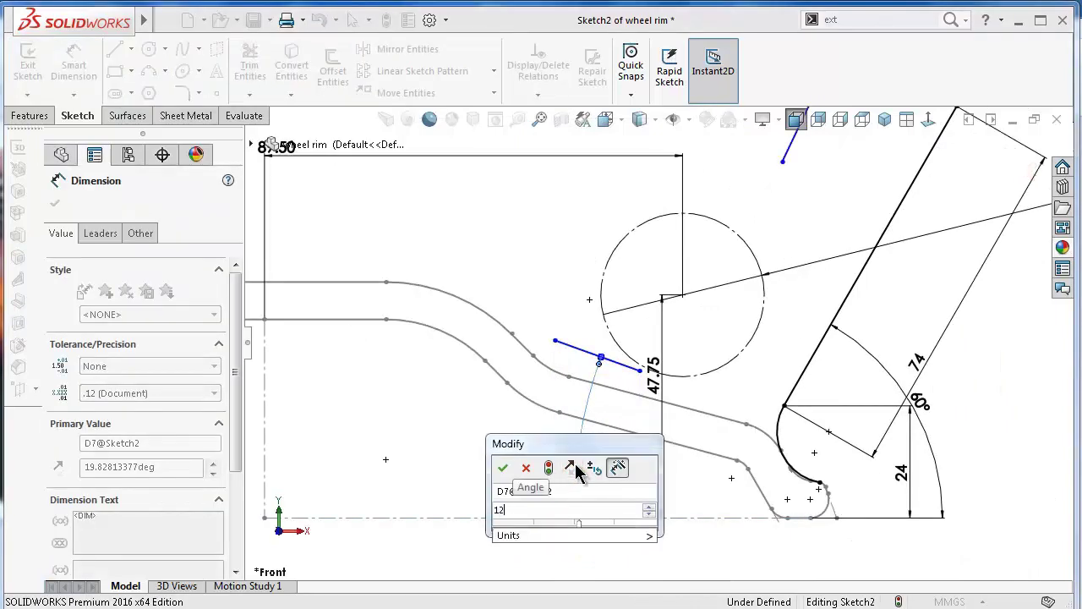
key(Return)
scroll(632, 464, down, 2)
scroll(640, 465, down, 1)
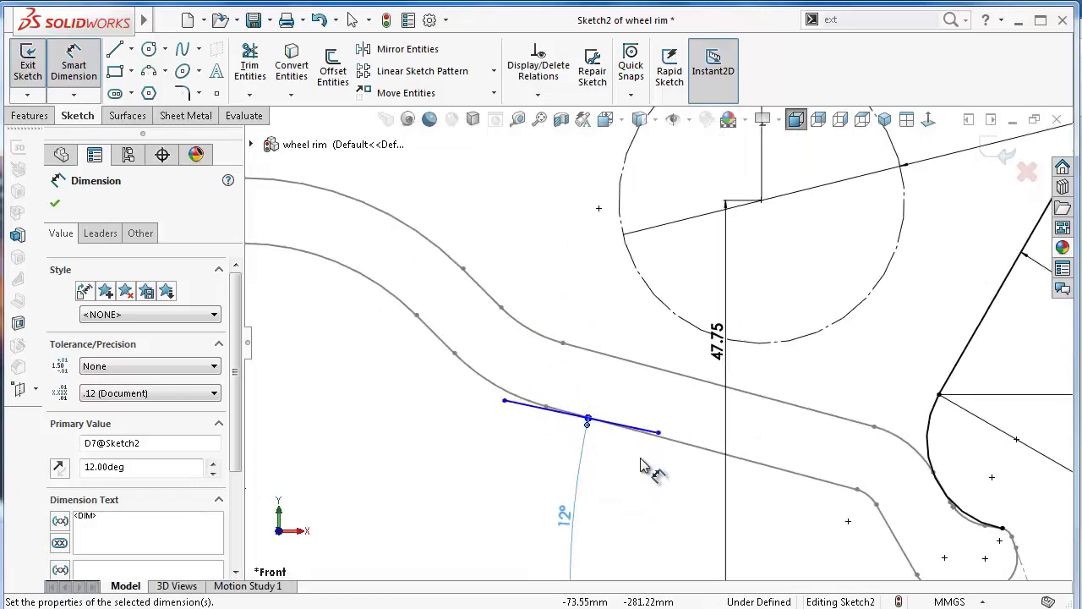
key(Escape)
Make the line tangent to the construction circle, with its right end on the circle.
drag(654, 437, 653, 359)
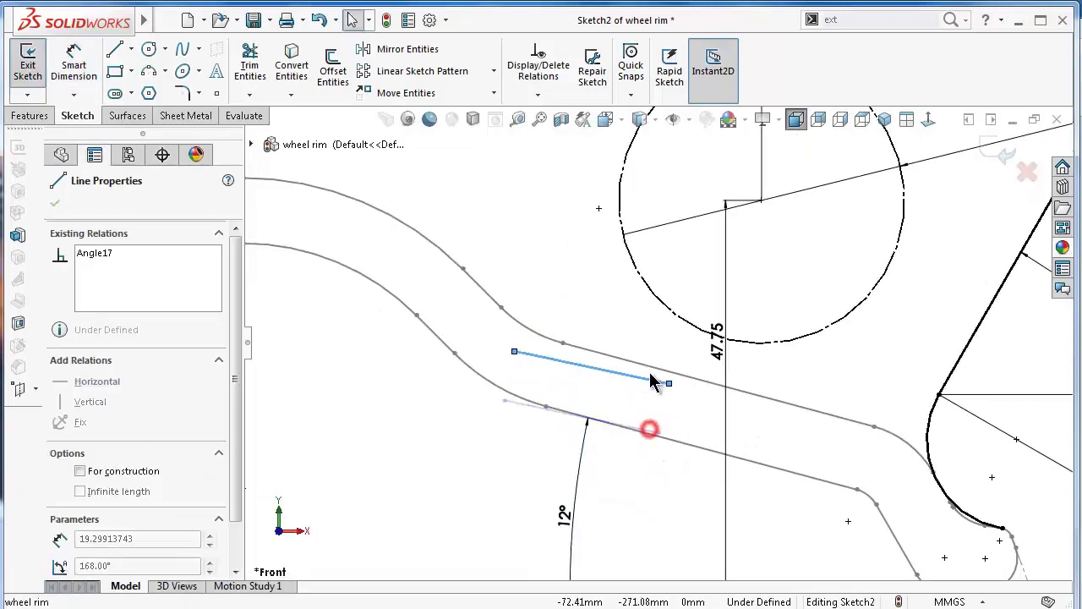
ctrl+click(673, 313)
click(718, 242)
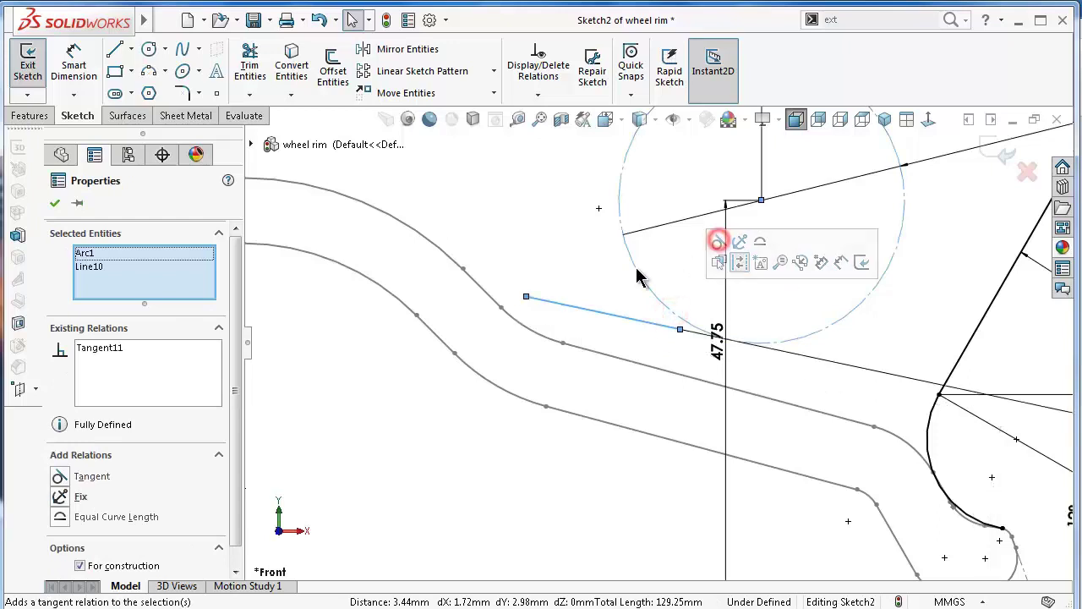
click(582, 249)
scroll(677, 338, down, 1)
click(681, 329)
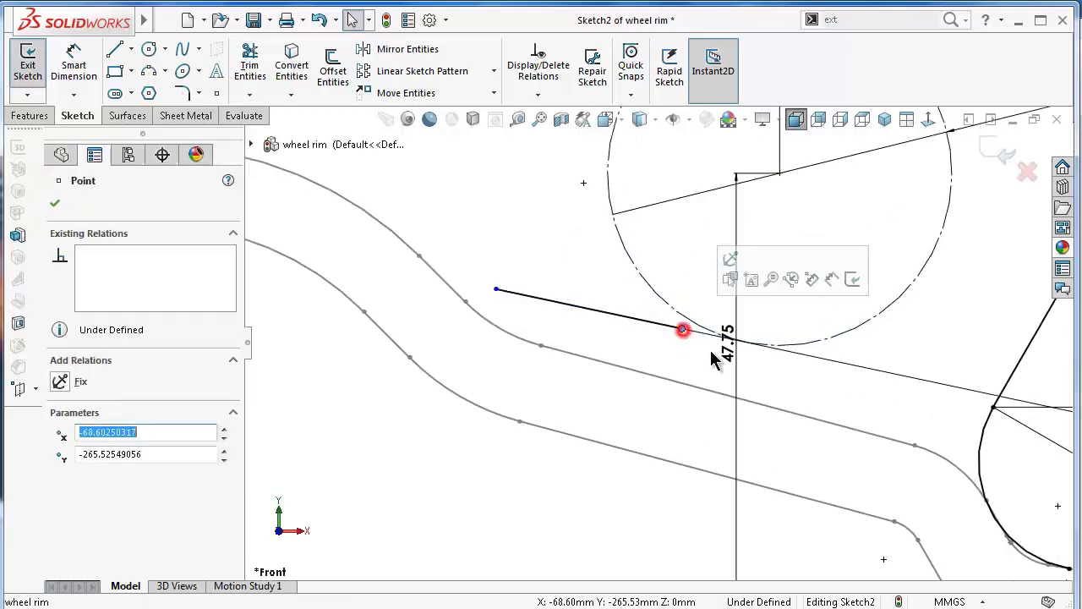
ctrl+click(835, 335)
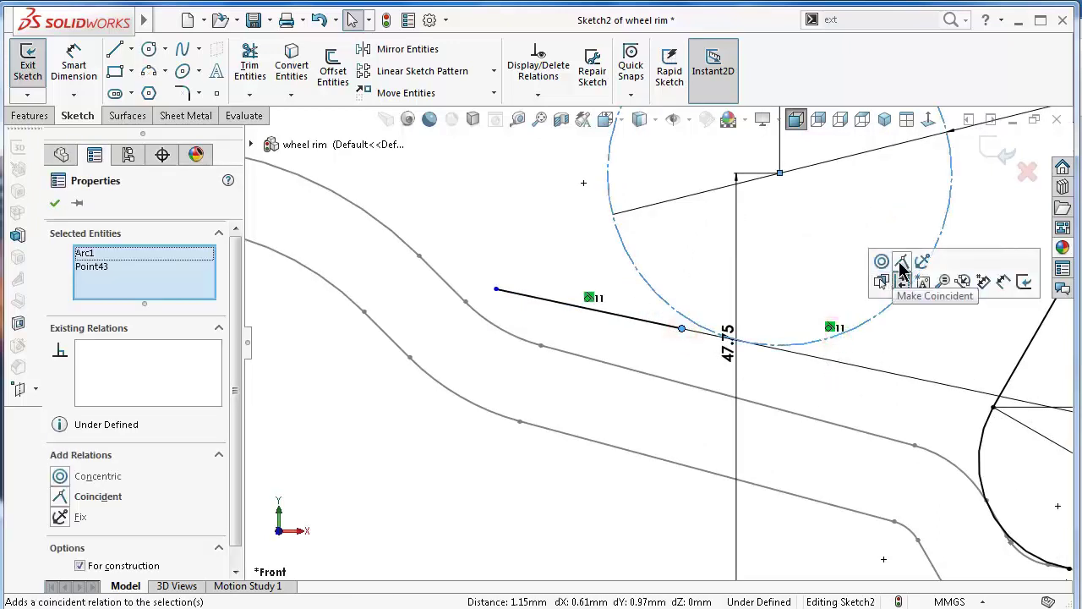
click(900, 258)
click(821, 409)
scroll(580, 313, up, 1)
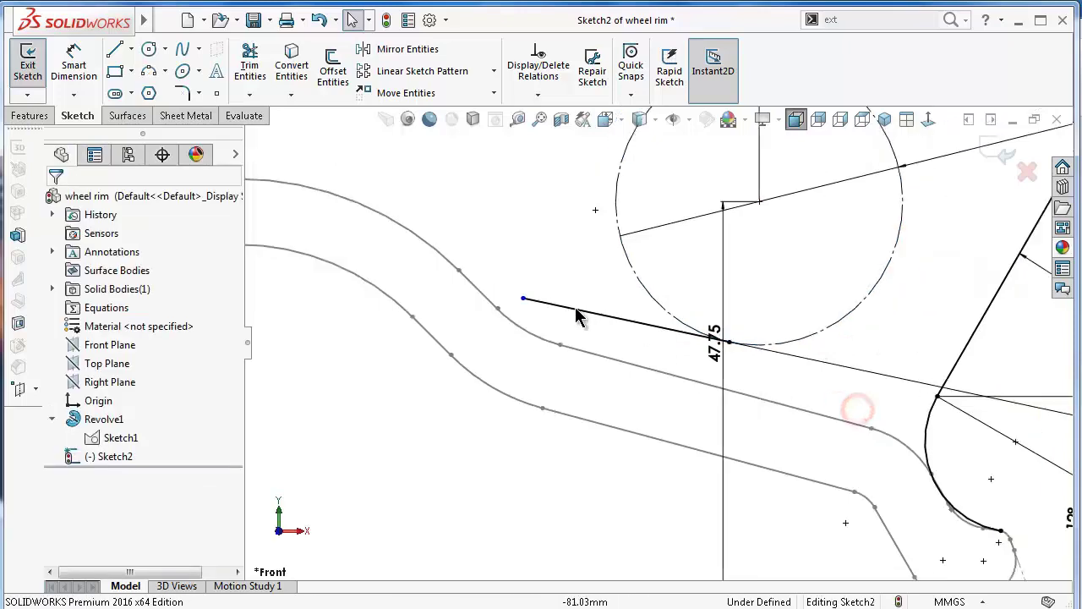
scroll(558, 279, down, 1)
scroll(550, 275, up, 1)
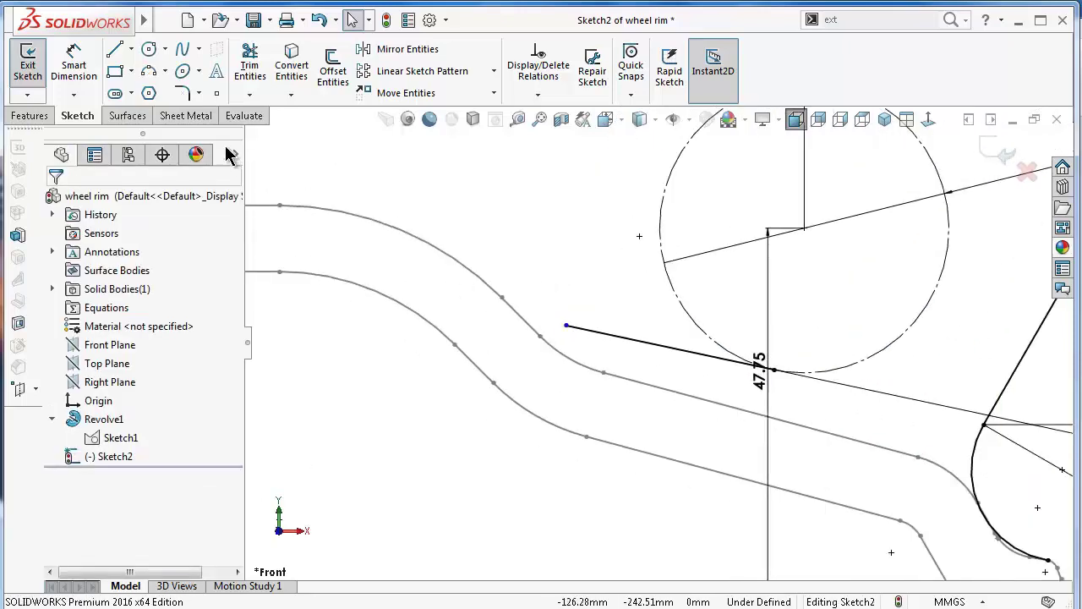
Draw a three-point arc from the short line's free end to the rim curve.
click(149, 71)
click(450, 256)
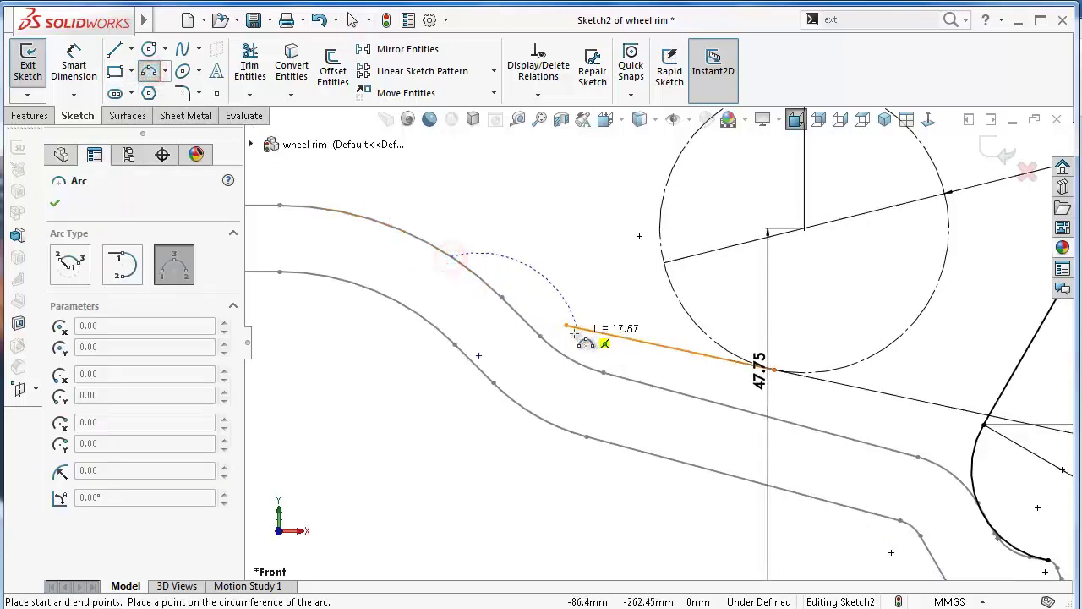
click(566, 326)
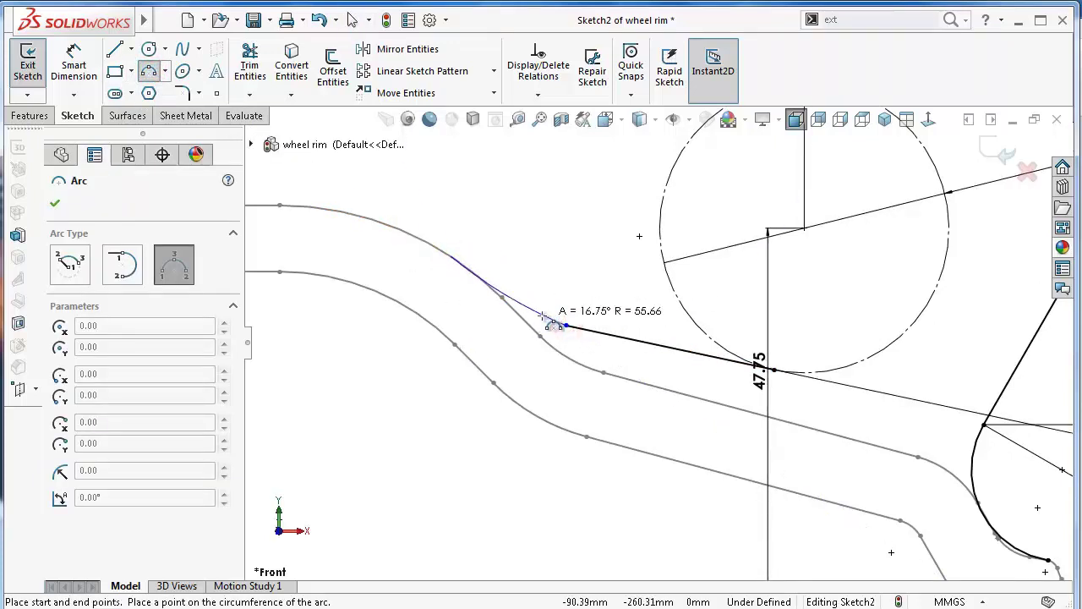
click(542, 316)
key(Escape)
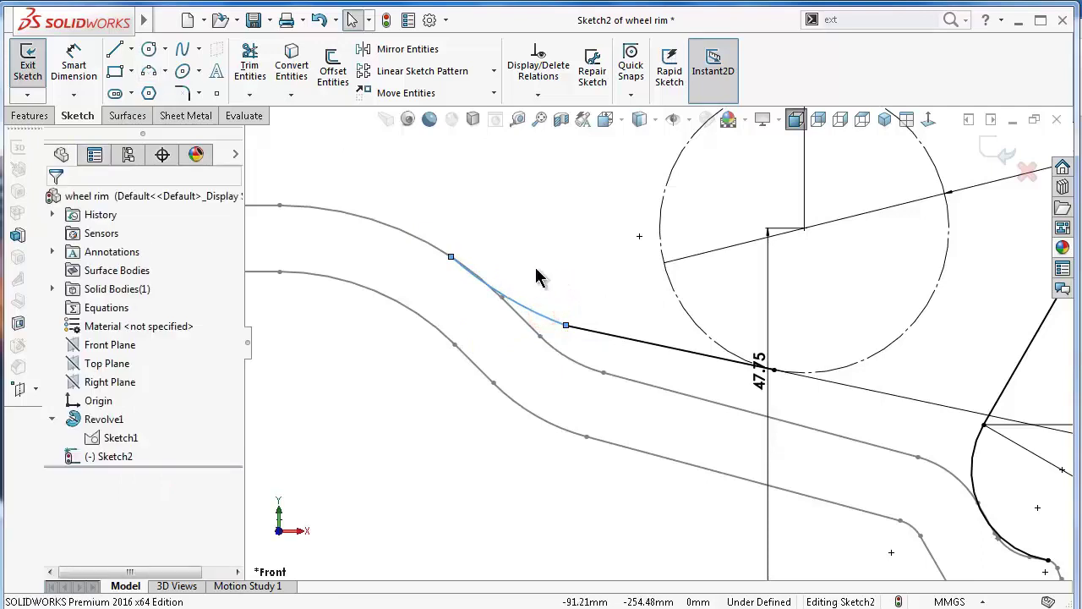
Make the new arc tangent to both the short line and the Sketch1 rim curve.
scroll(541, 300, down, 1)
click(556, 332)
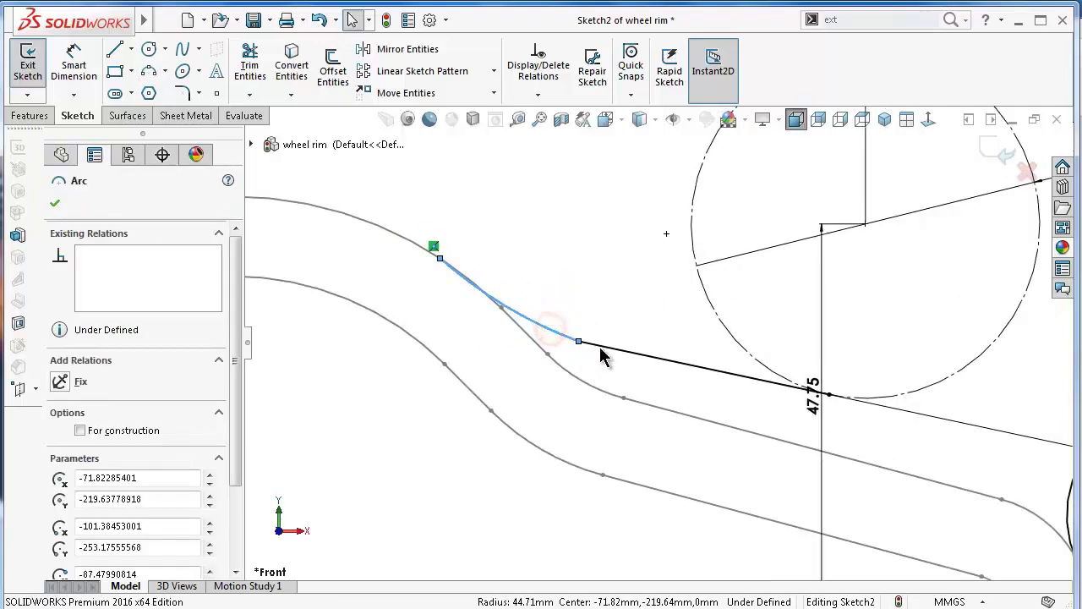
ctrl+click(602, 347)
click(647, 274)
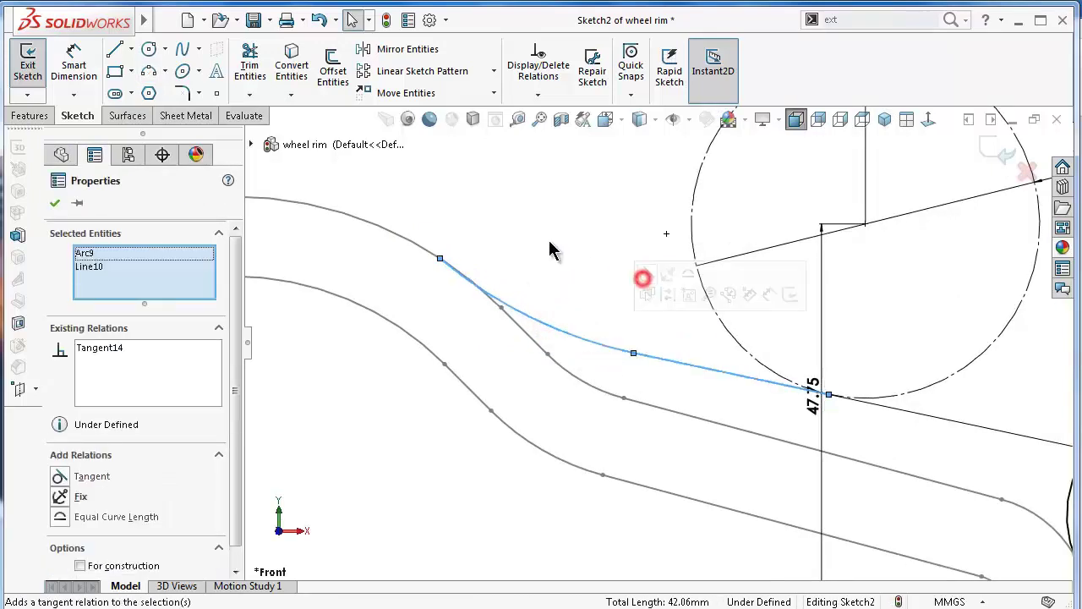
click(548, 241)
scroll(519, 287, down, 1)
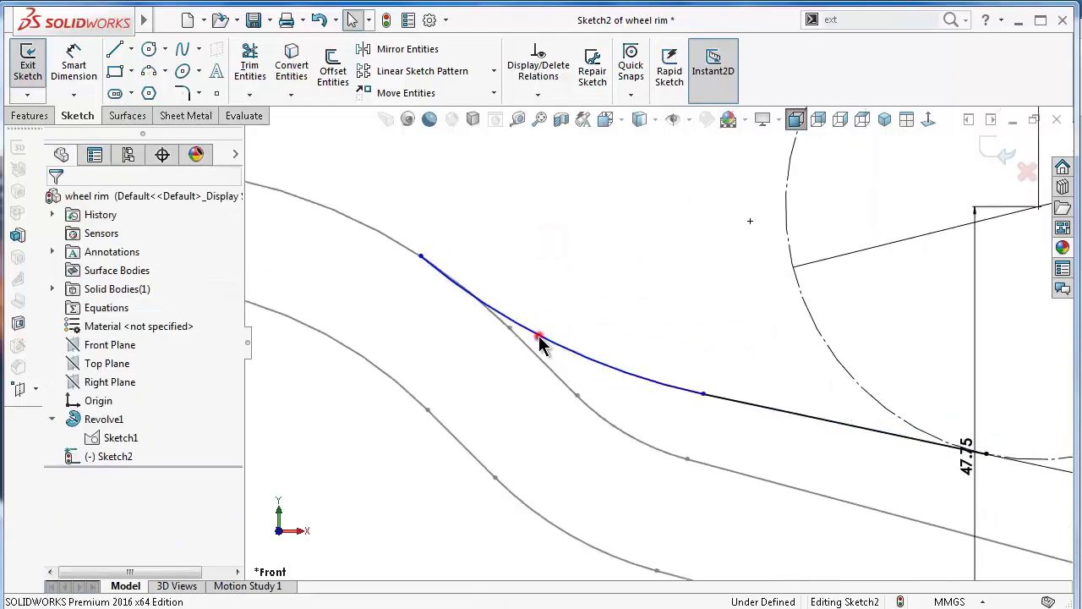
click(538, 338)
ctrl+click(365, 237)
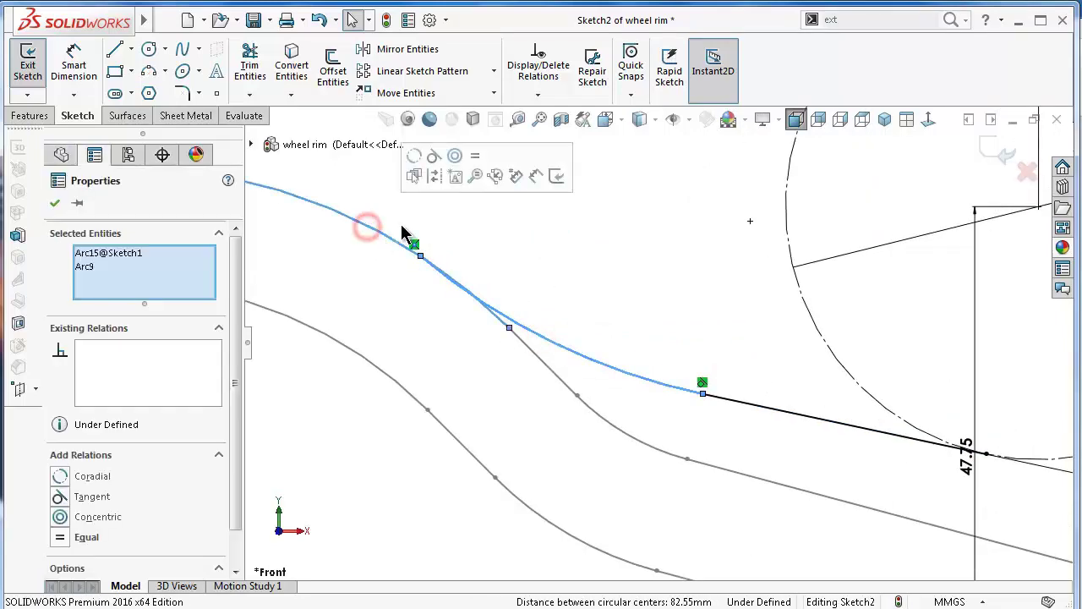
click(432, 163)
click(595, 288)
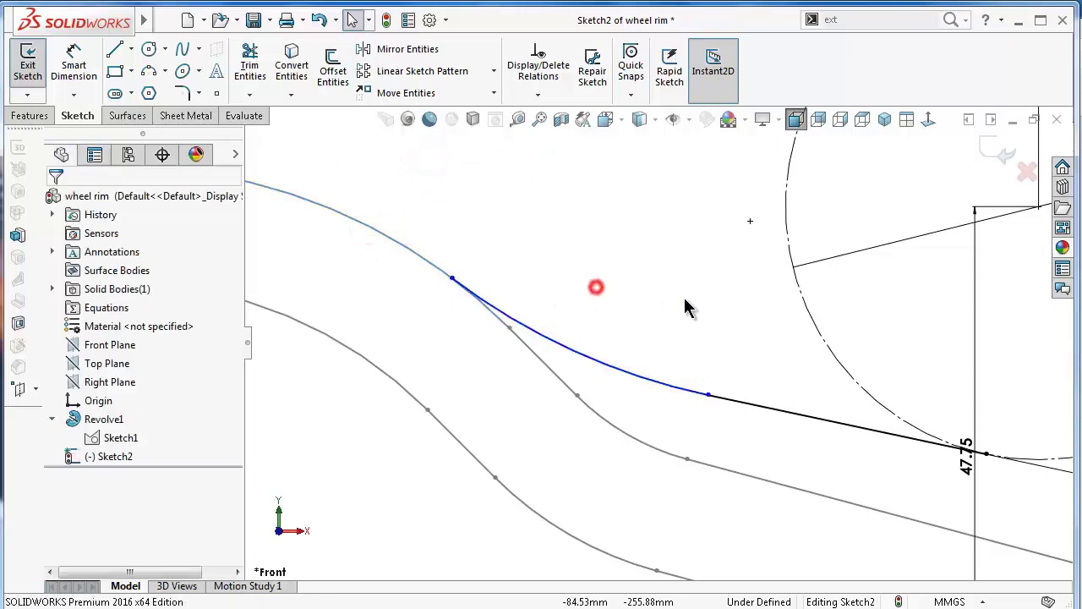
Select the new arc, start dimensioning it, and centre the view on it.
scroll(712, 306, up, 2)
scroll(511, 331, down, 2)
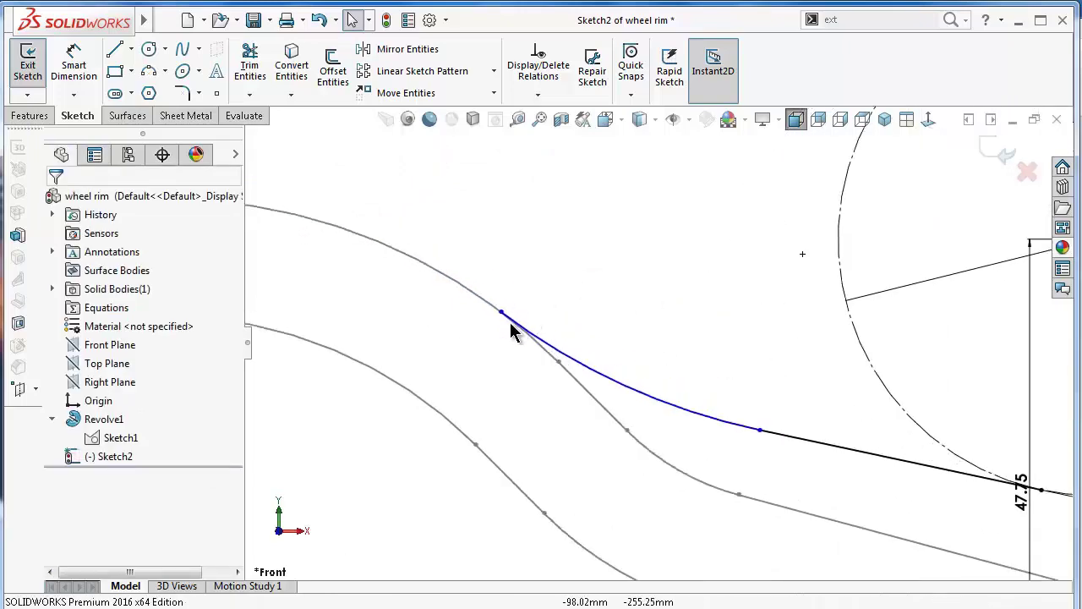
click(500, 312)
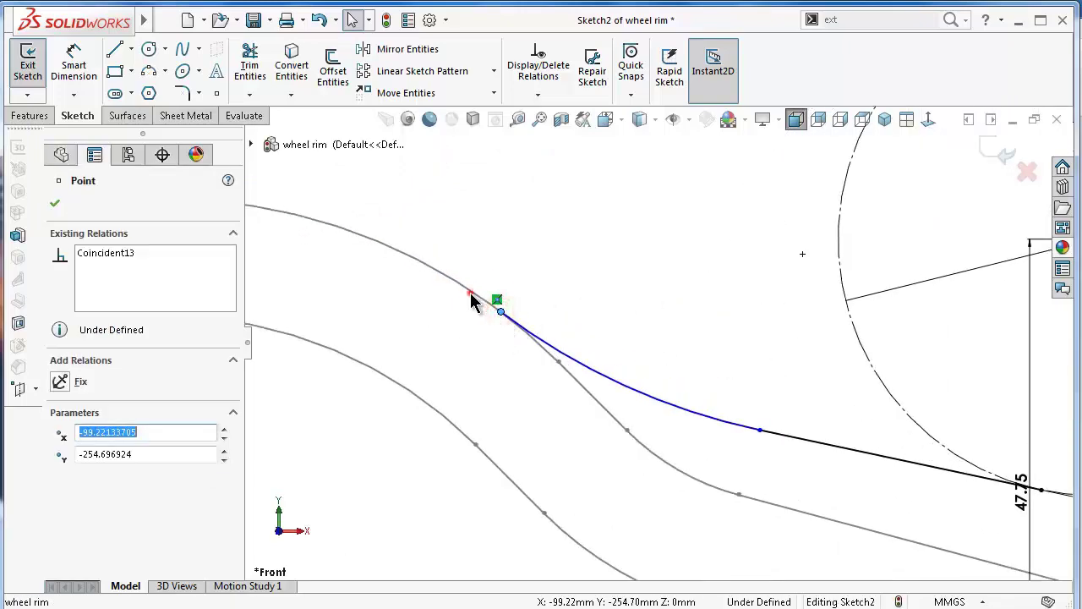
ctrl+click(471, 294)
click(454, 350)
click(734, 426)
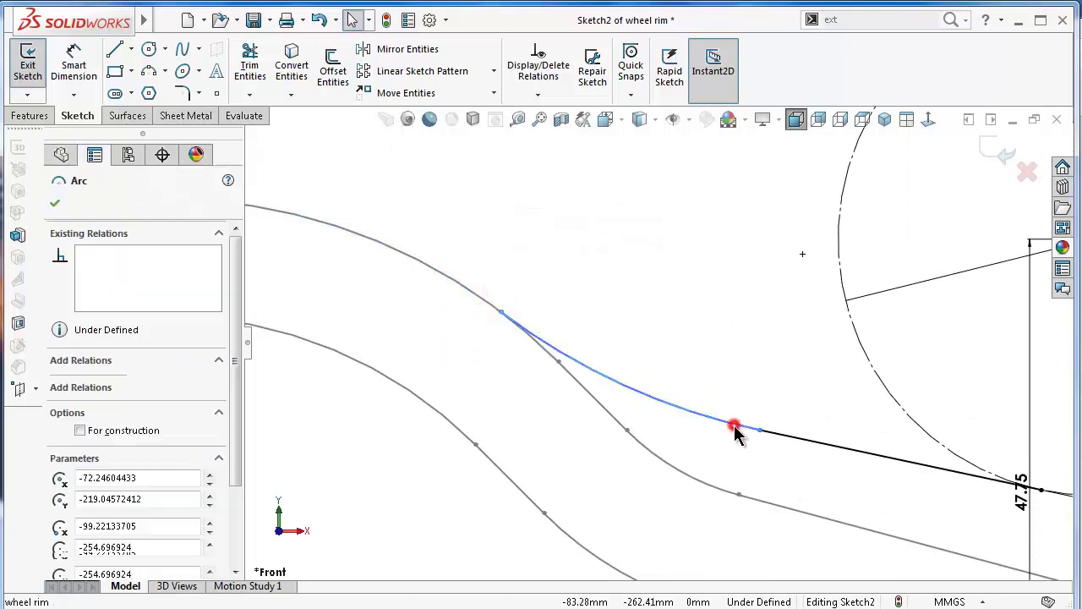
click(758, 476)
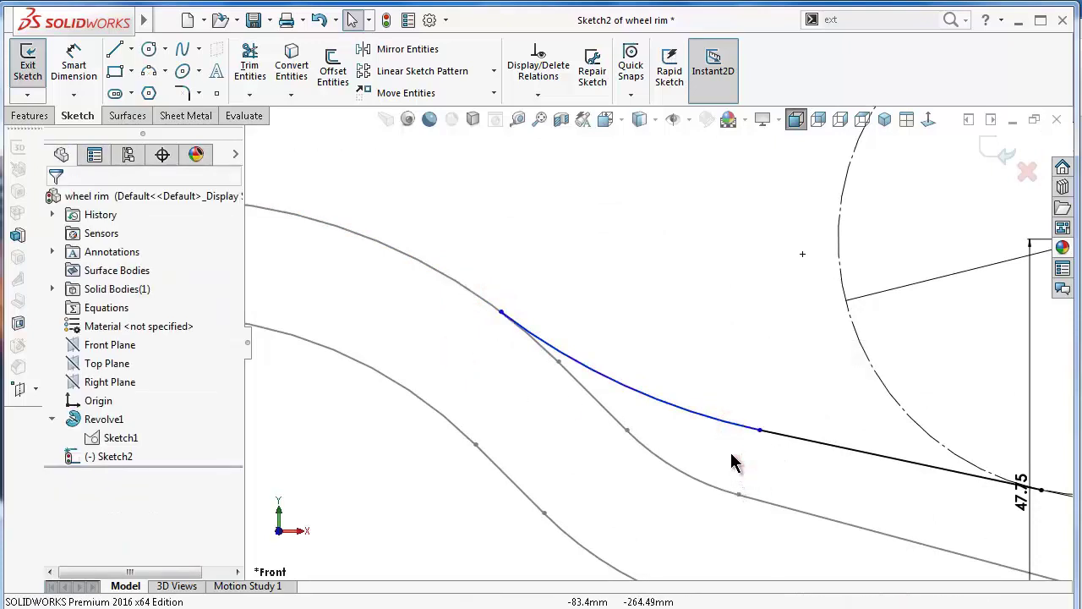
scroll(656, 342, up, 2)
right_drag(660, 340, 629, 218)
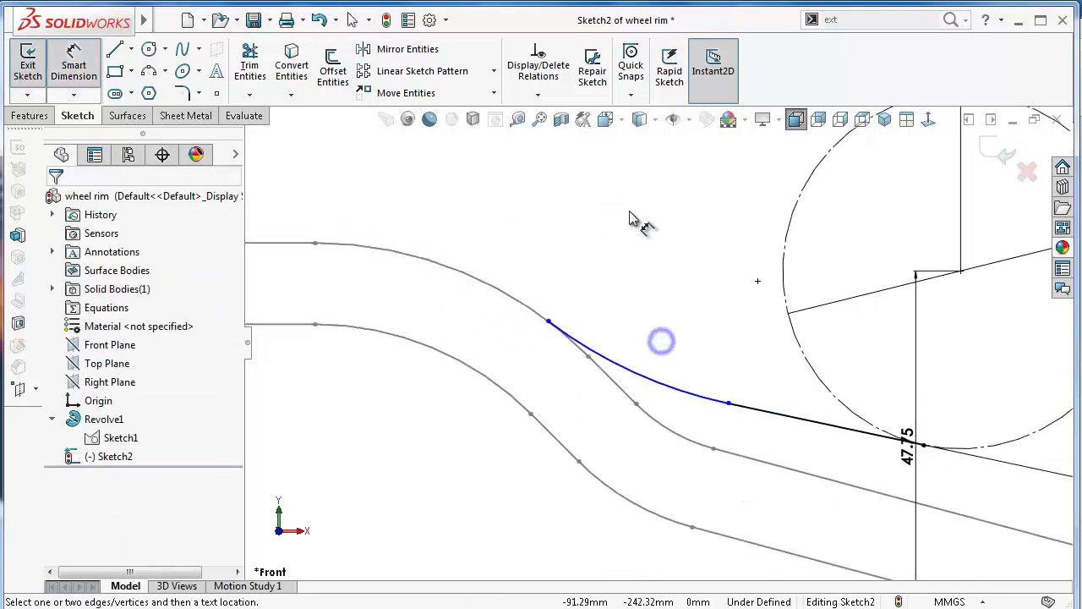
Dimension the connecting arc with an R45 radius.
click(677, 397)
click(652, 350)
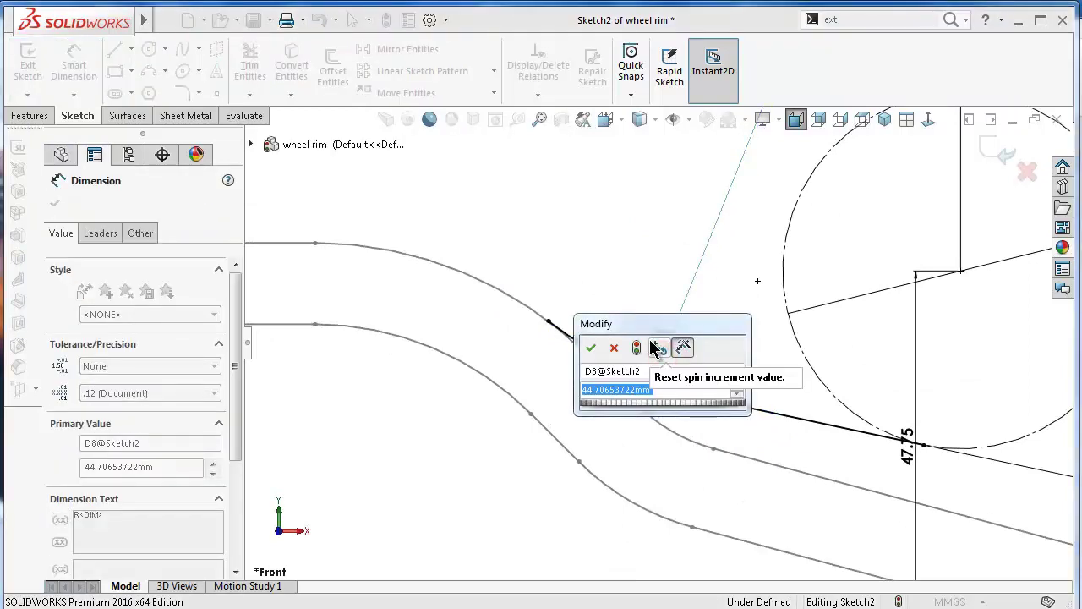
text(45)
key(Return)
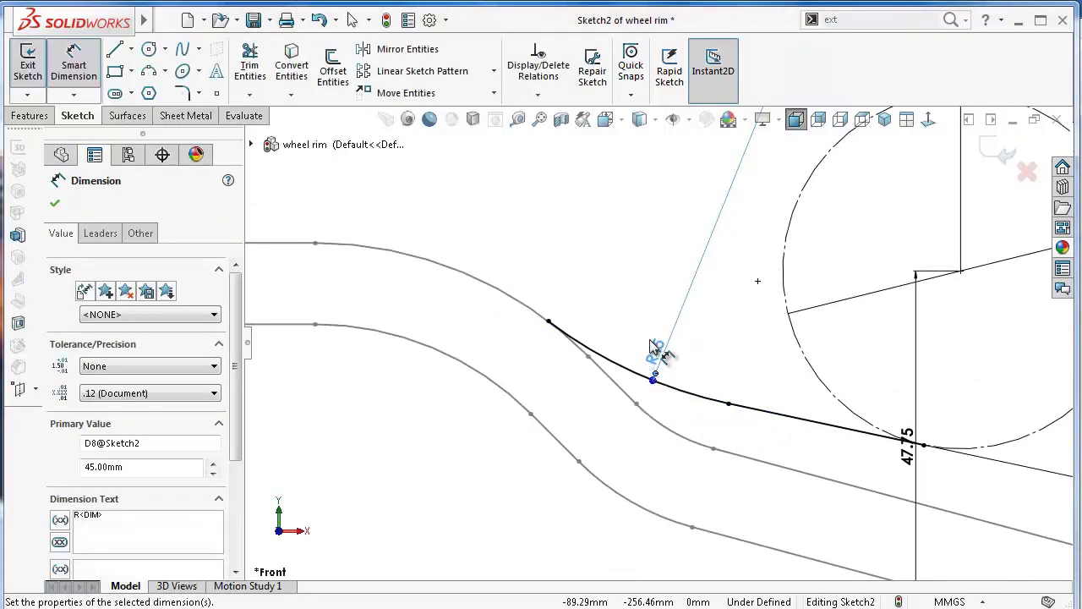
click(620, 288)
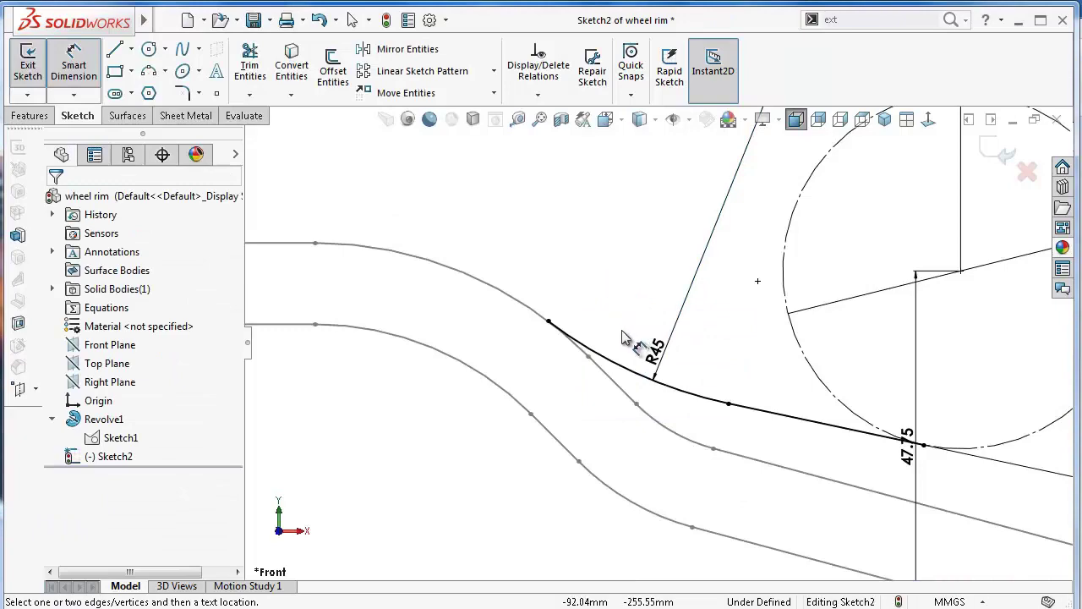
Check the 47.75 dimension, then select the upper line's lower endpoint.
scroll(664, 345, up, 3)
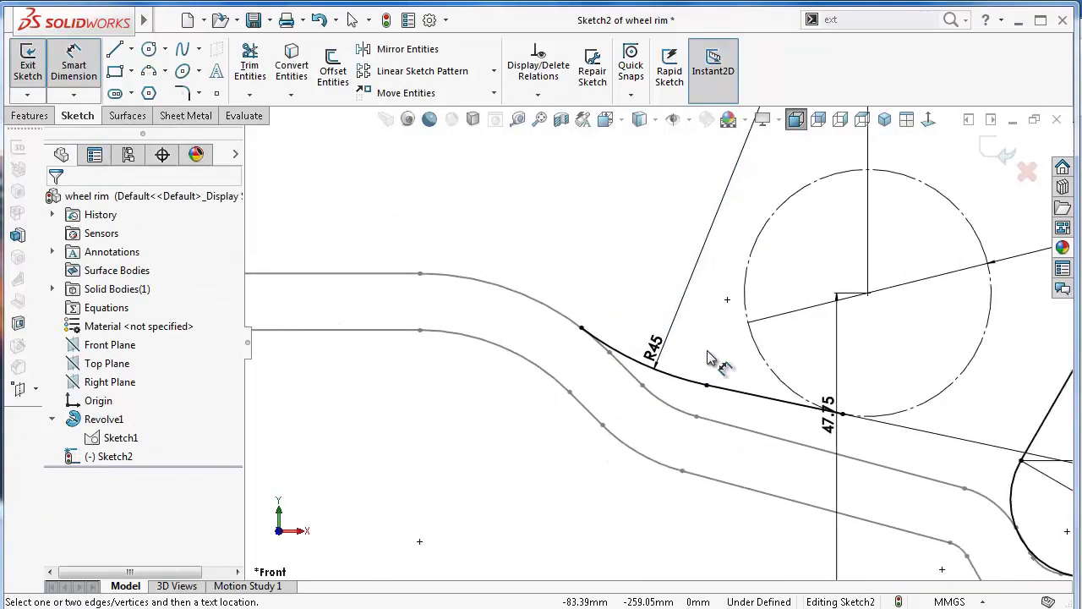
scroll(787, 330, up, 3)
scroll(821, 357, up, 1)
scroll(833, 279, down, 2)
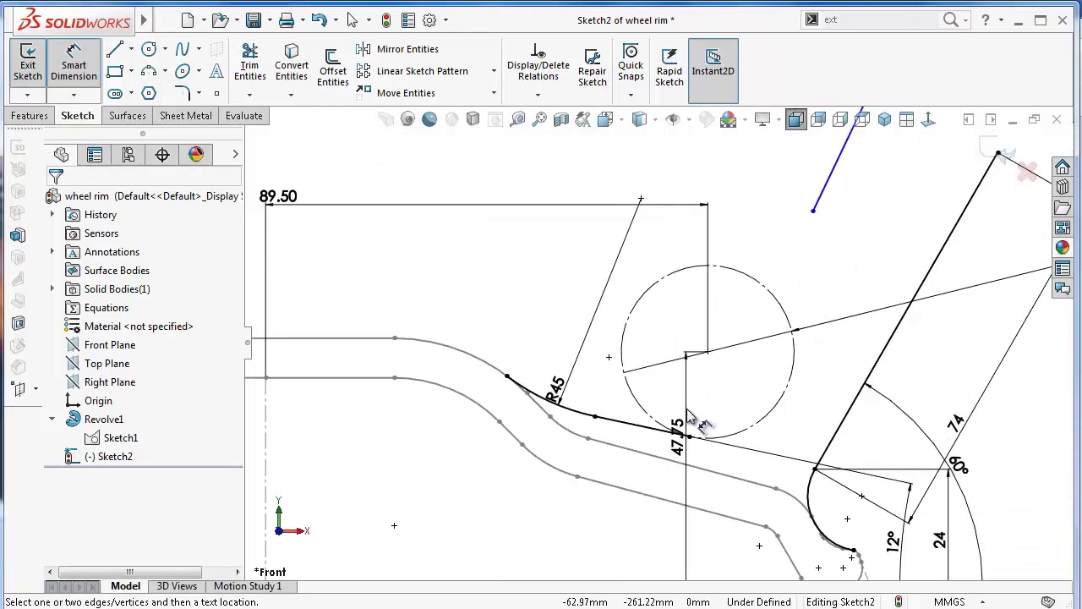
drag(689, 414, 664, 414)
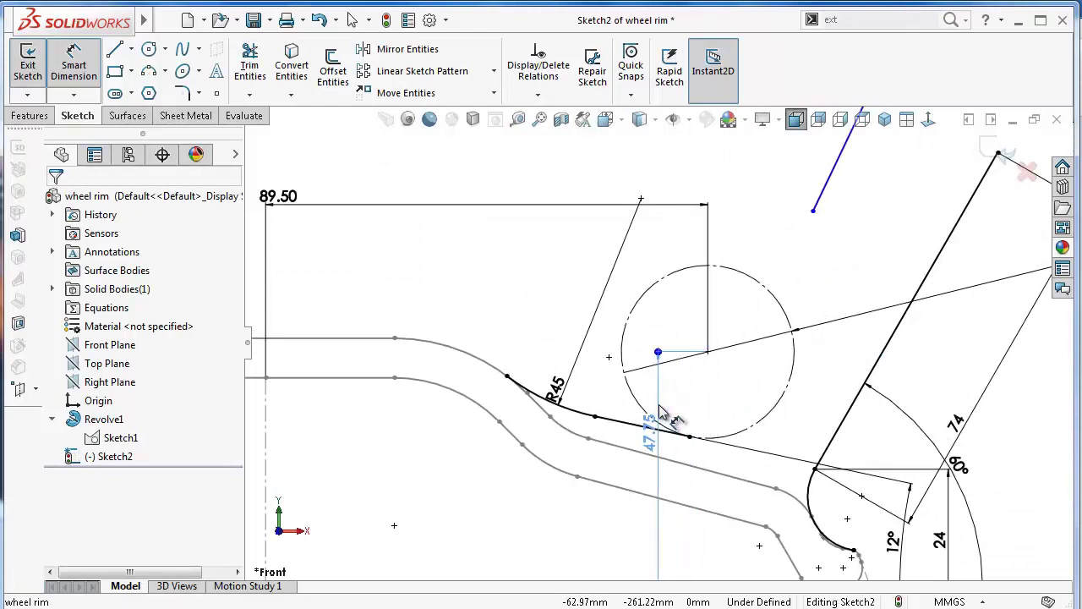
click(664, 414)
scroll(824, 342, up, 1)
scroll(769, 292, down, 1)
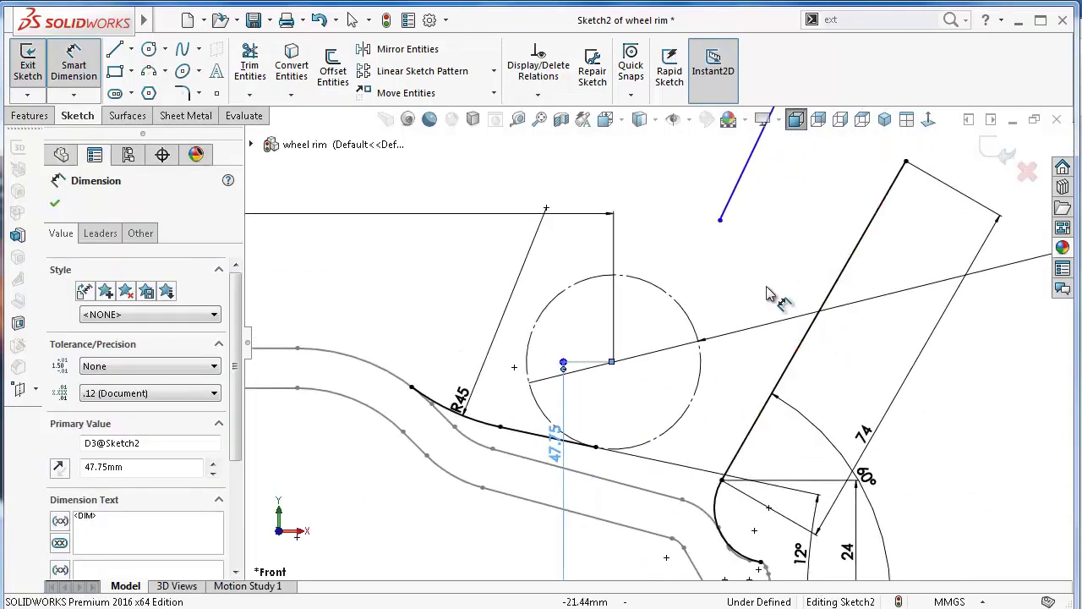
click(720, 223)
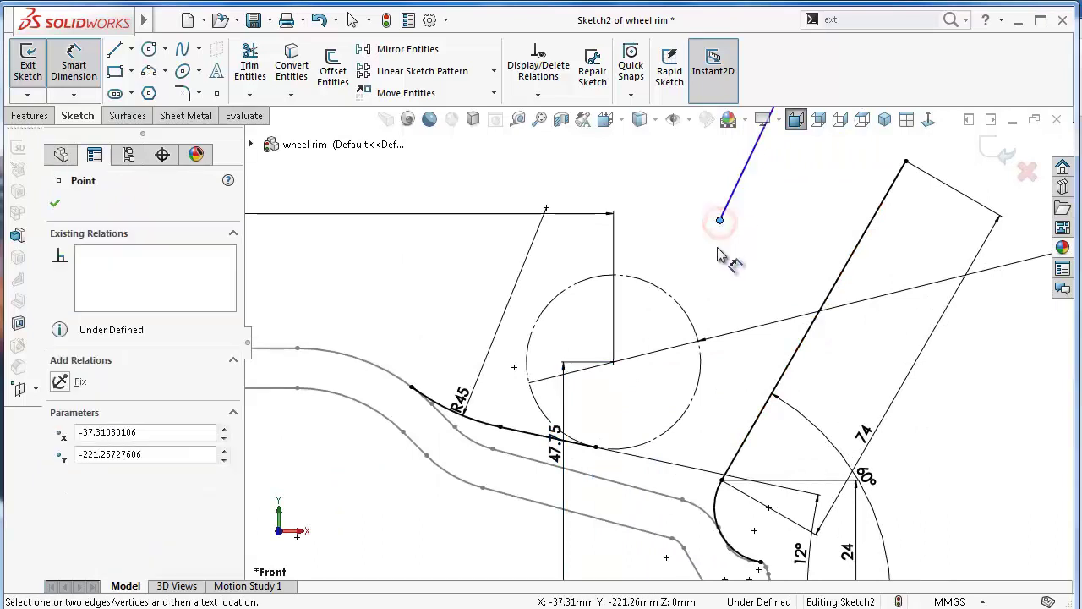
click(700, 377)
key(Escape)
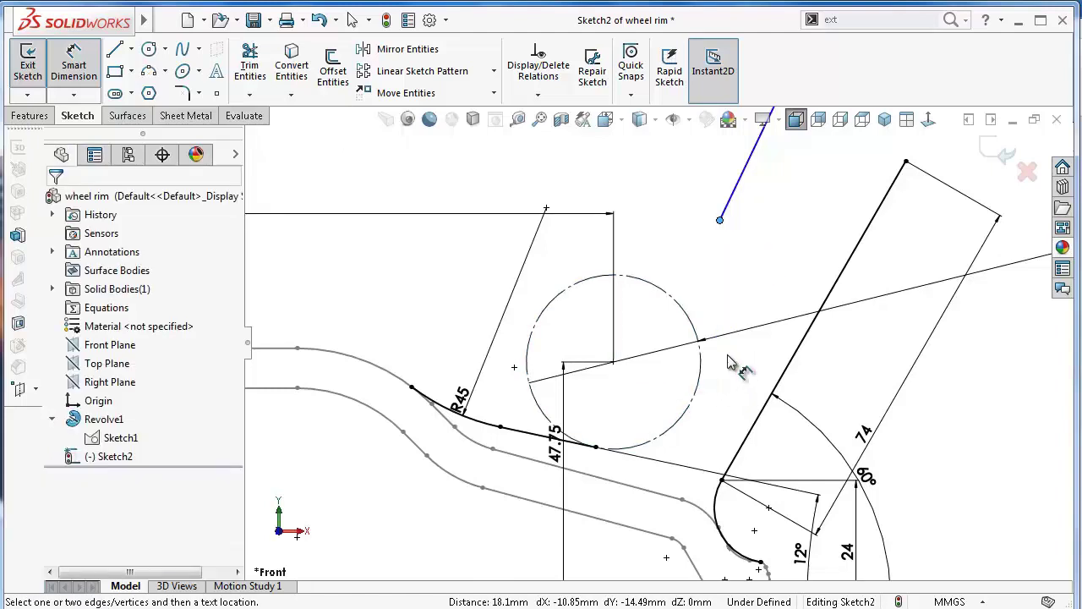
key(Escape)
click(720, 221)
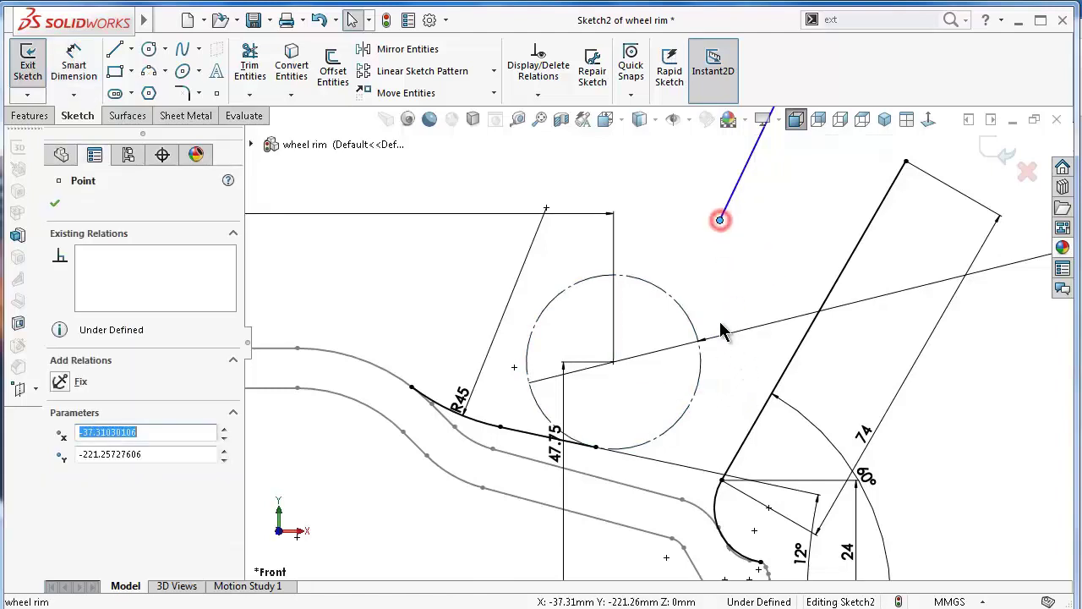
Put the upper line's endpoint on the circle and make the line tangent to it.
ctrl+click(701, 369)
click(766, 300)
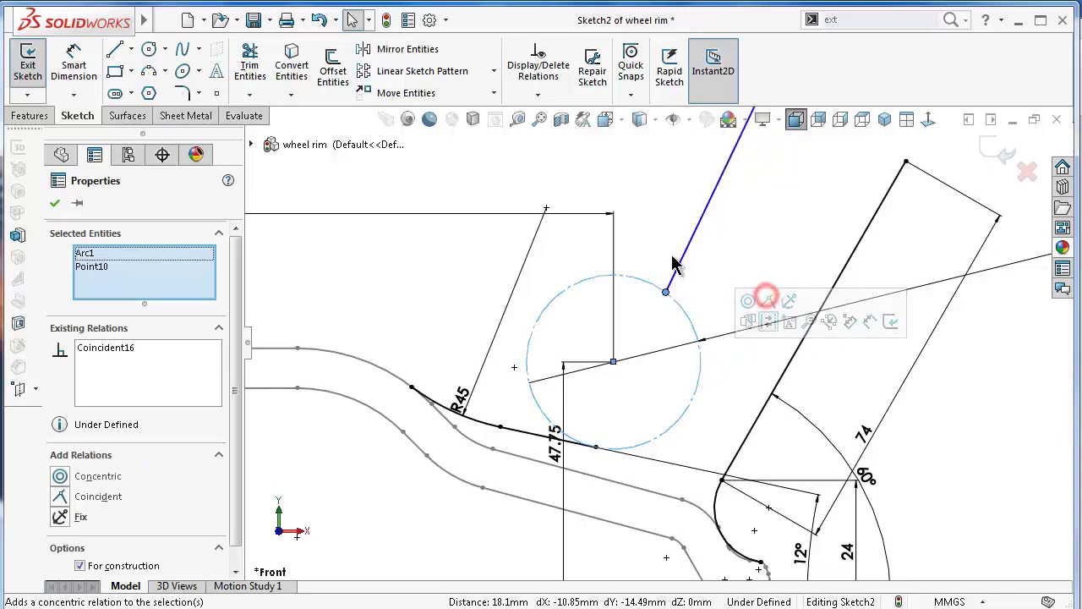
click(659, 248)
click(681, 262)
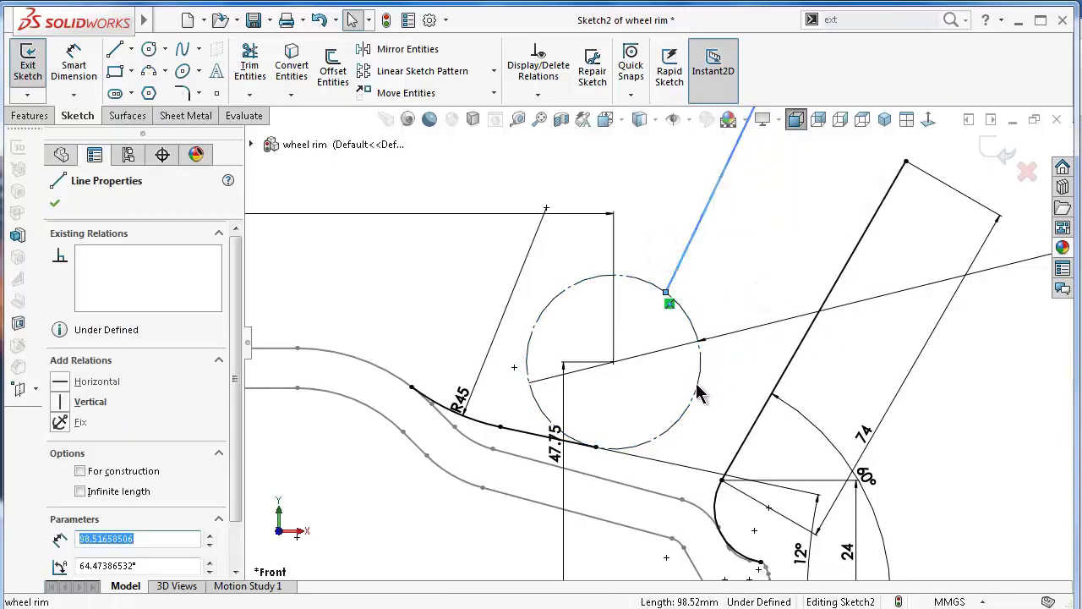
ctrl+click(699, 390)
click(743, 314)
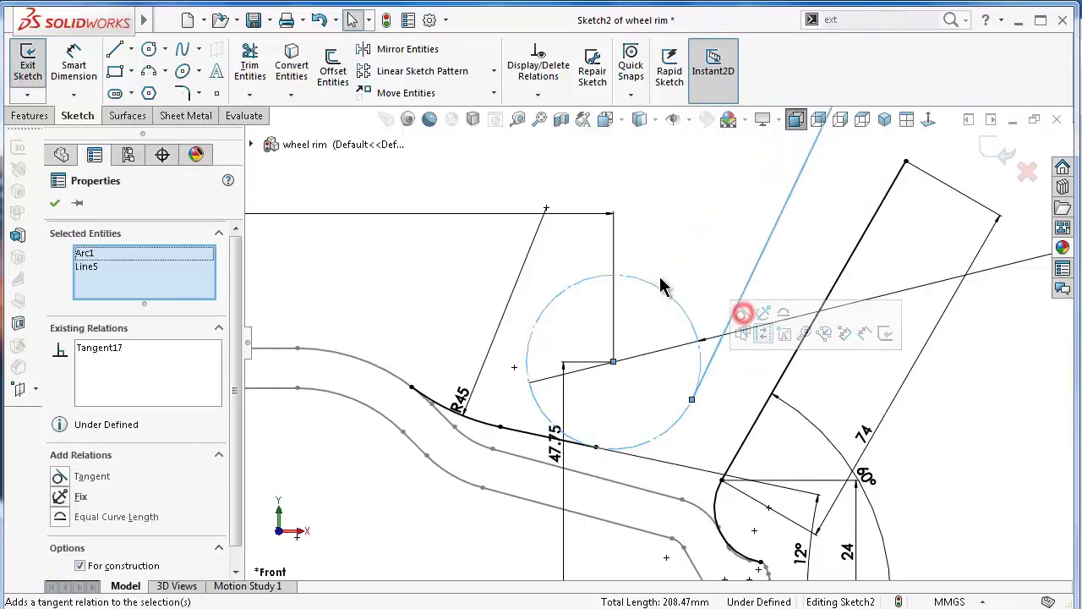
click(673, 245)
Dimension the upper spoke line at 66° to the horizontal baseline.
scroll(717, 265, up, 2)
scroll(717, 264, up, 2)
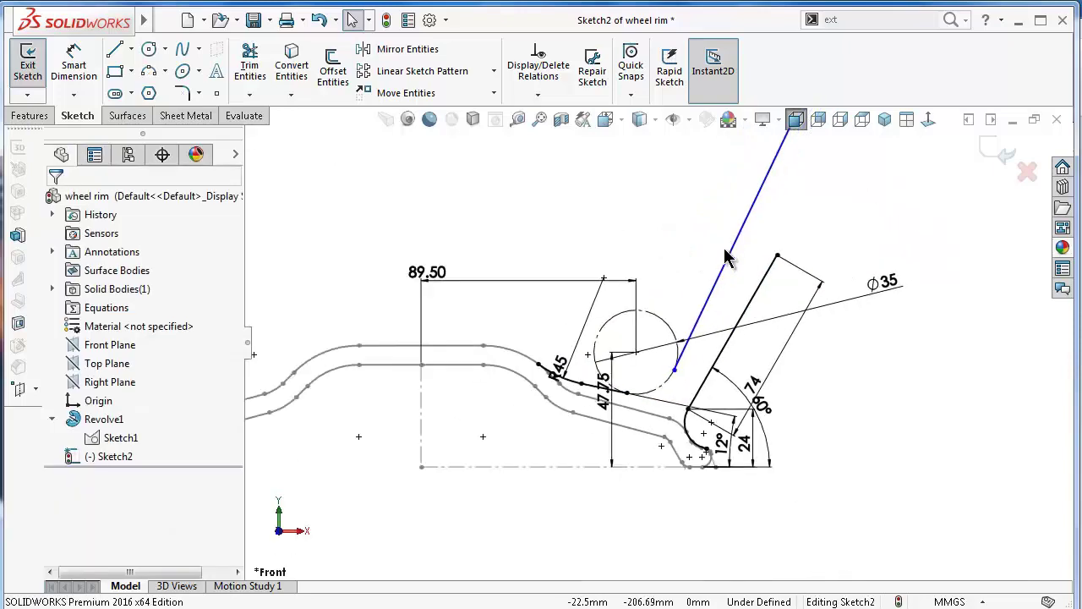
scroll(720, 254, up, 1)
scroll(727, 250, down, 1)
scroll(727, 256, down, 1)
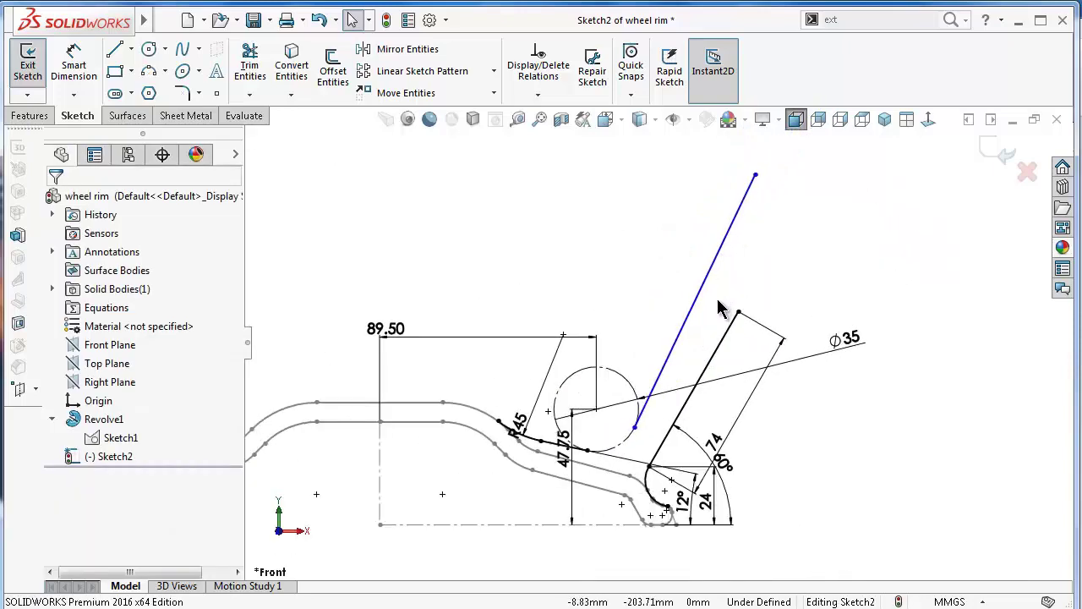
scroll(717, 313, up, 1)
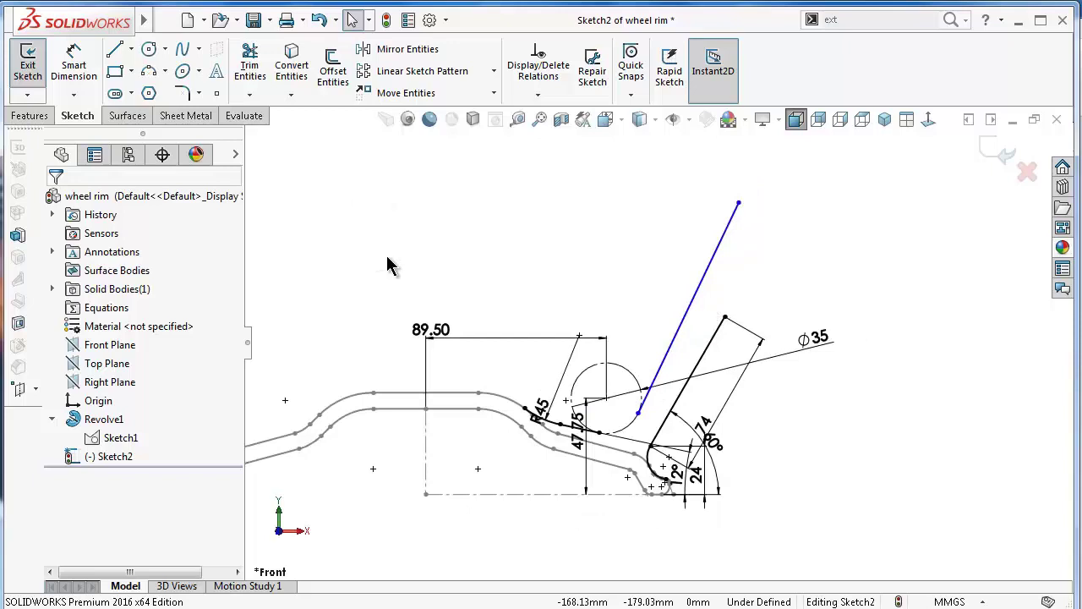
right_drag(534, 292, 538, 228)
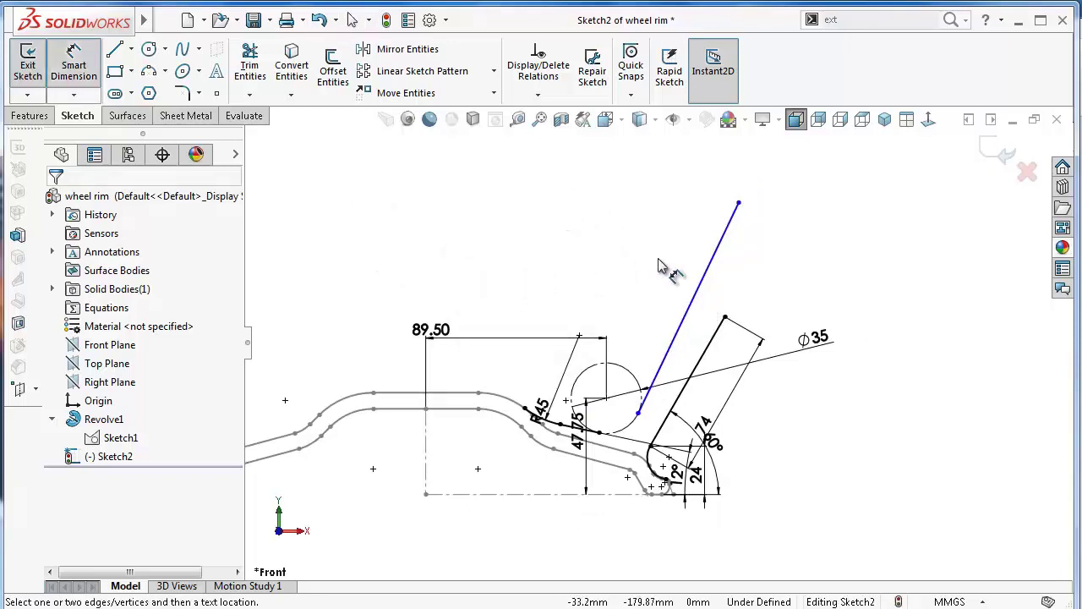
click(708, 264)
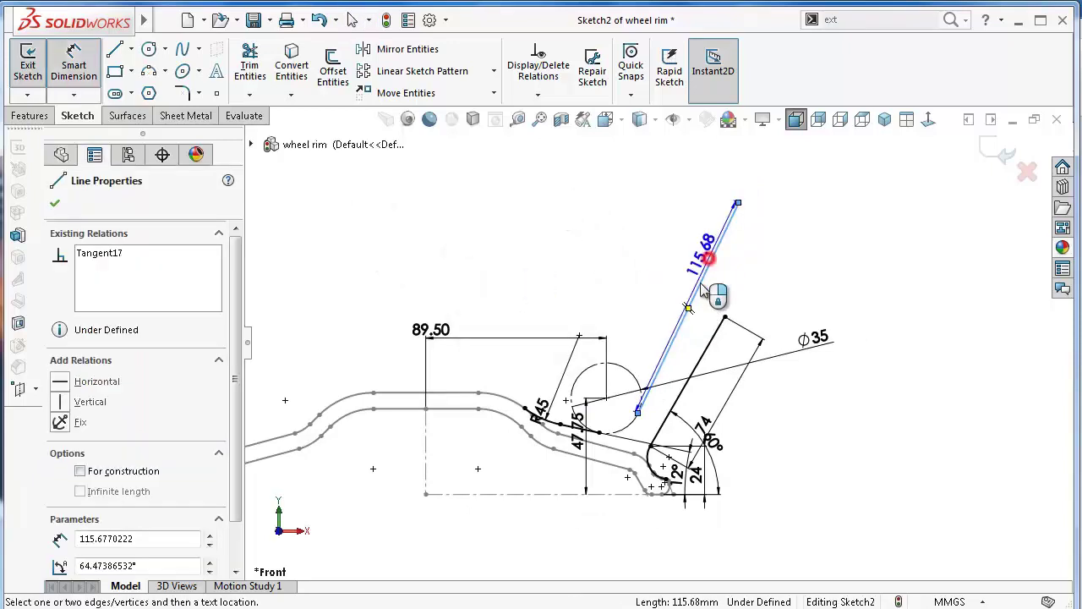
click(537, 494)
click(779, 404)
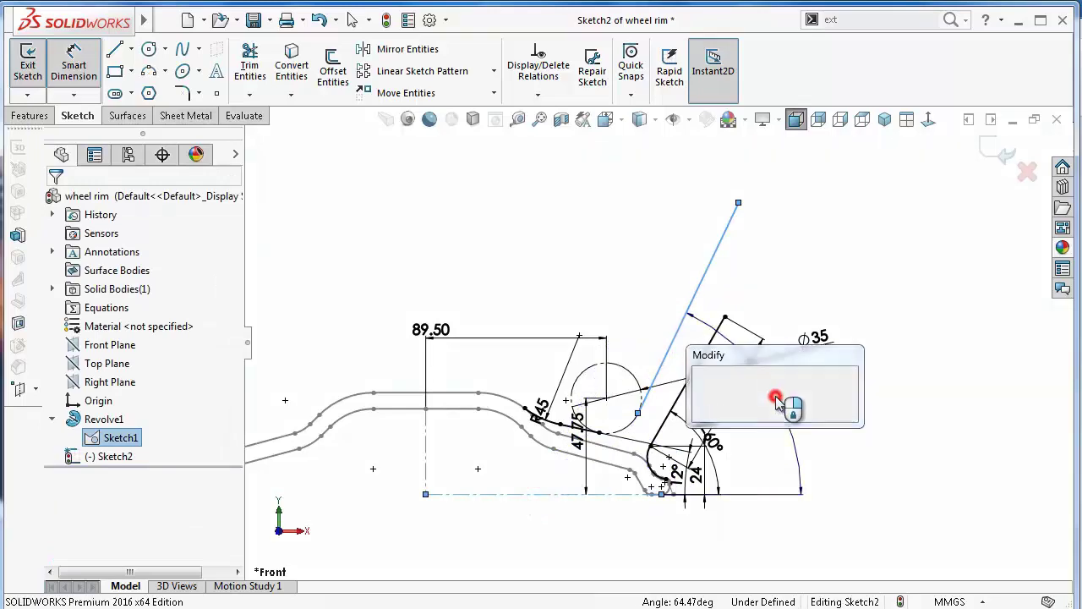
text(66)
key(Return)
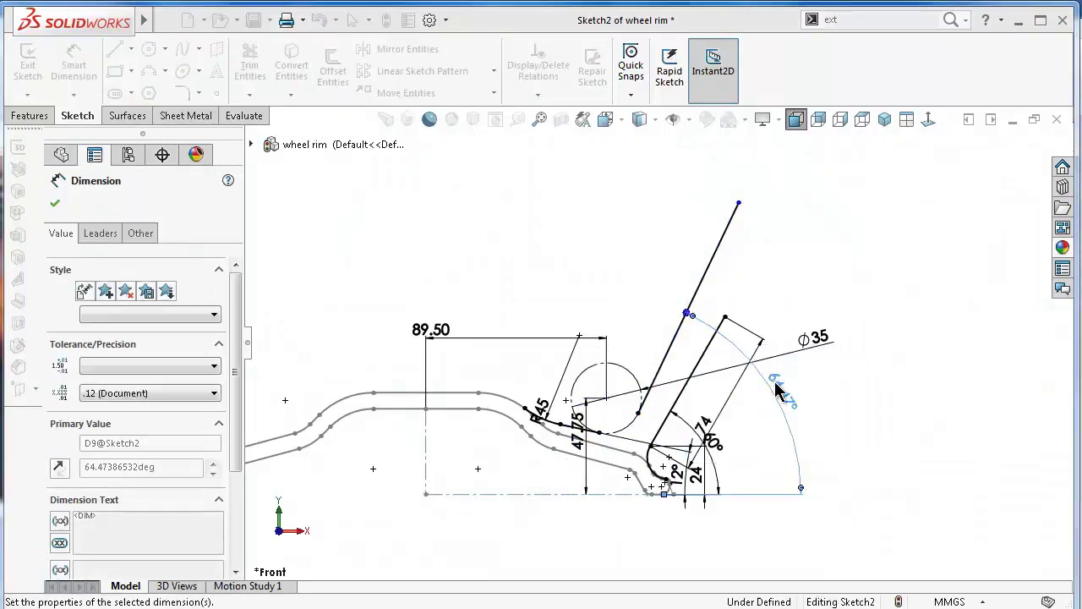
scroll(738, 279, down, 2)
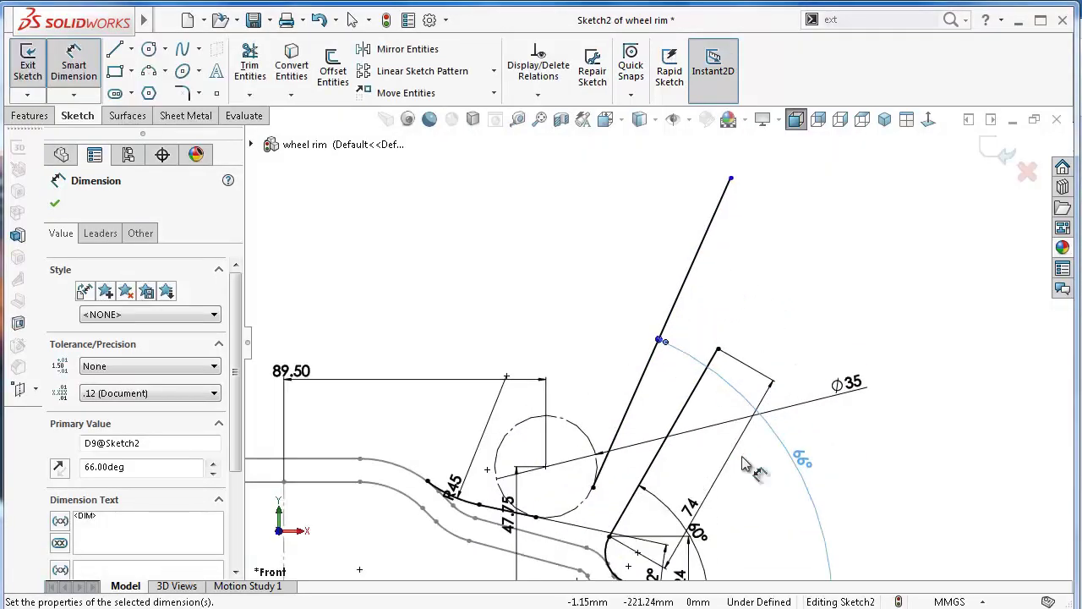
scroll(569, 334, up, 5)
Draw a vertical line from the upper spoke end to the centerline.
click(116, 49)
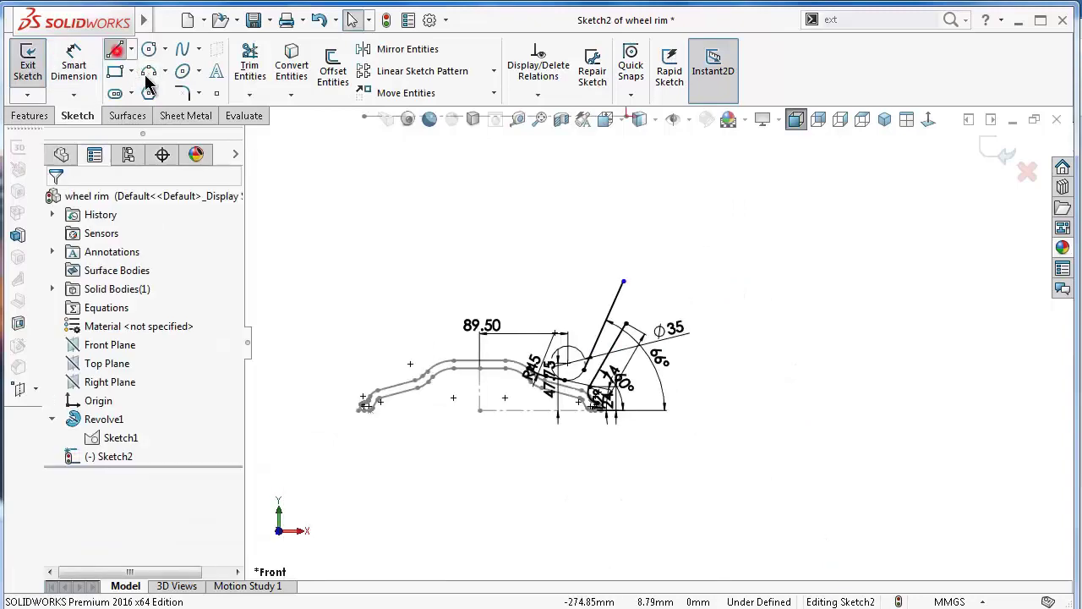
click(623, 282)
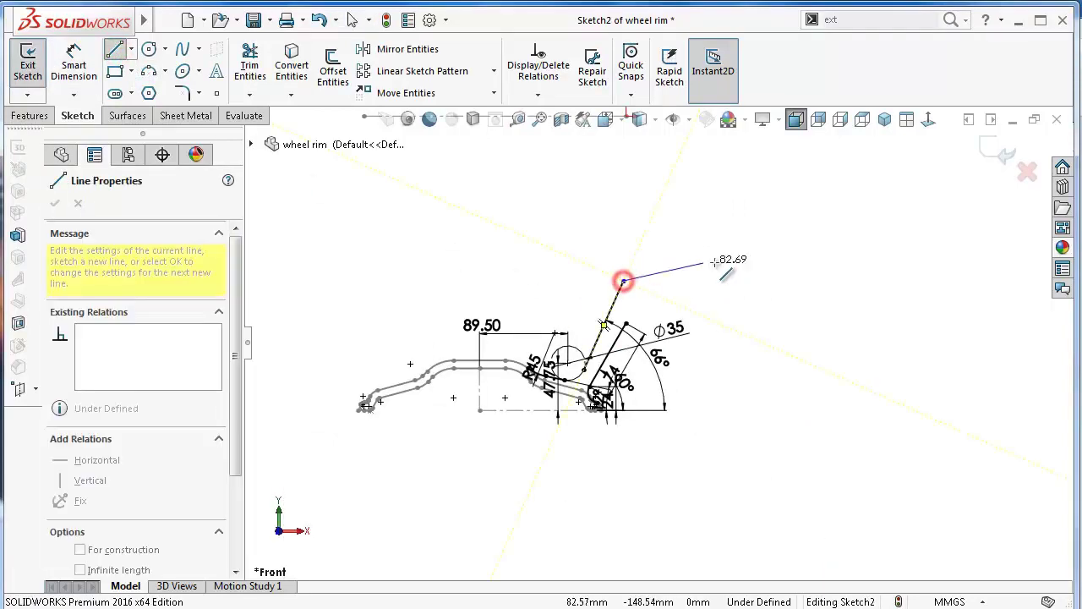
scroll(643, 235, up, 2)
scroll(583, 216, down, 2)
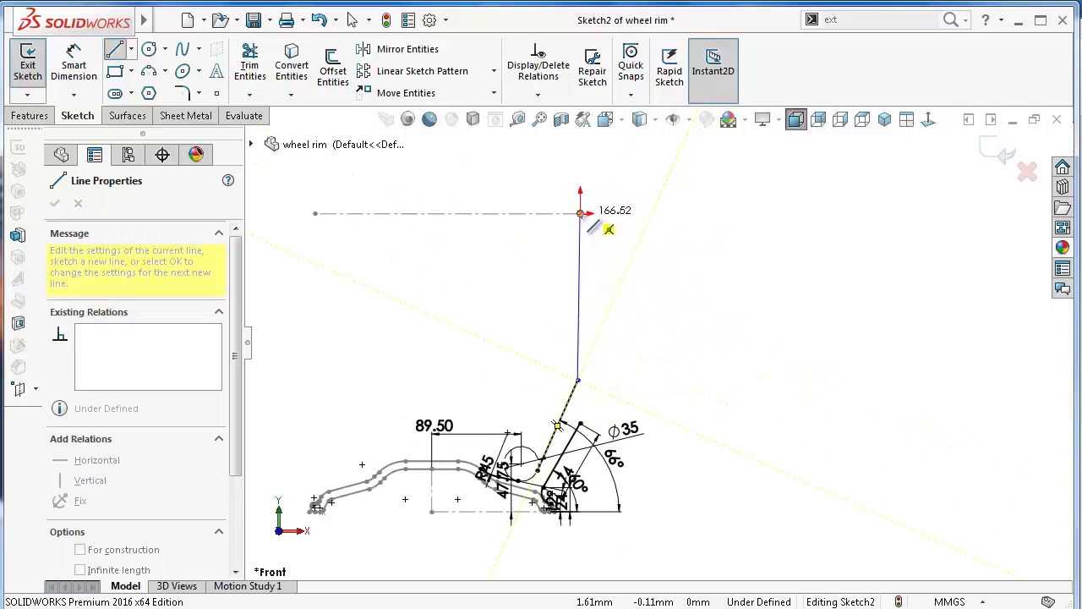
click(581, 213)
key(Escape)
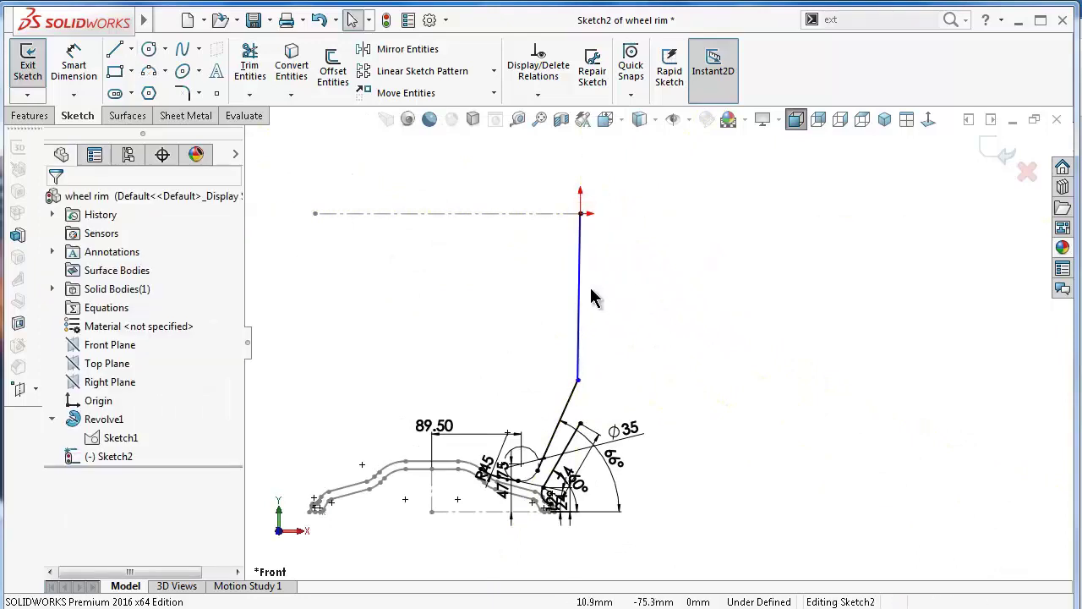
click(582, 287)
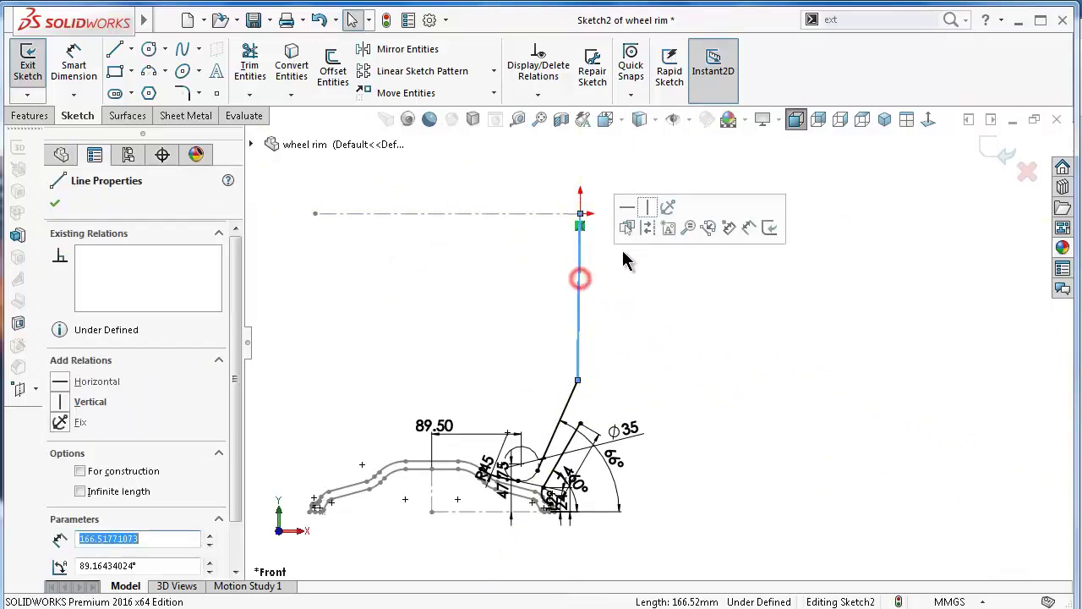
click(647, 207)
click(662, 344)
Add a three-point arc along the Ø35 circle joining the slanted rim edge to the spoke line.
scroll(565, 425, down, 1)
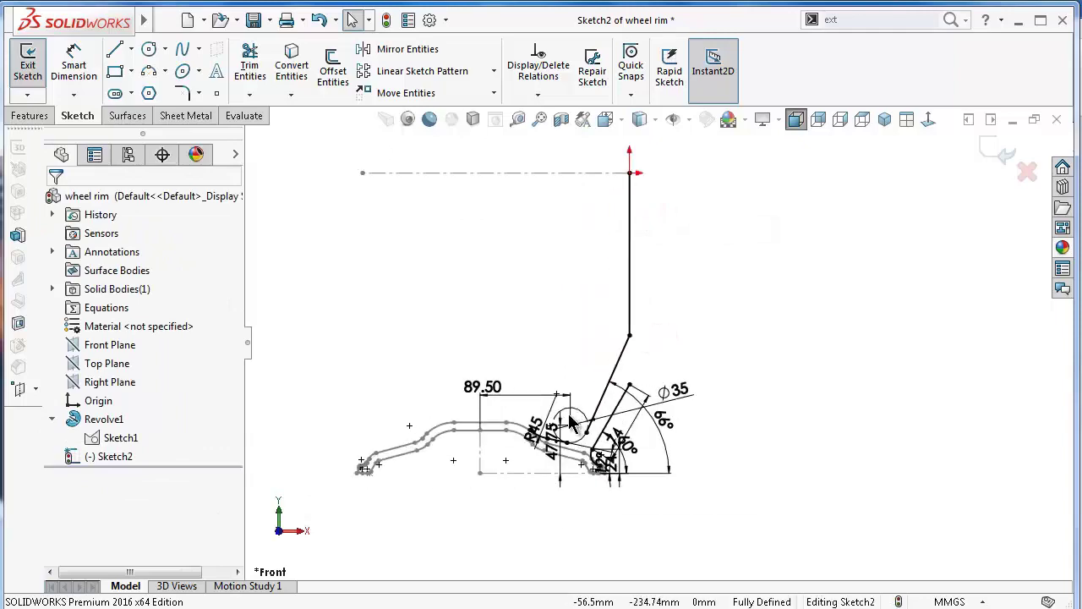
scroll(580, 429, down, 1)
scroll(596, 431, down, 1)
scroll(613, 434, down, 2)
scroll(618, 436, down, 1)
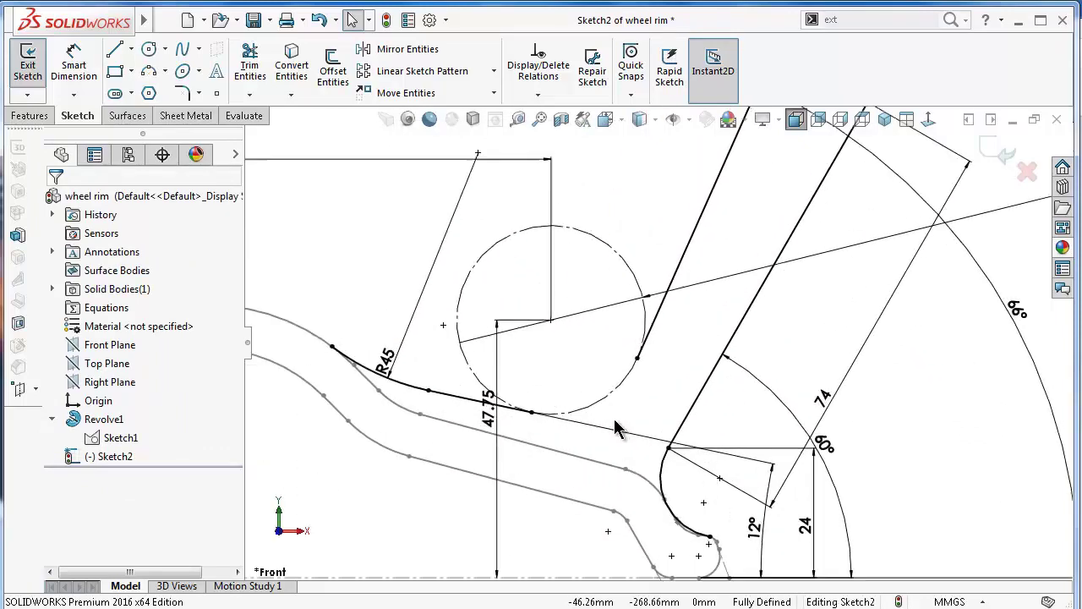
scroll(605, 422, down, 1)
click(150, 73)
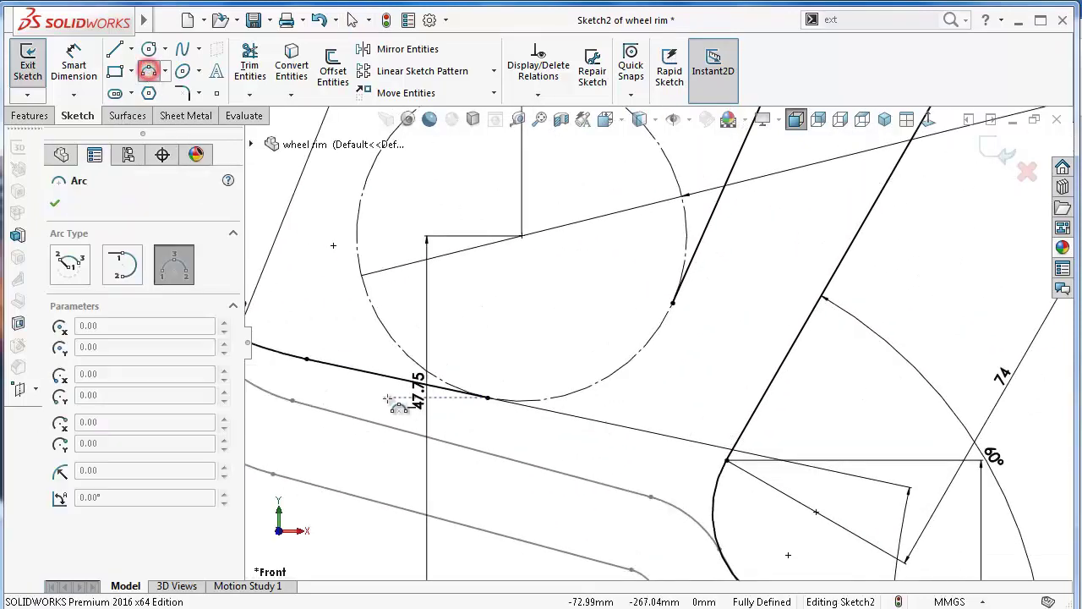
click(488, 396)
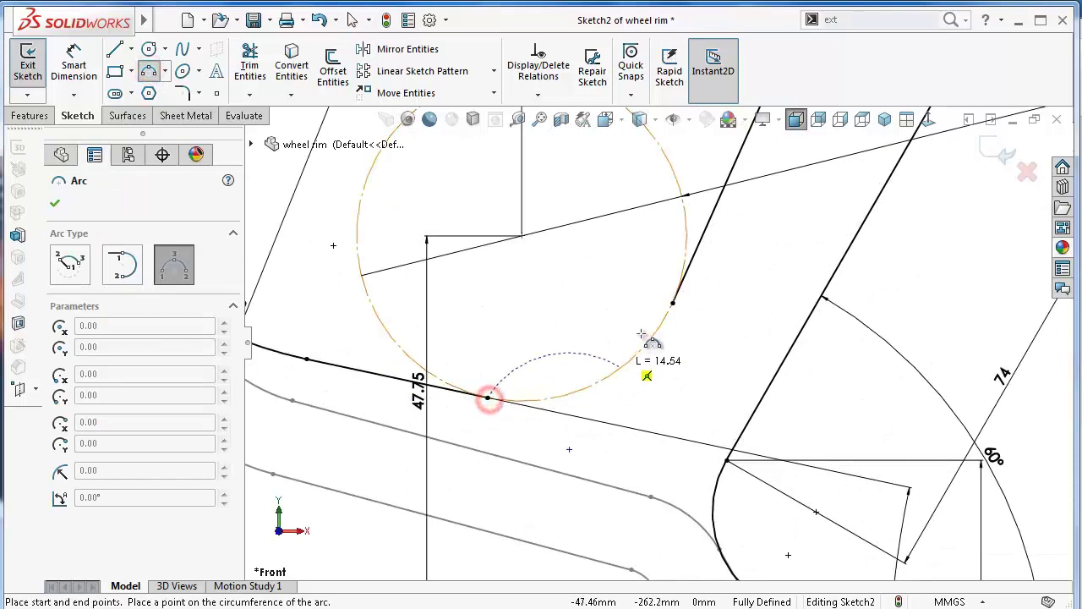
click(672, 301)
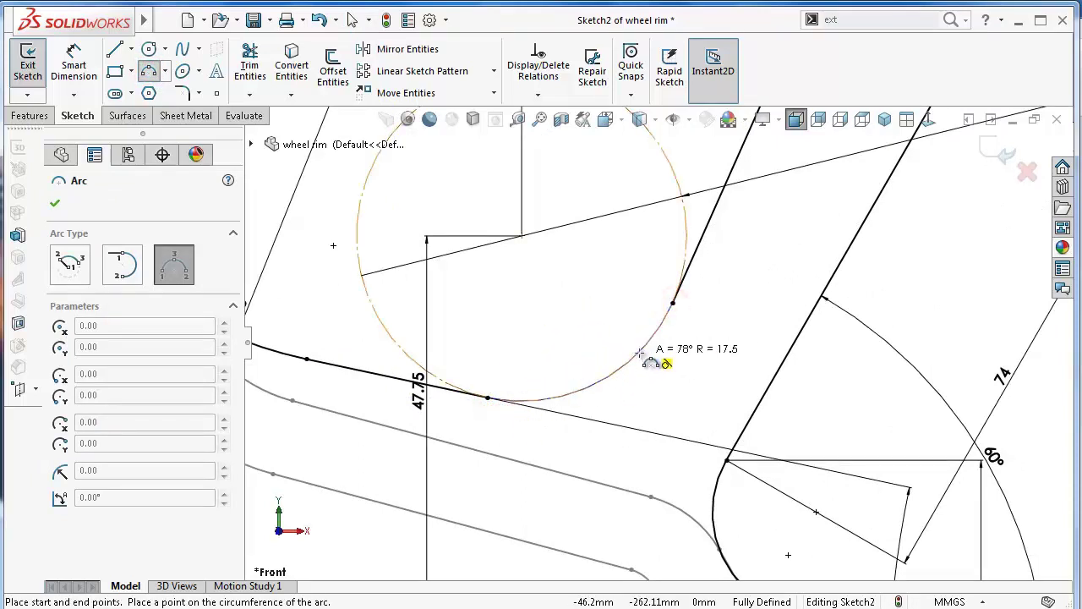
click(642, 355)
key(Escape)
scroll(662, 397, up, 1)
scroll(634, 410, up, 1)
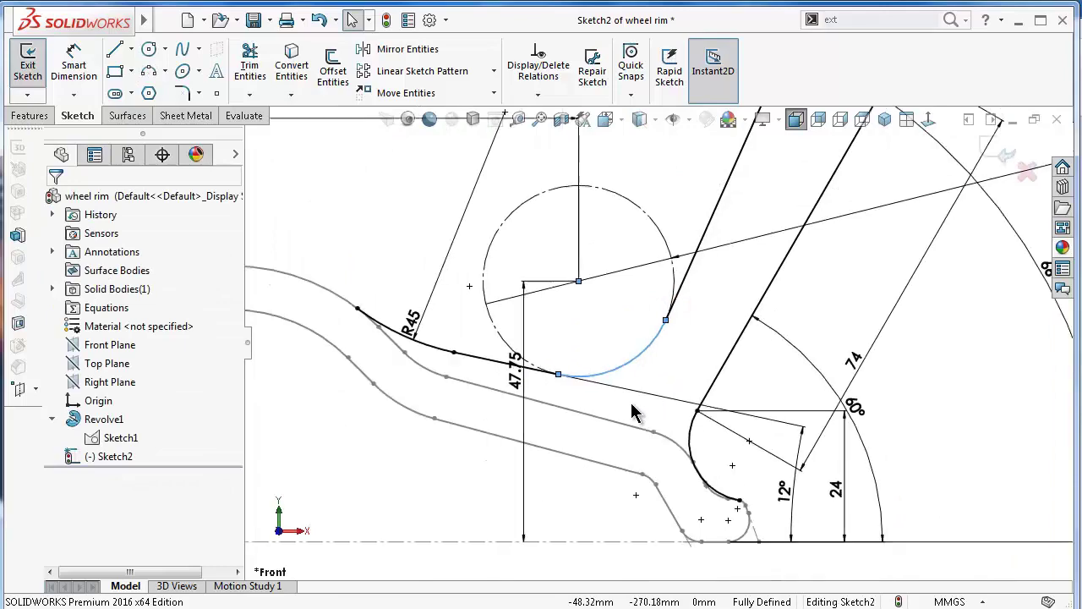
scroll(613, 439, up, 1)
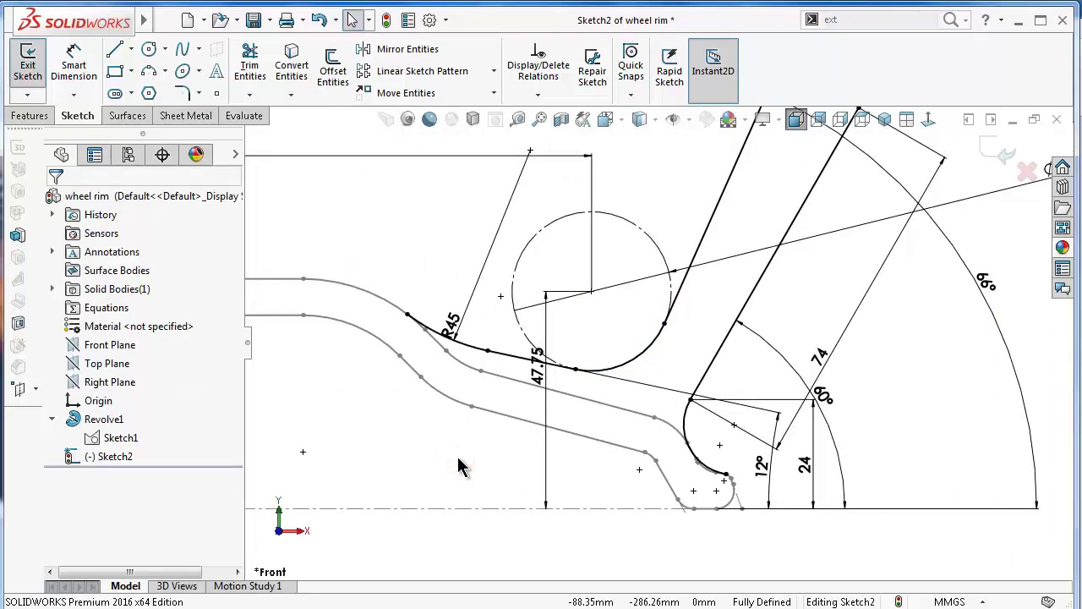
scroll(658, 404, up, 1)
scroll(701, 407, down, 1)
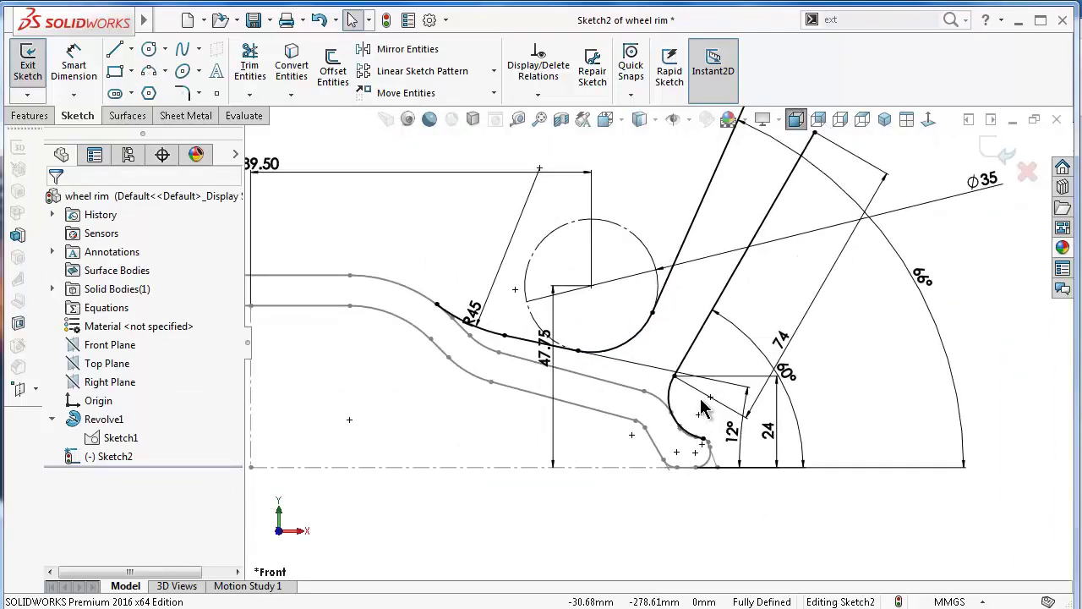
scroll(701, 407, down, 1)
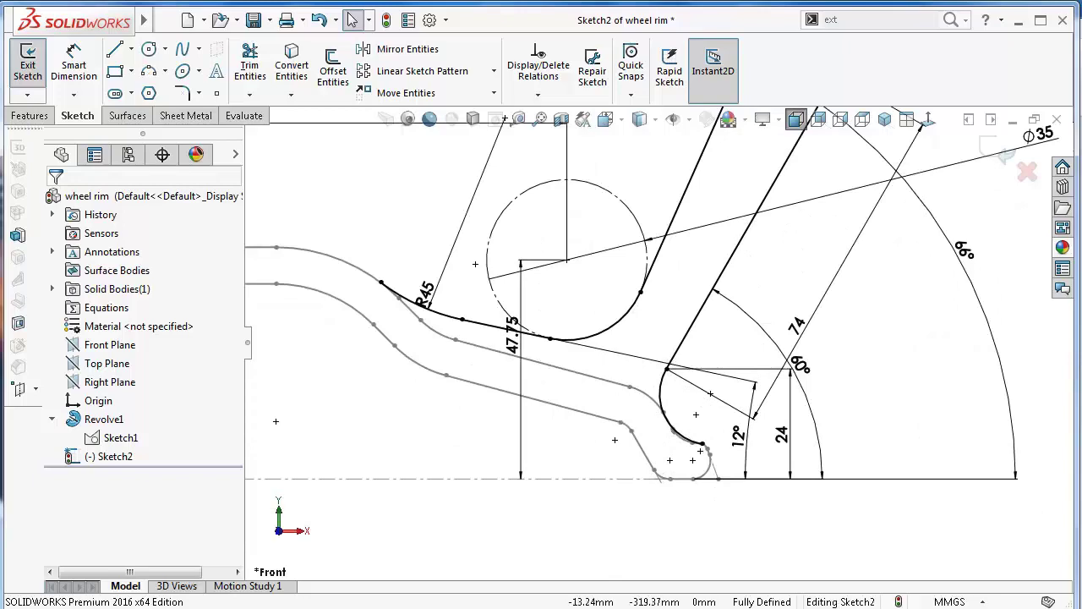
Draw a second vertical line up to the centerline, joined to the first by a horizontal top edge.
scroll(945, 421, up, 1)
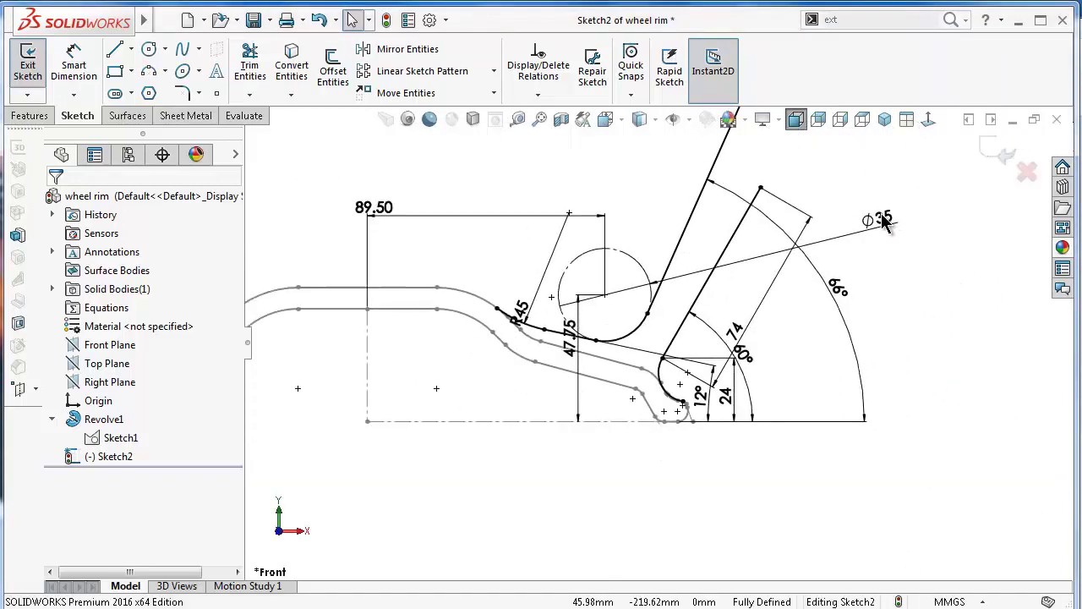
scroll(778, 183, down, 1)
scroll(745, 207, down, 1)
scroll(746, 211, down, 2)
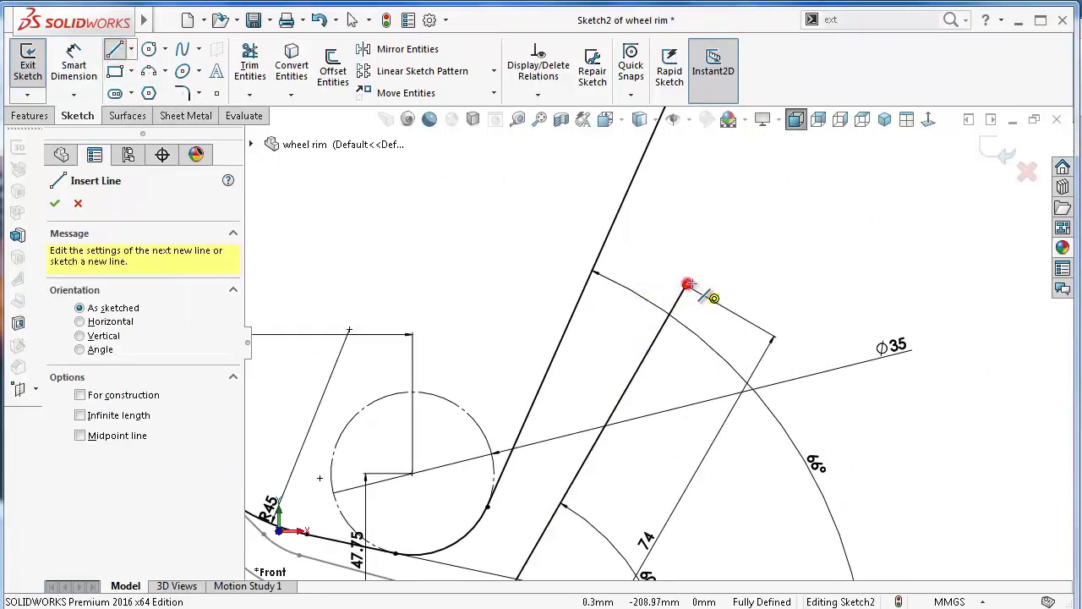
click(687, 285)
scroll(803, 253, up, 2)
scroll(744, 239, up, 1)
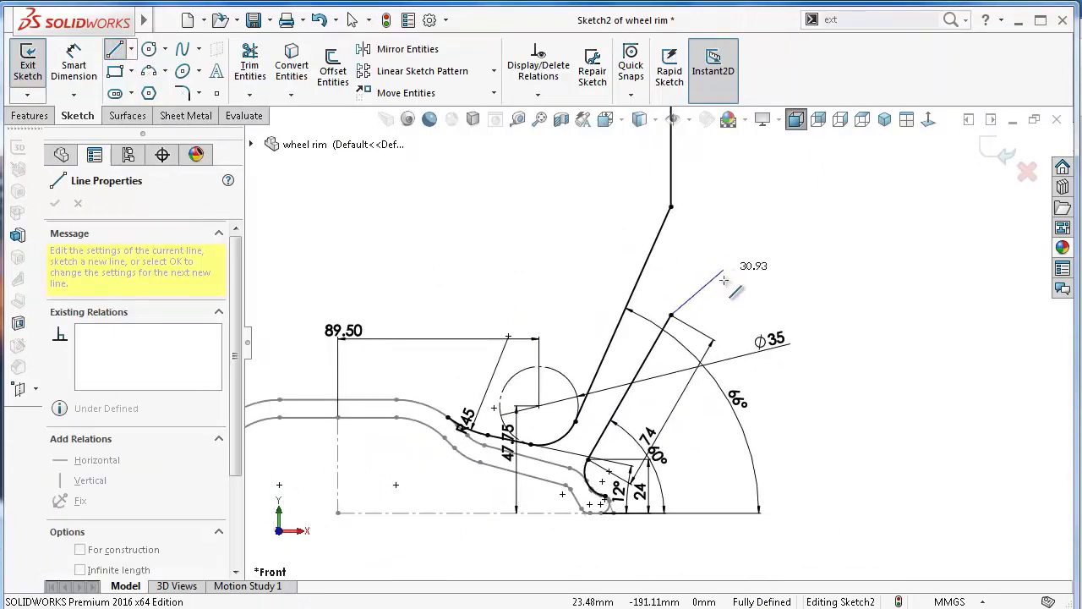
scroll(735, 254, up, 1)
scroll(744, 220, up, 2)
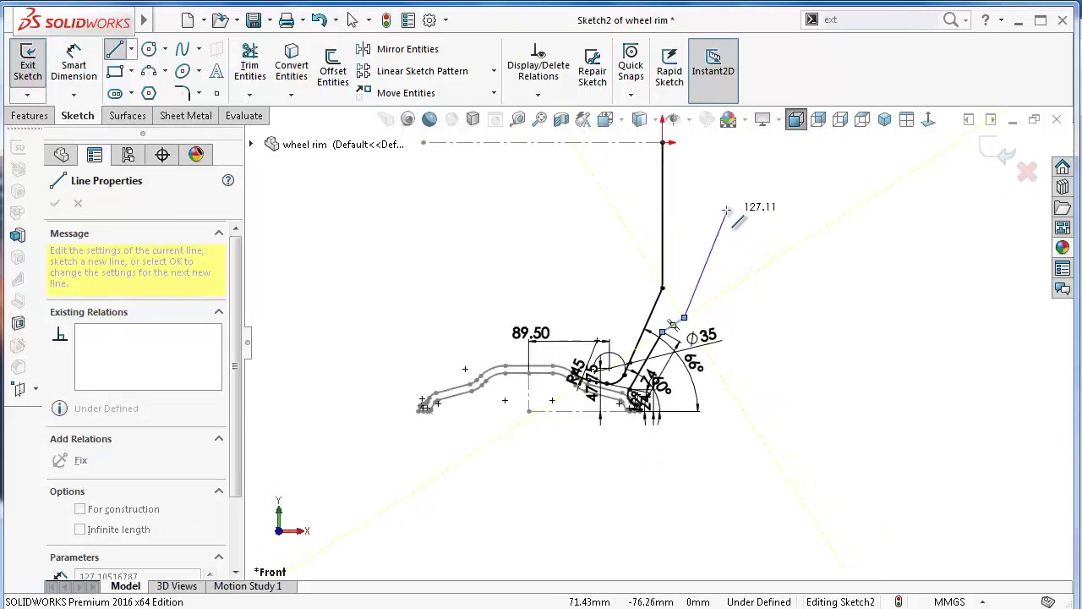
scroll(719, 207, up, 2)
scroll(707, 206, down, 3)
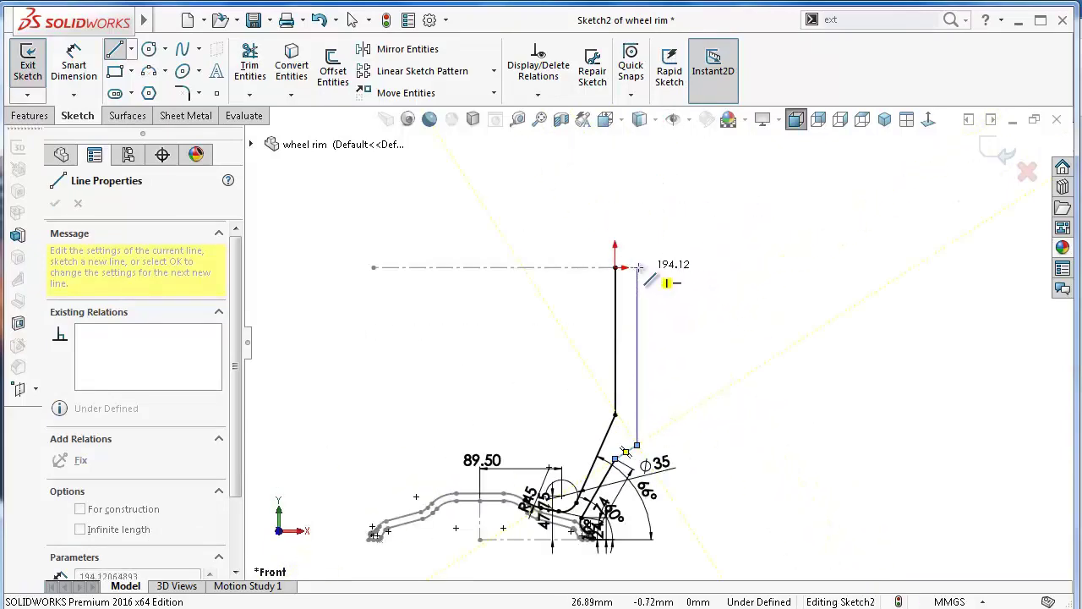
click(636, 267)
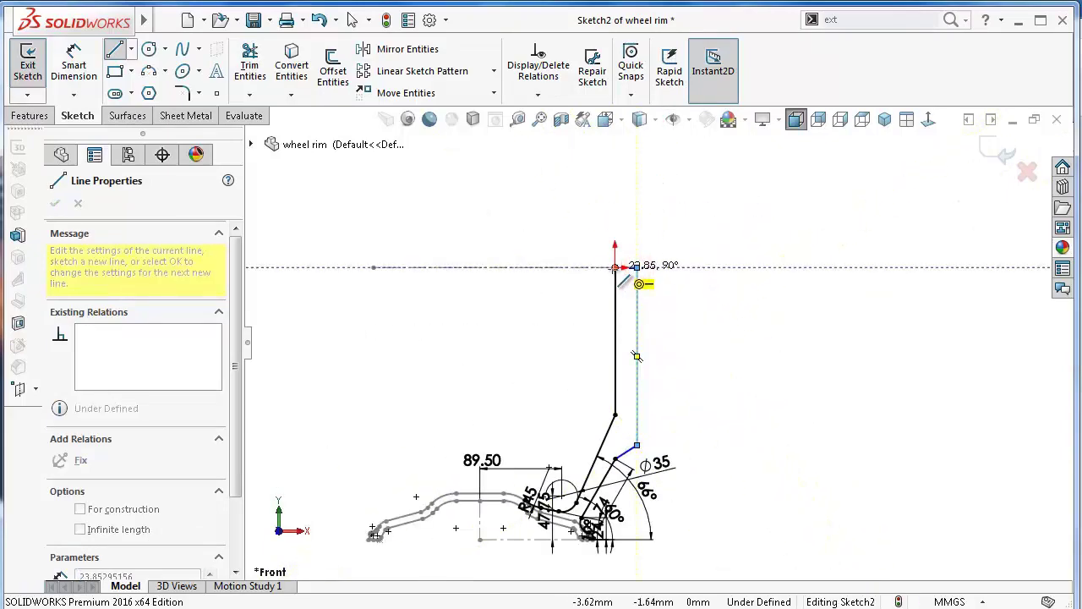
click(616, 267)
Cancel a stray extra line and begin dimensioning the spoke's top edge.
click(717, 328)
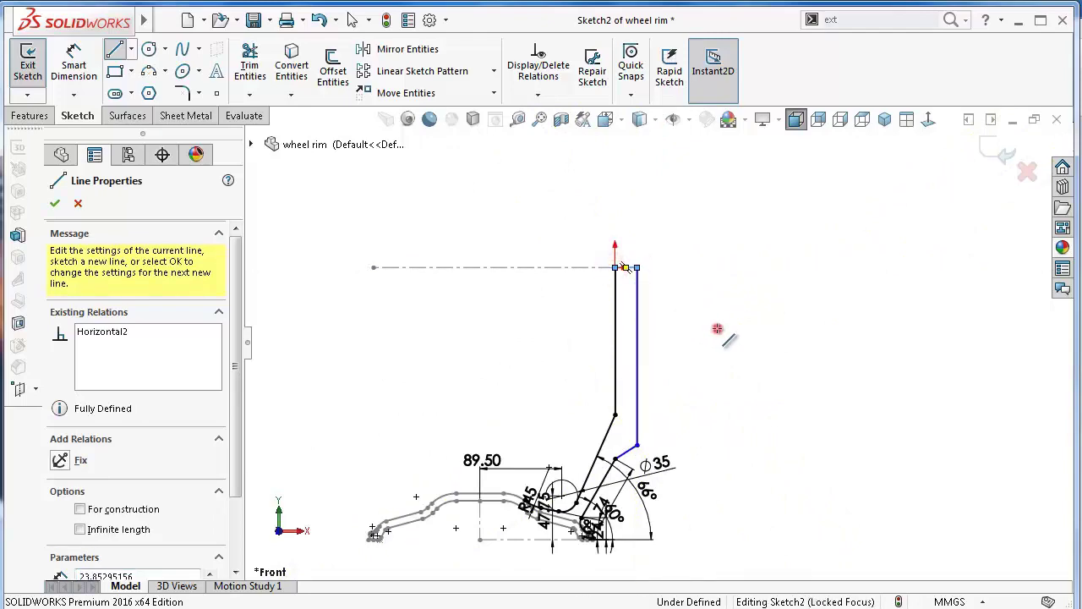
scroll(612, 300, down, 2)
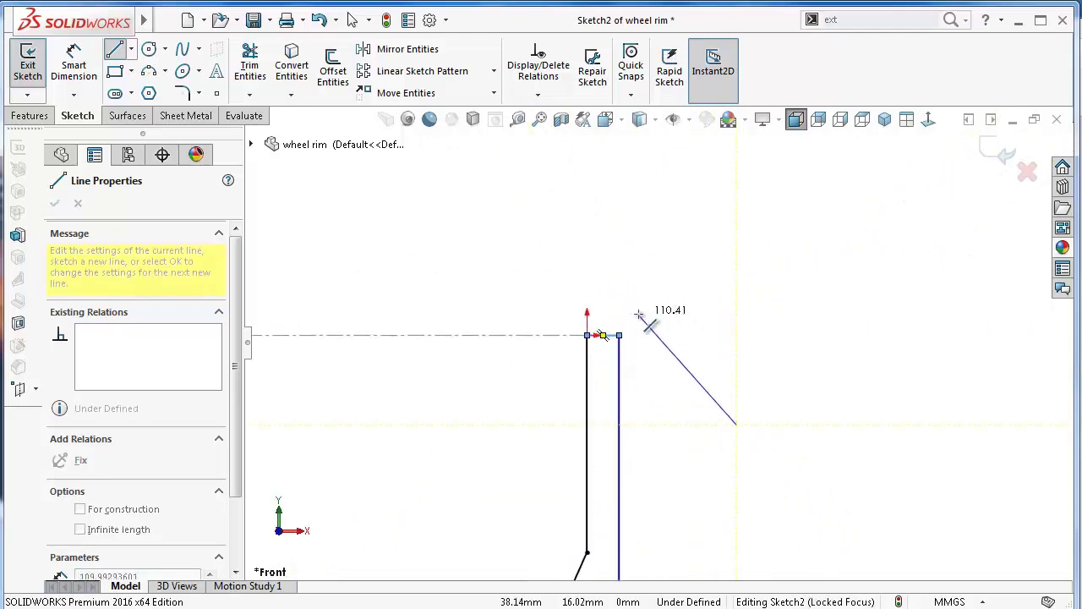
key(Escape)
scroll(630, 335, down, 2)
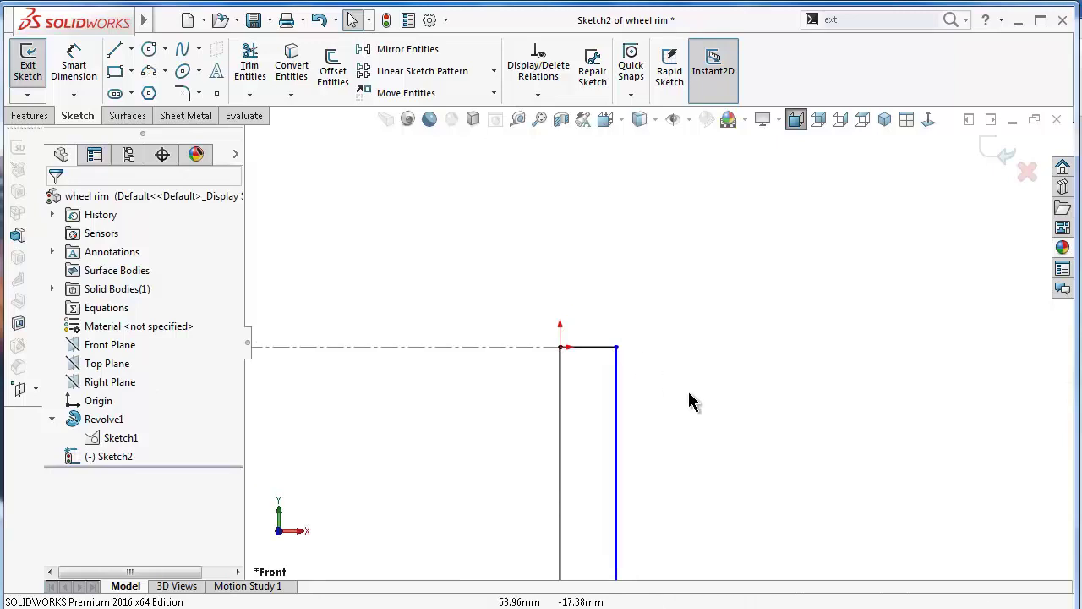
right_drag(703, 414, 707, 290)
Set the spoke's top edge width dimension to 22.75 mm.
click(607, 349)
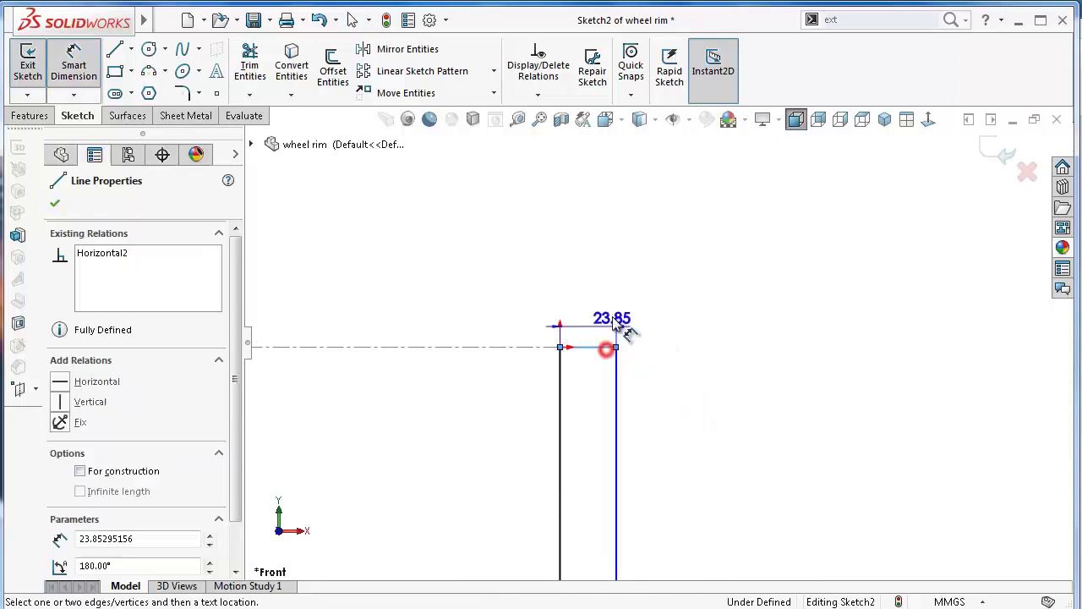
click(611, 315)
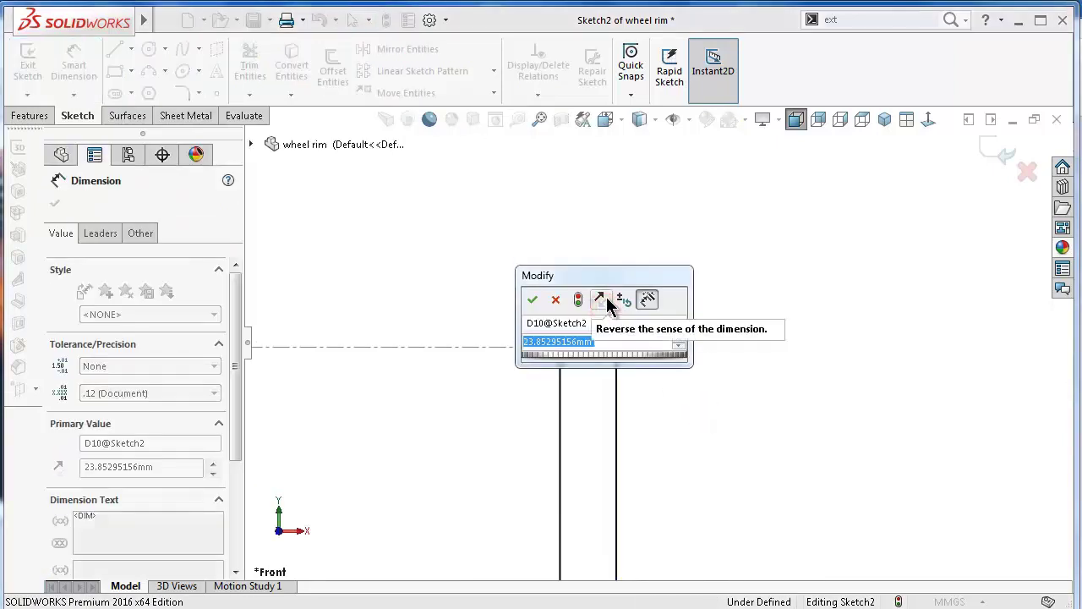
text(22)
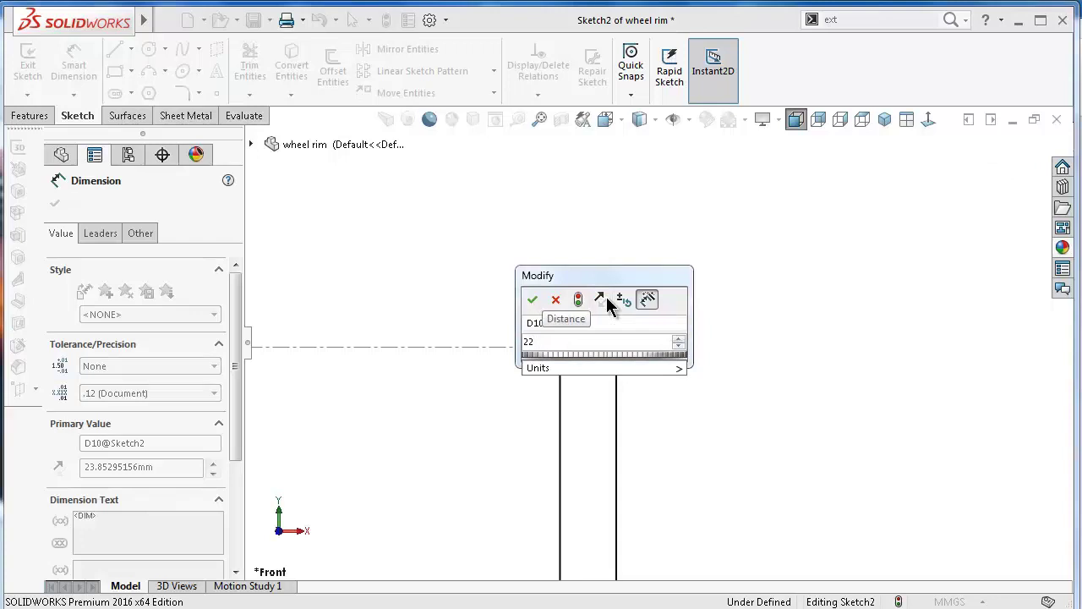
text(.75)
key(Return)
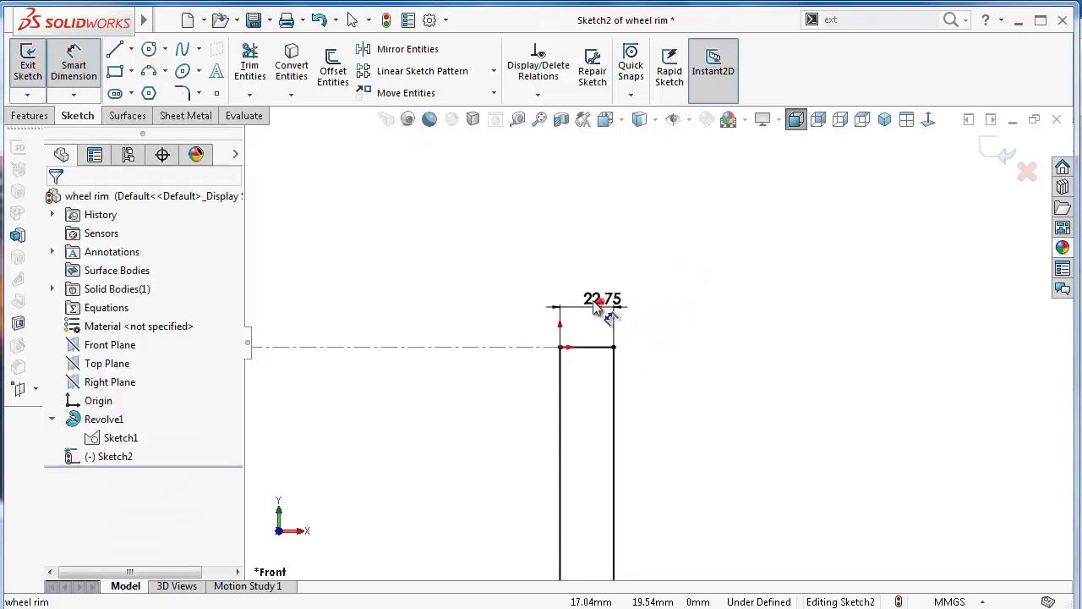
drag(604, 302, 589, 306)
Dimension the angle between the two slanted lines as 165°, fully defining Sketch2.
scroll(640, 567, up, 2)
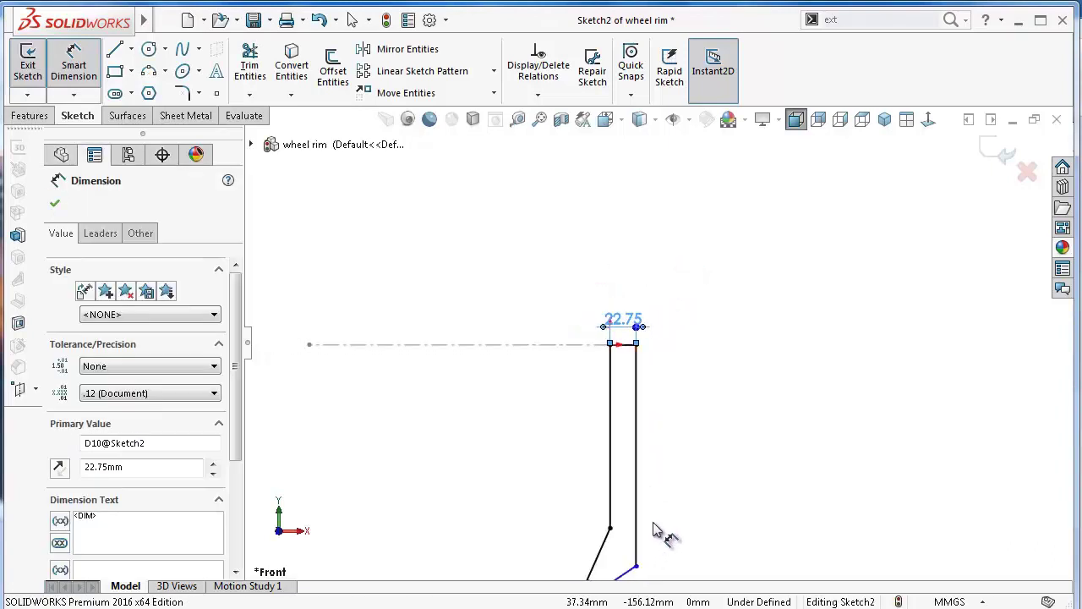
ctrl+middle_drag(640, 567, 652, 519)
scroll(622, 468, down, 2)
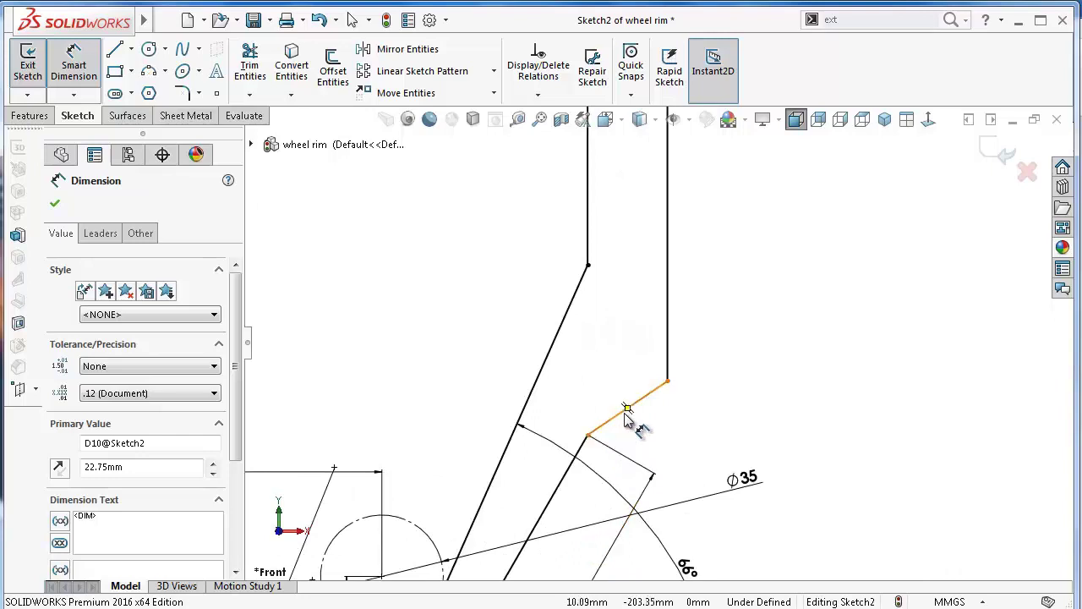
click(625, 412)
click(578, 457)
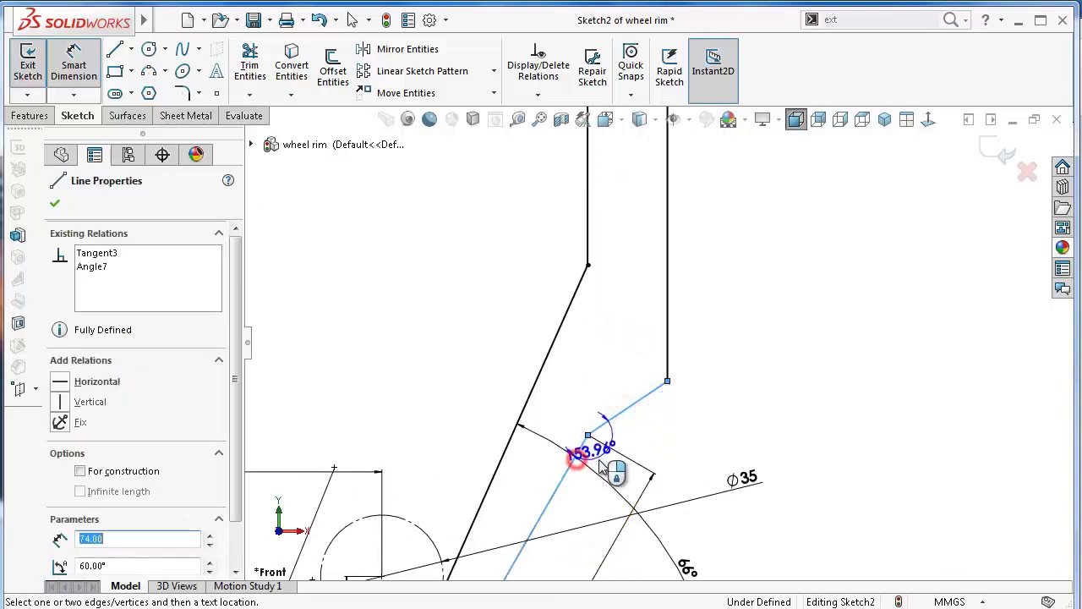
click(612, 465)
text(2)
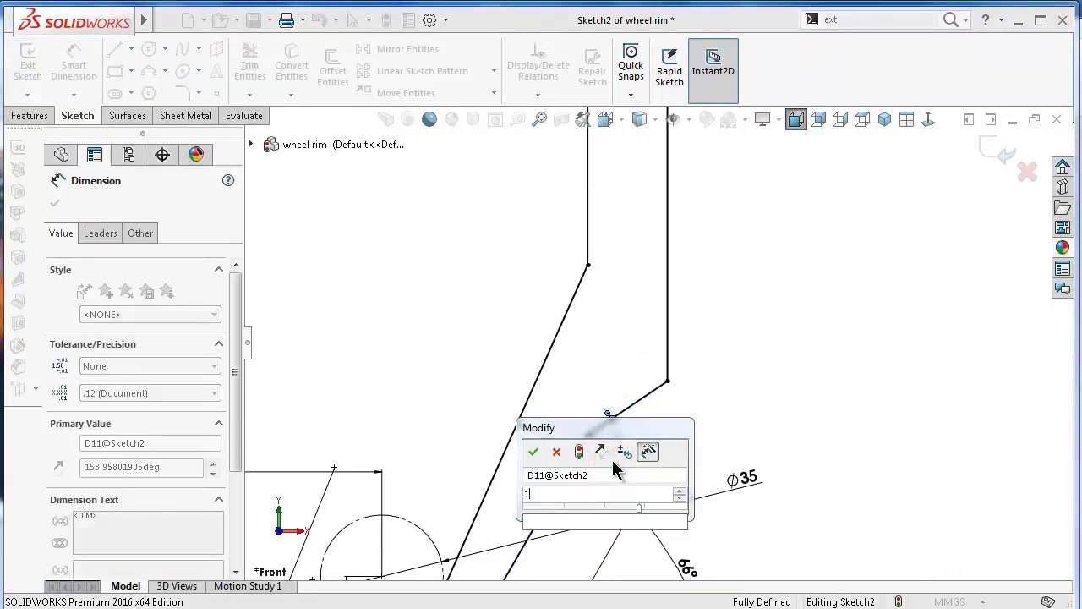
text(6)
key(Escape)
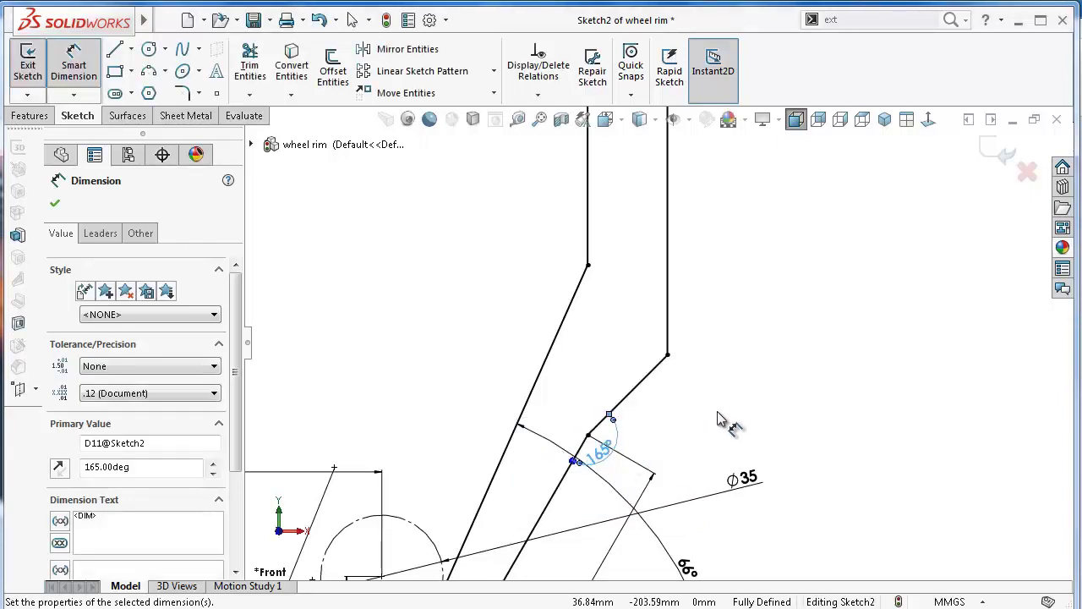
click(717, 406)
scroll(672, 452, up, 2)
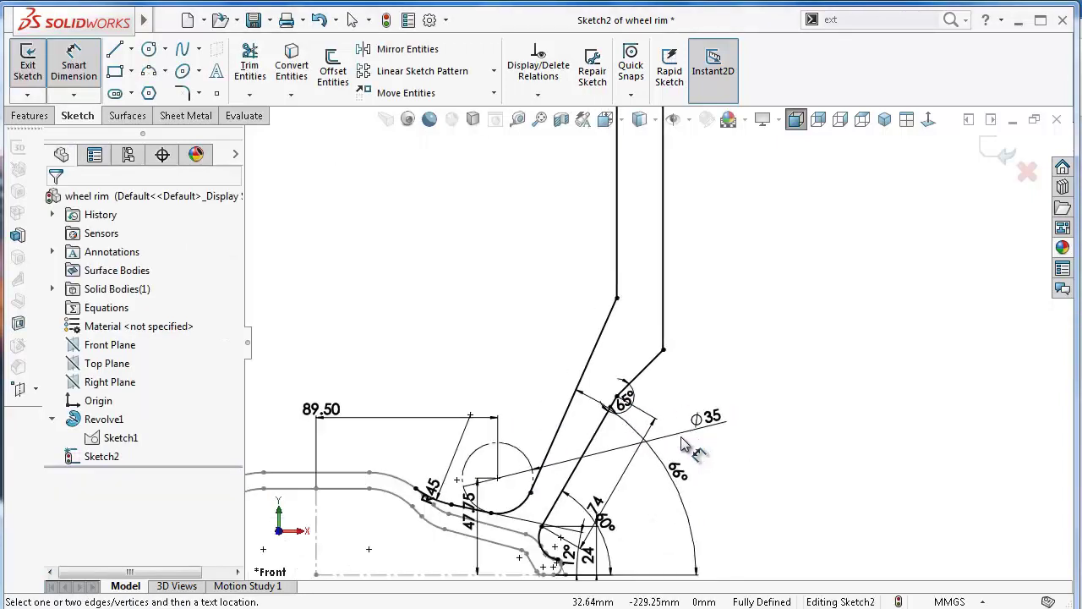
scroll(676, 454, up, 1)
scroll(677, 454, up, 1)
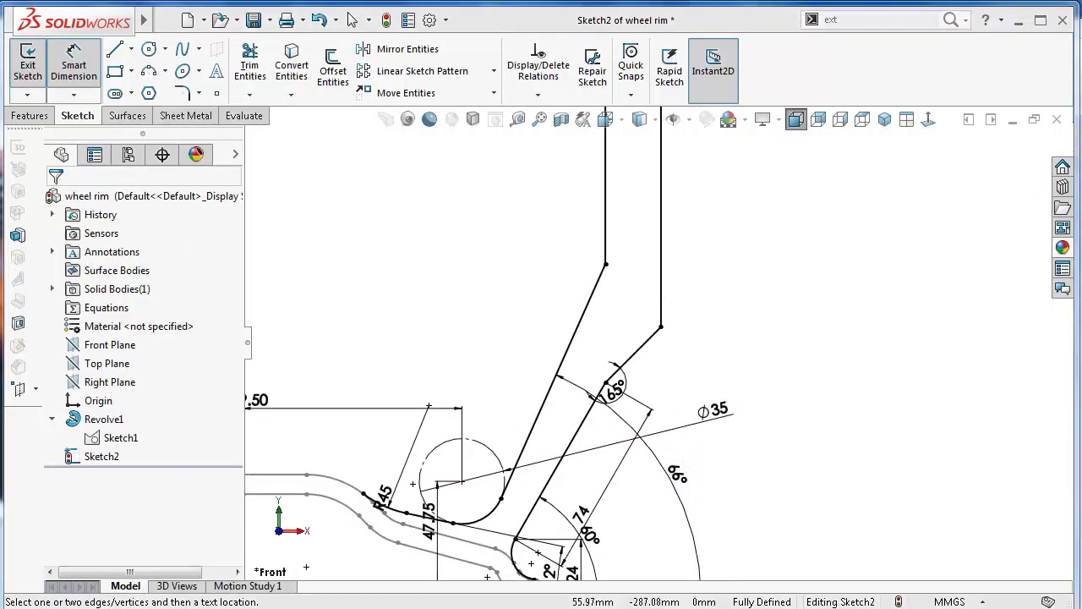
Round the corner between the right vertical spoke line and short sloped line with an R30 fillet.
click(181, 91)
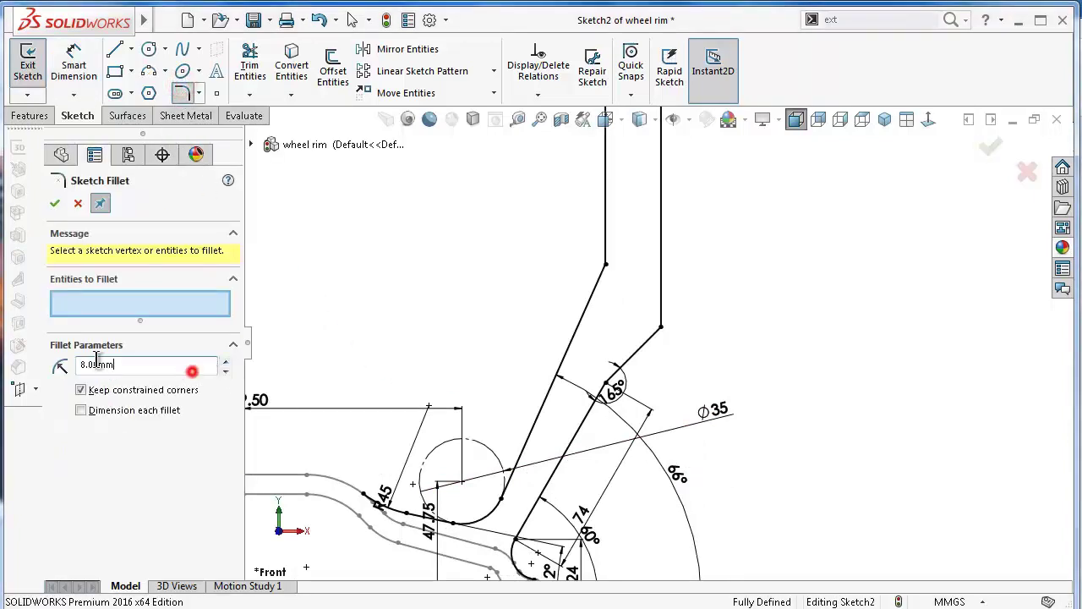
double_click(97, 363)
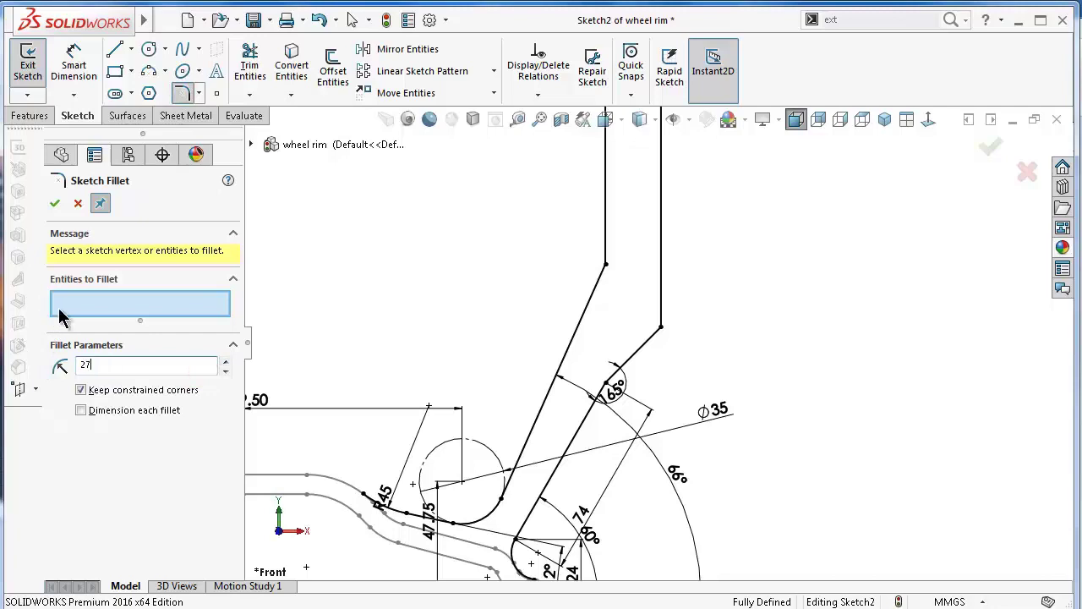
click(661, 332)
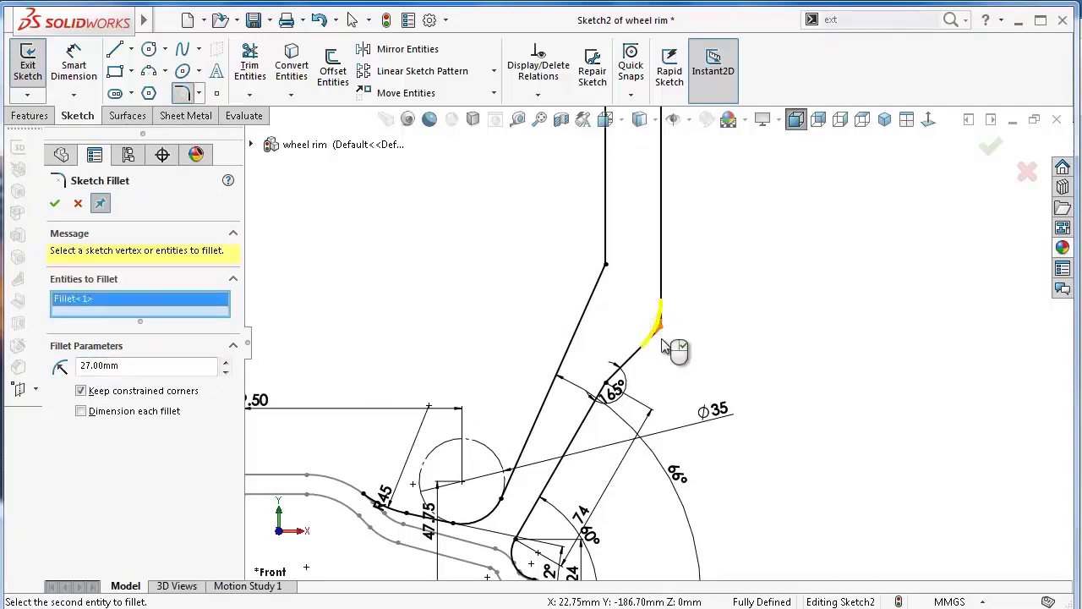
scroll(699, 340, down, 2)
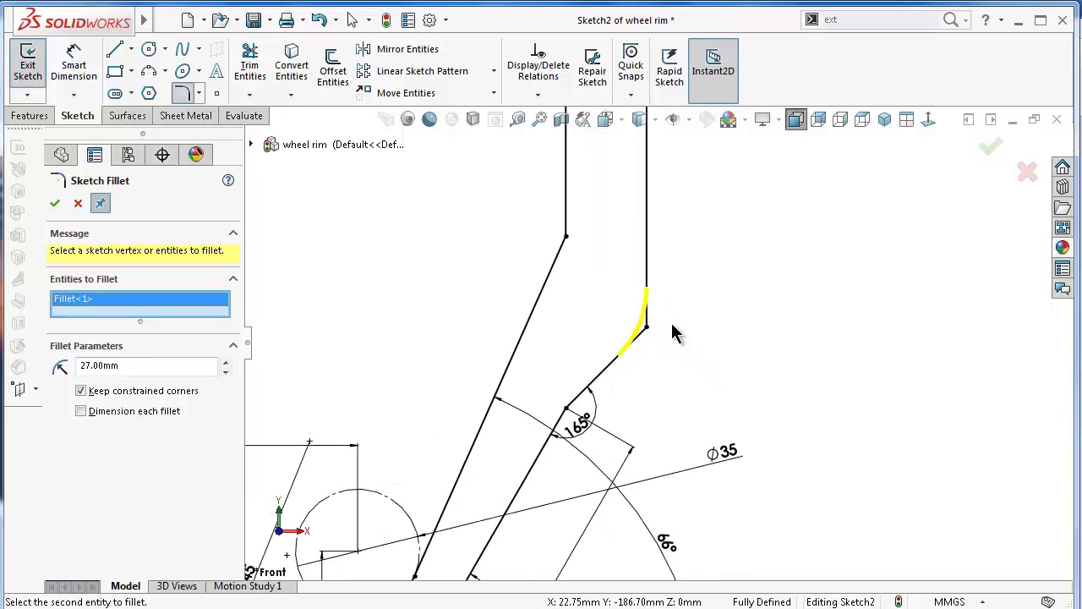
scroll(658, 323, down, 2)
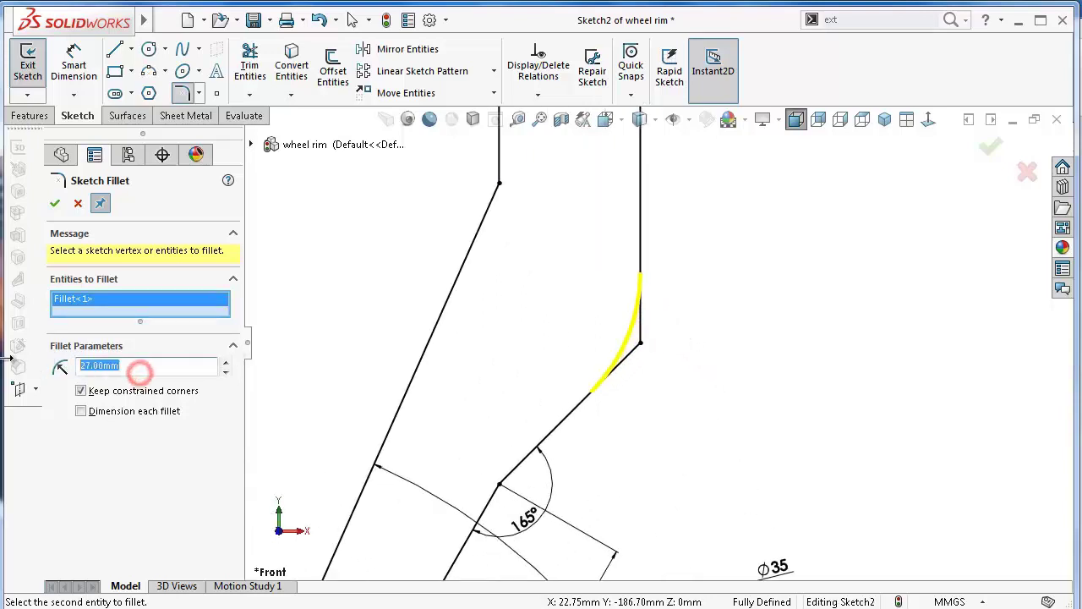
text(36)
key(Return)
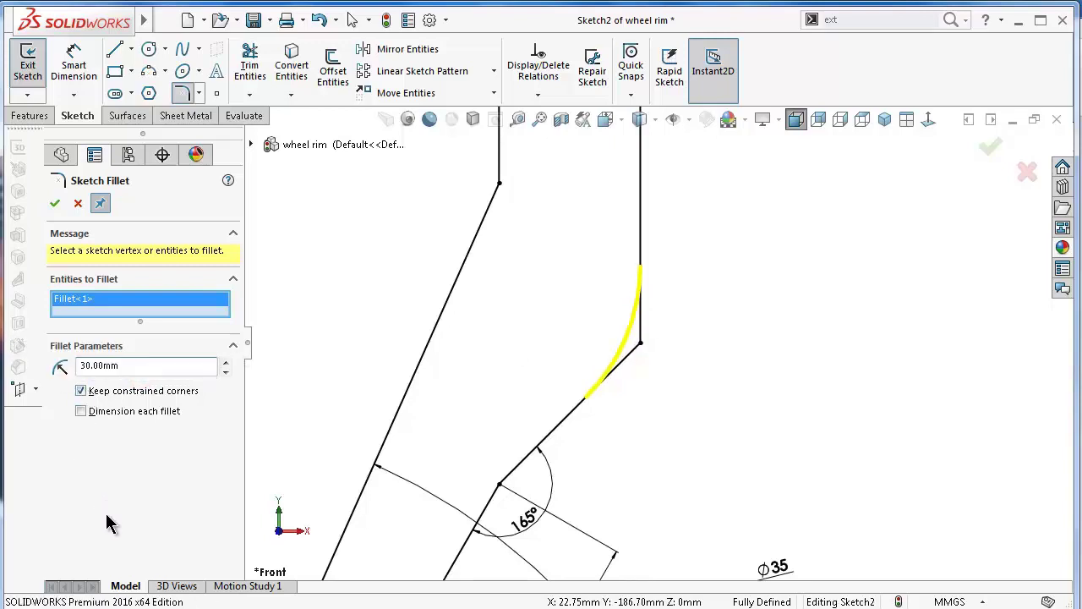
click(55, 203)
Select the lower arc (Arc5) in Sketch Fillet, then close the tool without filleting it.
scroll(727, 414, up, 1)
scroll(689, 385, up, 2)
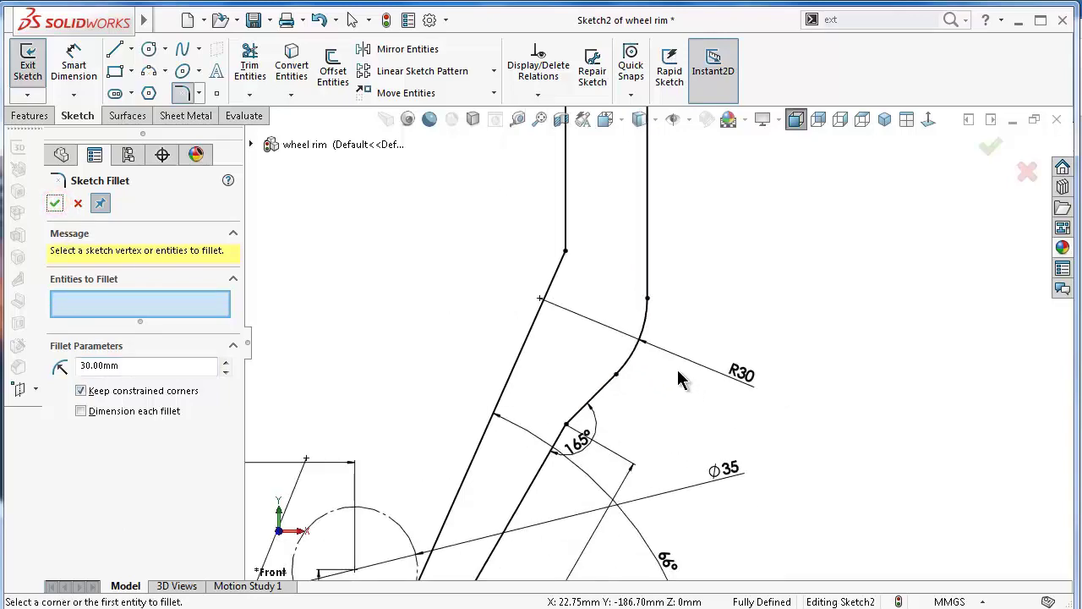
scroll(685, 380, up, 1)
scroll(702, 362, up, 2)
scroll(564, 470, down, 1)
scroll(615, 550, down, 2)
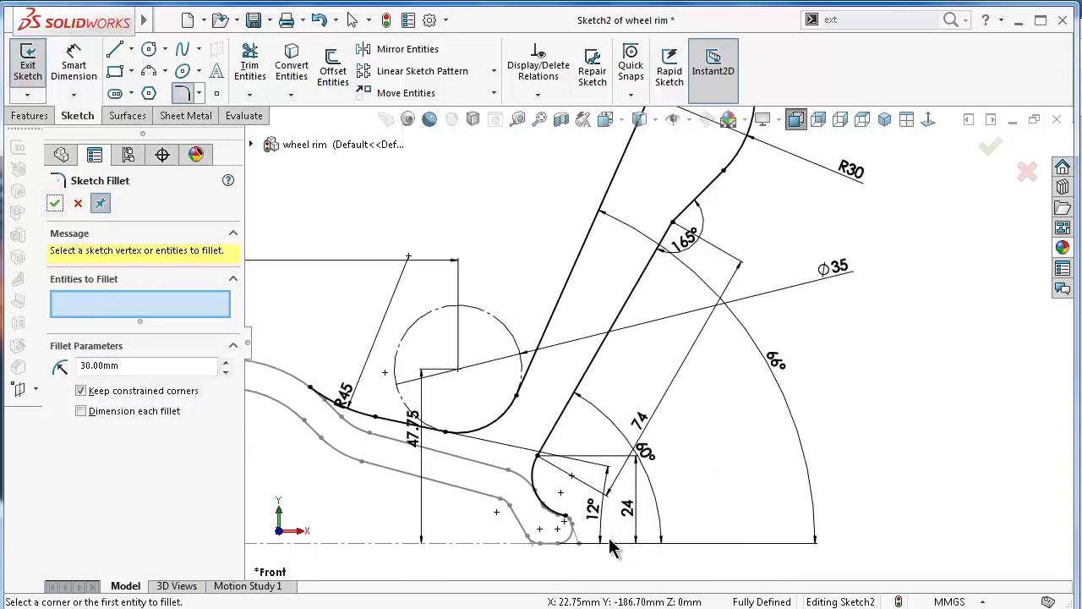
scroll(591, 522, down, 1)
scroll(565, 511, down, 1)
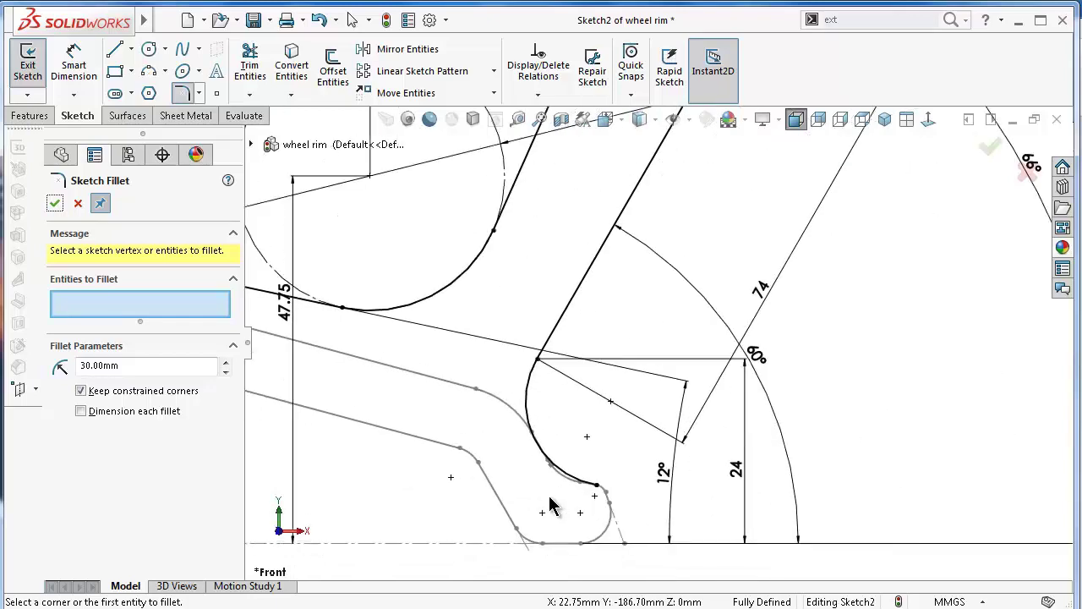
scroll(549, 505, down, 1)
scroll(554, 491, down, 1)
scroll(562, 479, down, 1)
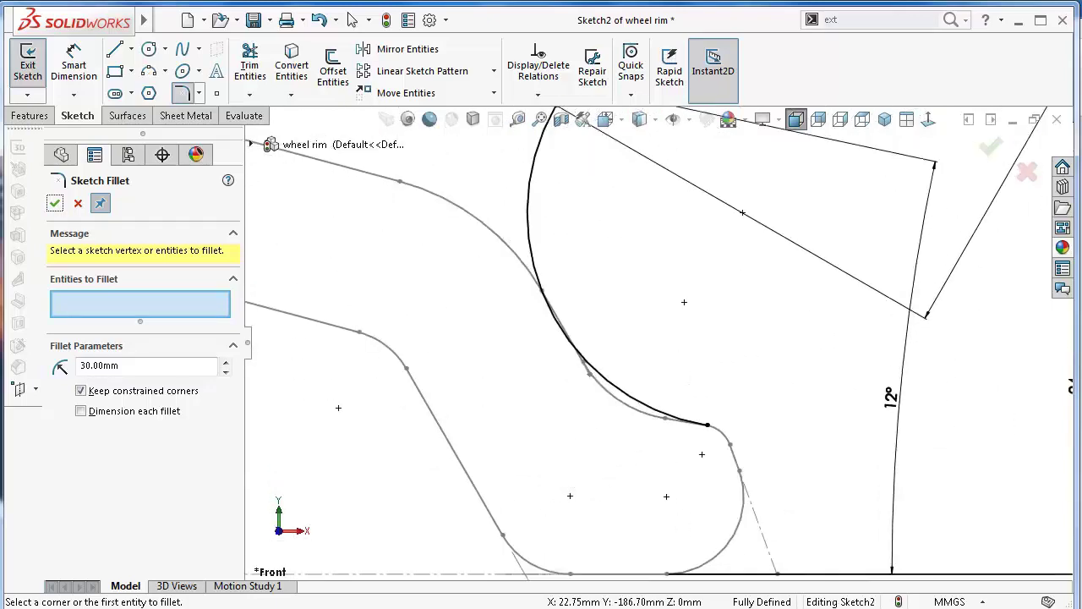
scroll(785, 502, up, 2)
click(694, 316)
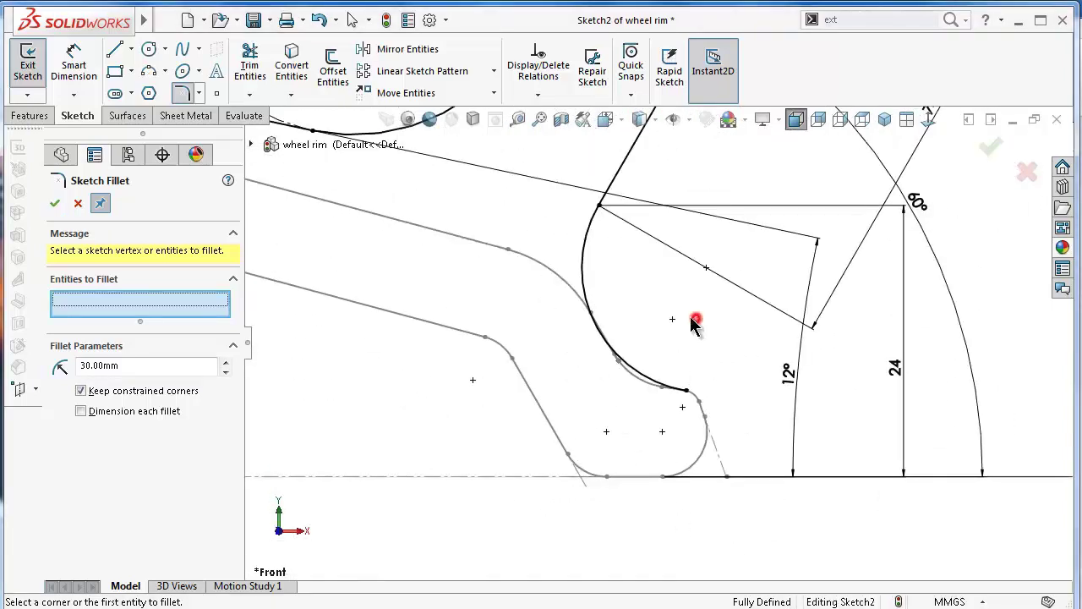
click(581, 252)
scroll(665, 350, down, 1)
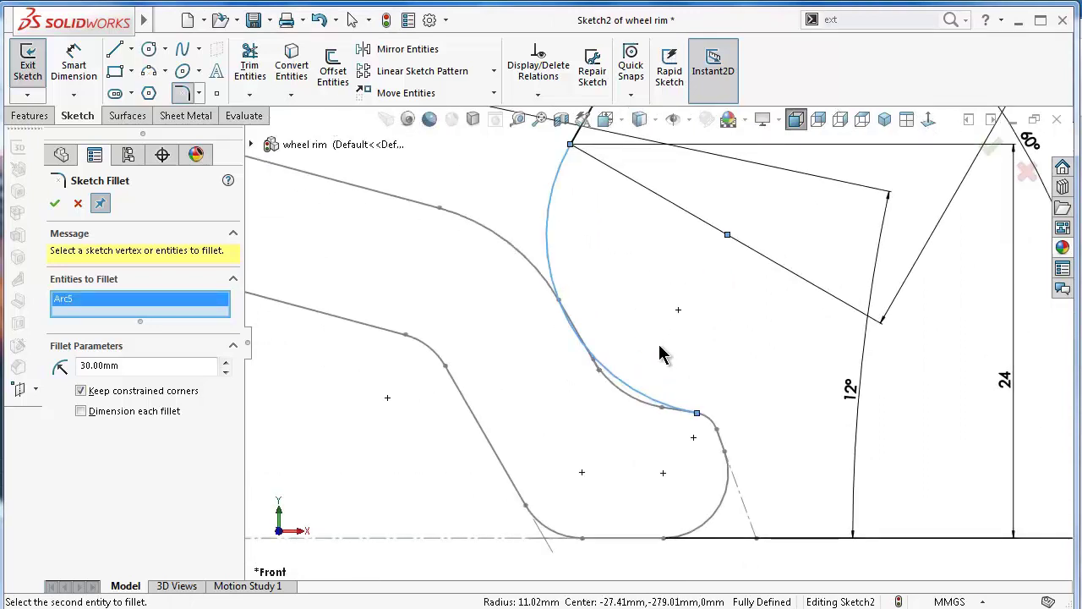
click(79, 204)
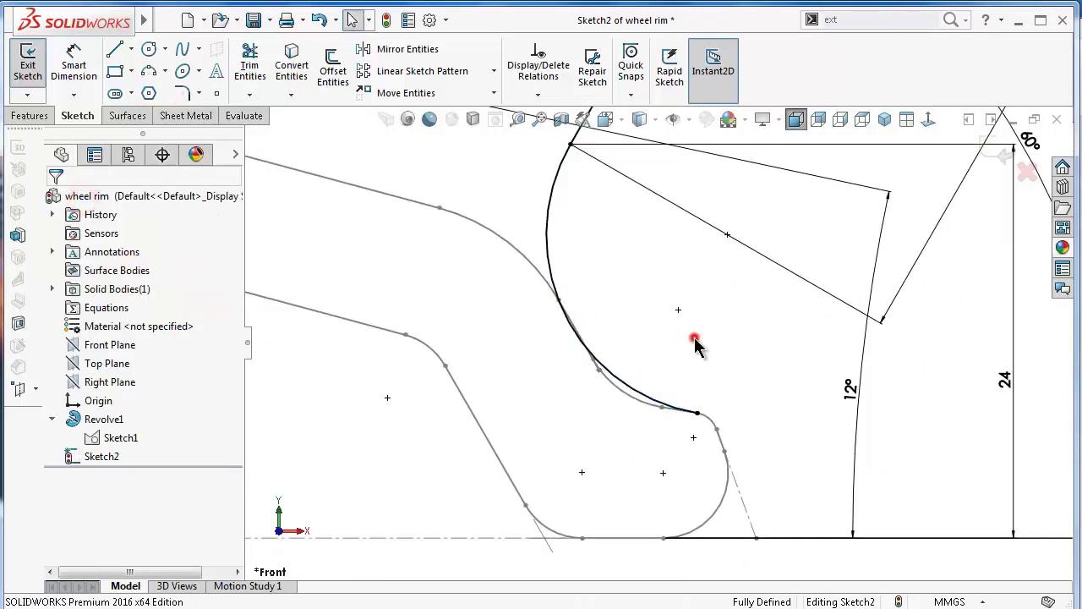
Move the lower arc's 24 height dimension beside it and change it to 22.50 mm.
click(641, 402)
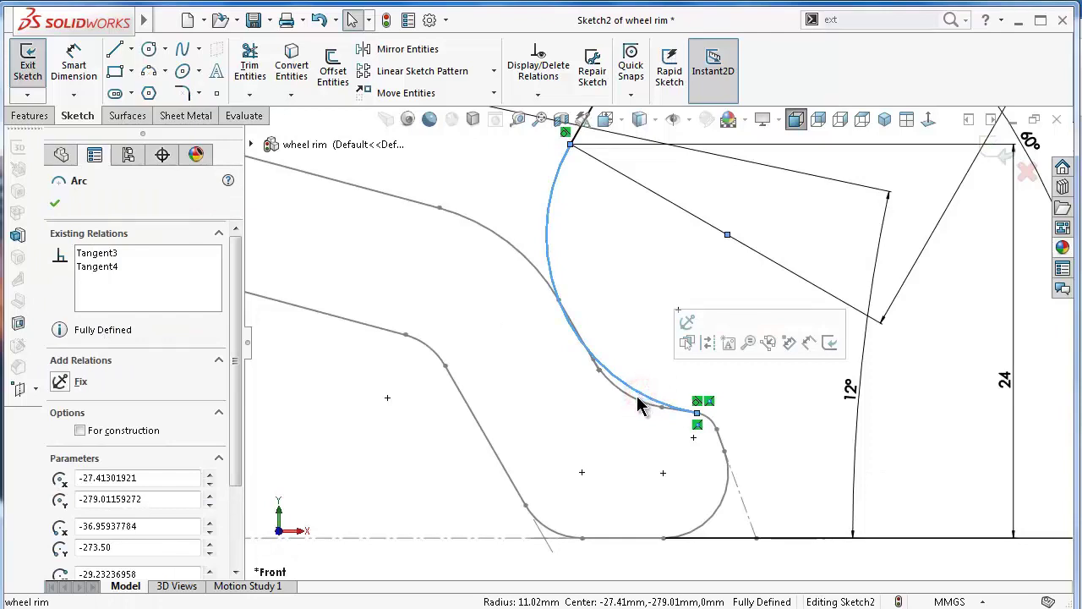
scroll(704, 429, down, 2)
scroll(704, 429, up, 1)
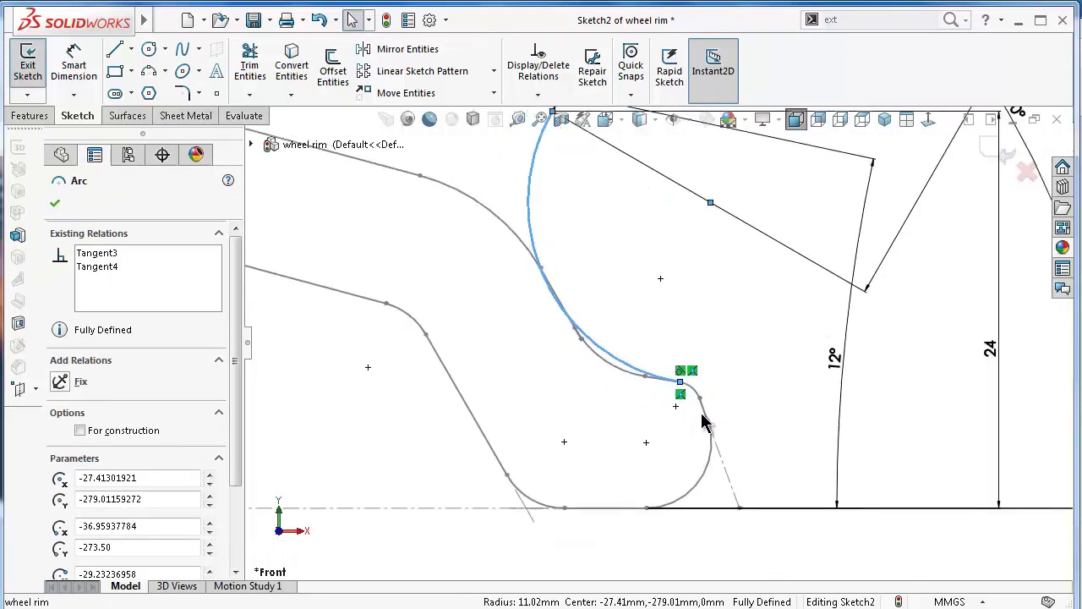
scroll(704, 419, up, 1)
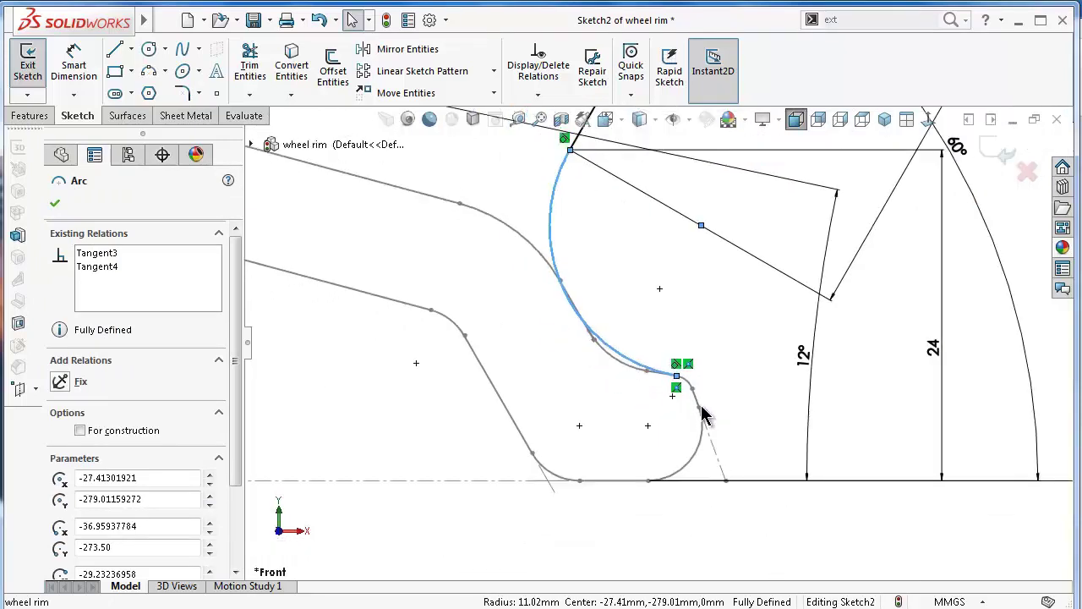
scroll(704, 416, up, 1)
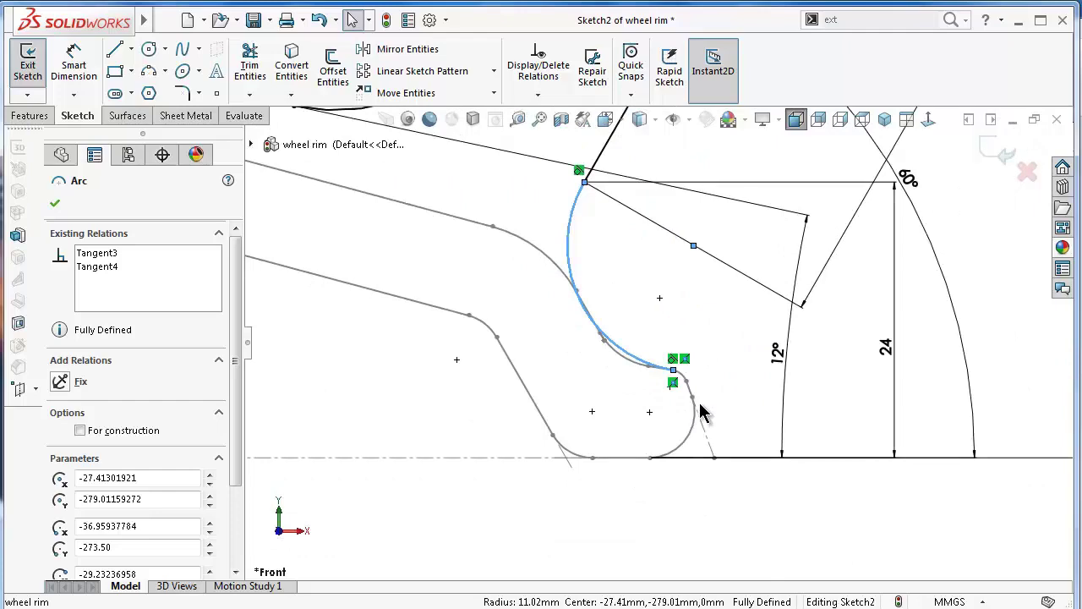
drag(890, 356, 658, 313)
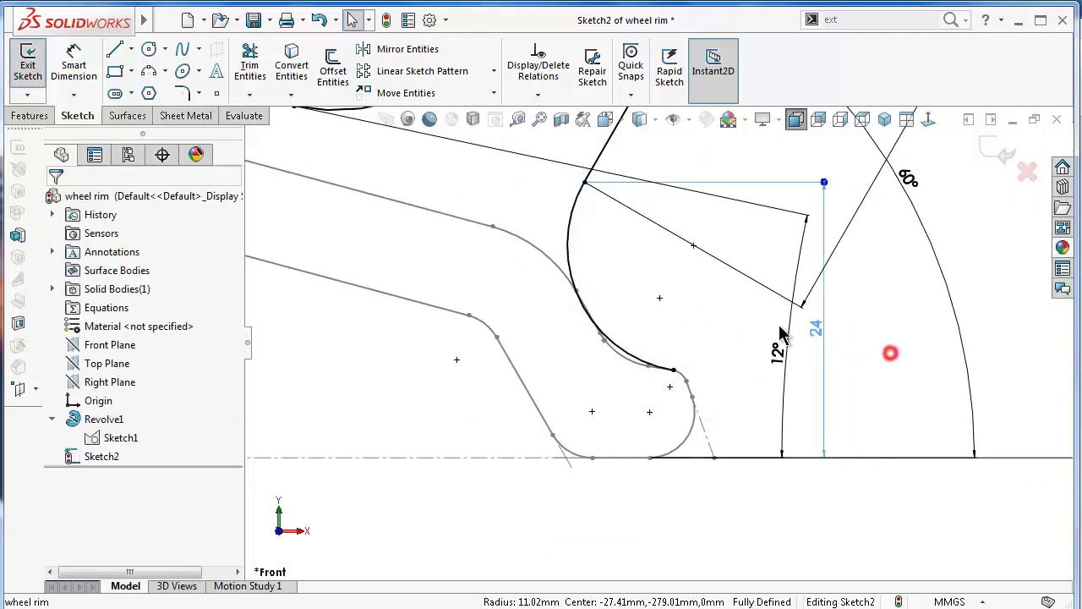
double_click(656, 308)
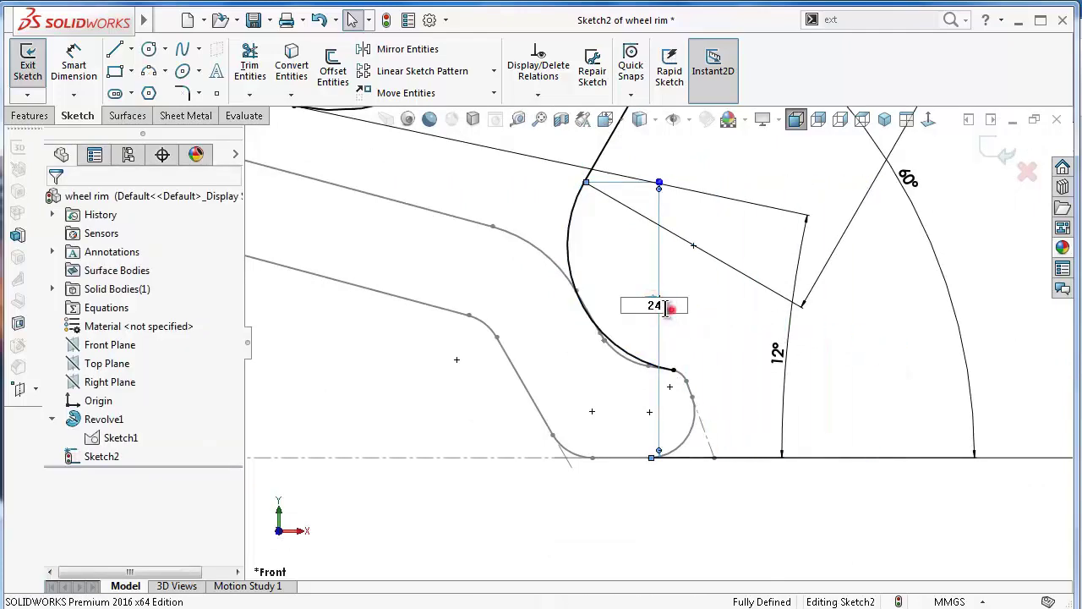
text(22.5)
key(Return)
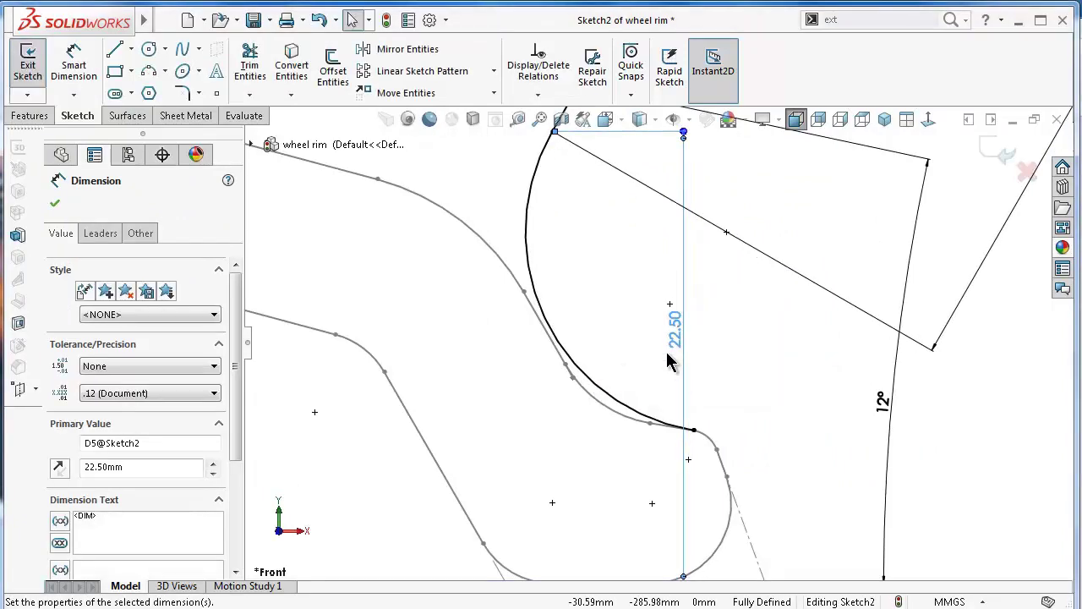
Zoom and pan around to check the whole fully defined Sketch2 profile.
scroll(668, 313, up, 1)
scroll(672, 307, up, 1)
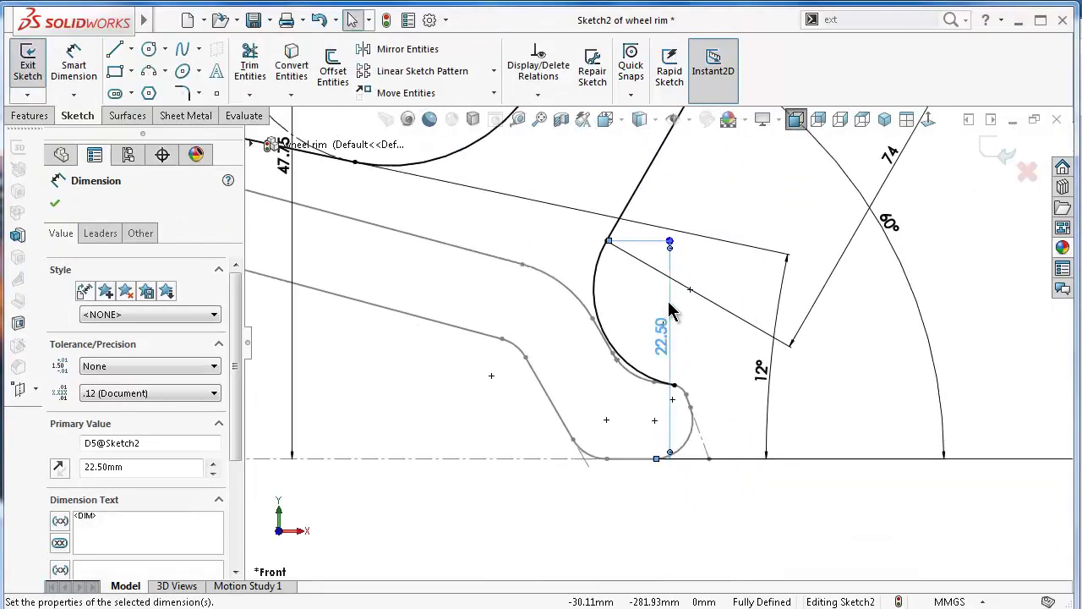
scroll(680, 296, up, 1)
scroll(689, 279, up, 1)
scroll(699, 269, up, 1)
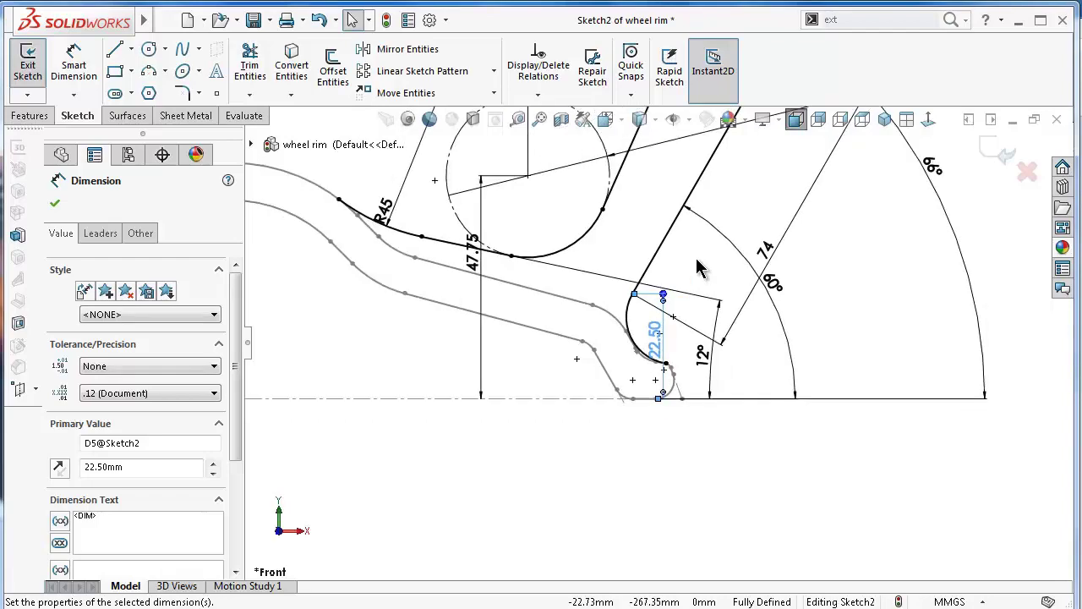
scroll(473, 241, down, 1)
scroll(665, 471, down, 1)
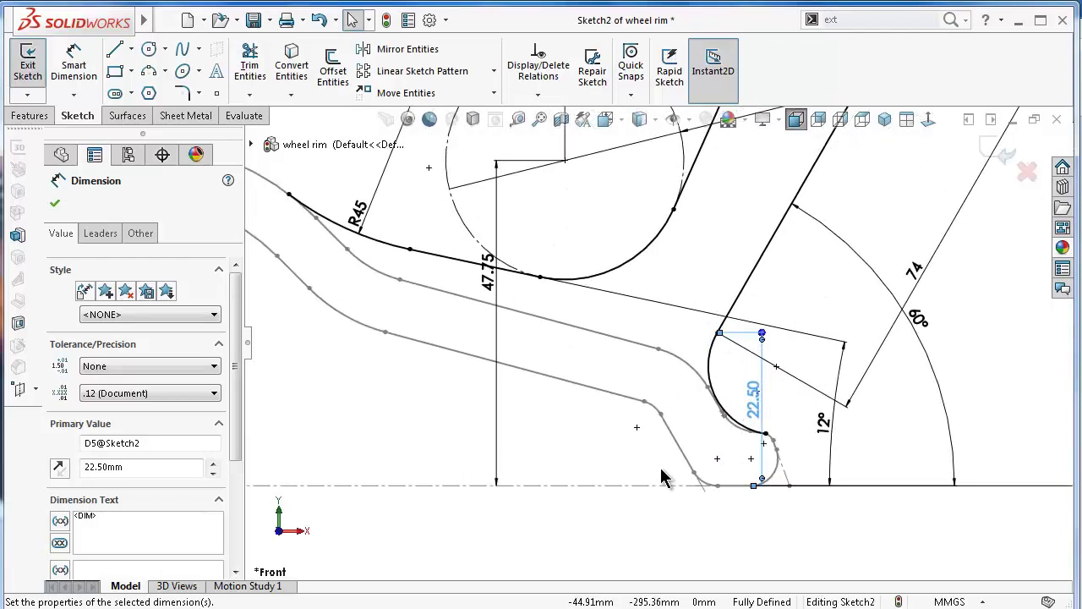
scroll(725, 441, down, 1)
scroll(727, 441, down, 2)
scroll(730, 439, down, 1)
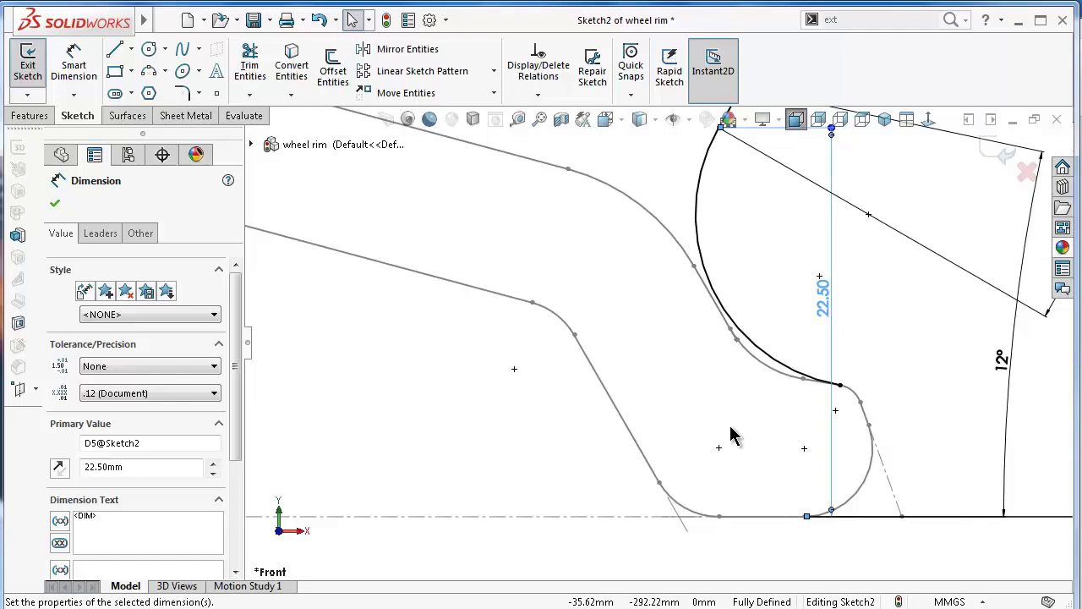
scroll(733, 435, up, 1)
scroll(734, 433, up, 1)
scroll(736, 431, up, 1)
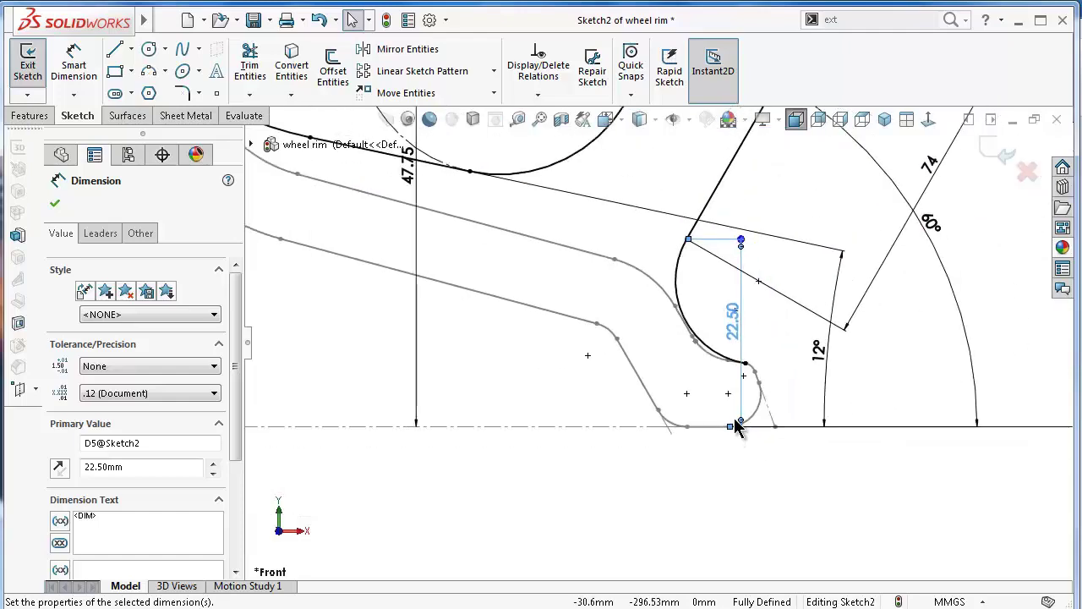
scroll(736, 425, up, 1)
scroll(735, 423, up, 1)
scroll(743, 338, up, 1)
scroll(753, 254, up, 1)
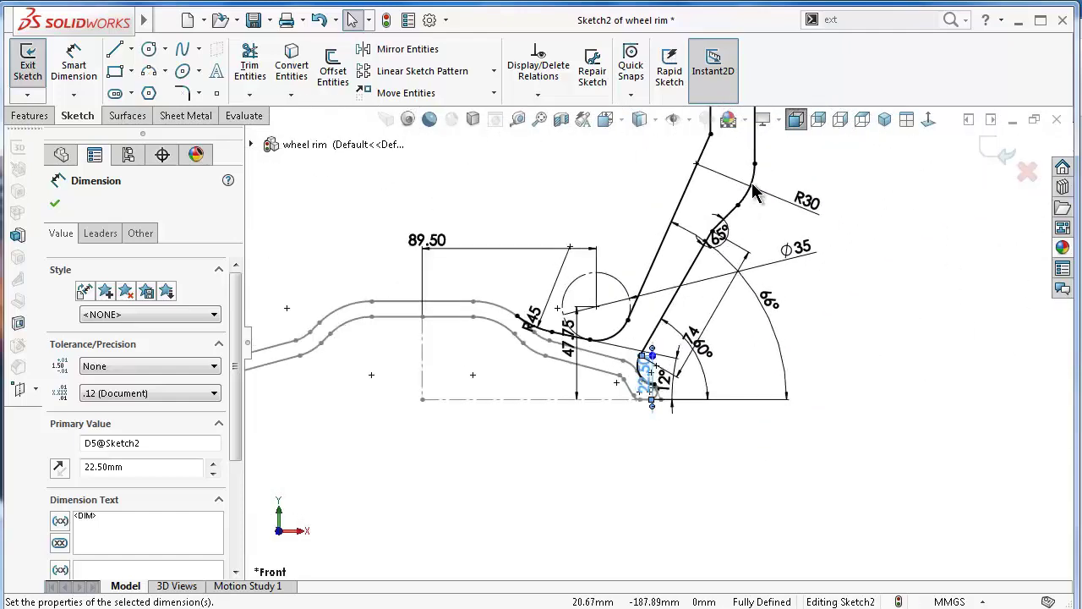
ctrl+middle_drag(732, 175, 643, 186)
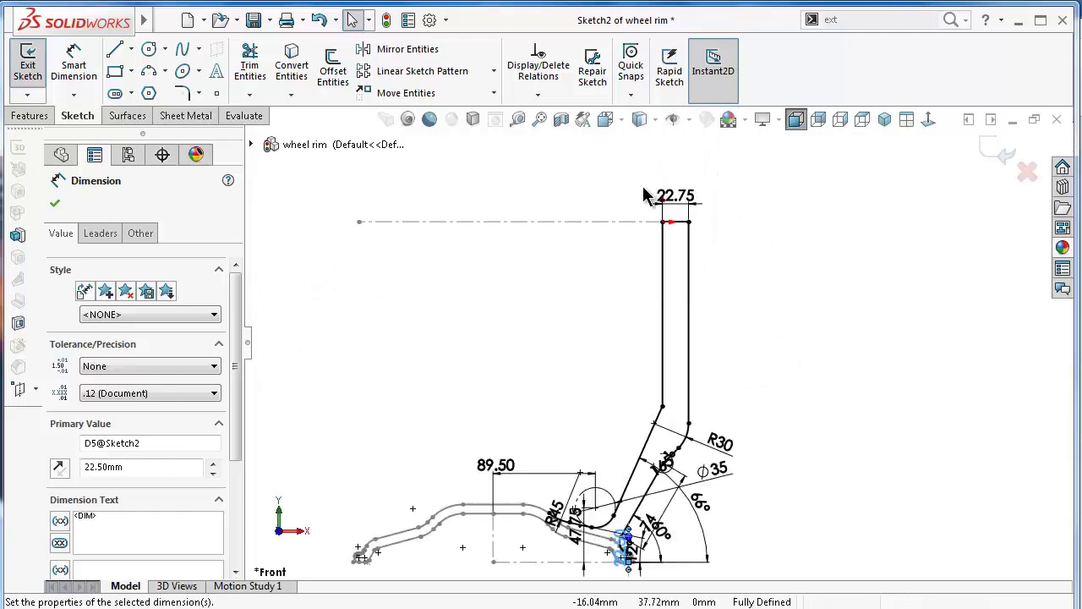
scroll(652, 253, down, 2)
scroll(653, 263, up, 2)
scroll(668, 321, down, 1)
scroll(686, 375, down, 2)
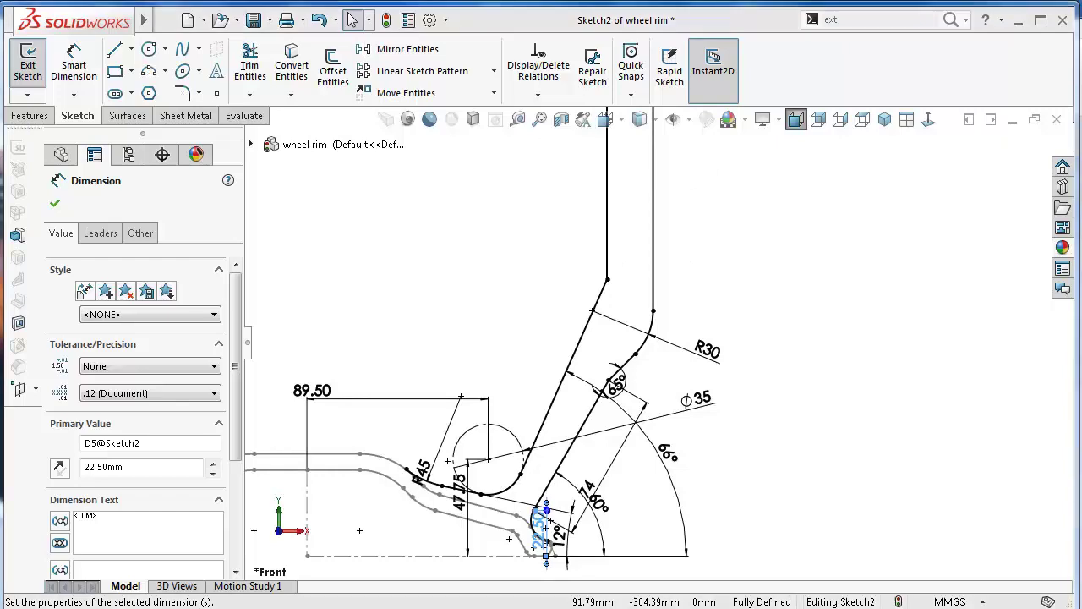
Select the first three Sketch1 rim curve edges.
click(896, 524)
scroll(541, 524, down, 1)
scroll(533, 533, down, 2)
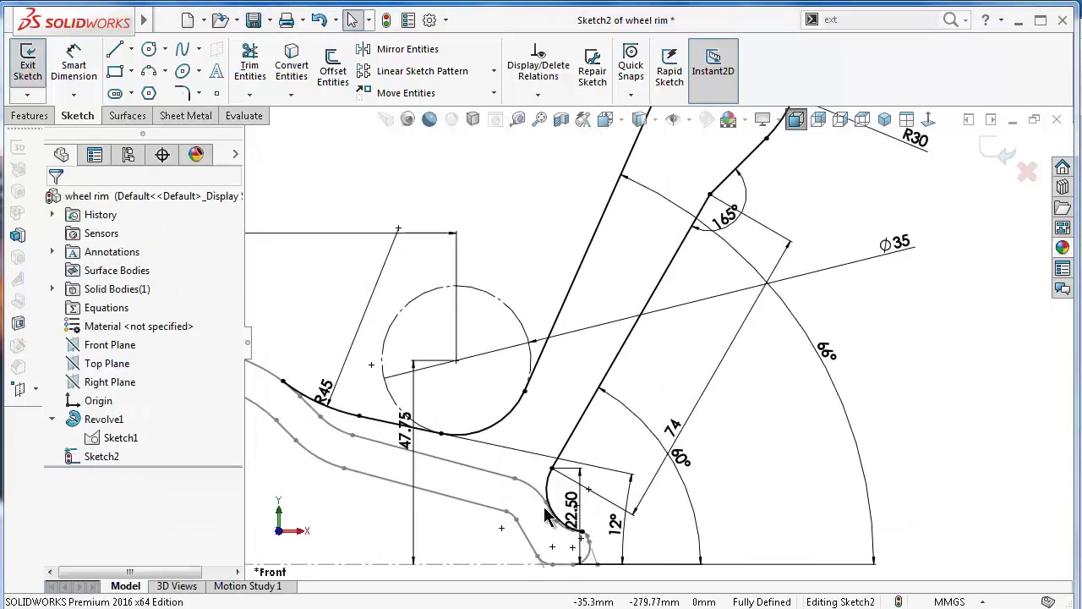
scroll(545, 517, down, 1)
scroll(547, 514, down, 1)
scroll(550, 511, down, 1)
scroll(553, 511, down, 1)
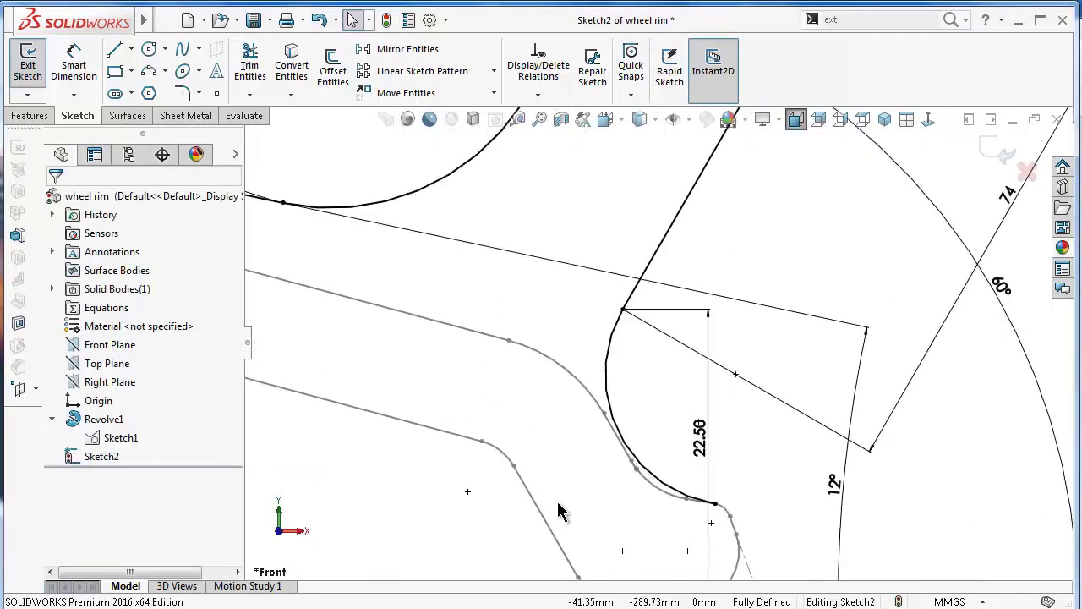
scroll(508, 406, up, 3)
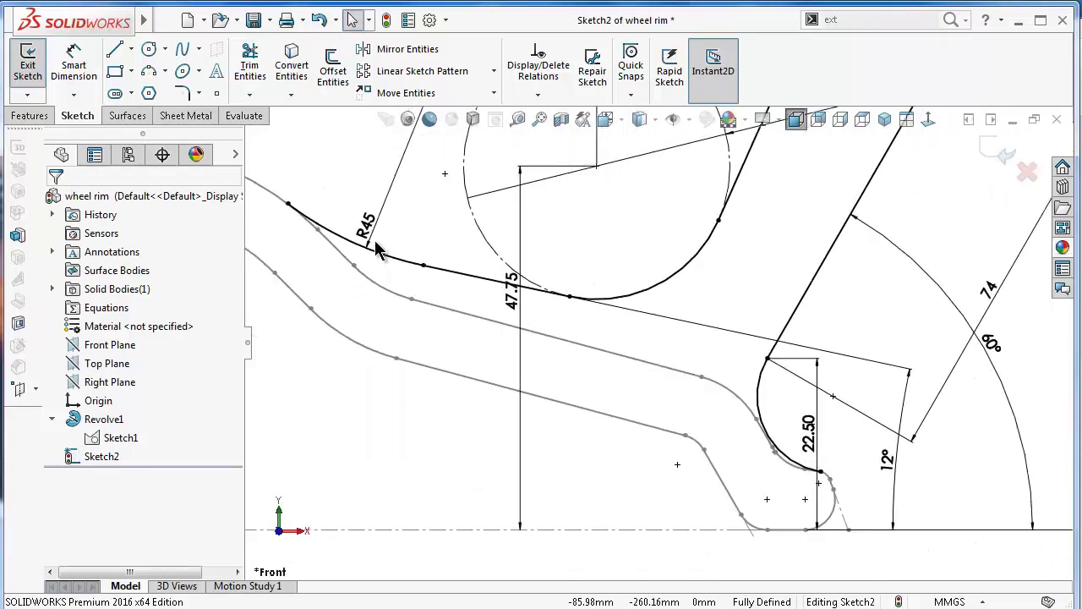
scroll(376, 253, down, 3)
scroll(319, 243, down, 1)
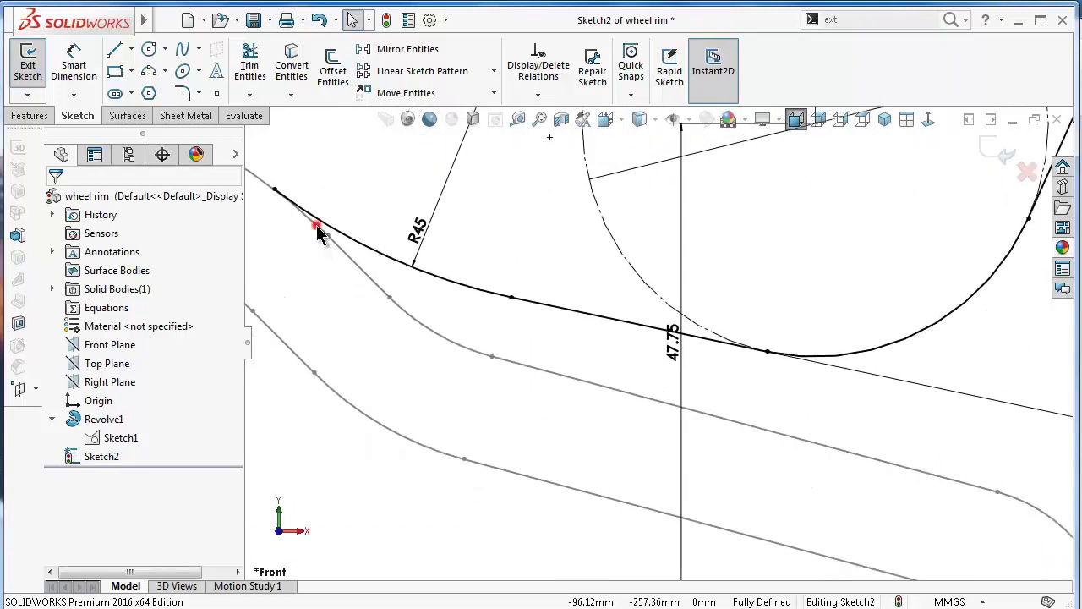
click(319, 234)
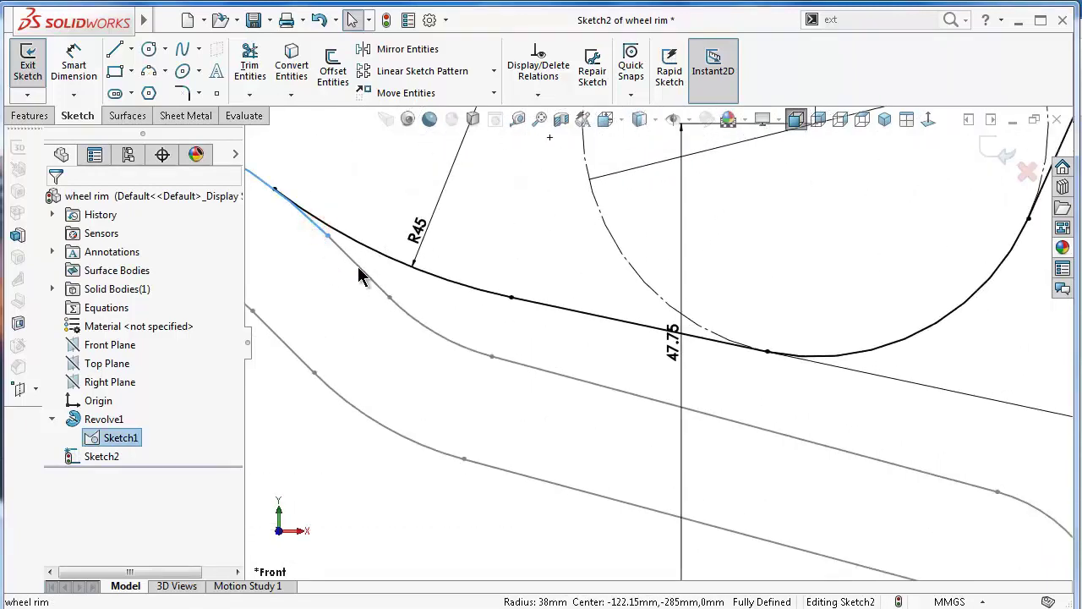
ctrl+click(358, 267)
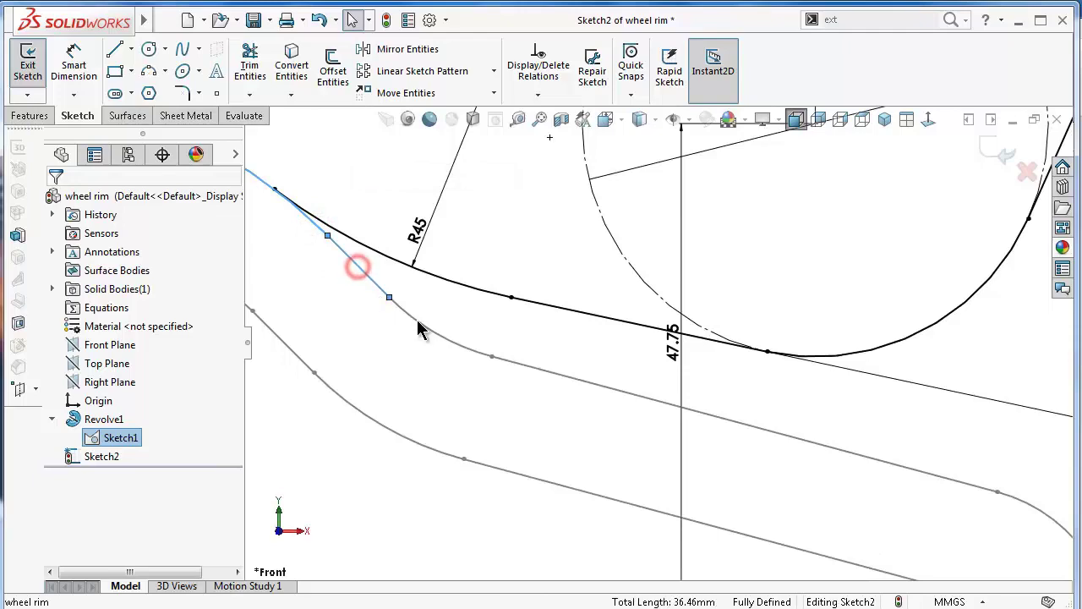
ctrl+click(534, 368)
scroll(840, 502, up, 2)
scroll(875, 452, down, 3)
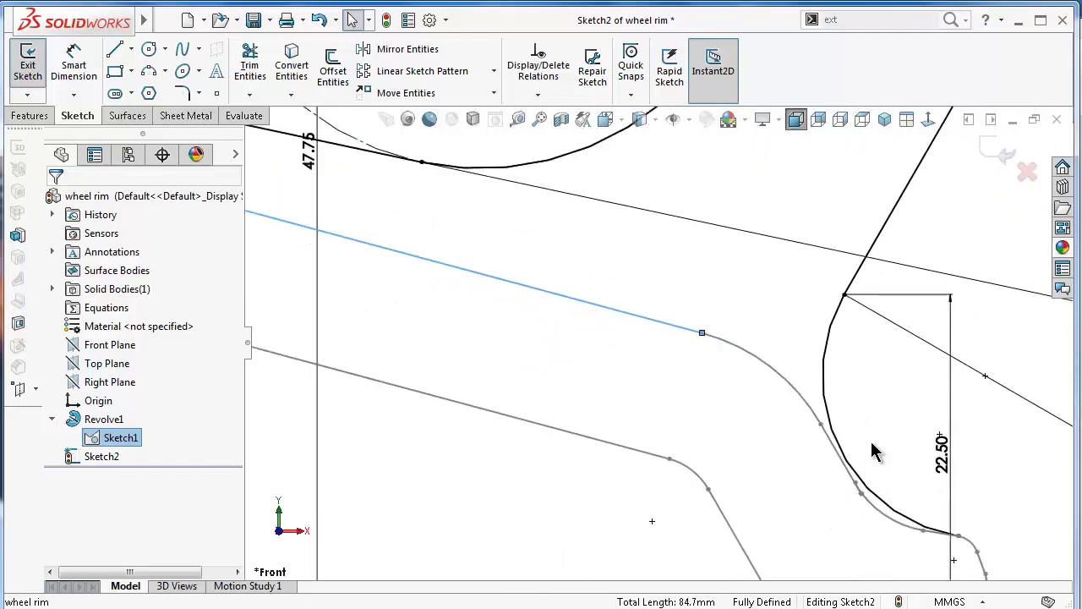
Add the rim arc and the remaining rim segments, down to the lower fillet, to the selection.
ctrl+click(778, 383)
scroll(837, 470, down, 2)
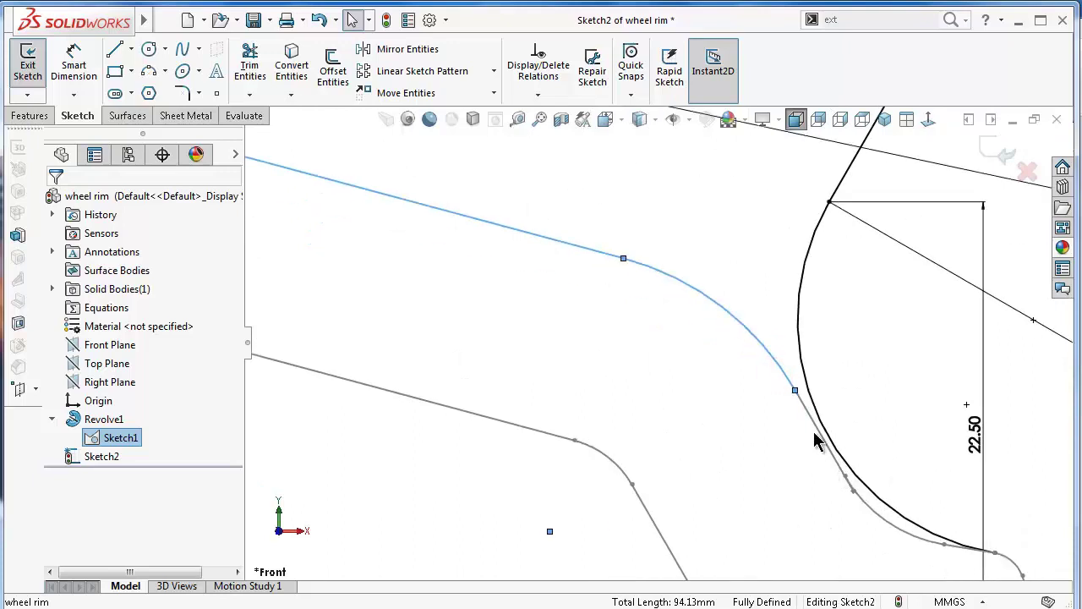
ctrl+click(809, 418)
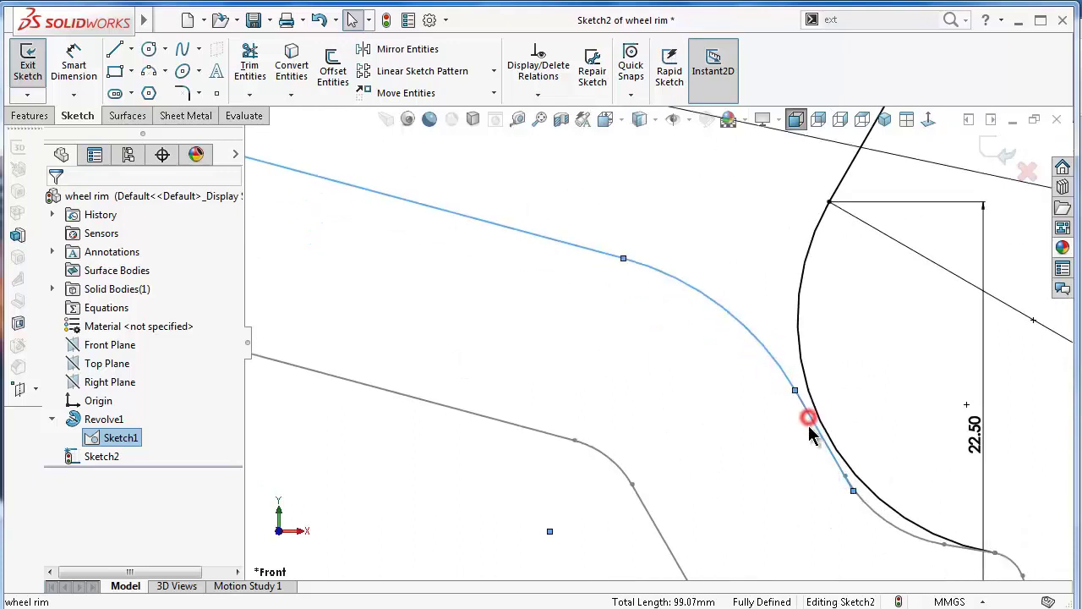
ctrl+click(882, 522)
scroll(981, 543, down, 1)
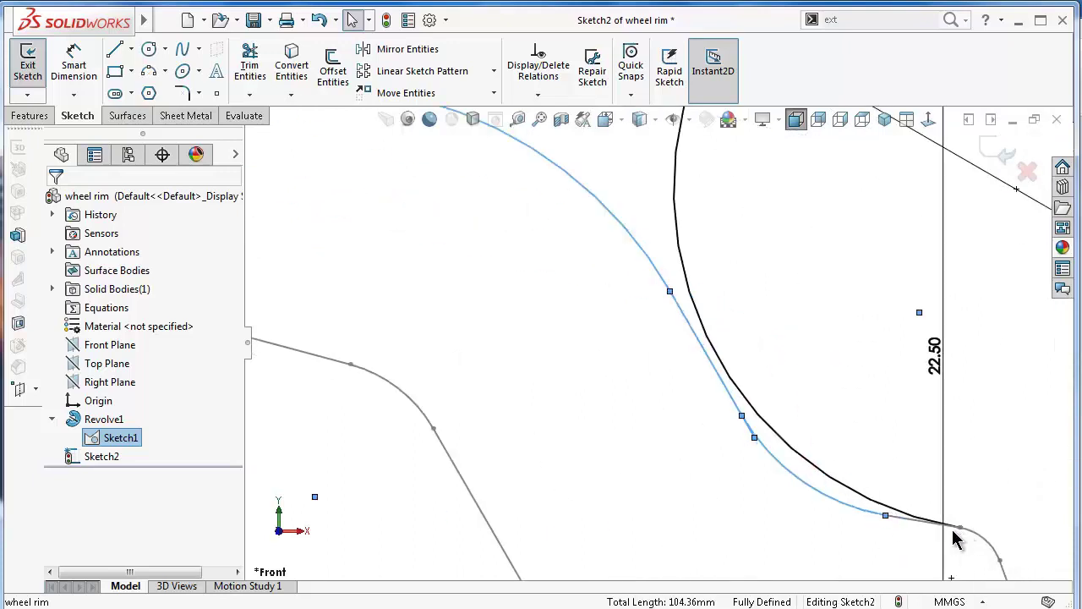
scroll(962, 544, down, 1)
ctrl+click(812, 479)
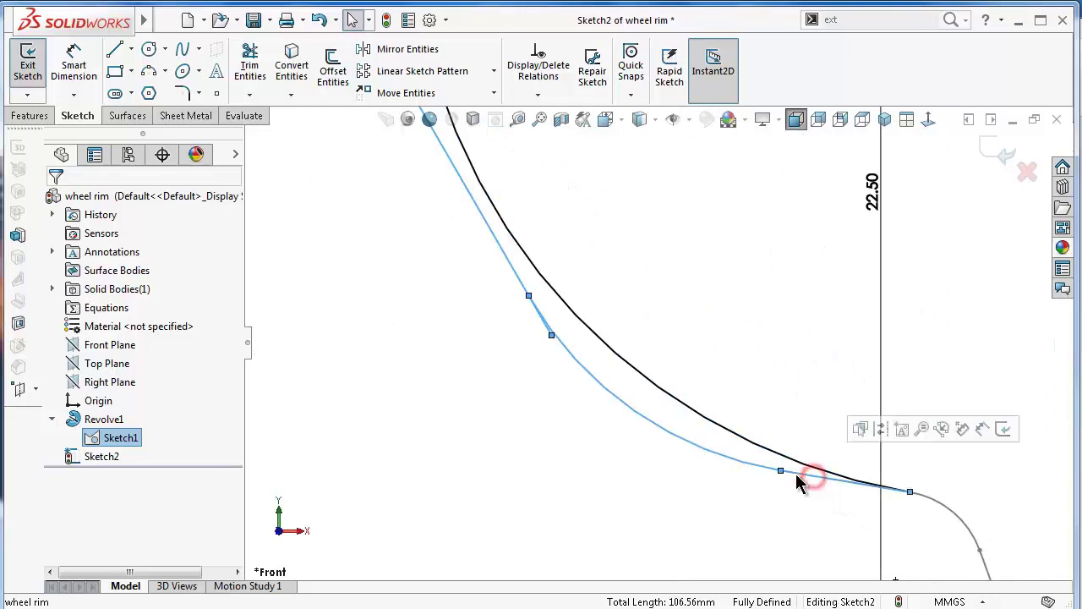
scroll(766, 443, up, 2)
scroll(681, 355, up, 1)
scroll(622, 262, up, 1)
scroll(602, 236, up, 1)
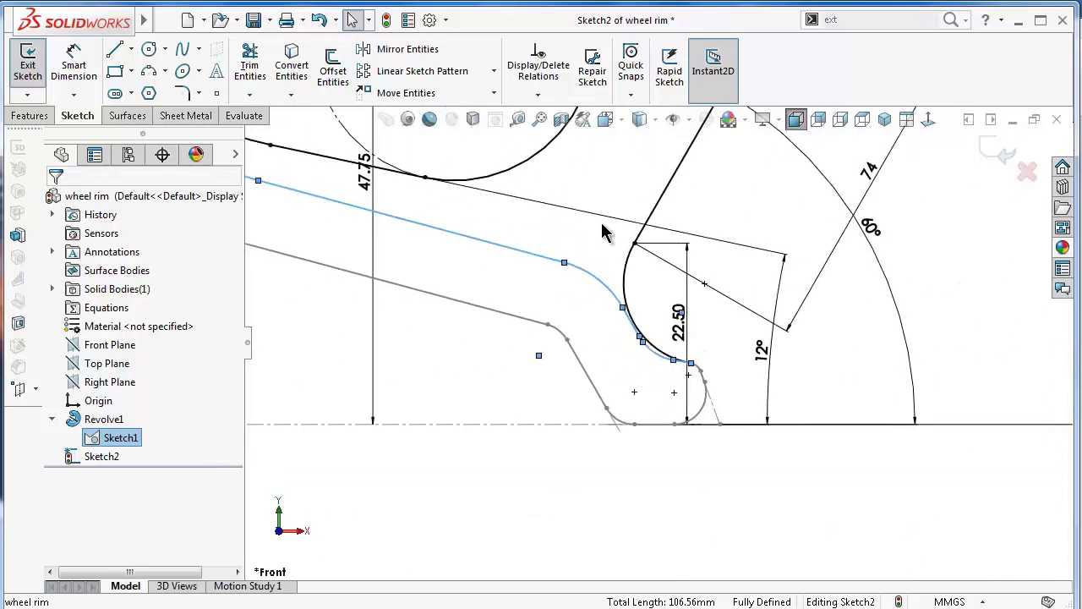
scroll(605, 236, up, 1)
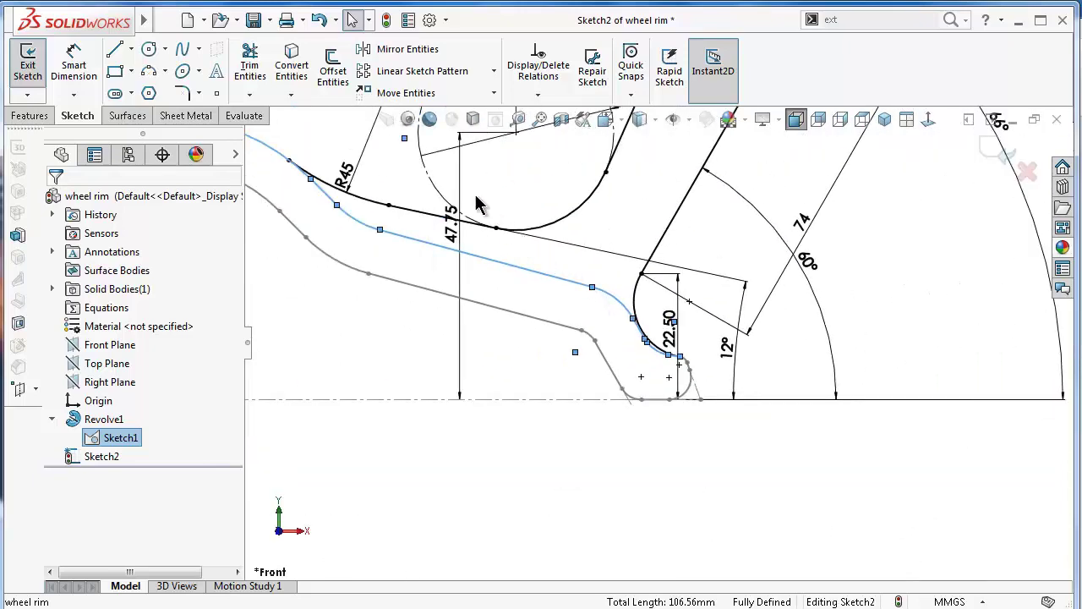
Convert the selected Sketch1 rim edges into Sketch2 entities.
click(284, 73)
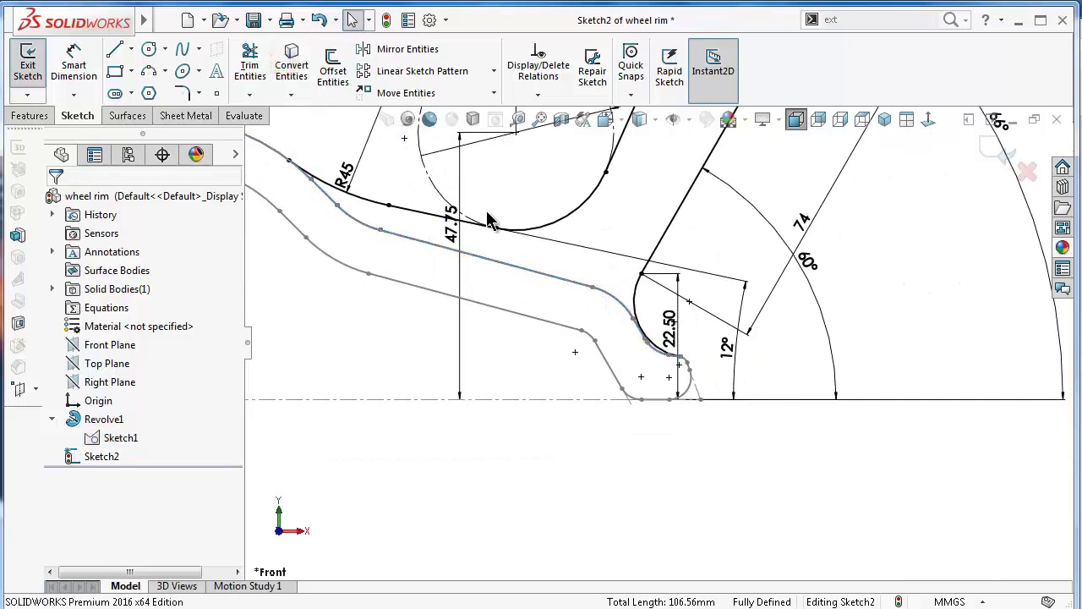
scroll(489, 221, up, 1)
scroll(592, 211, up, 1)
scroll(676, 203, up, 2)
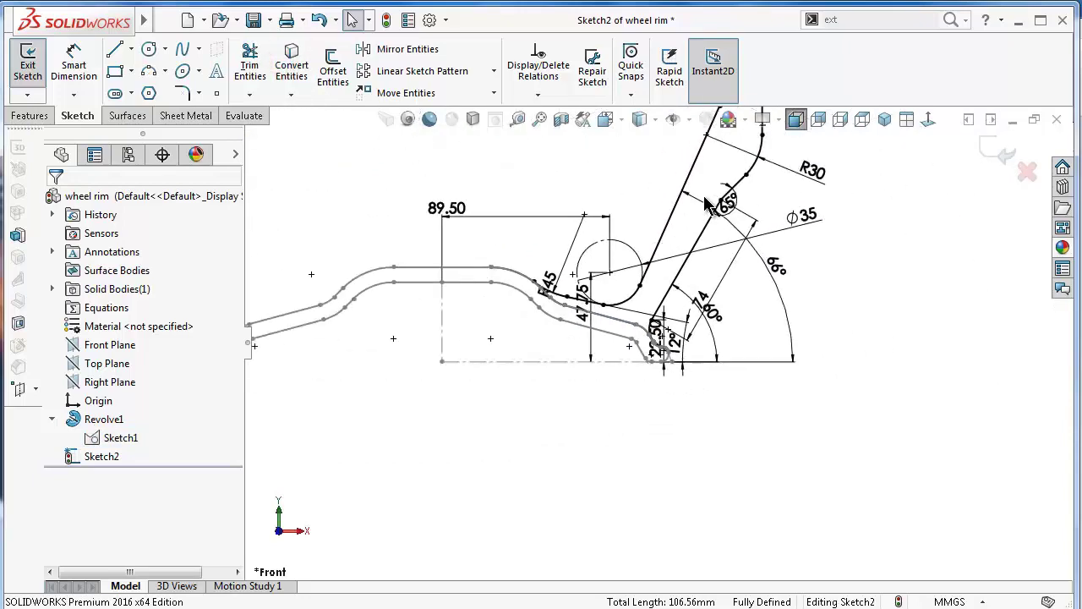
scroll(703, 196, up, 1)
scroll(701, 199, up, 2)
scroll(686, 189, up, 1)
scroll(681, 184, up, 1)
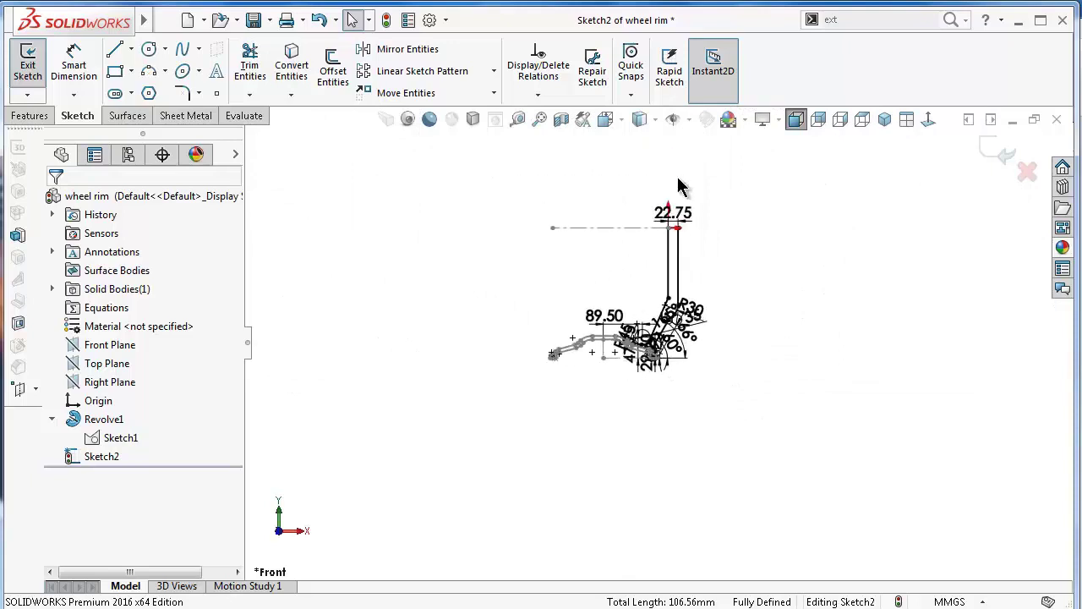
scroll(676, 186, up, 2)
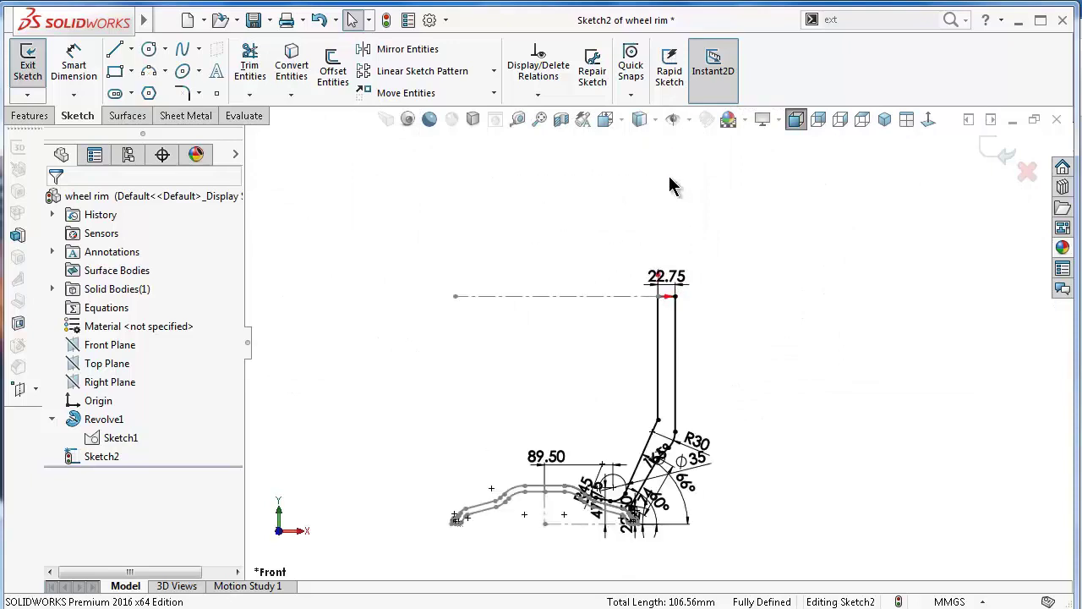
Revolve the Sketch2 contour 360° about Line1@Sketch1 as a 10 mm thin feature, which fails with a rebuild error.
click(32, 115)
click(87, 78)
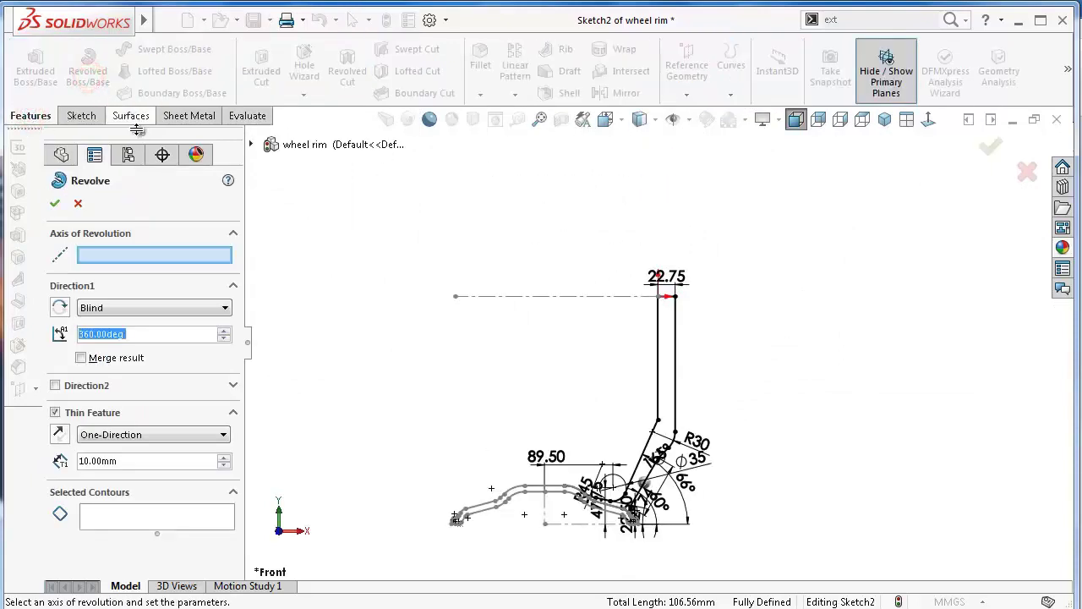
click(575, 297)
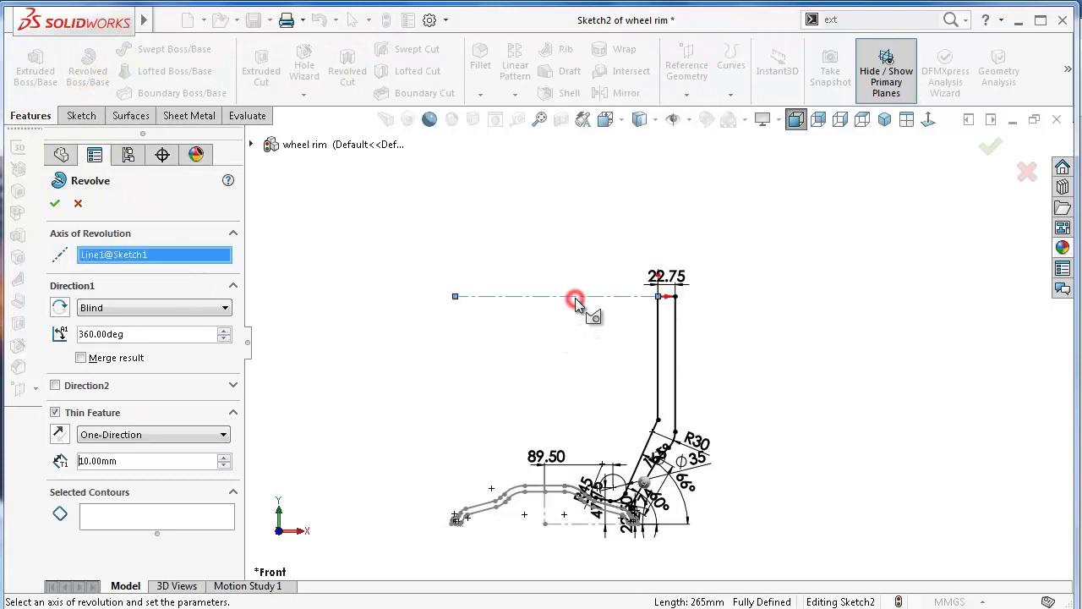
click(660, 353)
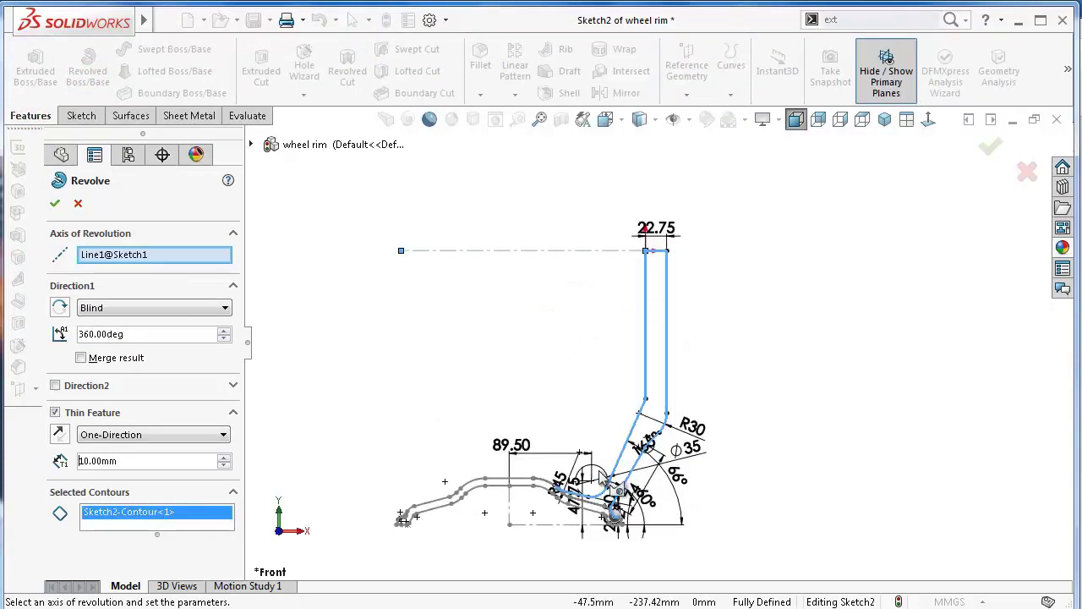
scroll(639, 499, down, 3)
scroll(651, 502, down, 3)
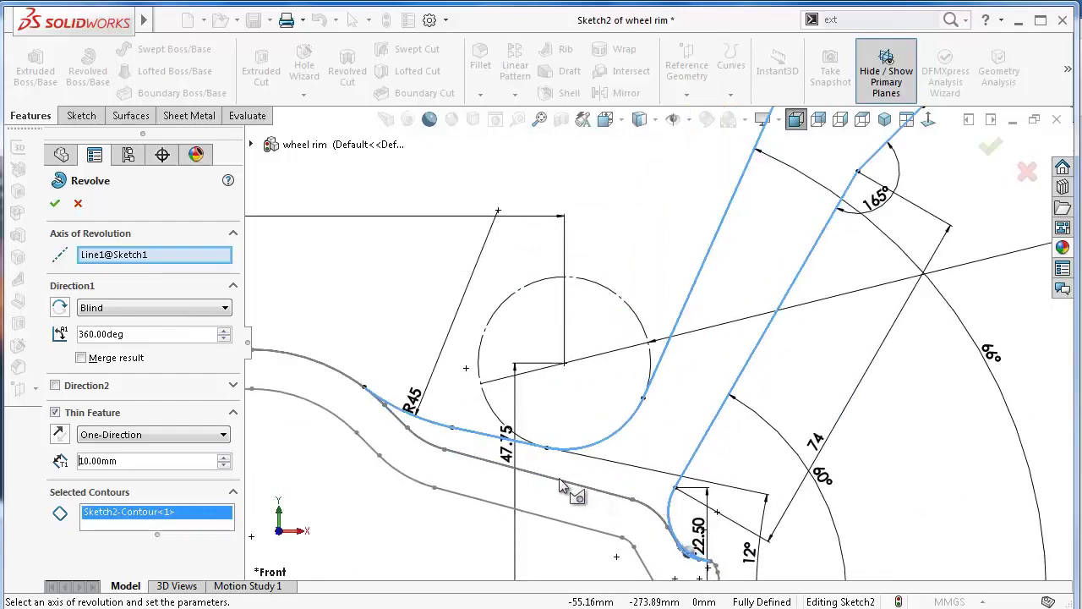
click(54, 203)
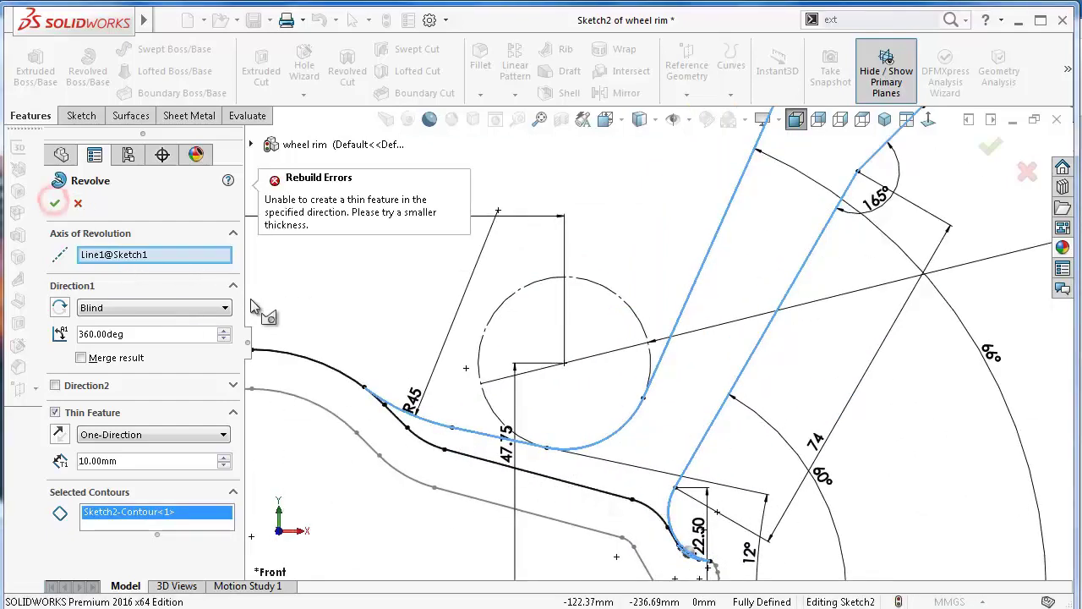
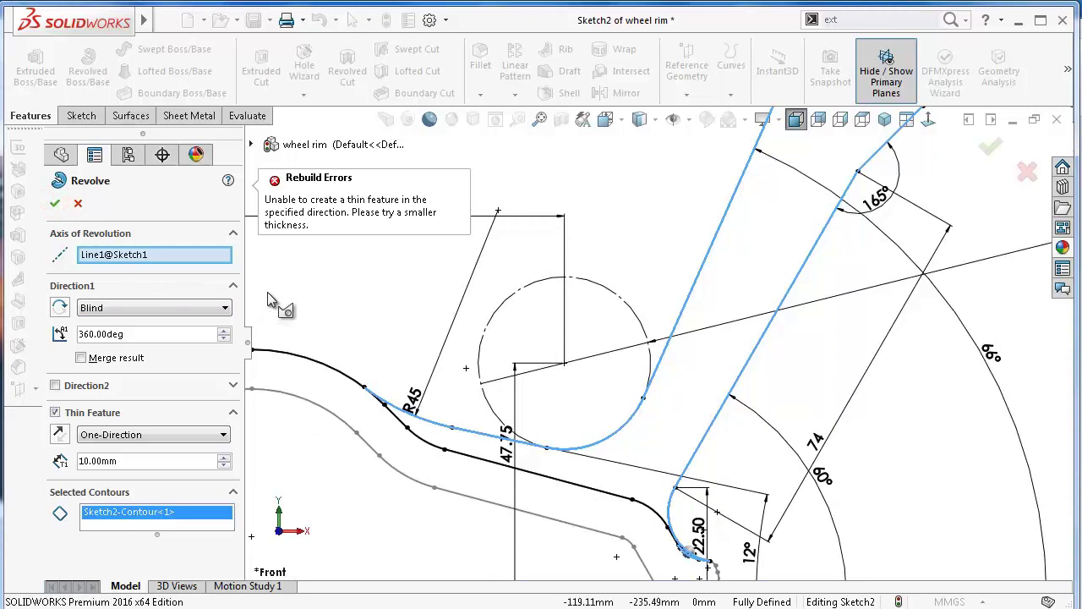
Revolve the closed Sketch2 region 360° about Line1 as a solid body, creating Revolve2.
click(65, 416)
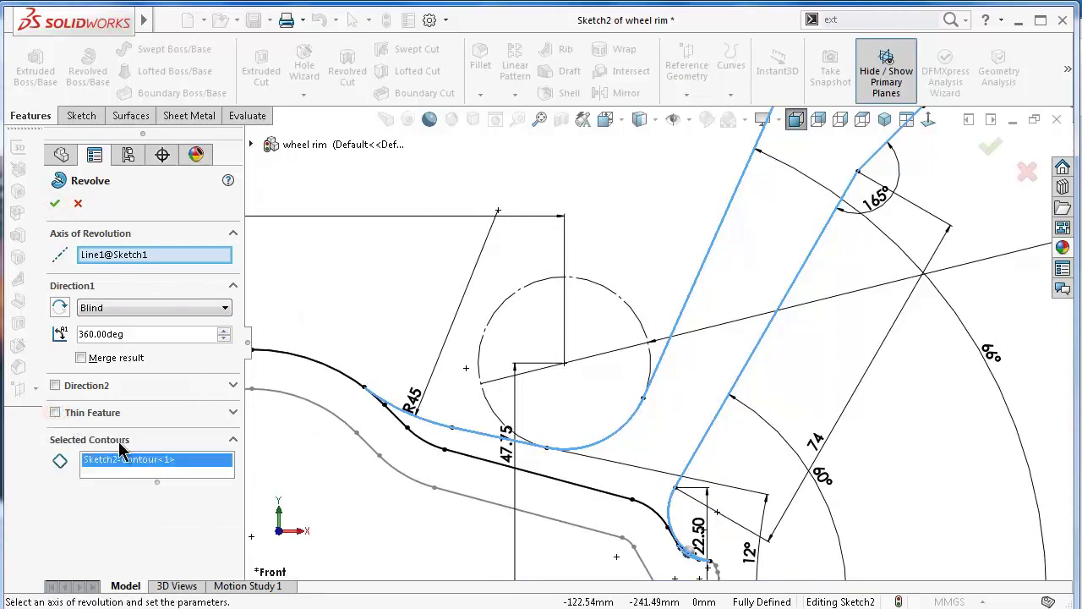
click(710, 399)
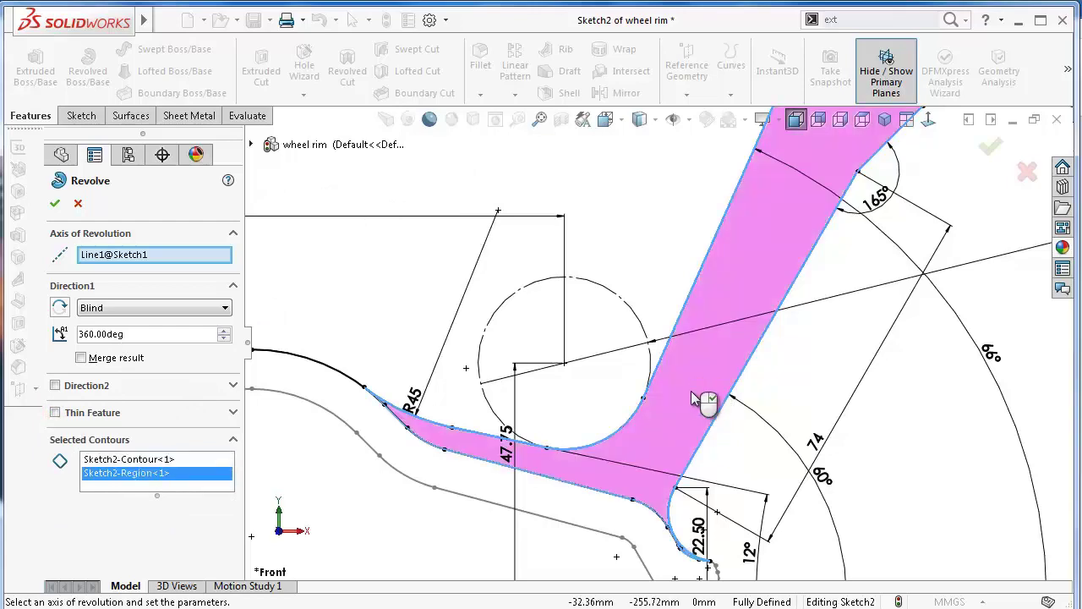
scroll(664, 392, down, 2)
scroll(685, 524, down, 2)
scroll(676, 490, down, 2)
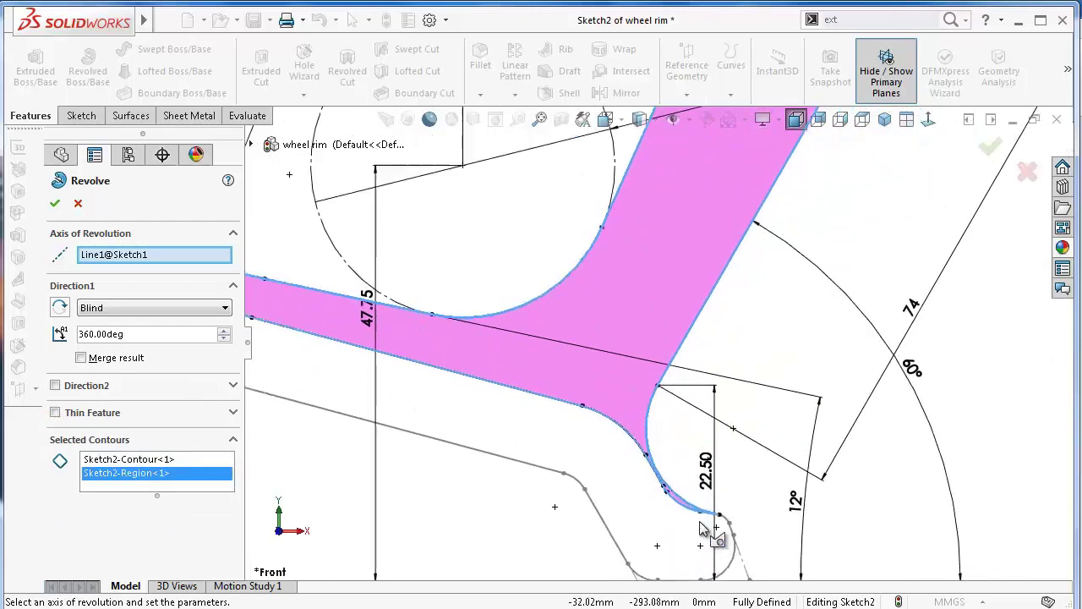
scroll(708, 498, down, 2)
scroll(708, 498, up, 2)
scroll(685, 414, up, 2)
scroll(592, 351, up, 2)
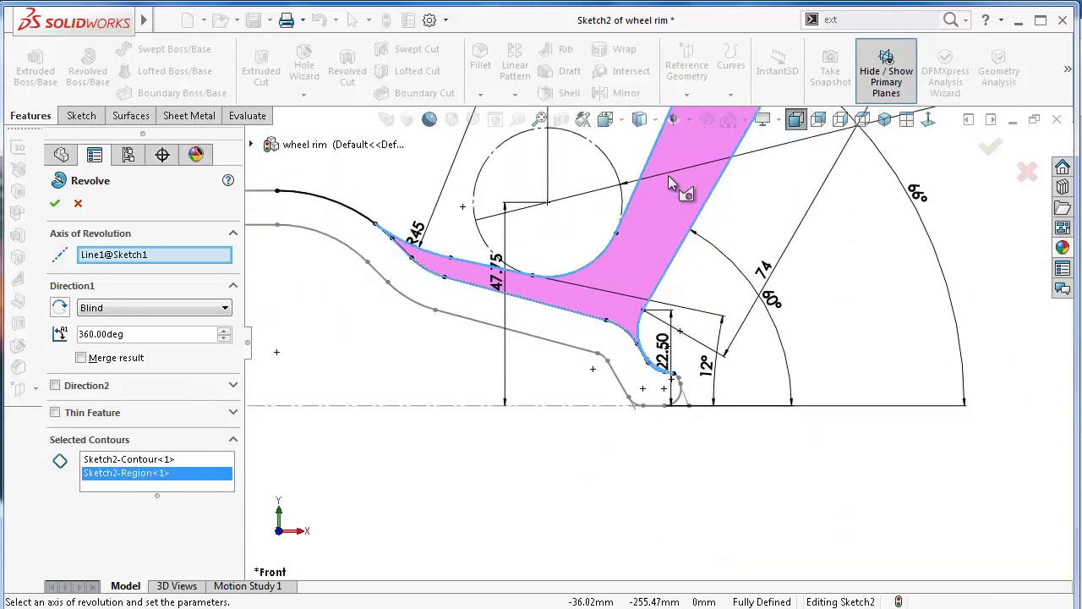
scroll(702, 169, up, 2)
scroll(786, 182, up, 2)
scroll(760, 194, up, 2)
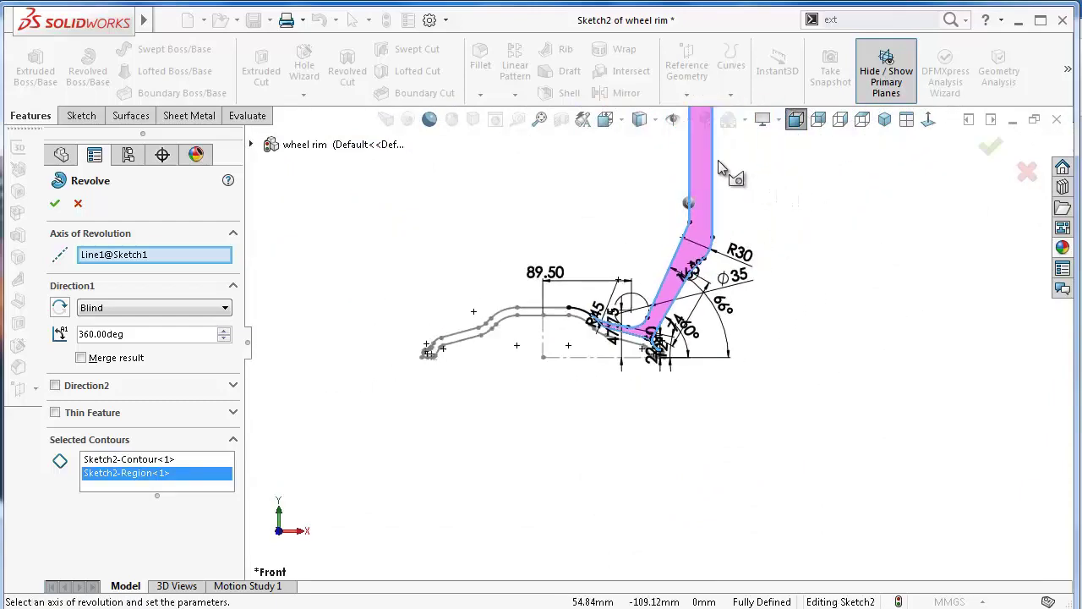
scroll(719, 173, up, 2)
scroll(701, 161, down, 2)
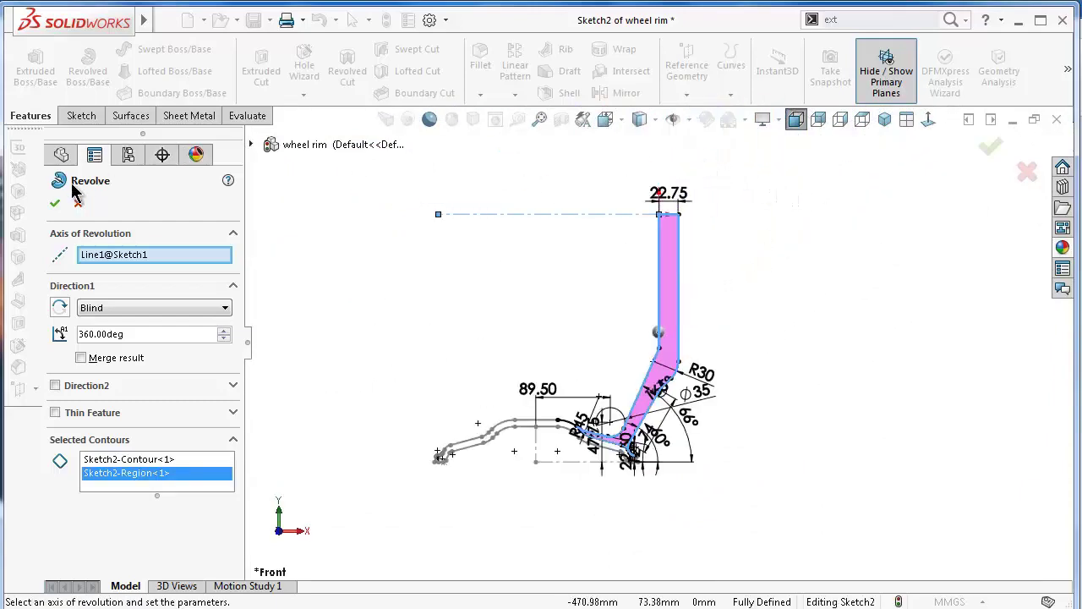
click(54, 204)
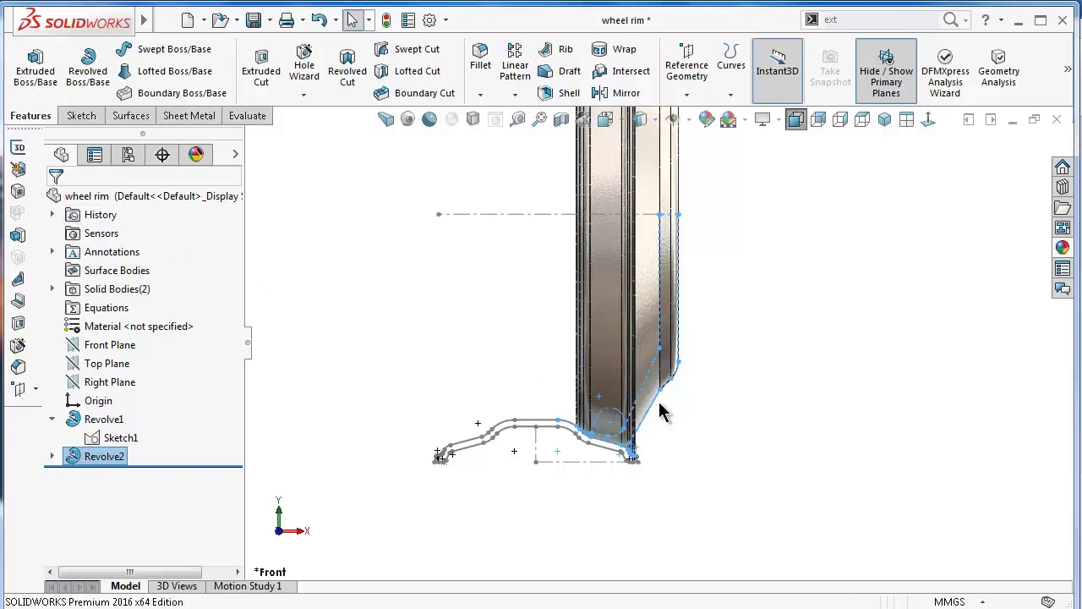
Hide Sketch1 from the model view.
click(746, 449)
mouse_move(741, 437)
middle_down()
mouse_move(689, 442)
mouse_move(791, 474)
middle_up()
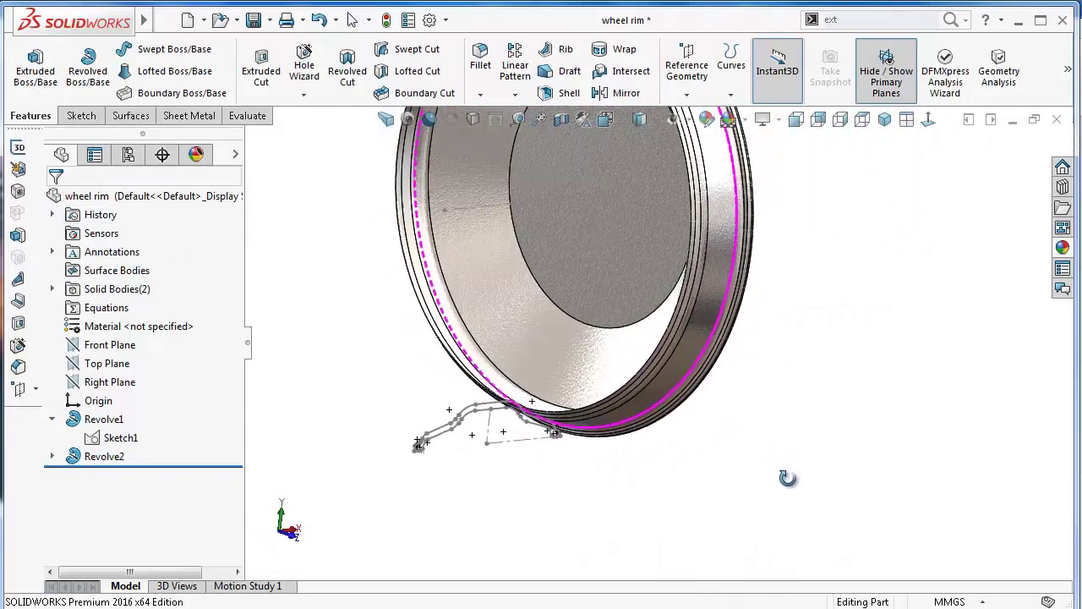
click(104, 420)
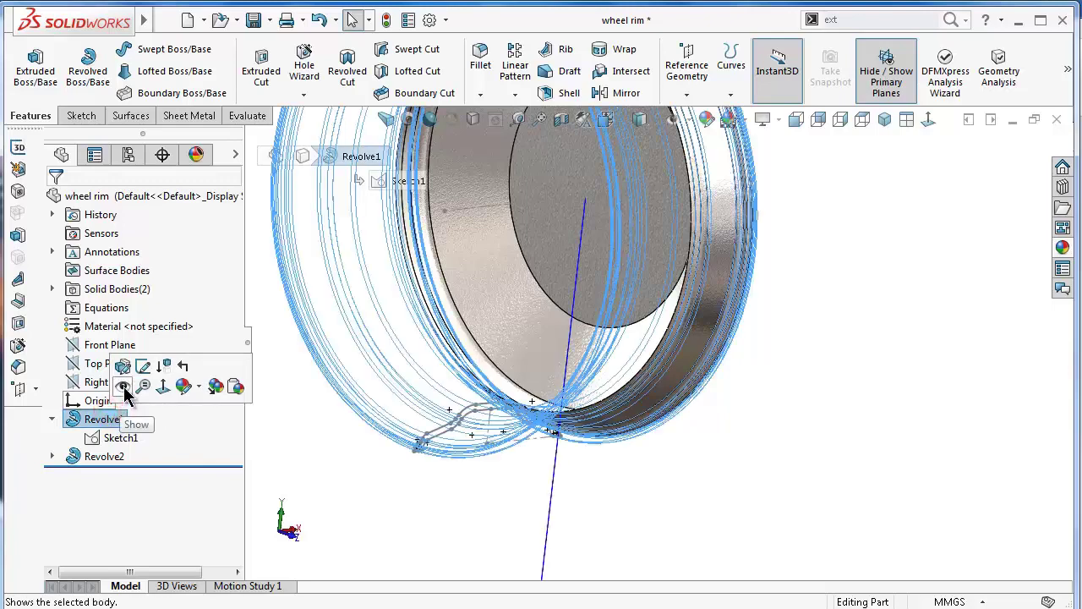
click(681, 545)
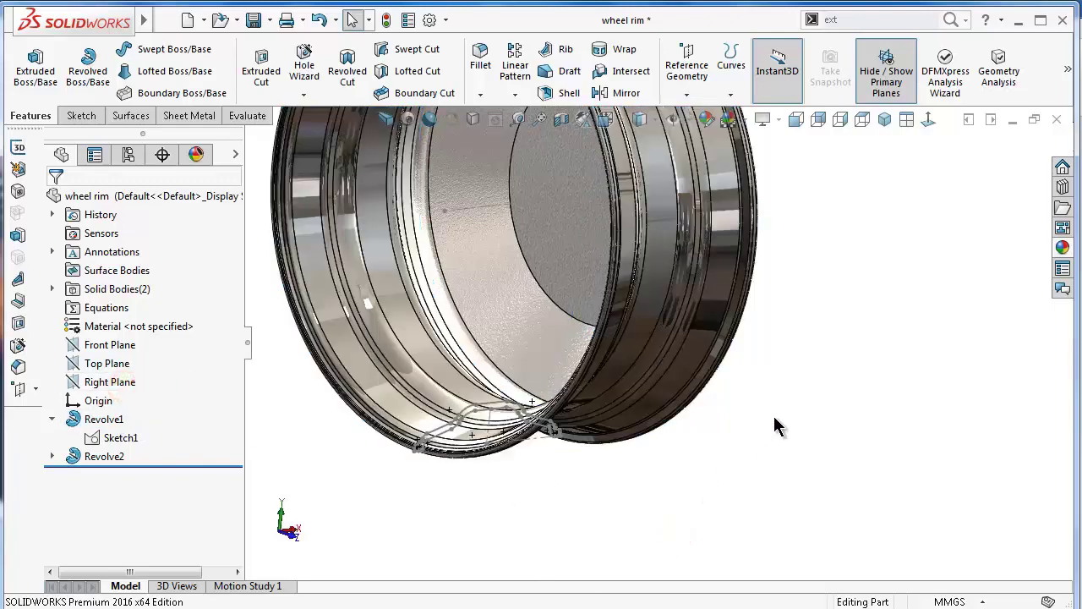
click(123, 438)
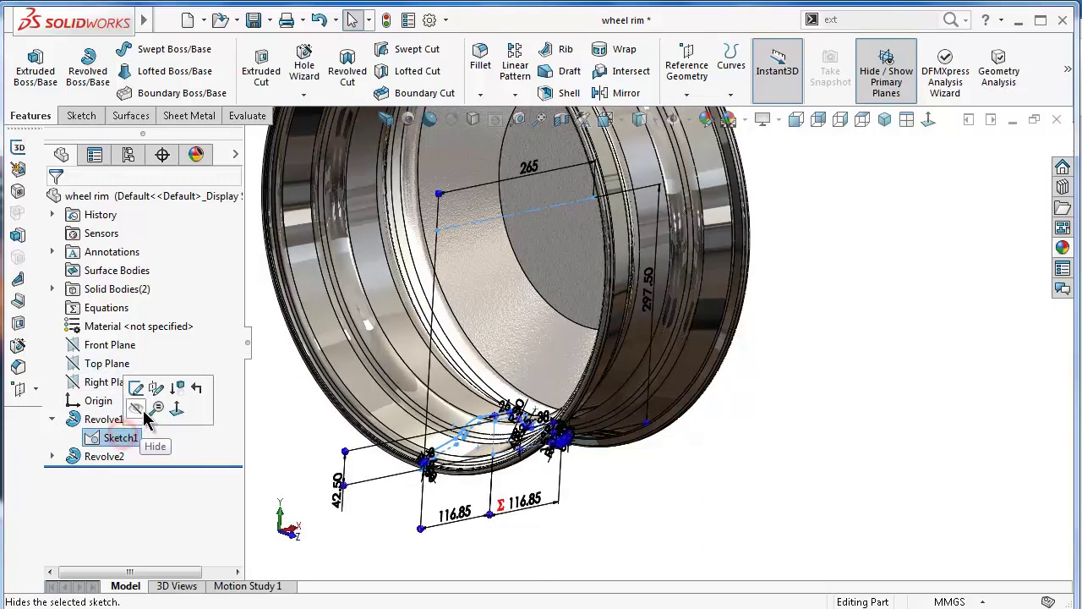
click(142, 409)
Rotate the rim, show a half section on the Front Plane, and start Sketch3 there.
key(Left)
key(Left)
key(Left)
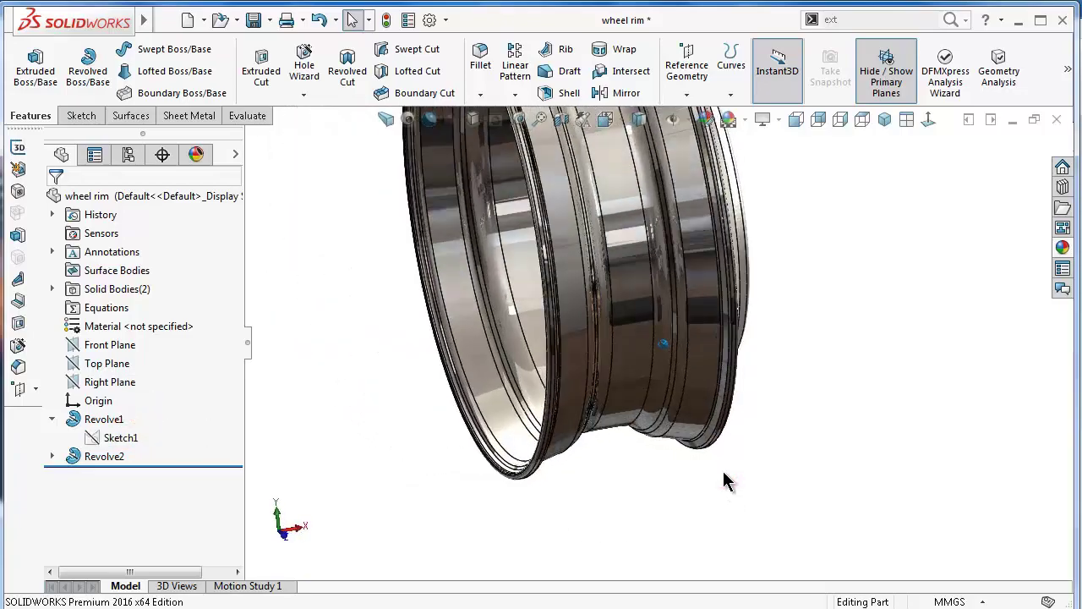
key(Left)
key(Left)
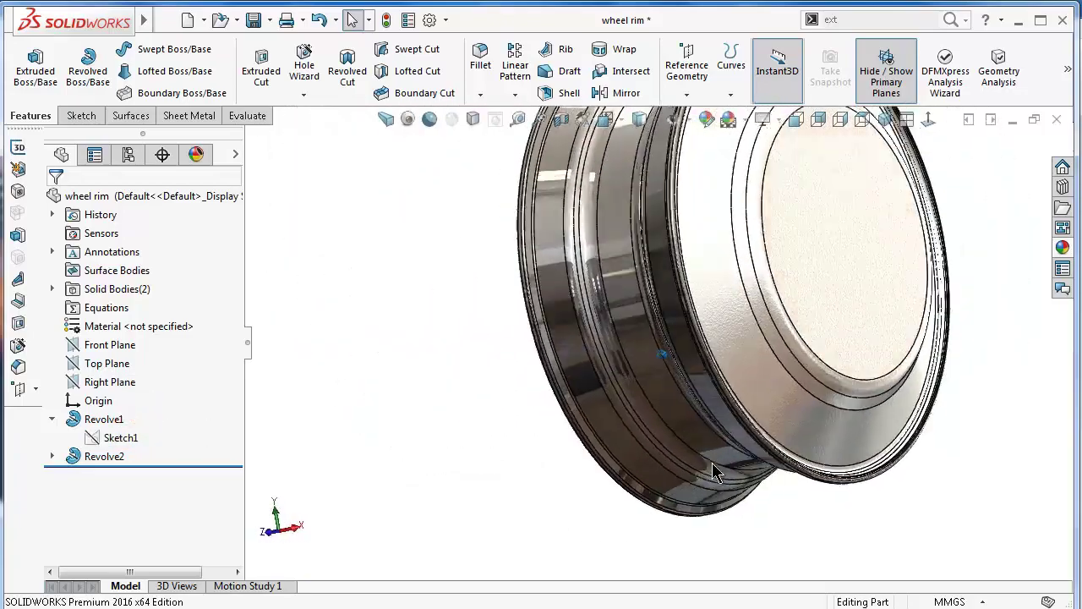
key(Left)
key(Left)
key(Left)
key(Left)
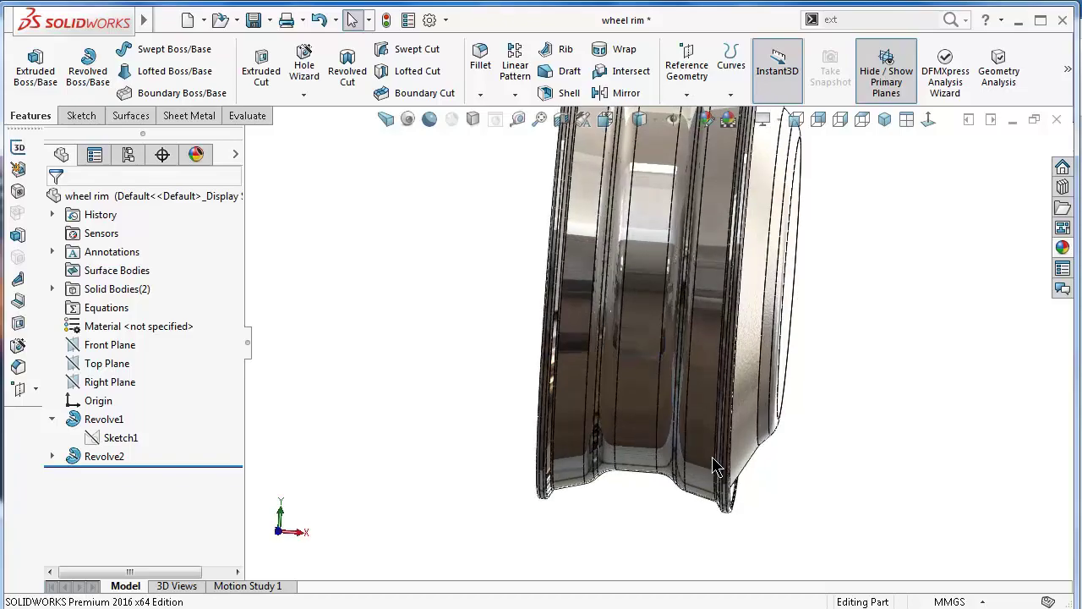
key(Left)
key(Left)
key(Left)
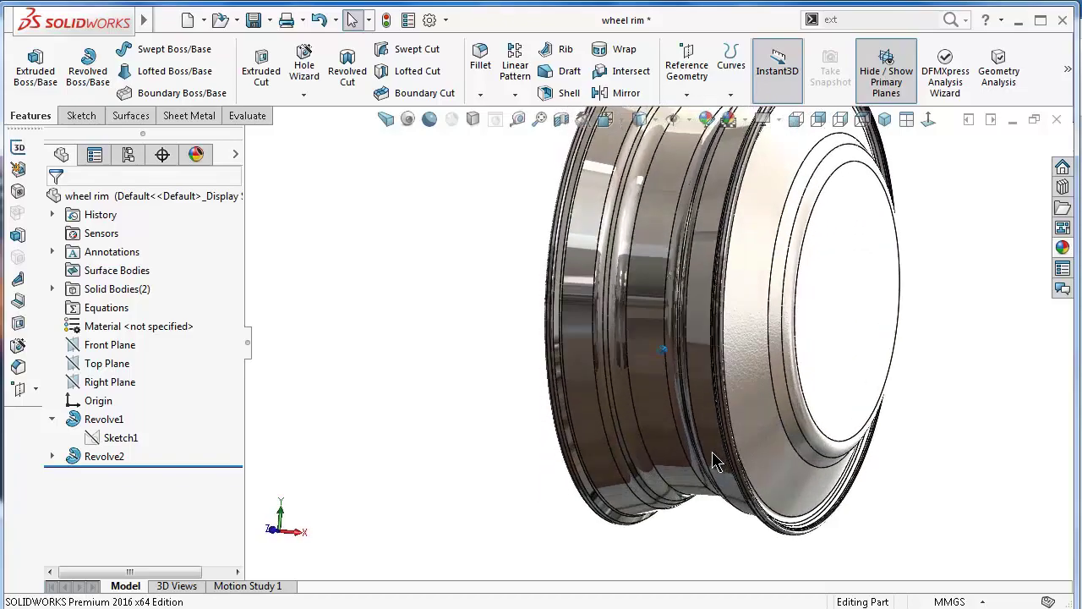
key(Left)
key(Left)
key(Left)
key(Left)
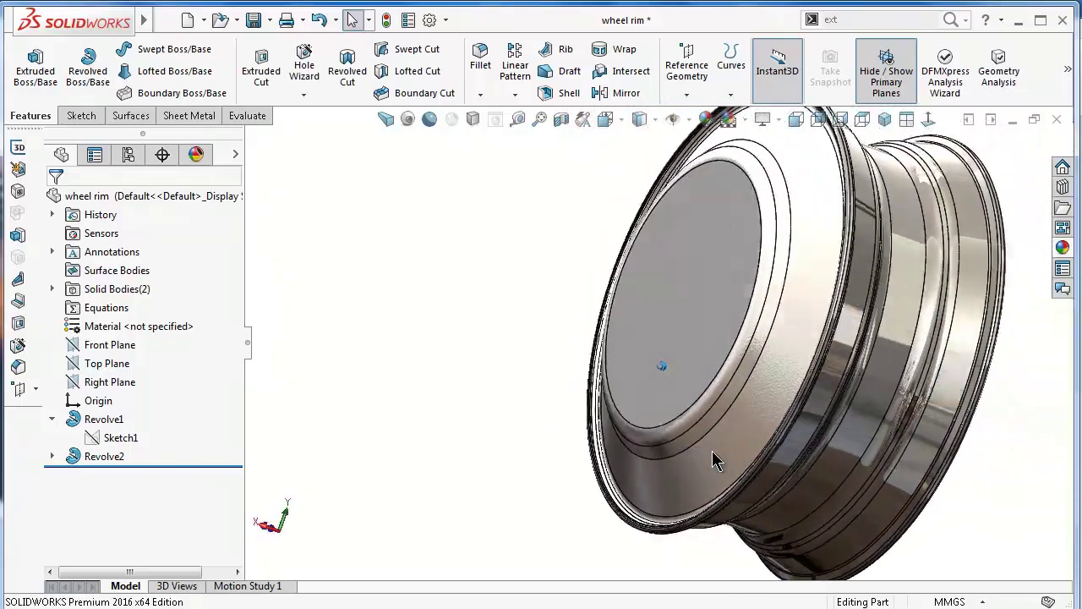
key(Left)
key(Left)
key(Left)
key(Left)
key(Left)
key(Left)
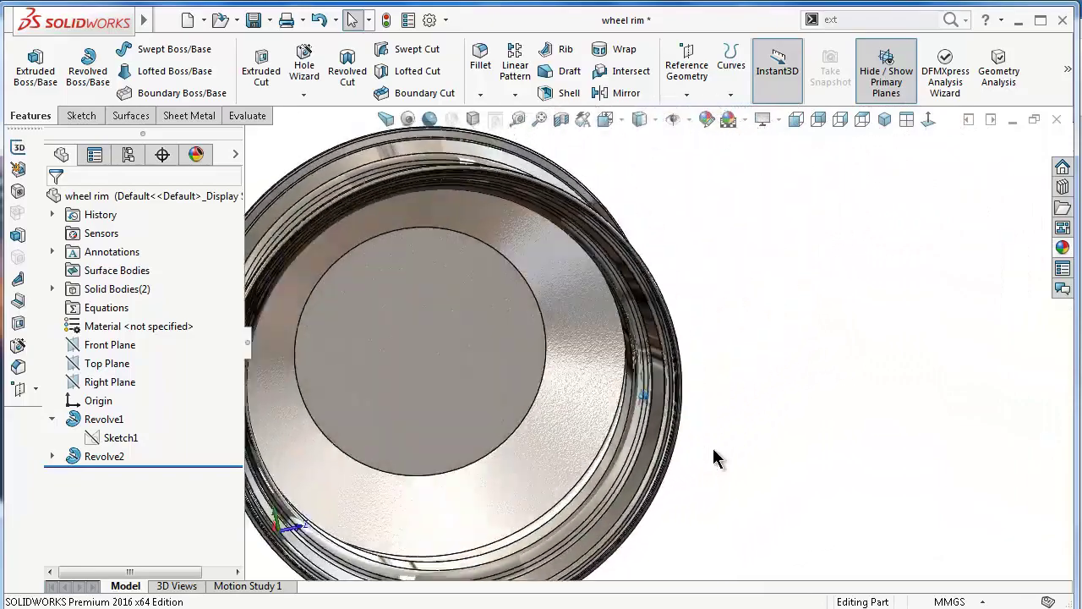
key(Left)
key(Left)
key(Left)
key(Left)
key(Left)
key(Left)
key(Left)
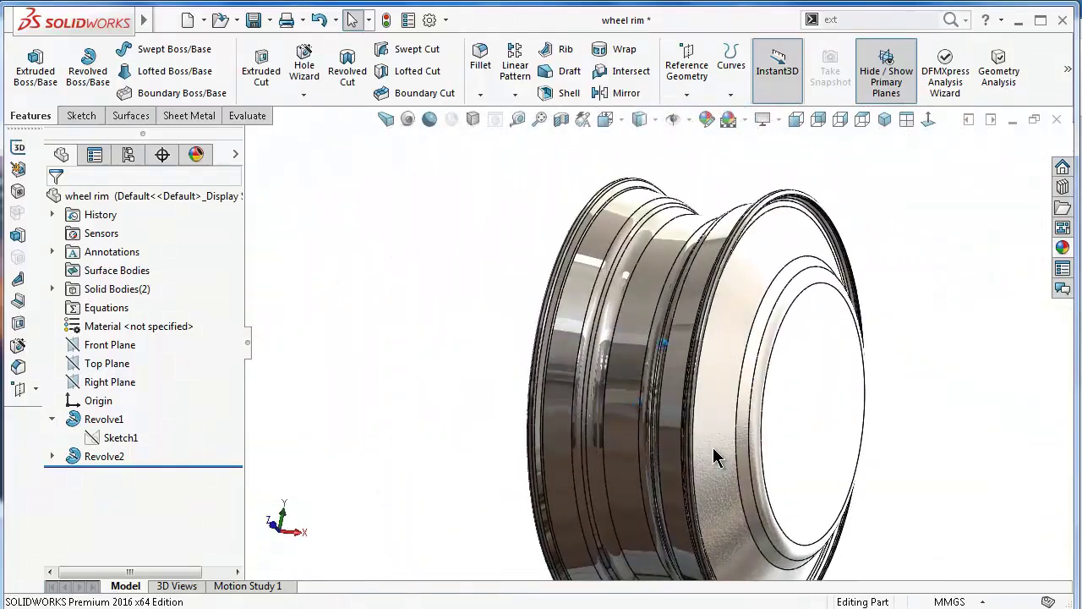
key(Left)
key(Left)
key(Left)
key(Right)
key(Right)
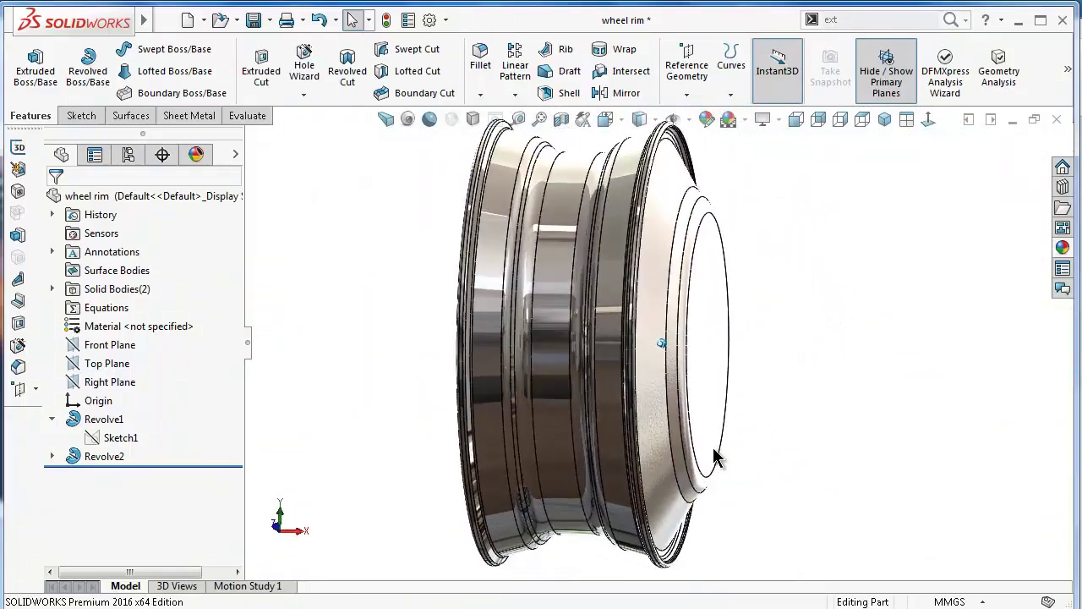
key(Right)
key(Right)
key(Right)
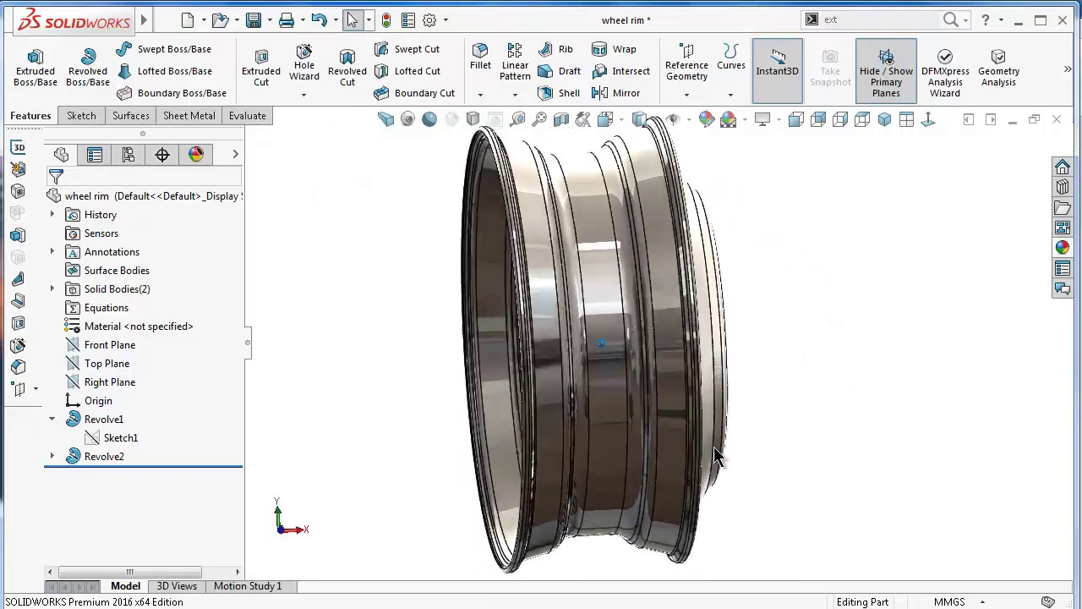
key(Right)
key(Down)
key(Left)
key(Left)
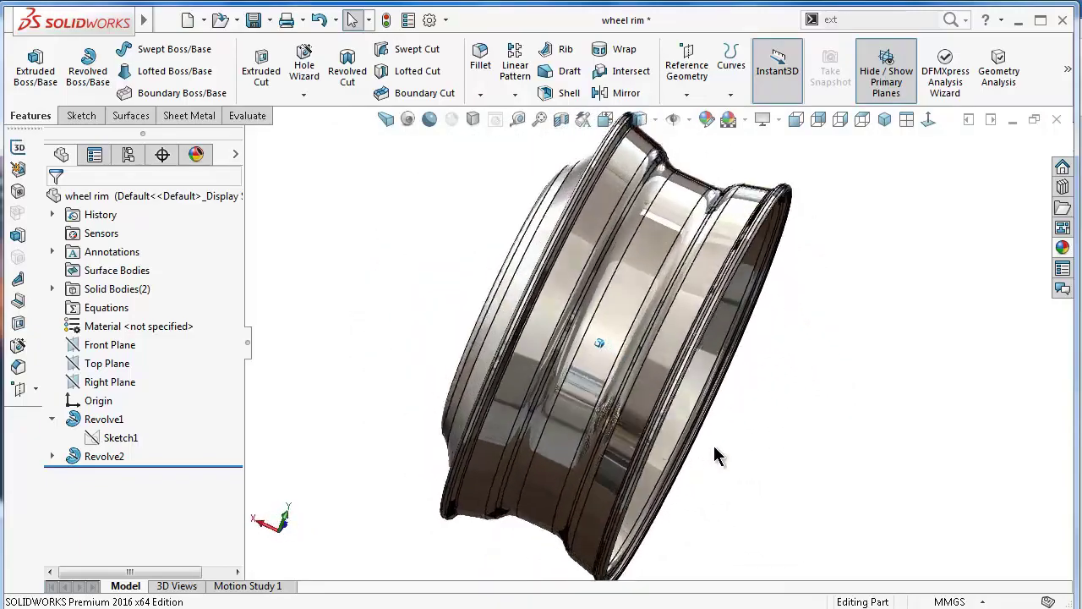
key(Left)
key(Down)
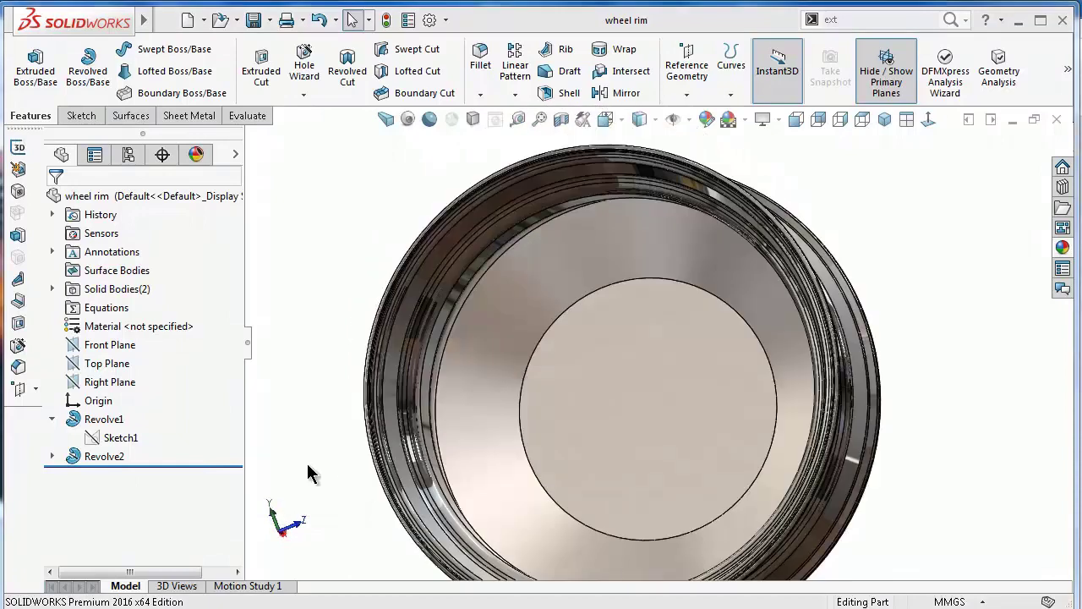
click(118, 345)
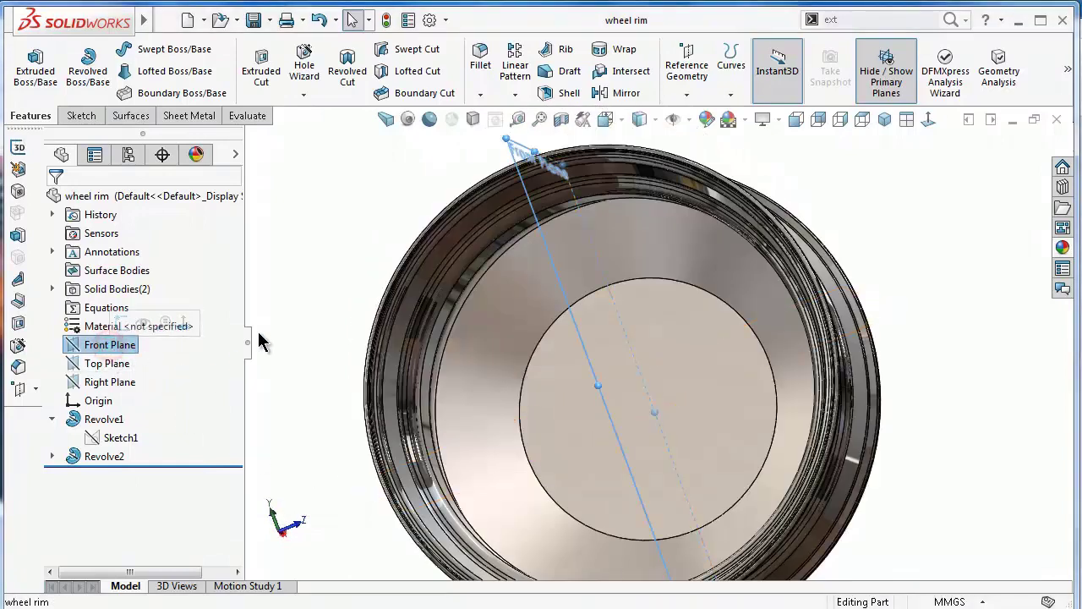
click(562, 119)
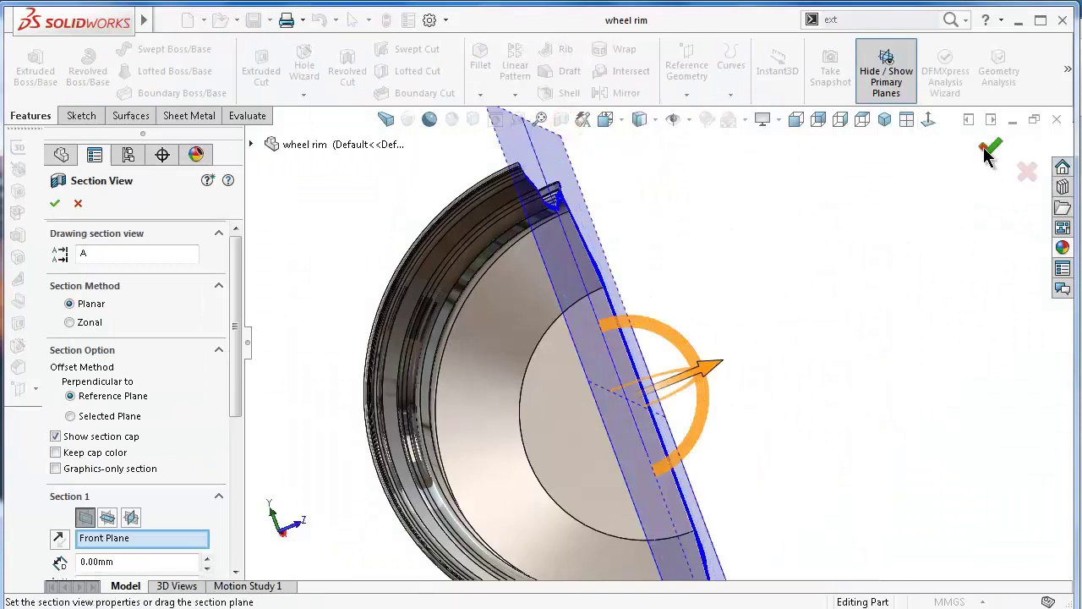
click(985, 147)
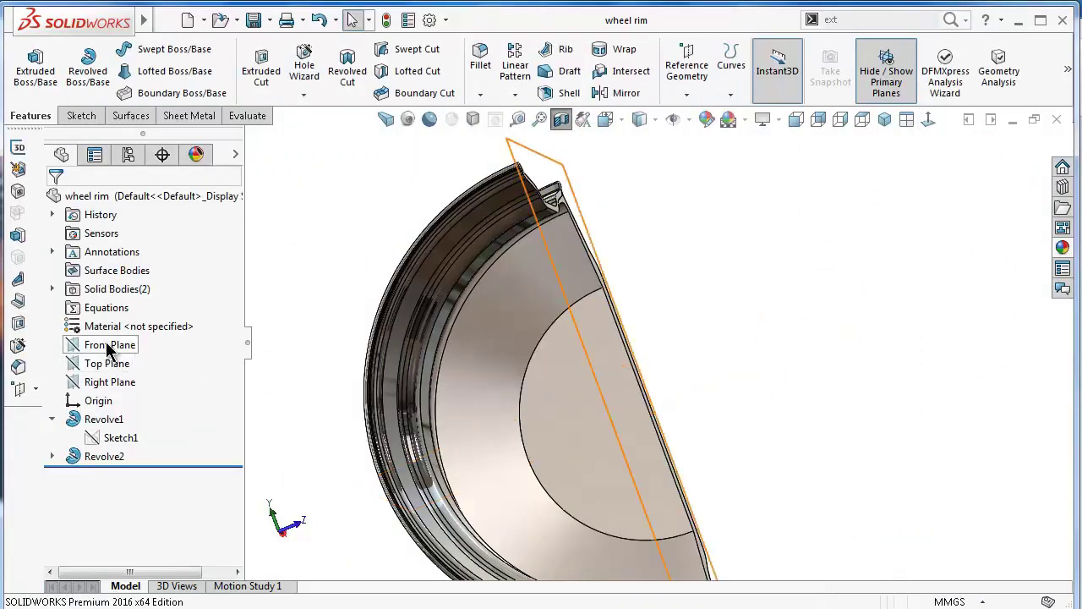
click(110, 344)
click(116, 313)
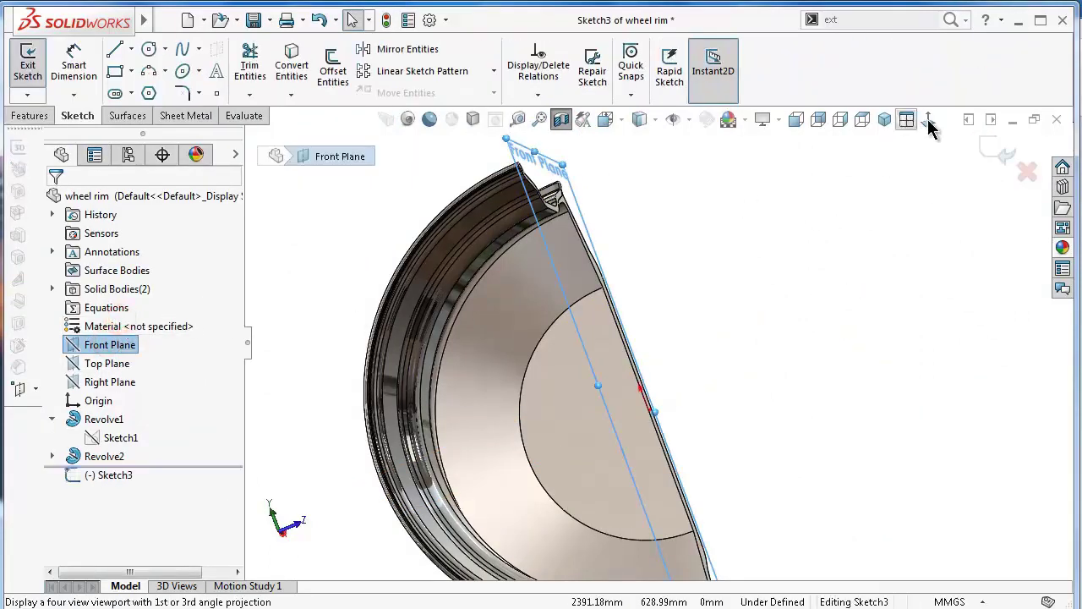
Face the Front Plane squarely and pick the Centerline line type.
click(928, 120)
scroll(758, 429, down, 5)
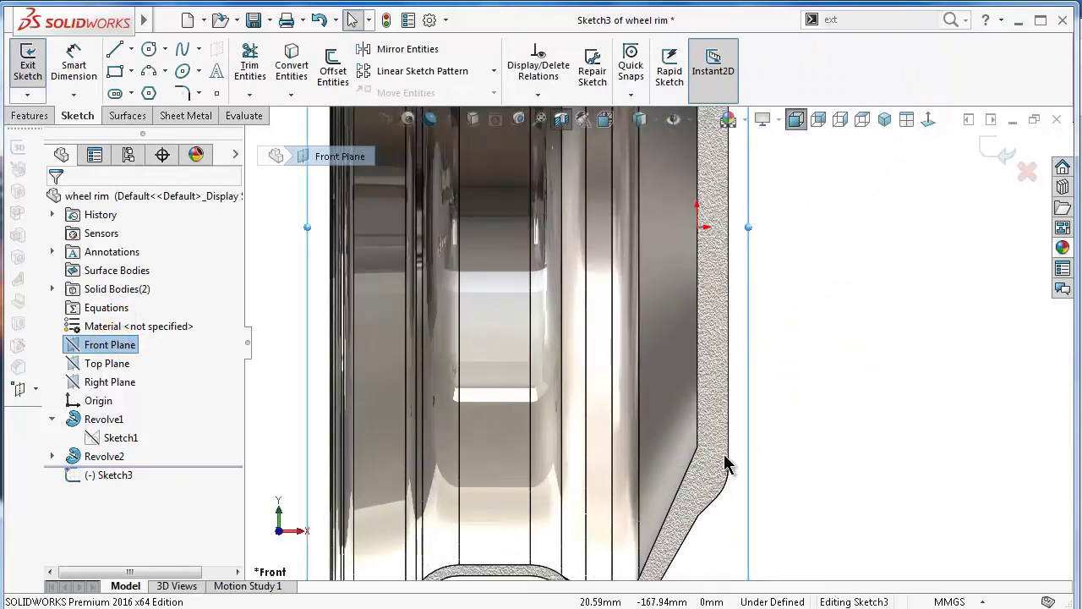
click(131, 51)
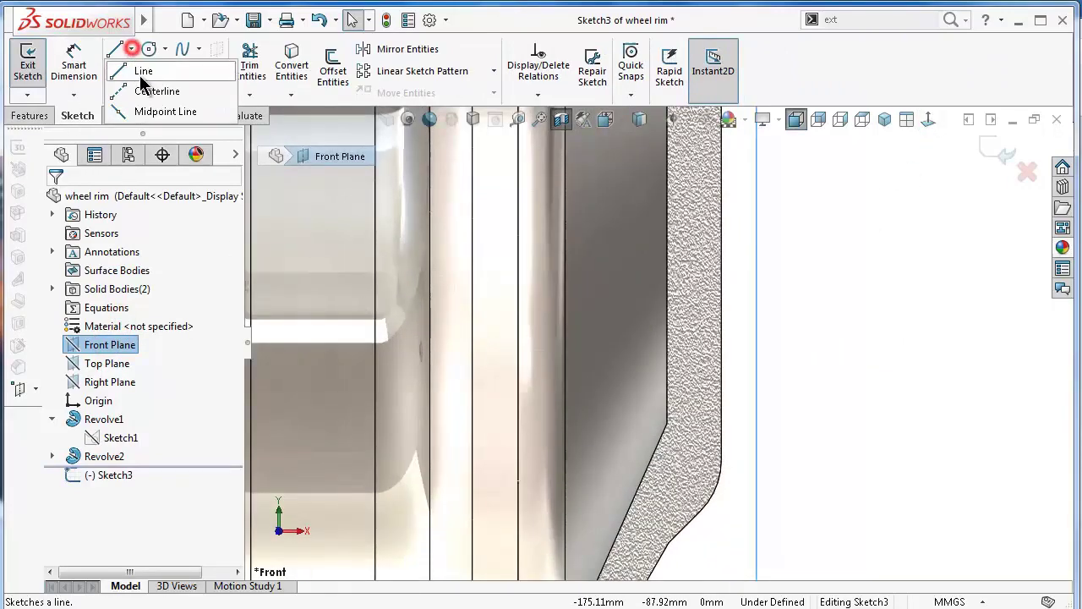
click(118, 89)
scroll(629, 449, down, 2)
scroll(701, 422, down, 2)
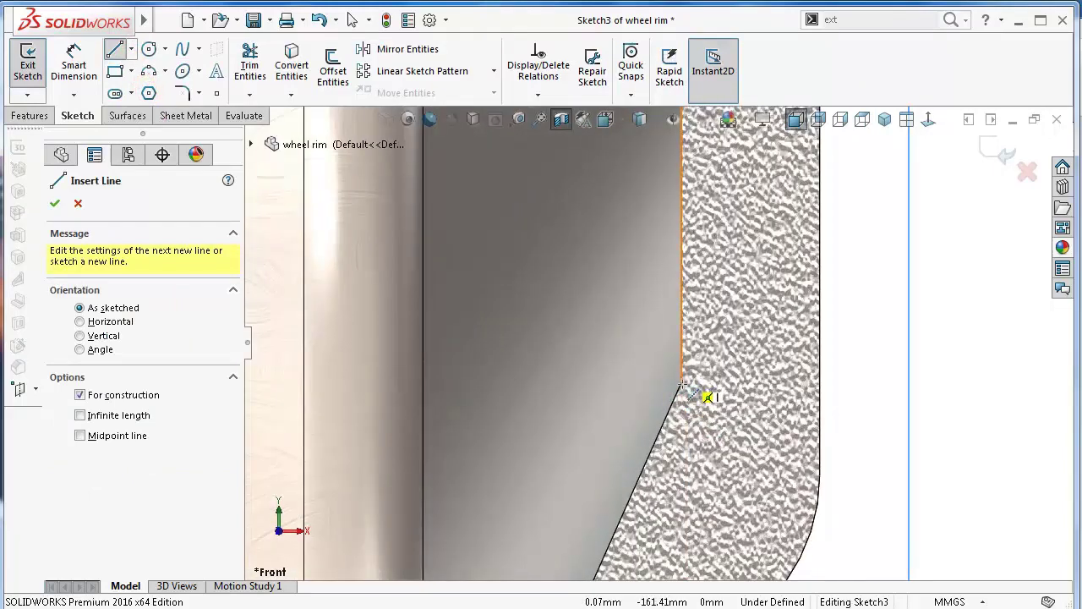
scroll(683, 384, down, 2)
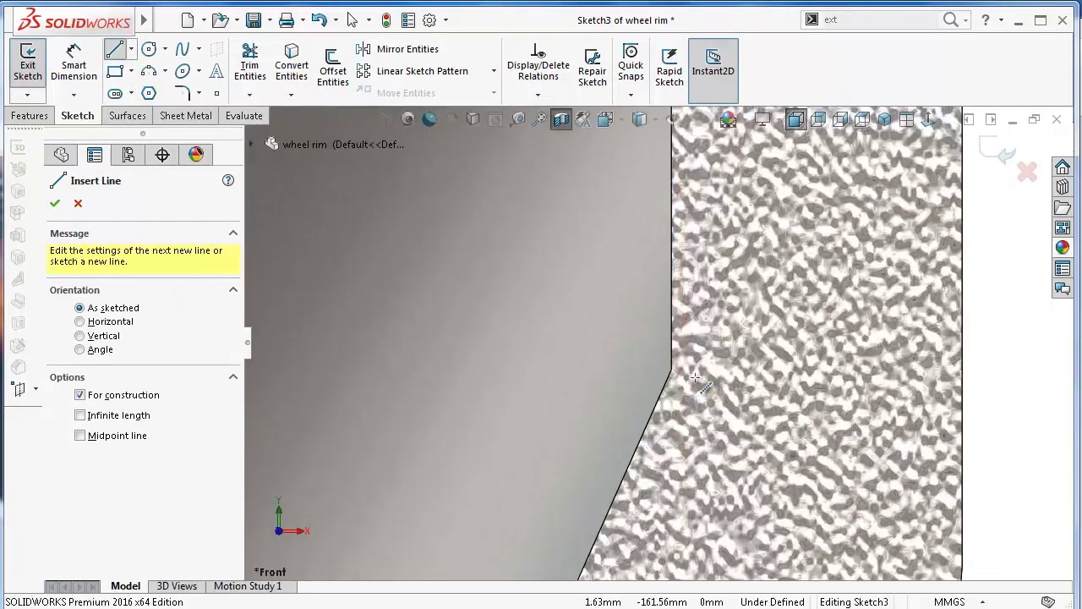
scroll(681, 382, down, 1)
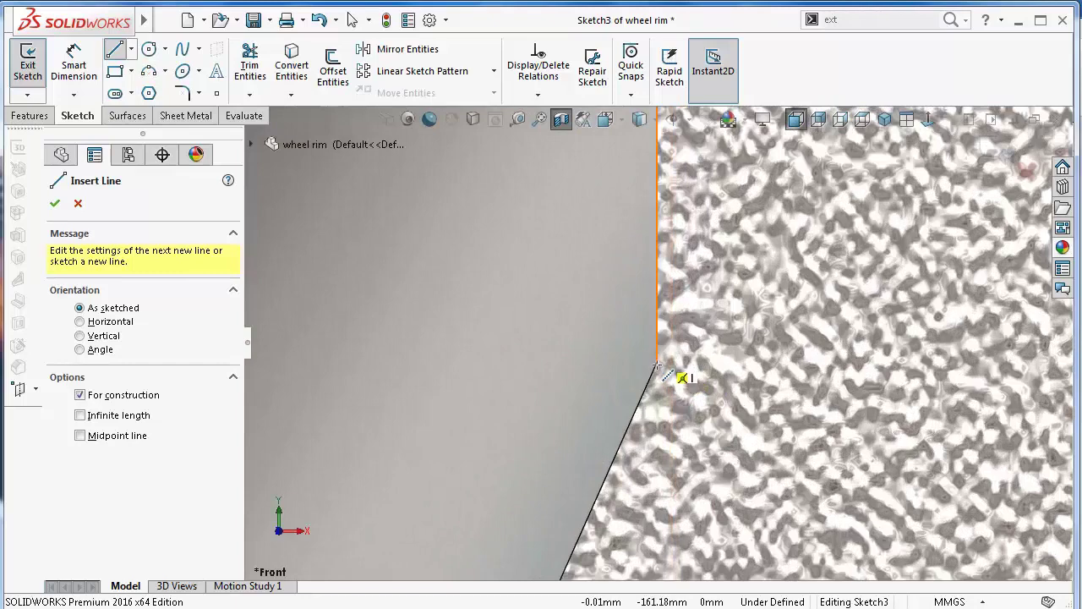
Cancel line drawing and expand Revolve2 in the feature tree.
click(76, 204)
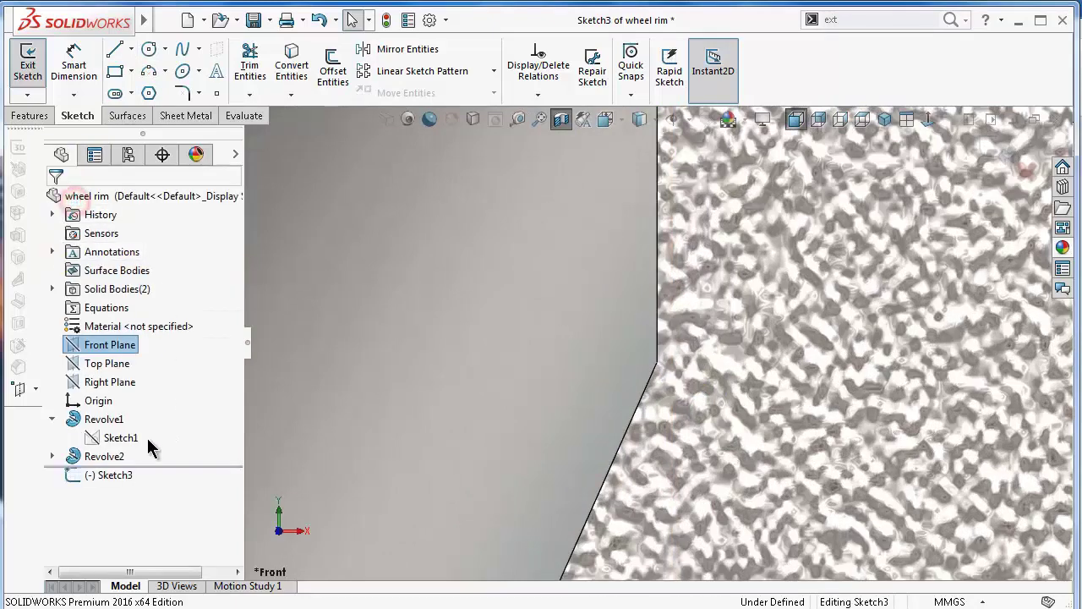
drag(106, 477, 115, 462)
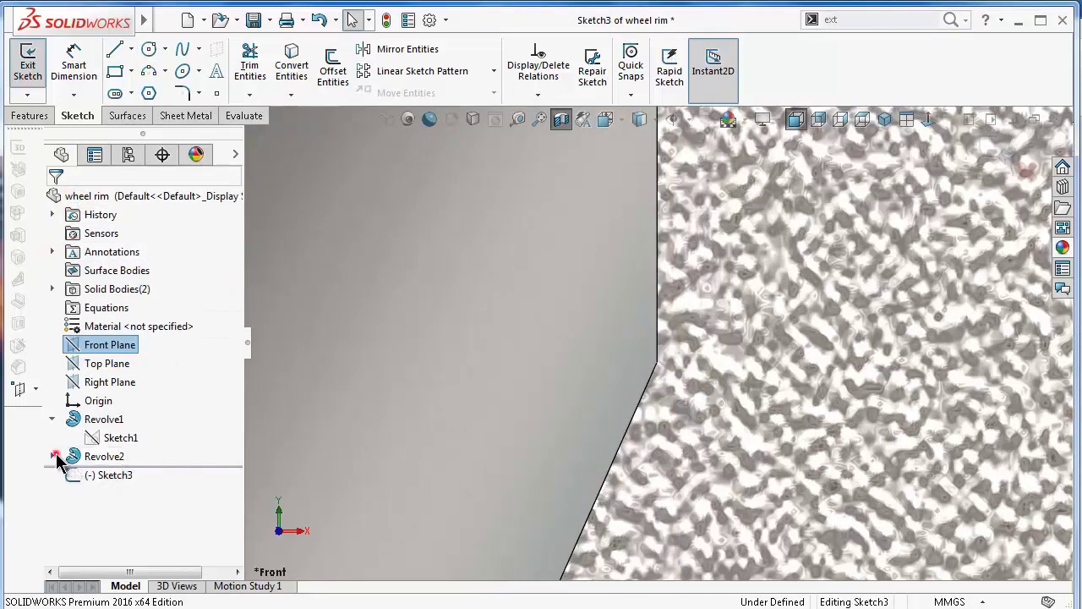
click(57, 459)
click(122, 457)
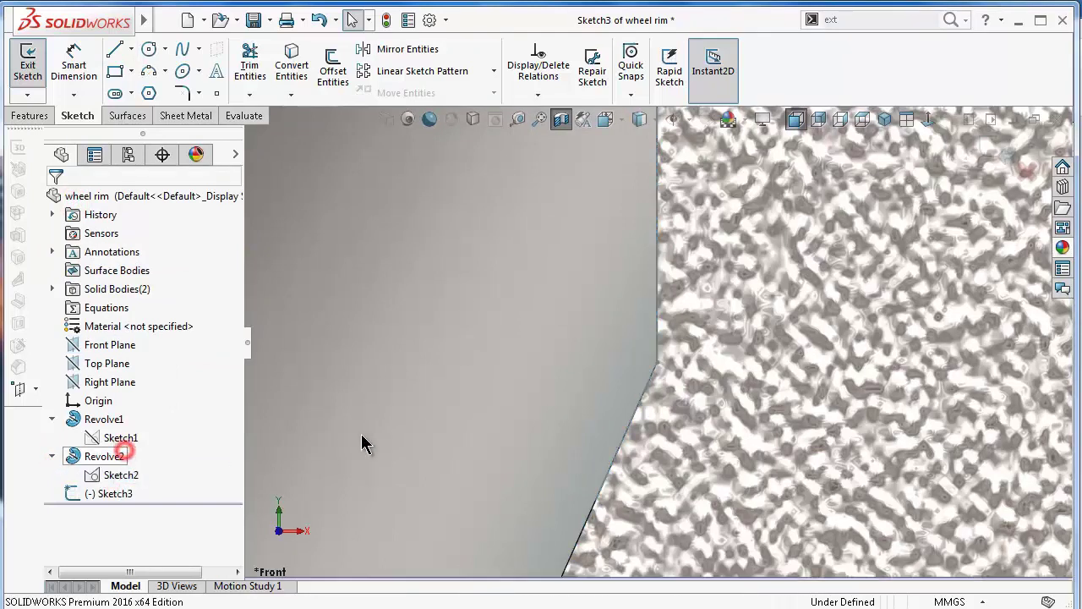
Draw a horizontal centerline leftward from the flange edge.
click(128, 49)
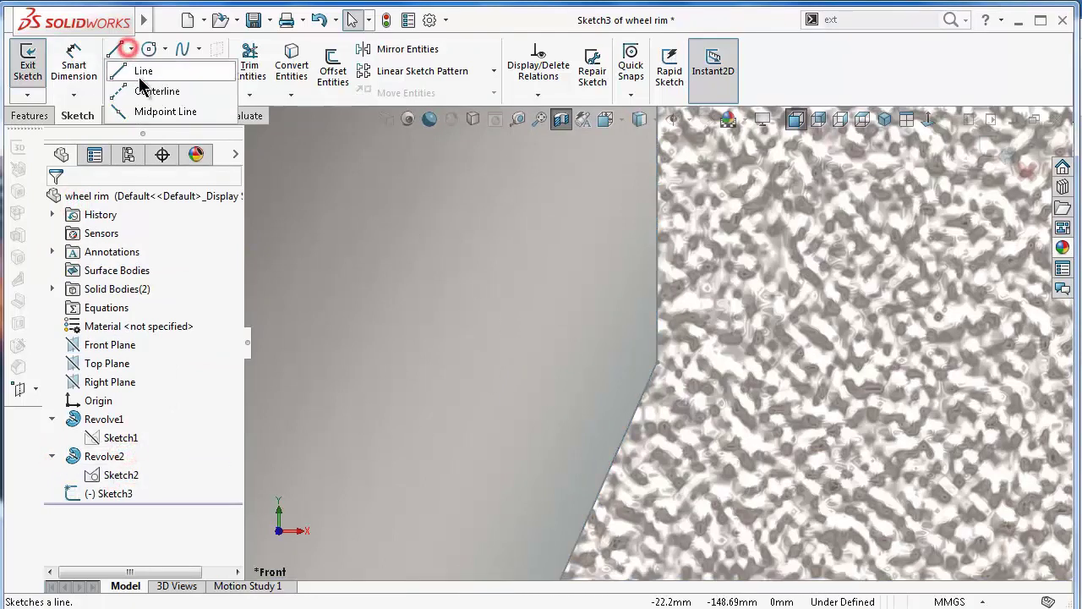
click(144, 90)
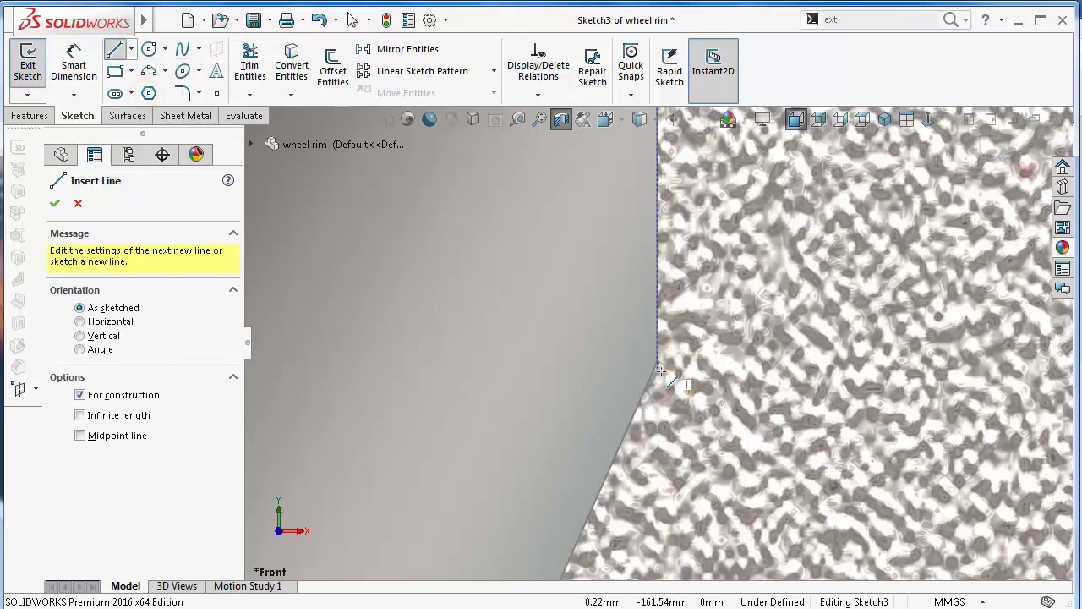
click(658, 364)
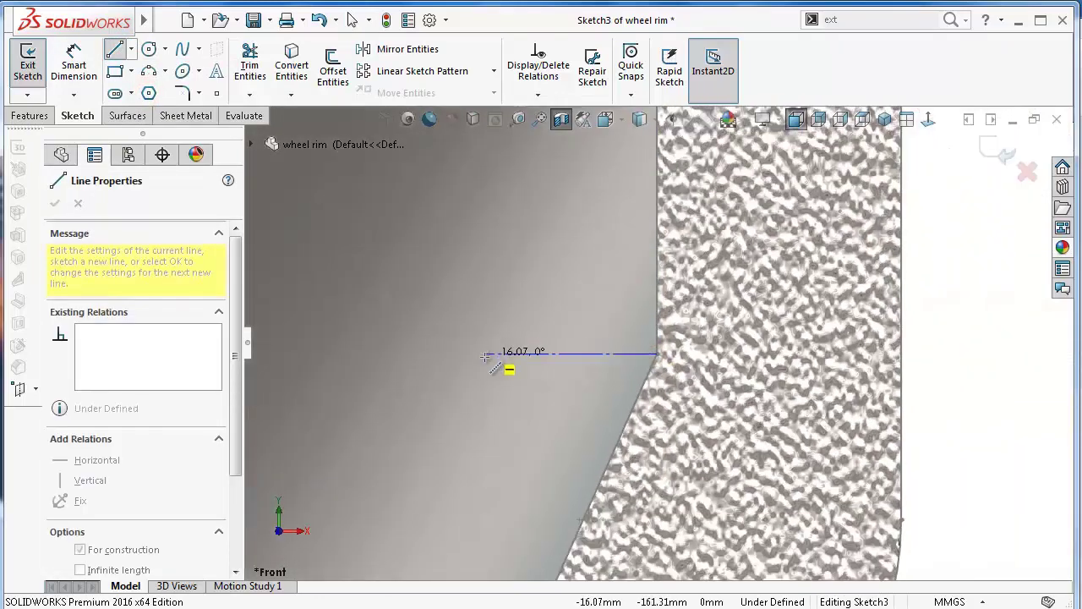
click(485, 355)
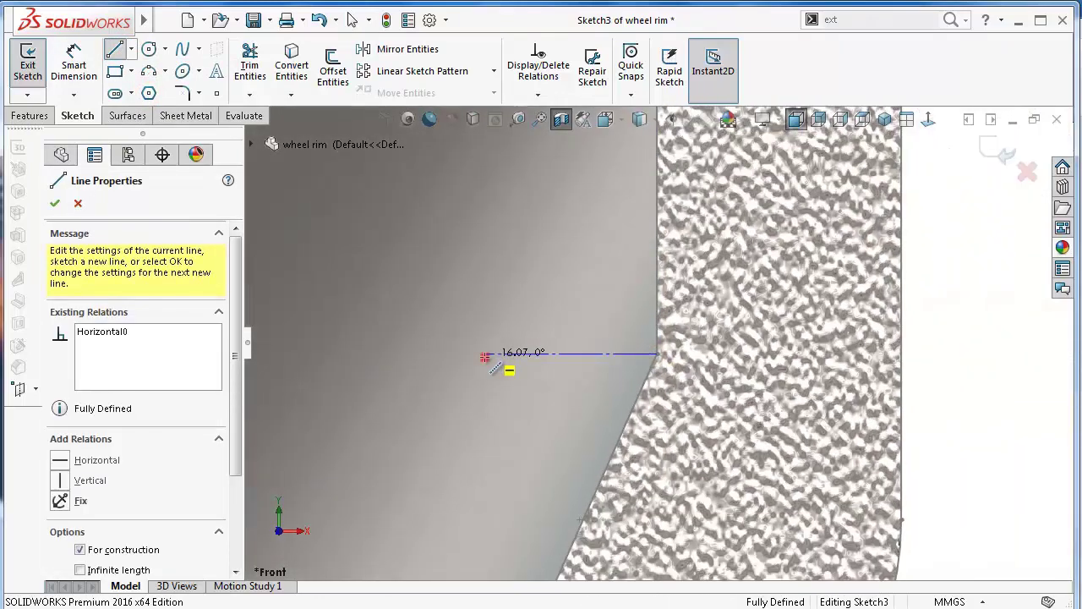
double_click(447, 379)
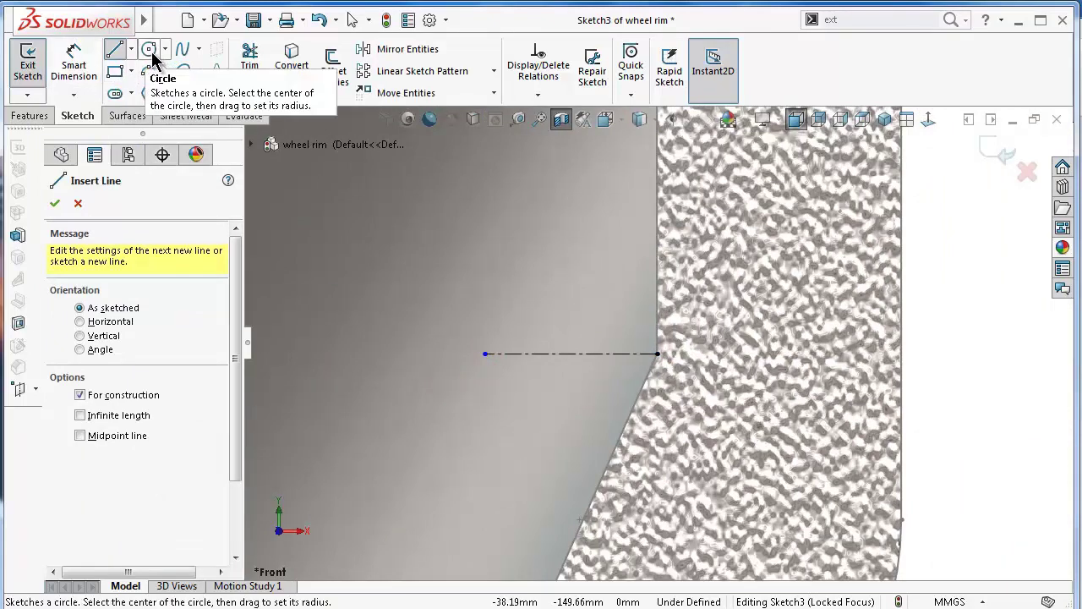
Delete the tiny stray circle accidentally drawn below the centerline.
click(148, 52)
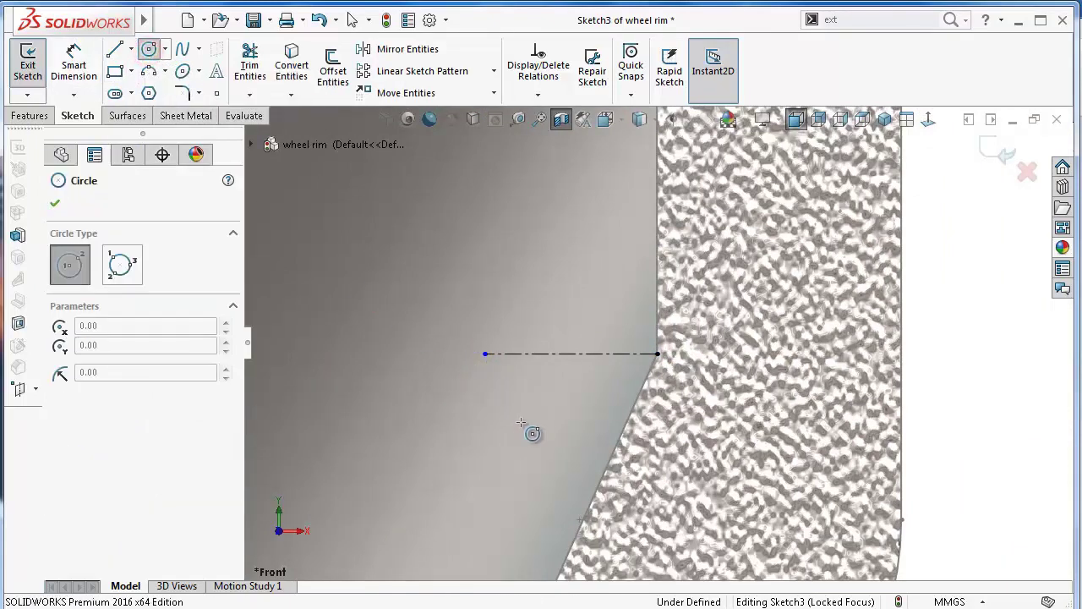
drag(522, 443, 524, 443)
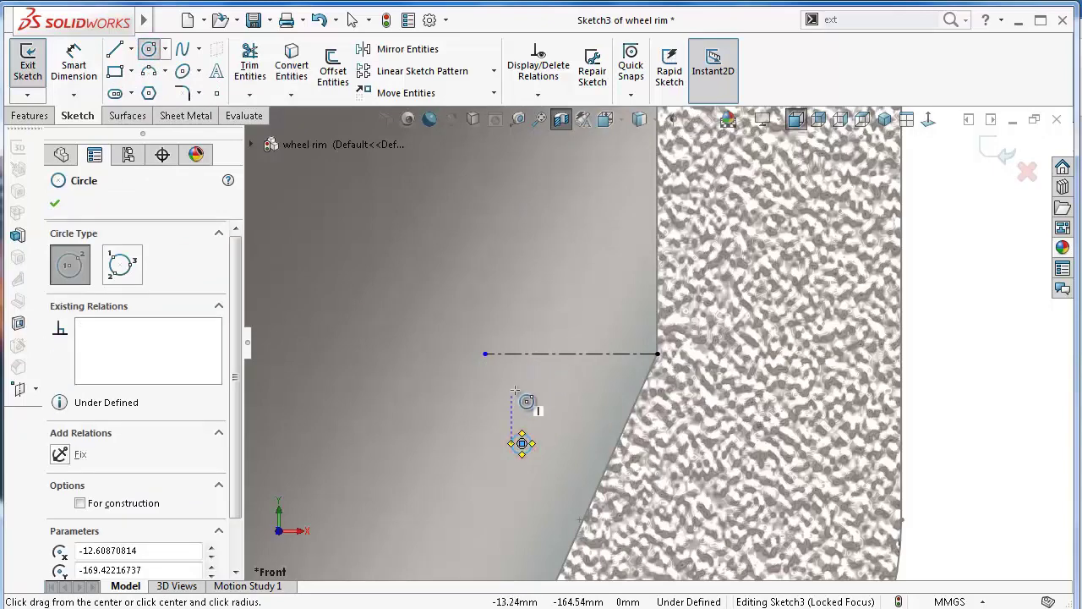
key(Escape)
scroll(506, 391, down, 2)
scroll(510, 426, down, 2)
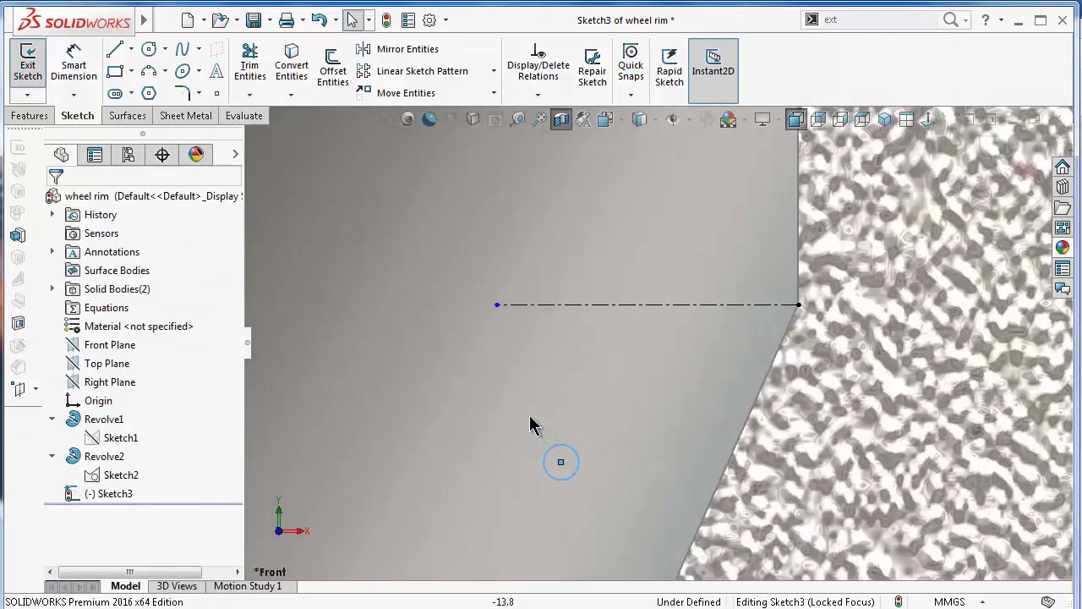
drag(519, 412, 601, 497)
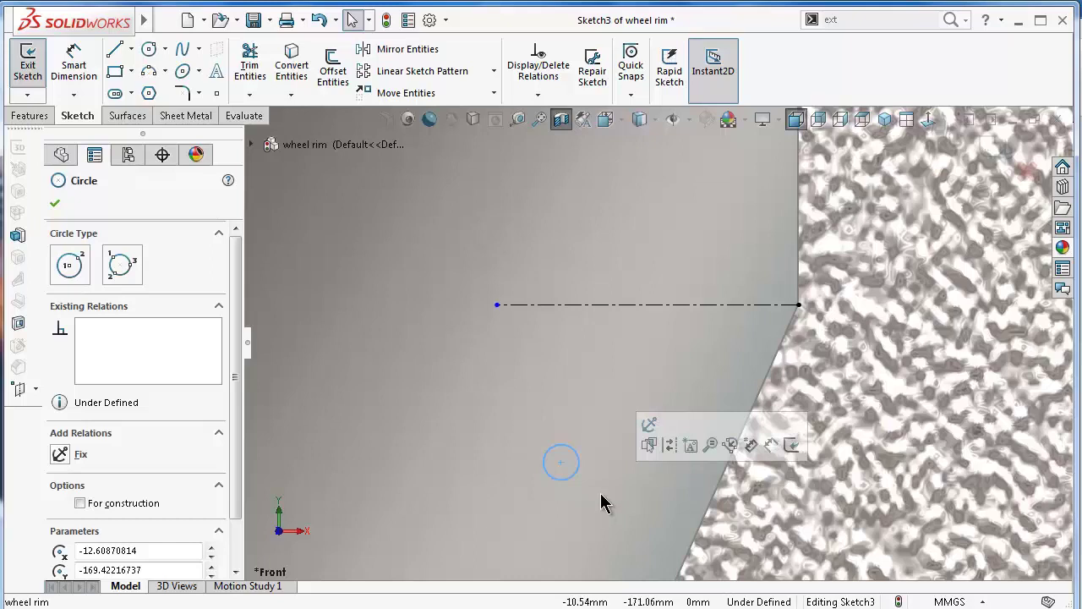
key(Delete)
Draw a circle below the centerline, sized tangent to it.
click(149, 49)
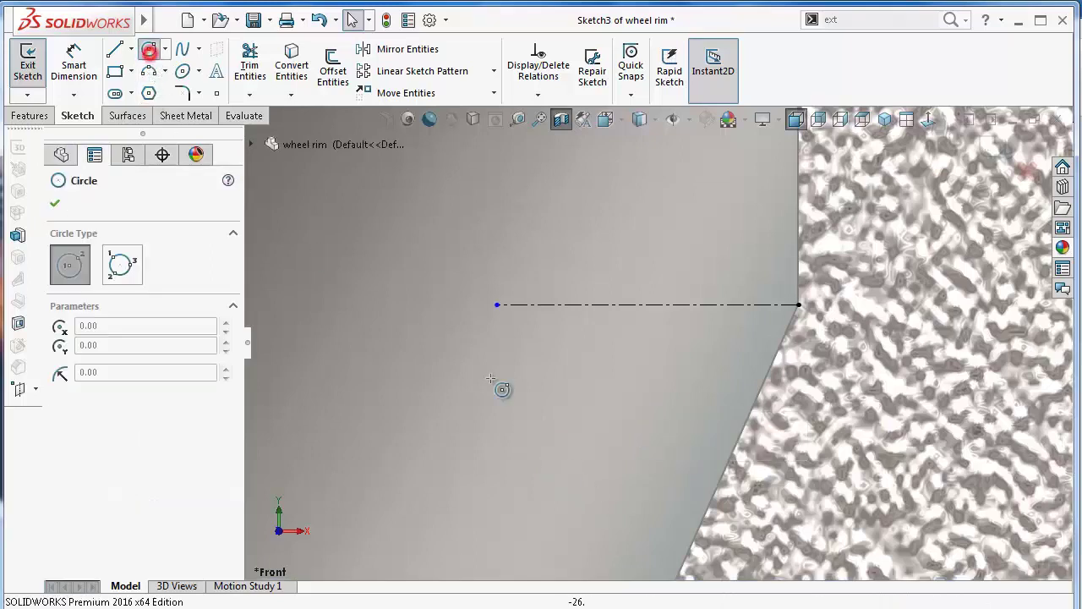
click(570, 440)
click(573, 306)
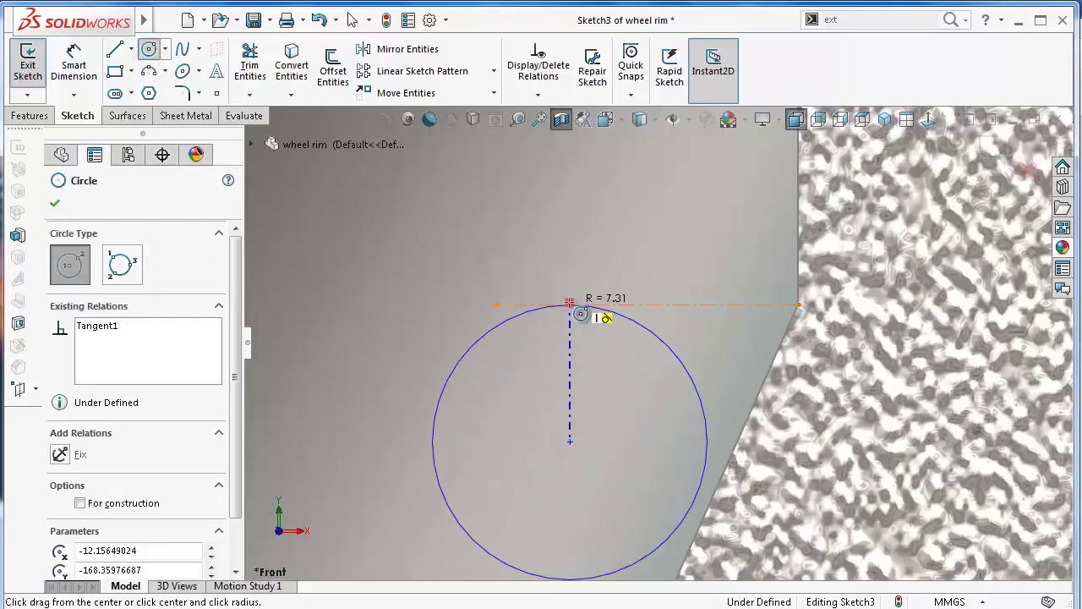
key(Escape)
Add a diameter dimension to the circle, entering 15.
scroll(607, 378, up, 2)
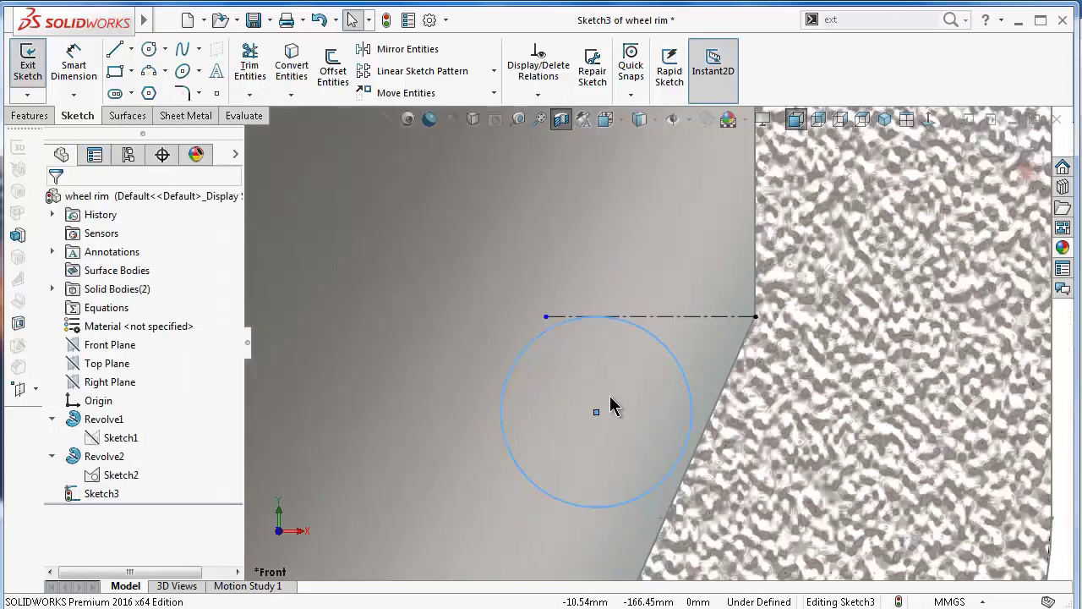
key(d)
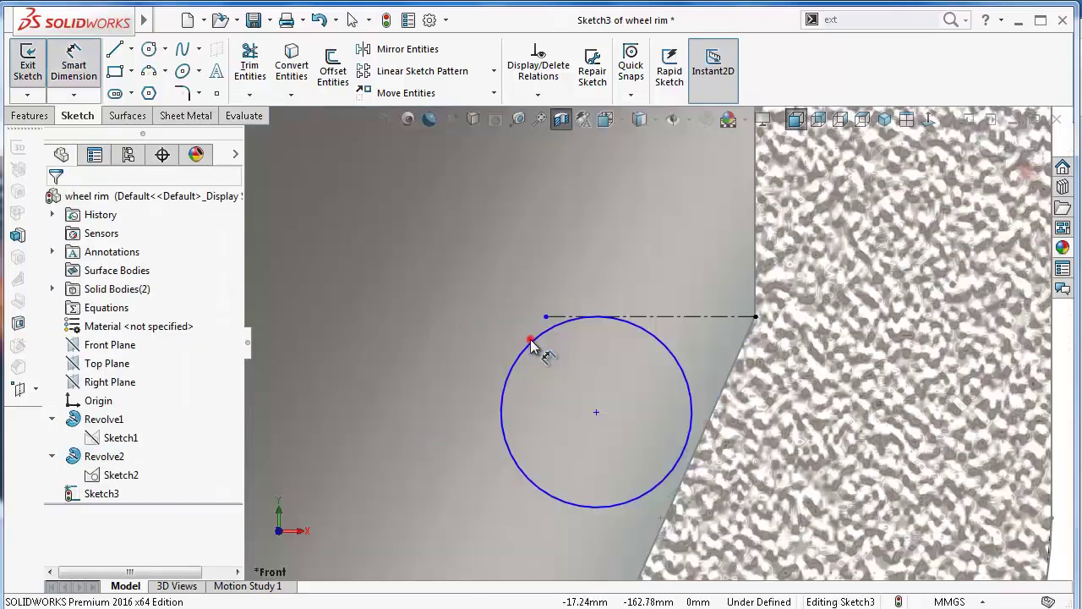
click(534, 341)
click(483, 320)
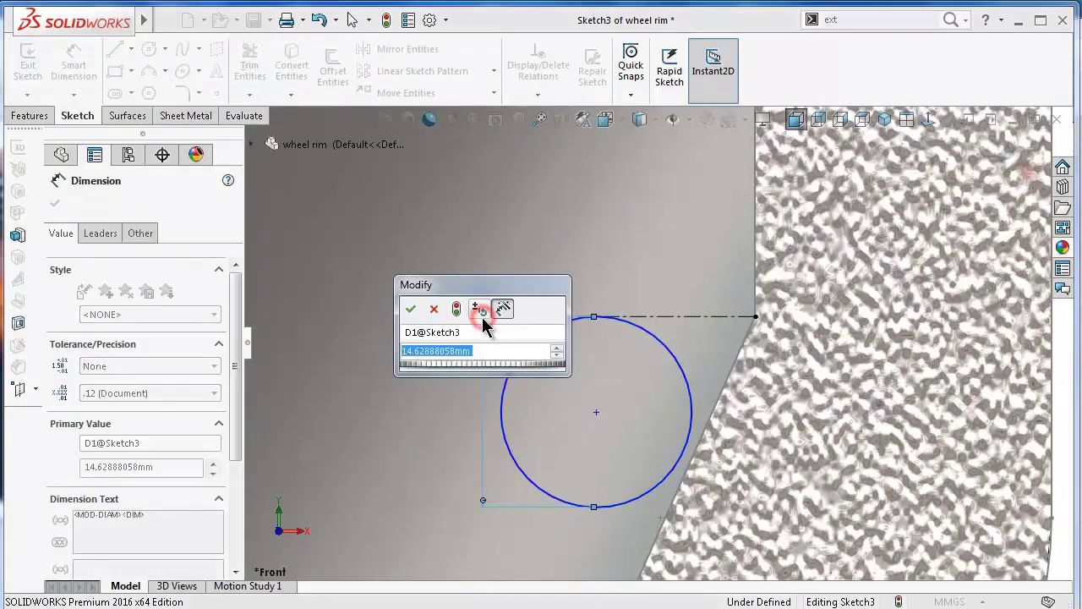
text(15)
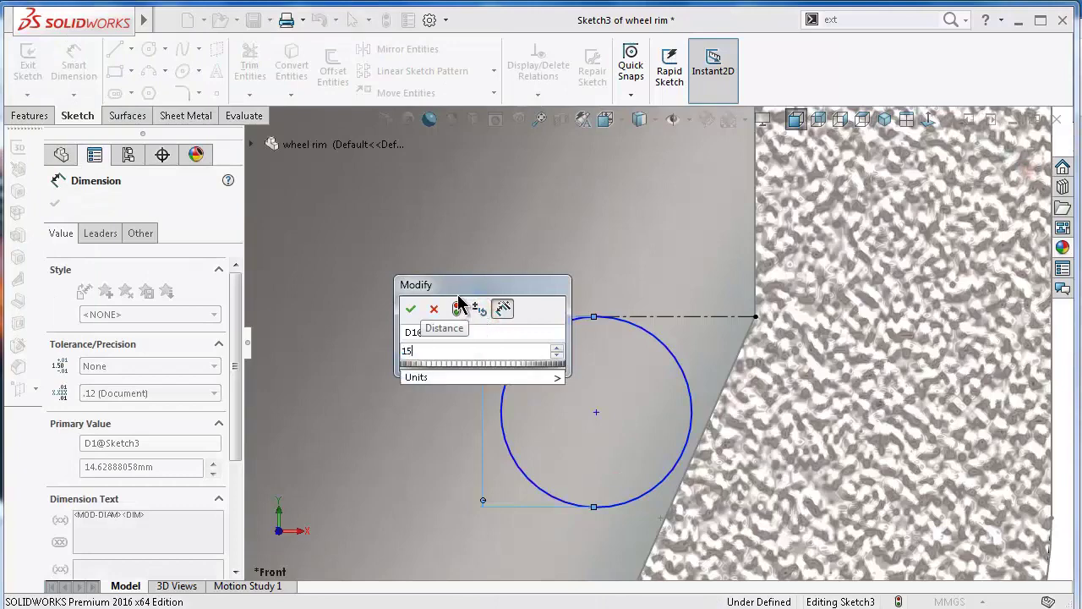
key(Return)
click(398, 372)
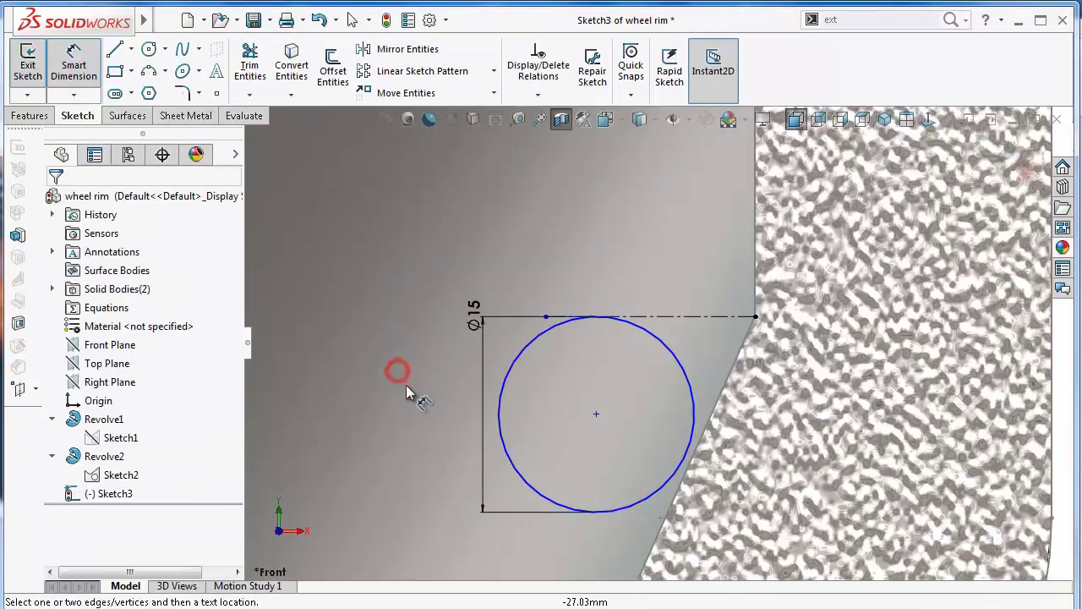
Dimension the circle centre 12.5 from the centerline end at the flange edge.
click(596, 413)
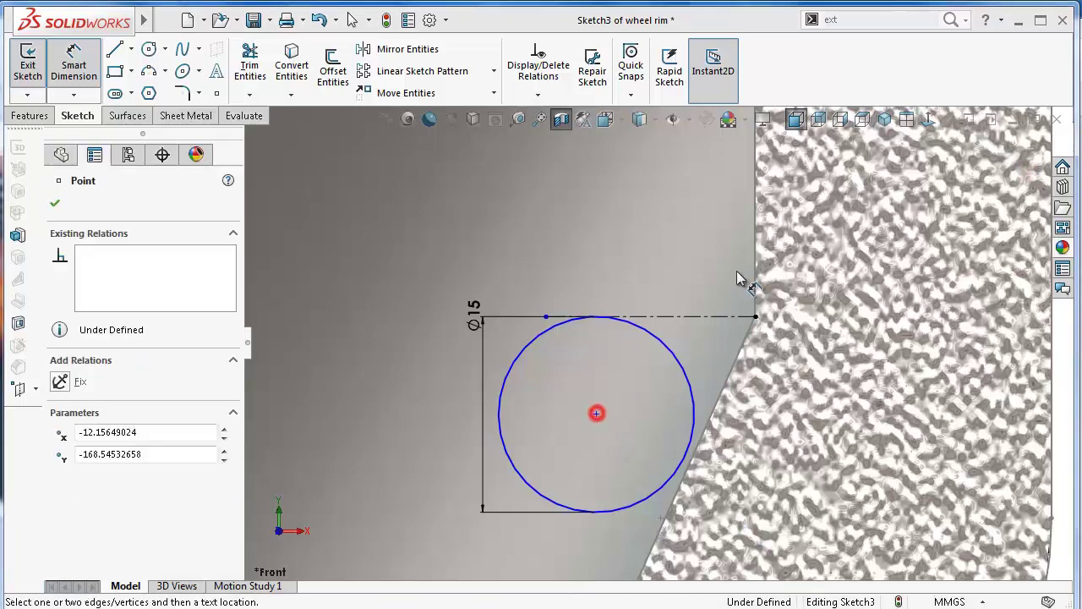
click(755, 317)
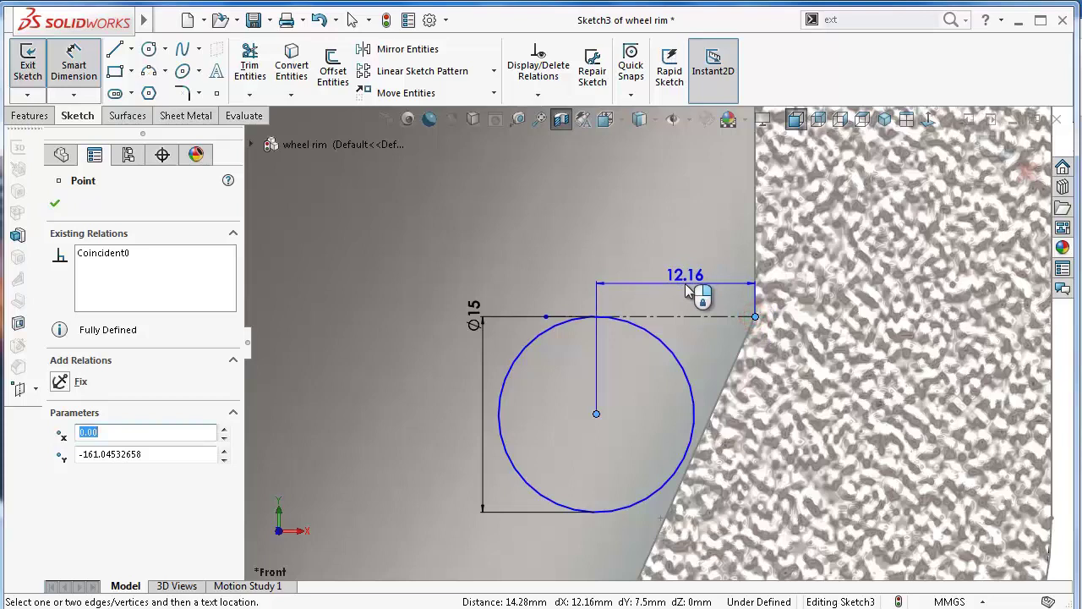
click(684, 284)
text(12.)
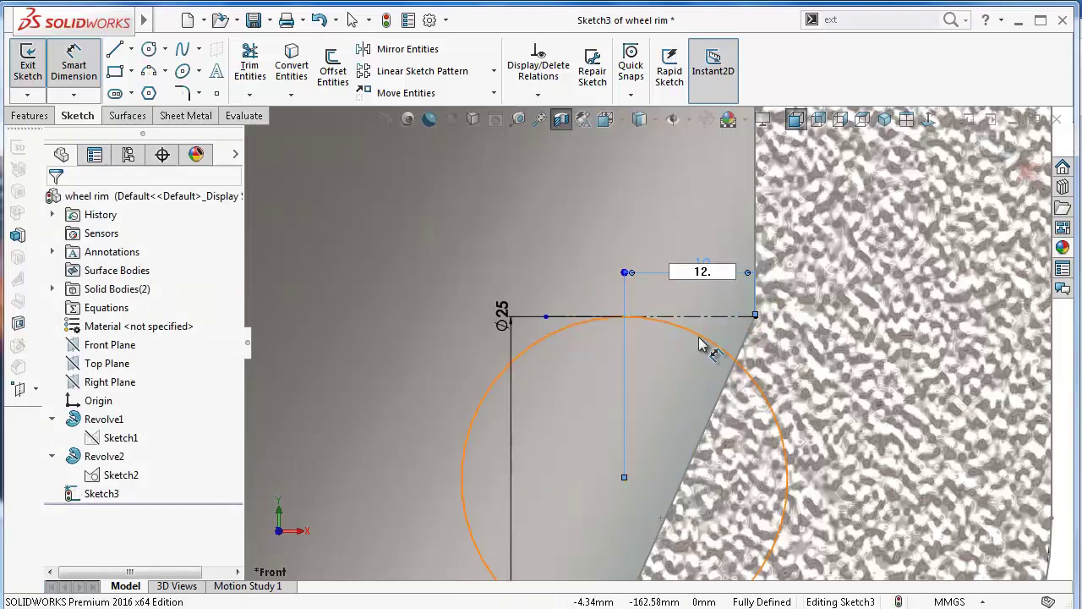
text(5)
key(Return)
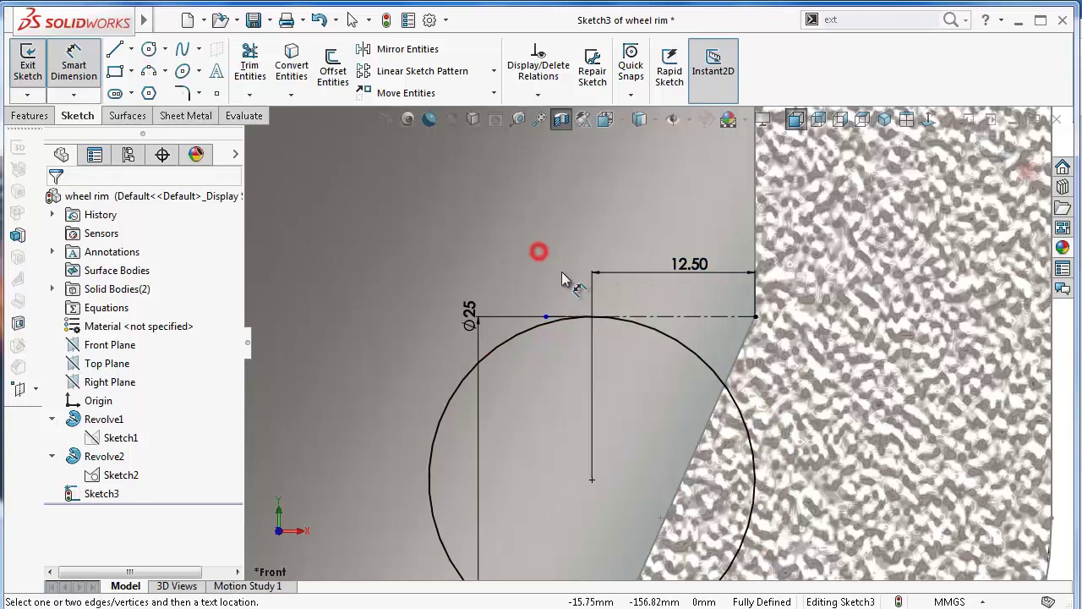
scroll(606, 355, up, 3)
scroll(618, 375, down, 2)
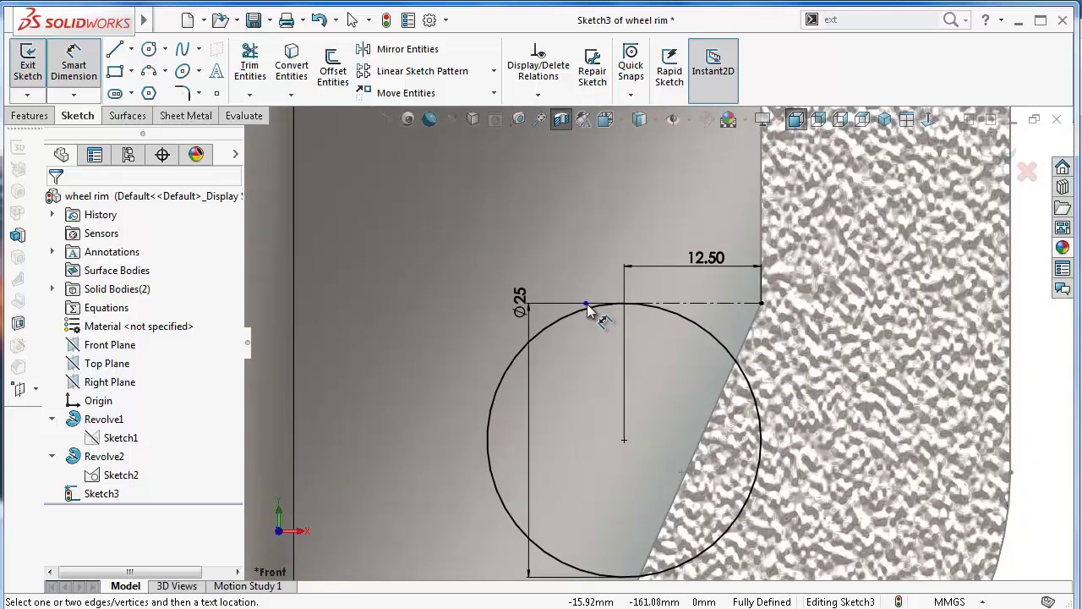
key(Escape)
Make the centerline point coincident with the rim edge, fully defining the sketch.
click(585, 304)
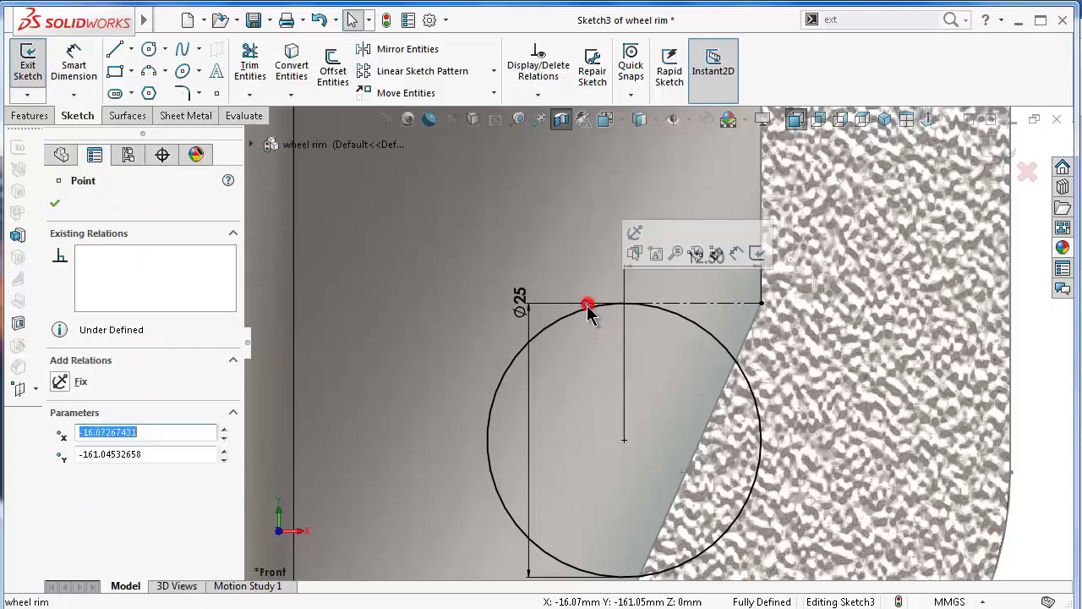
ctrl+click(576, 315)
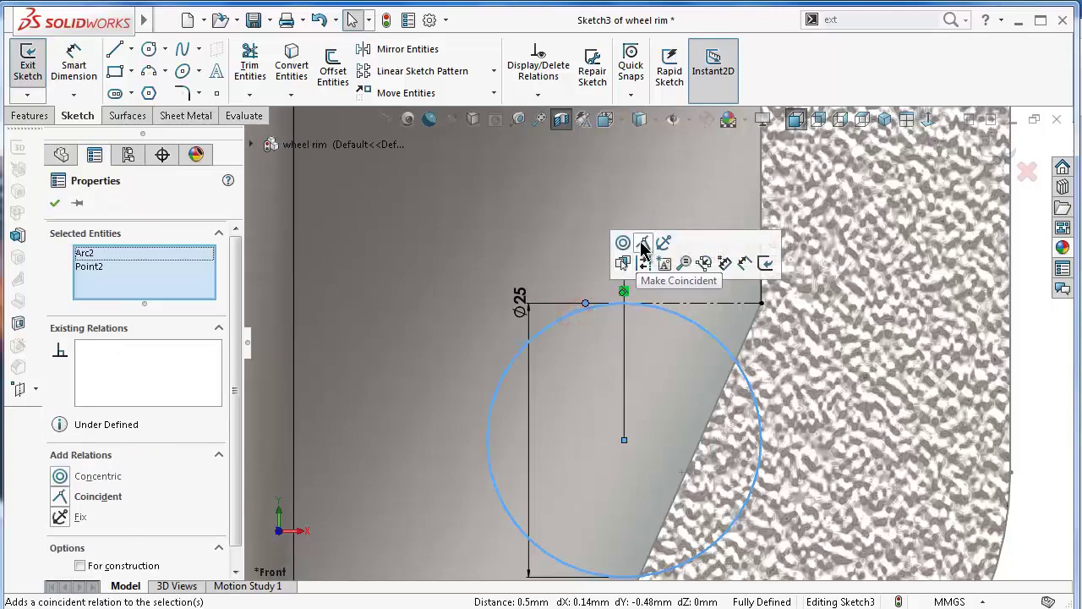
click(643, 245)
click(580, 242)
scroll(740, 448, up, 2)
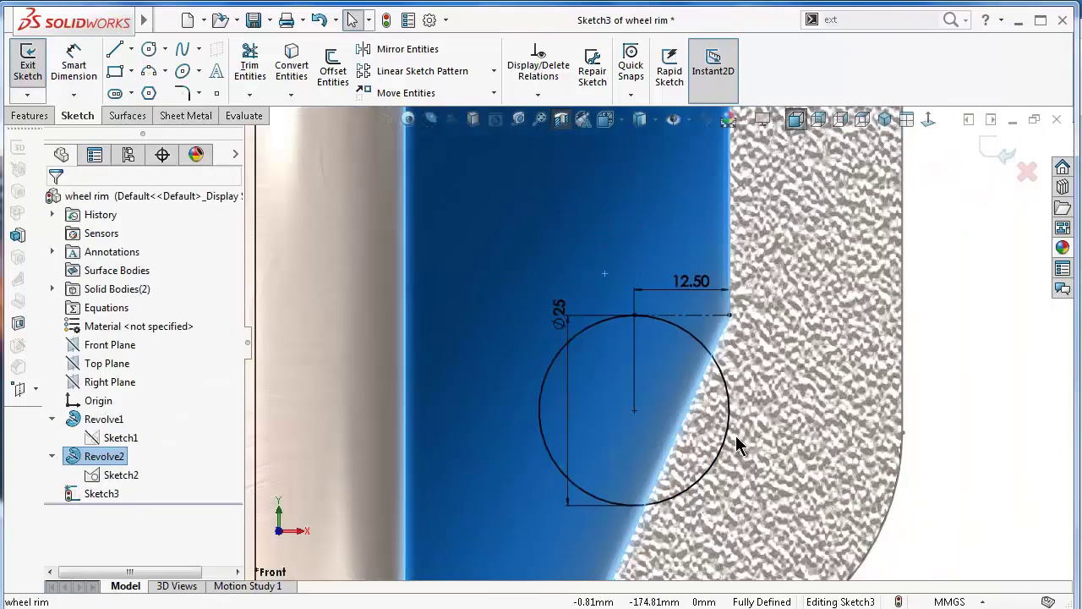
scroll(727, 452, up, 2)
scroll(727, 448, down, 2)
scroll(729, 435, down, 2)
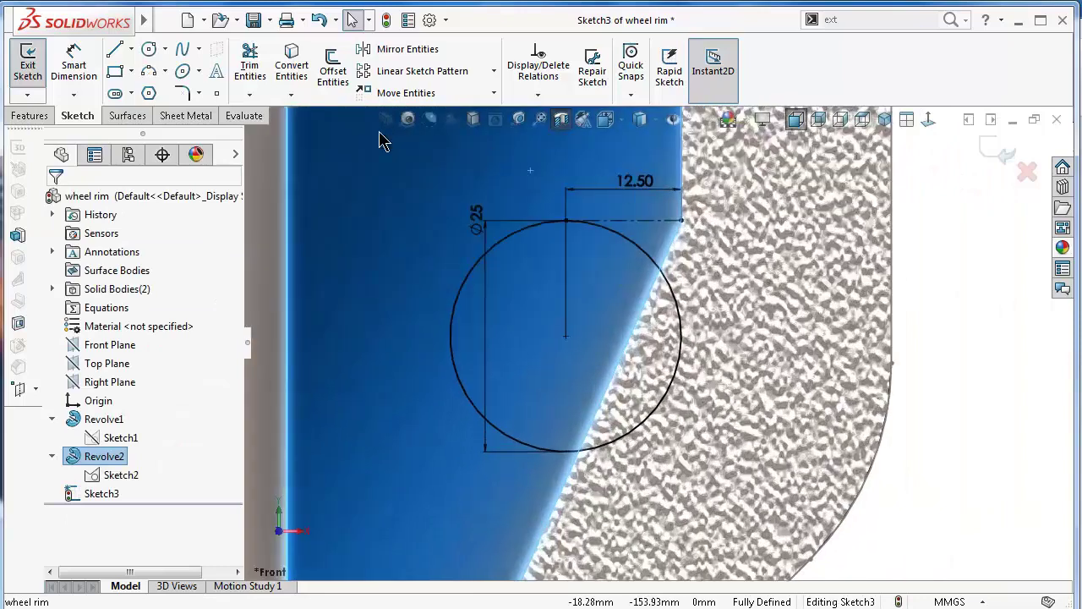
click(113, 50)
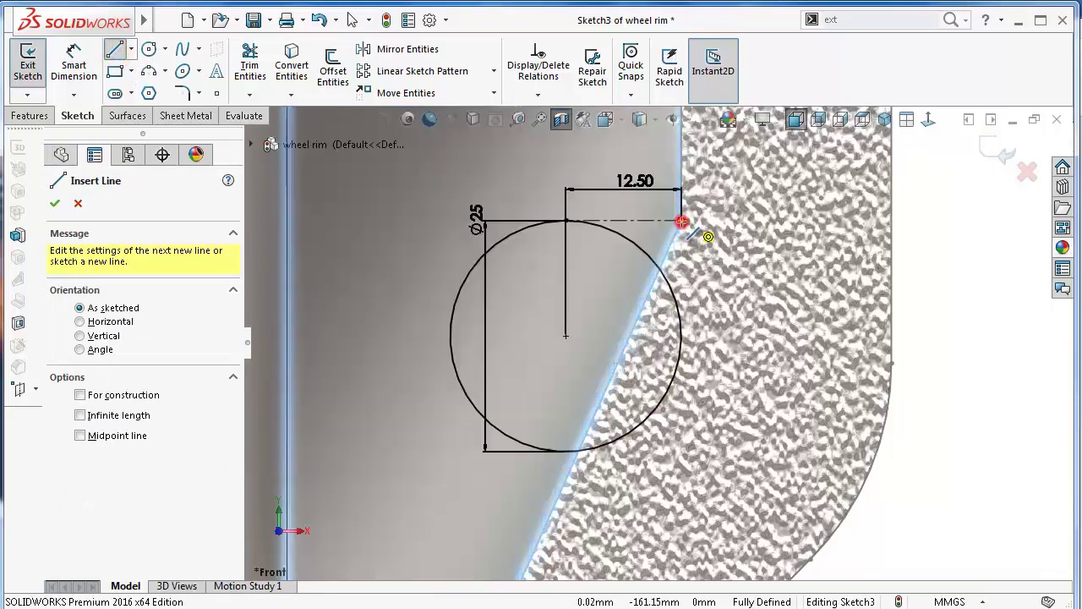
Draw a line from the horizontal line's end down to the circle and make it vertical.
click(681, 221)
scroll(682, 264, down, 2)
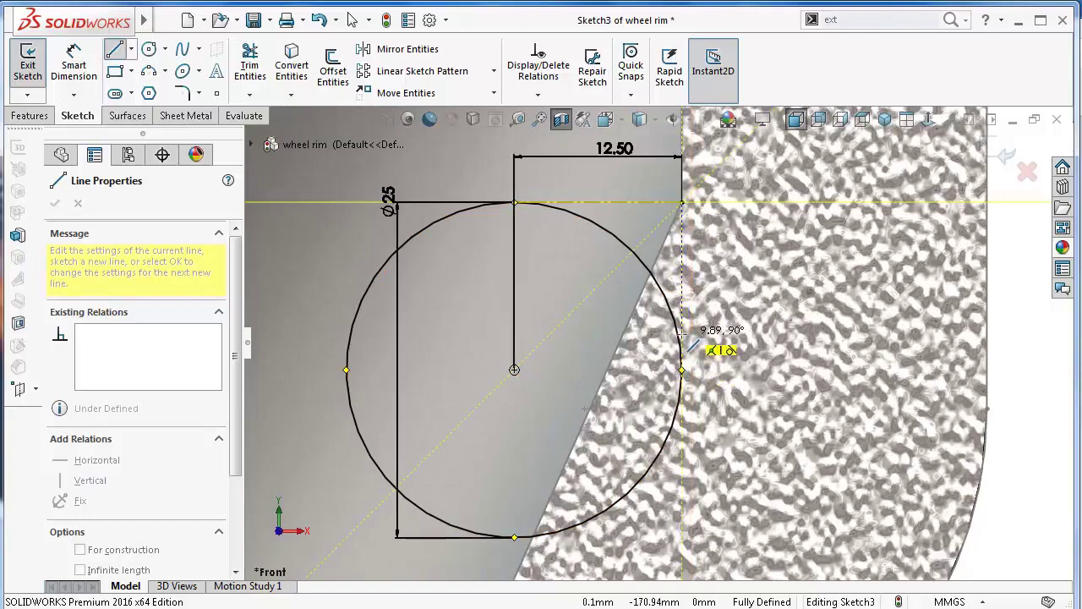
click(679, 334)
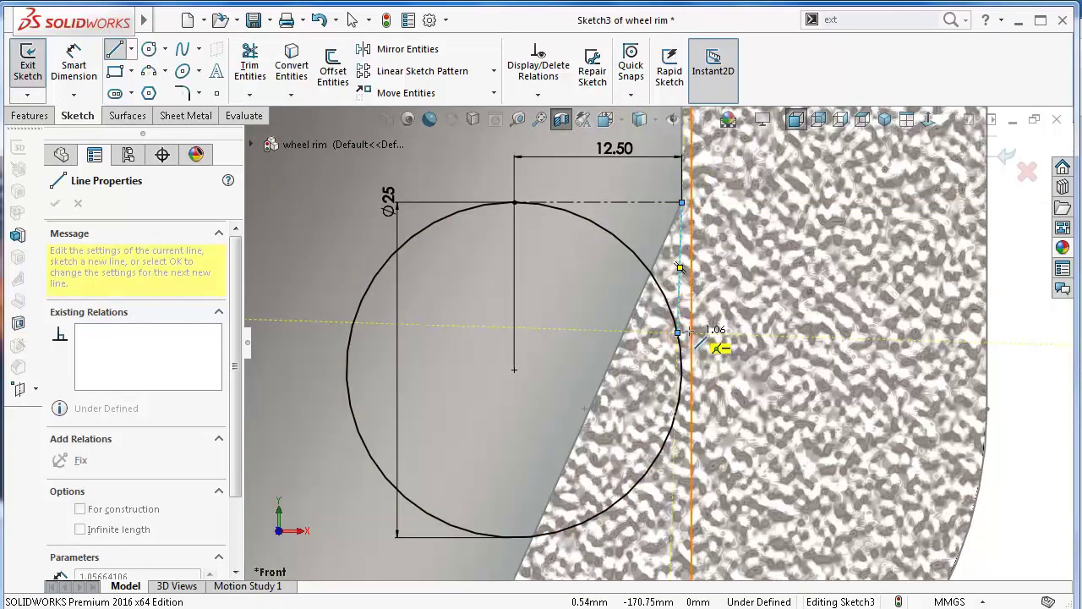
key(Escape)
scroll(683, 270, down, 2)
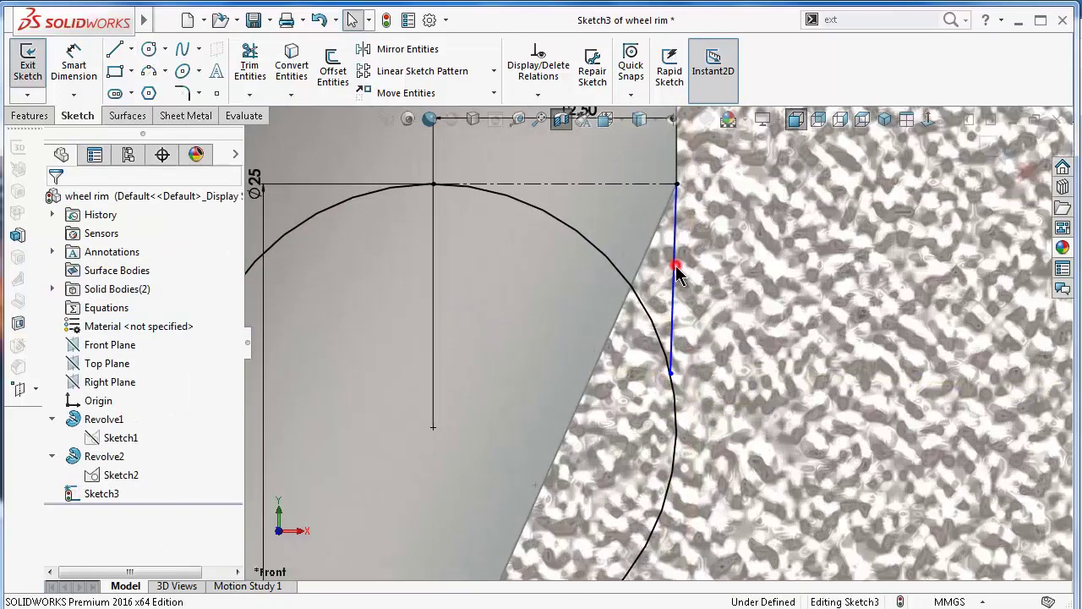
click(677, 269)
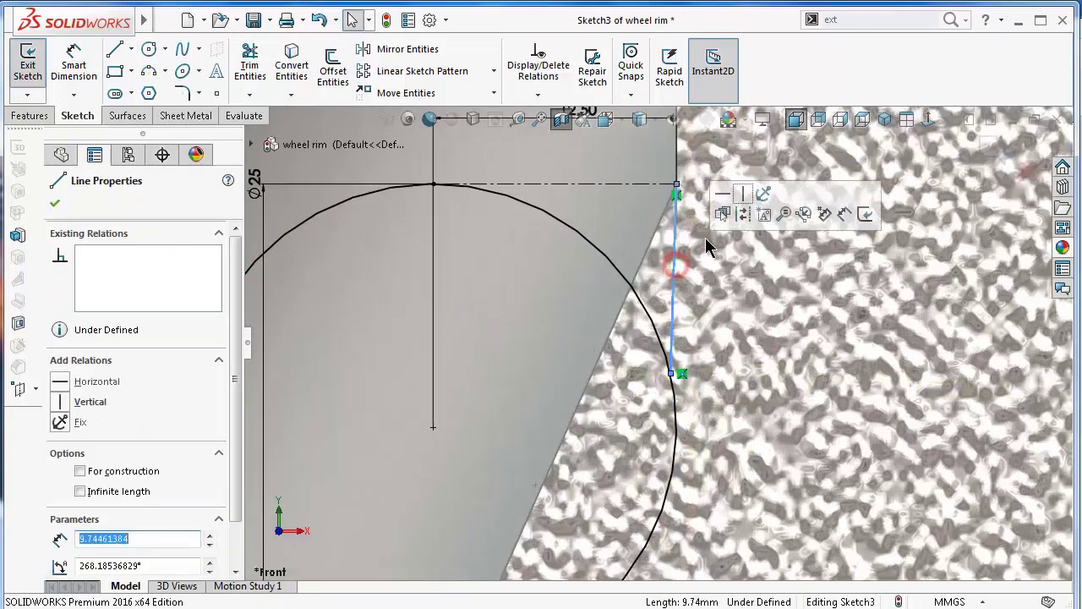
click(550, 324)
Change the circle's 12.50 distance from the flange edge to 11.50.
scroll(551, 319, up, 2)
scroll(605, 260, up, 1)
scroll(604, 260, down, 1)
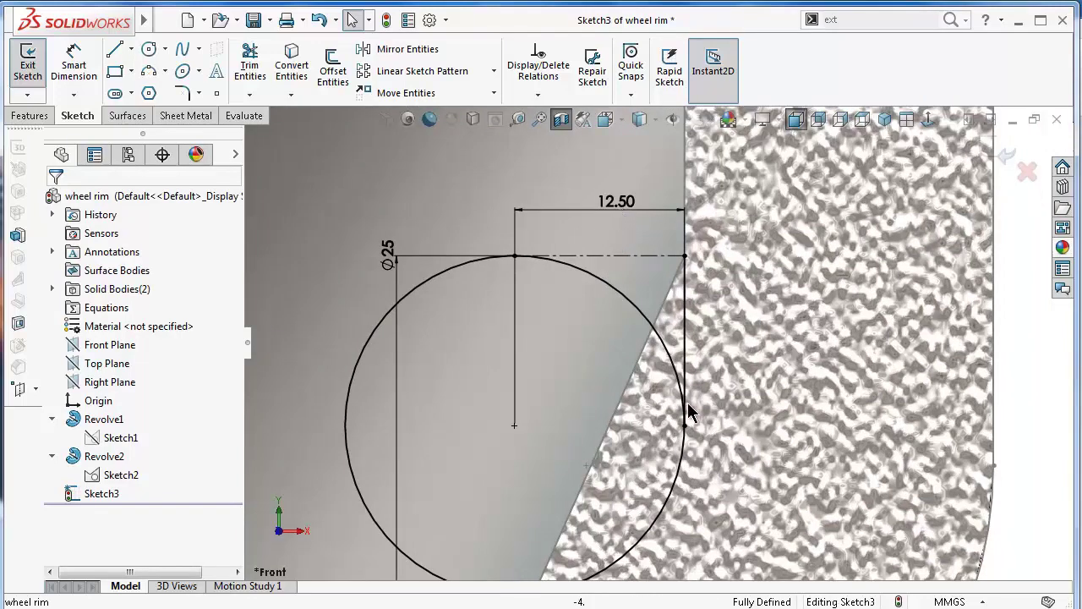
click(686, 353)
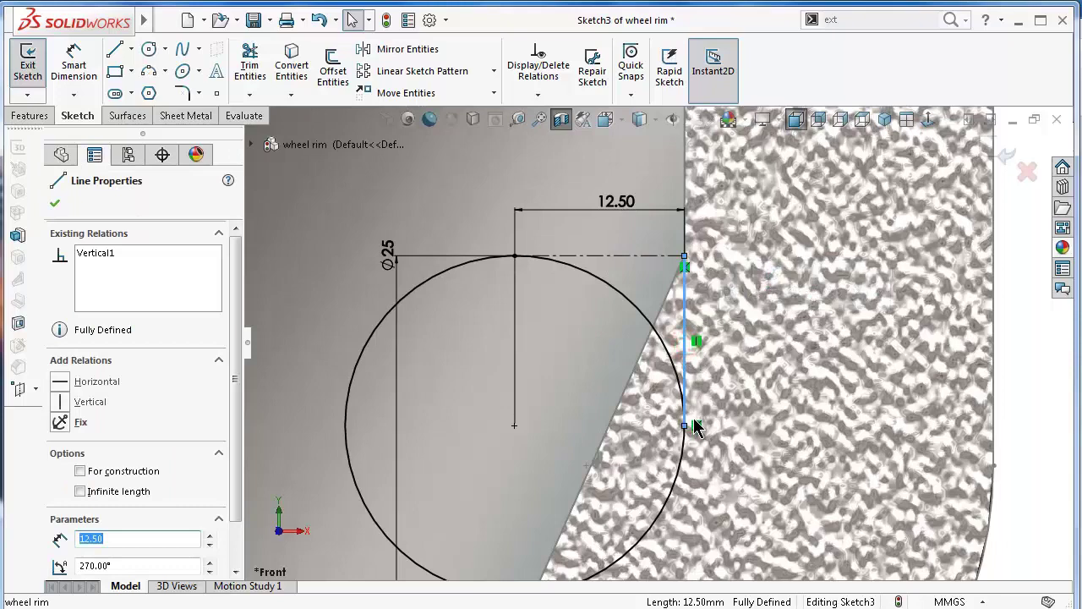
double_click(619, 209)
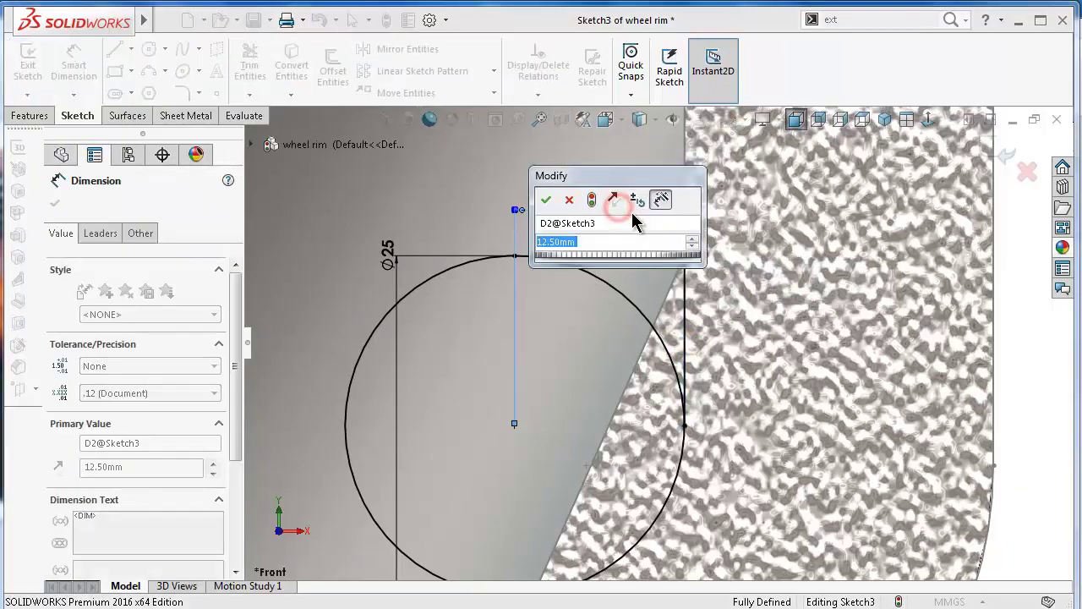
text(11)
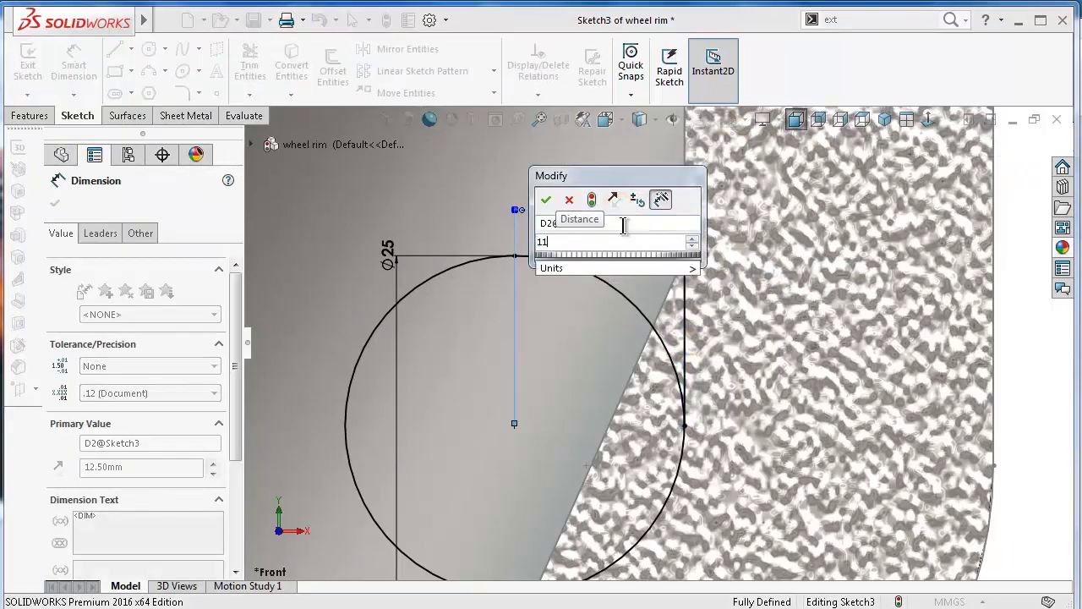
text(.5.)
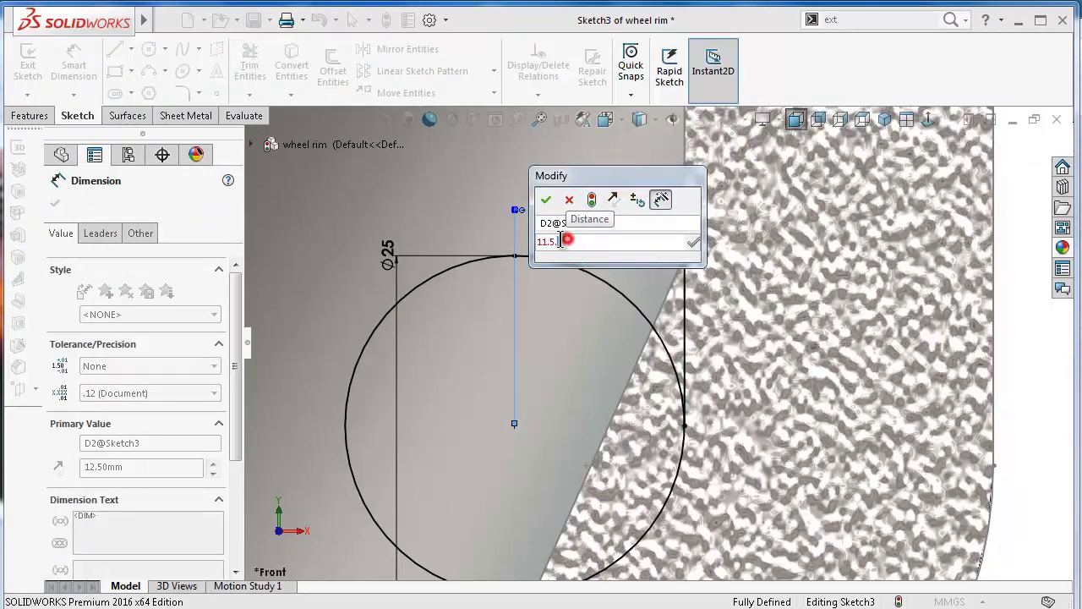
key(BackSpace)
right_click(572, 242)
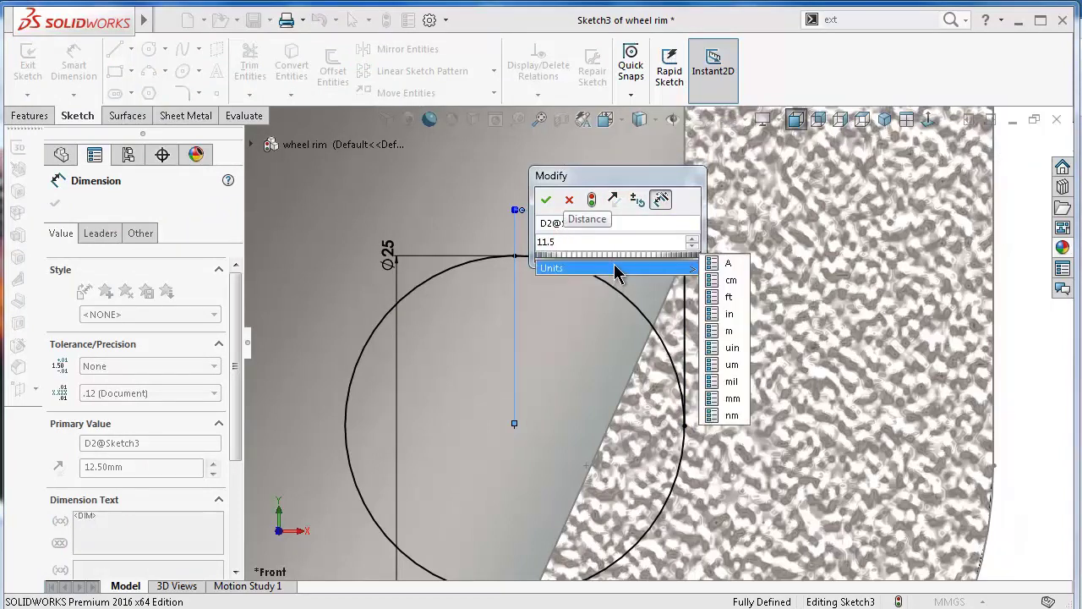
text(.)
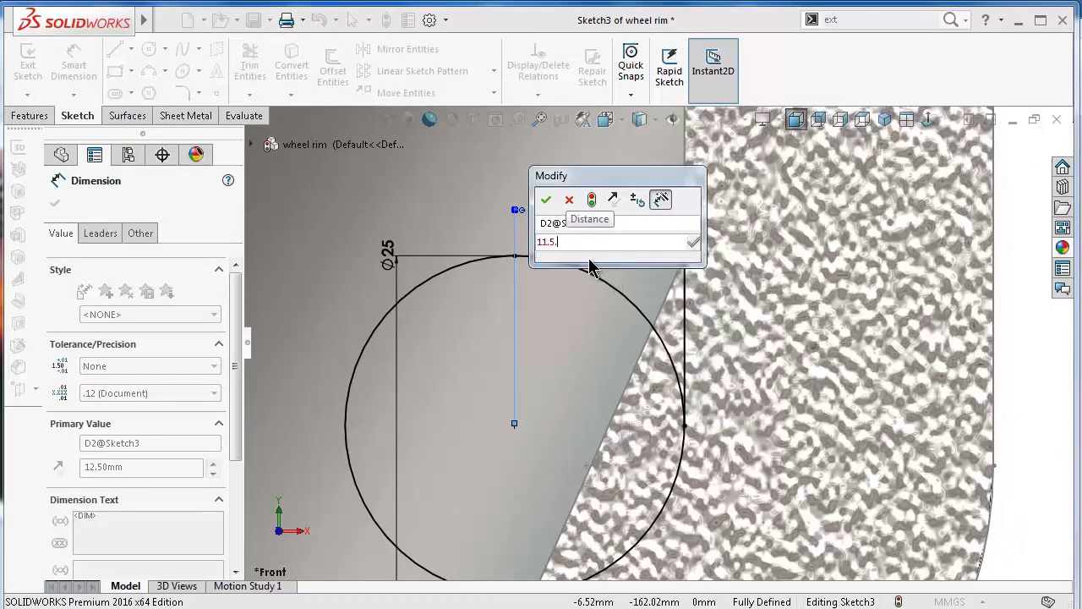
key(BackSpace)
key(Return)
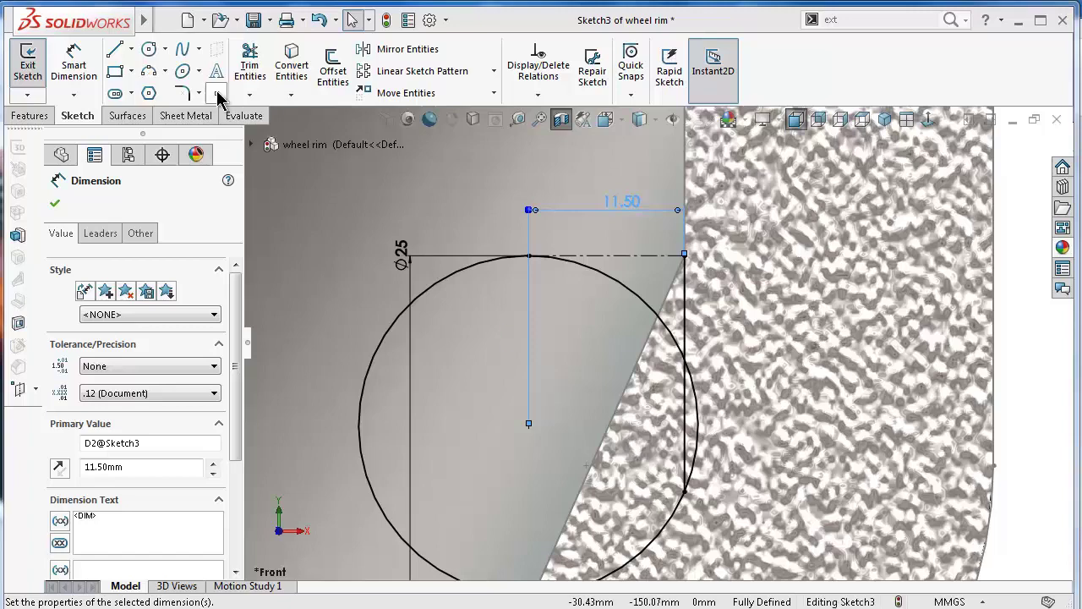
Trim away the lower part of the vertical line.
click(249, 72)
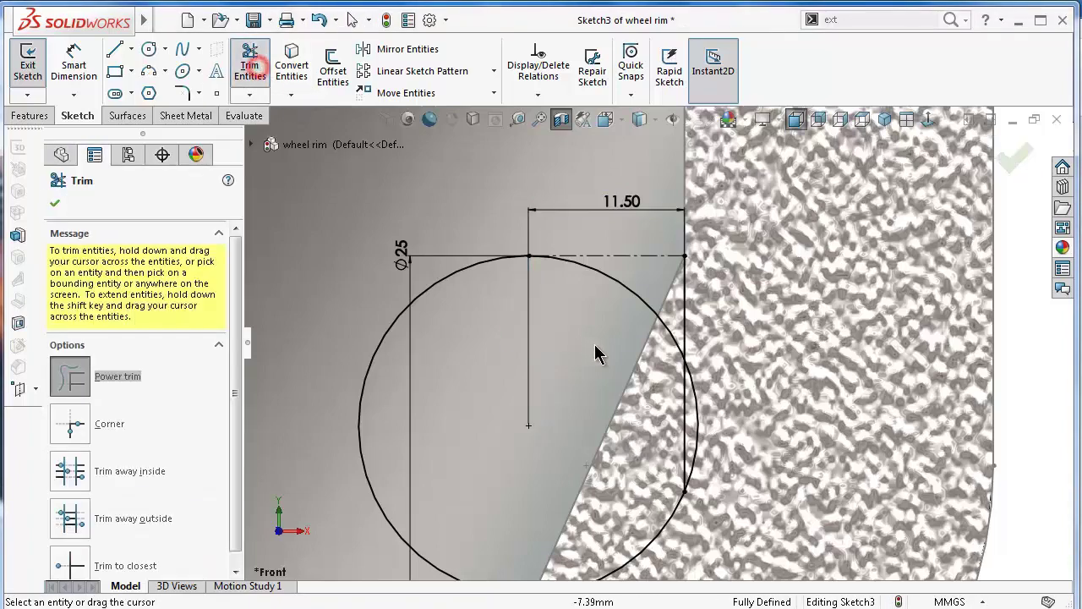
drag(681, 414, 687, 421)
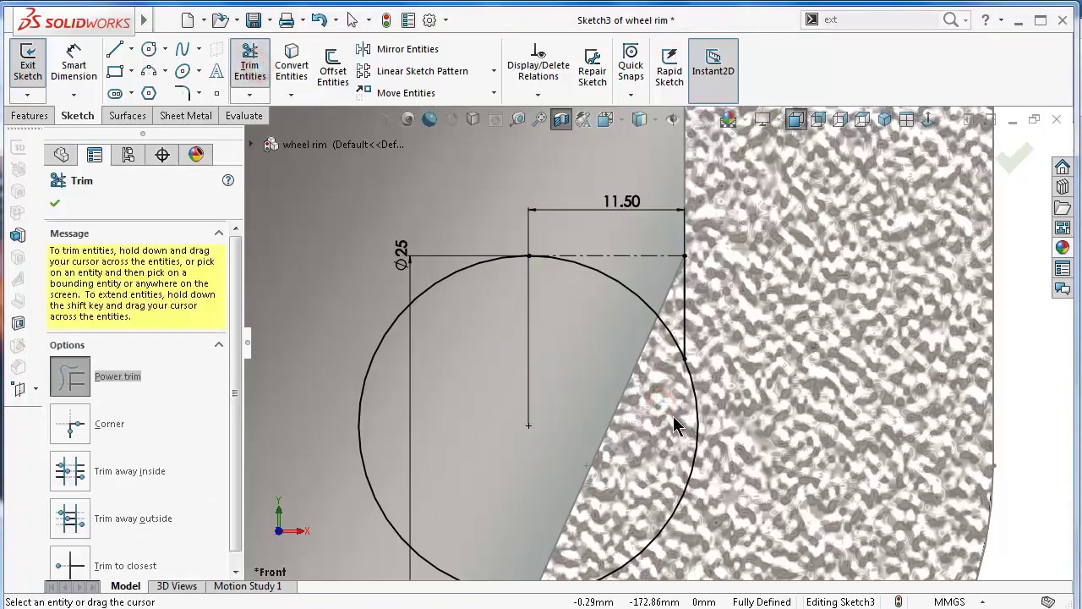
scroll(655, 385, down, 1)
scroll(662, 356, up, 1)
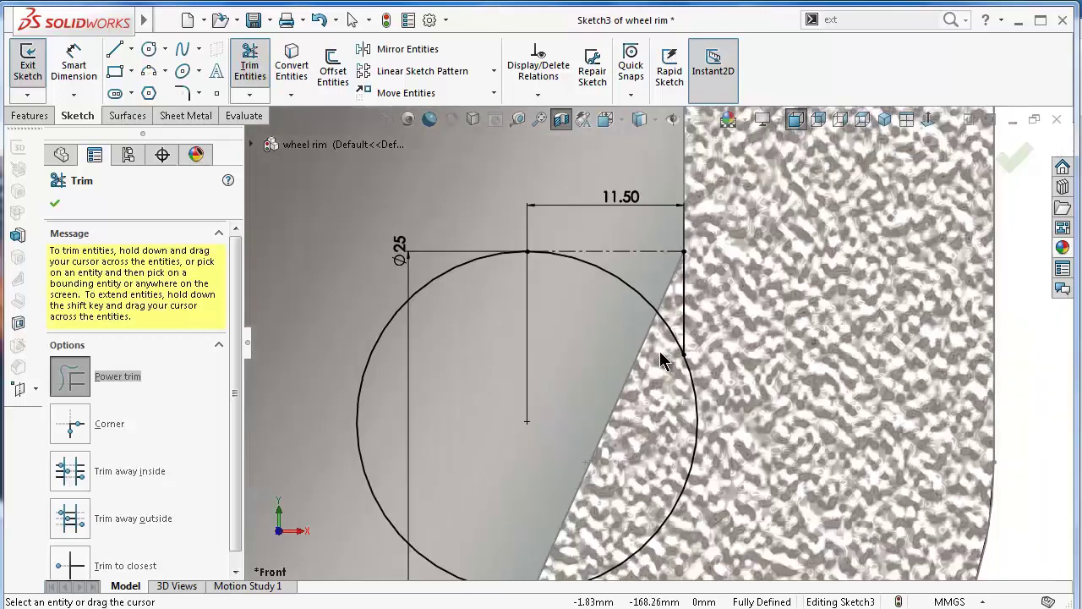
scroll(662, 360, up, 2)
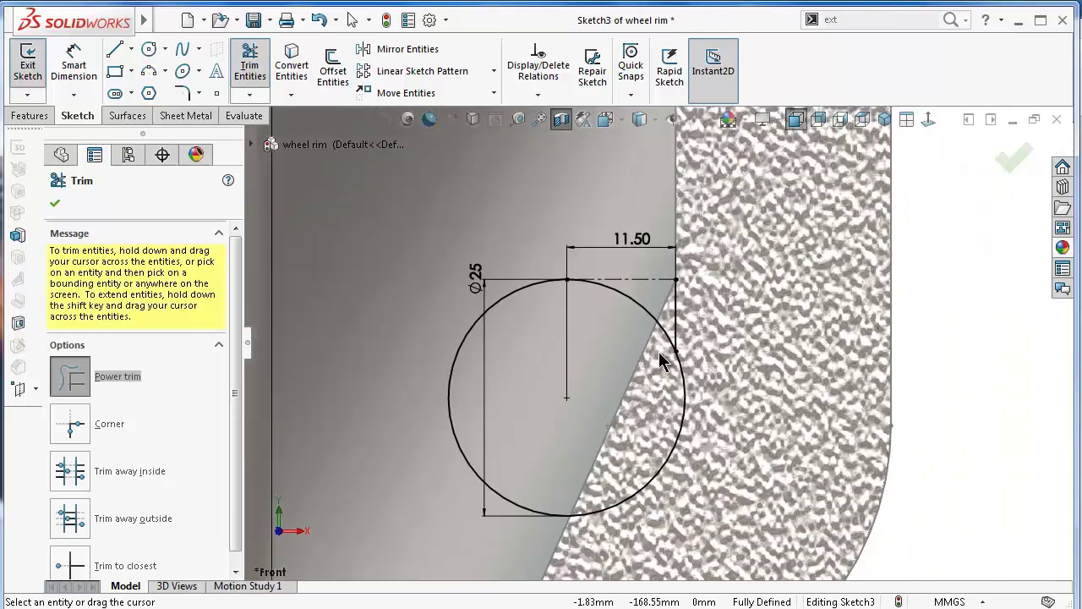
scroll(662, 353, up, 2)
scroll(668, 357, up, 3)
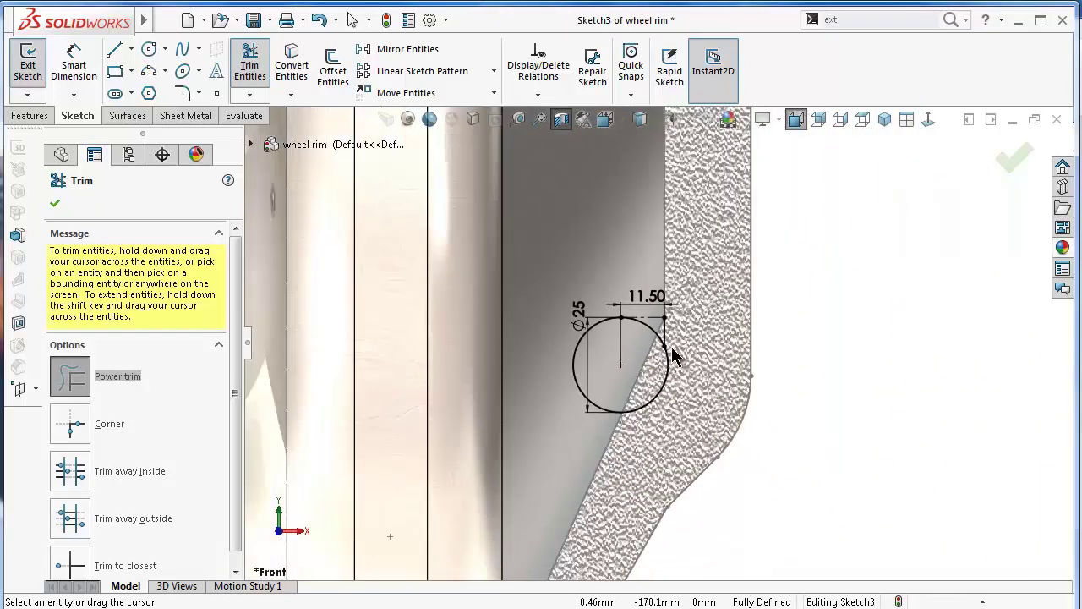
scroll(677, 351, up, 2)
scroll(685, 279, up, 2)
scroll(683, 208, down, 2)
scroll(681, 203, down, 3)
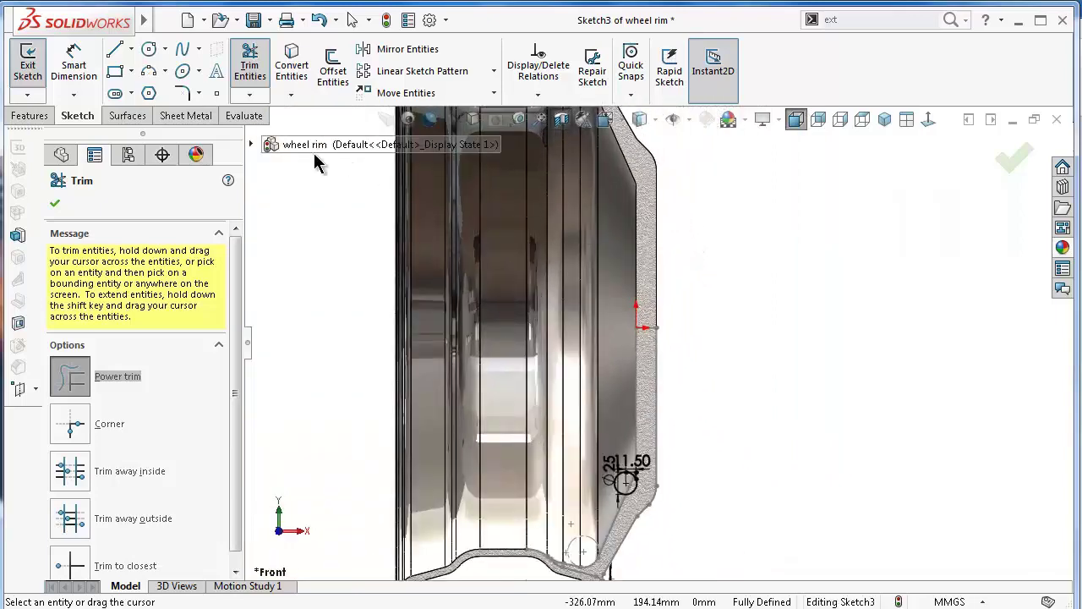
scroll(464, 181, down, 2)
Draw a horizontal centerline from the sketch origin out past the rim.
click(131, 48)
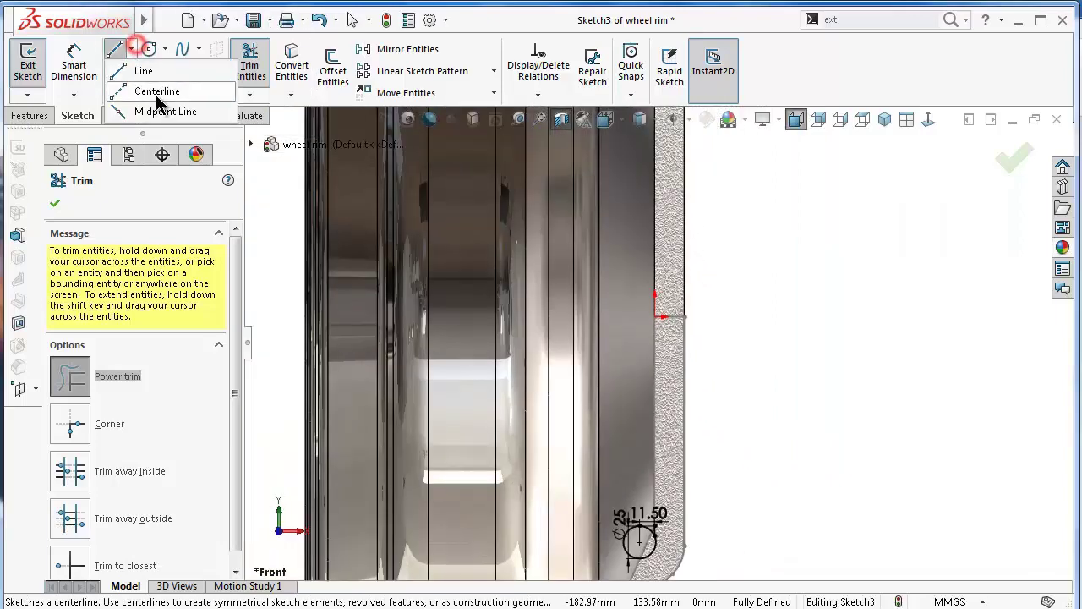
click(152, 88)
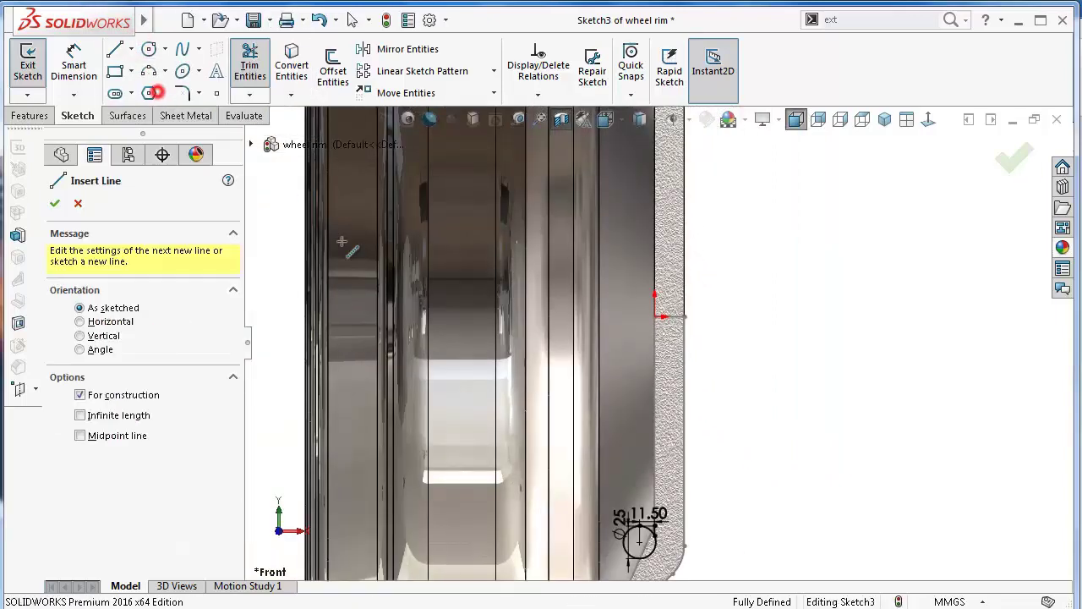
click(654, 317)
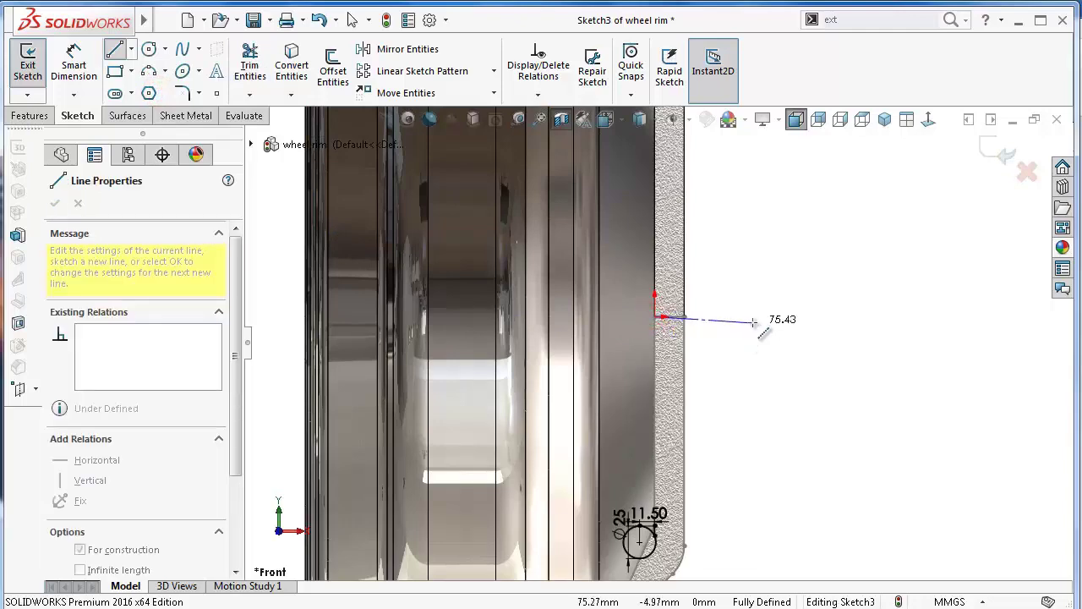
click(753, 317)
key(Escape)
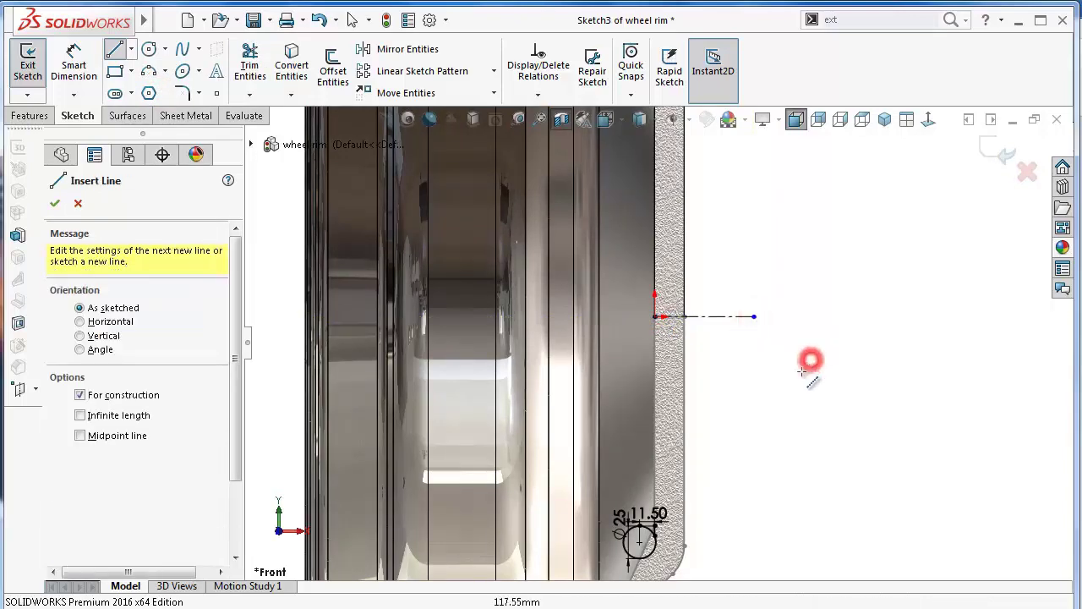
scroll(778, 362, down, 2)
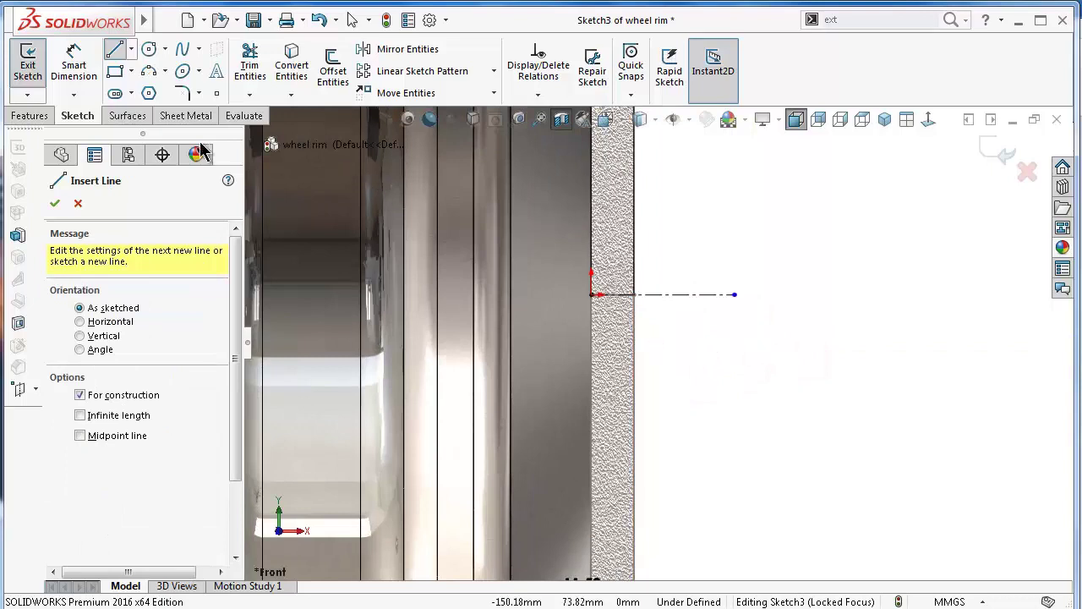
click(31, 116)
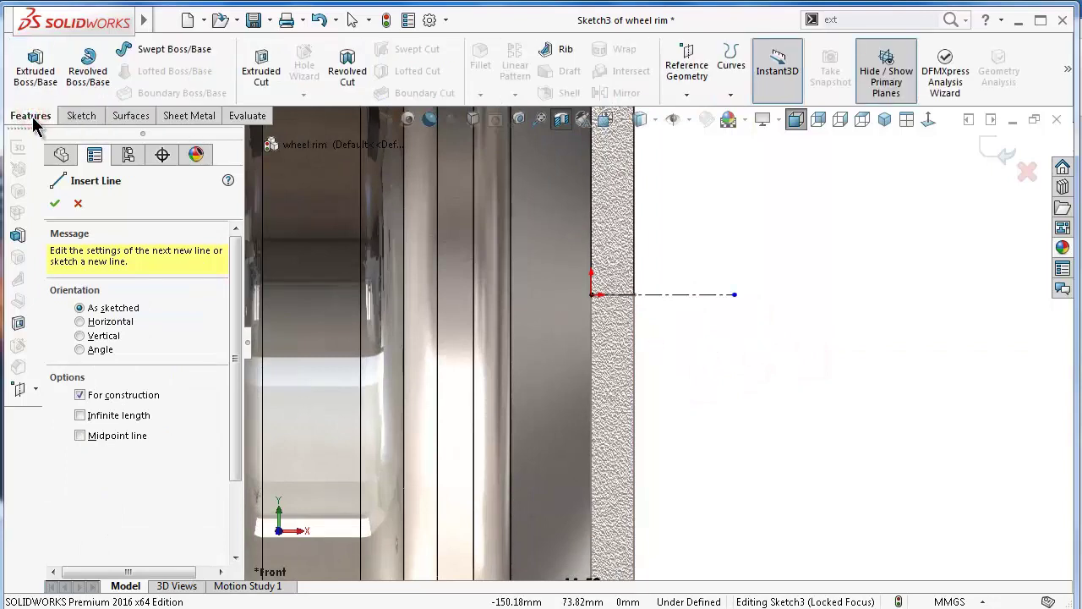
Abandon the first revolved-cut attempt and turn the circle's top line from construction into regular sketch geometry.
click(345, 74)
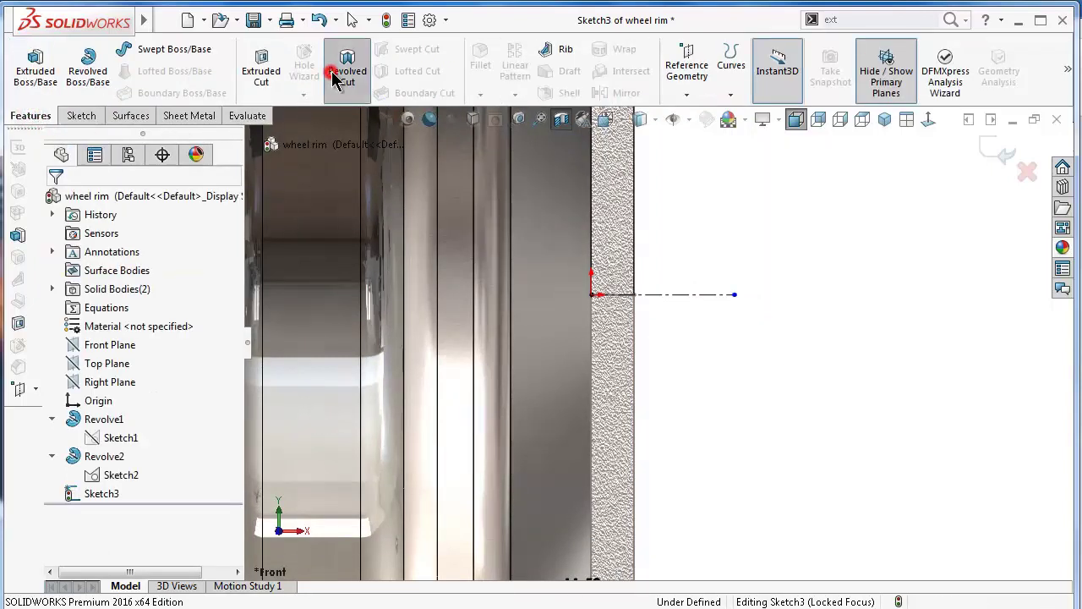
click(684, 295)
scroll(653, 420, down, 2)
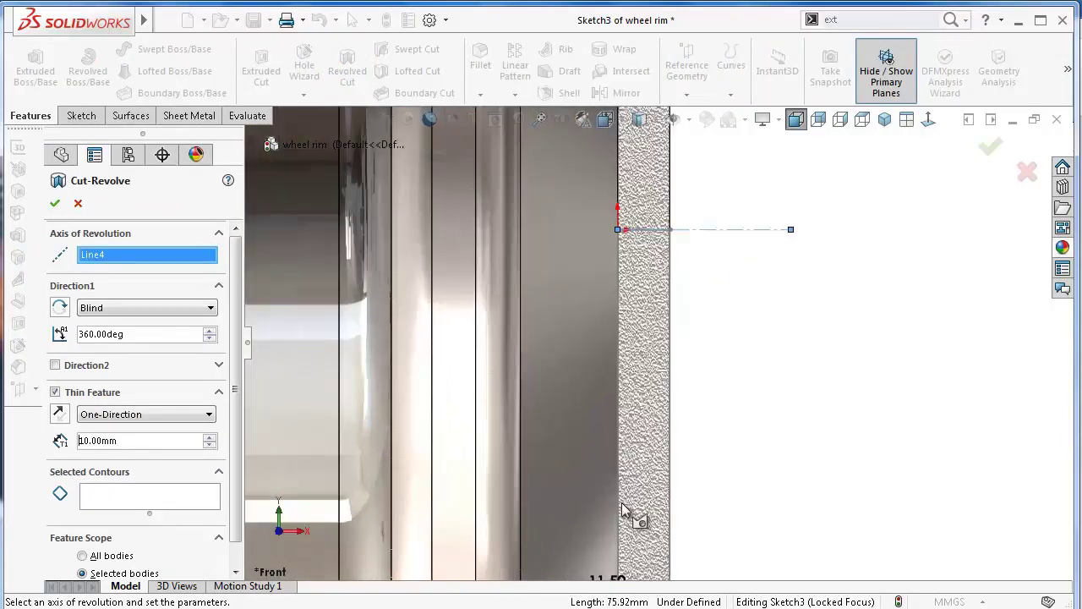
scroll(634, 512, down, 2)
scroll(626, 499, down, 1)
scroll(616, 485, down, 1)
scroll(618, 472, down, 1)
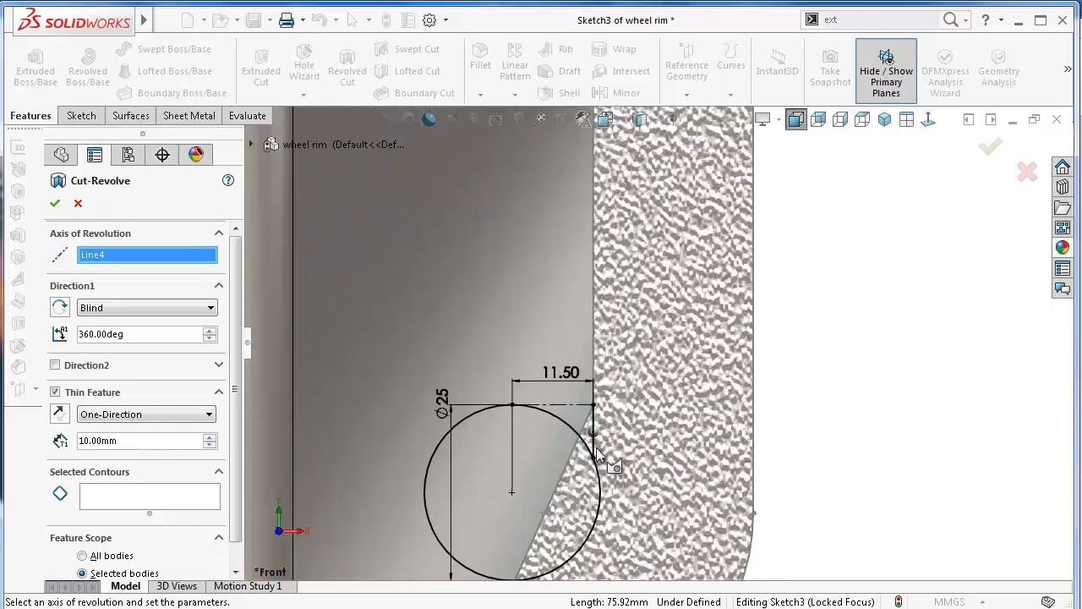
scroll(620, 459, down, 1)
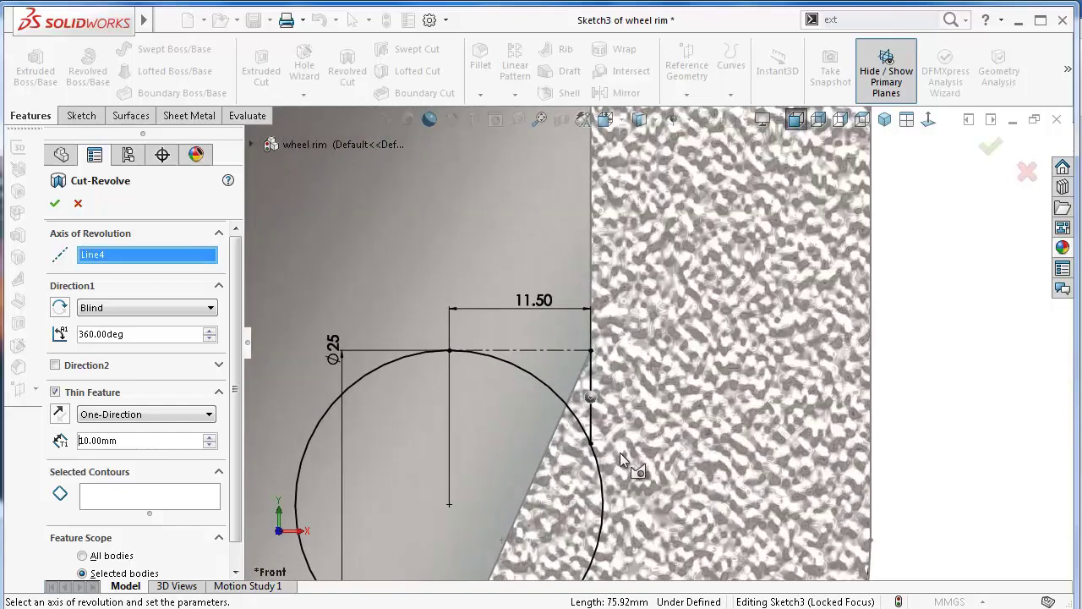
click(76, 205)
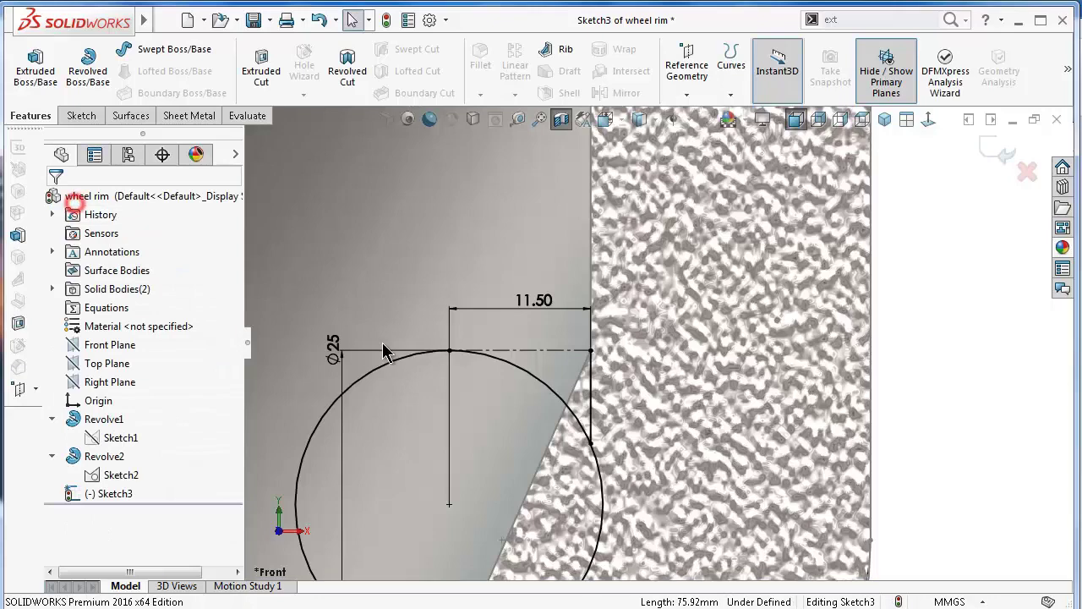
click(536, 352)
click(600, 301)
key(Escape)
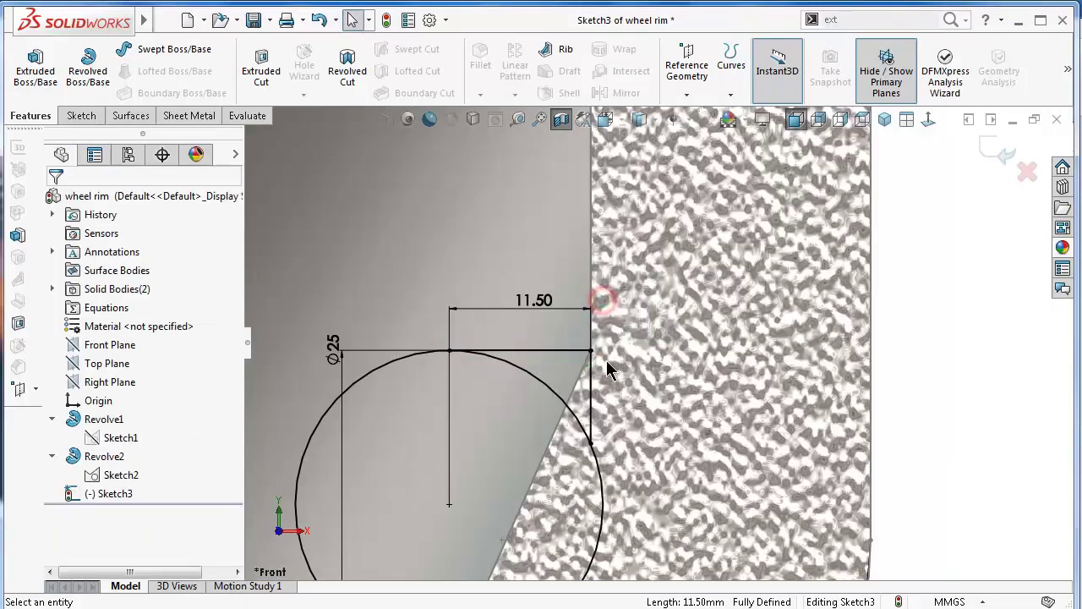
scroll(608, 367, up, 2)
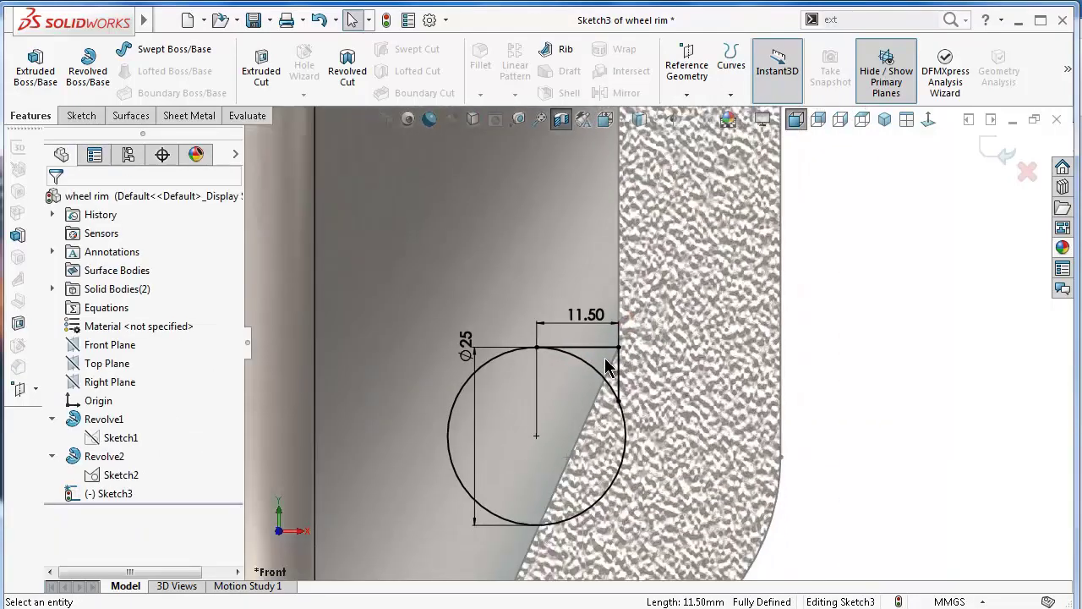
Revolve-cut both Ø25 circle regions 360° around Line4 as a solid cut, with Thin Feature off.
click(347, 64)
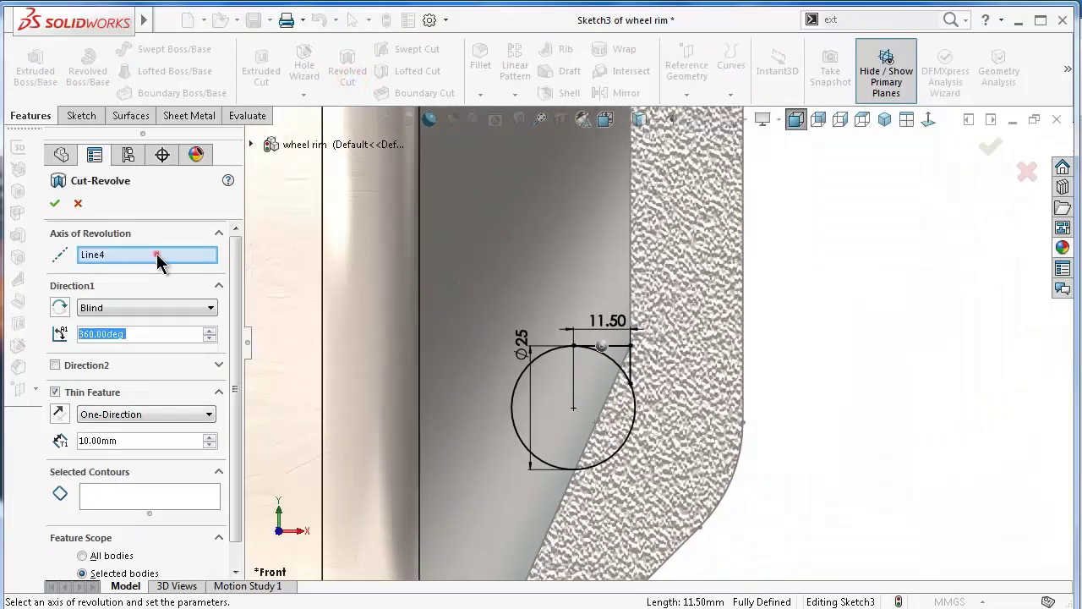
click(157, 256)
scroll(418, 295, up, 1)
scroll(656, 236, up, 1)
scroll(678, 225, up, 1)
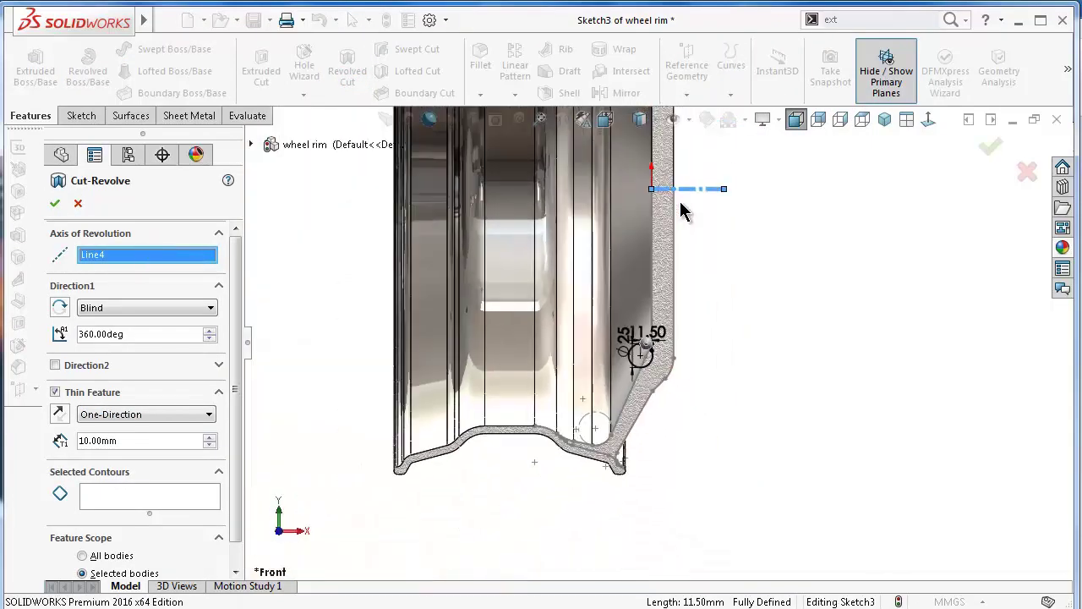
click(155, 499)
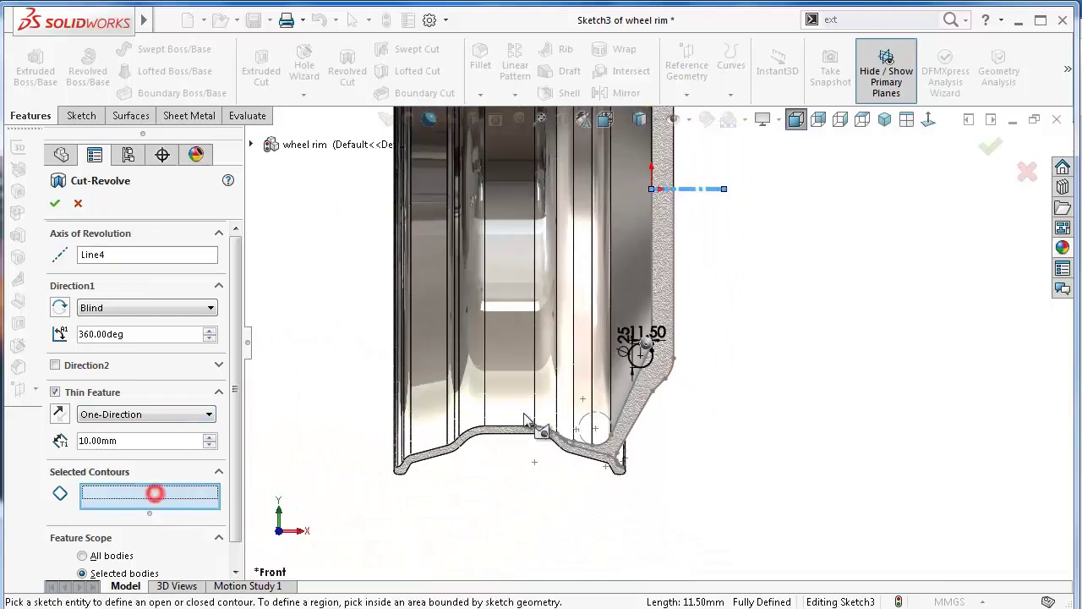
scroll(693, 338, down, 1)
scroll(702, 342, down, 2)
scroll(706, 347, down, 2)
scroll(676, 343, down, 2)
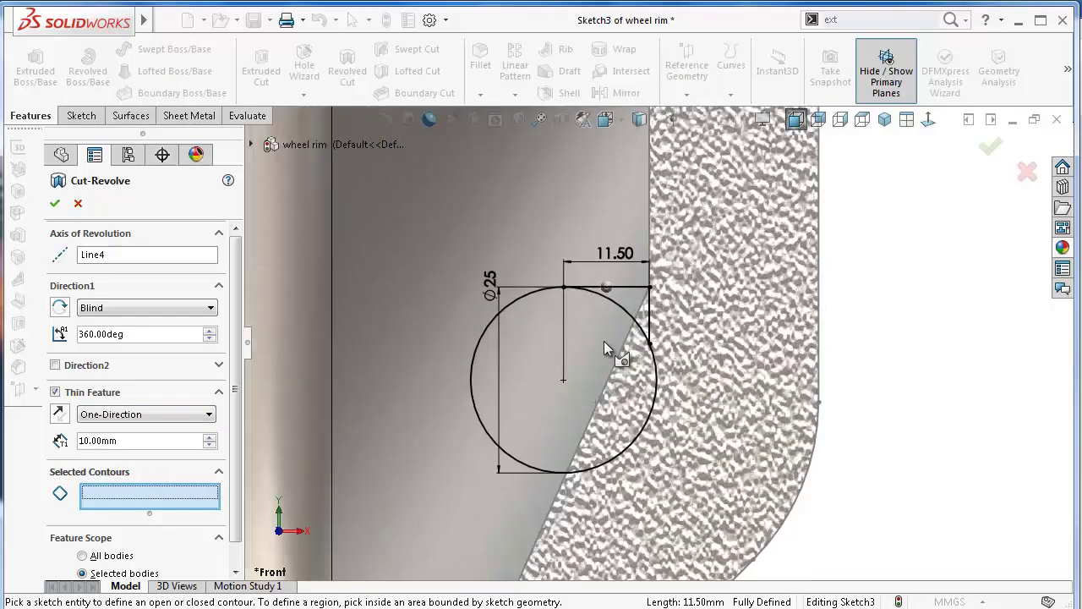
click(632, 300)
click(631, 299)
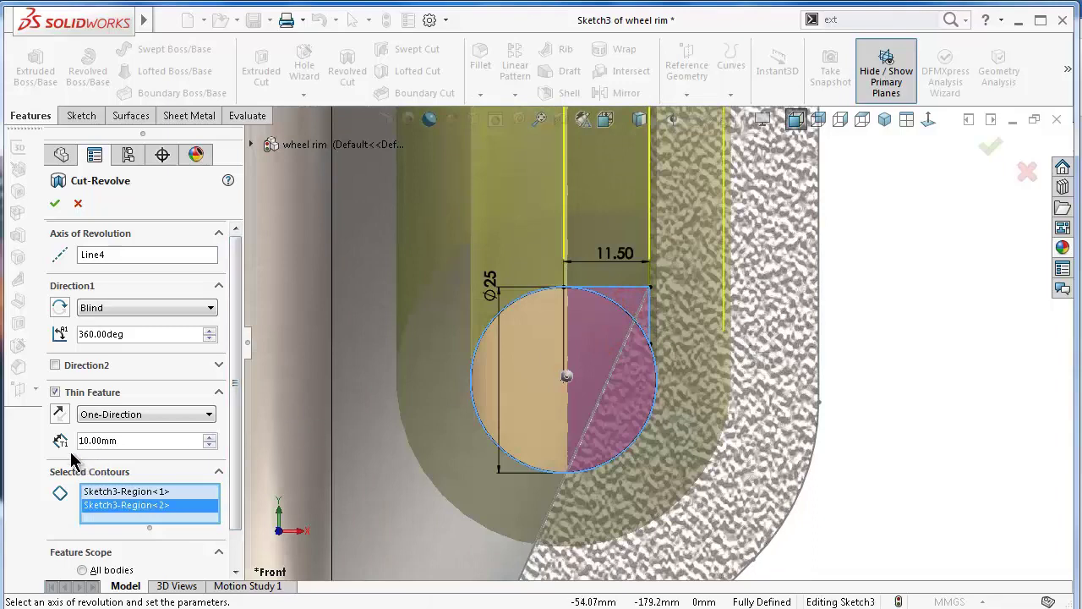
click(54, 392)
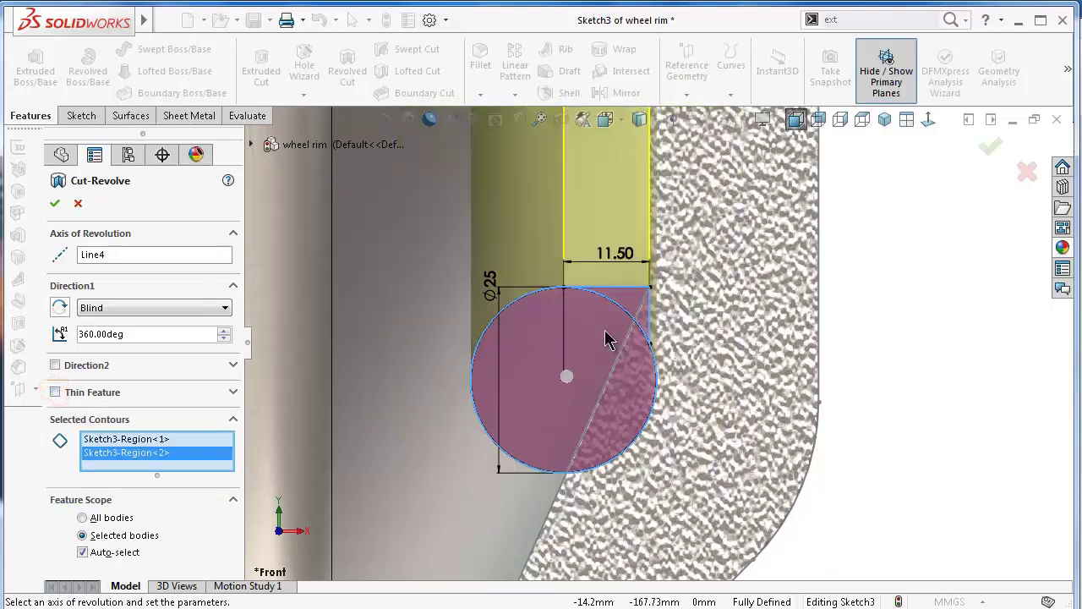
click(990, 148)
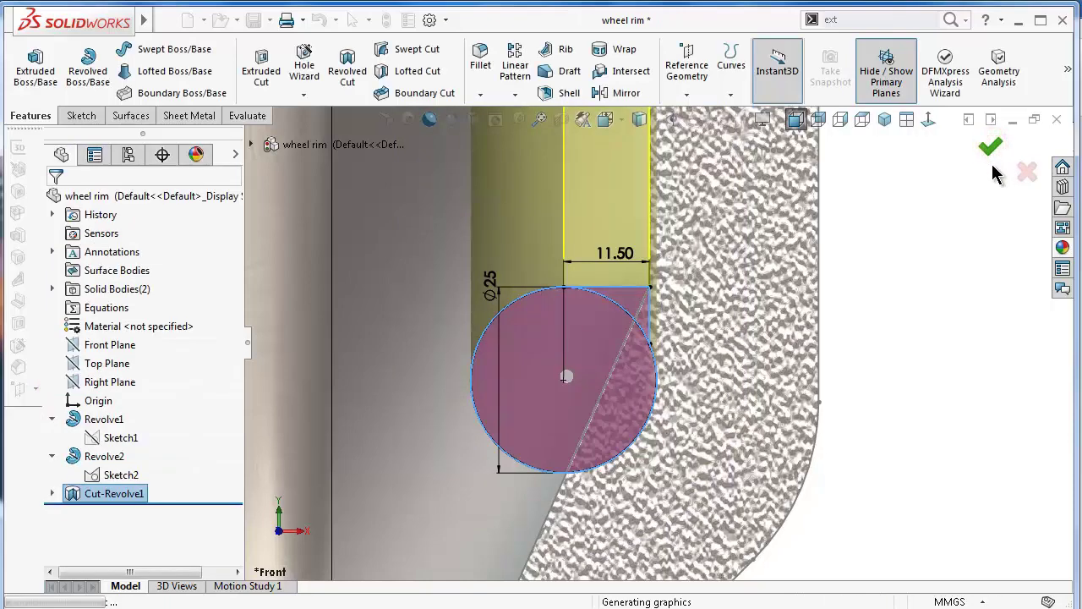
Orbit the rim to an oblique view and save the part.
scroll(943, 339, up, 1)
scroll(831, 314, up, 1)
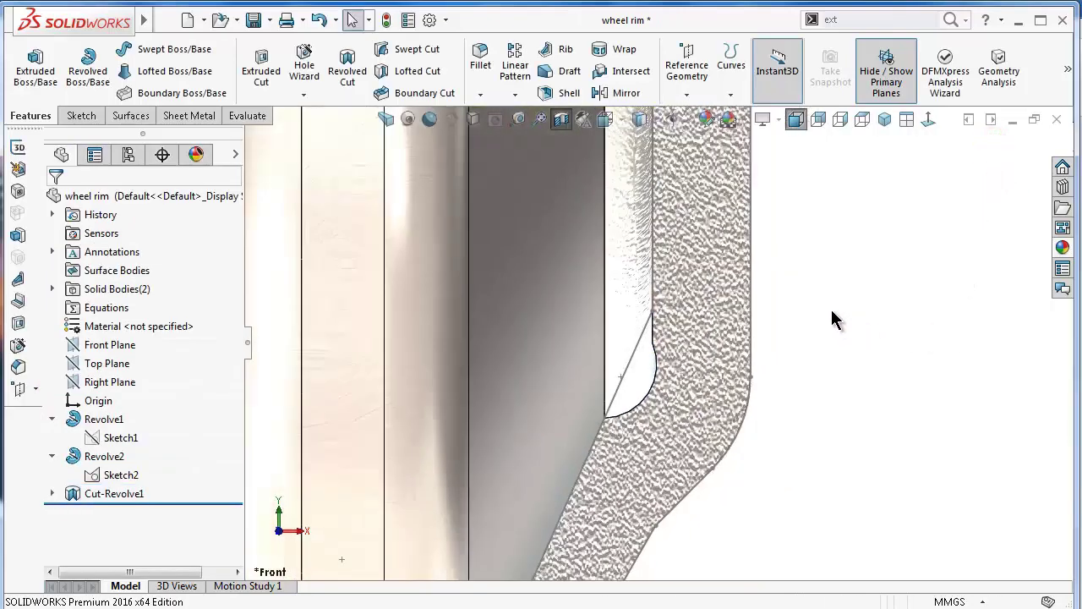
scroll(737, 287, up, 1)
middle_drag(737, 287, 760, 296)
scroll(777, 280, up, 3)
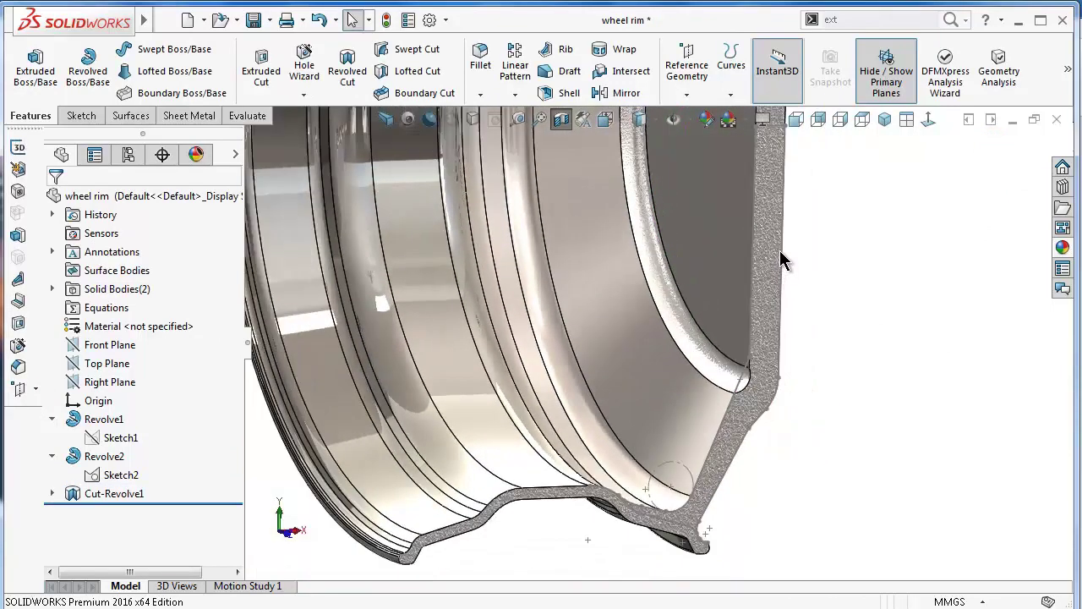
key(ctrl+s)
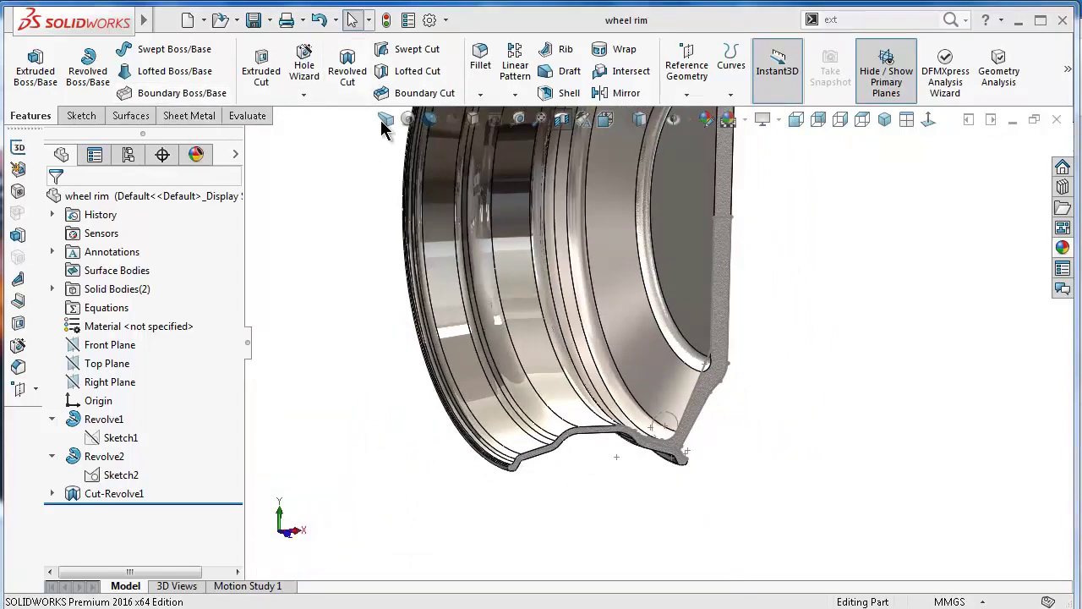
Round the groove edge with a 25 mm radius fillet.
click(480, 65)
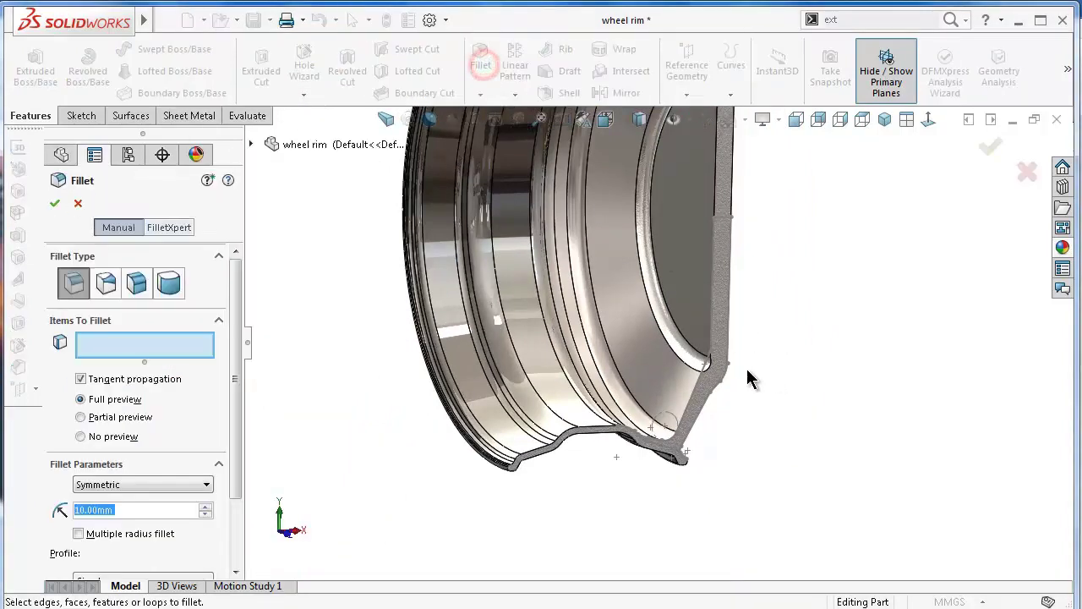
scroll(749, 375, down, 2)
scroll(633, 338, down, 2)
scroll(652, 386, down, 2)
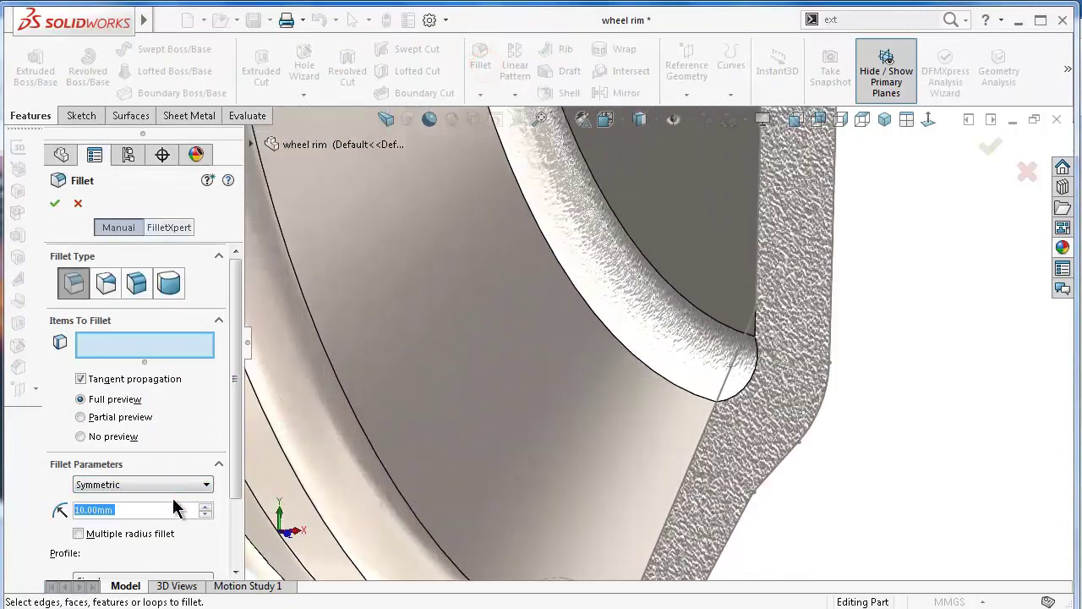
click(658, 385)
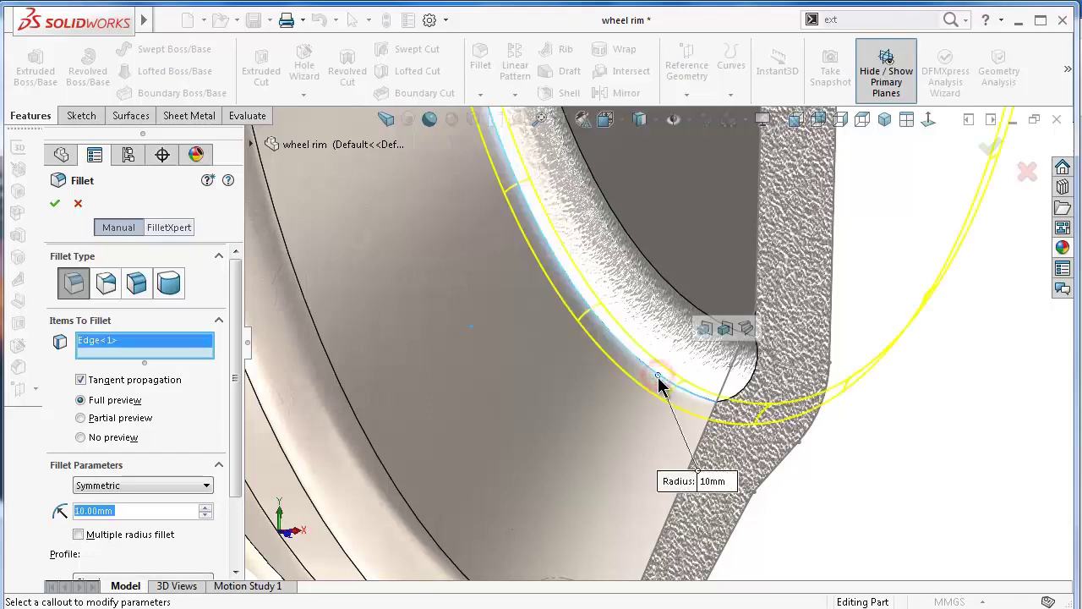
text(25)
key(Return)
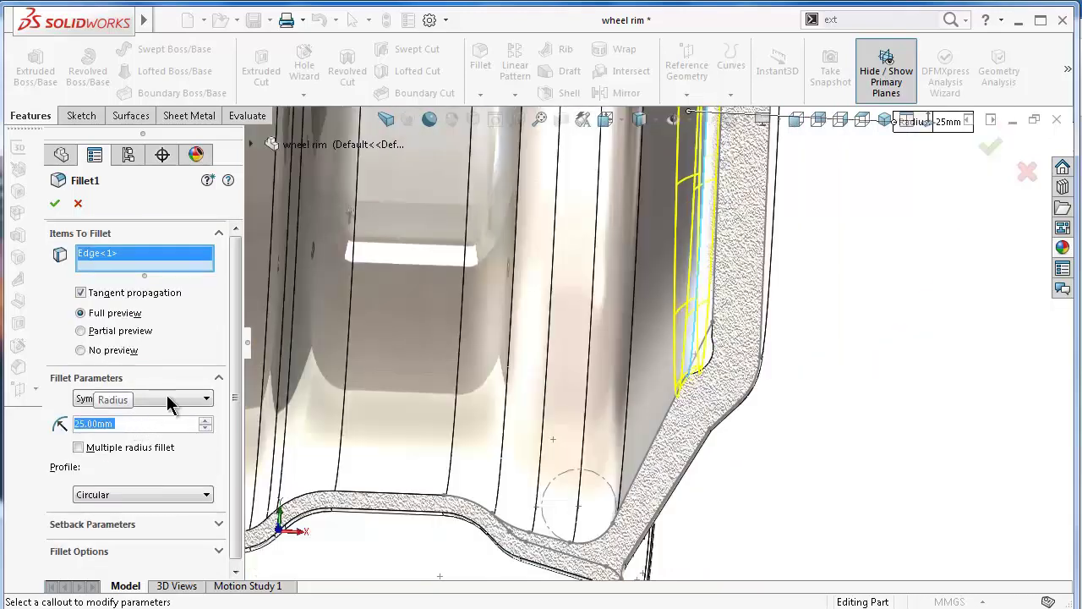
click(54, 203)
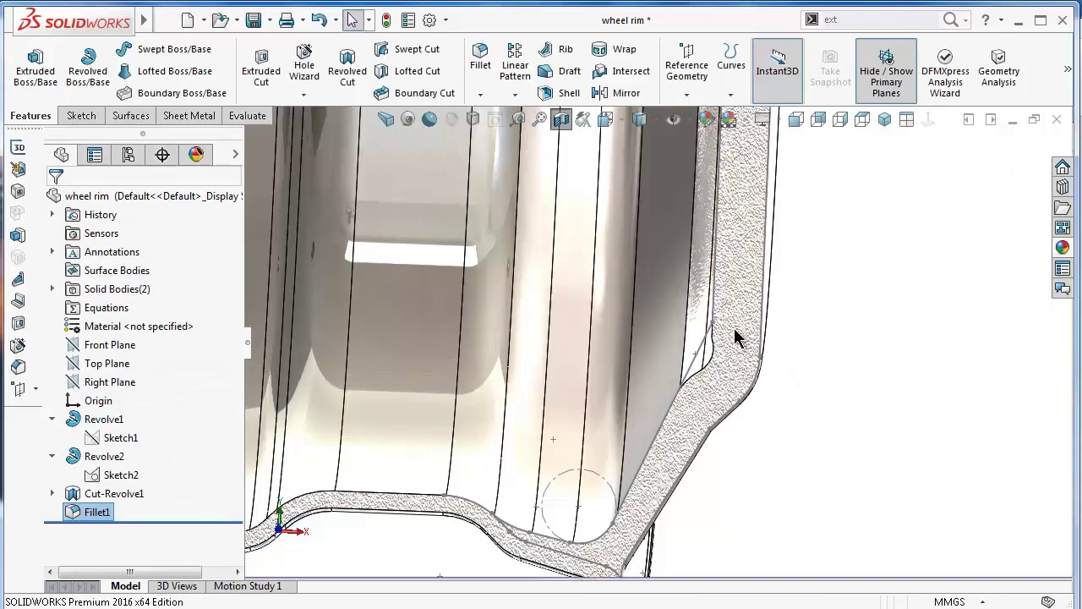
scroll(735, 337, down, 3)
scroll(735, 335, down, 3)
scroll(737, 331, down, 3)
scroll(738, 327, down, 3)
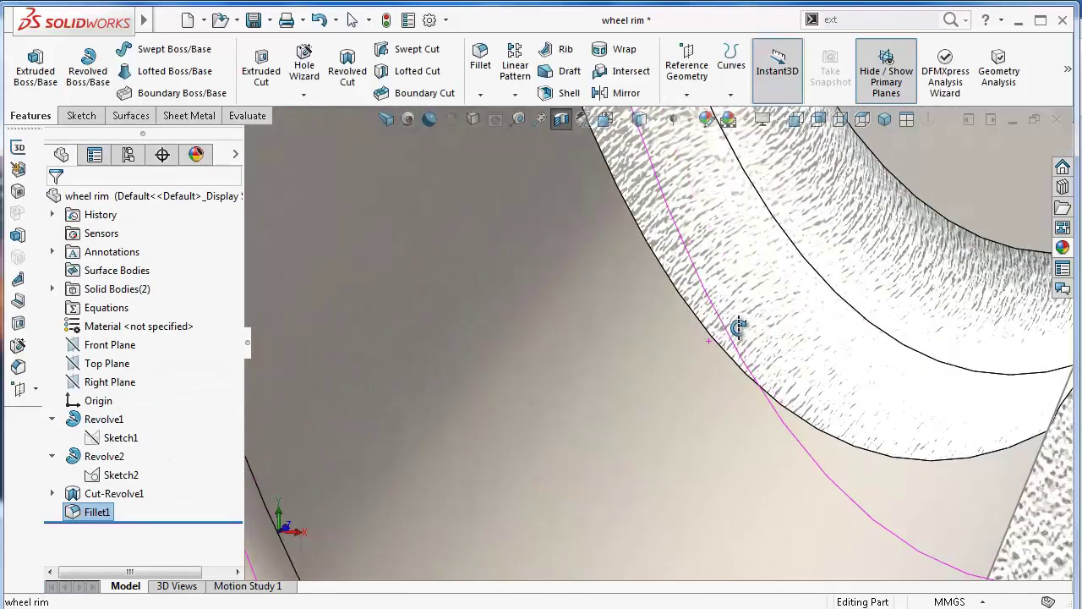
mouse_move(738, 327)
middle_down()
mouse_move(857, 273)
mouse_move(865, 242)
middle_up()
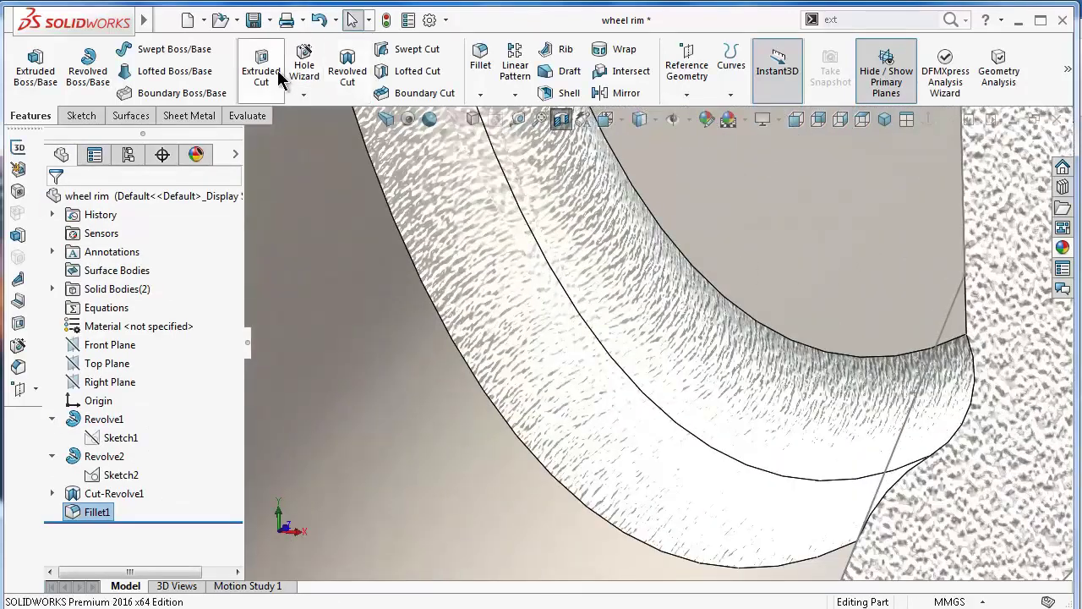
click(480, 58)
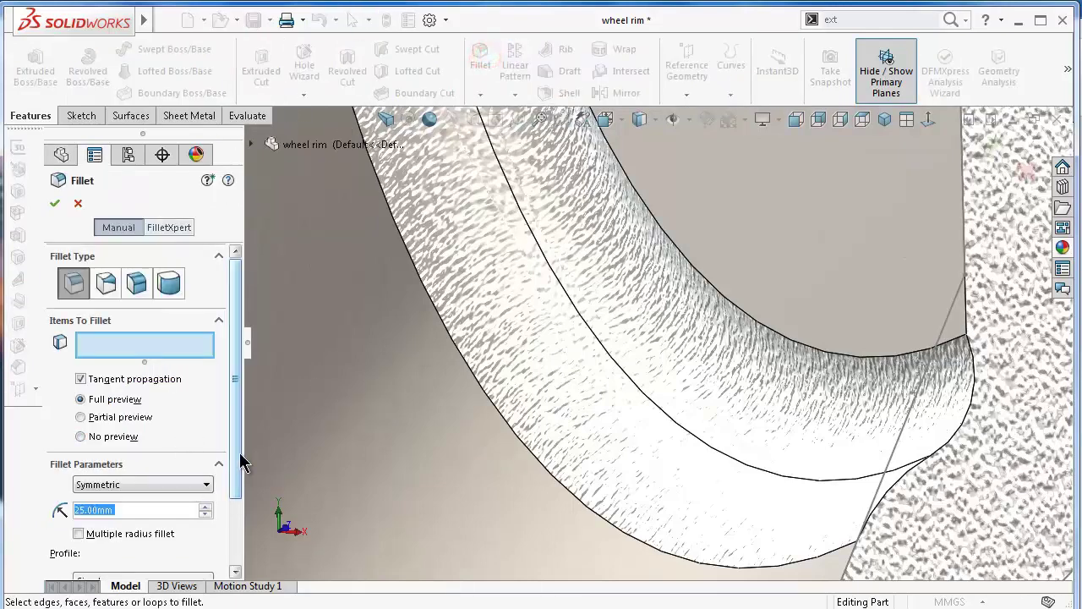
text(2.5)
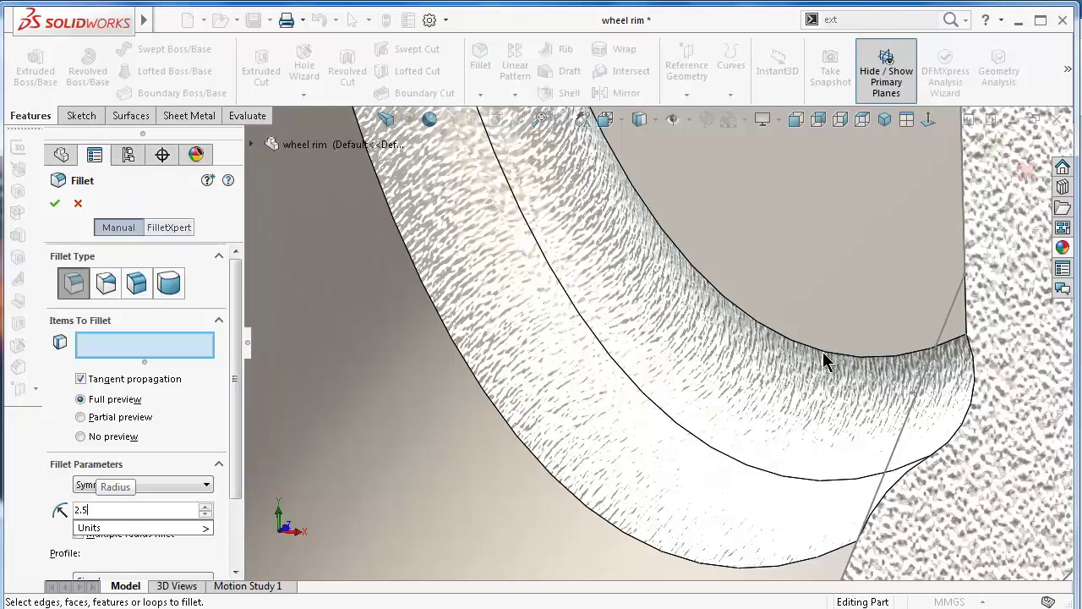
click(829, 353)
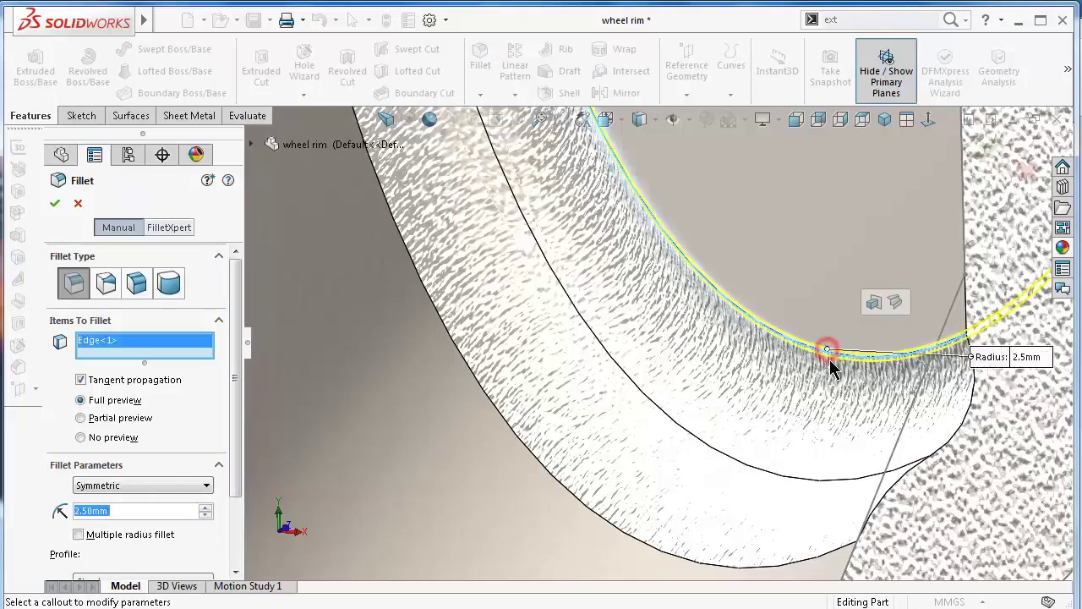
click(54, 204)
scroll(943, 401, down, 2)
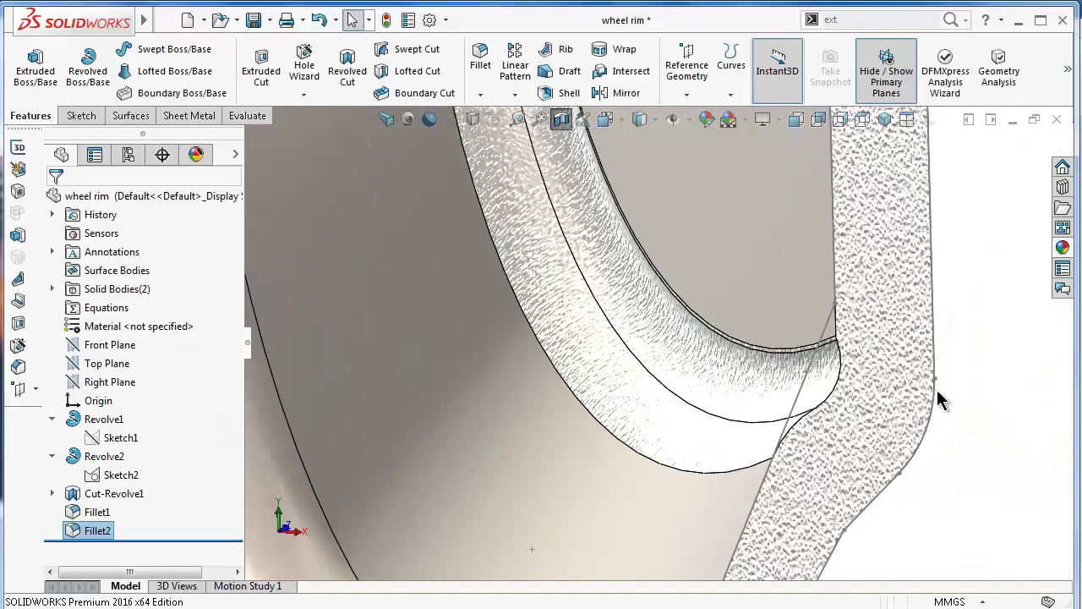
scroll(943, 401, up, 2)
scroll(886, 362, up, 2)
scroll(857, 328, up, 2)
scroll(824, 317, up, 1)
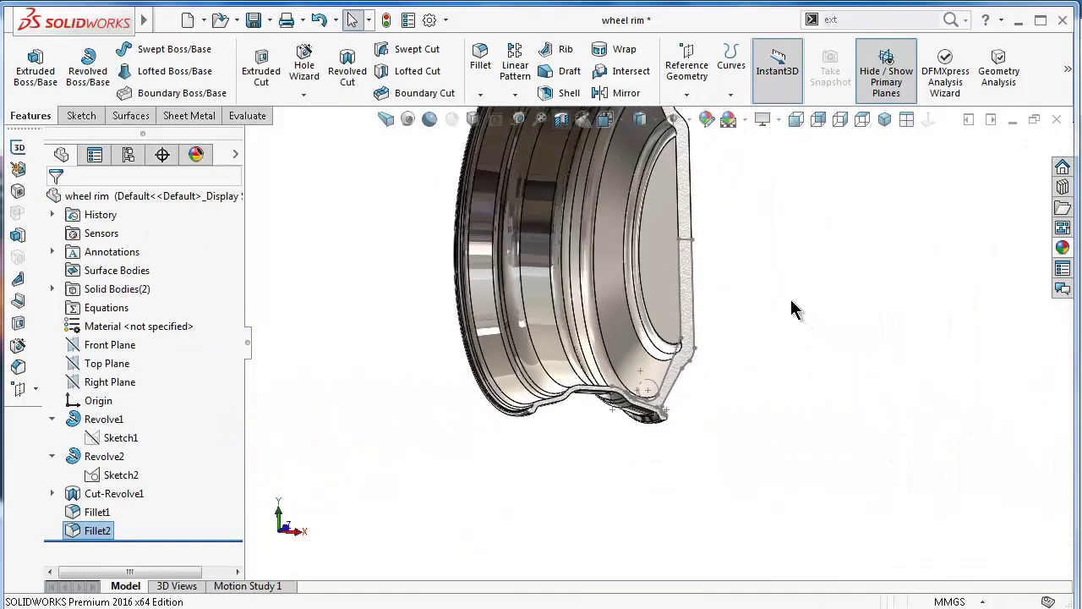
mouse_move(792, 309)
middle_down()
mouse_move(660, 327)
mouse_move(677, 324)
middle_up()
scroll(606, 177, down, 3)
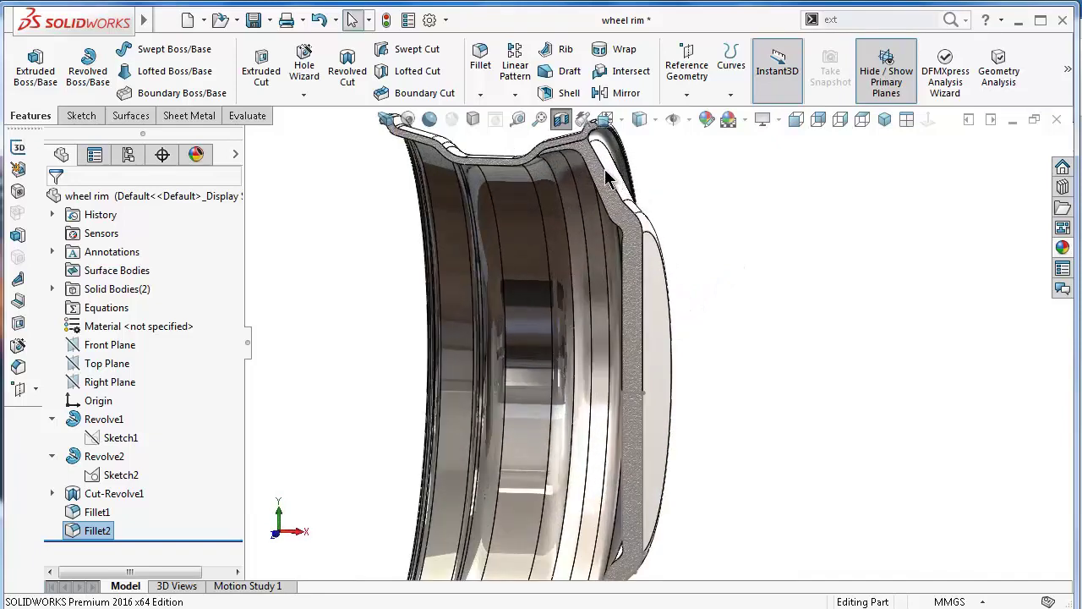
scroll(606, 177, down, 2)
scroll(607, 179, down, 2)
scroll(611, 182, down, 1)
scroll(616, 186, down, 1)
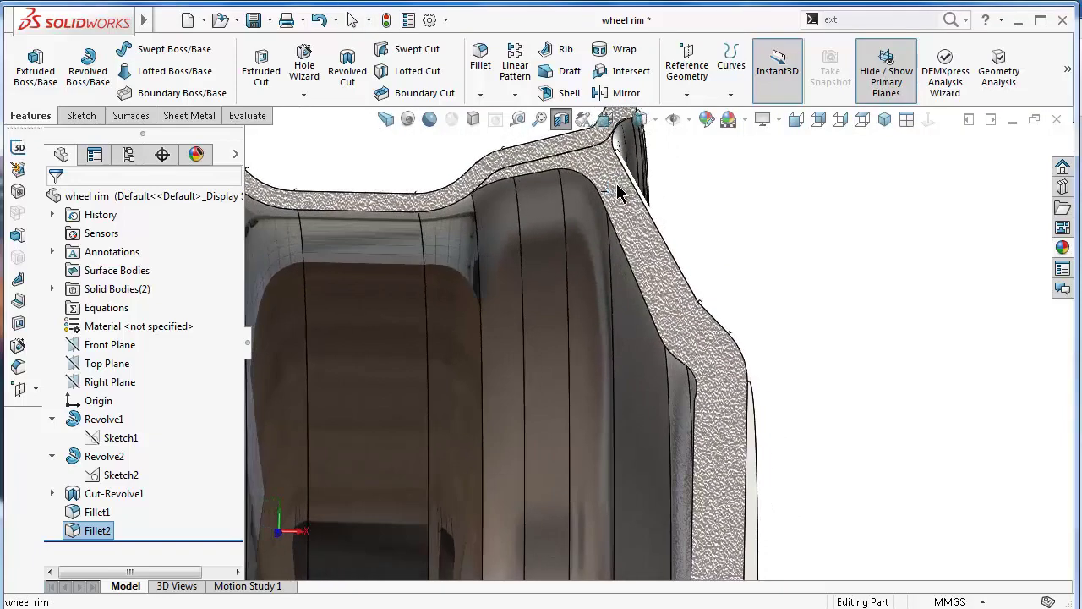
scroll(716, 211, up, 2)
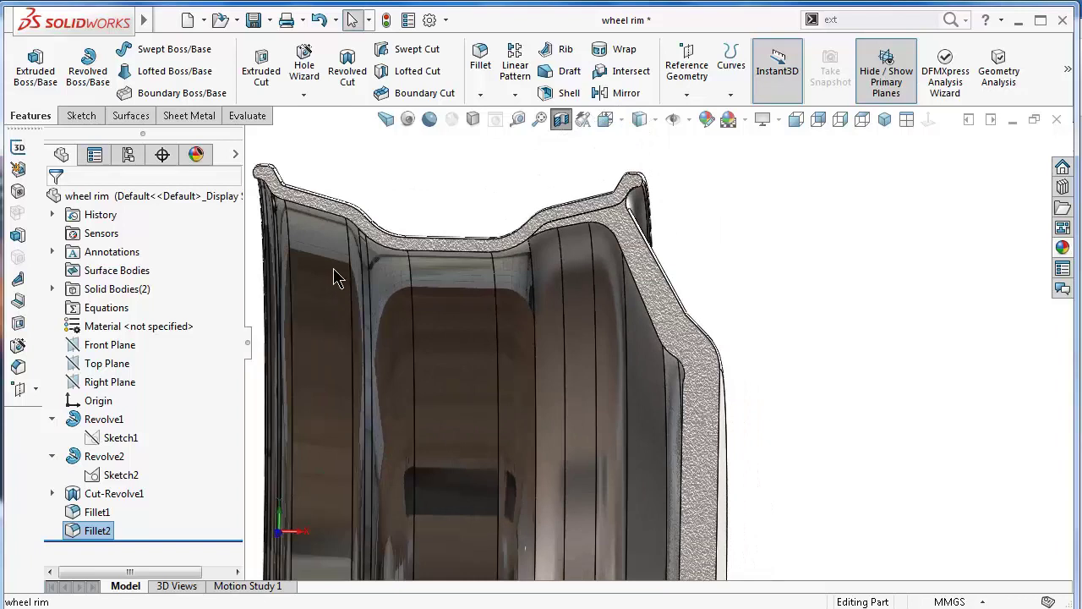
click(107, 493)
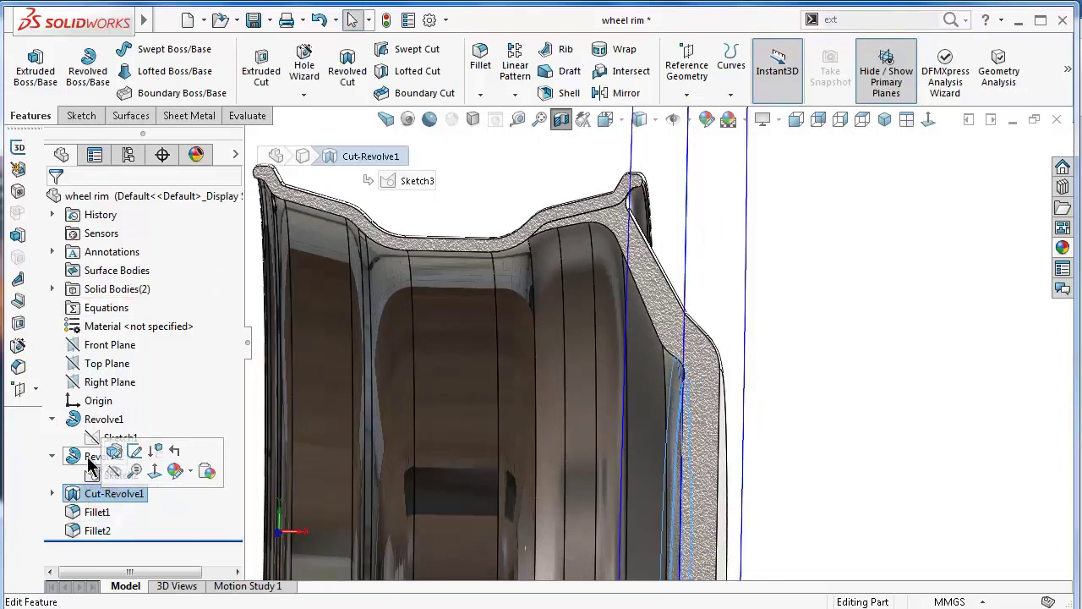
Edit Revolve2 with Merge result ticked, then zoom to check the rim section.
click(93, 457)
click(108, 420)
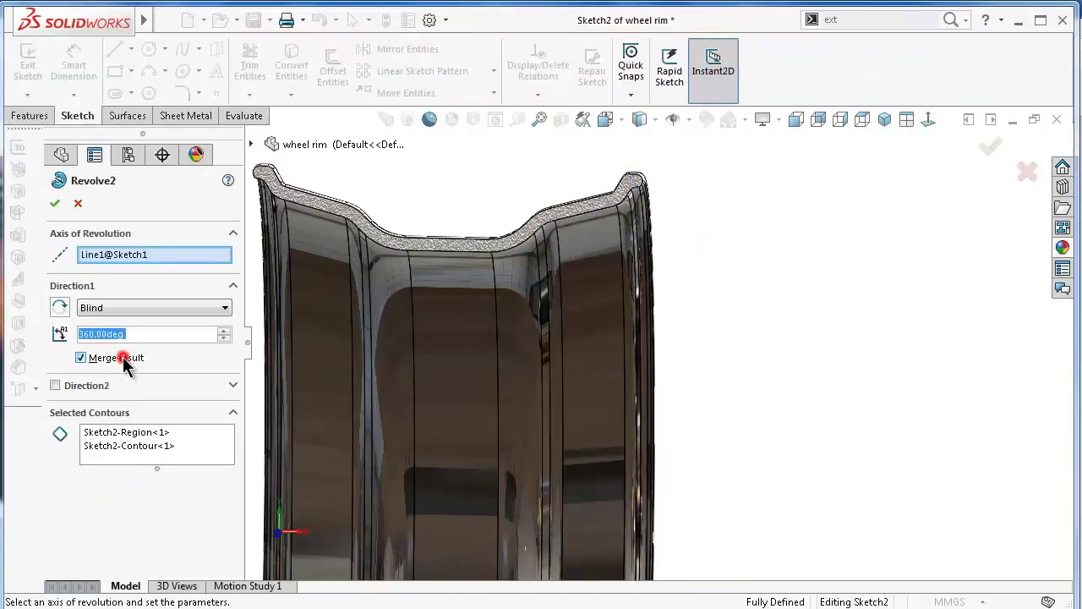
click(54, 204)
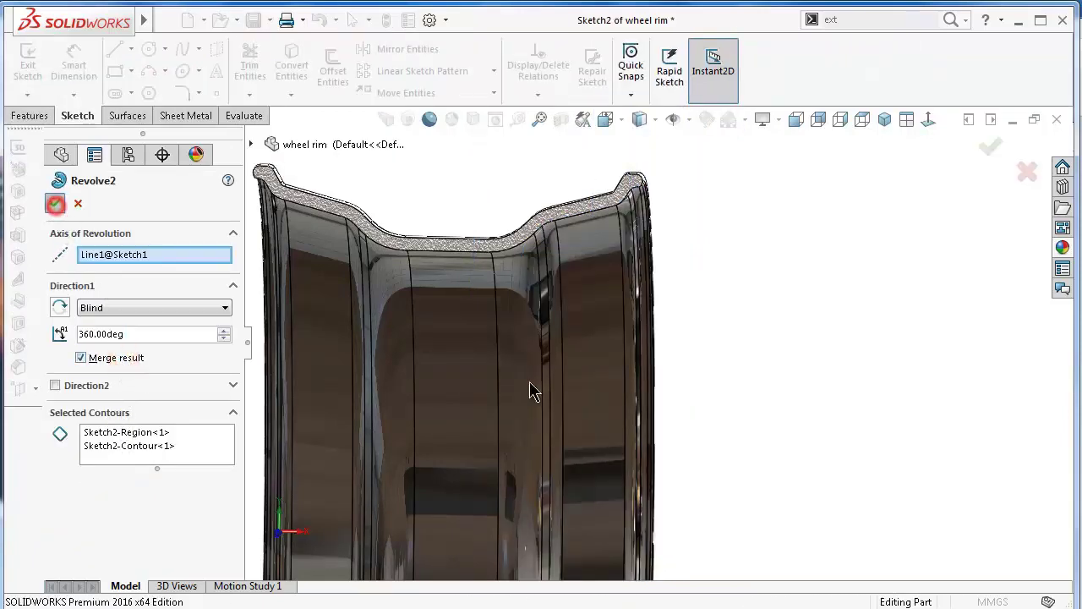
scroll(681, 212, down, 3)
scroll(634, 239, down, 3)
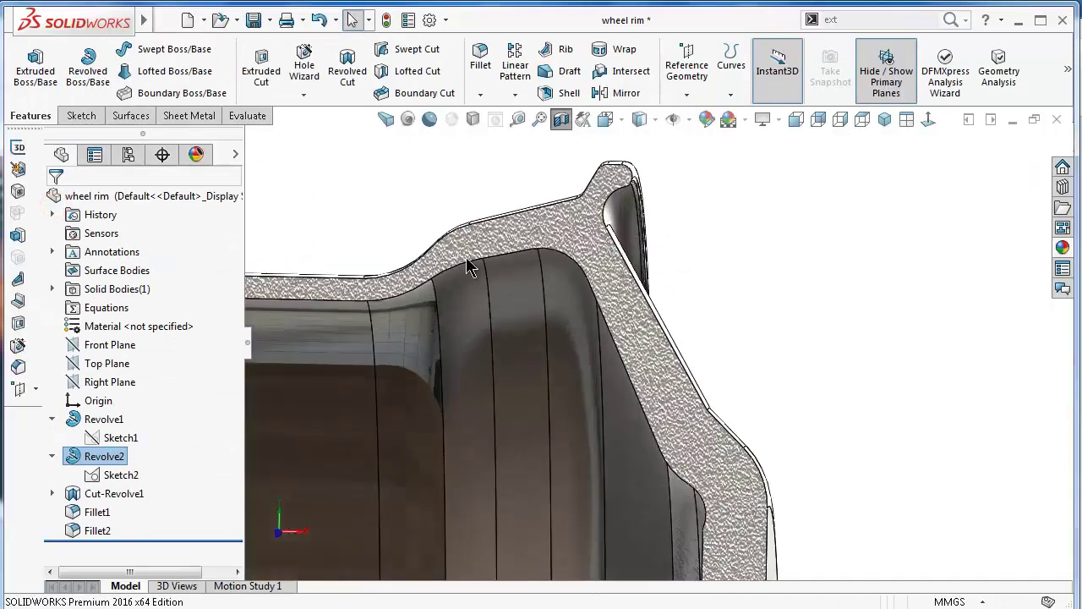
scroll(668, 414, up, 2)
scroll(715, 429, up, 2)
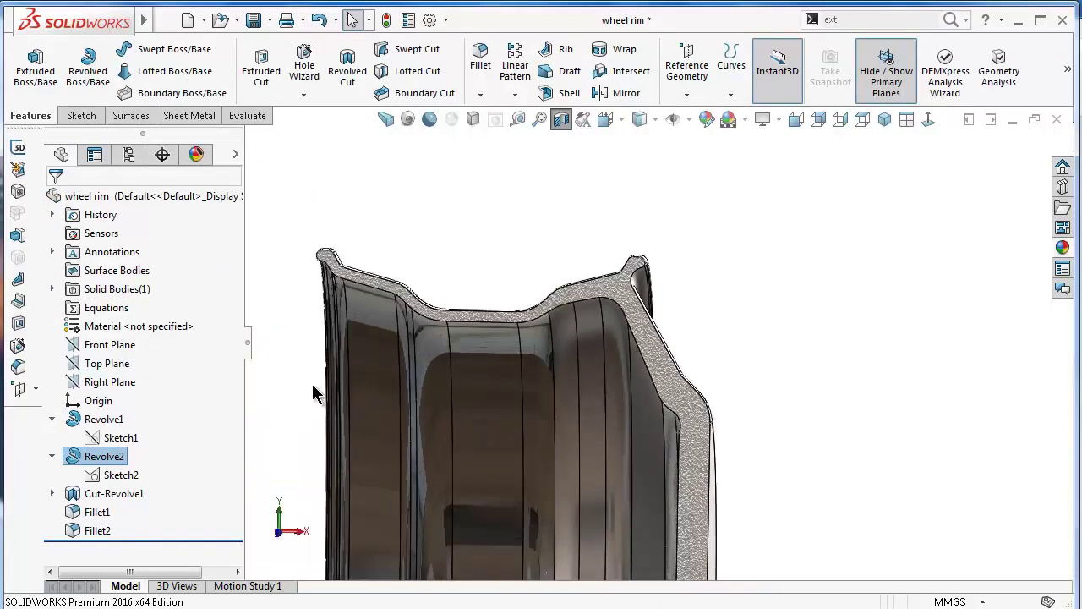
Check that Solid Bodies holds only the Fillet2 body, then orbit to view the cross-section.
click(52, 289)
click(110, 307)
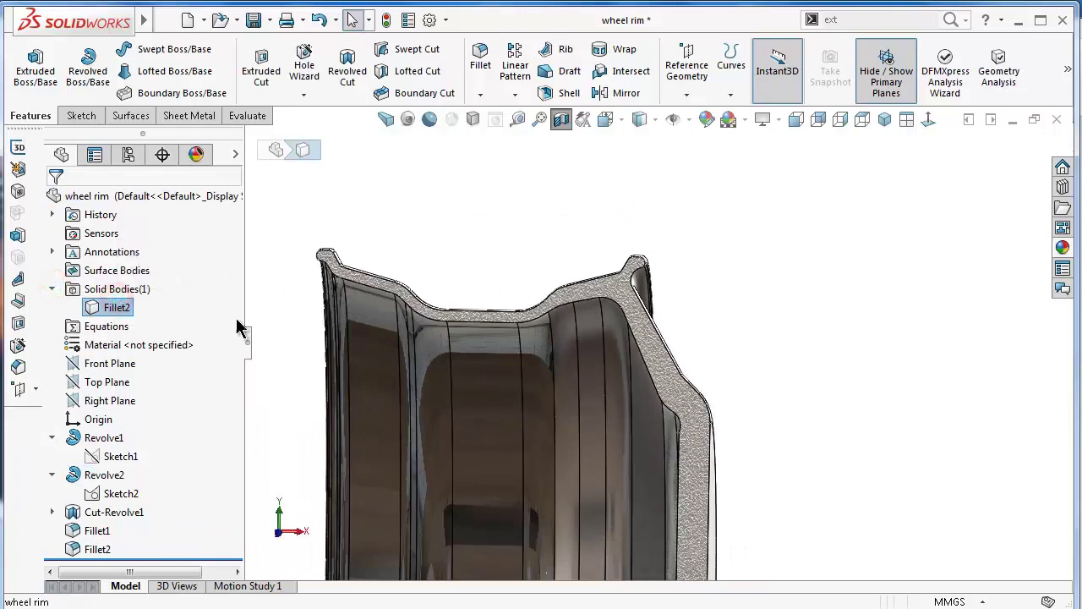
middle_drag(505, 224, 662, 506)
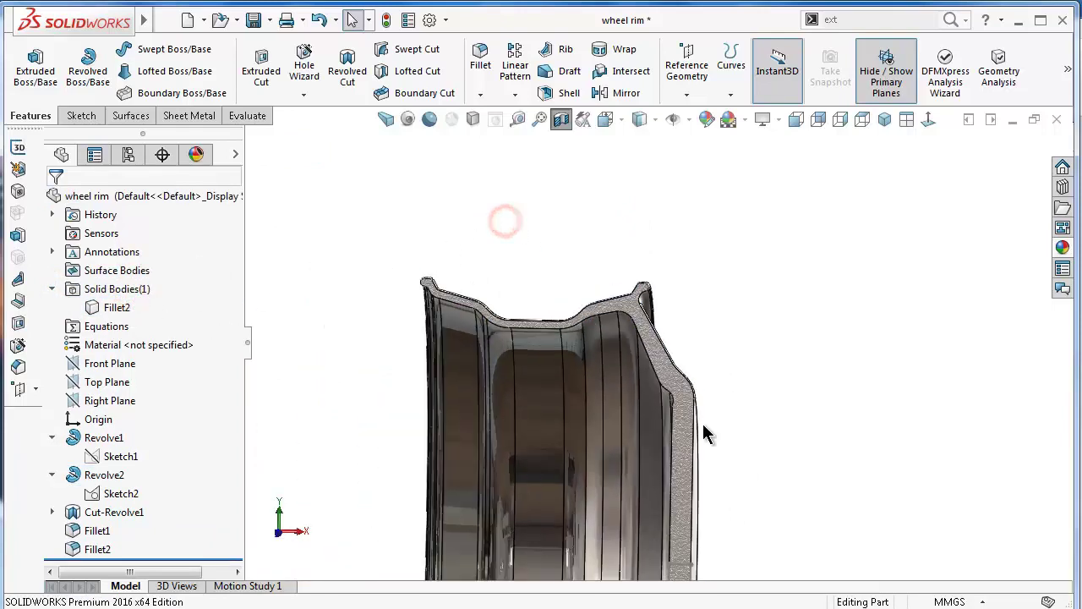
scroll(661, 506, down, 2)
scroll(658, 507, down, 2)
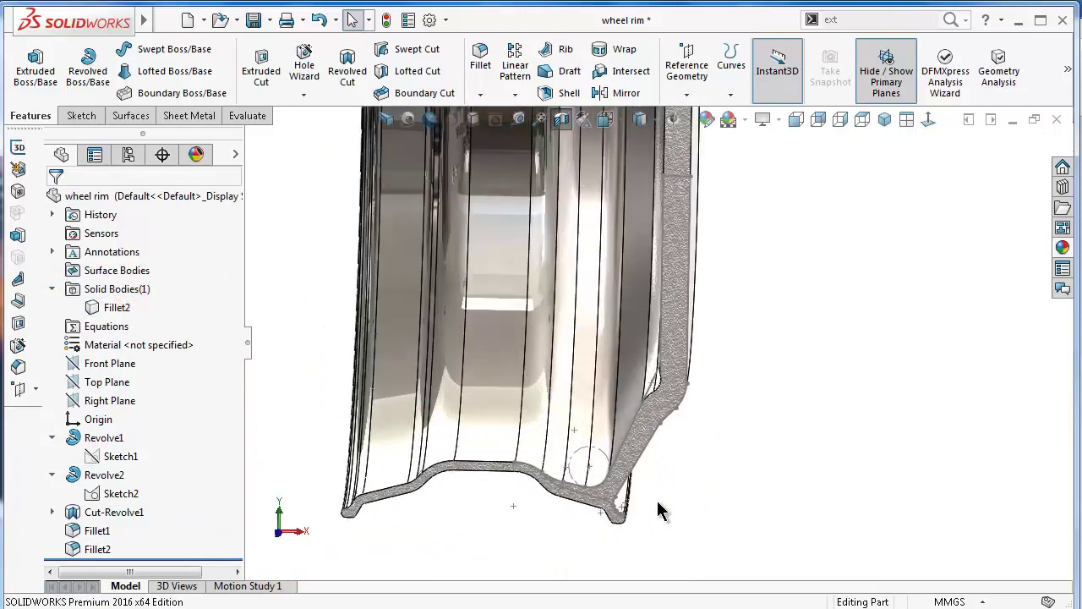
scroll(651, 494, down, 2)
mouse_move(644, 462)
middle_down()
mouse_move(640, 437)
mouse_move(648, 446)
middle_up()
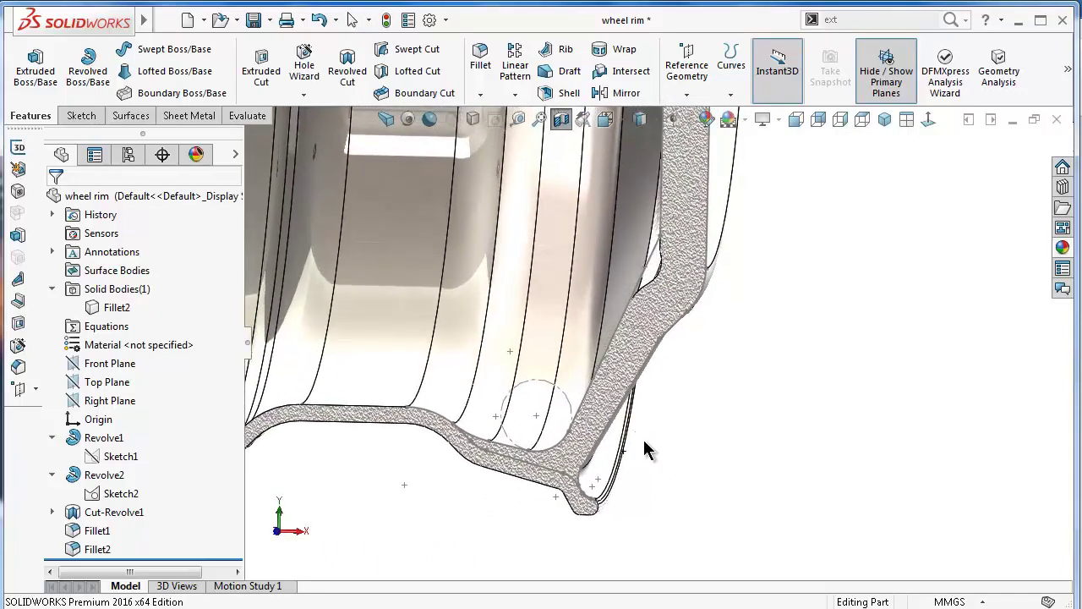
Hide the 35 mm circle sketch and view the rim's cut face Normal To.
click(549, 387)
click(615, 324)
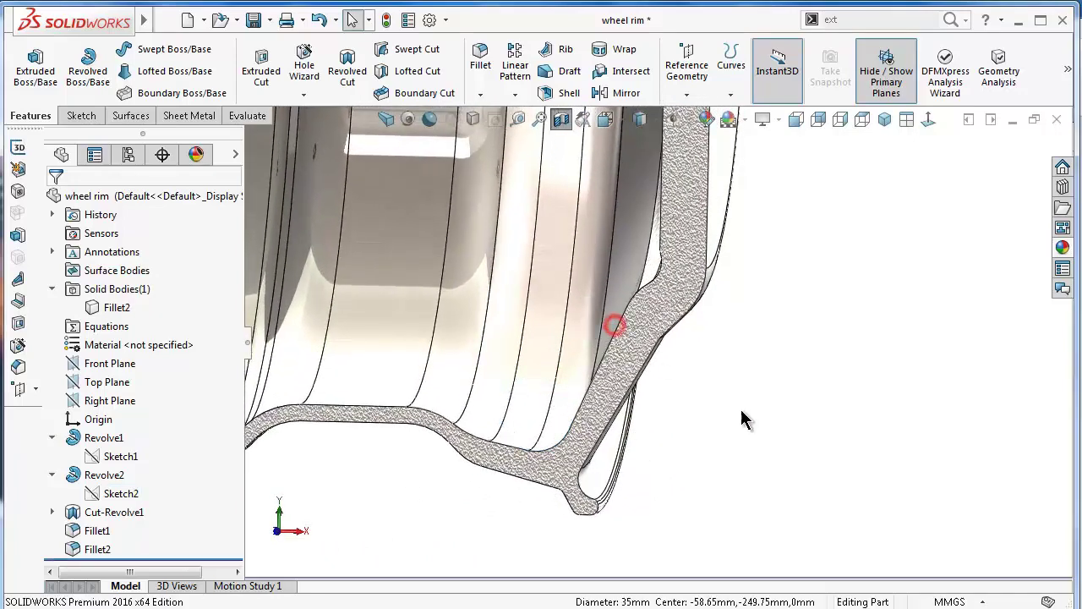
click(929, 120)
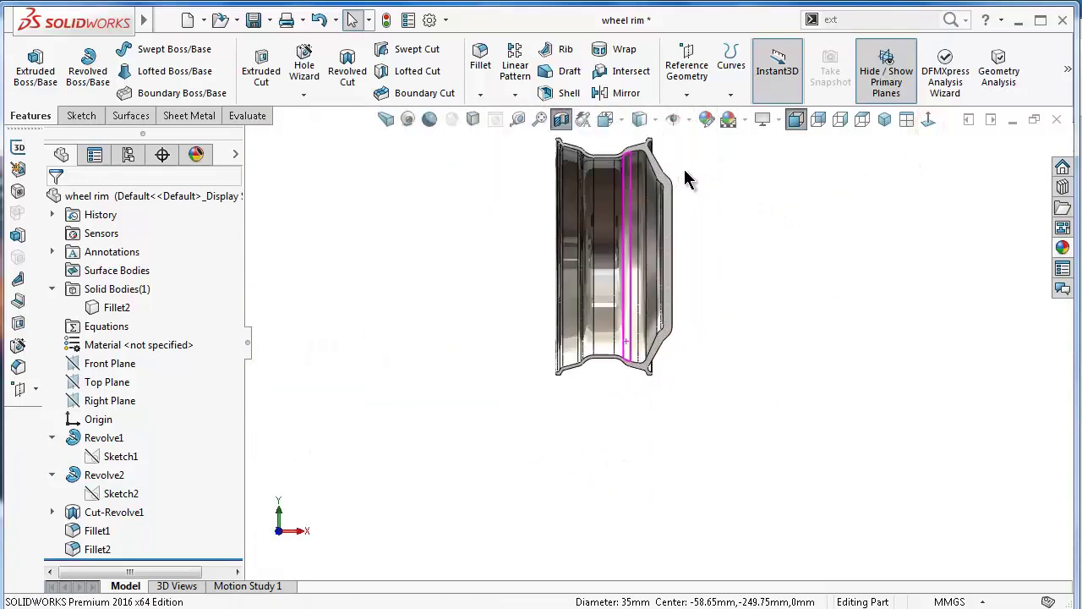
scroll(685, 179, down, 3)
scroll(639, 347, up, 1)
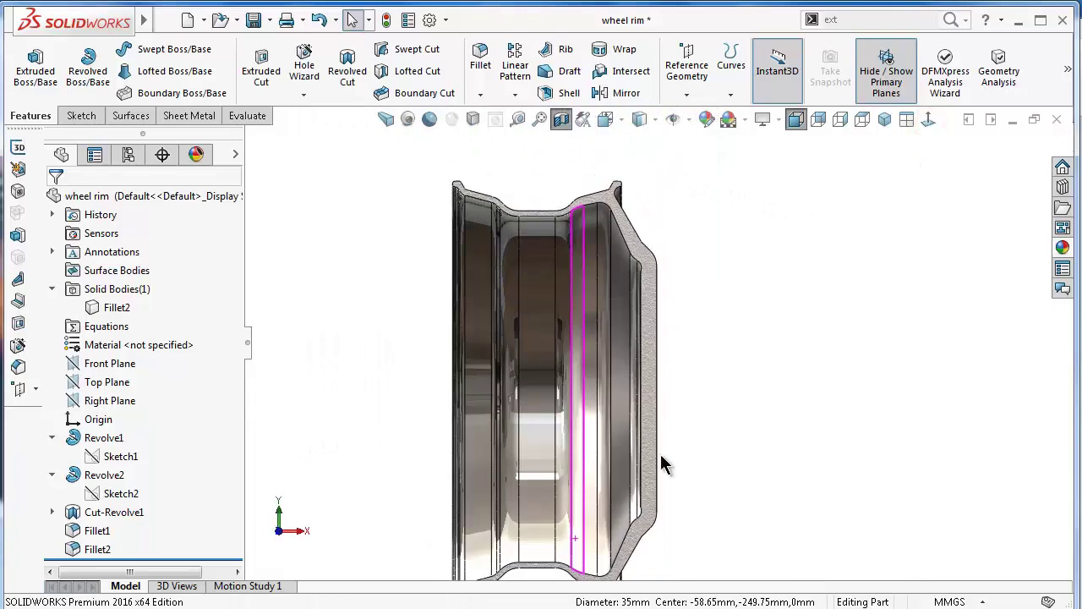
scroll(648, 461, down, 2)
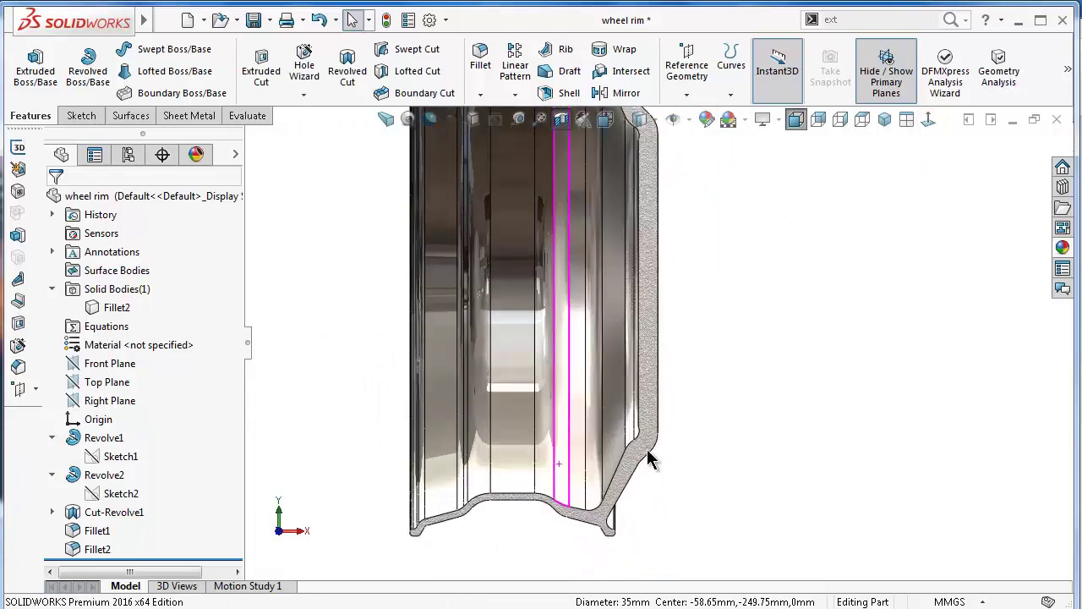
scroll(648, 451, up, 2)
scroll(655, 440, up, 1)
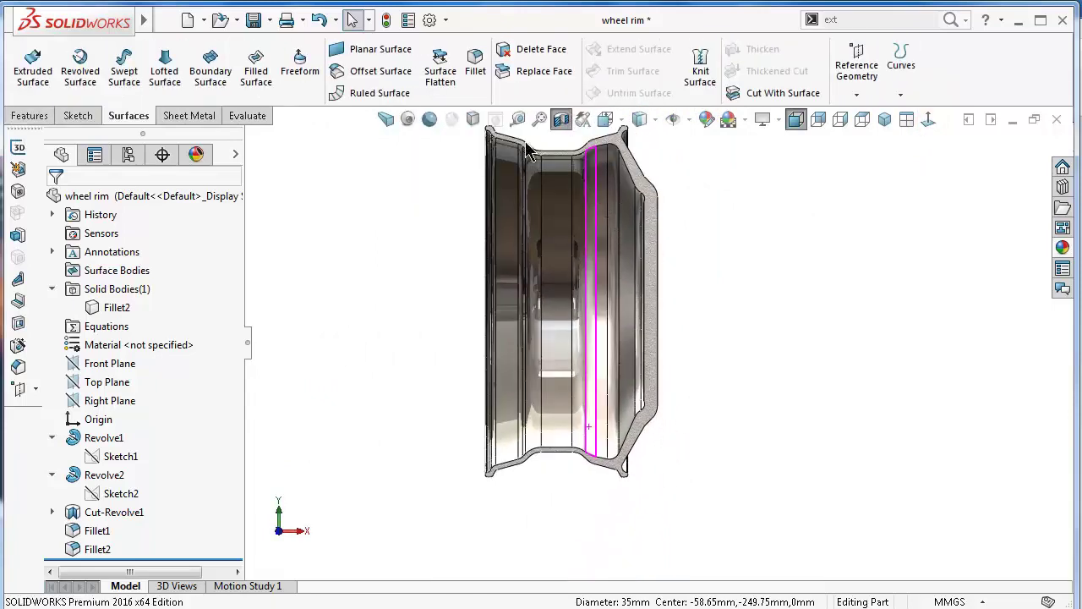
Turn on RealView Graphics and Ambient Occlusion, then zoom around to inspect the rim.
click(431, 118)
scroll(714, 279, down, 1)
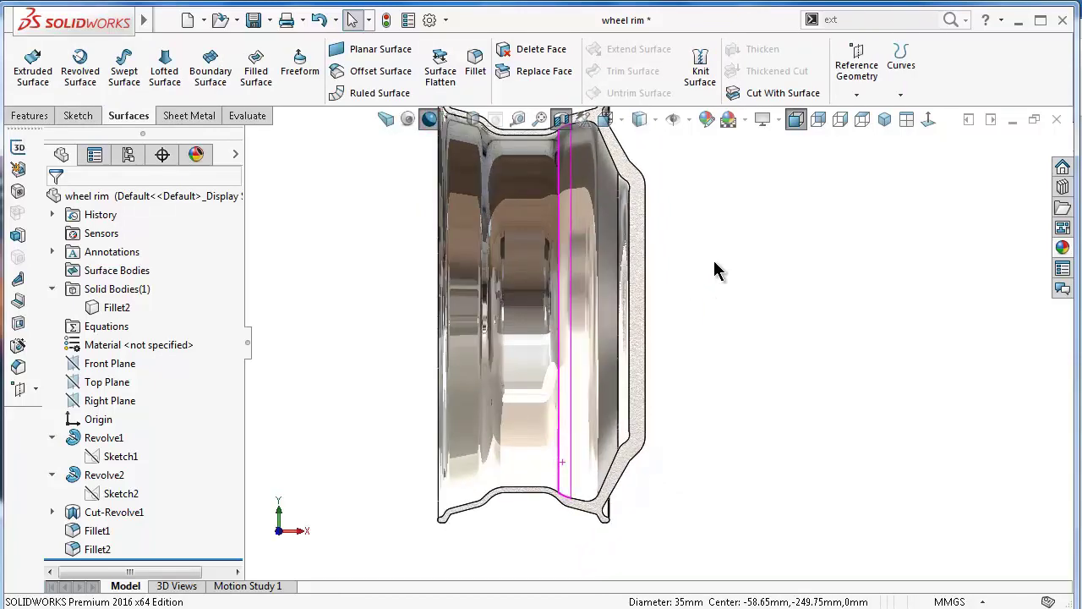
click(407, 119)
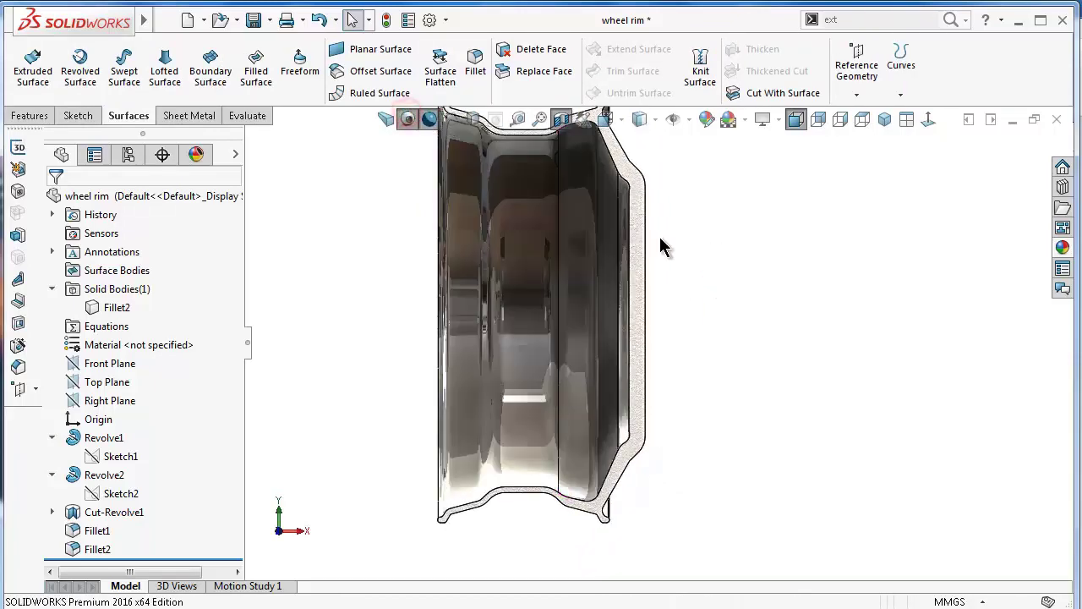
scroll(675, 262, down, 1)
scroll(609, 241, down, 1)
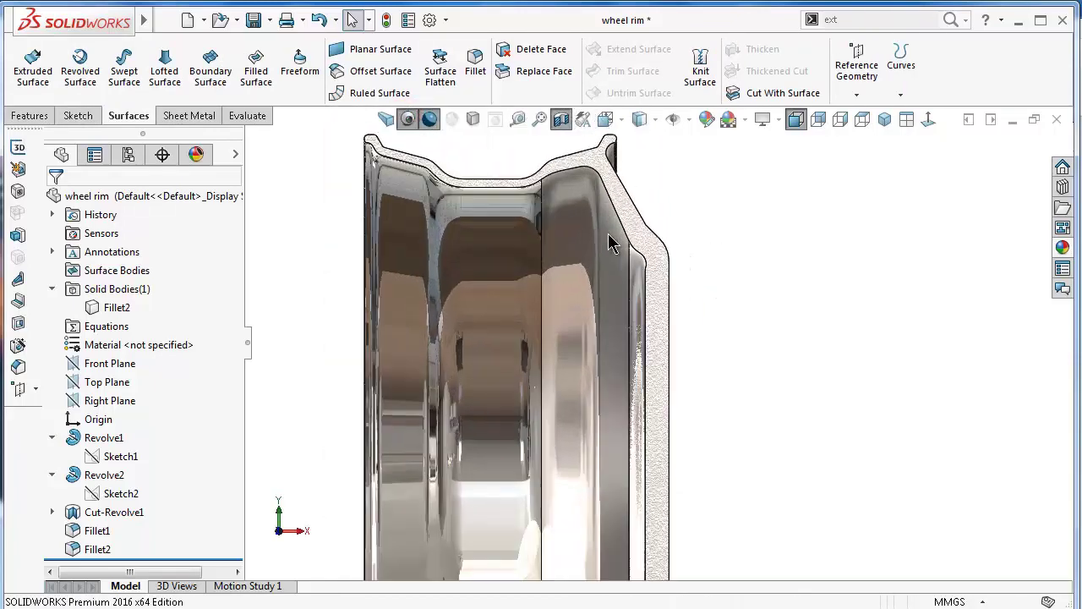
scroll(652, 347, up, 2)
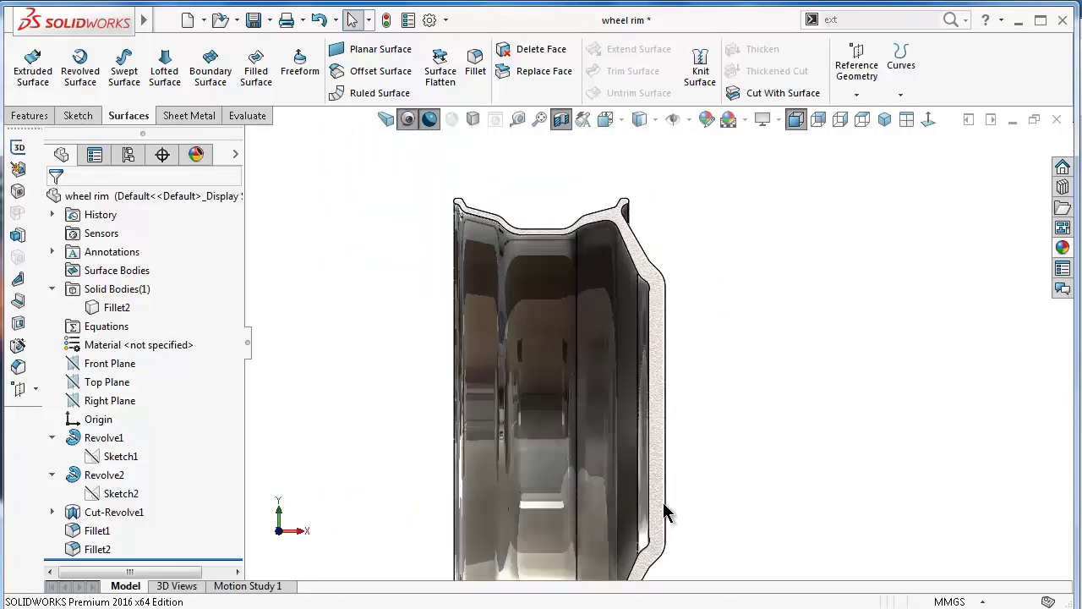
scroll(668, 513, up, 1)
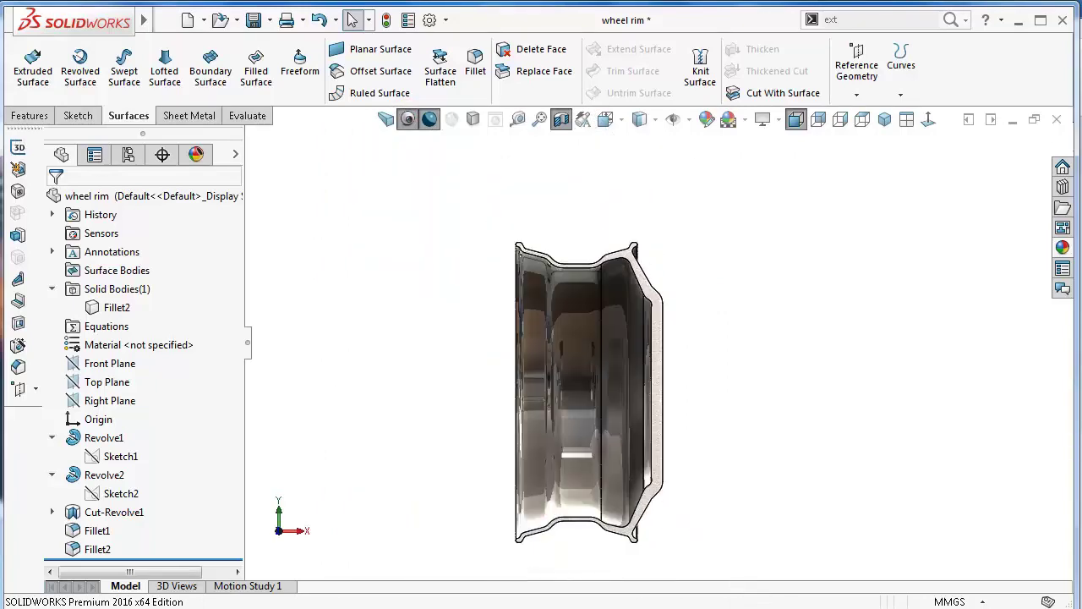
scroll(624, 507, down, 1)
scroll(594, 459, down, 1)
scroll(580, 468, down, 1)
scroll(580, 470, down, 1)
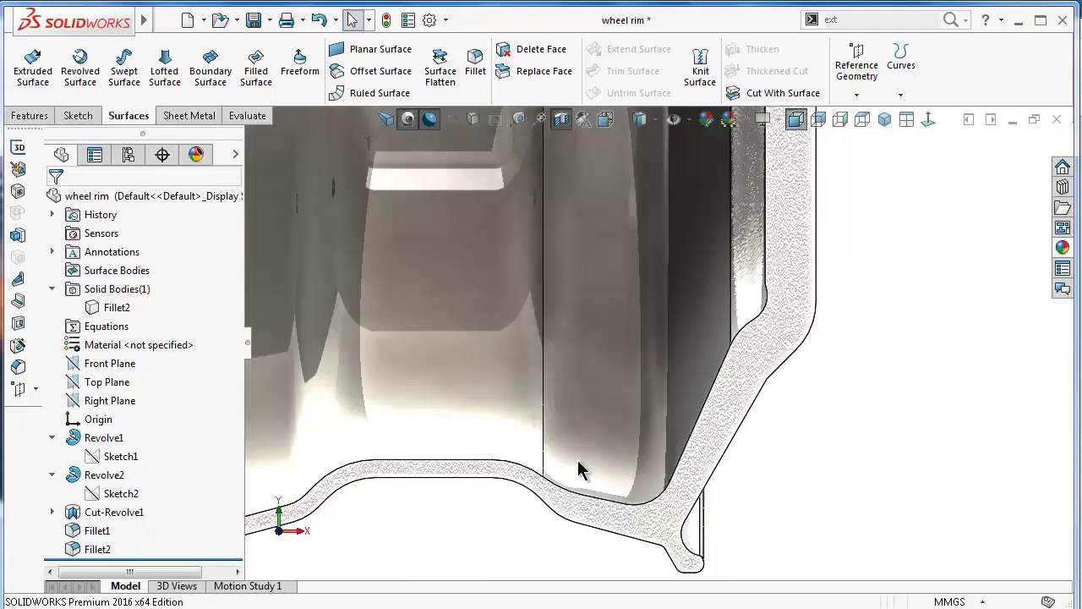
scroll(581, 468, up, 2)
scroll(614, 431, up, 1)
scroll(648, 268, up, 1)
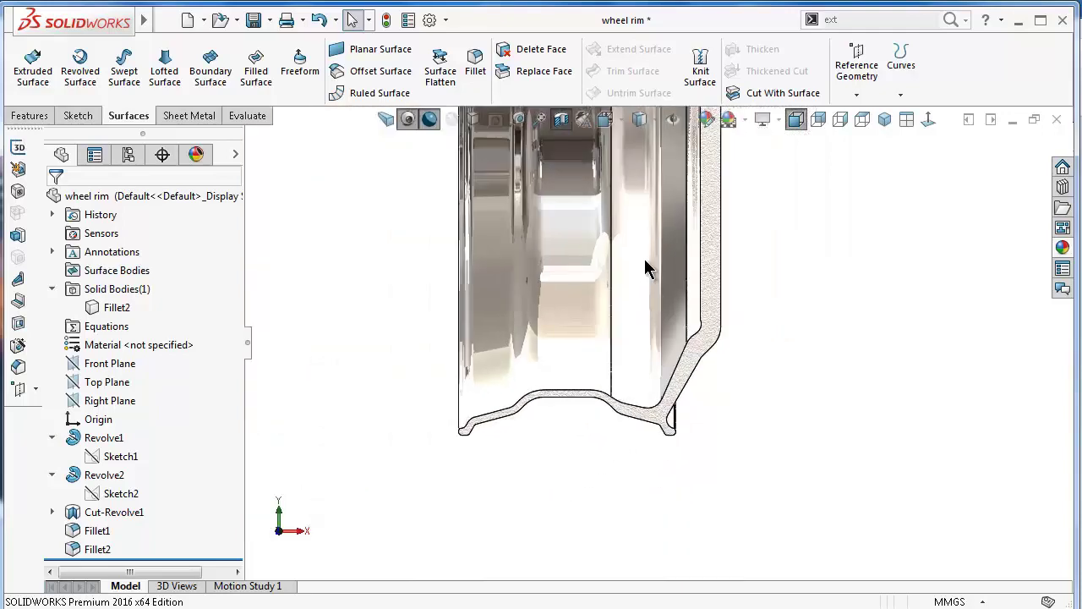
scroll(660, 221, up, 1)
scroll(661, 207, down, 1)
scroll(662, 194, down, 2)
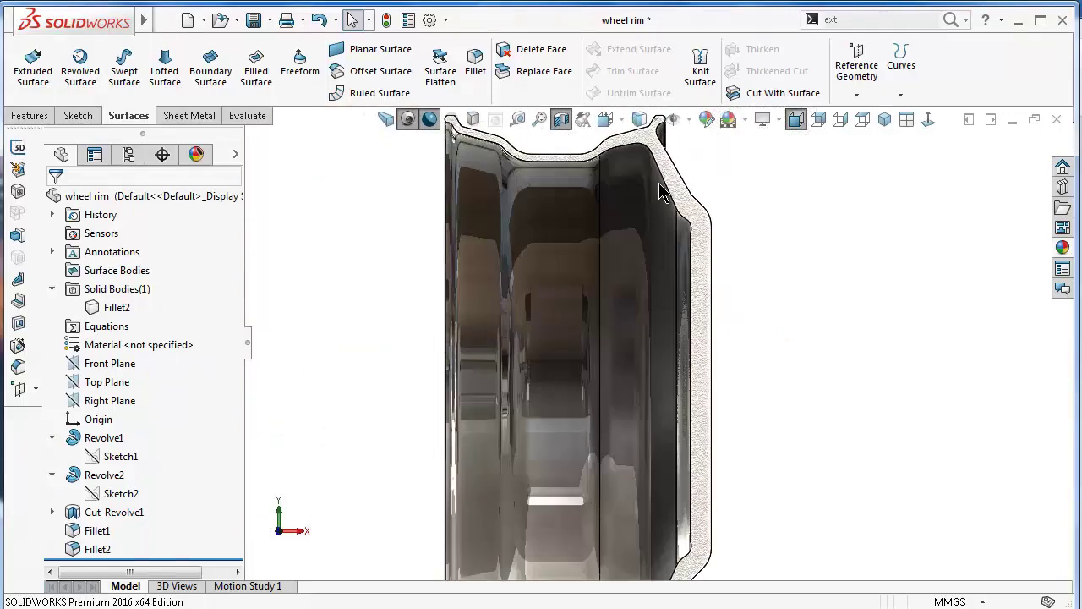
scroll(671, 210, down, 1)
scroll(671, 210, up, 1)
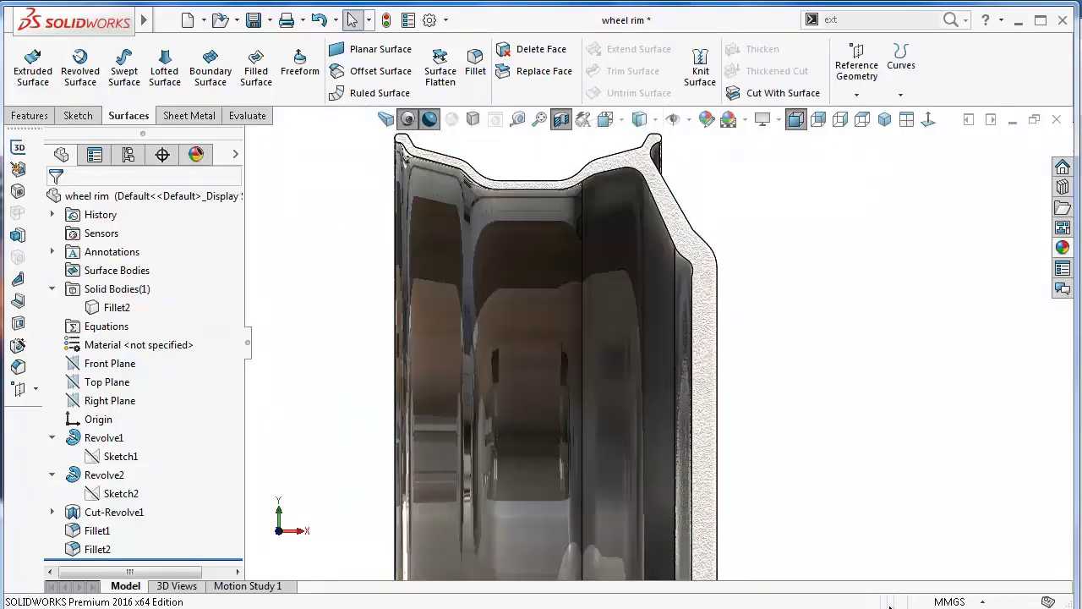
click(884, 491)
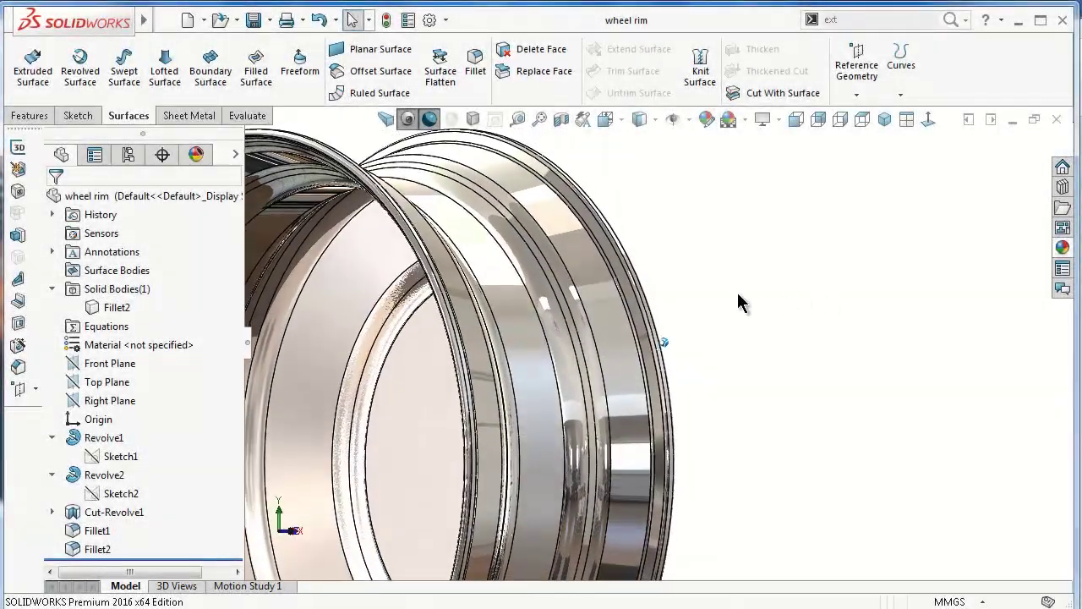
mouse_move(737, 302)
middle_down()
mouse_move(524, 350)
mouse_move(429, 145)
middle_up()
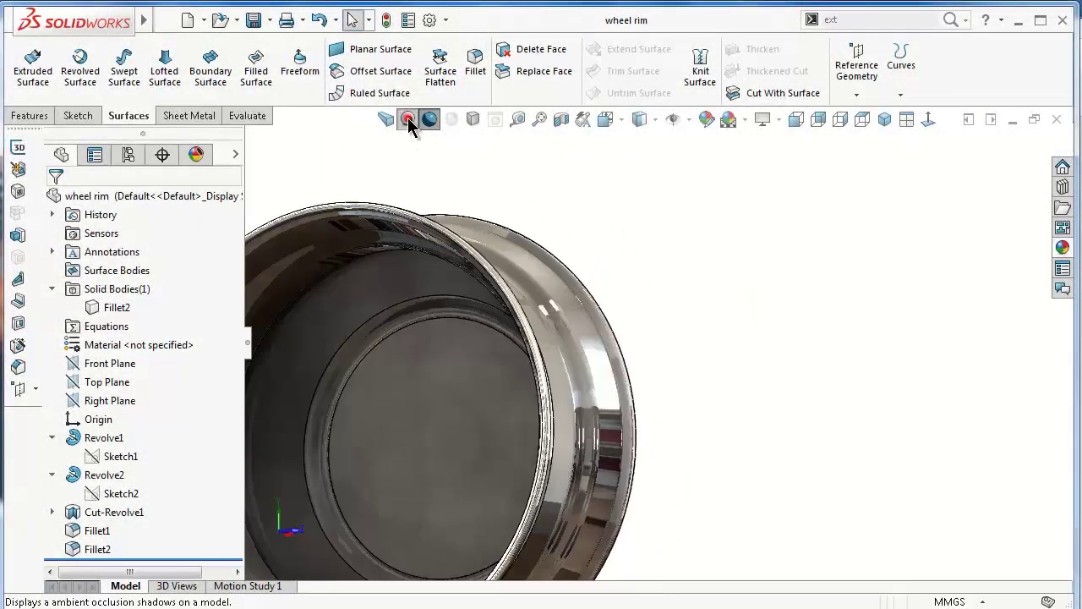
click(408, 118)
click(429, 118)
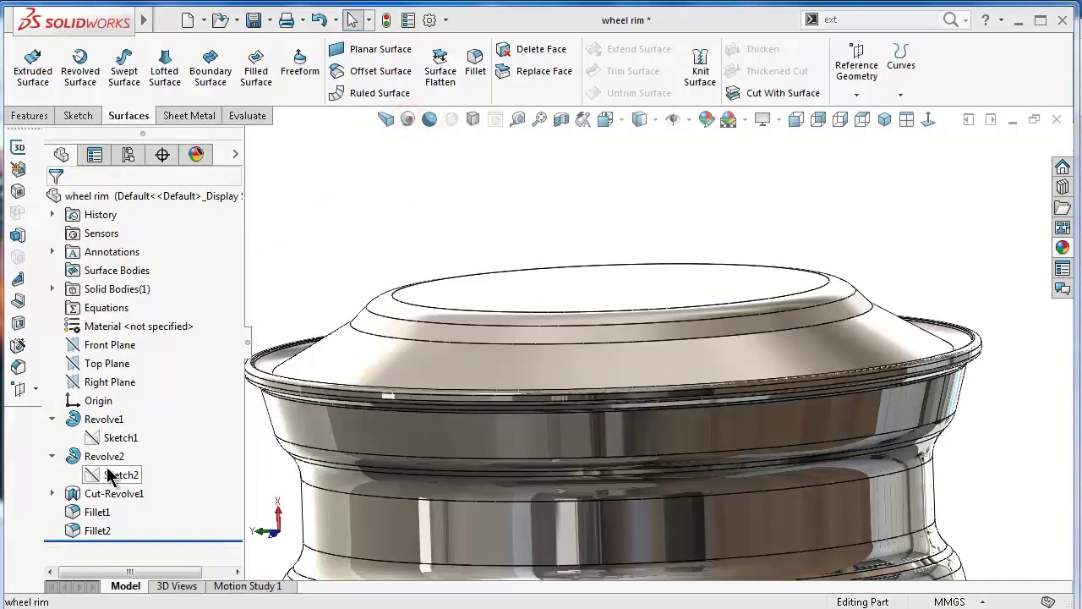
click(114, 475)
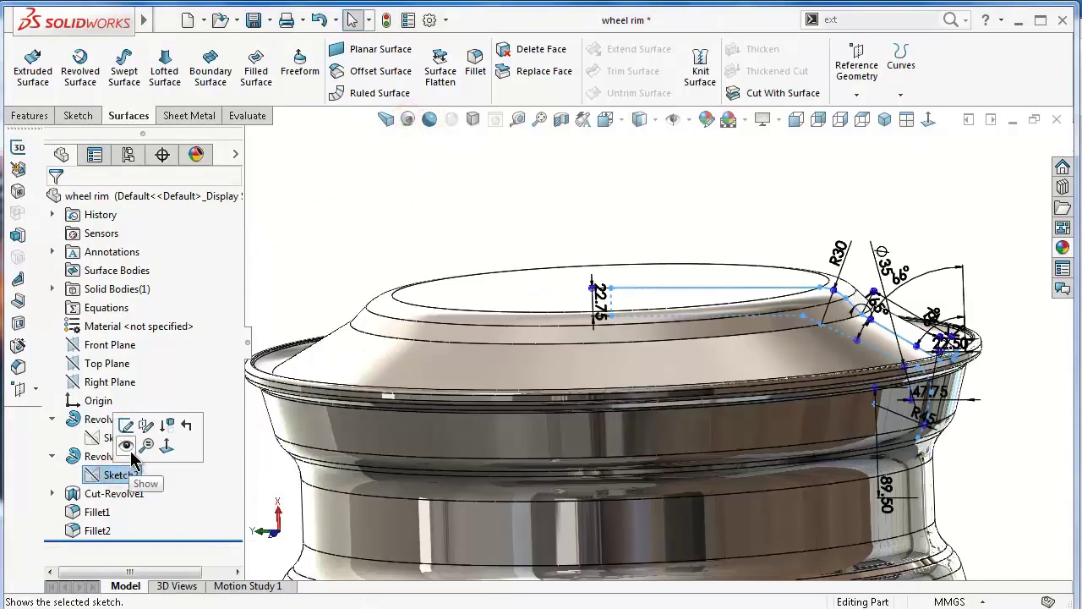
click(127, 445)
mouse_move(683, 321)
middle_down()
mouse_move(839, 306)
mouse_move(882, 340)
middle_up()
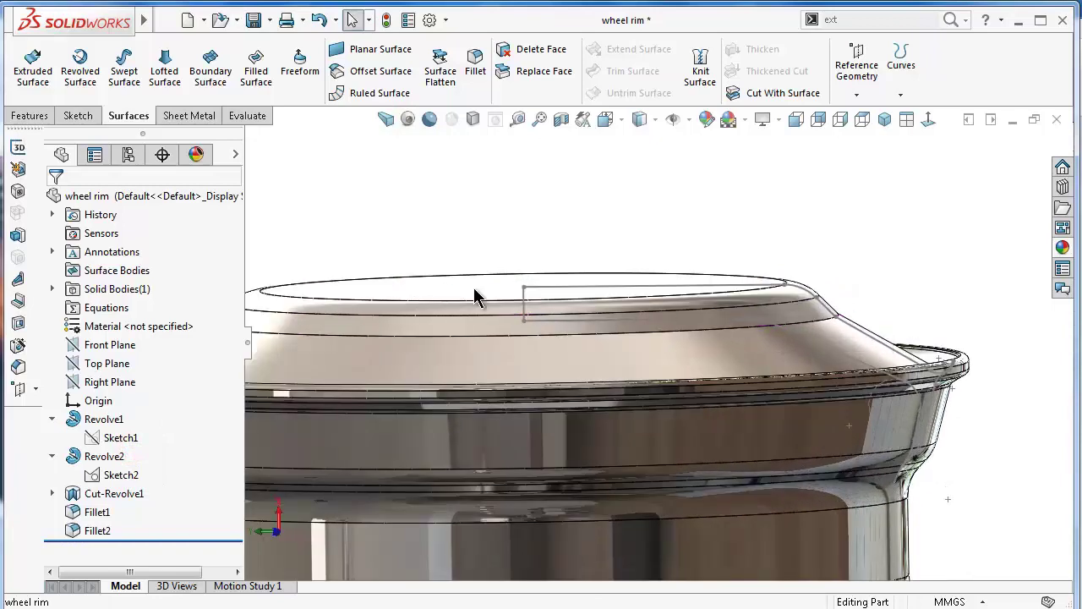
click(100, 345)
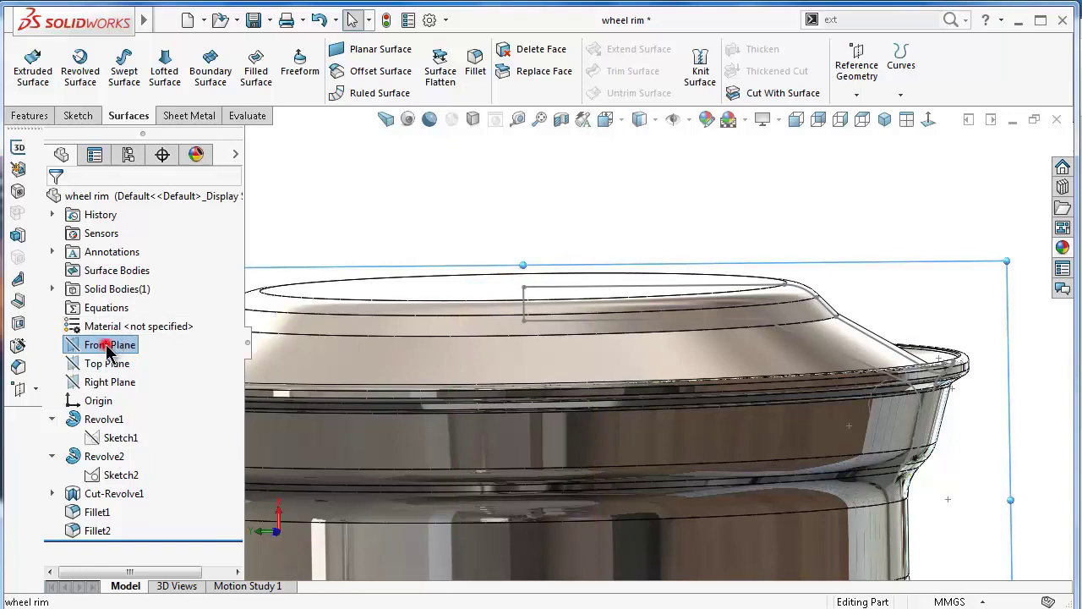
click(112, 343)
click(69, 344)
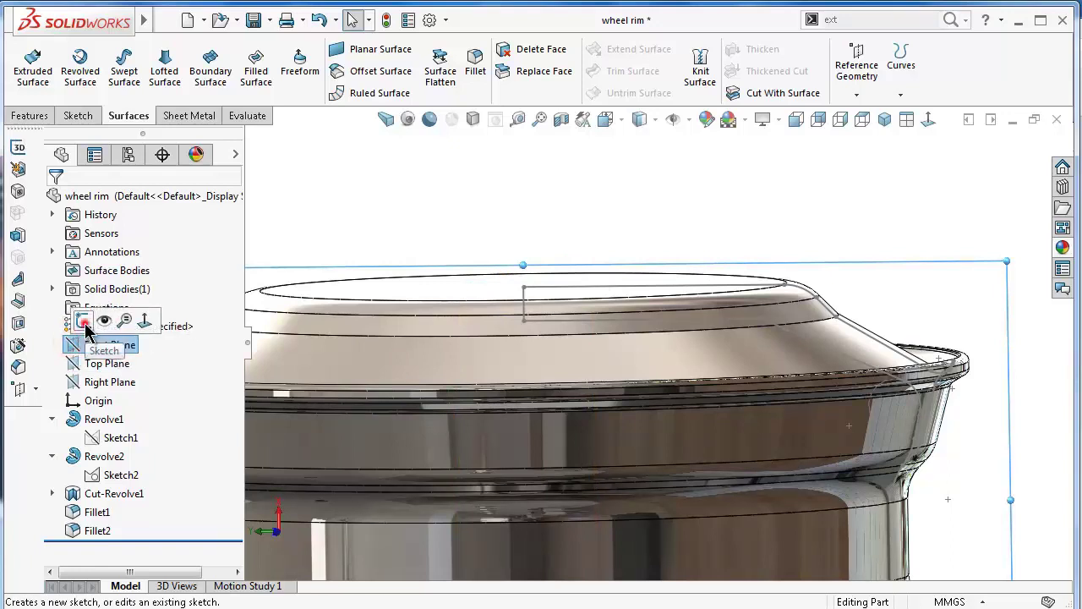
Start a sketch on the Front Plane and view it Normal To.
click(82, 322)
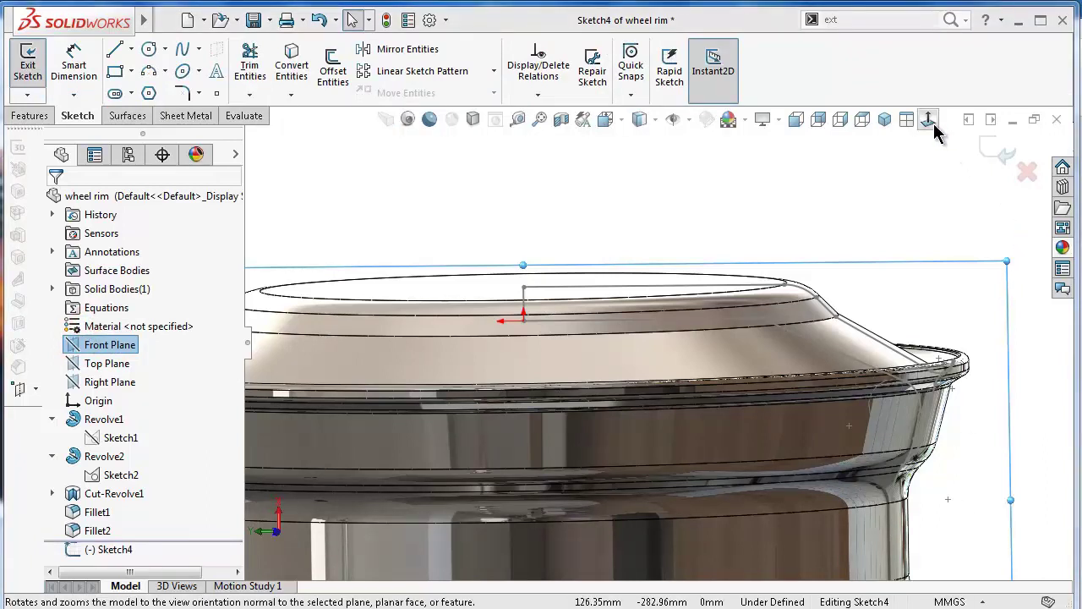
click(929, 119)
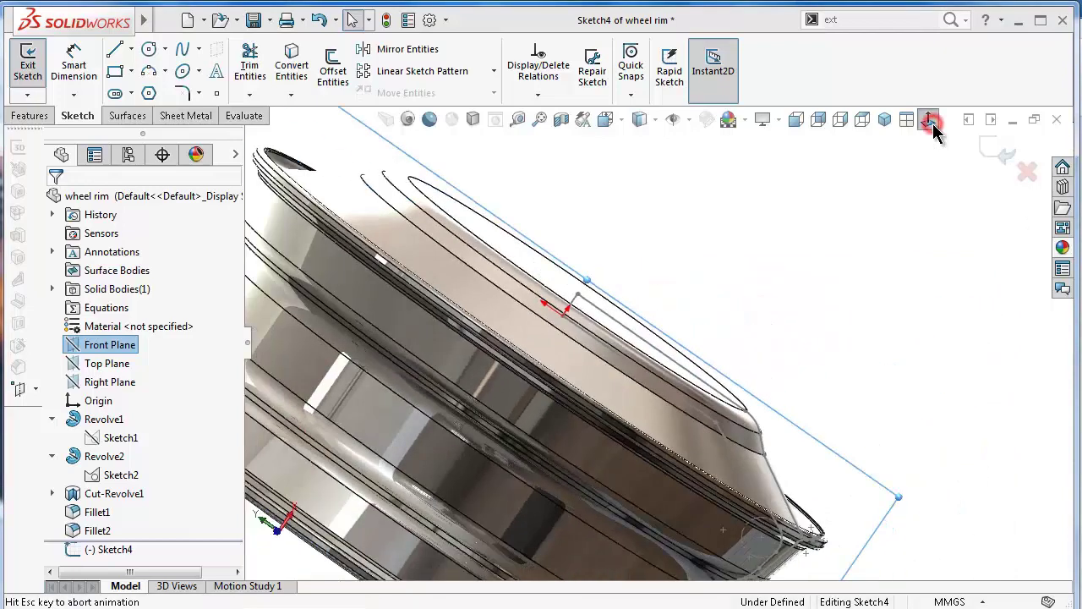
scroll(754, 499, down, 3)
scroll(765, 474, down, 2)
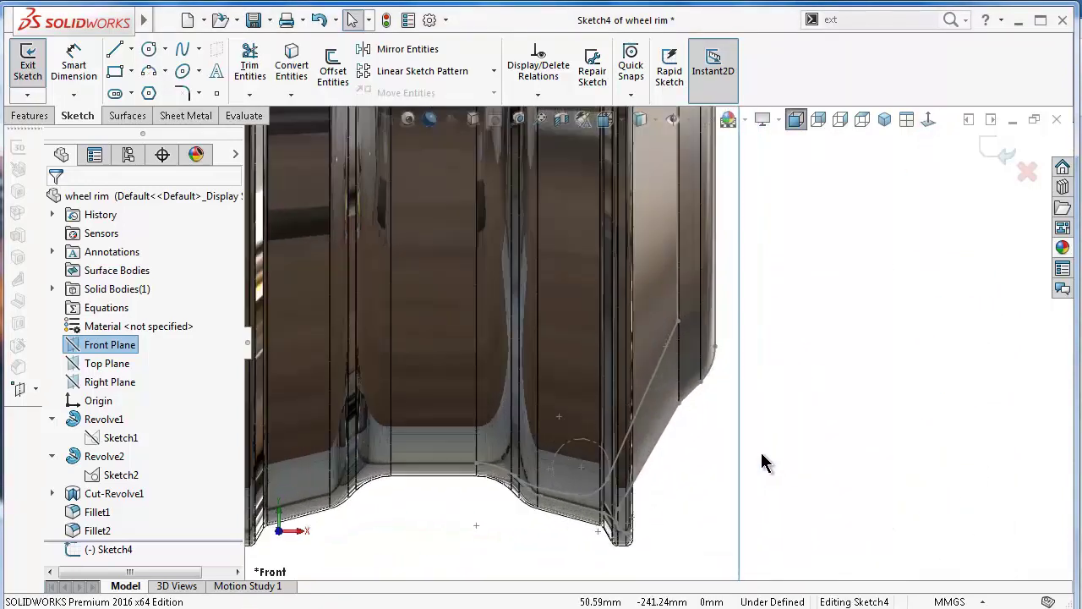
scroll(757, 456, down, 1)
scroll(756, 453, down, 1)
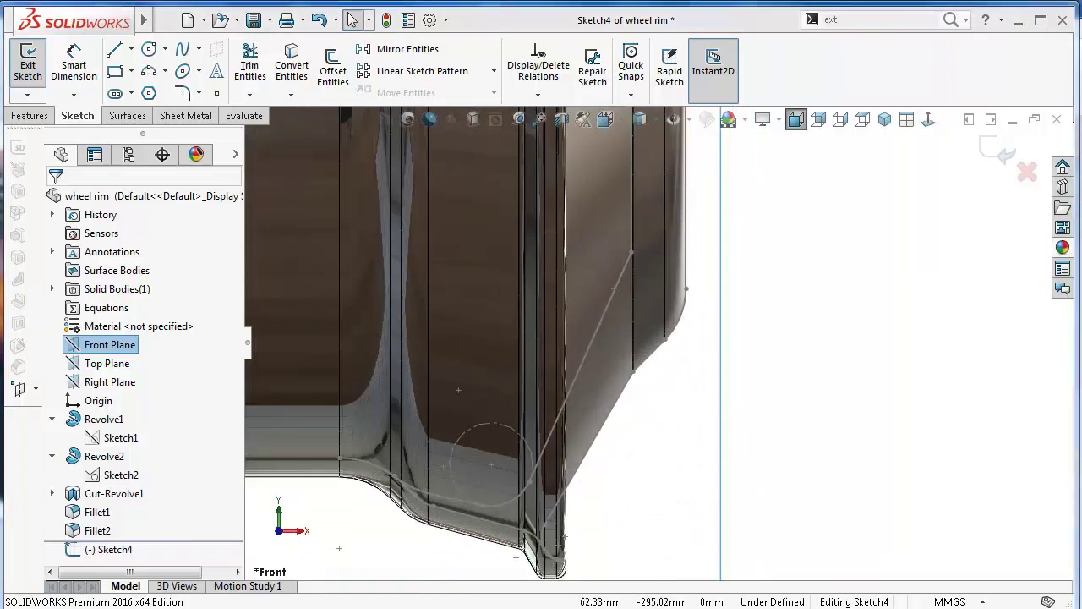
Switch the display style to Hidden Lines Removed and zoom in on the rim.
click(641, 118)
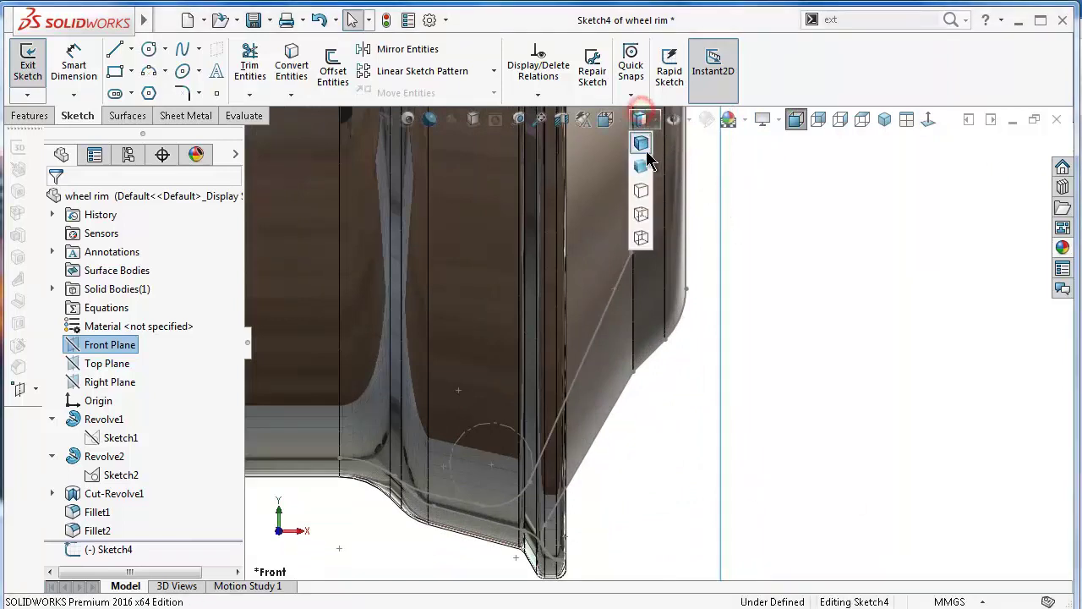
click(641, 191)
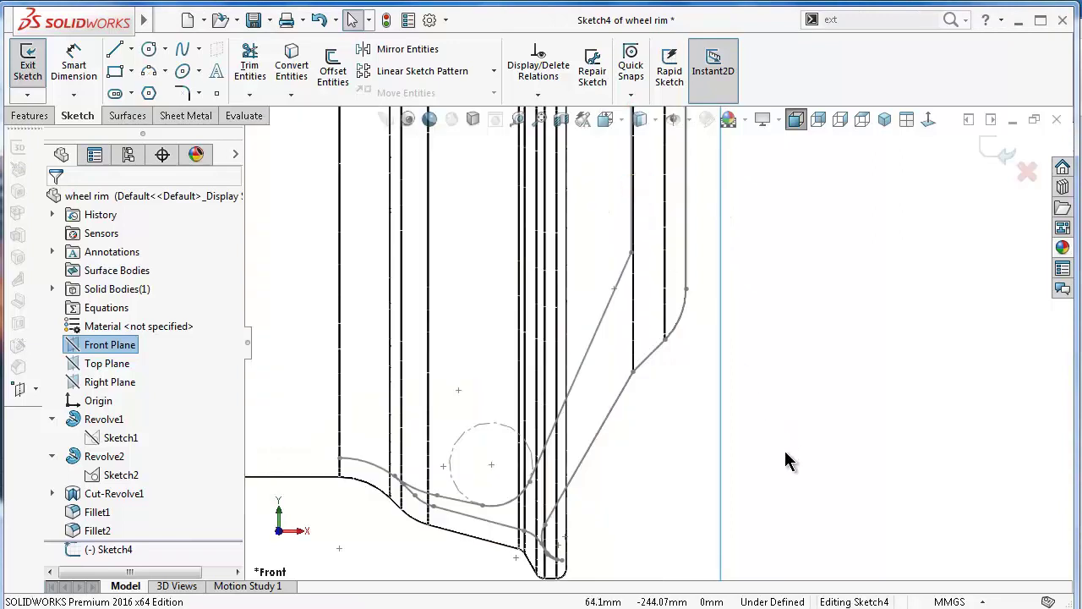
scroll(786, 462, down, 1)
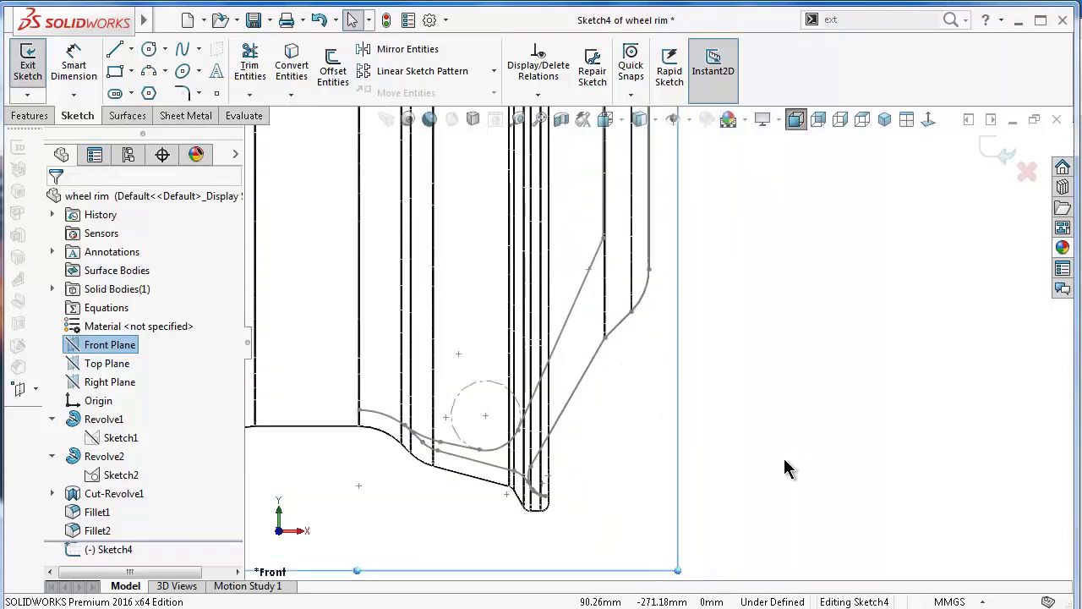
click(885, 486)
scroll(795, 410, down, 1)
scroll(710, 262, down, 1)
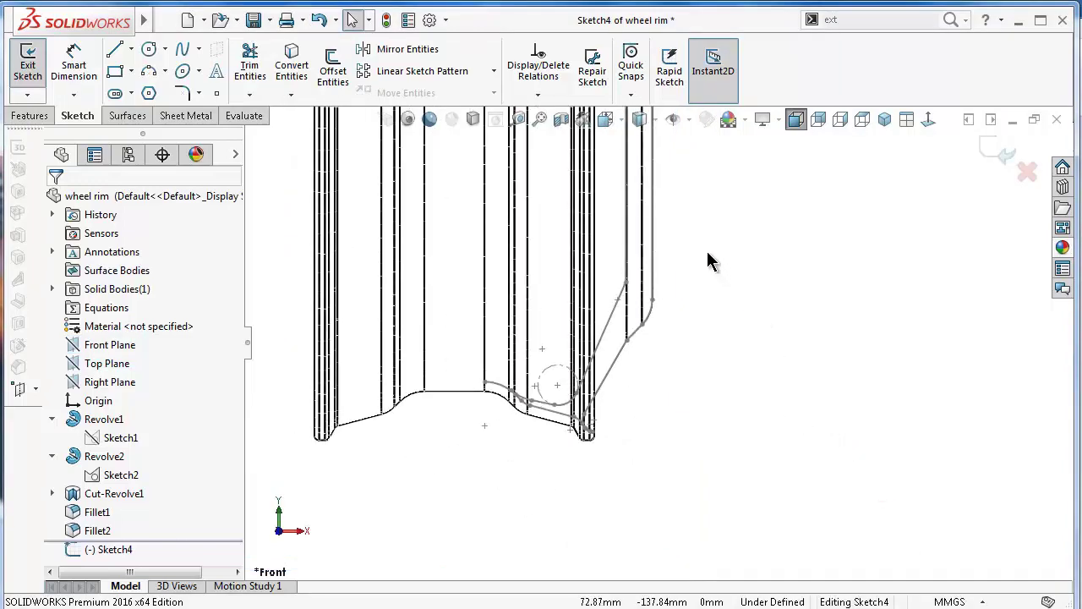
scroll(679, 203, down, 1)
scroll(662, 186, down, 1)
scroll(659, 187, down, 2)
scroll(651, 179, down, 2)
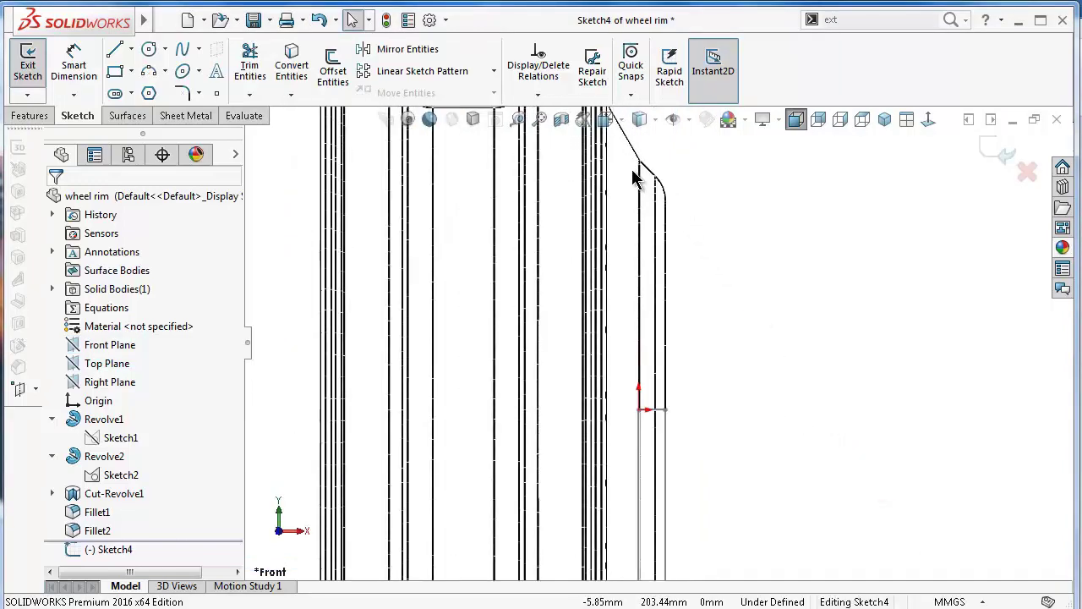
scroll(644, 174, down, 2)
scroll(638, 169, down, 2)
scroll(639, 169, up, 1)
scroll(634, 179, down, 1)
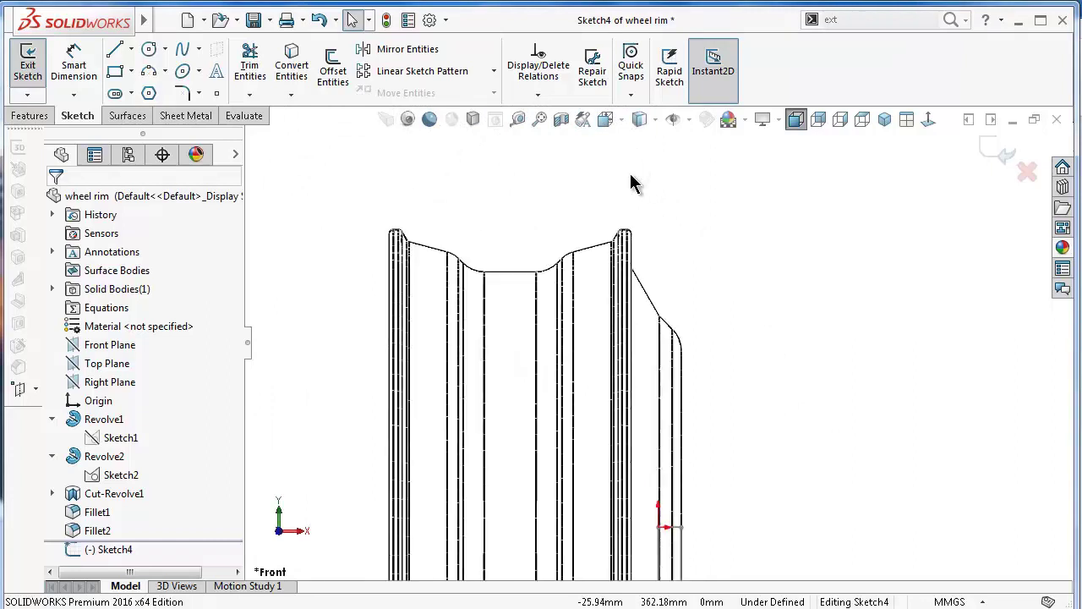
scroll(670, 435, down, 1)
scroll(673, 407, down, 1)
scroll(674, 407, down, 1)
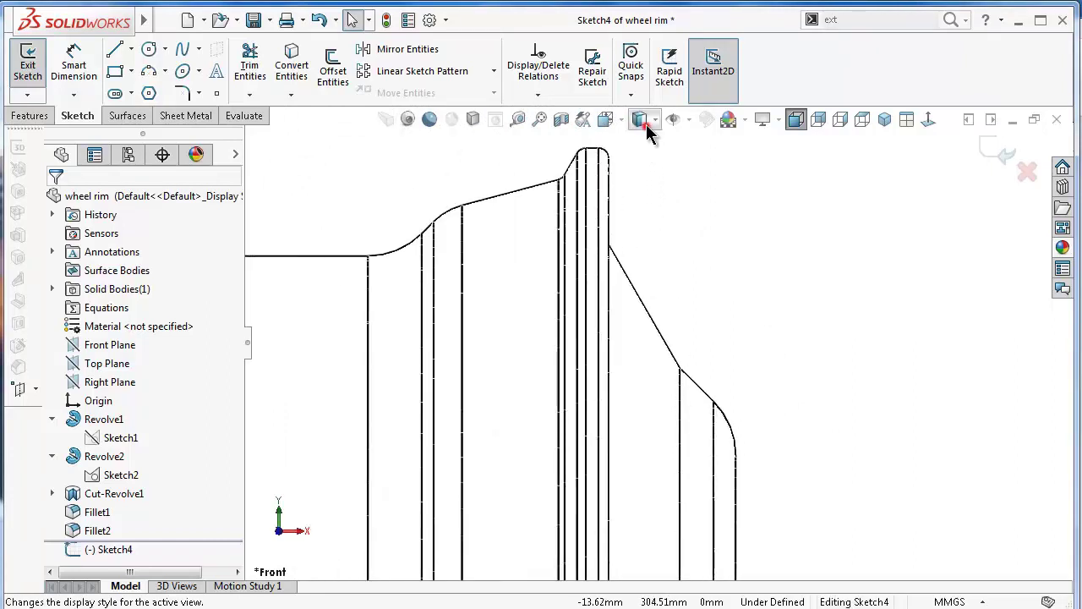
Change the display style to Hidden Lines Visible so hidden edges show dashed.
click(640, 120)
click(646, 216)
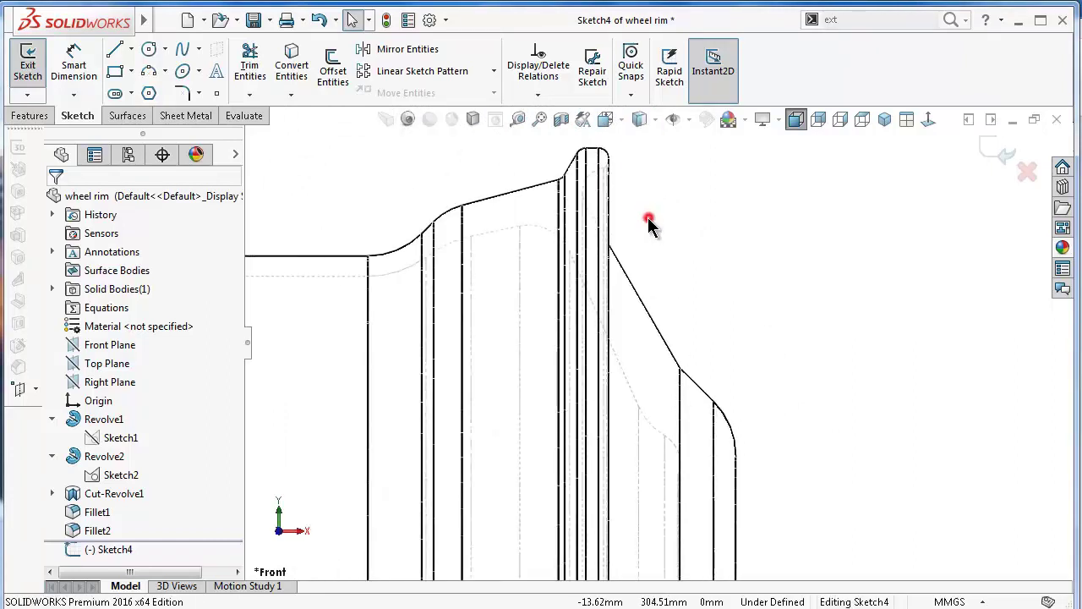
scroll(647, 257, down, 2)
scroll(646, 255, down, 1)
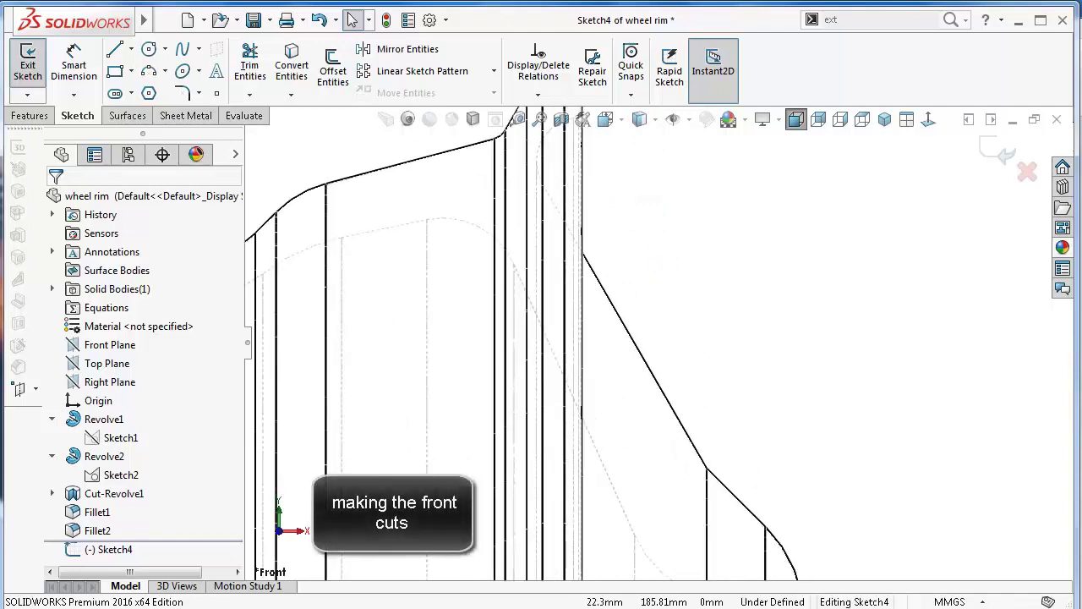
Draw four connected lines forming a closed tilted rectangle across the rim's slanted outer edge.
click(116, 53)
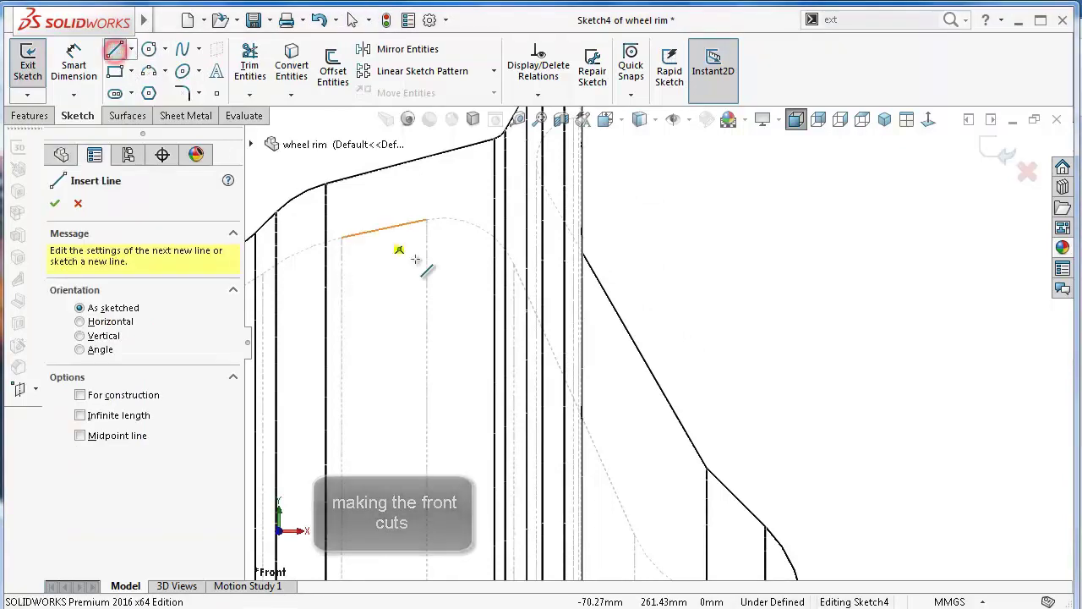
scroll(524, 287, down, 1)
scroll(659, 319, down, 1)
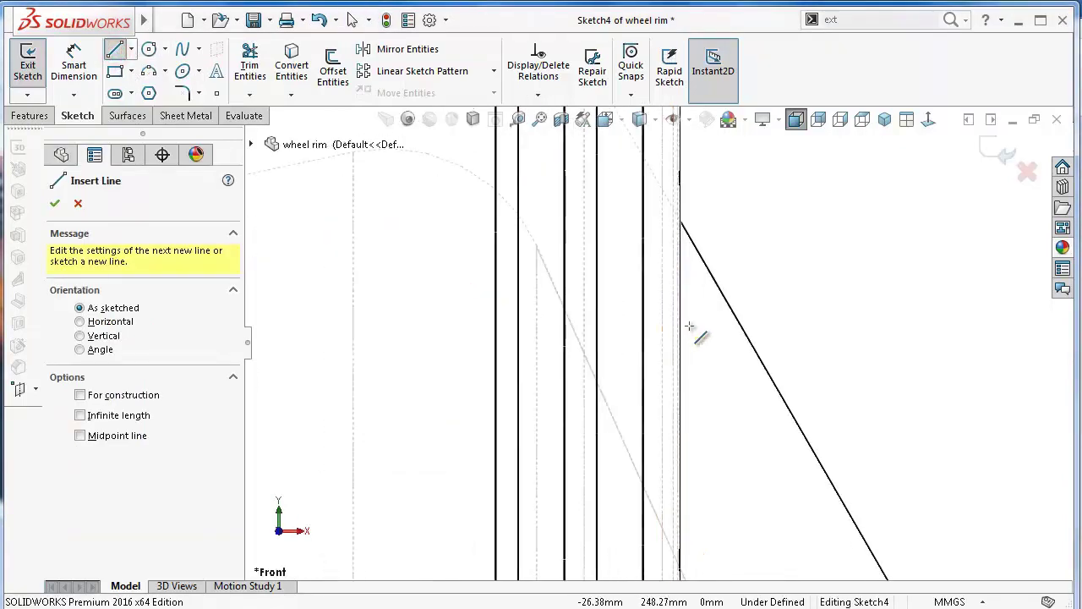
click(554, 288)
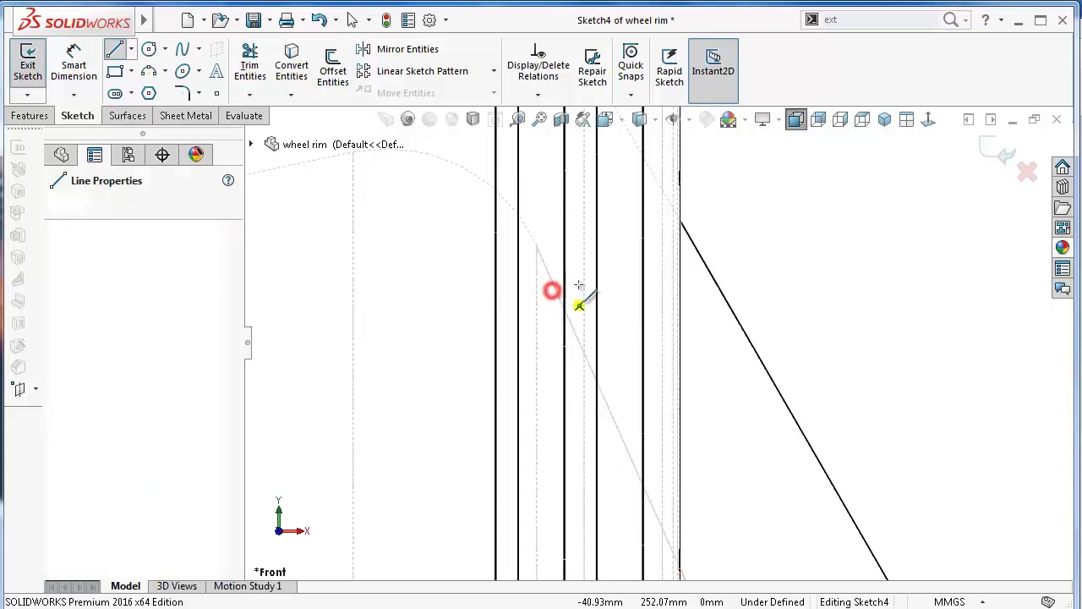
click(758, 234)
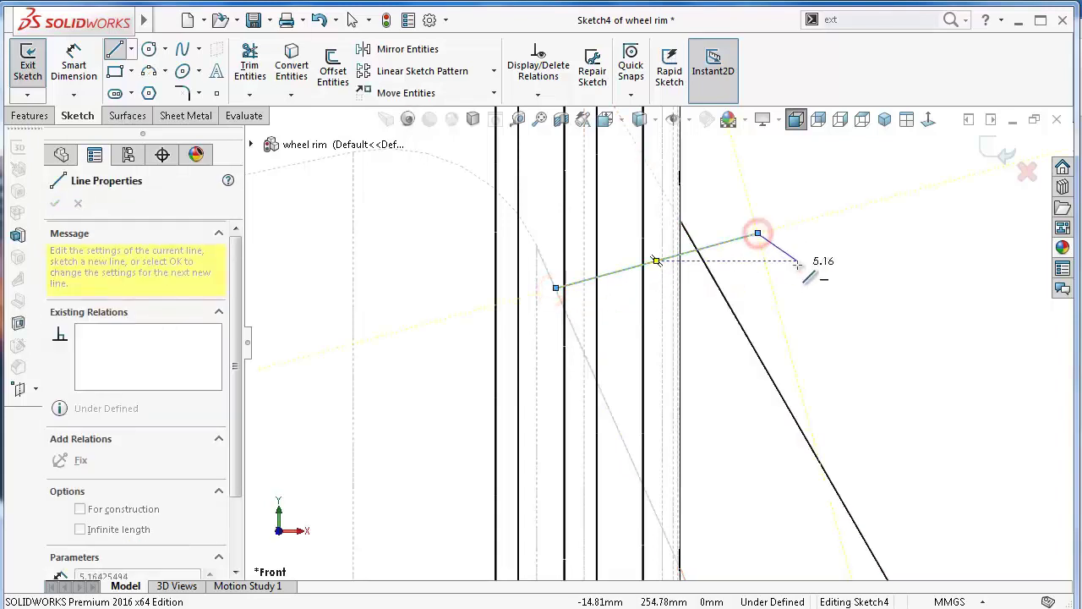
key(z)
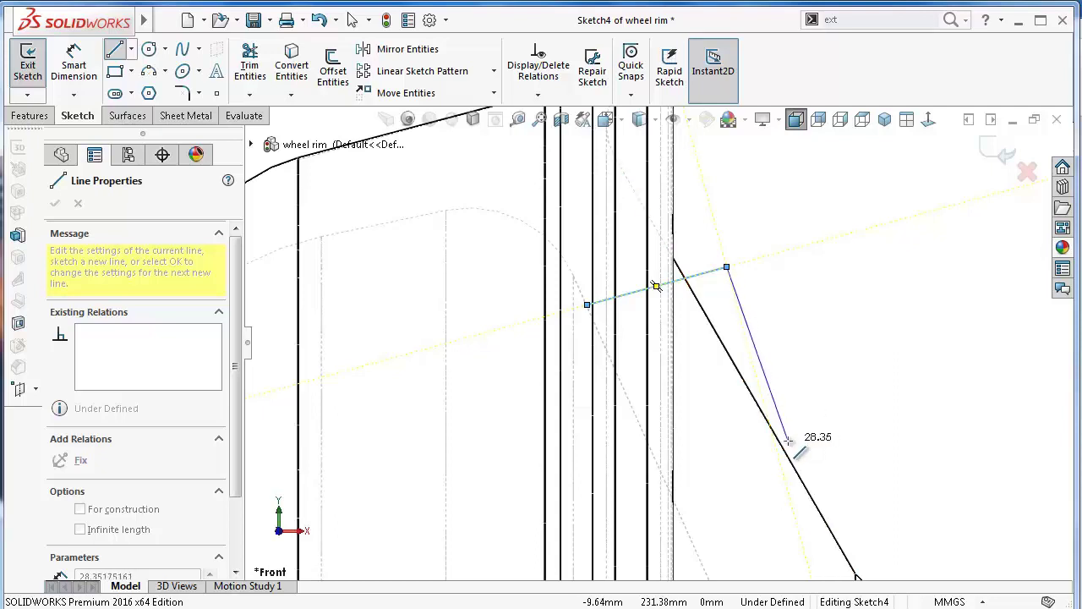
click(787, 440)
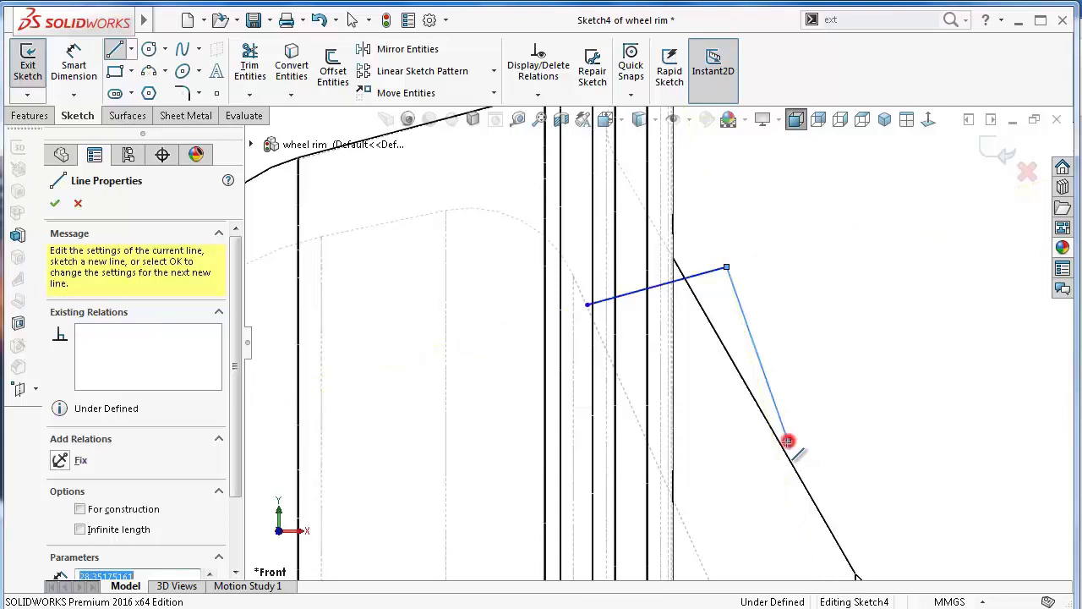
click(628, 484)
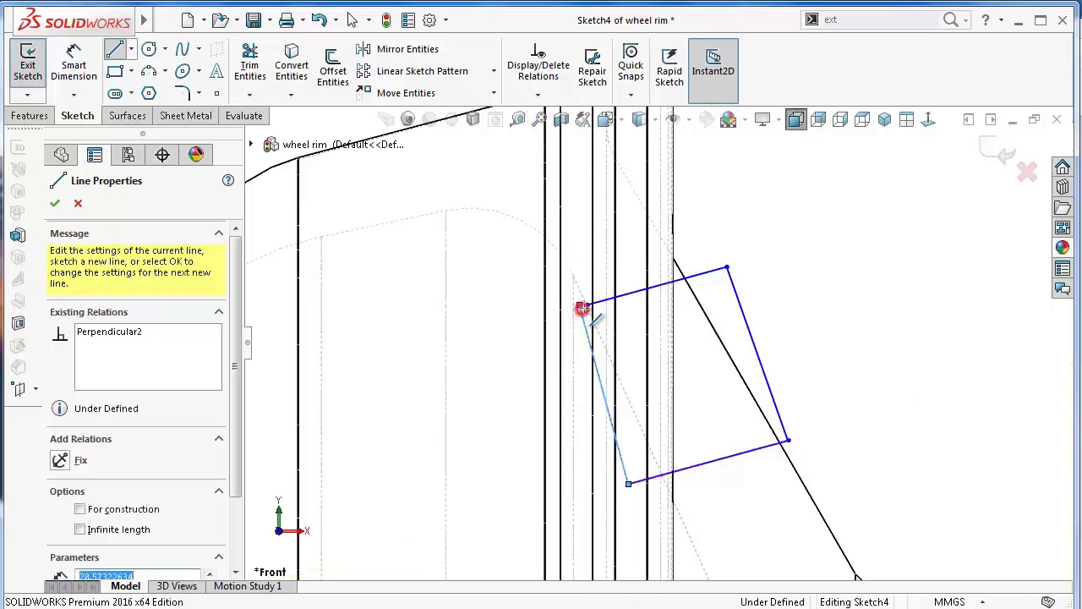
click(583, 305)
scroll(826, 380, down, 2)
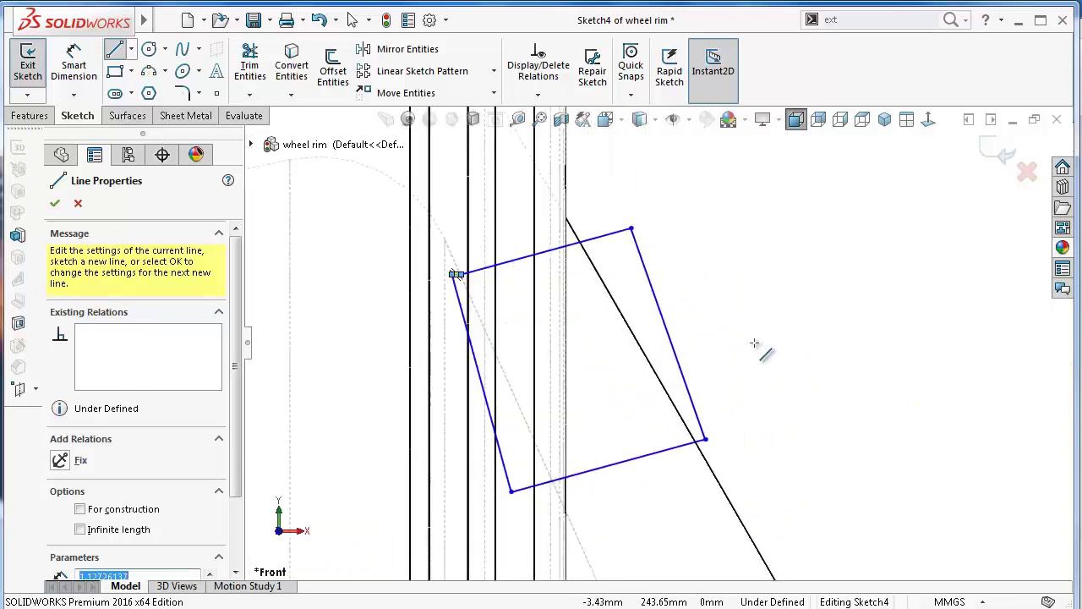
key(Escape)
Dimension the angle between the slanted rim edge and the profile's top line as 79.5°.
key(d)
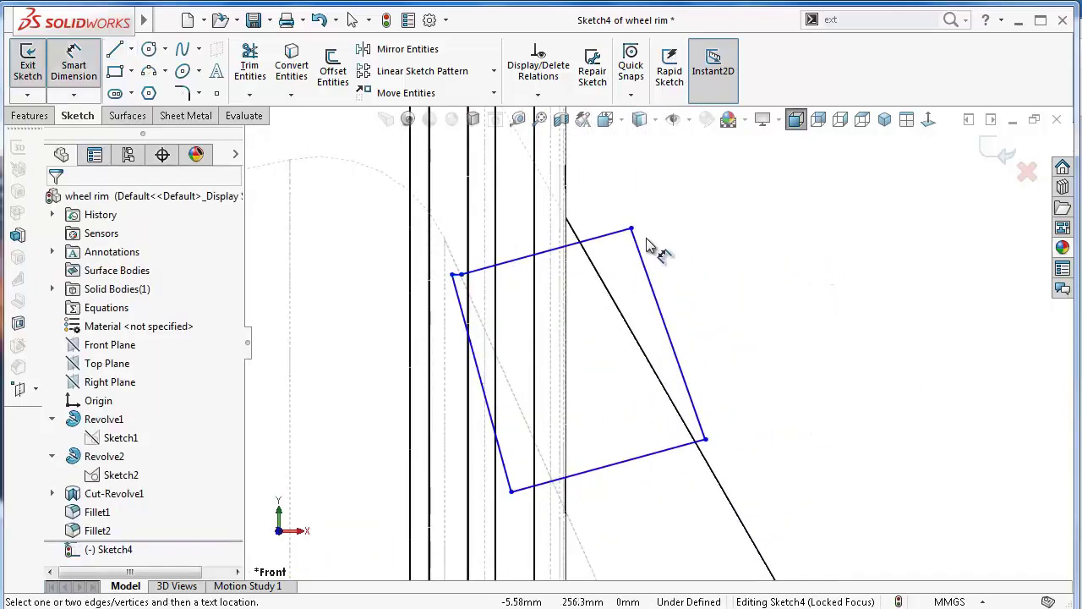
scroll(615, 237, down, 2)
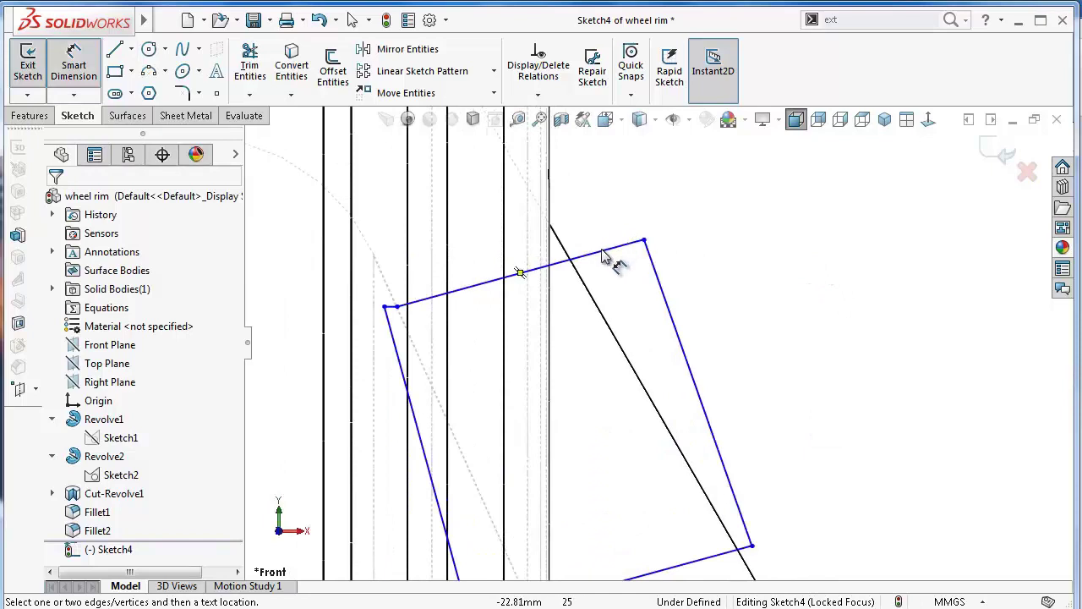
scroll(603, 258, down, 2)
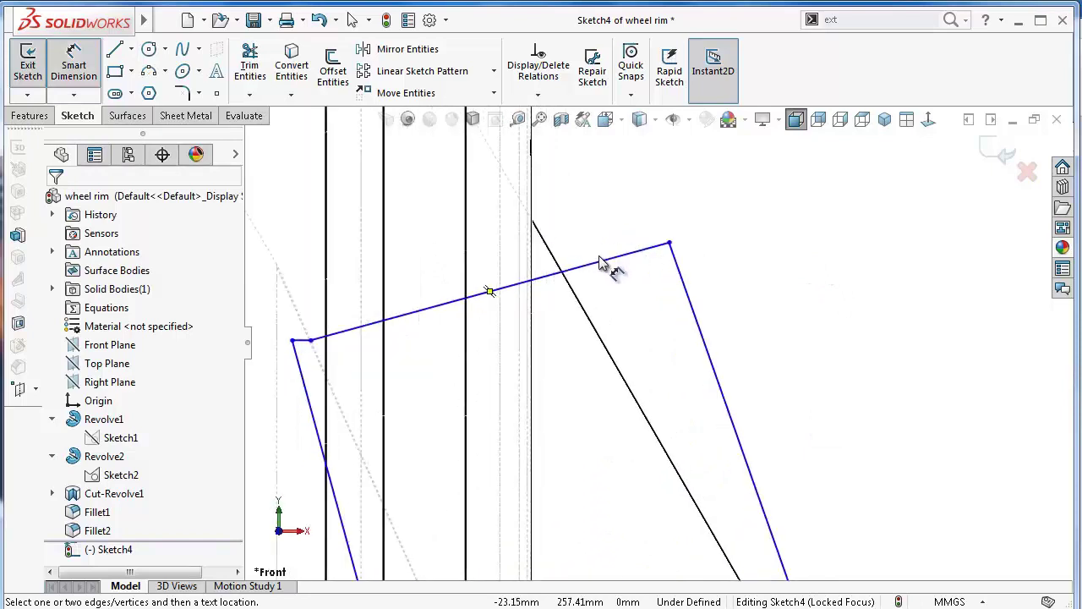
click(552, 256)
click(547, 275)
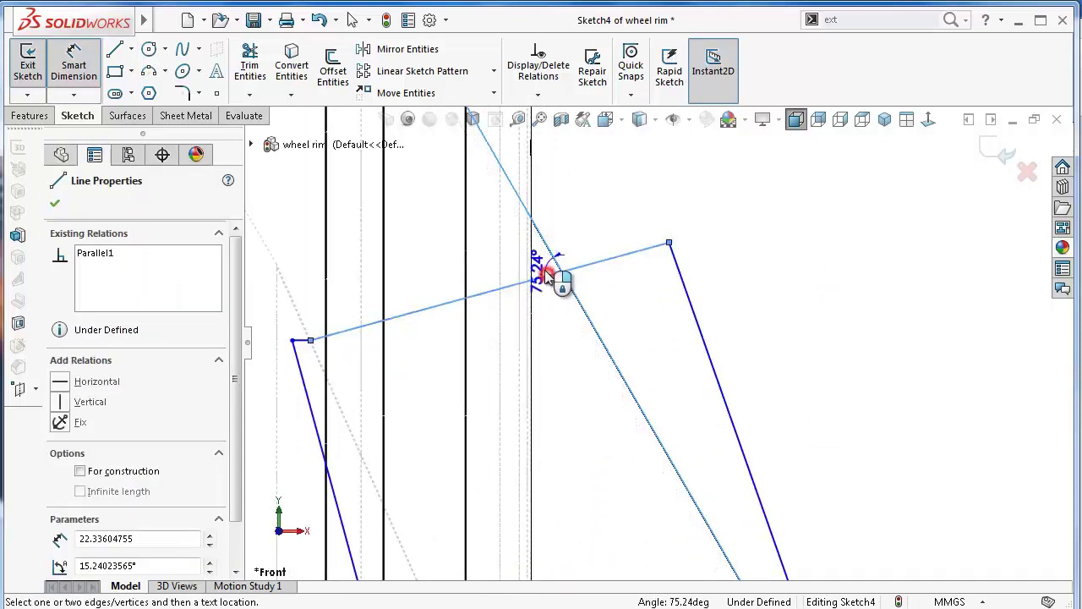
click(551, 272)
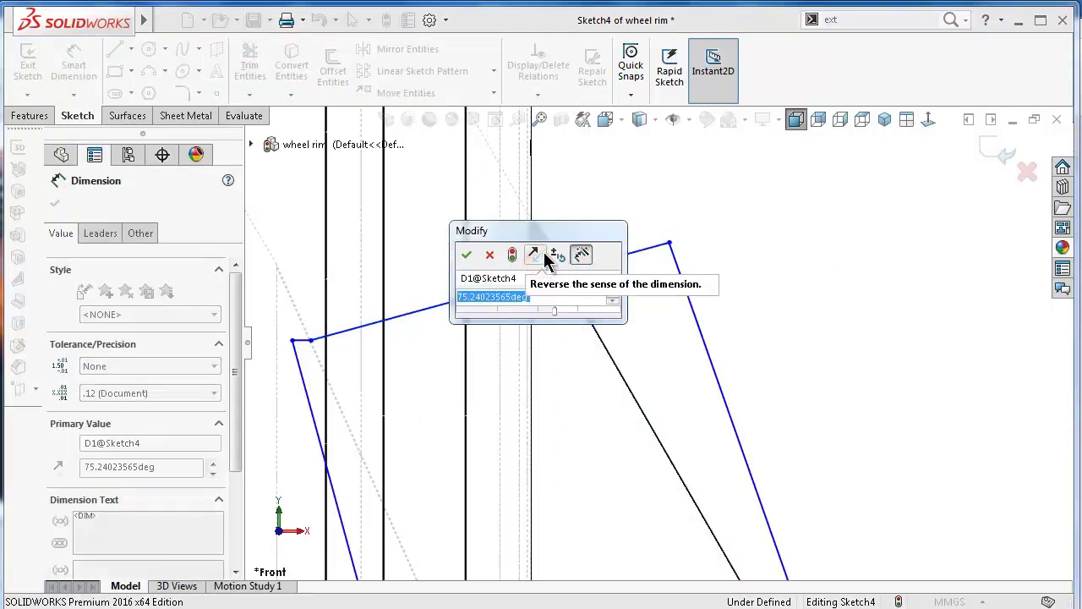
text(79.5)
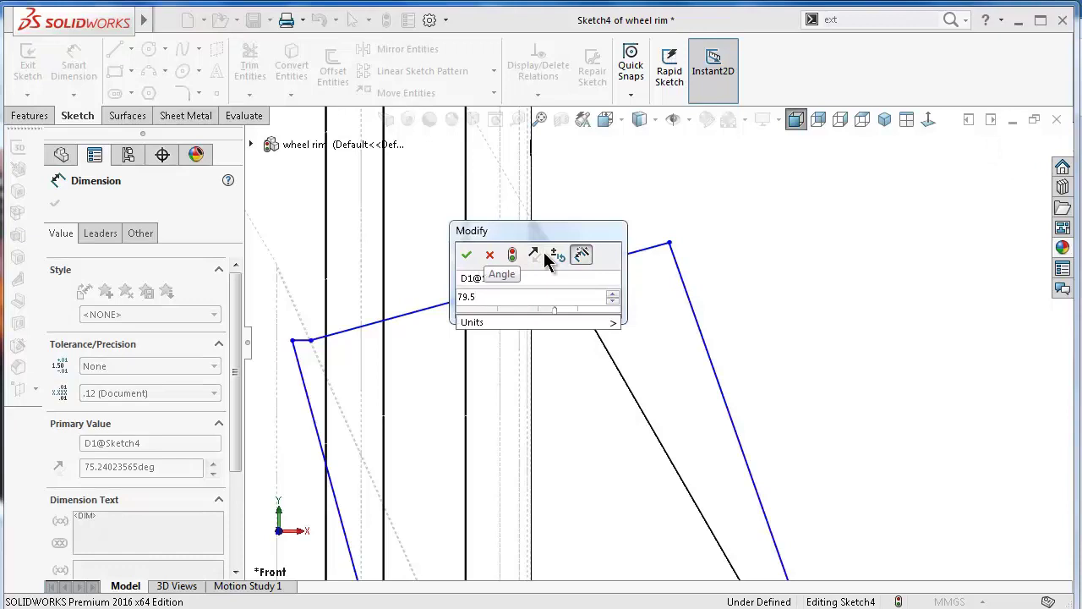
key(Return)
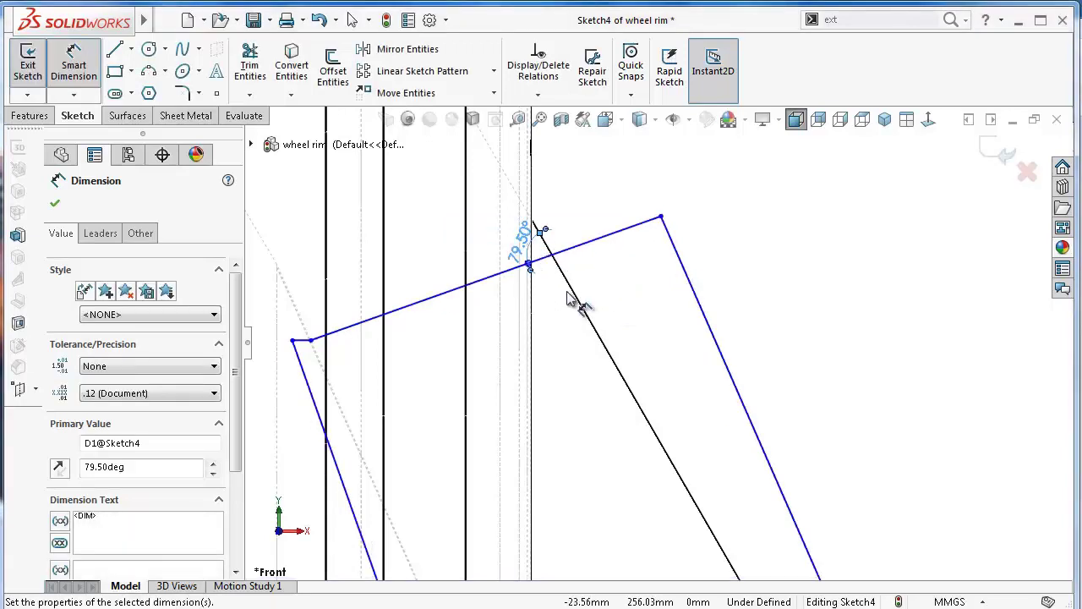
Add a 5.5 mm vertical dimension from the profile's top-left corner to the point above.
scroll(459, 338, down, 1)
scroll(459, 338, down, 1)
scroll(420, 320, down, 1)
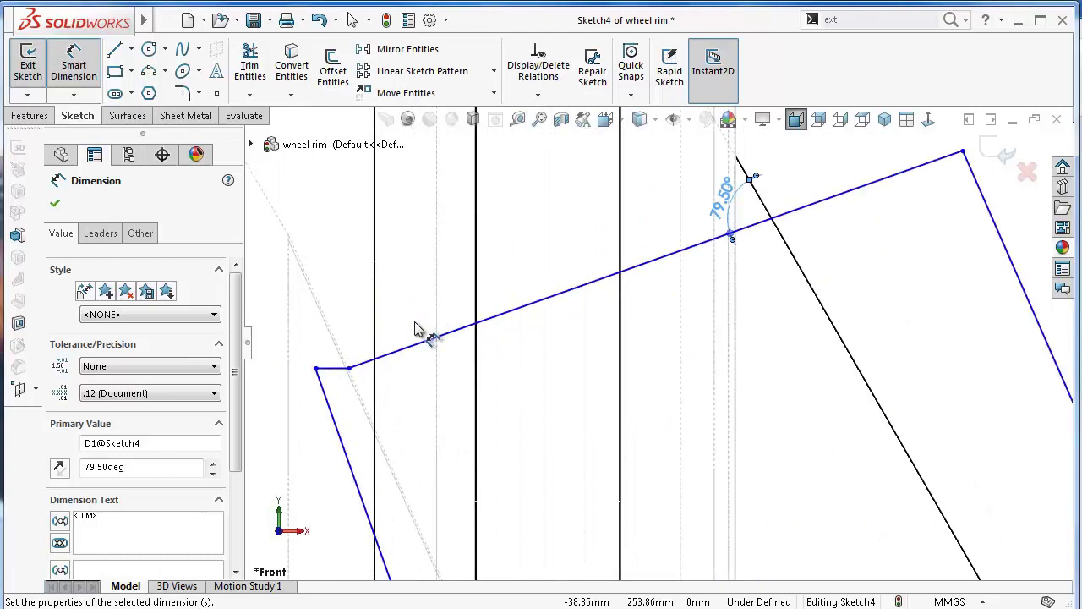
scroll(414, 330, down, 1)
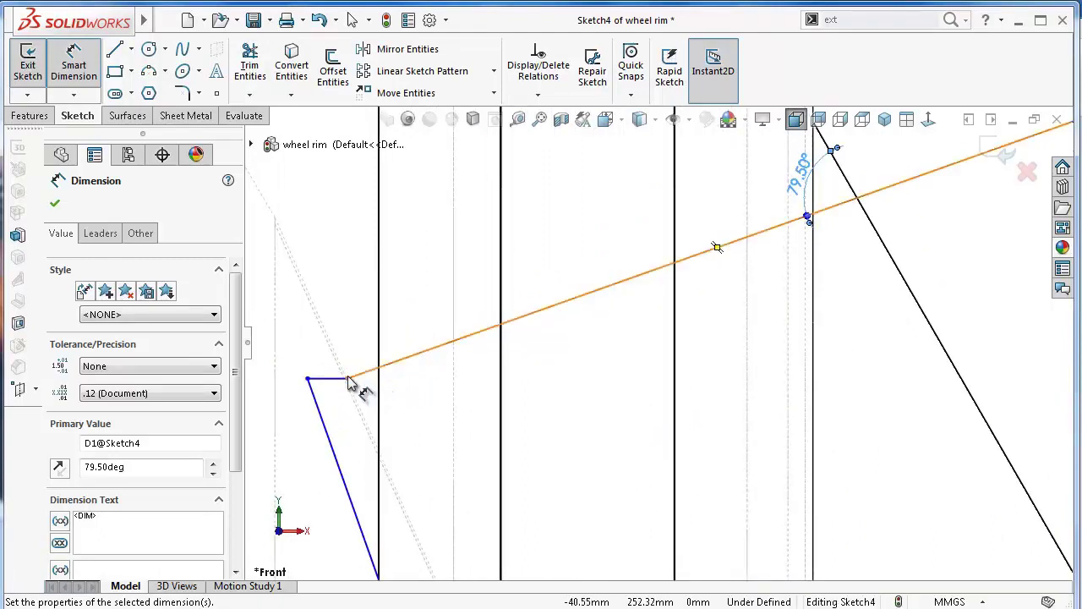
scroll(372, 376, up, 1)
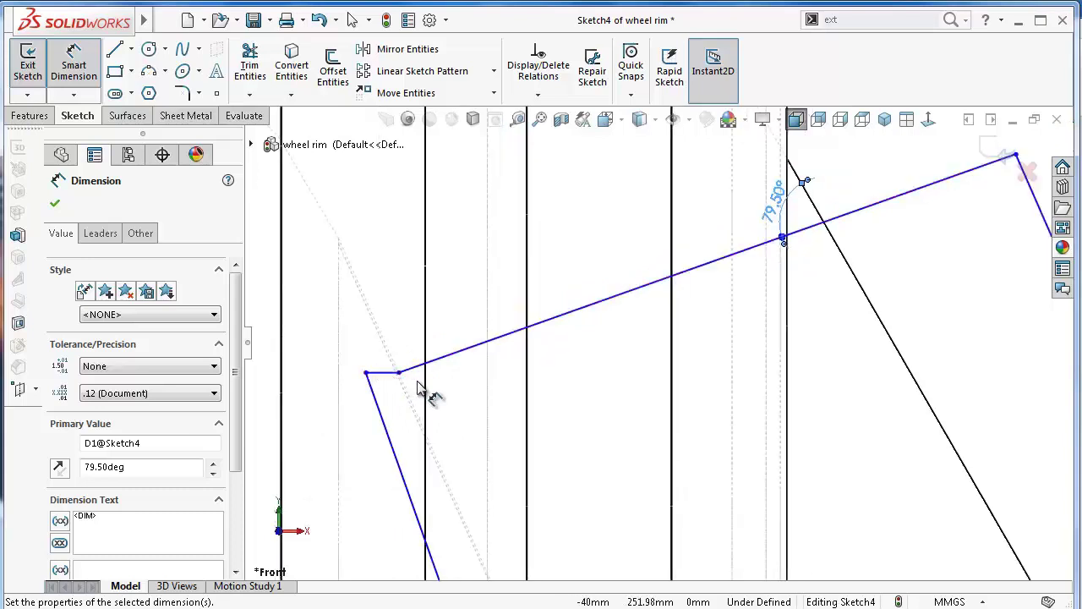
click(365, 373)
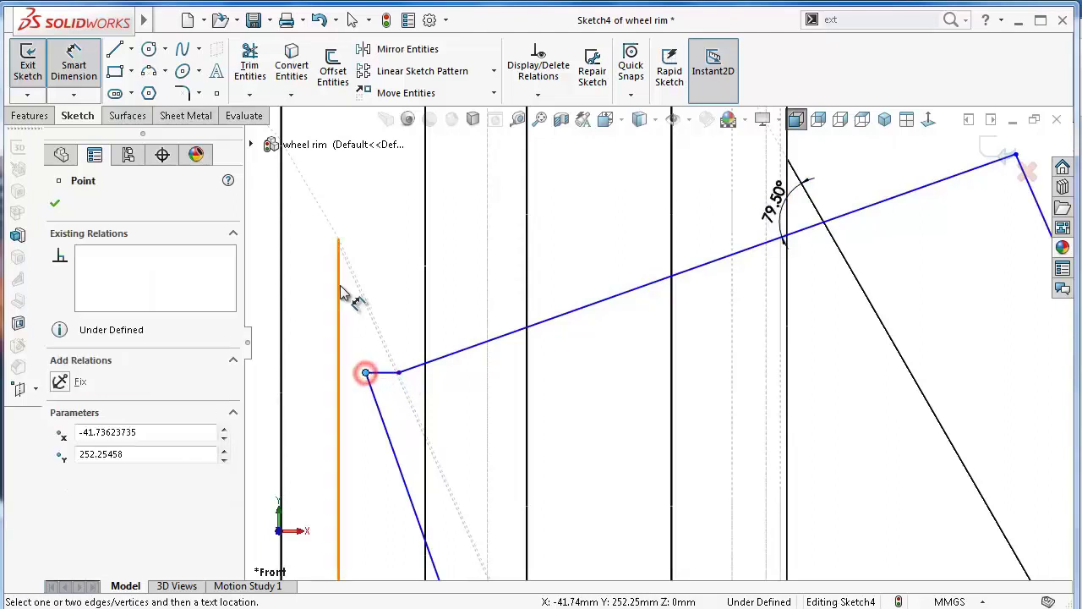
click(338, 237)
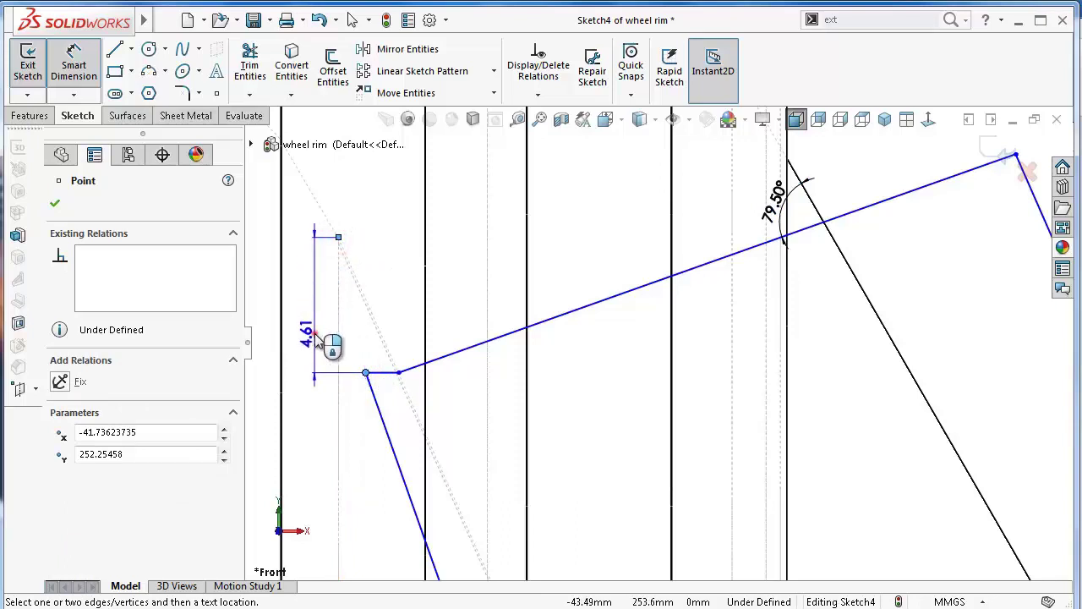
click(318, 338)
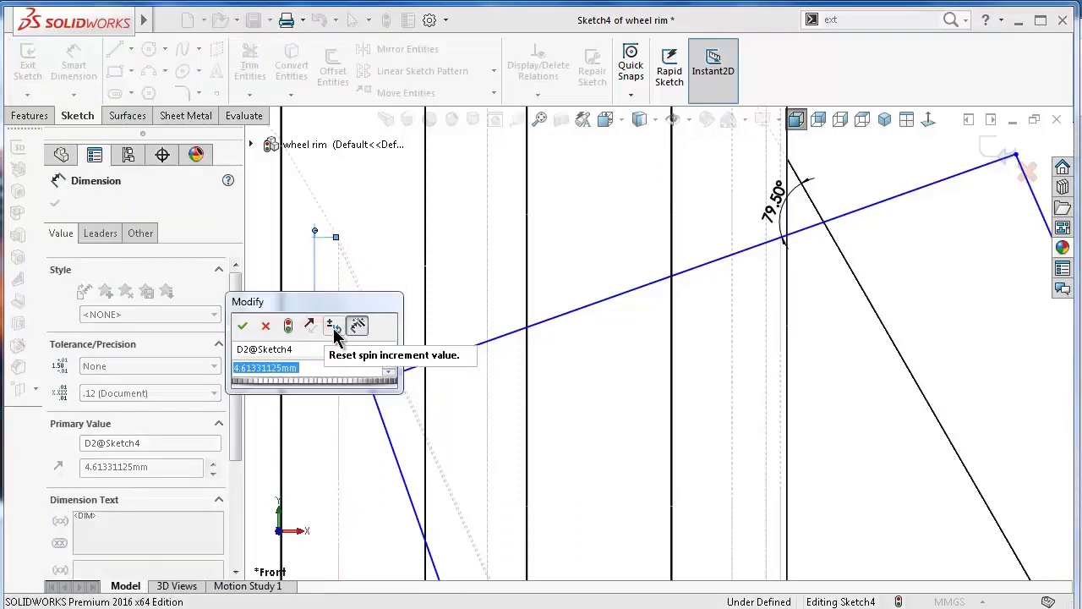
text(5.5)
key(Return)
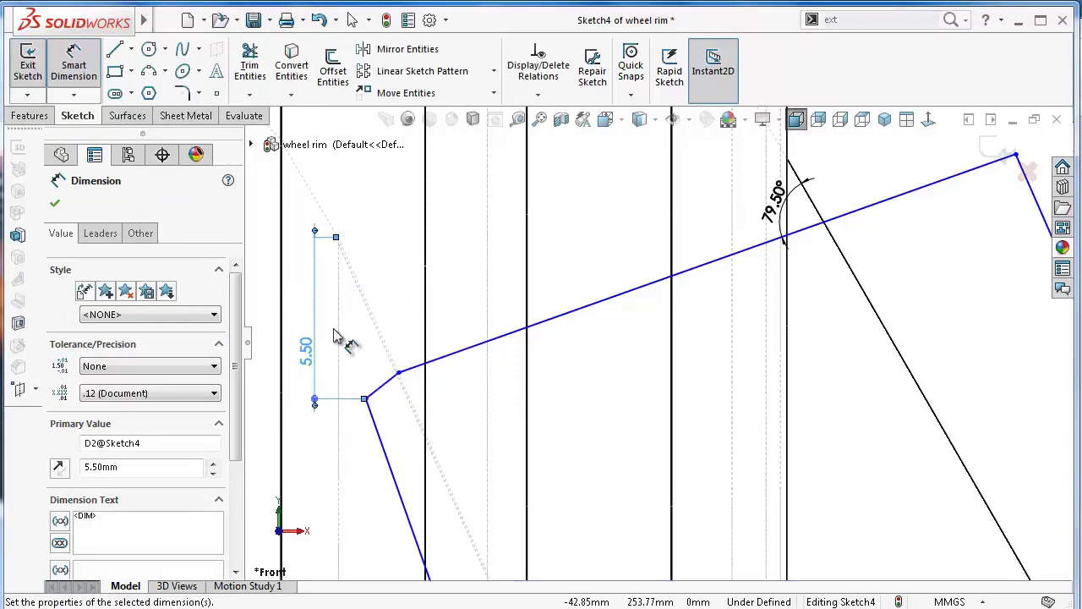
Select the short top-left line together with the long top line.
key(Escape)
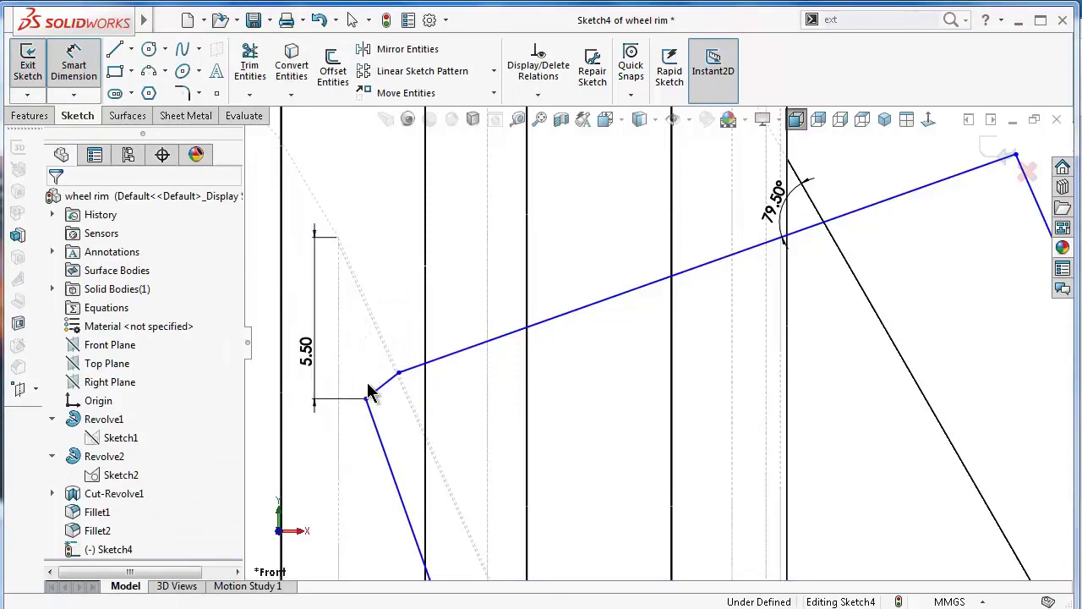
key(Escape)
click(381, 384)
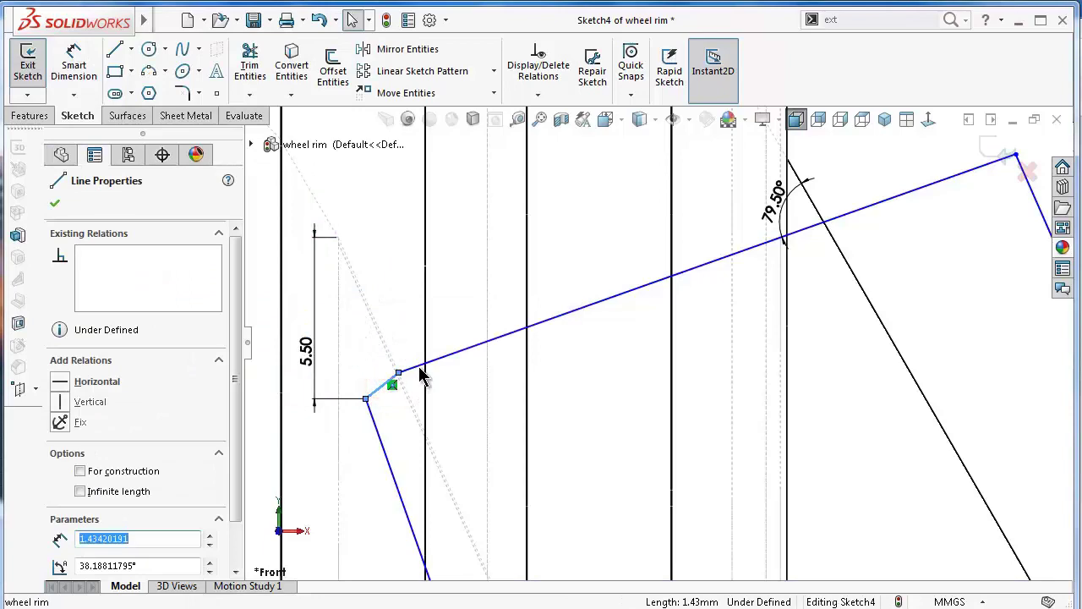
ctrl+click(419, 370)
Make the two top lines collinear and the square's top and right edges perpendicular.
click(501, 295)
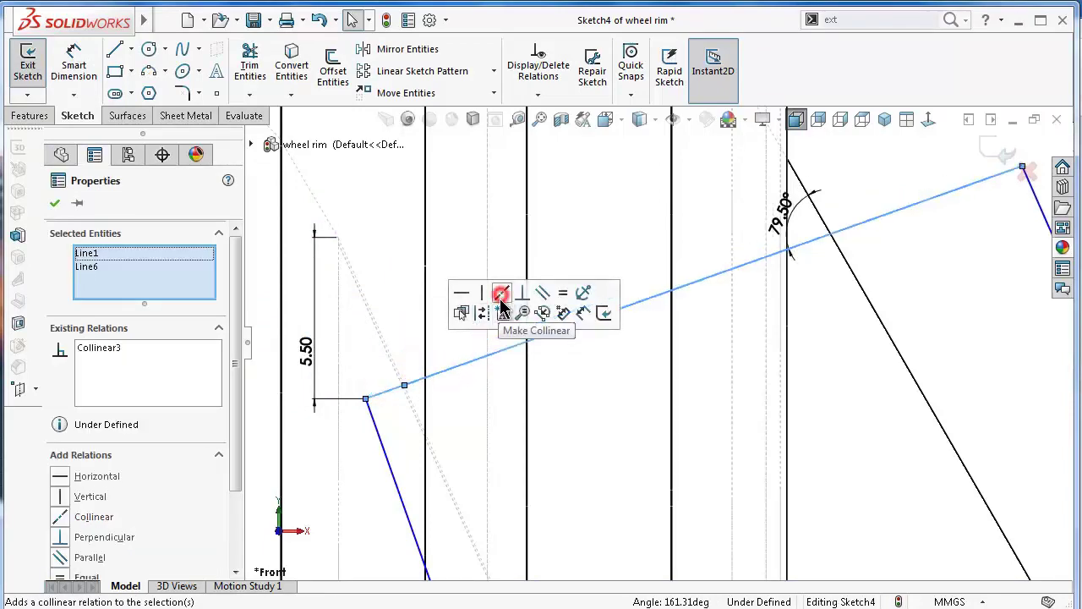
click(828, 459)
scroll(820, 461, up, 5)
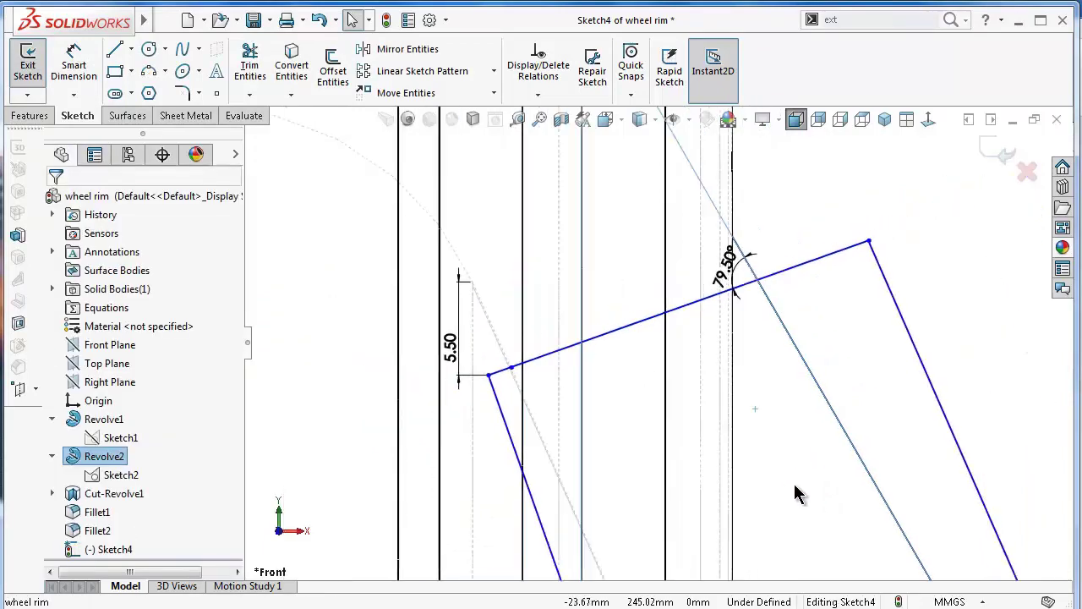
scroll(797, 495, up, 2)
scroll(797, 495, up, 3)
click(725, 306)
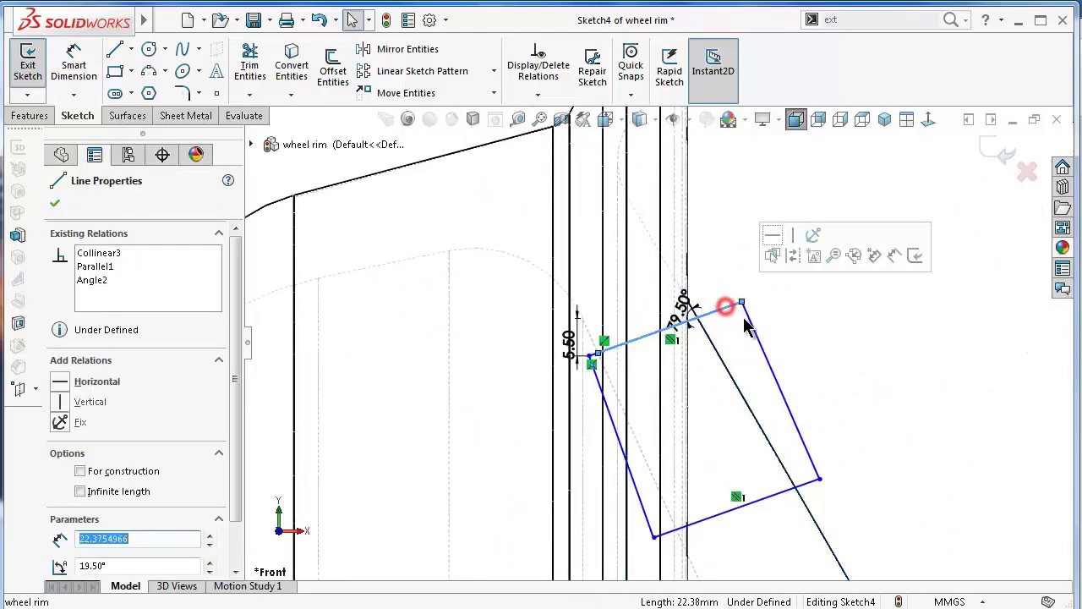
scroll(746, 328, down, 2)
ctrl+click(744, 342)
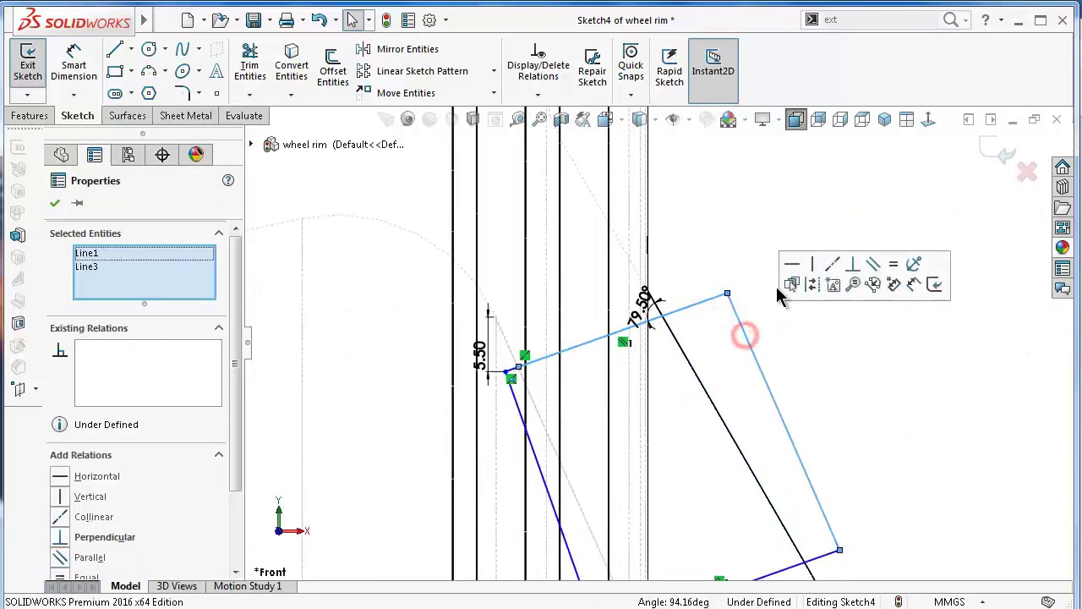
click(856, 267)
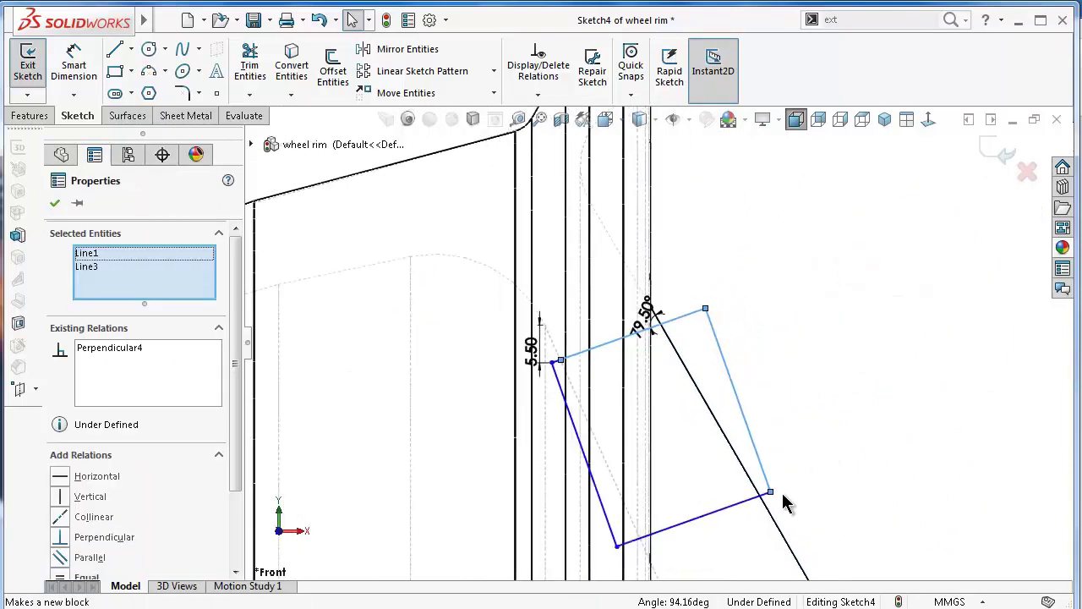
Dimension the square's right edge to 30 mm.
scroll(756, 507, up, 1)
scroll(755, 503, up, 2)
scroll(756, 501, up, 2)
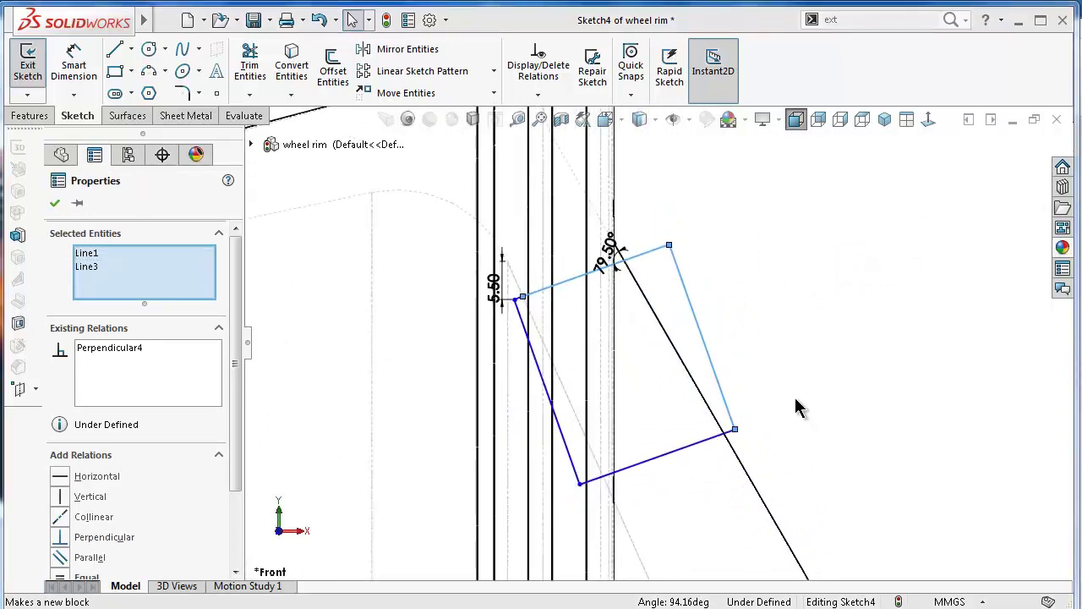
click(700, 334)
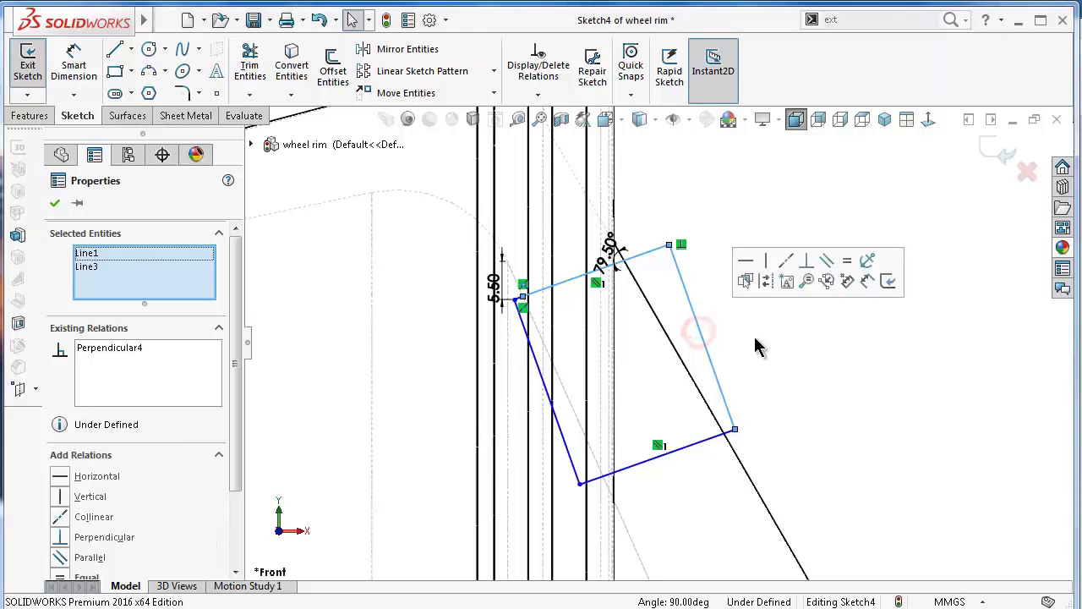
right_drag(856, 404, 839, 229)
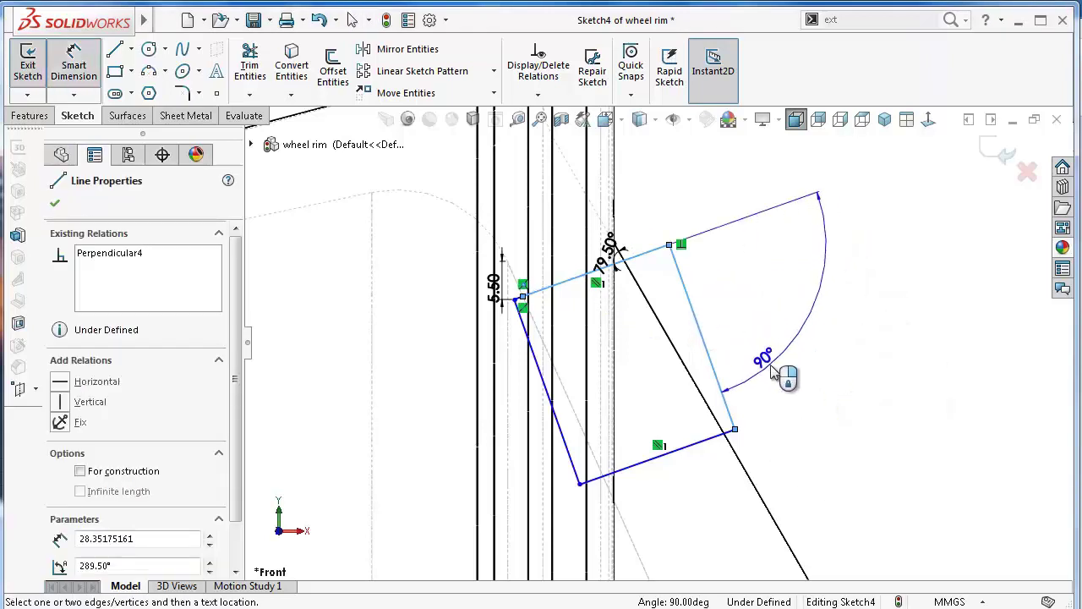
key(Escape)
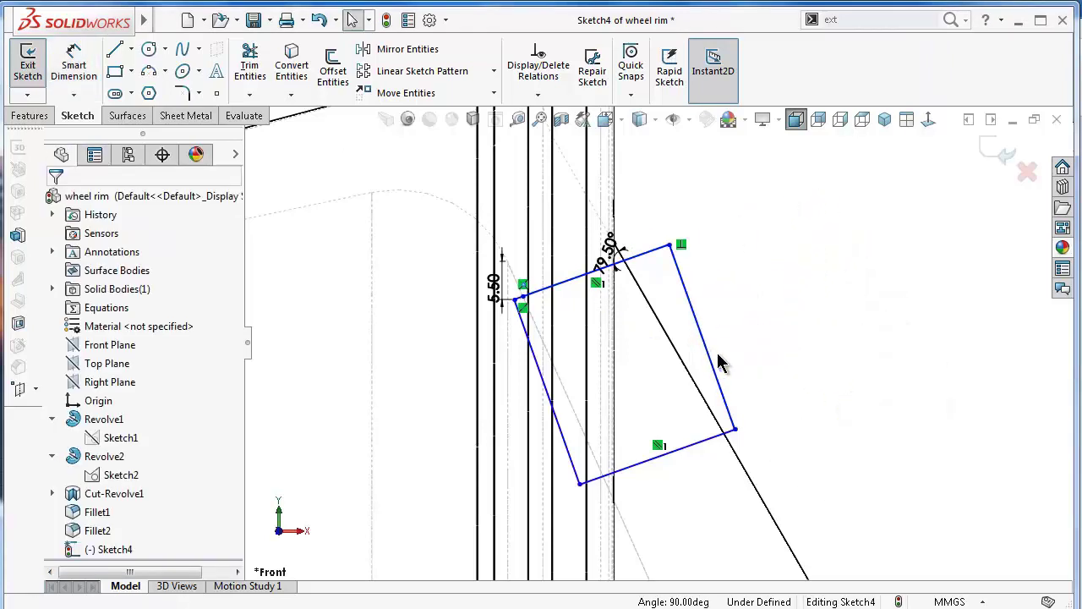
right_drag(781, 394, 778, 248)
click(701, 315)
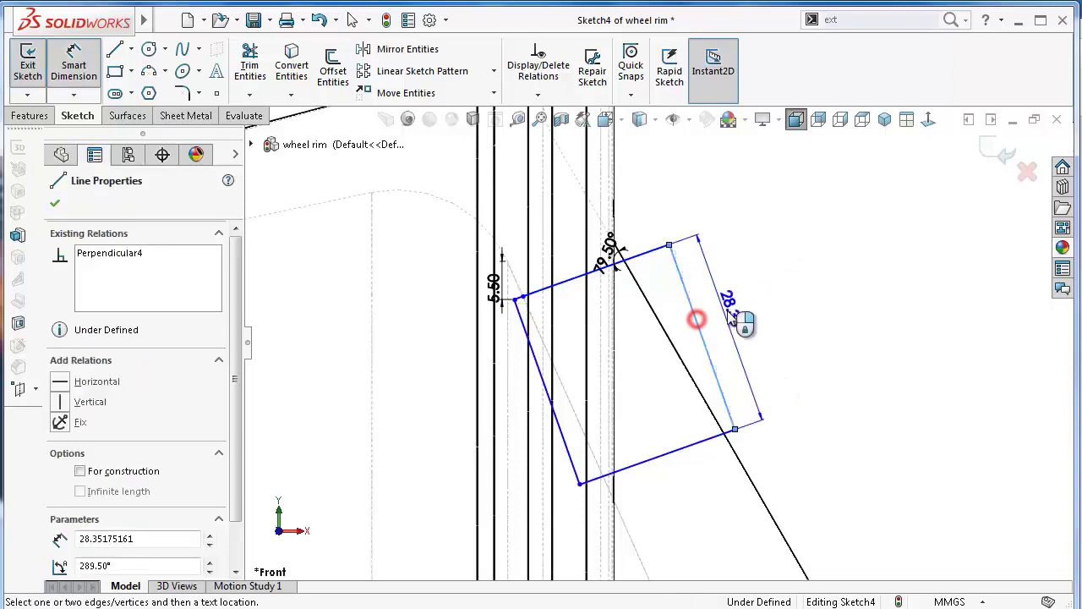
click(732, 318)
text(30)
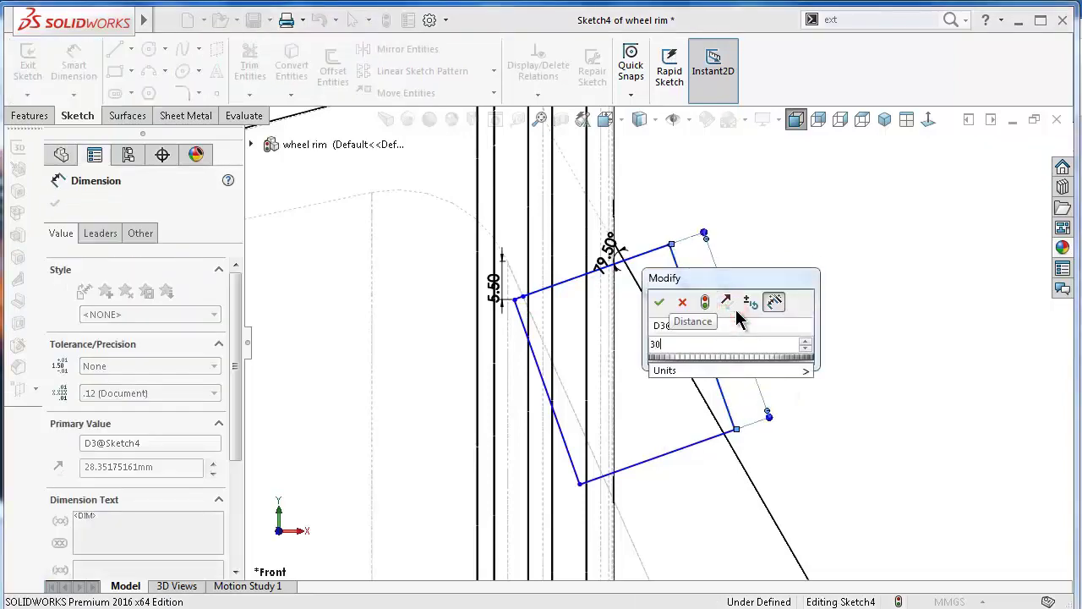
key(Return)
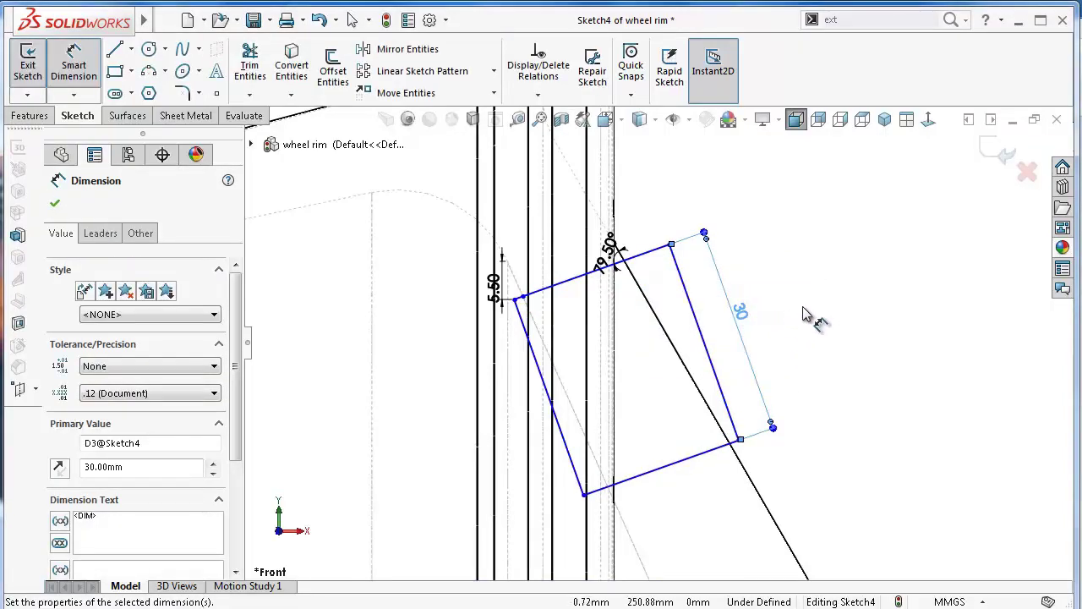
click(807, 314)
Dimension the square's width between its left and opposite edges to 30 mm.
scroll(761, 304, down, 2)
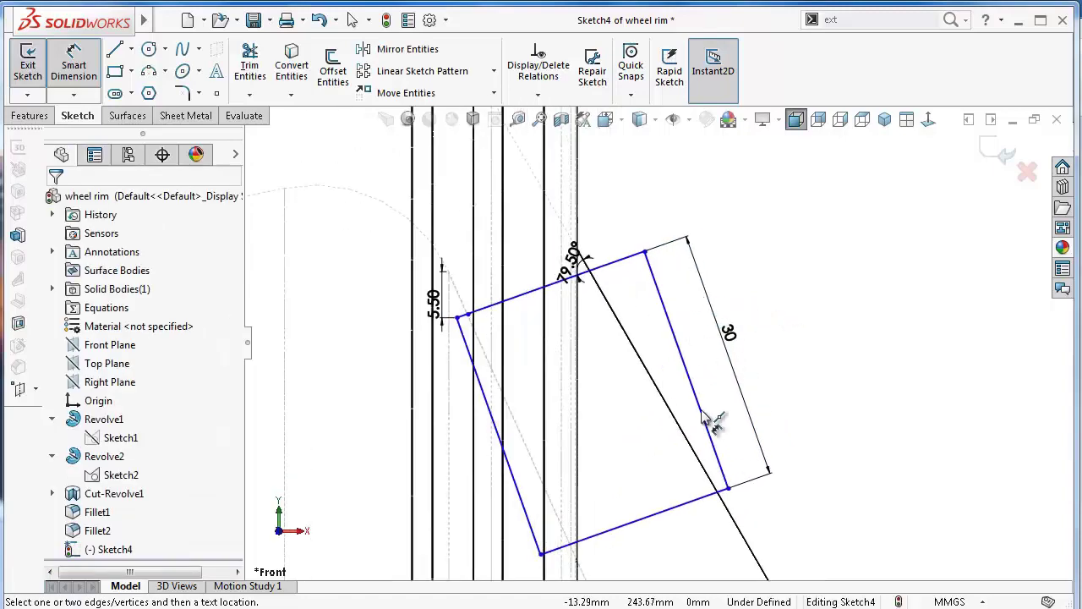
click(639, 257)
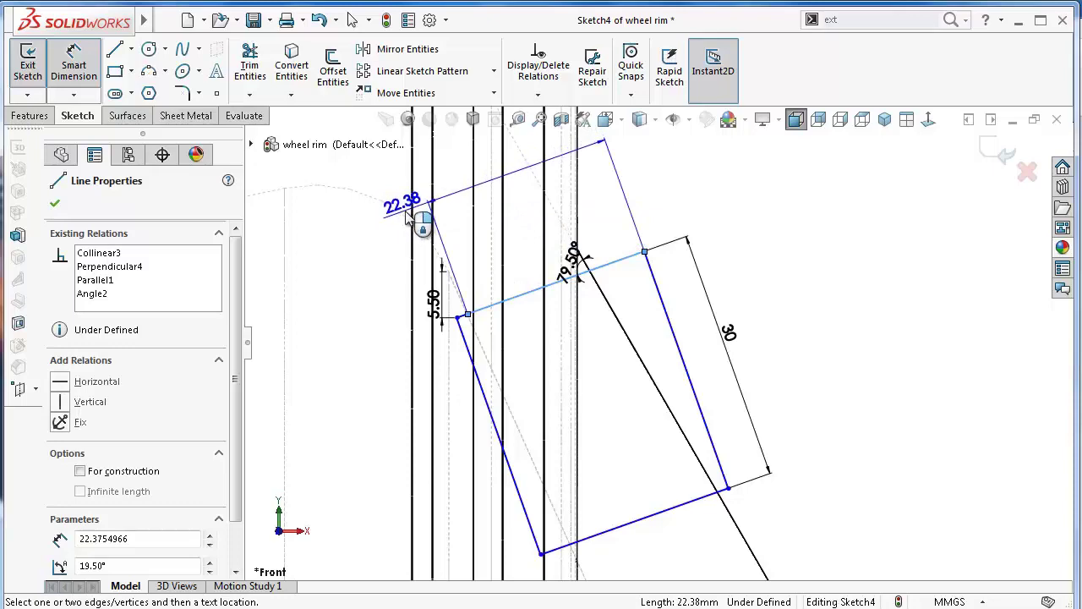
key(Escape)
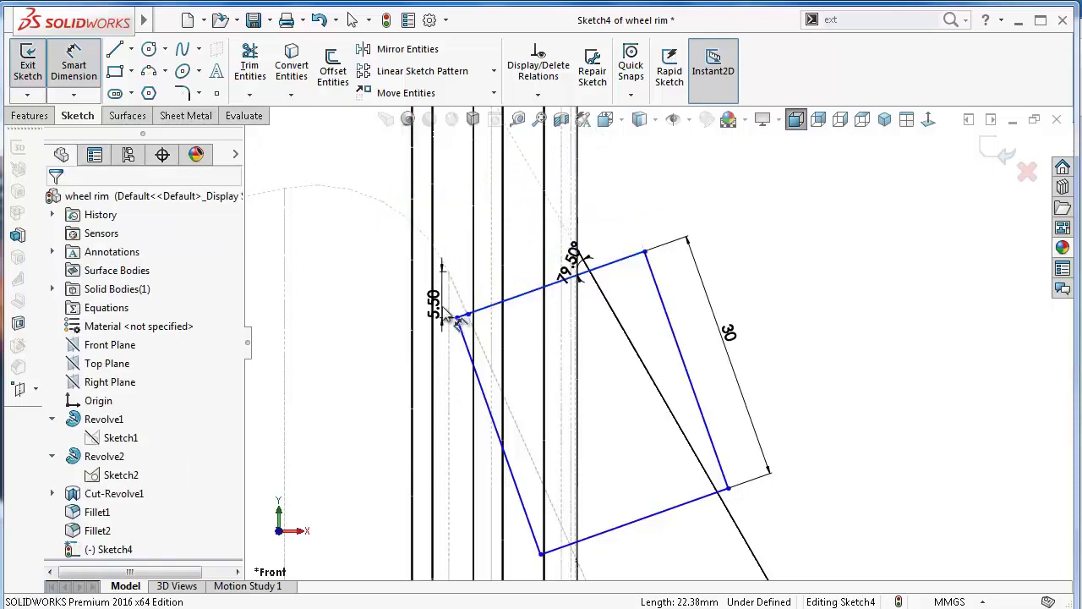
key(Escape)
click(530, 524)
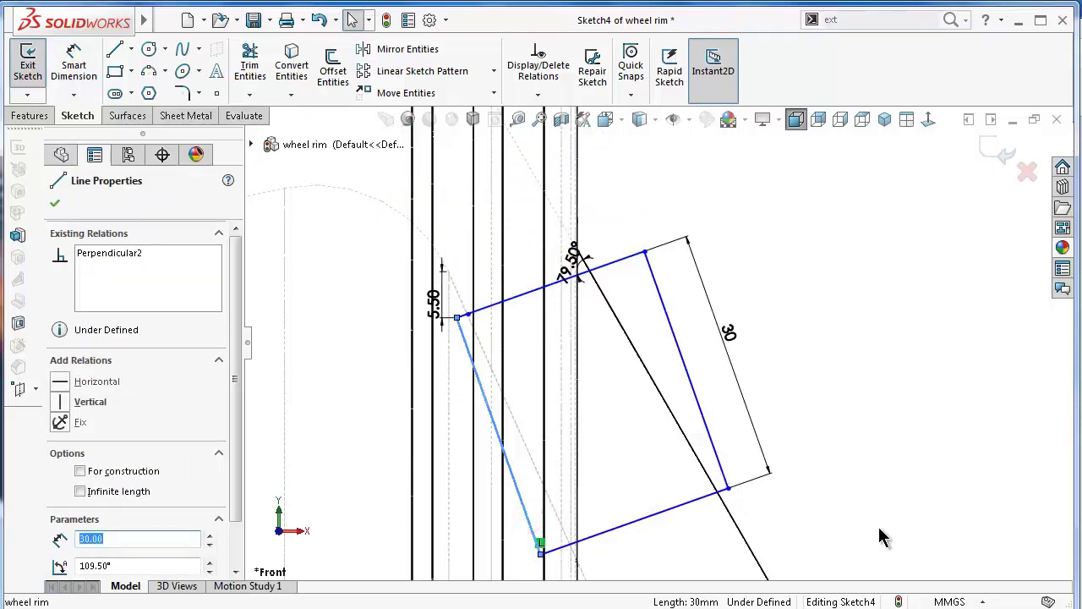
right_drag(877, 536, 877, 457)
click(708, 439)
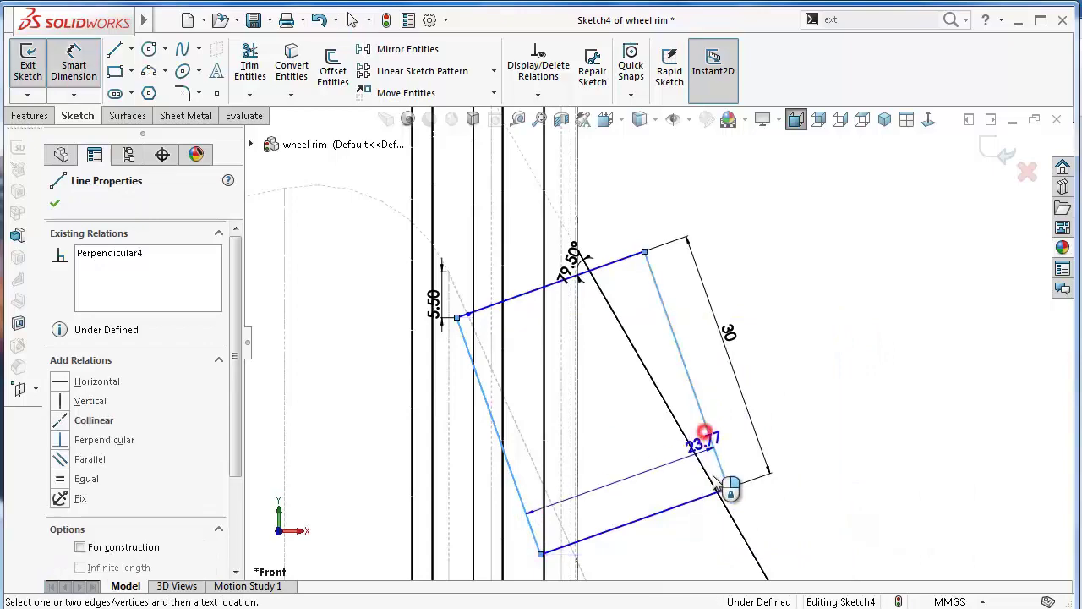
scroll(718, 507, up, 3)
click(687, 511)
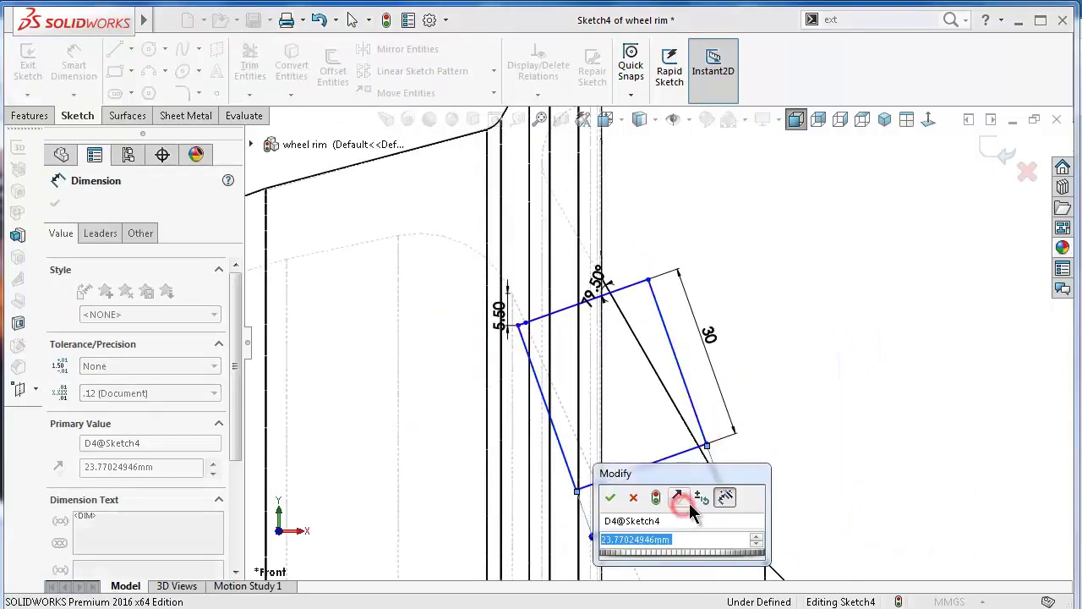
text(30)
key(Return)
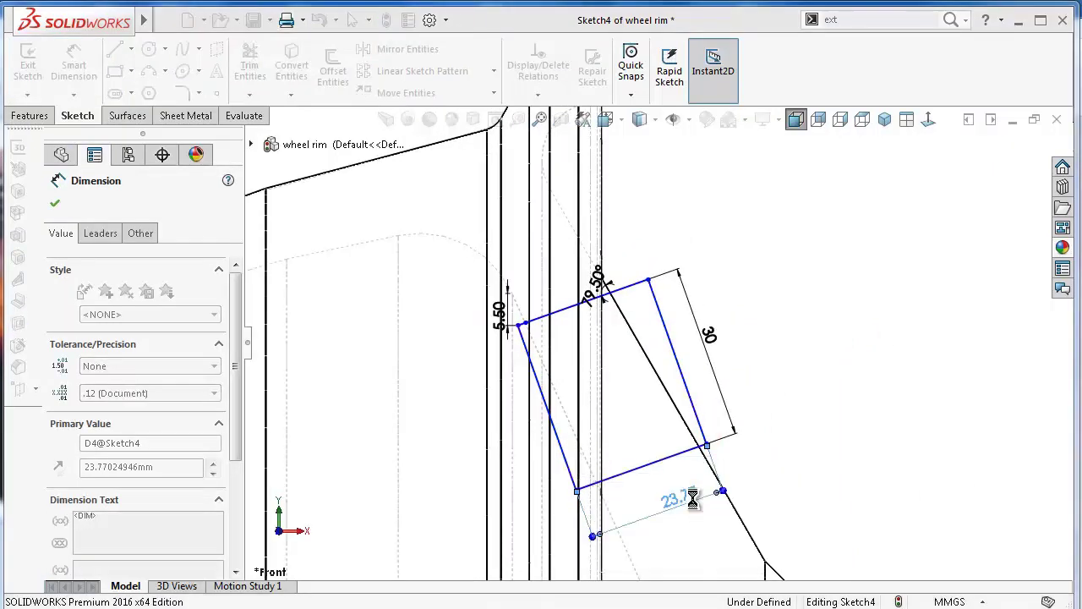
key(Escape)
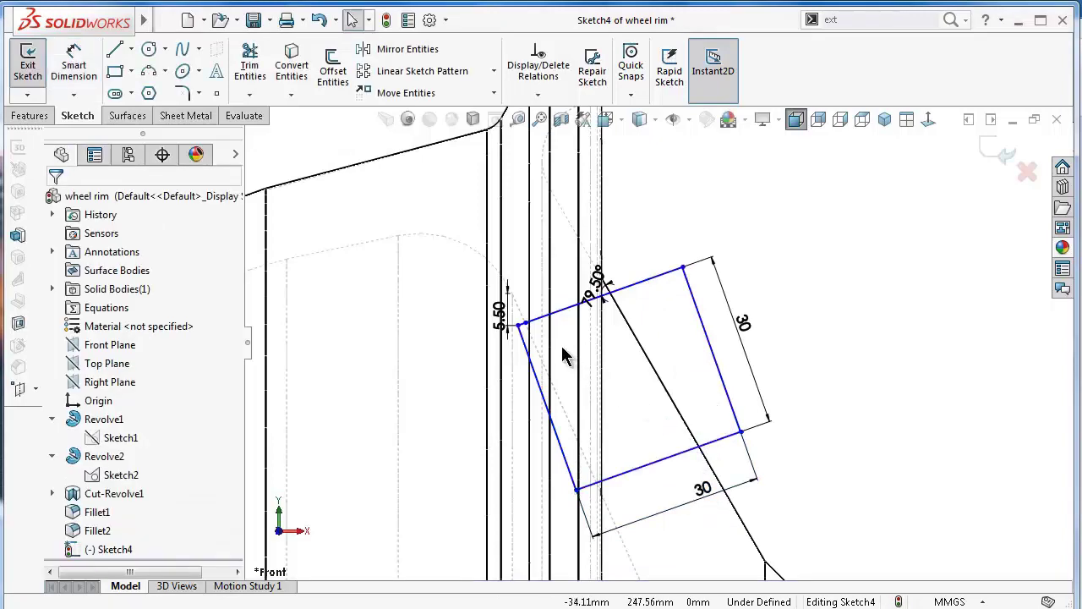
Make the square's free corner point coincident with the rim's vertical edge.
scroll(562, 346, down, 1)
scroll(544, 321, down, 2)
scroll(504, 325, down, 2)
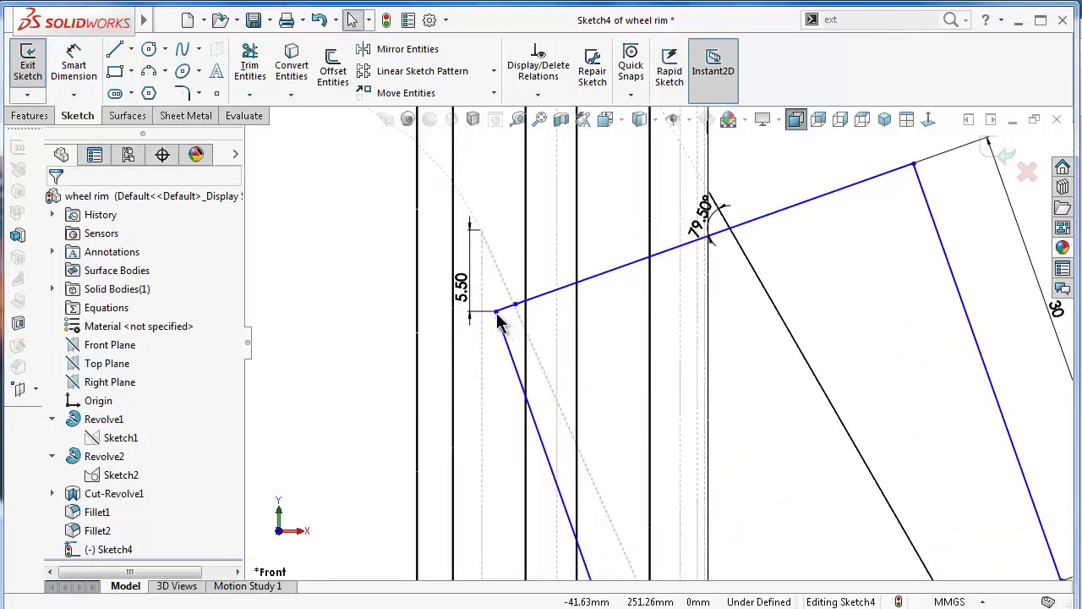
click(497, 315)
ctrl+click(481, 339)
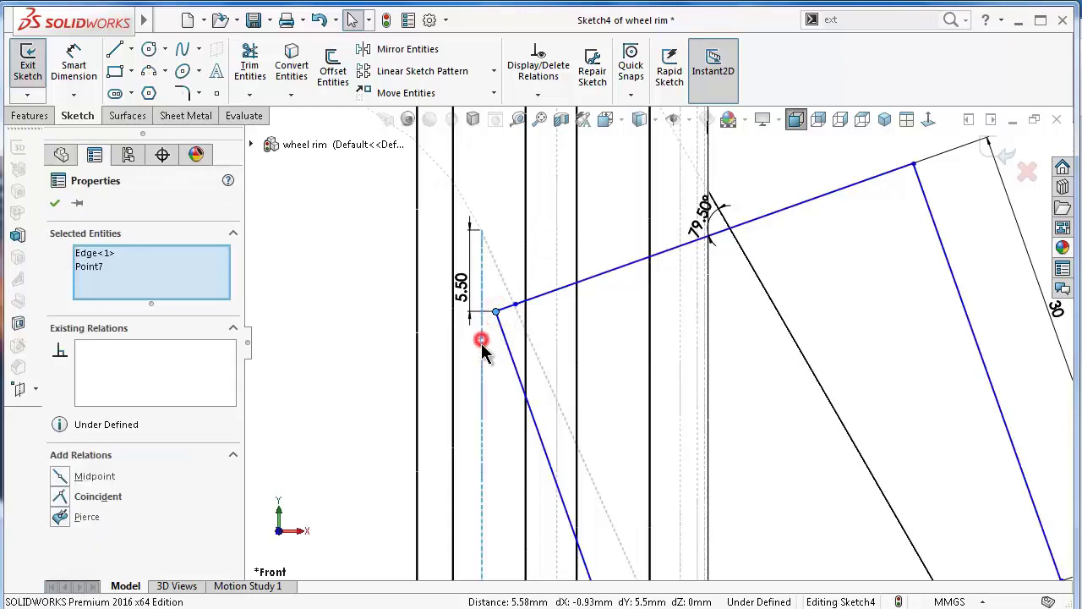
click(546, 272)
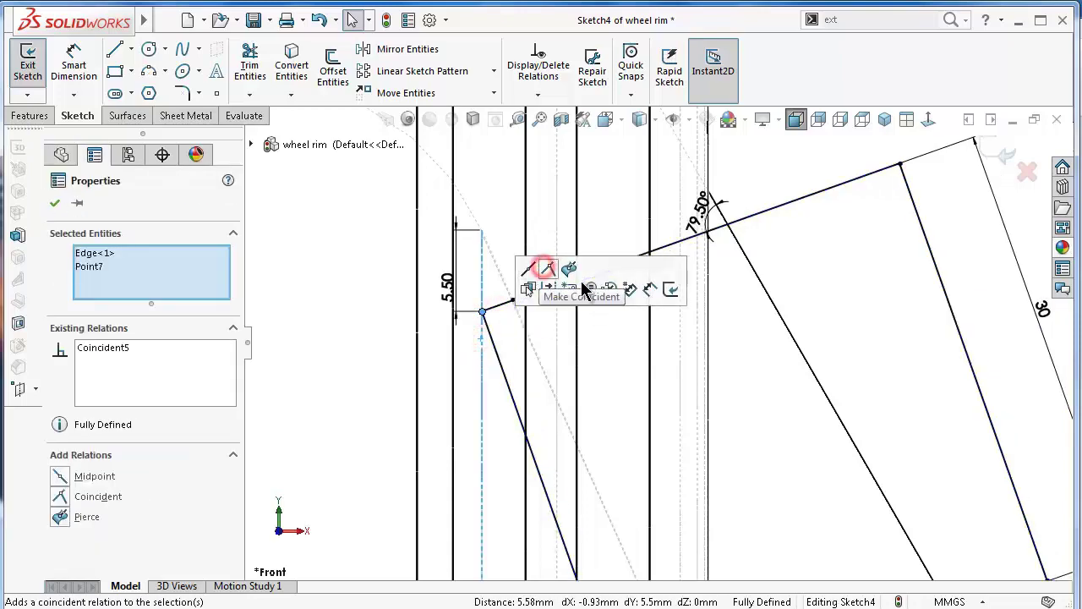
scroll(856, 337, up, 1)
scroll(856, 359, up, 1)
scroll(925, 476, up, 1)
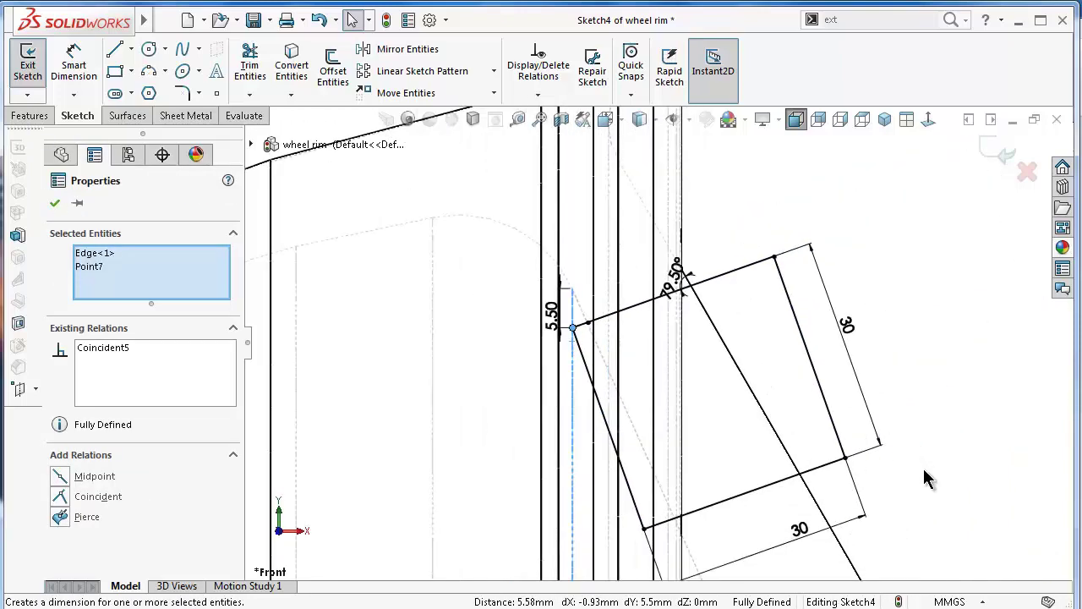
click(925, 466)
scroll(913, 439, up, 1)
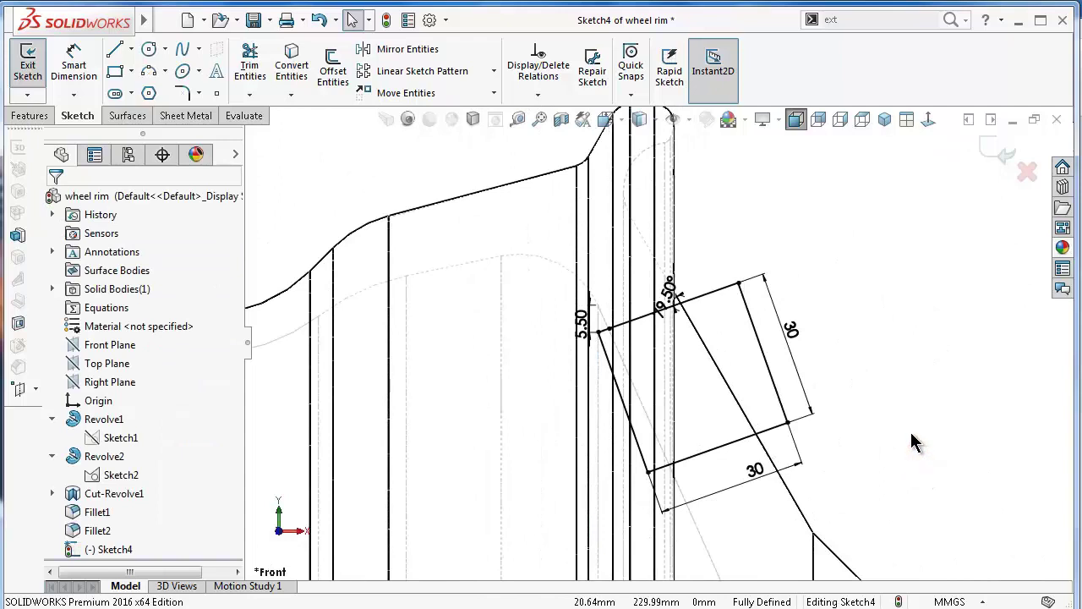
Revolve-cut Sketch4 Blind 360° around Line4, the square's lower edge, creating Cut-Revolve2.
click(30, 115)
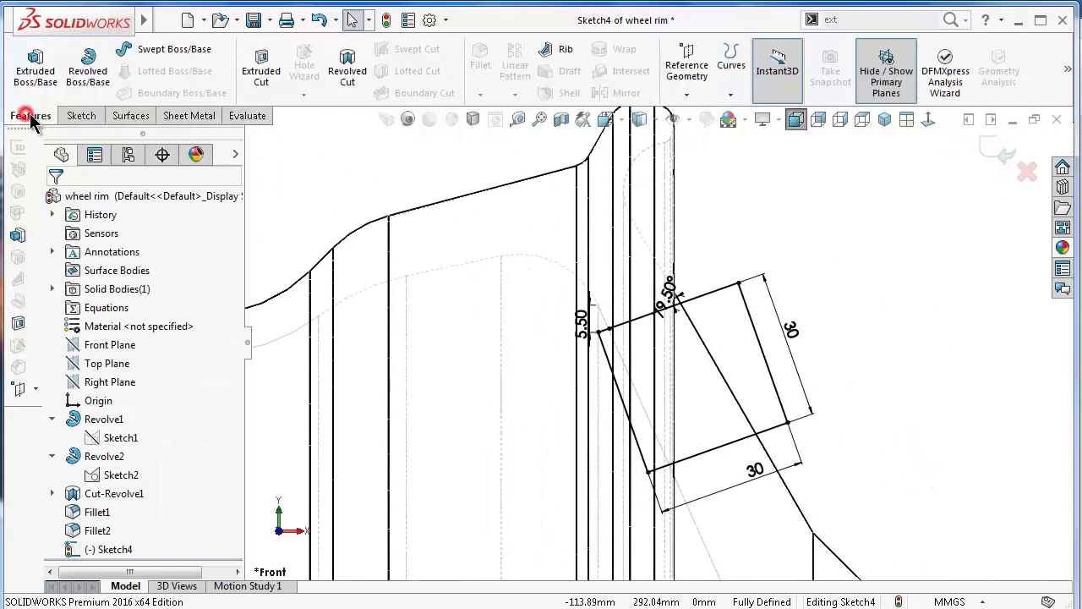
click(356, 71)
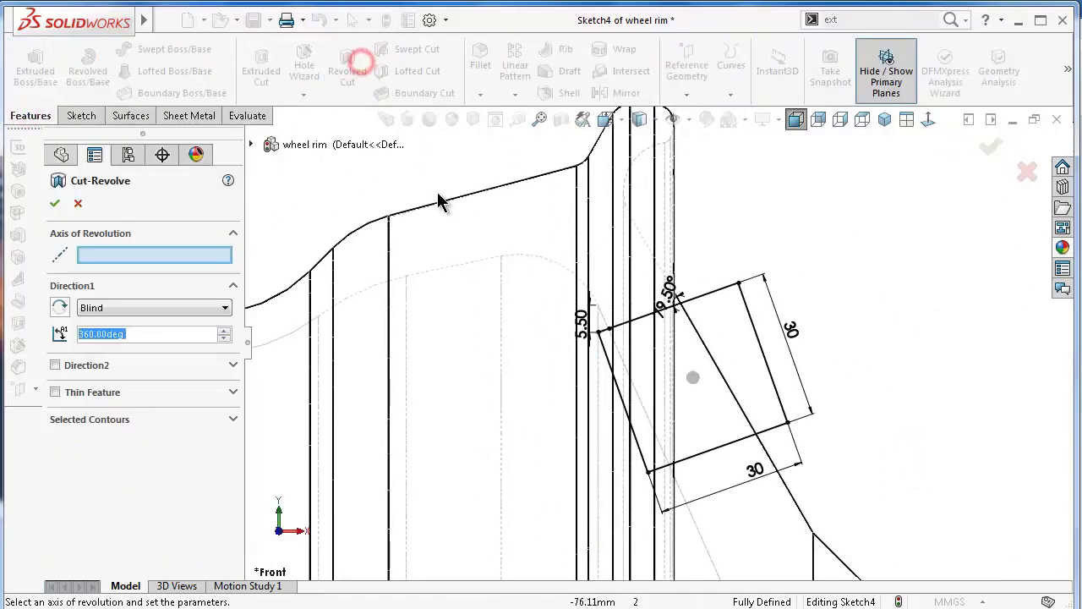
click(774, 429)
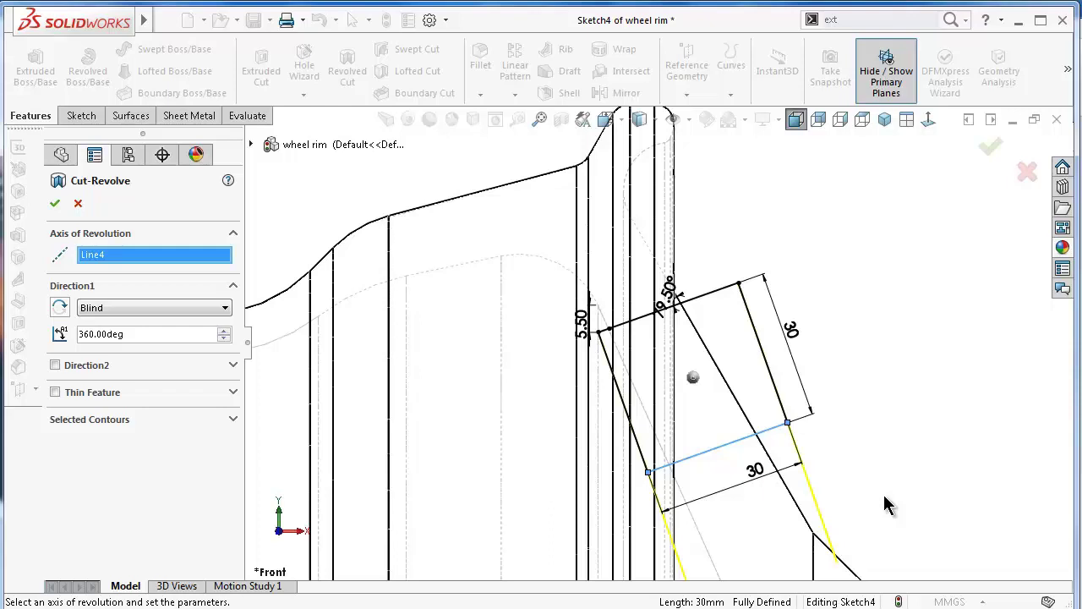
scroll(886, 499, up, 3)
scroll(808, 505, down, 1)
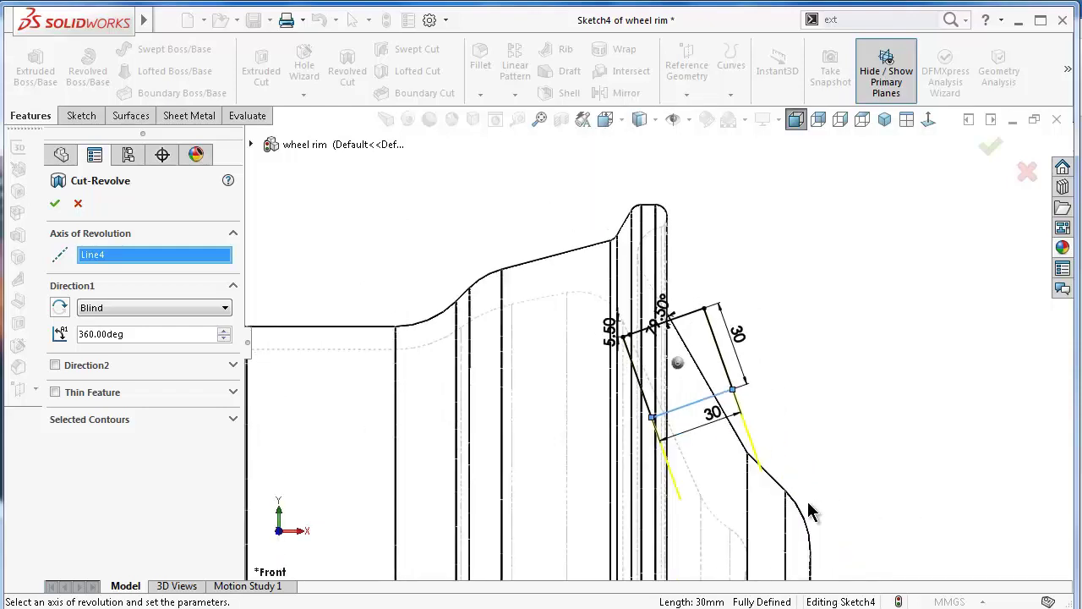
scroll(808, 507, down, 1)
scroll(689, 399, down, 1)
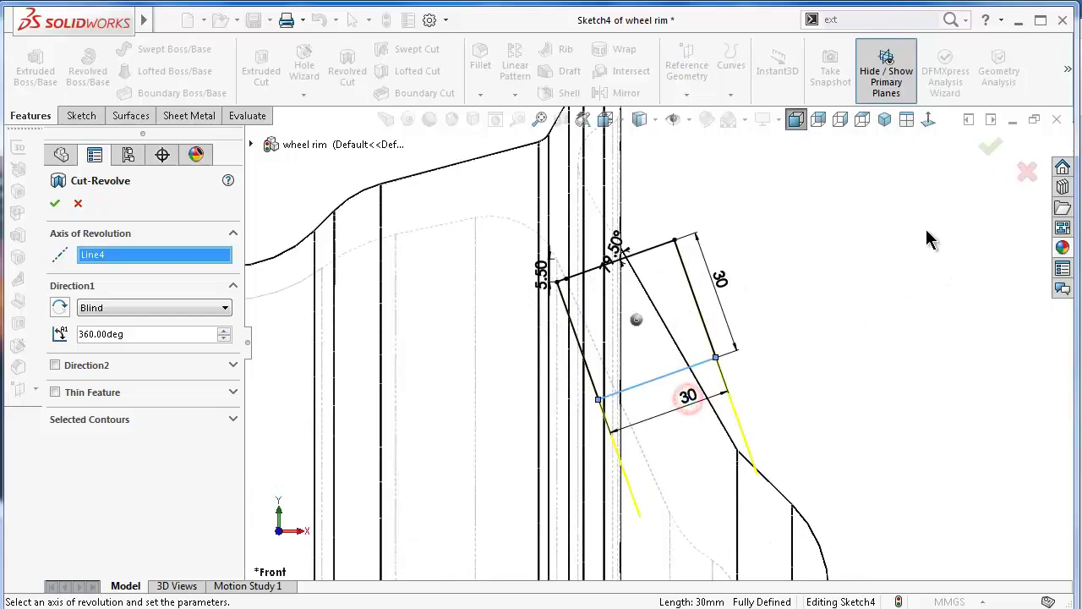
click(991, 152)
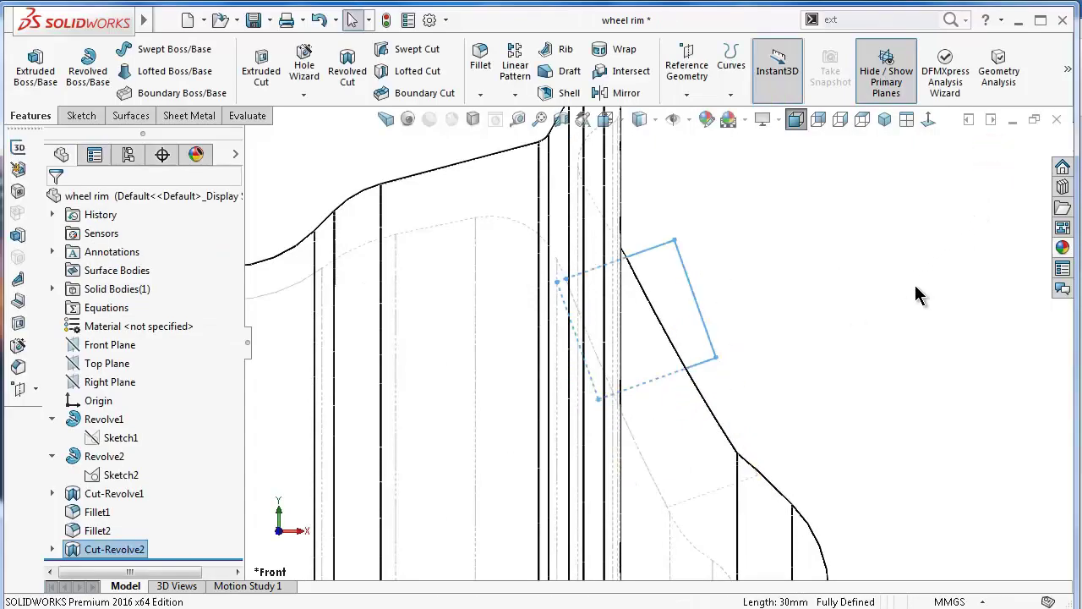
Change Cut-Revolve2's 30 mm sketch dimension to 40 and rebuild the model.
middle_drag(836, 351, 831, 395)
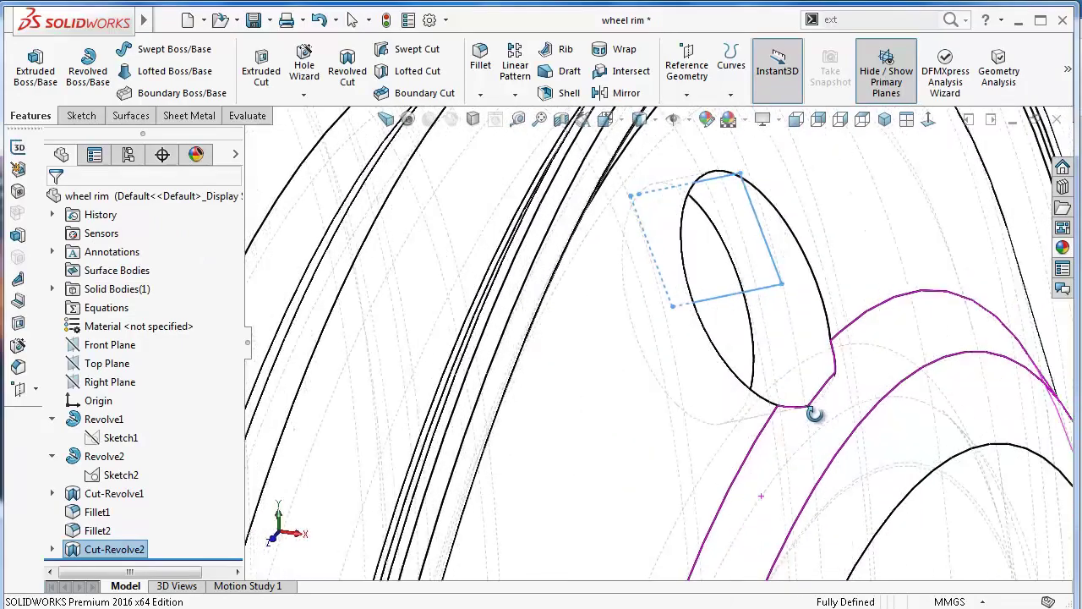
key(Escape)
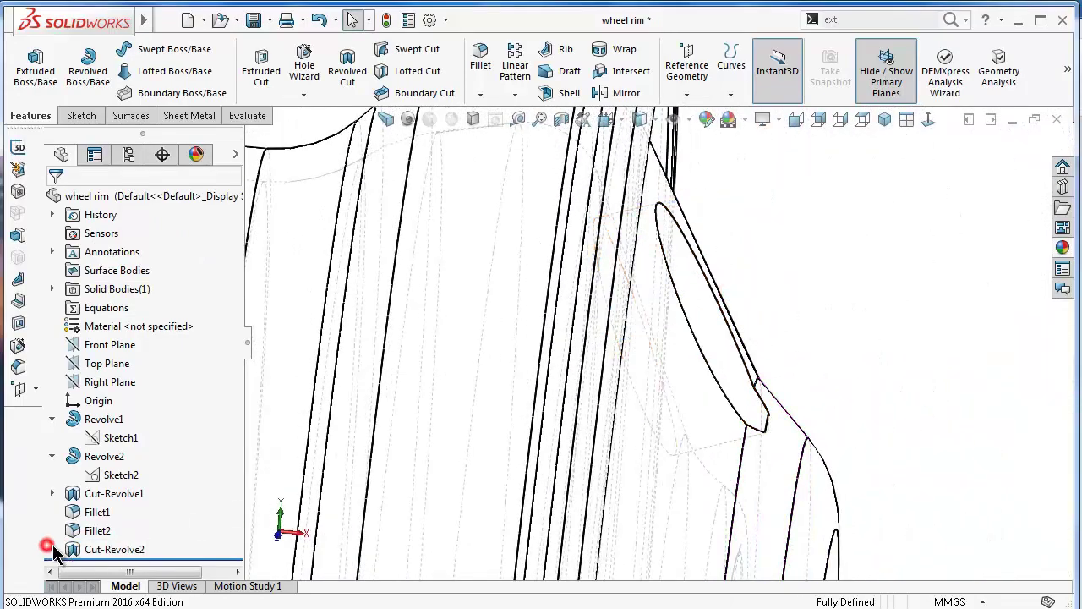
click(52, 550)
click(119, 551)
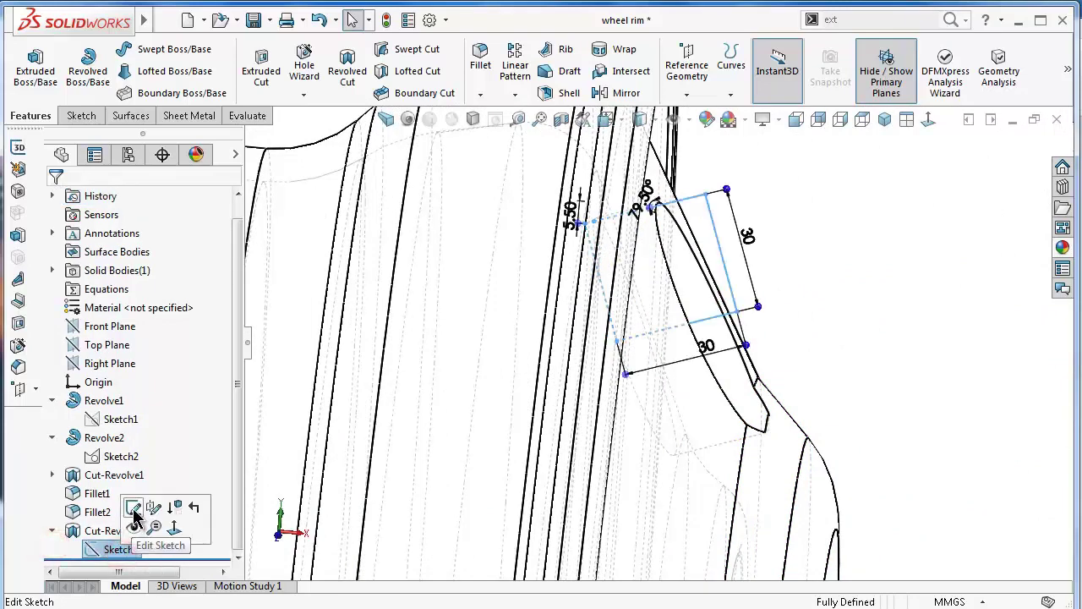
double_click(709, 354)
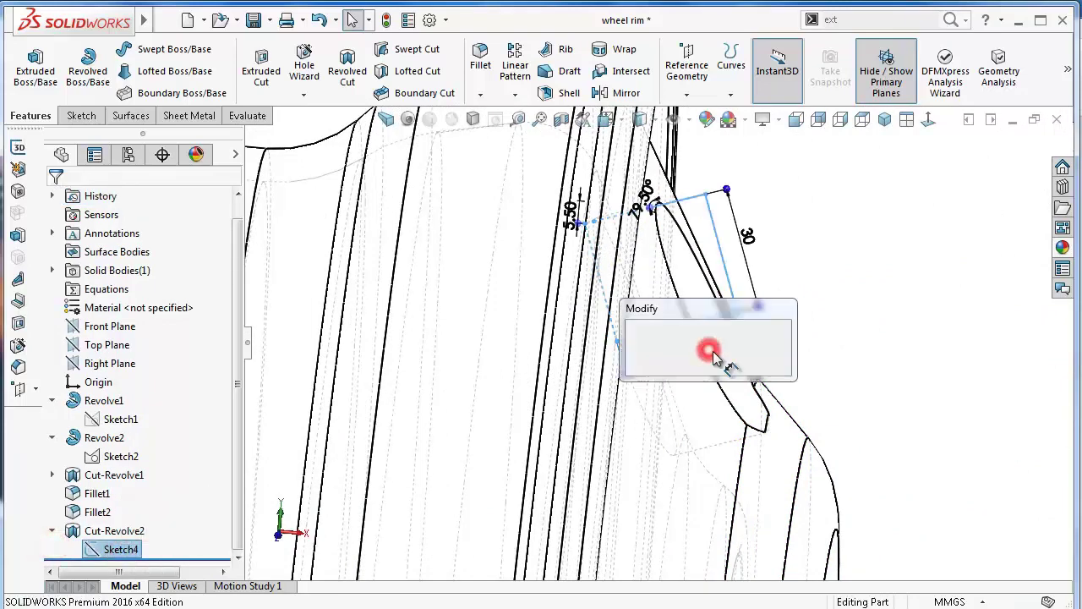
text(40)
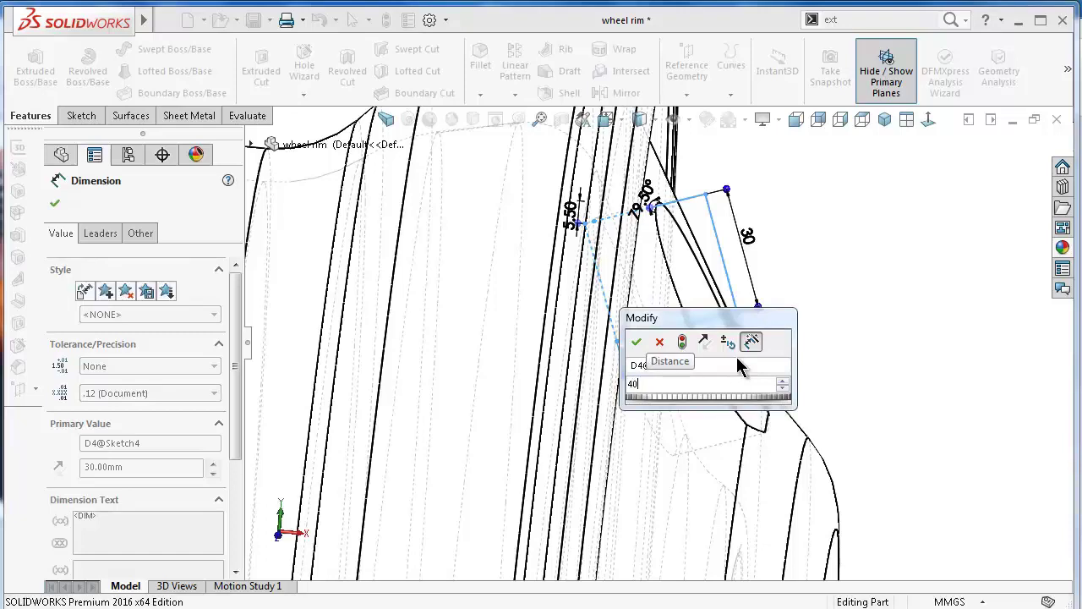
key(Return)
click(856, 352)
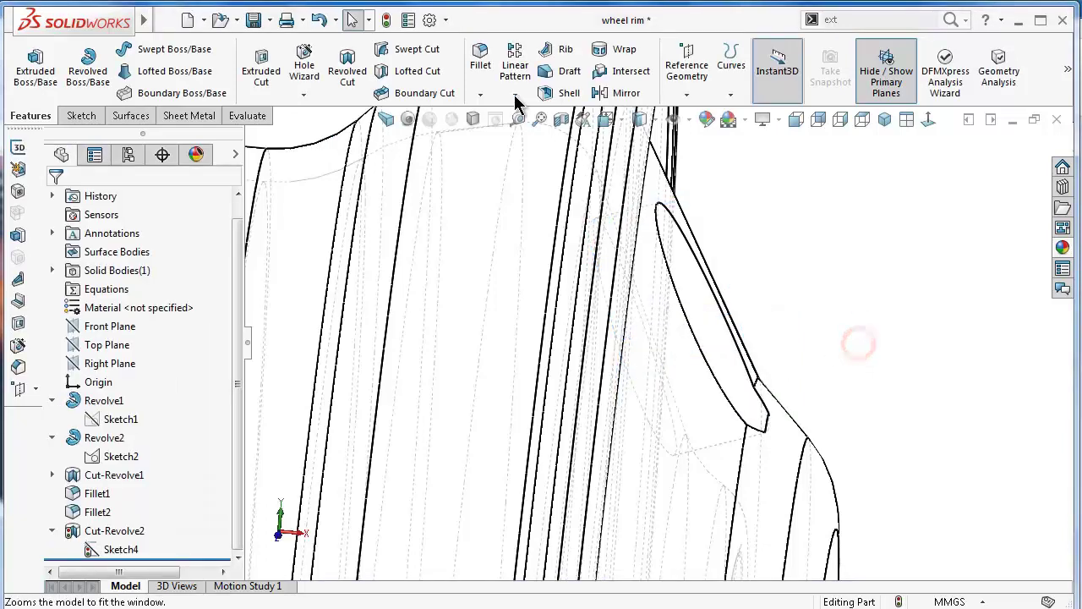
click(386, 21)
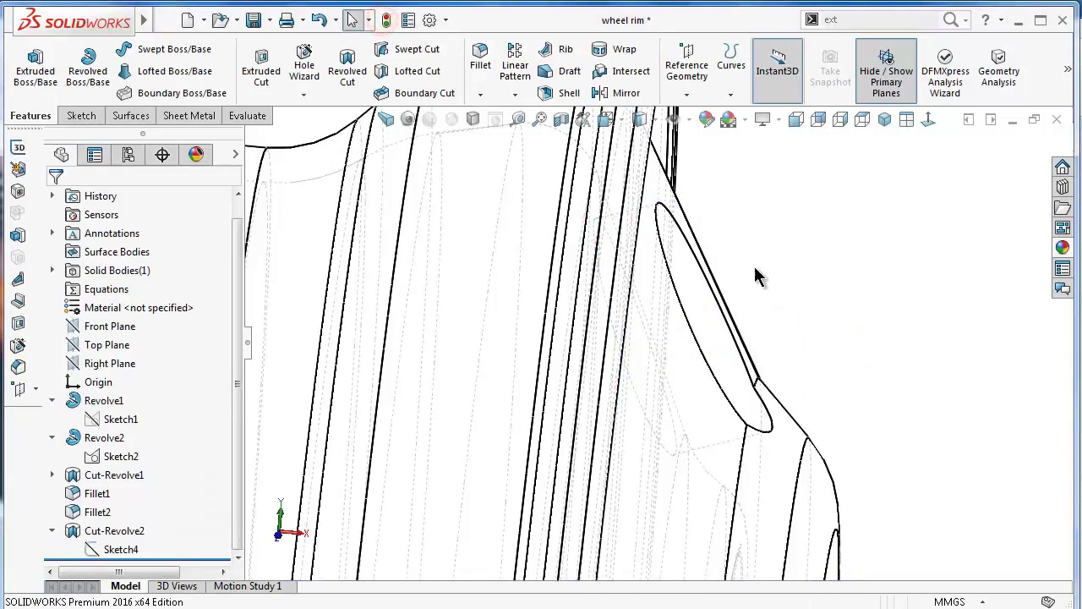
Save the wheel rim part and display it Shaded With Edges.
mouse_move(856, 324)
middle_down()
mouse_move(740, 370)
mouse_move(624, 445)
mouse_move(750, 364)
mouse_move(761, 389)
middle_up()
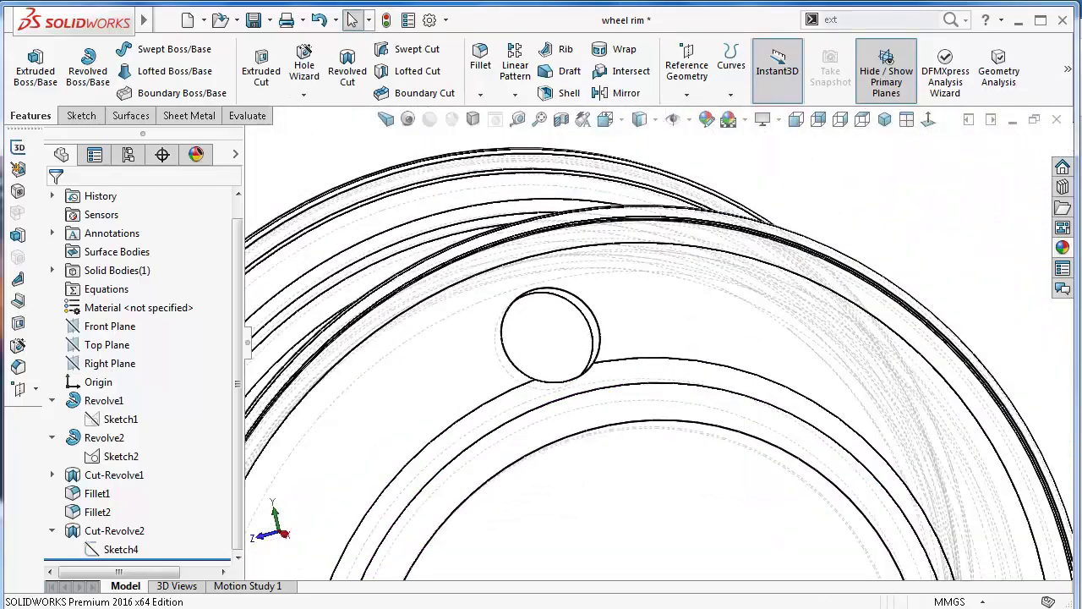
key(ctrl+s)
click(644, 120)
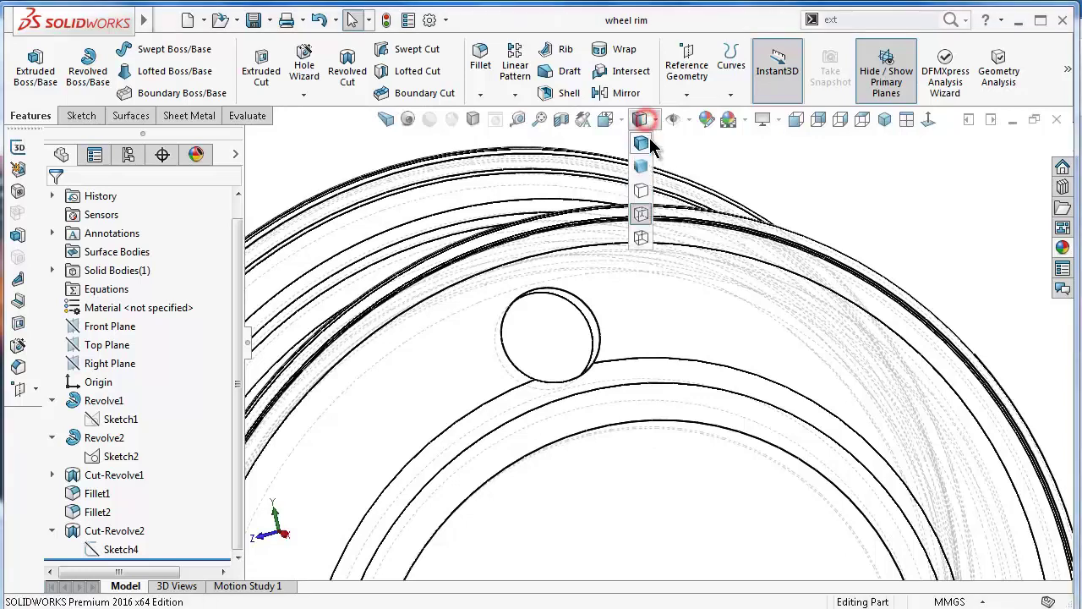
click(643, 146)
Orbit to a tilted side view and start a Circular Pattern.
scroll(719, 411, up, 3)
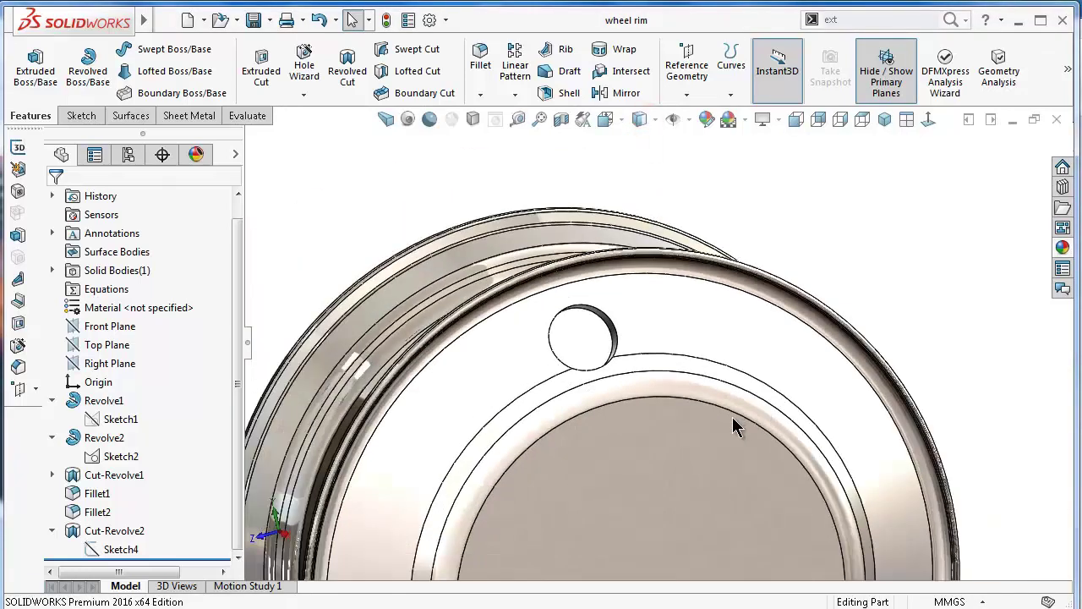
mouse_move(733, 389)
middle_down()
mouse_move(794, 283)
mouse_move(756, 312)
mouse_move(743, 307)
middle_up()
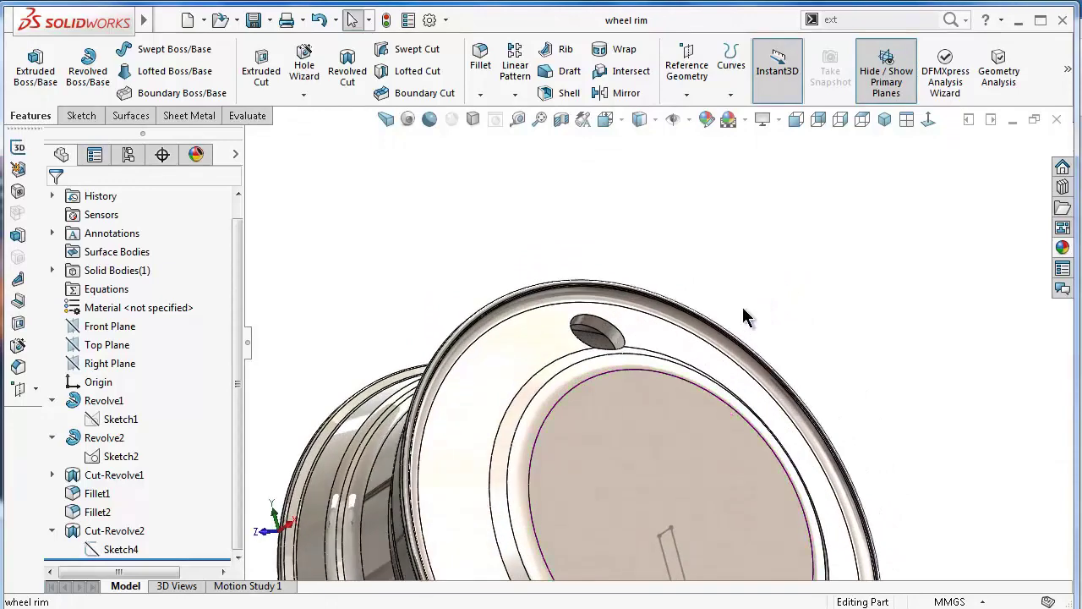
click(516, 95)
click(541, 136)
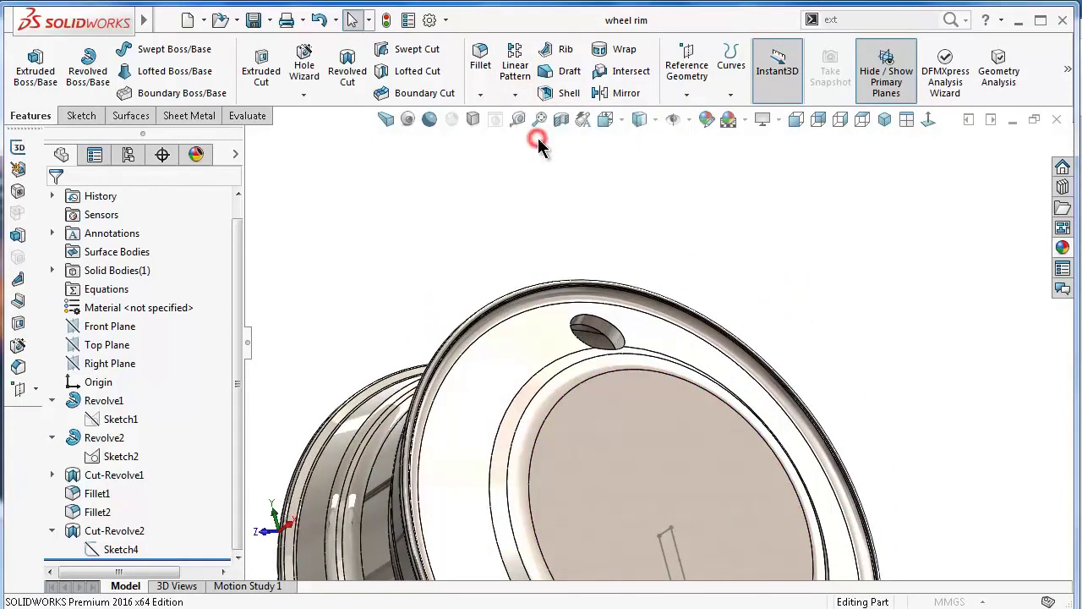
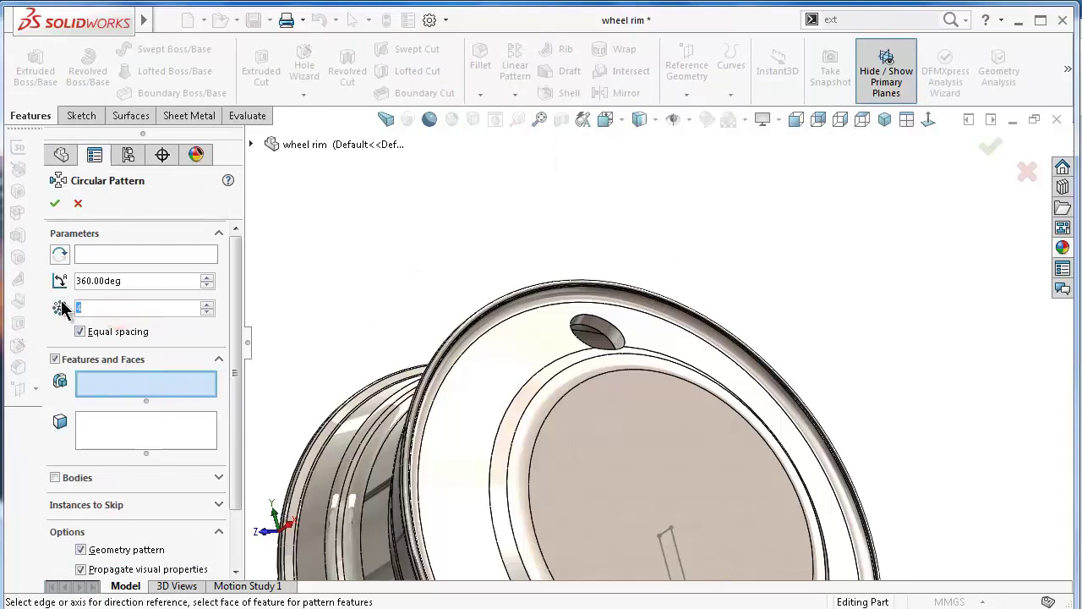
Pattern Cut-Revolve2 into 9 equally spaced instances around the rim's cylindrical face.
text(9)
click(85, 255)
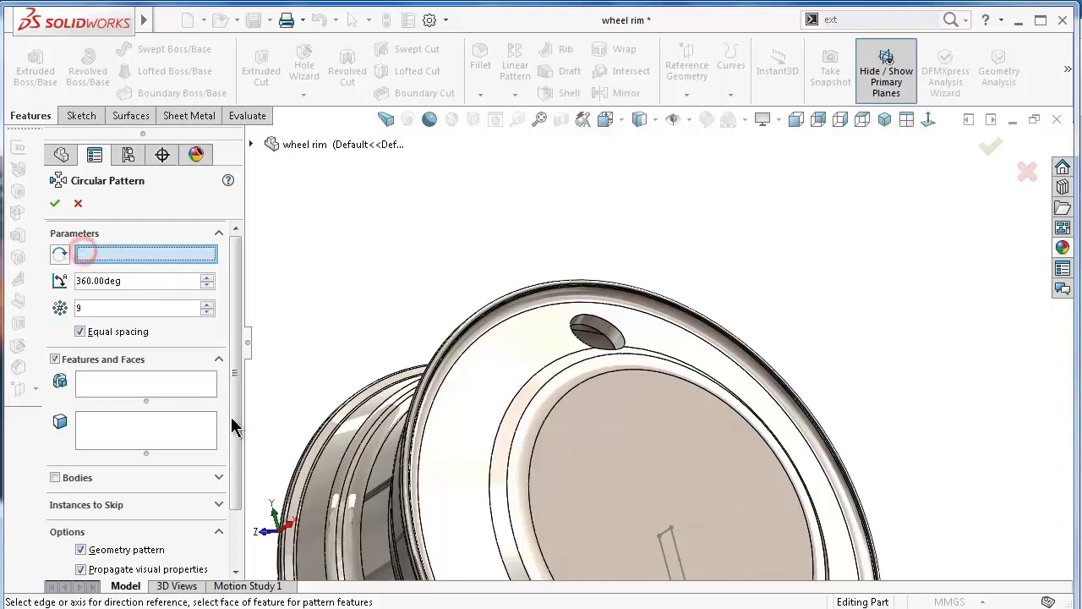
click(382, 516)
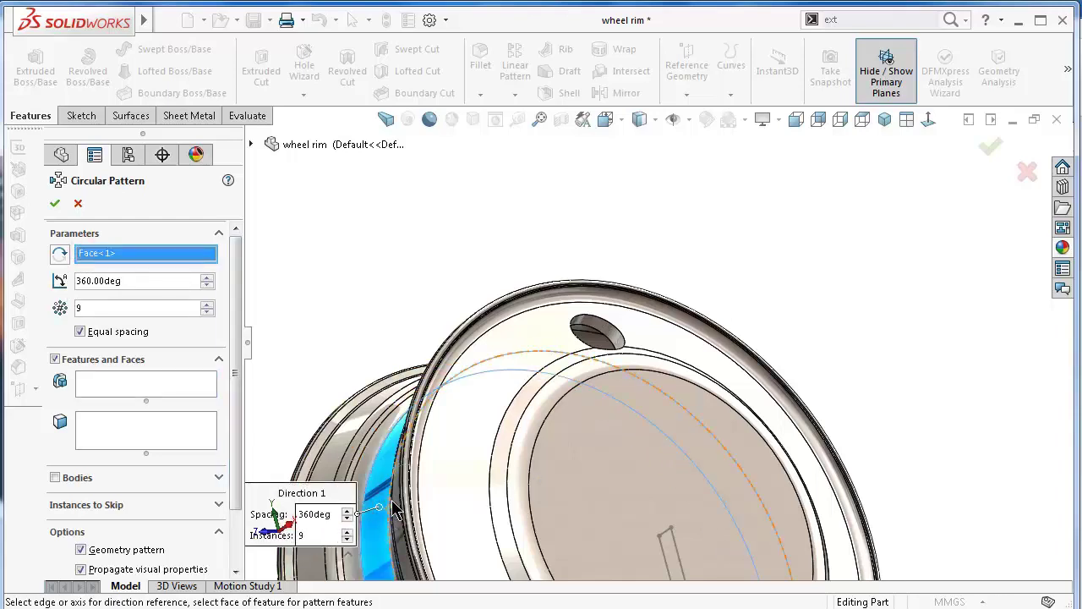
click(144, 386)
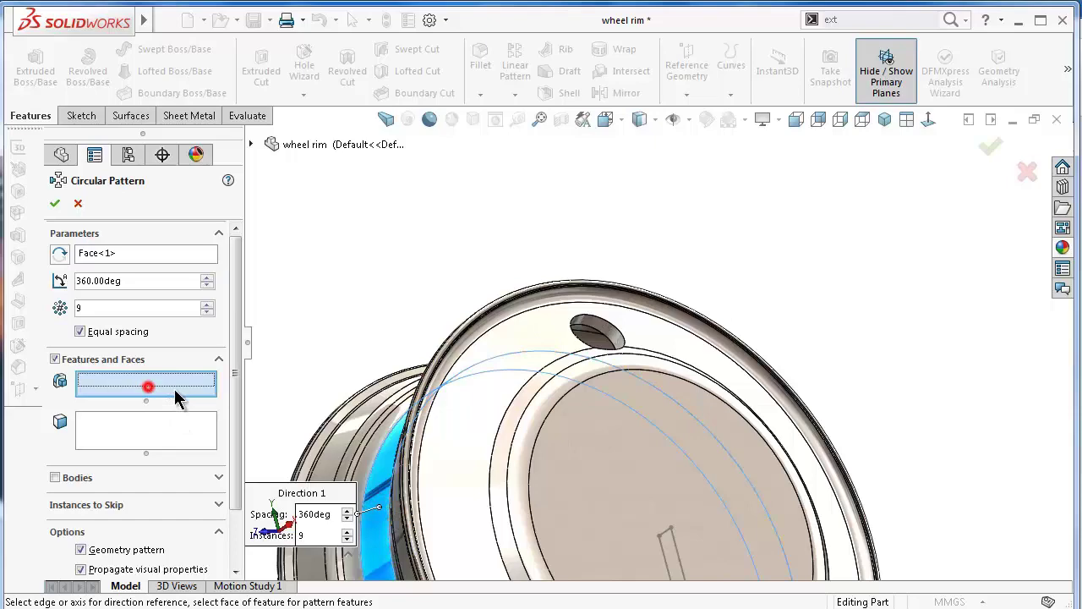
click(615, 337)
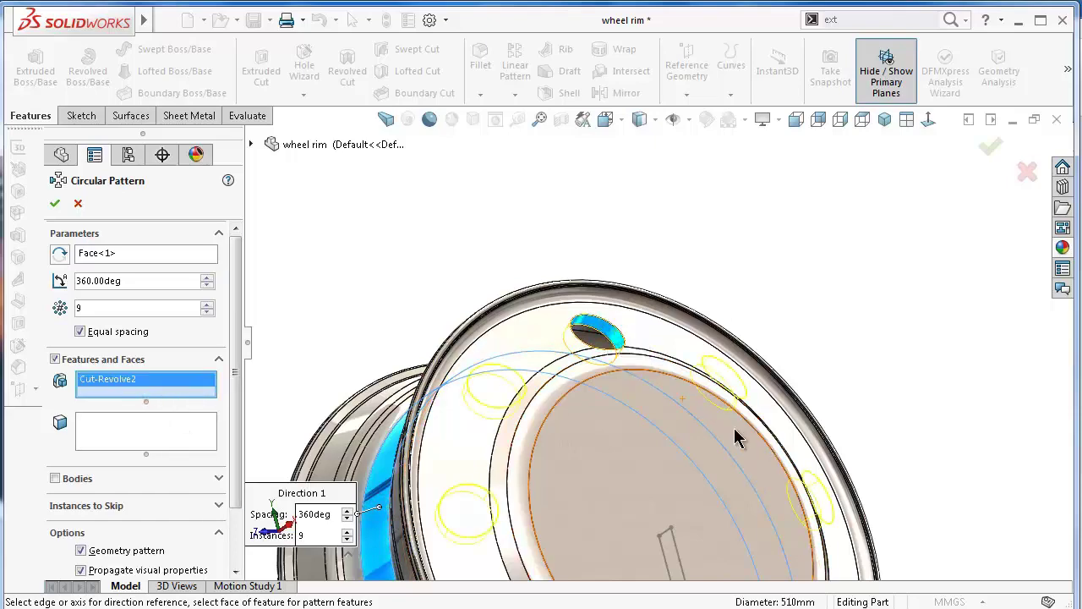
scroll(735, 438, up, 3)
key(ctrl+4)
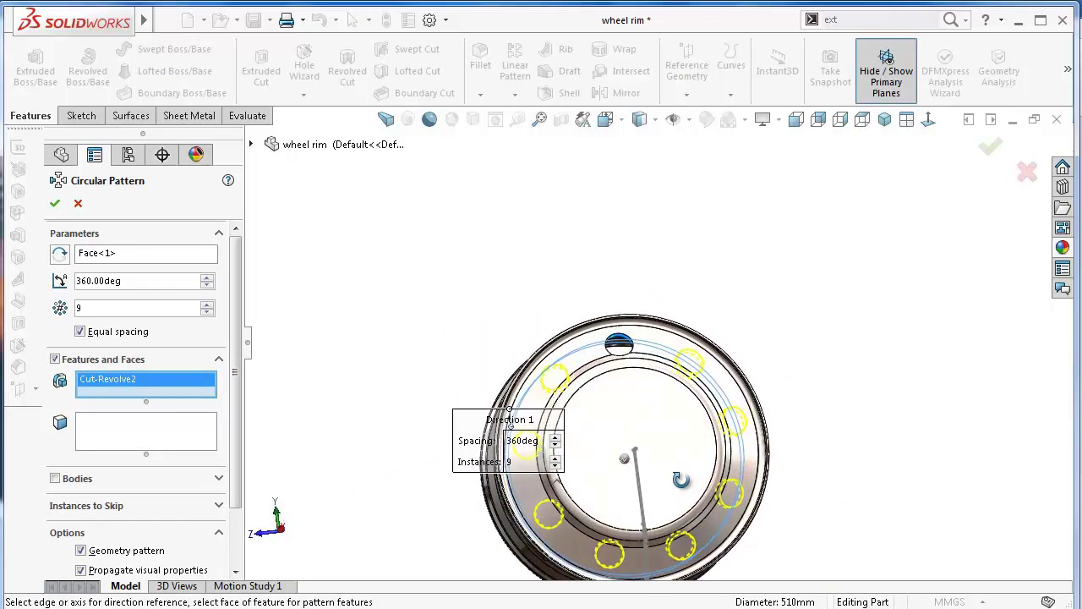
click(991, 154)
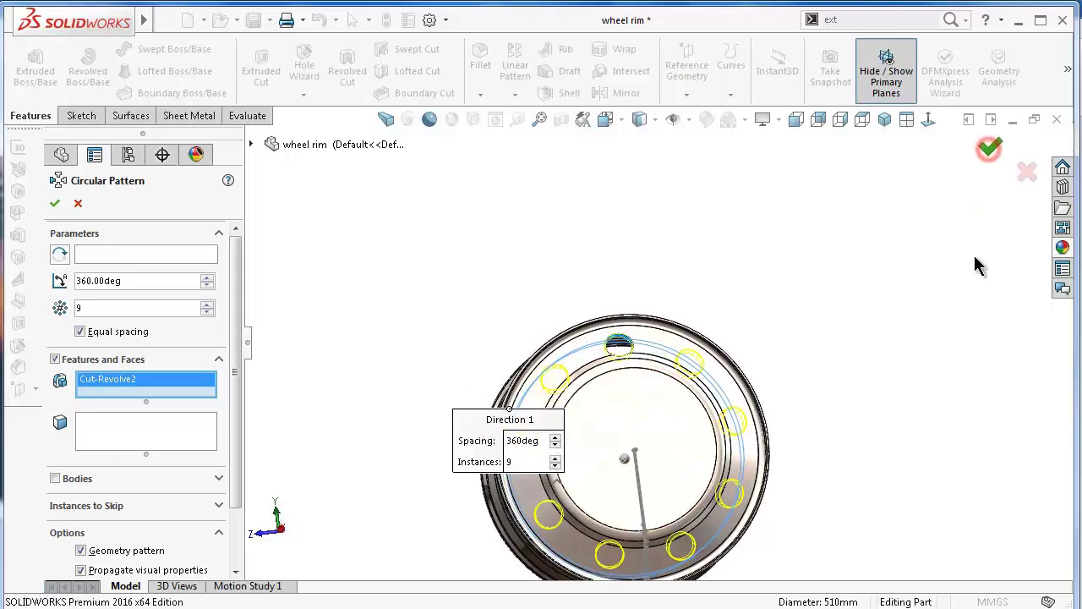
mouse_move(913, 447)
middle_down()
mouse_move(731, 489)
mouse_move(738, 475)
mouse_move(734, 575)
middle_up()
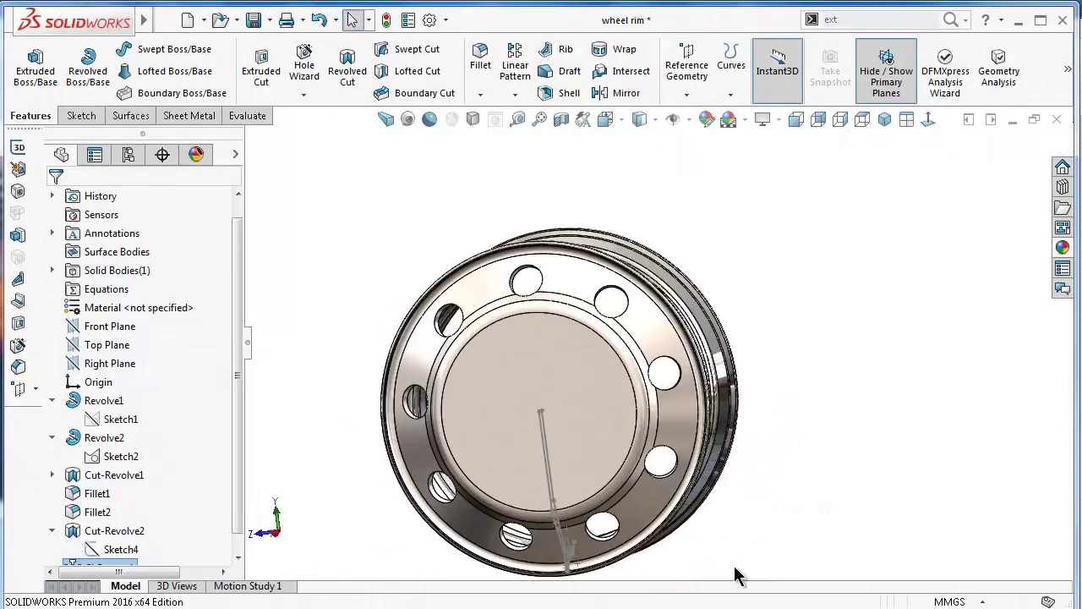
Save the wheel rim part and select Sketch4 in the feature tree.
key(ctrl+s)
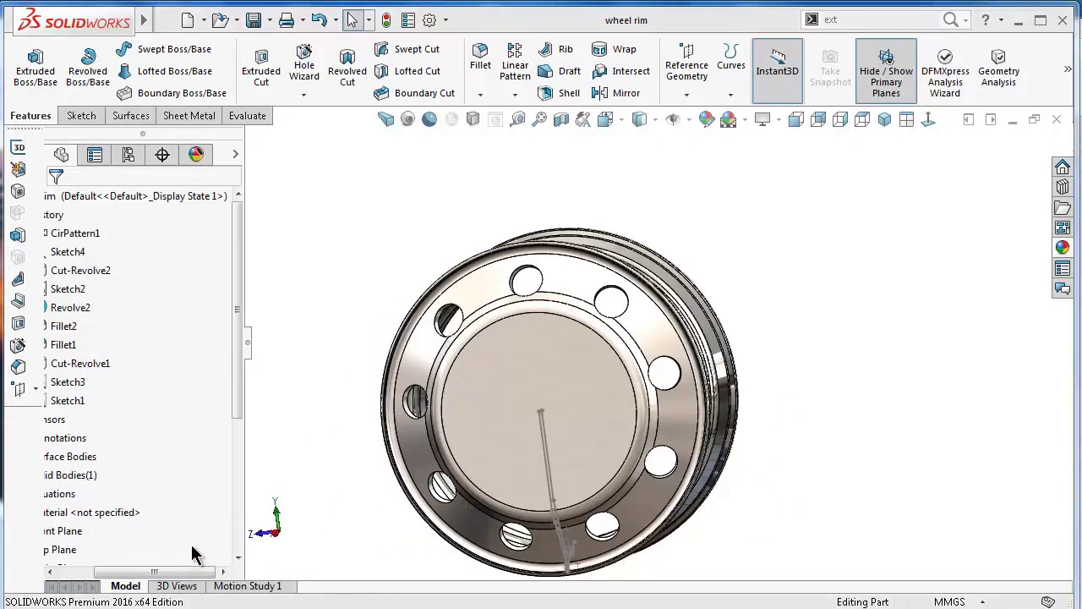
drag(186, 572, 114, 573)
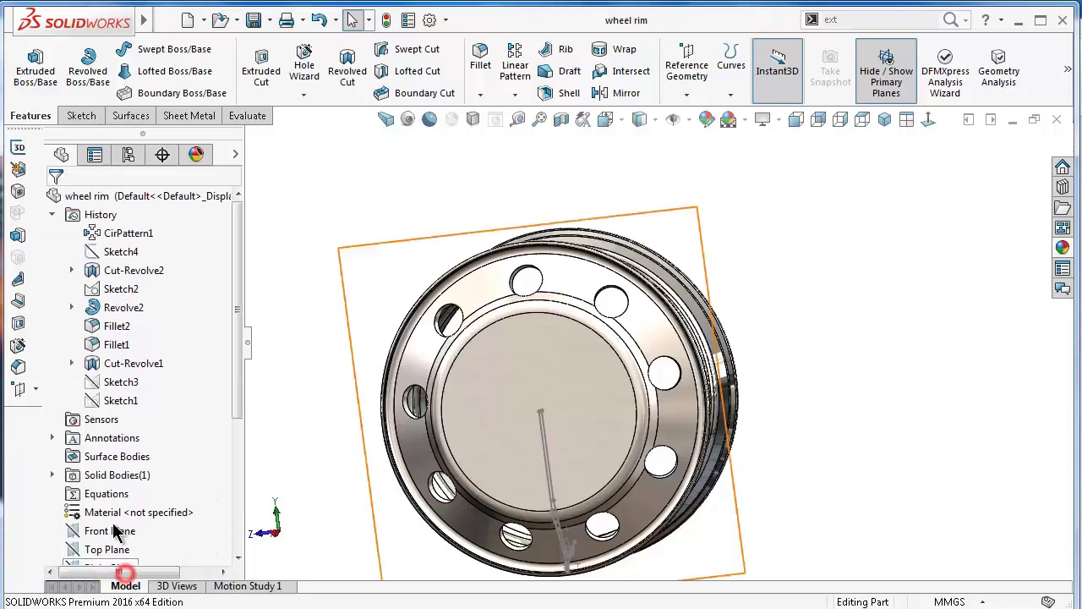
drag(235, 414, 224, 554)
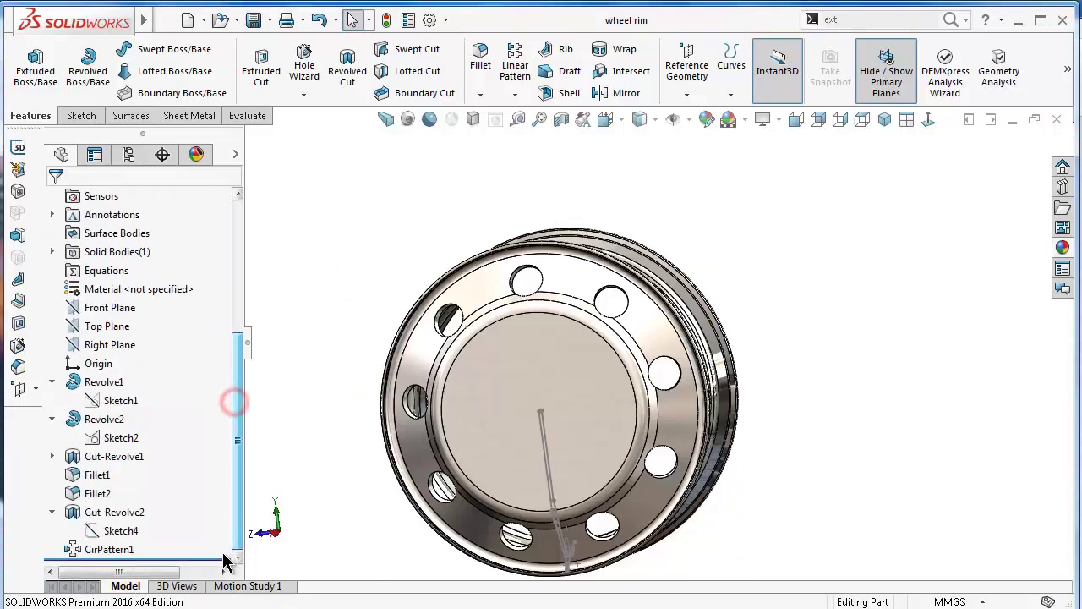
click(123, 536)
scroll(486, 474, down, 3)
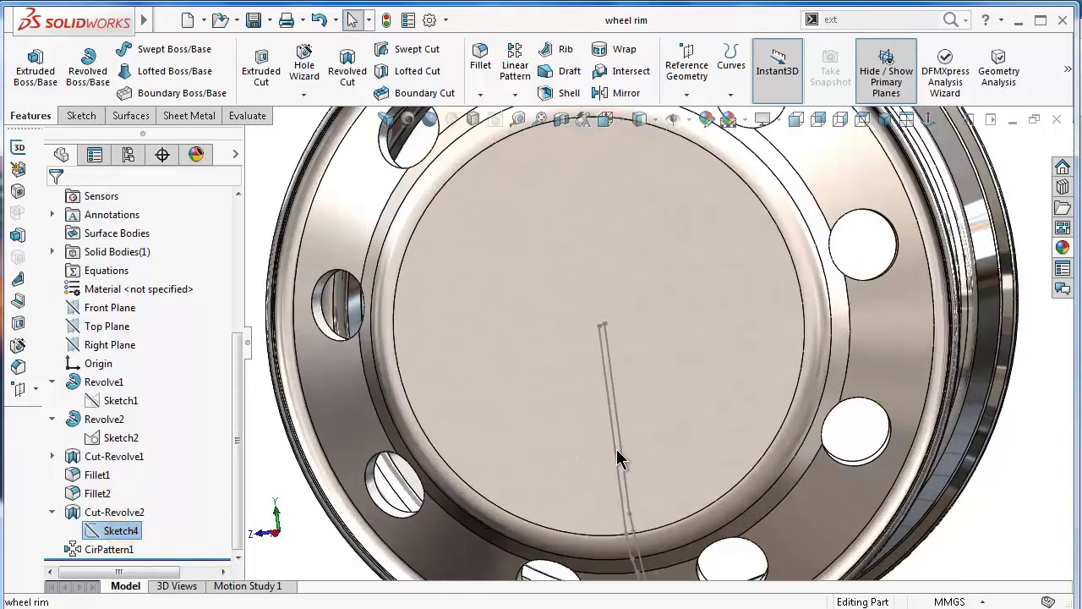
Hide the leftover Sketch2 line and start a sketch on the hub's front face.
click(616, 461)
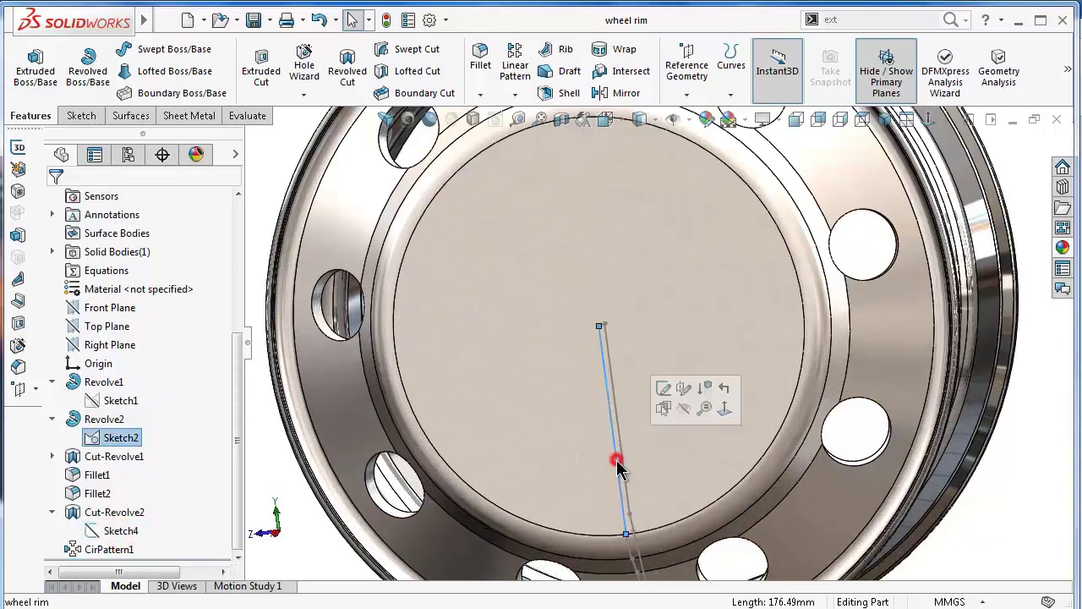
click(681, 418)
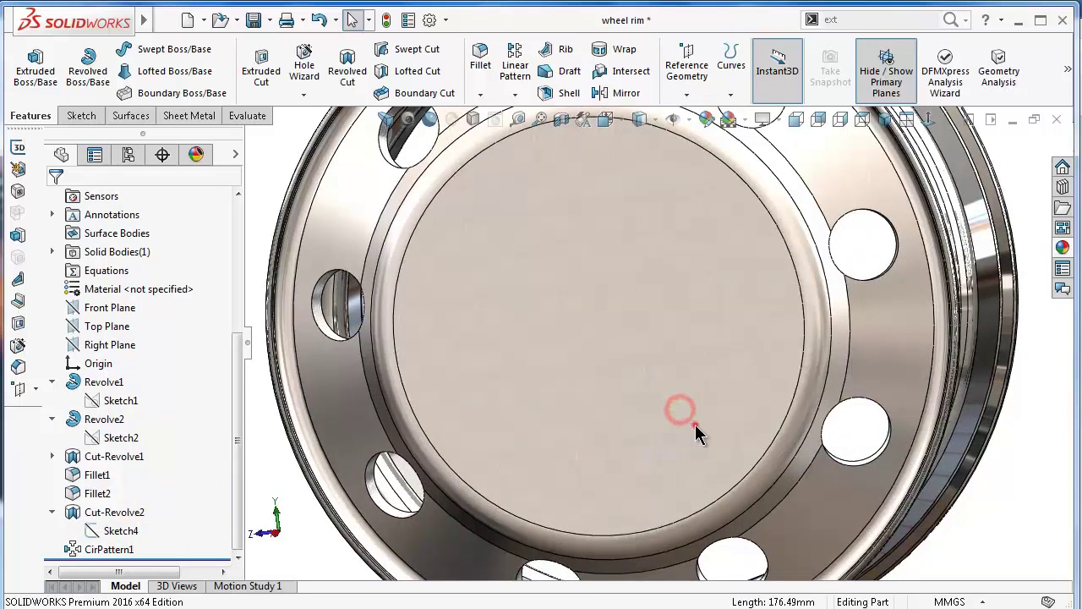
click(695, 425)
click(760, 377)
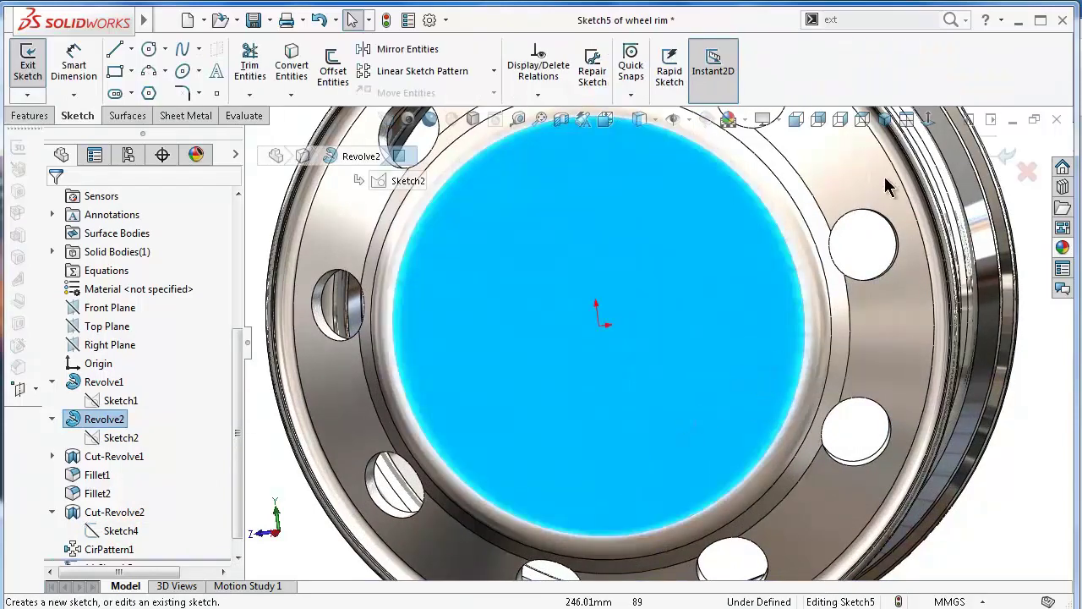
Draw a circle centred on the origin and dimension its diameter to 220 mm.
click(928, 123)
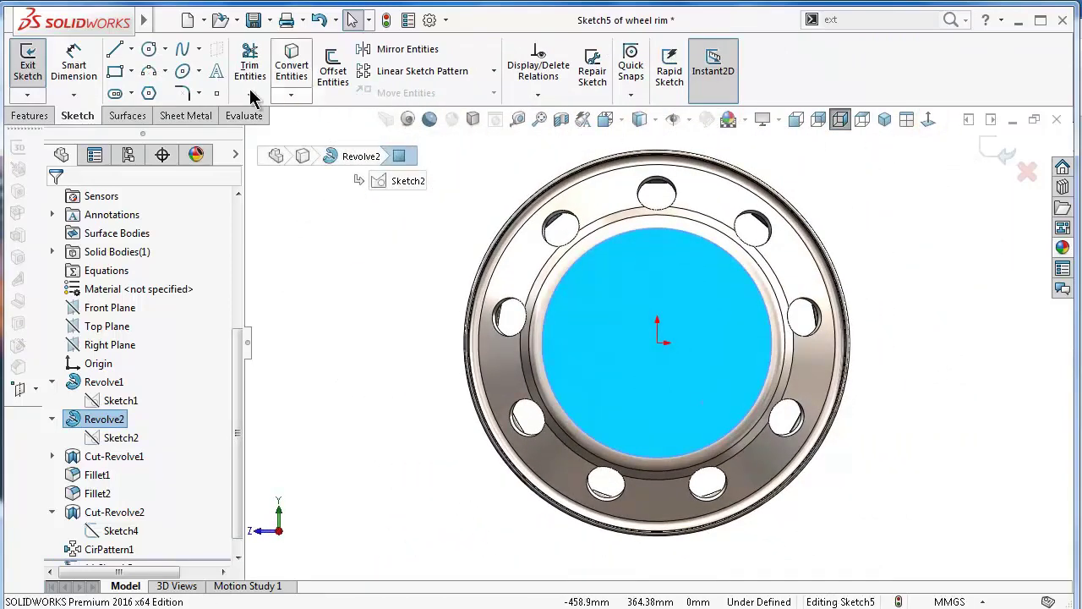
click(149, 51)
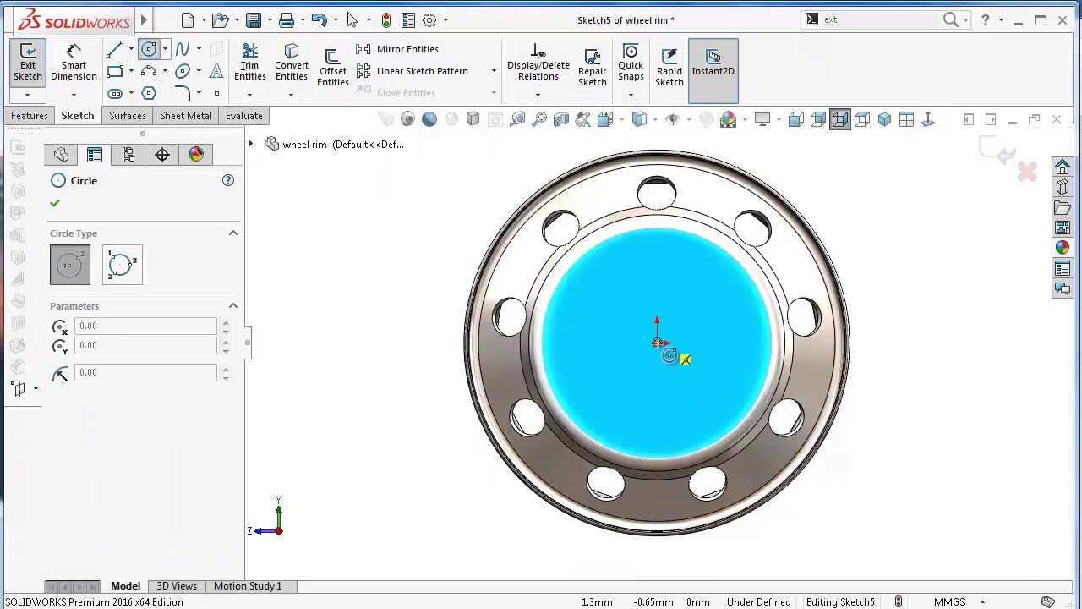
click(659, 342)
click(630, 276)
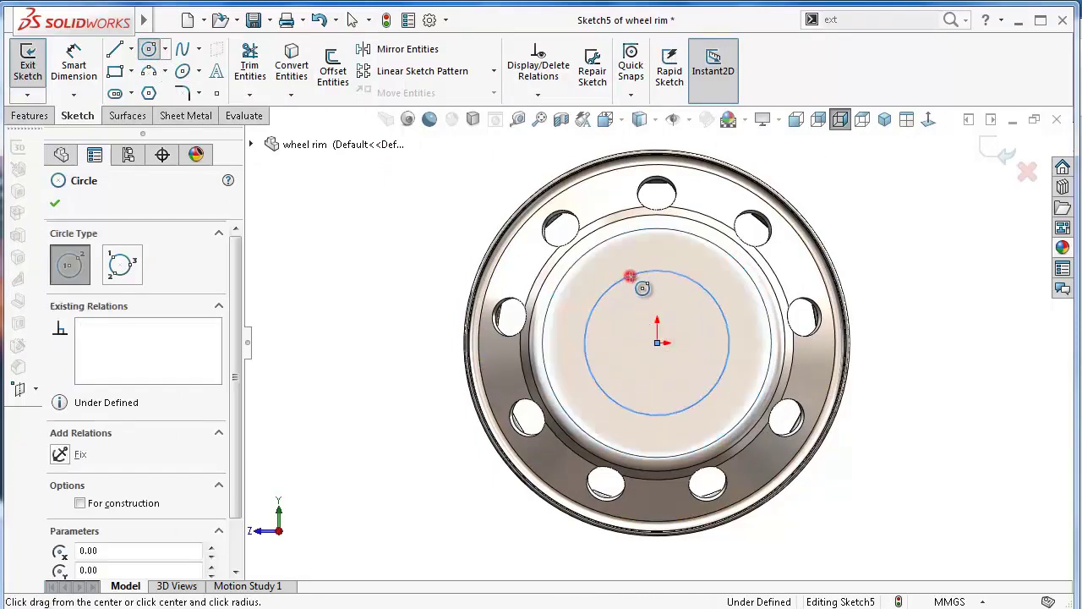
right_drag(910, 438, 916, 398)
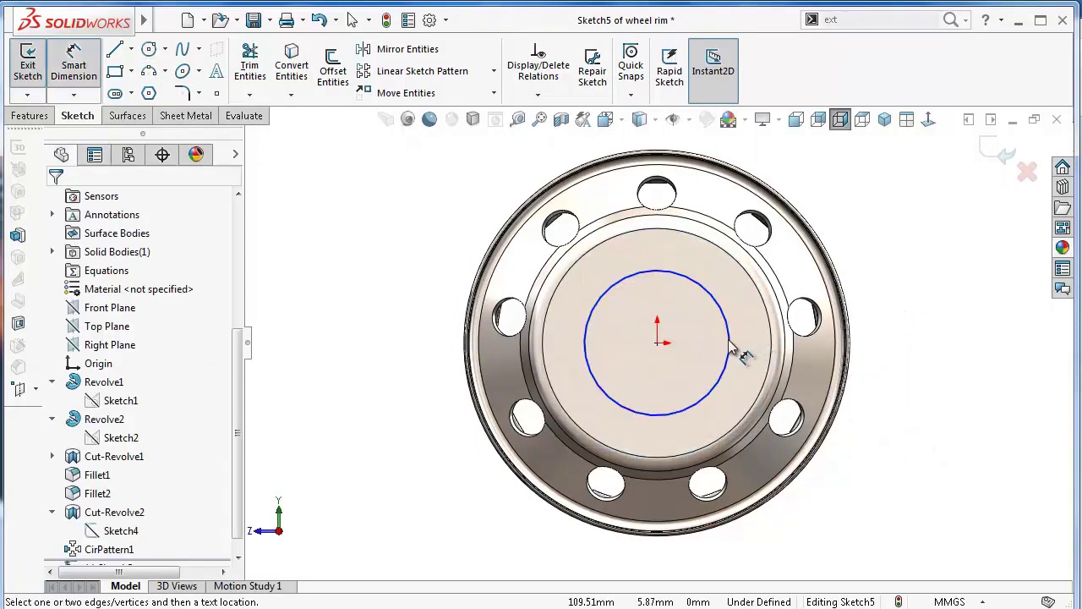
click(728, 339)
click(873, 372)
text(220)
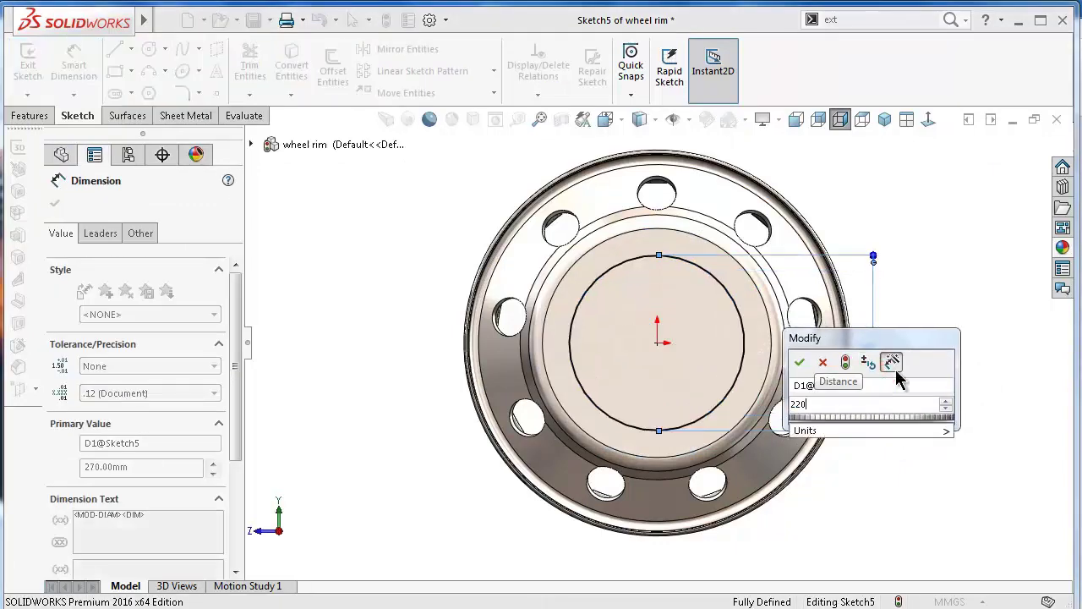
key(Return)
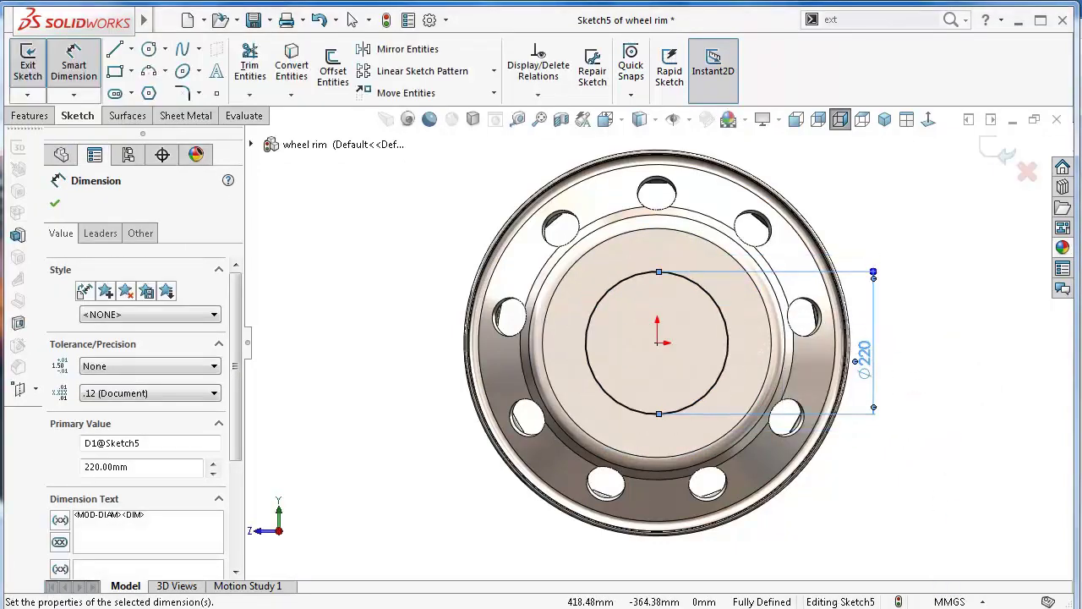
Close the circle tool, clear the selection and exit Sketch5.
click(153, 50)
scroll(761, 375, down, 3)
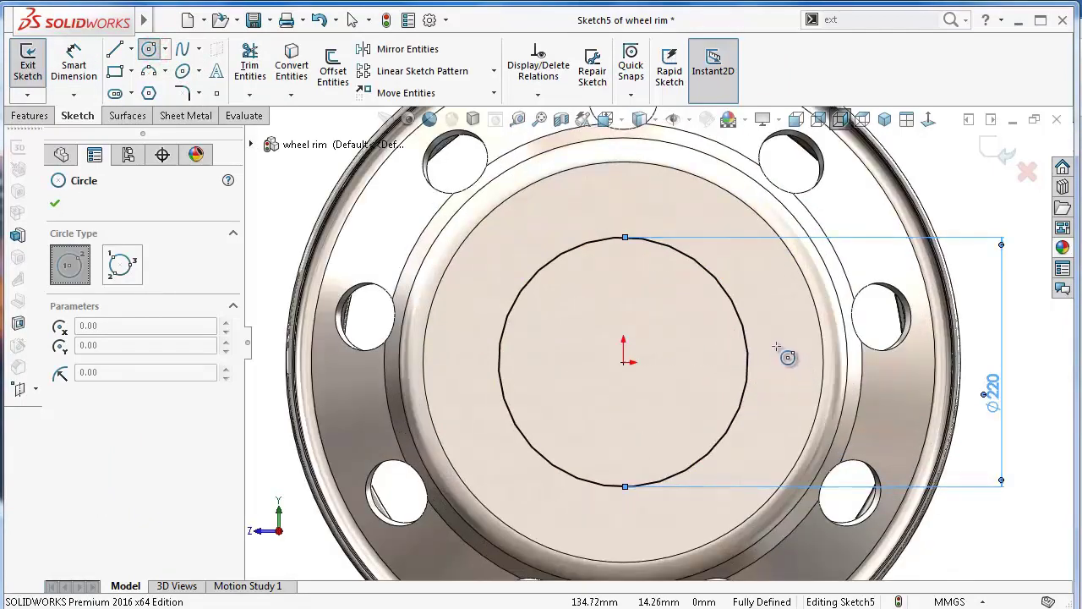
scroll(614, 215, up, 3)
click(352, 20)
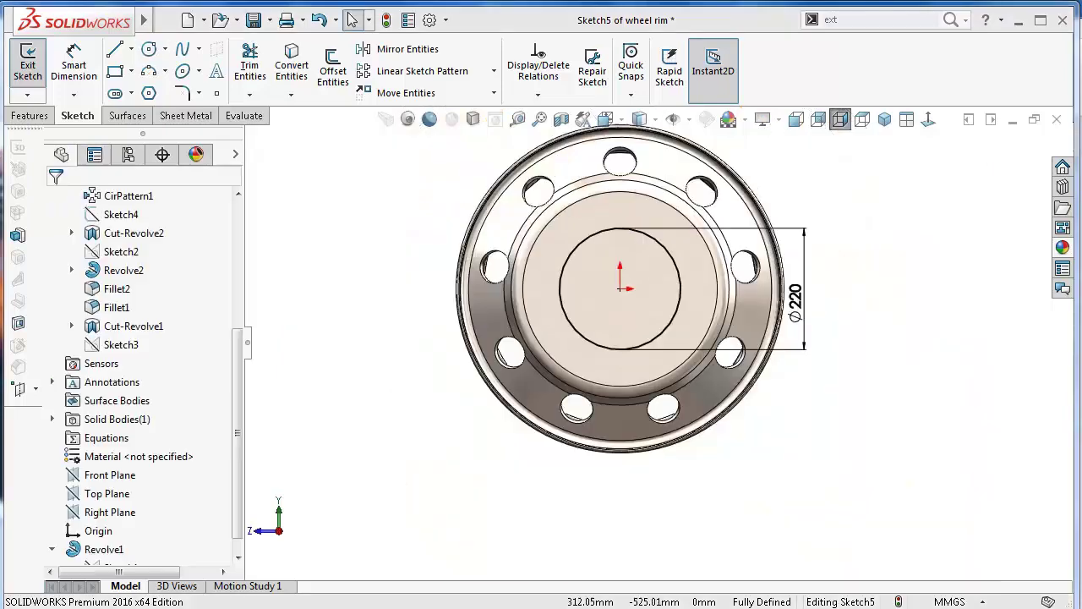
click(868, 481)
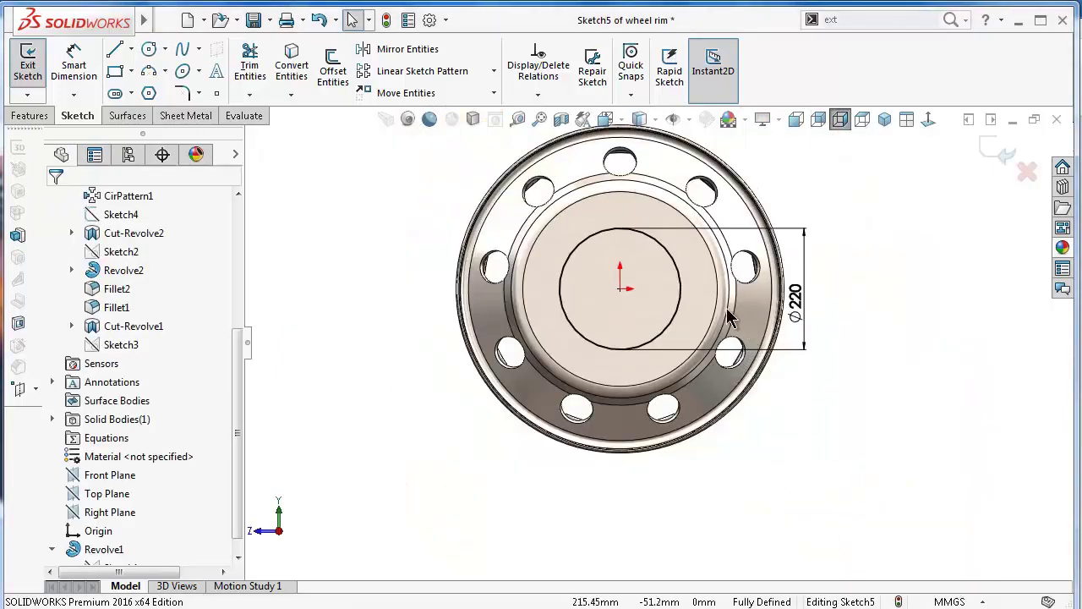
scroll(730, 316, down, 2)
scroll(626, 343, down, 2)
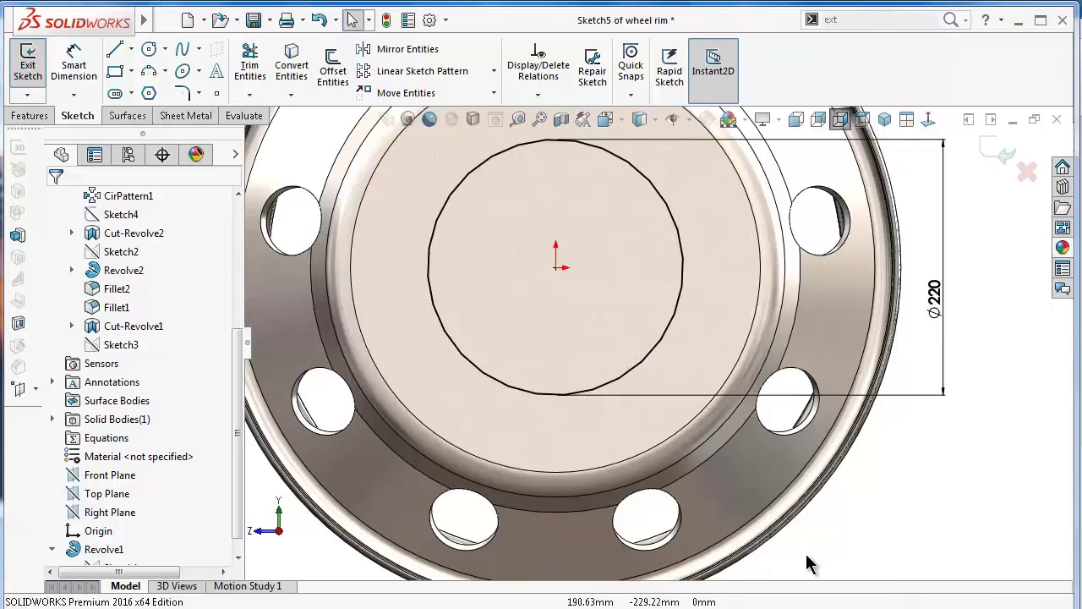
click(1005, 152)
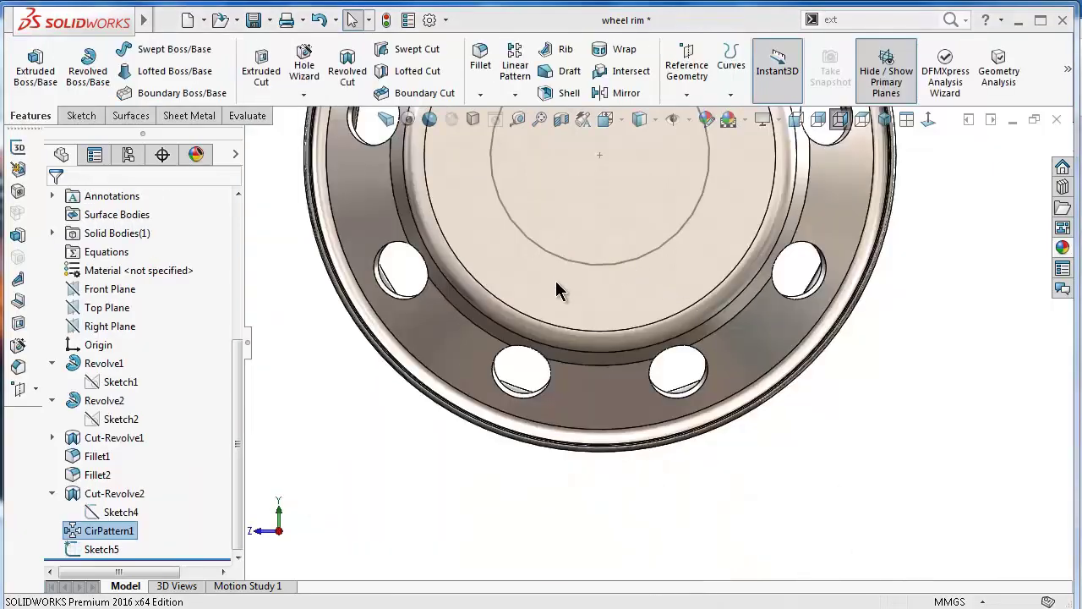
Reopen Sketch5, draw a small circle below the origin and dimension its diameter to Ø30.
click(591, 264)
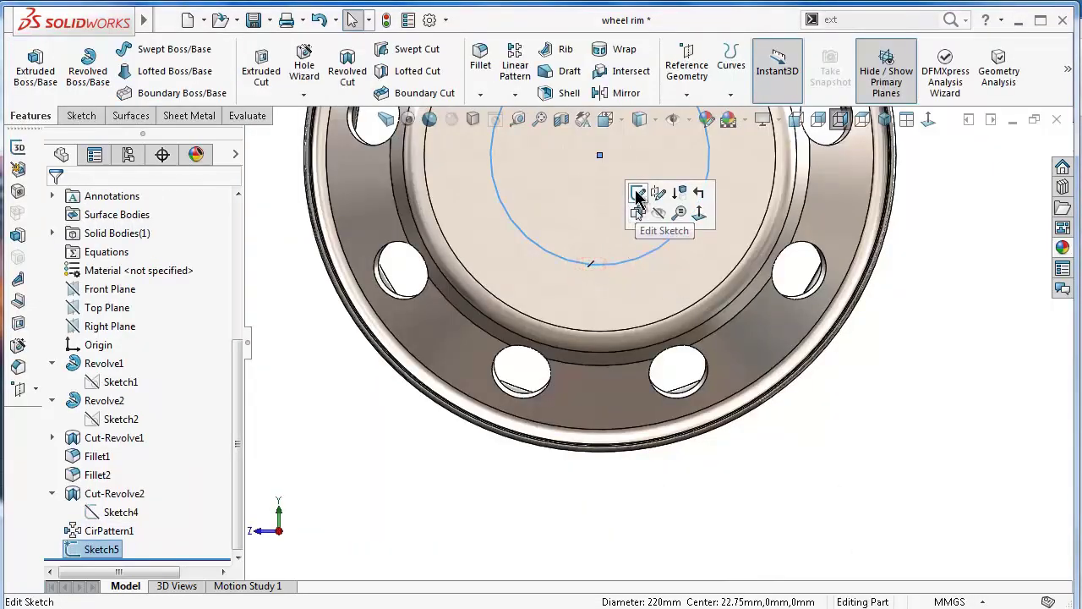
click(636, 195)
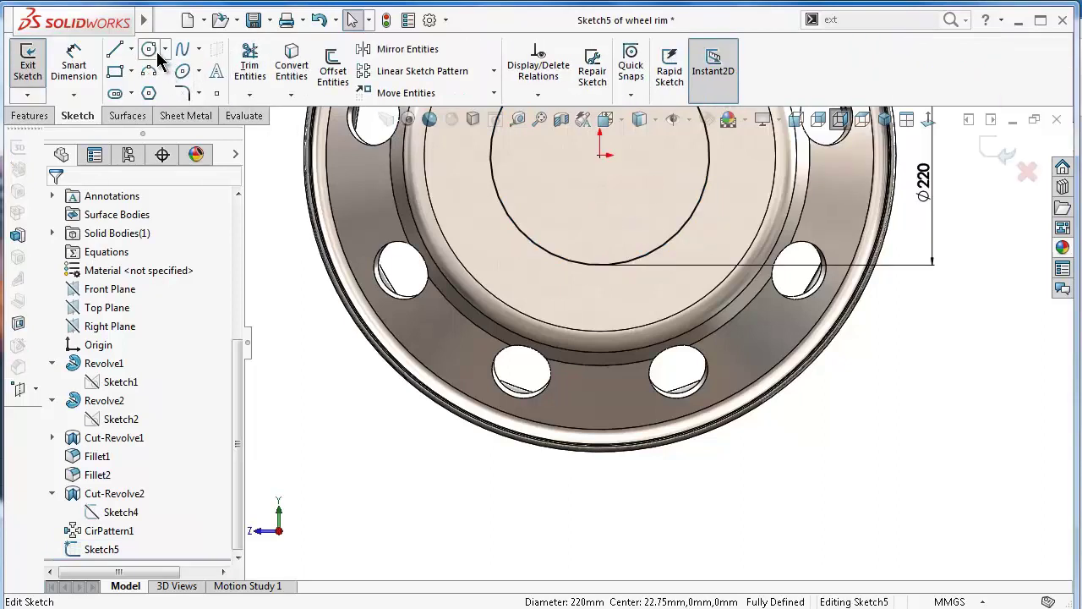
click(152, 51)
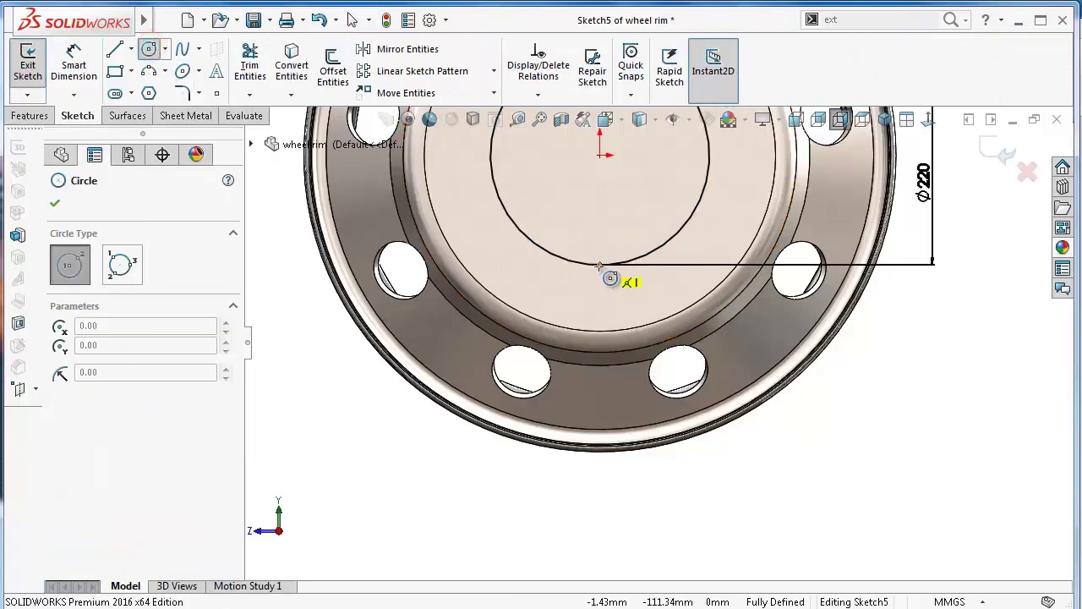
click(600, 314)
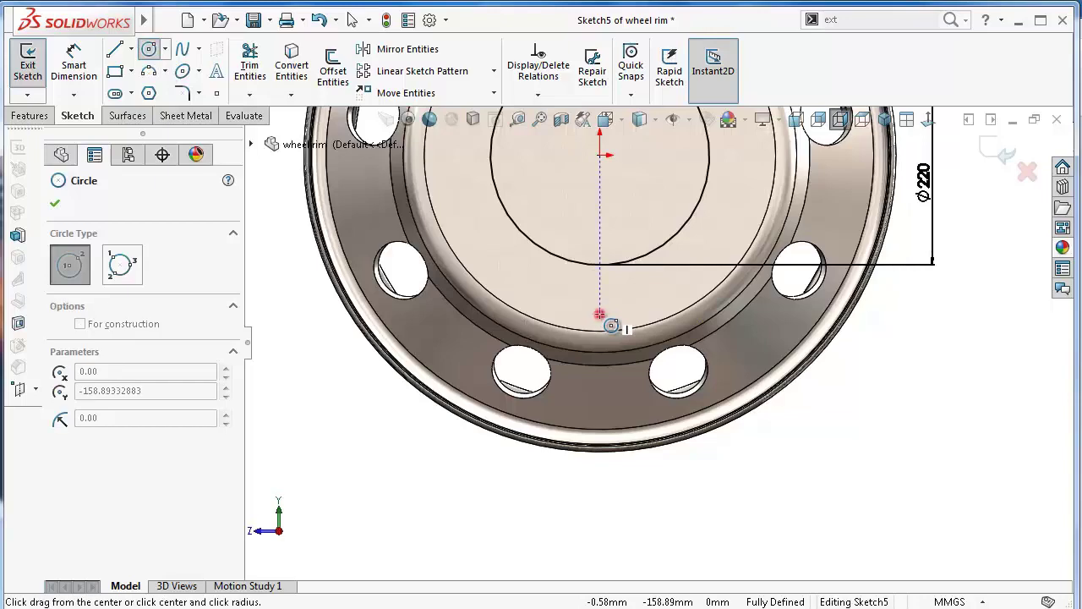
click(625, 314)
key(d)
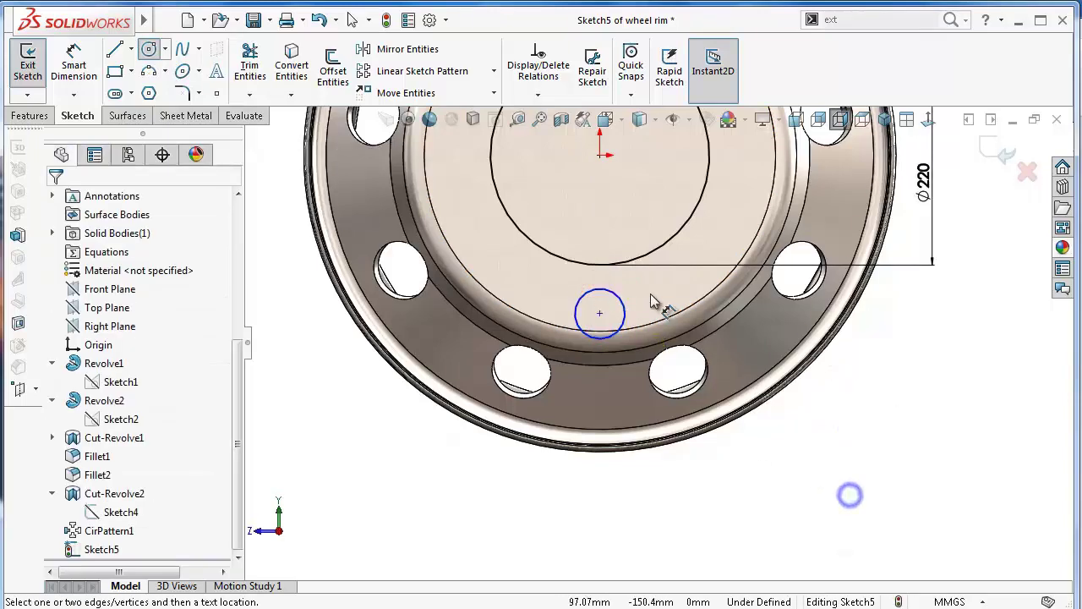
click(624, 315)
click(637, 294)
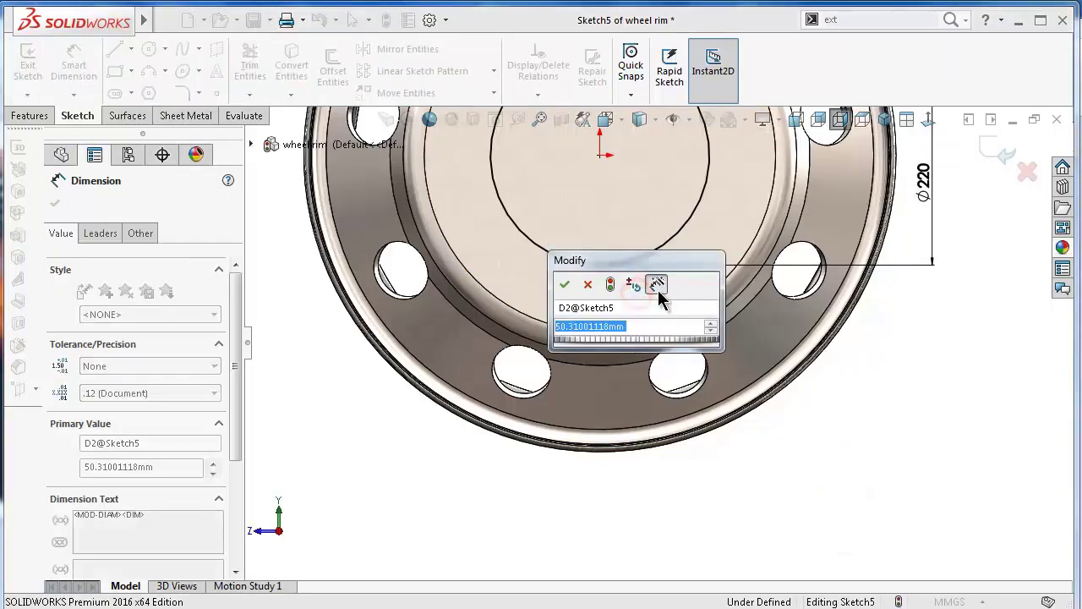
text(18)
key(Return)
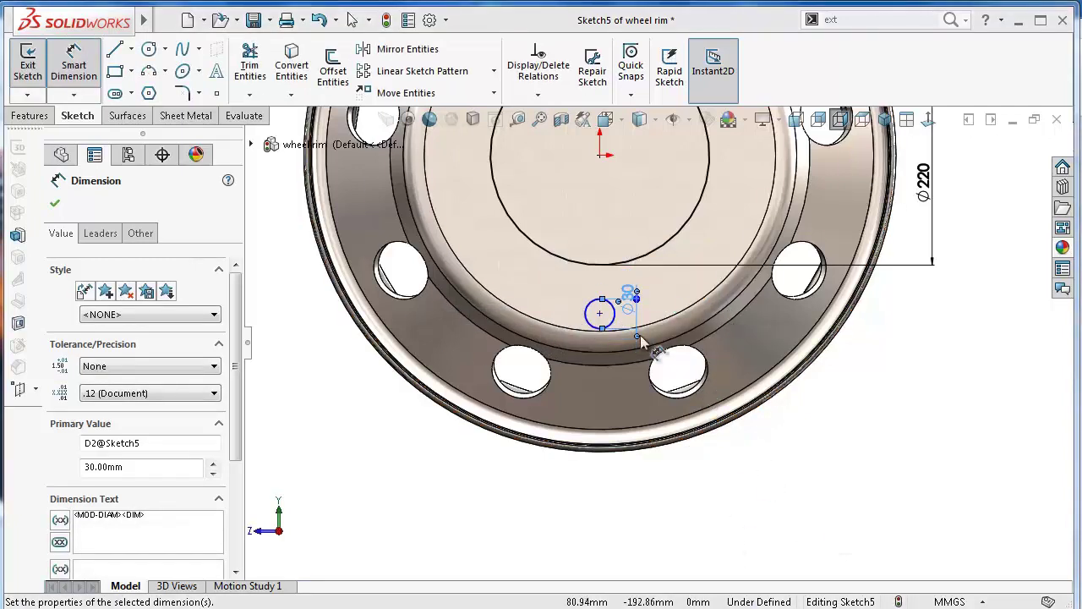
Dimension the small circle's centre 142.5 mm from the origin.
click(600, 313)
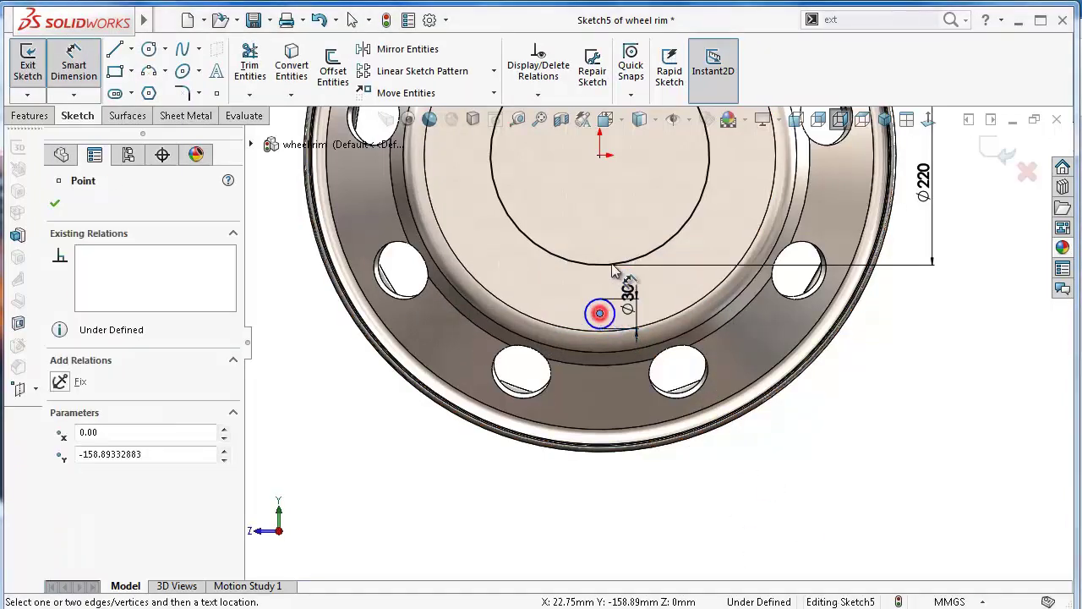
click(602, 160)
click(554, 211)
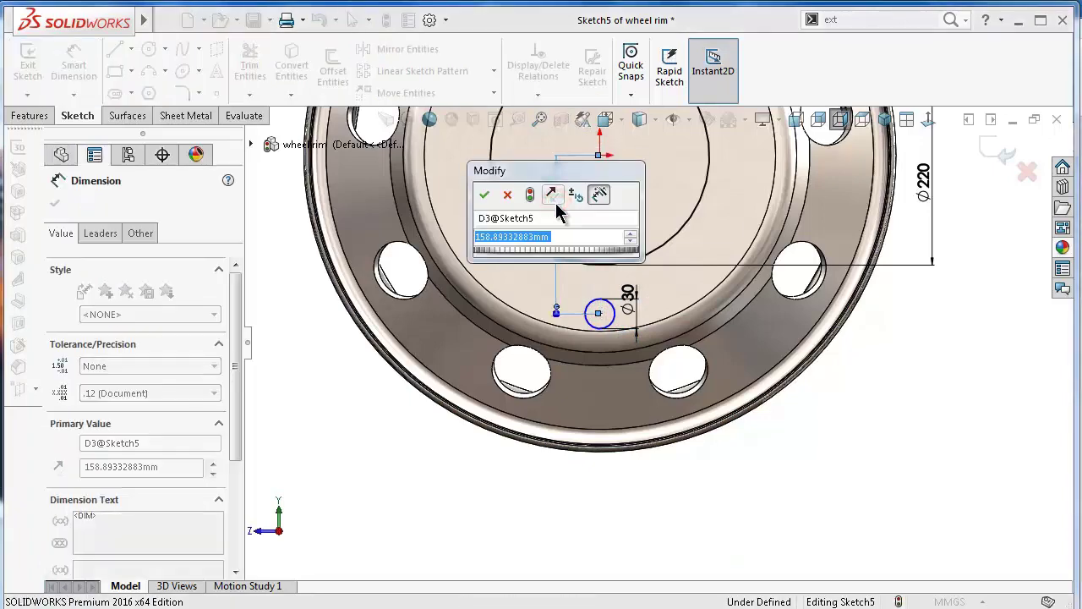
text(142)
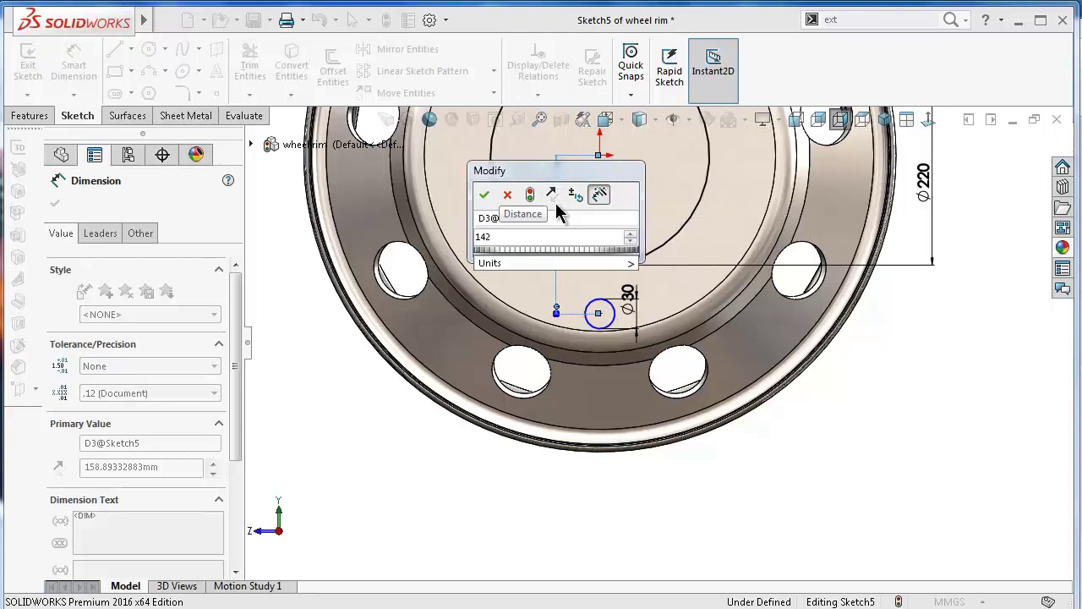
text(.5)
key(Return)
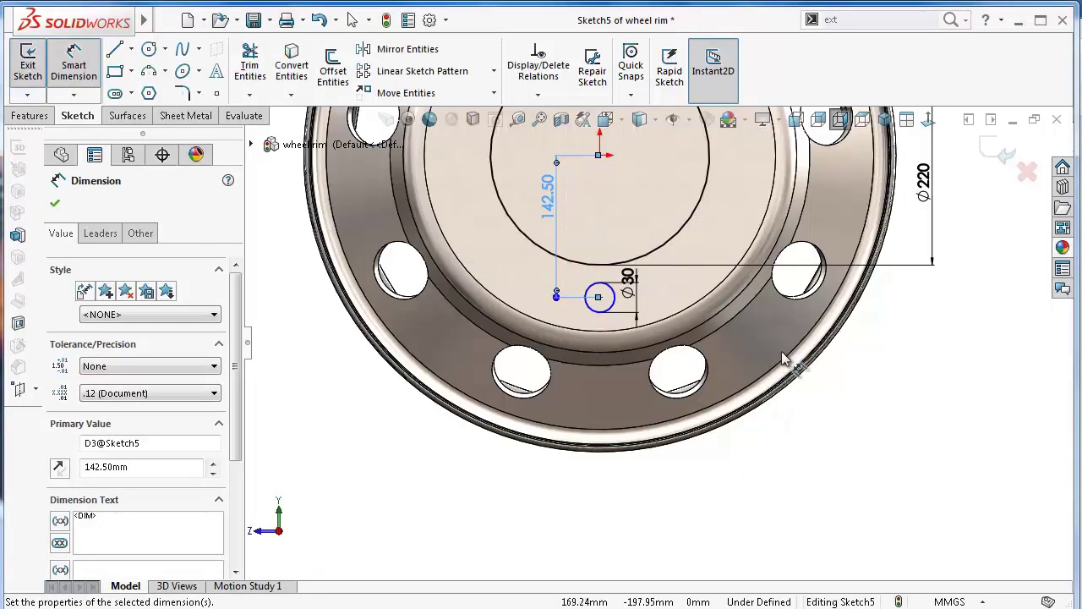
key(Escape)
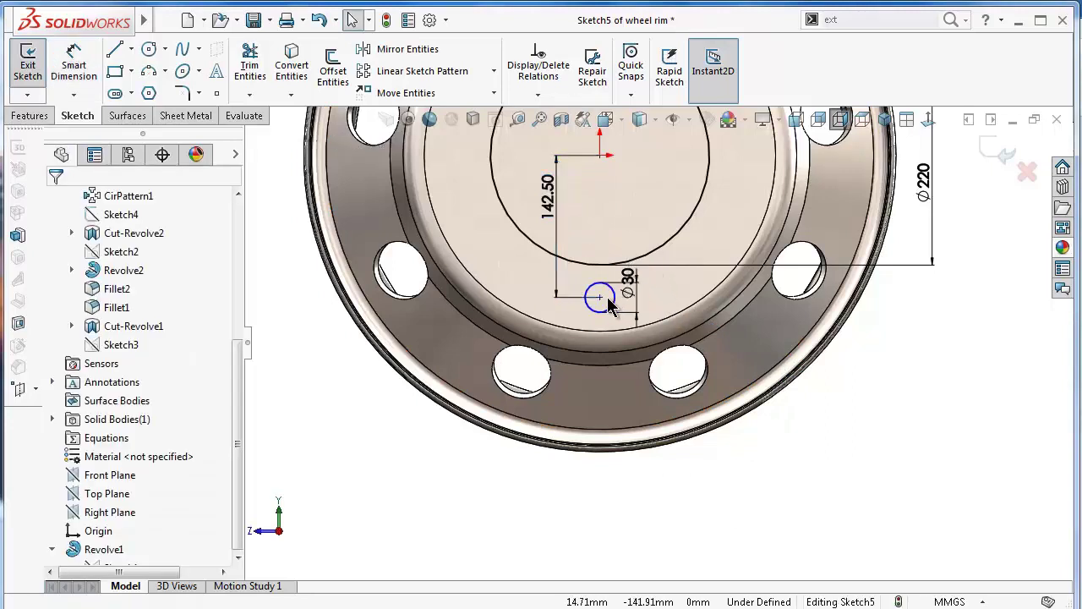
Add a Vertical relation between the circle centre and the origin.
click(604, 300)
click(777, 415)
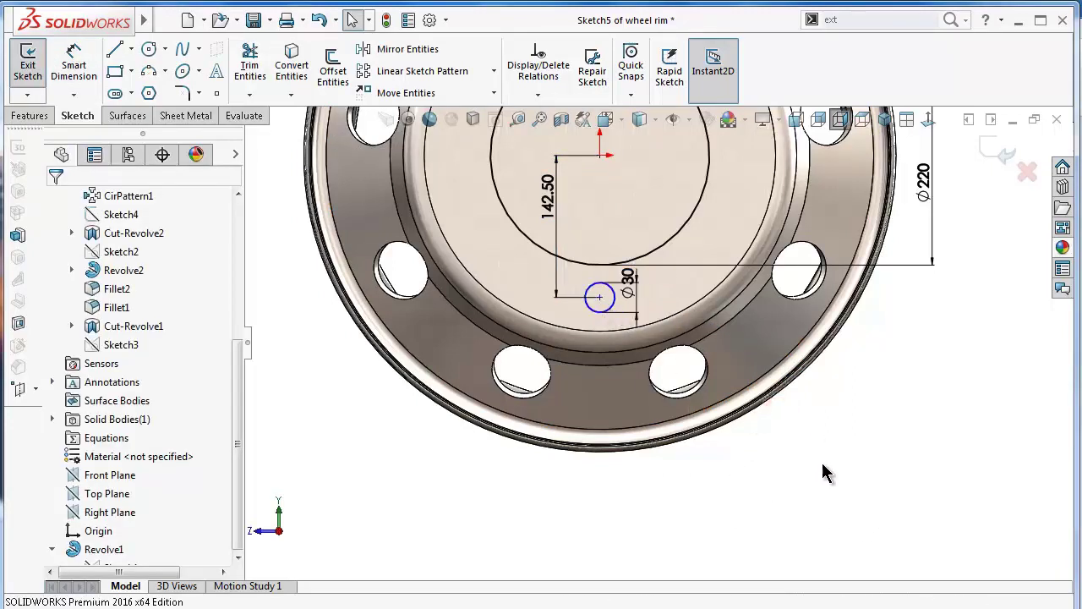
click(600, 299)
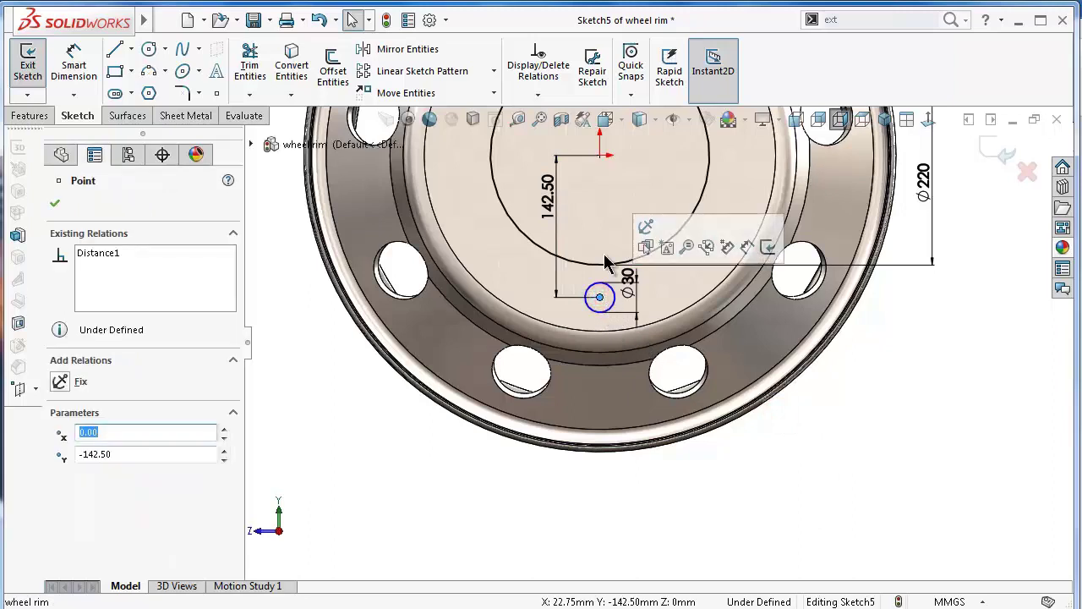
ctrl+click(599, 155)
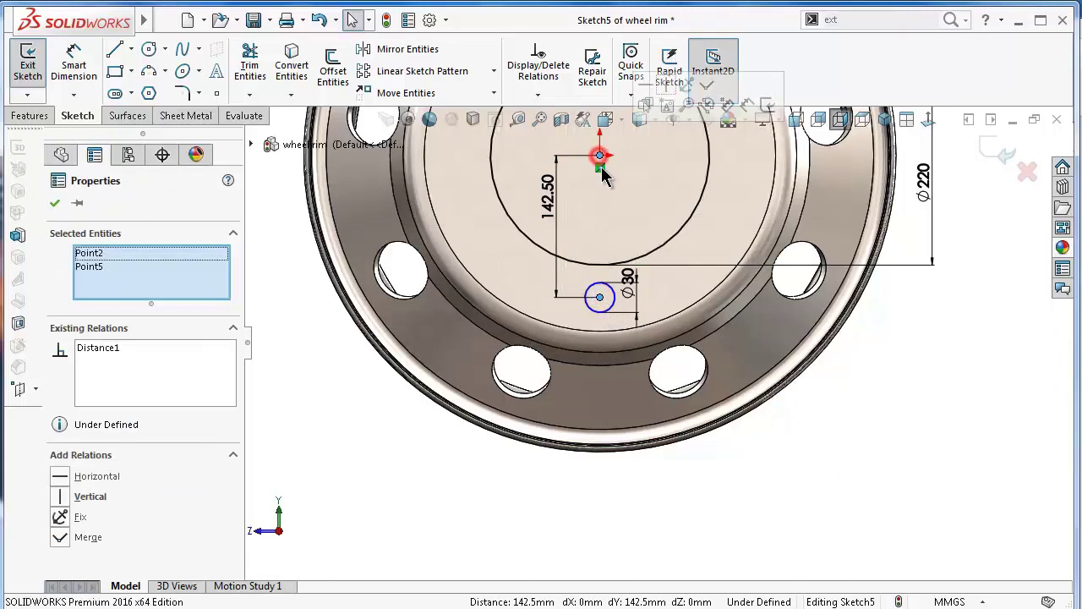
click(668, 78)
click(816, 426)
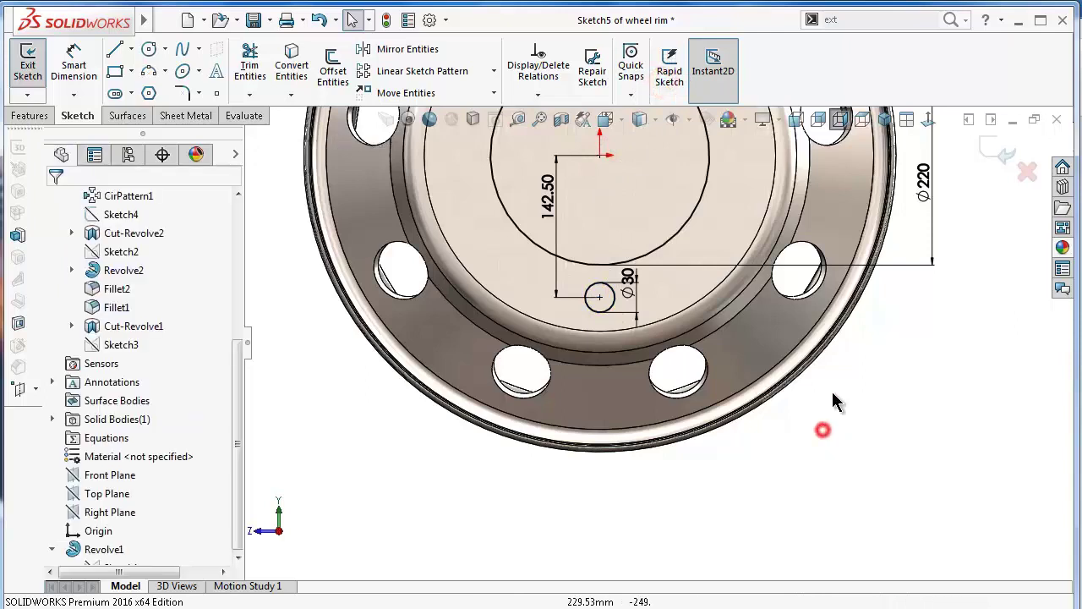
click(30, 115)
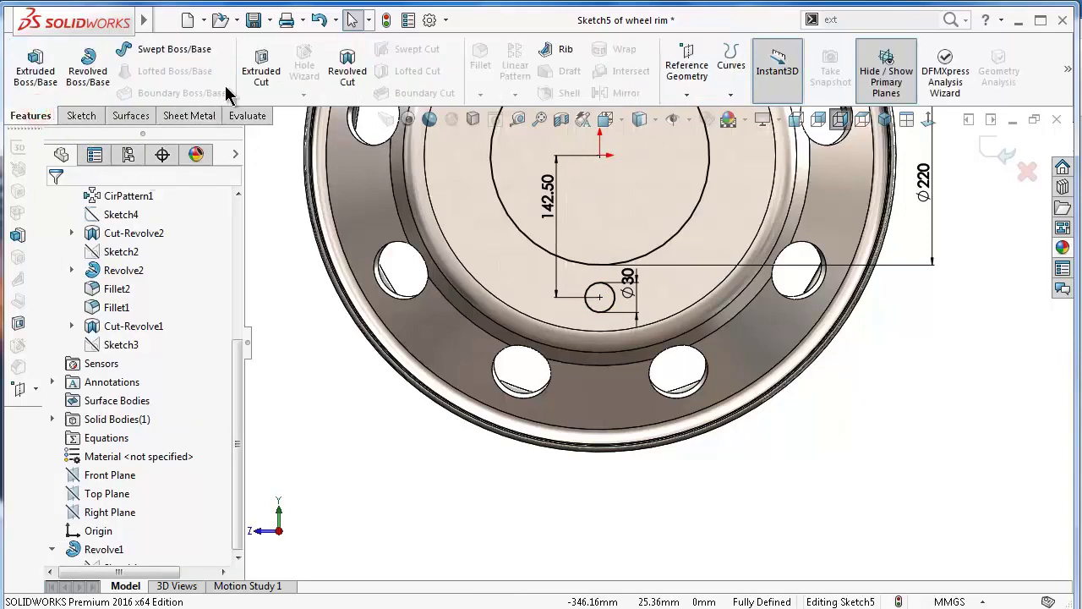
Extruded-cut Sketch5 Through All, creating the Ø220 centre bore and a Ø30 bolt hole.
click(260, 76)
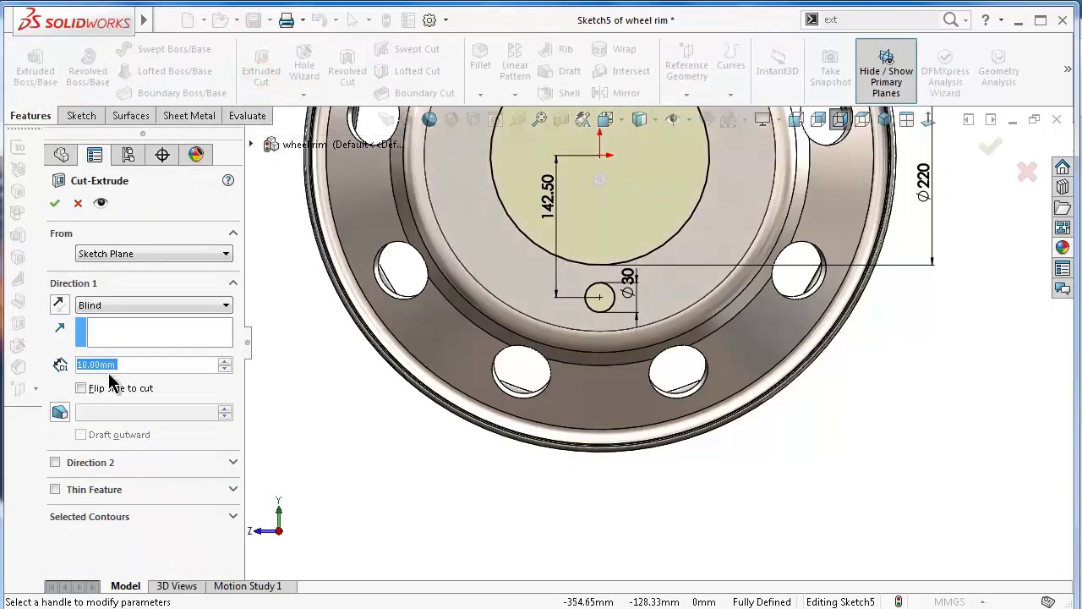
click(110, 305)
click(127, 334)
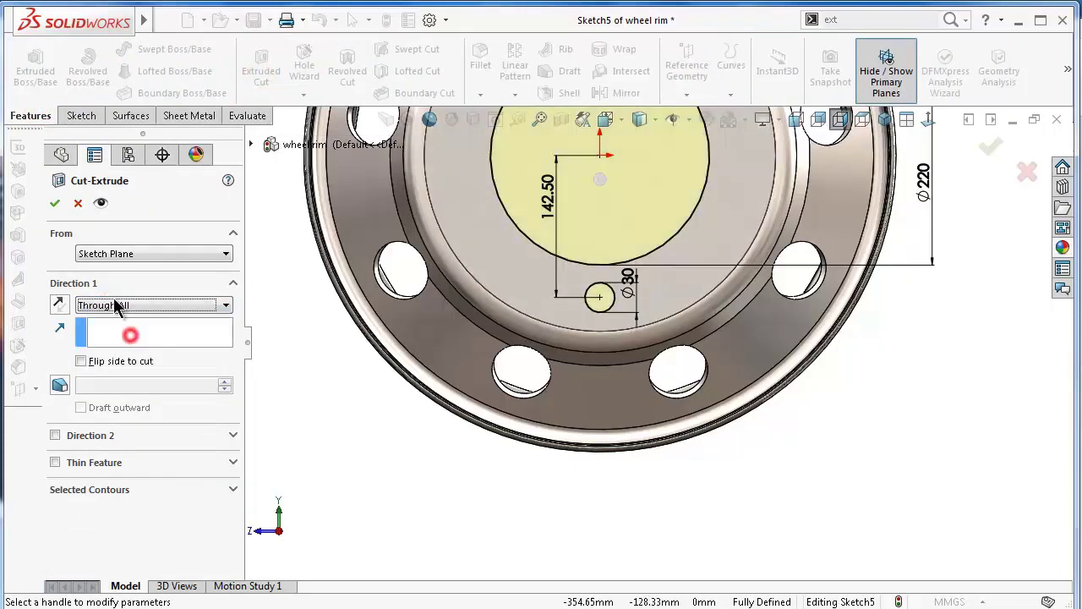
click(55, 205)
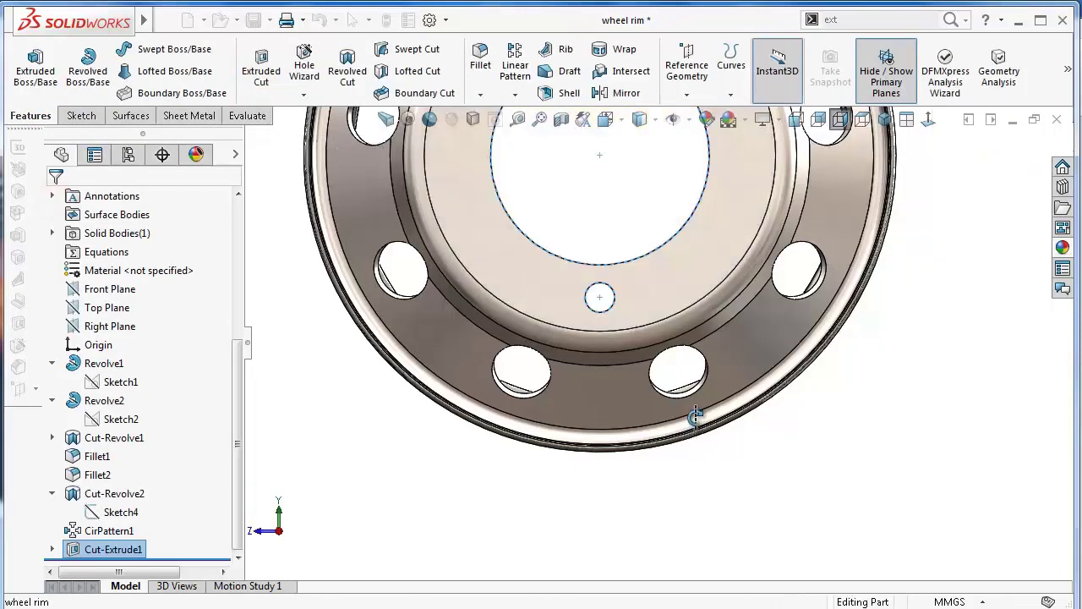
middle_drag(693, 411, 680, 263)
scroll(681, 263, down, 2)
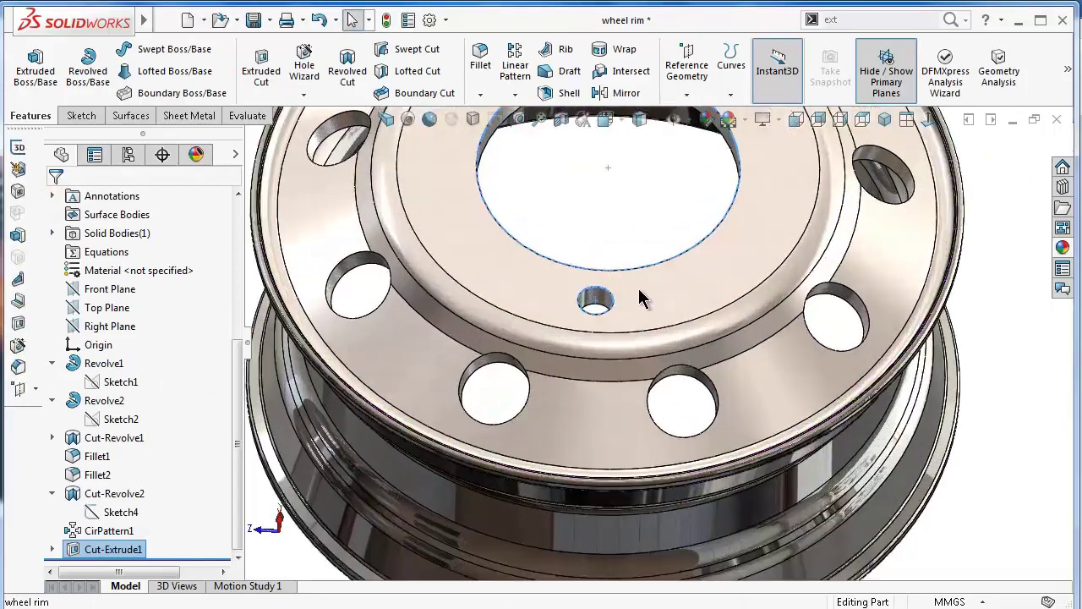
click(596, 305)
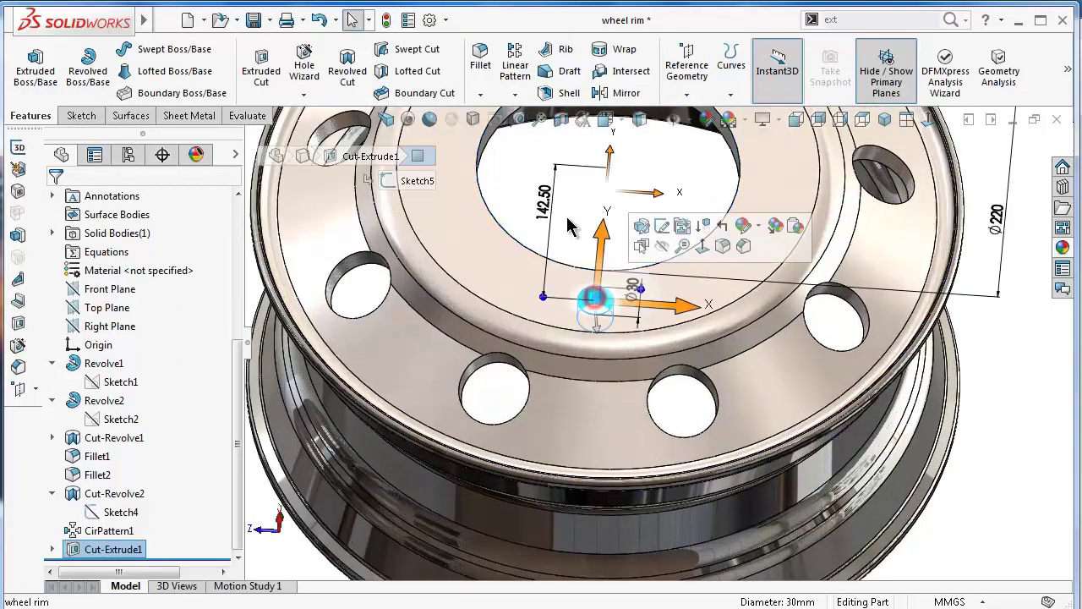
Circular-pattern Cut-Extrude1 around the rim's cylindrical face, 9 equal instances over 360°.
click(515, 94)
click(533, 132)
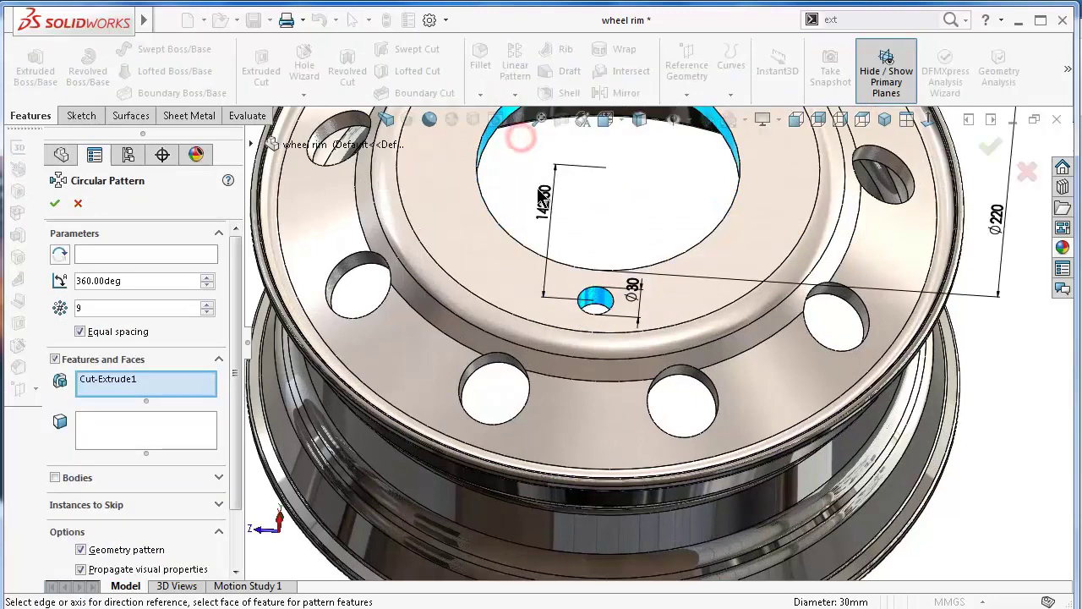
click(110, 379)
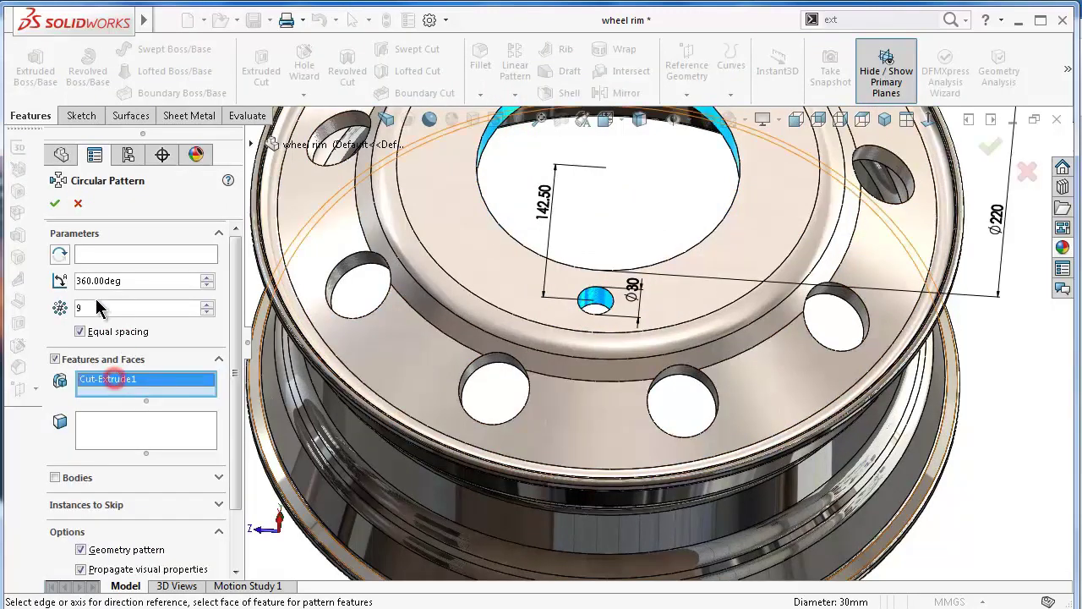
click(151, 252)
scroll(592, 207, down, 2)
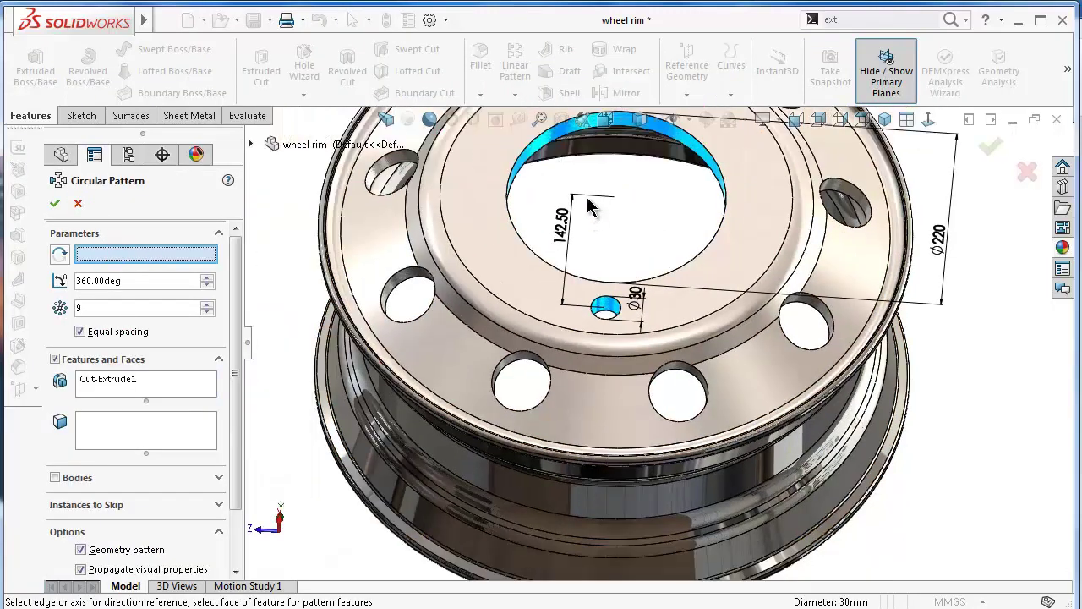
click(535, 497)
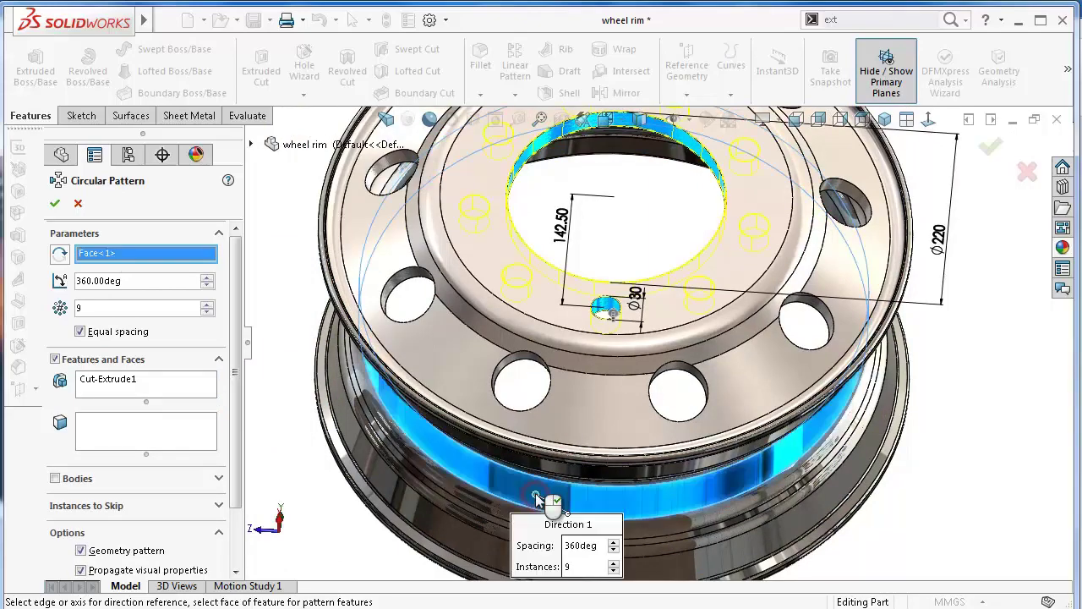
click(54, 205)
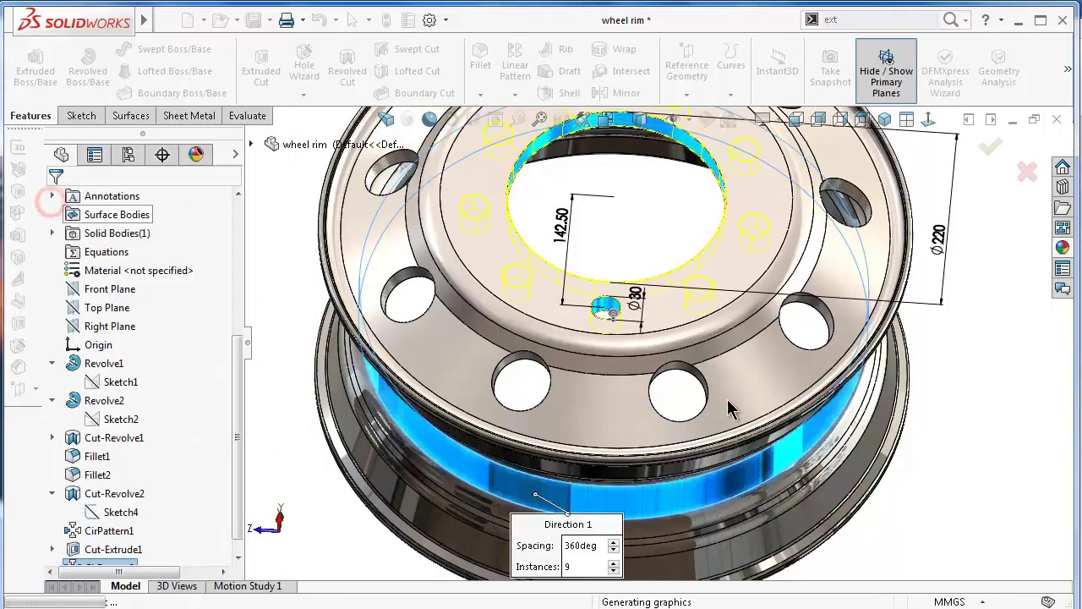
Orbit and switch between front and angled views to inspect the patterned bolt holes.
mouse_move(968, 452)
middle_down()
mouse_move(943, 553)
mouse_move(944, 520)
mouse_move(942, 580)
middle_up()
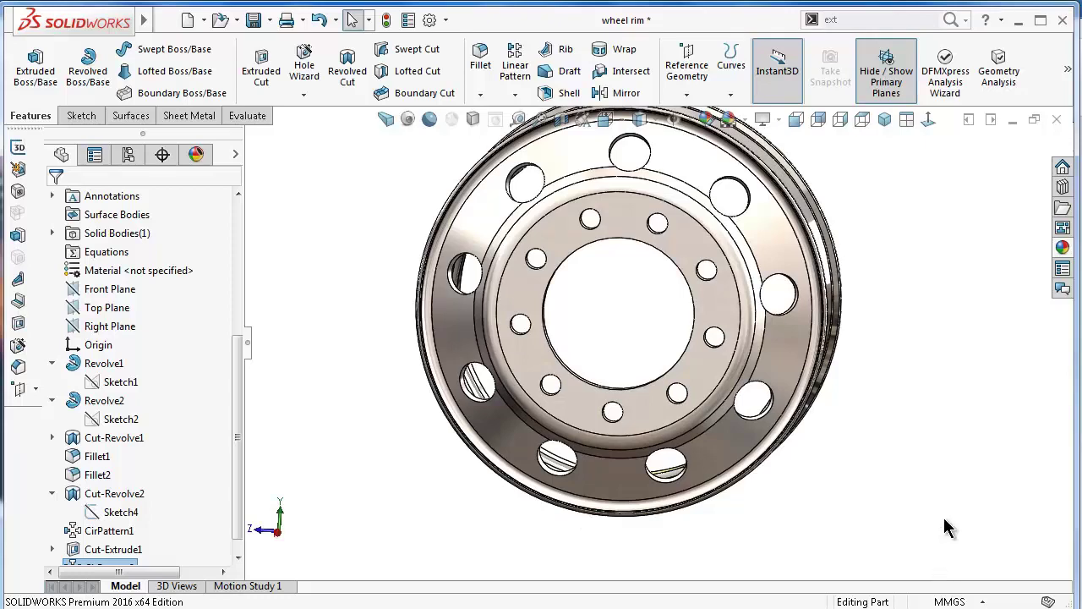
click(386, 118)
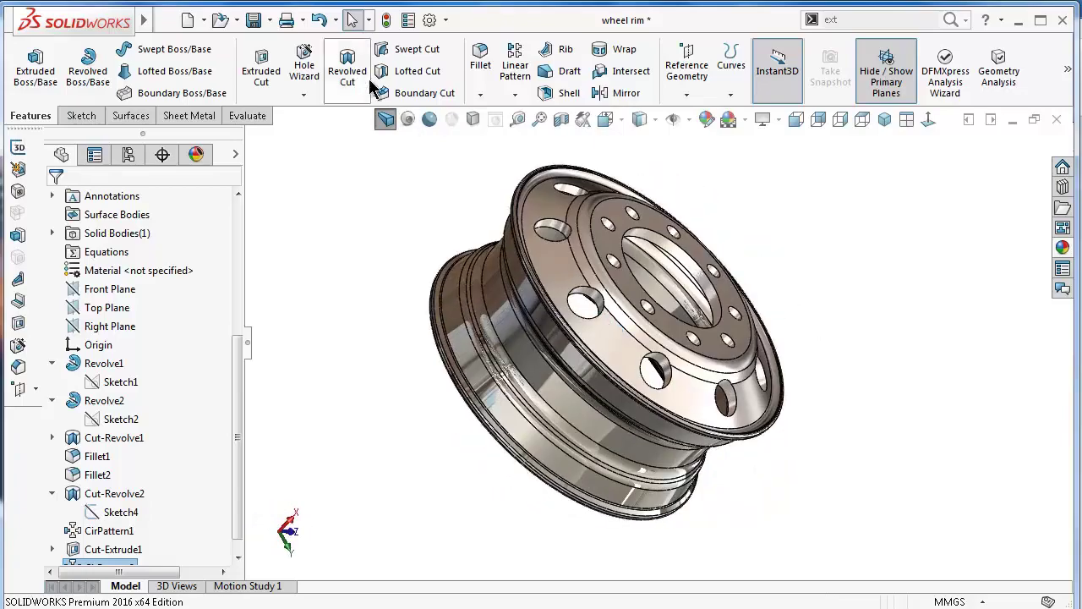
click(429, 119)
middle_drag(545, 229, 729, 313)
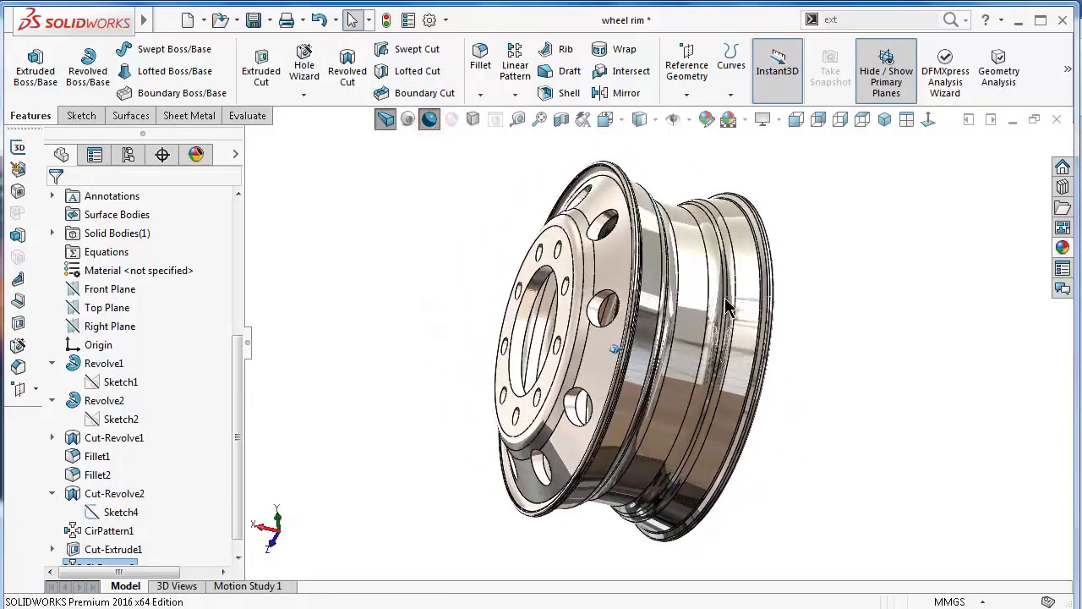
mouse_move(730, 313)
middle_down()
mouse_move(767, 457)
mouse_move(590, 282)
middle_up()
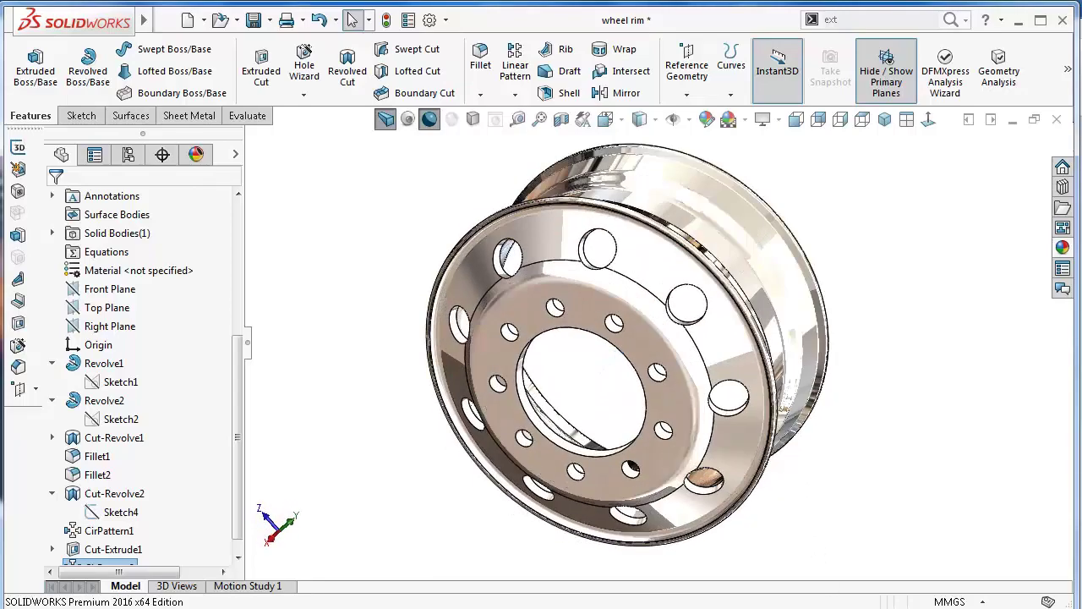
Chamfer the centre bore face 2.5 mm at 45°.
click(480, 93)
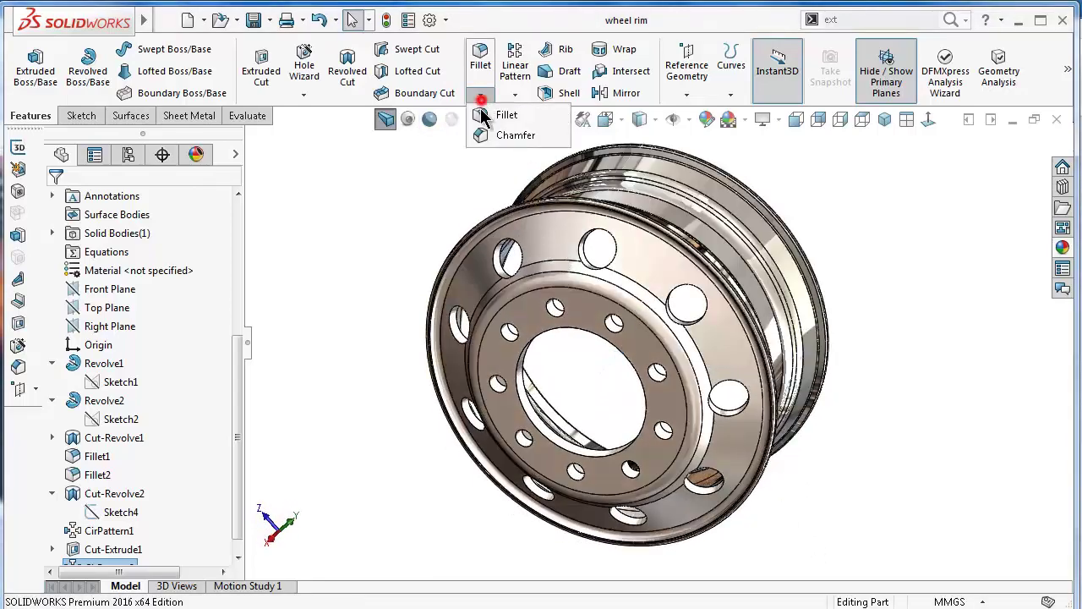
click(487, 131)
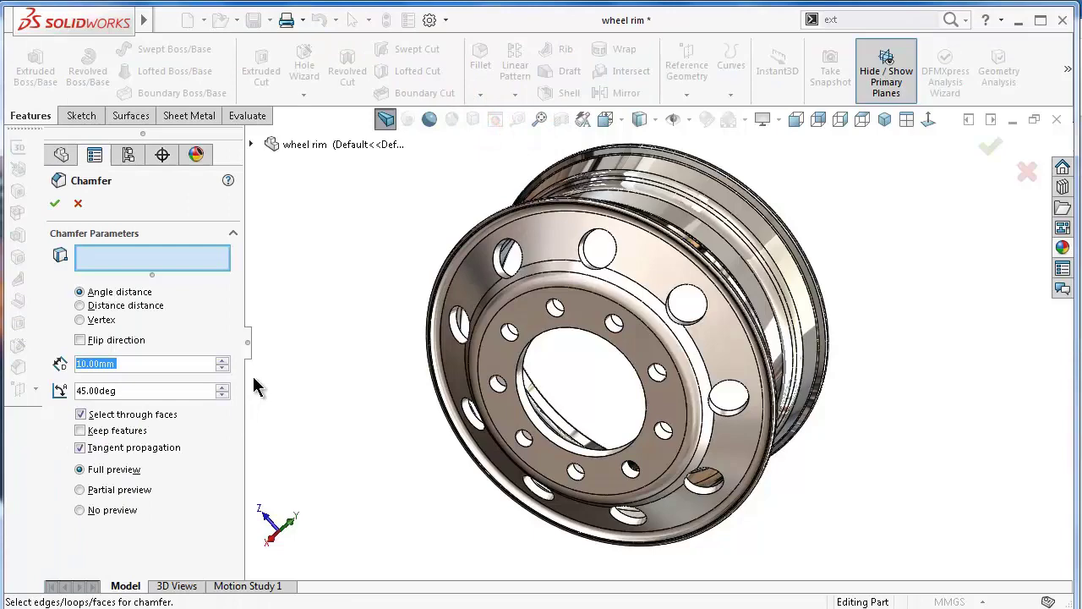
text(2.5)
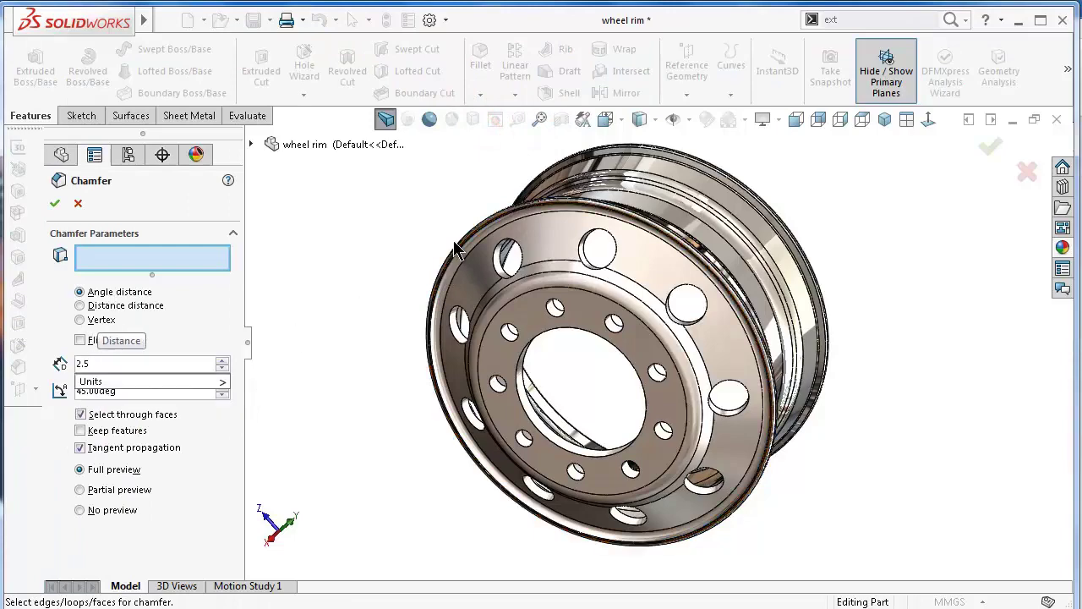
scroll(586, 343, down, 3)
scroll(514, 415, down, 2)
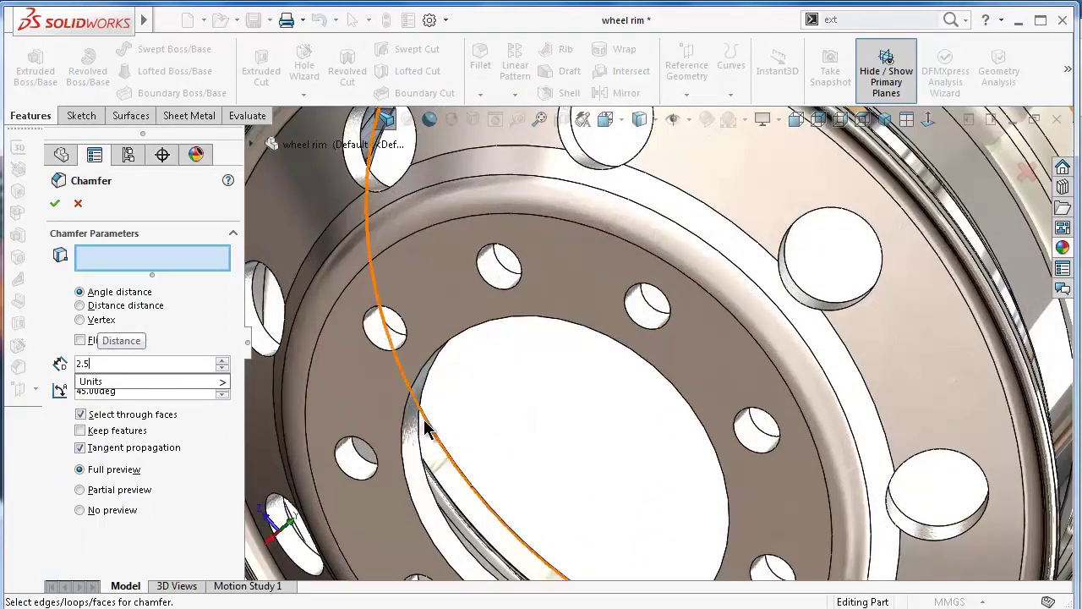
click(406, 449)
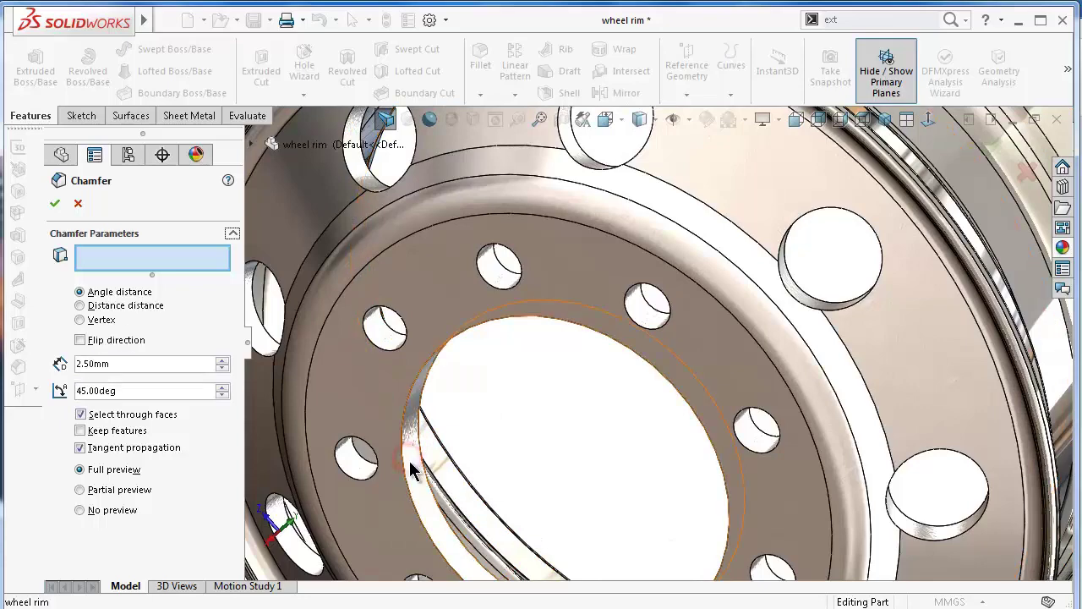
middle_drag(409, 469, 491, 499)
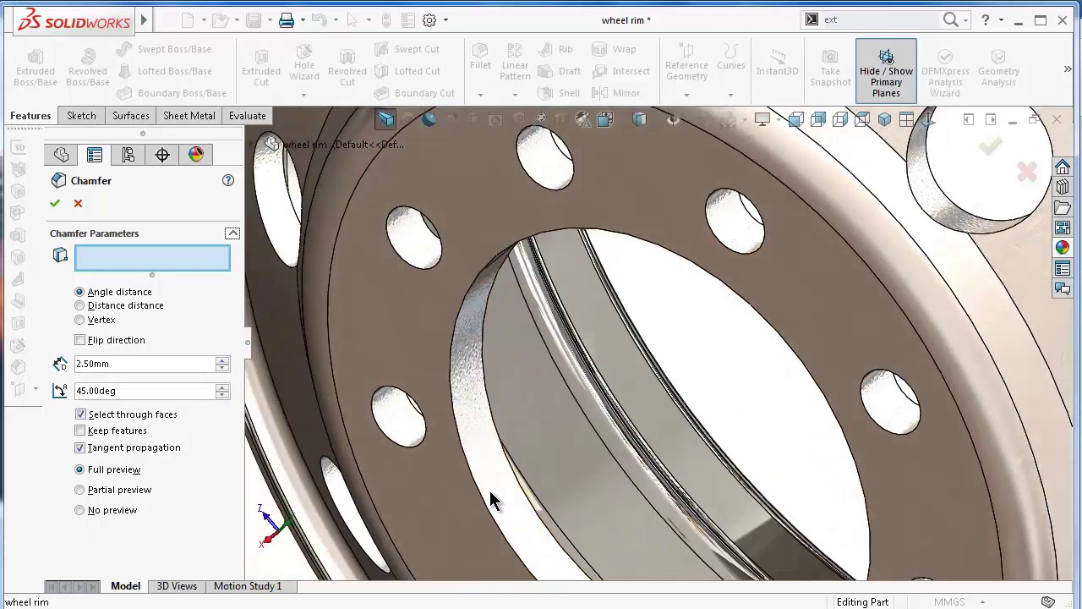
click(494, 501)
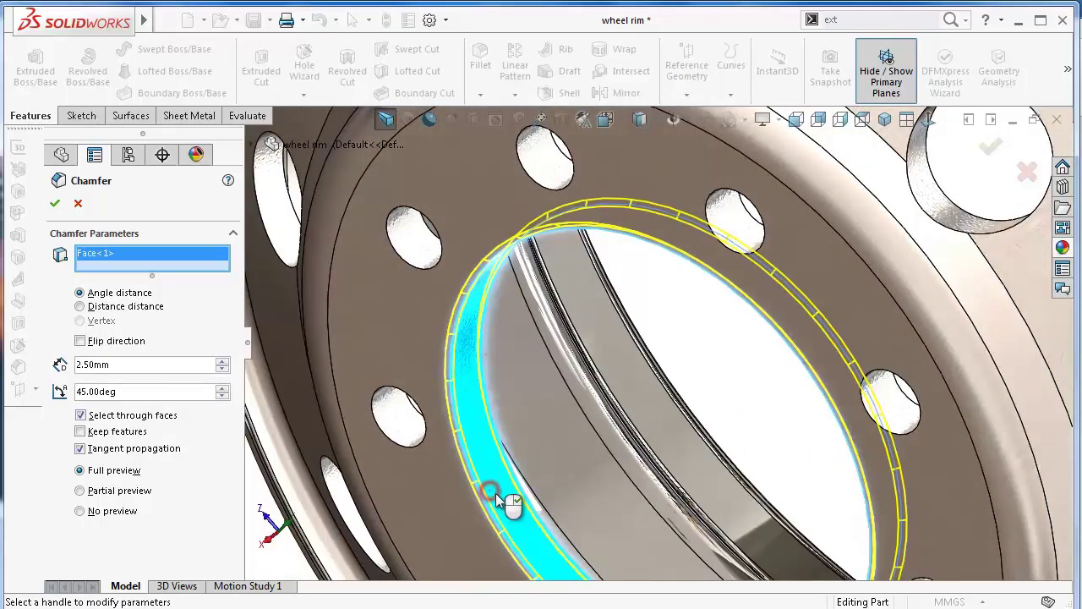
click(54, 205)
Orbit around the hub and select Chamfer1 to check the bevelled bore edge.
middle_drag(660, 345, 837, 380)
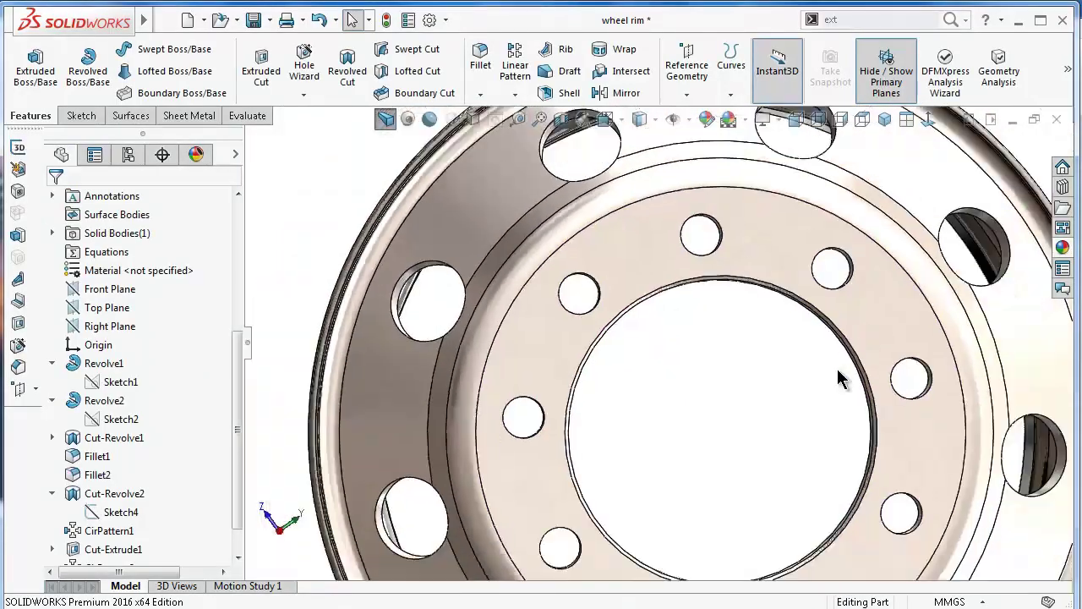
scroll(837, 380, up, 2)
middle_drag(748, 447, 664, 343)
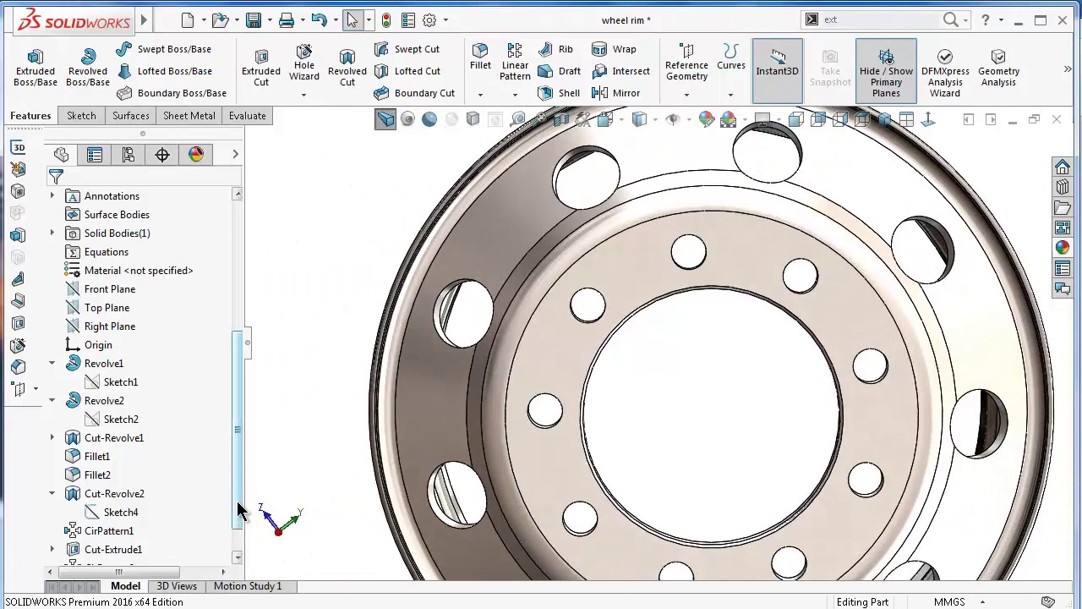
scroll(238, 511, down, 2)
click(106, 550)
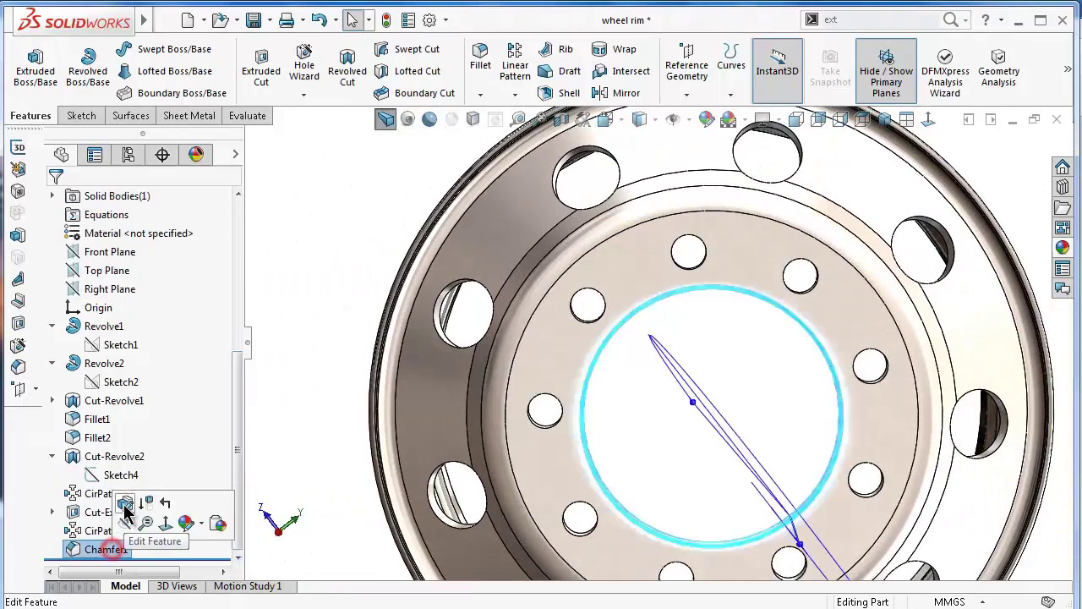
click(645, 436)
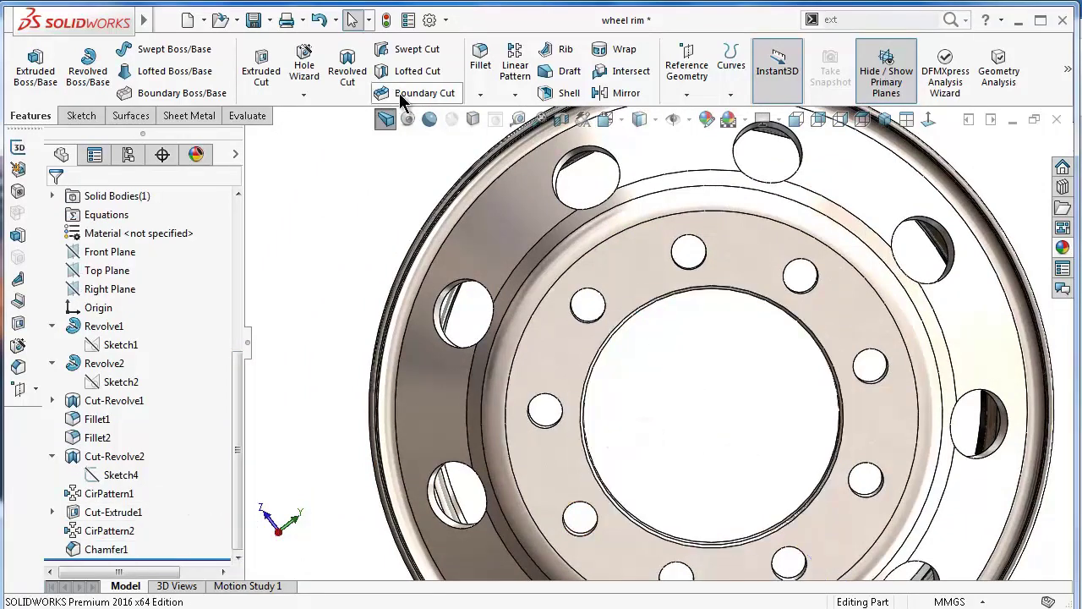
Start a 1 mm chamfer on the hub face and the first three bolt hole edges.
click(481, 96)
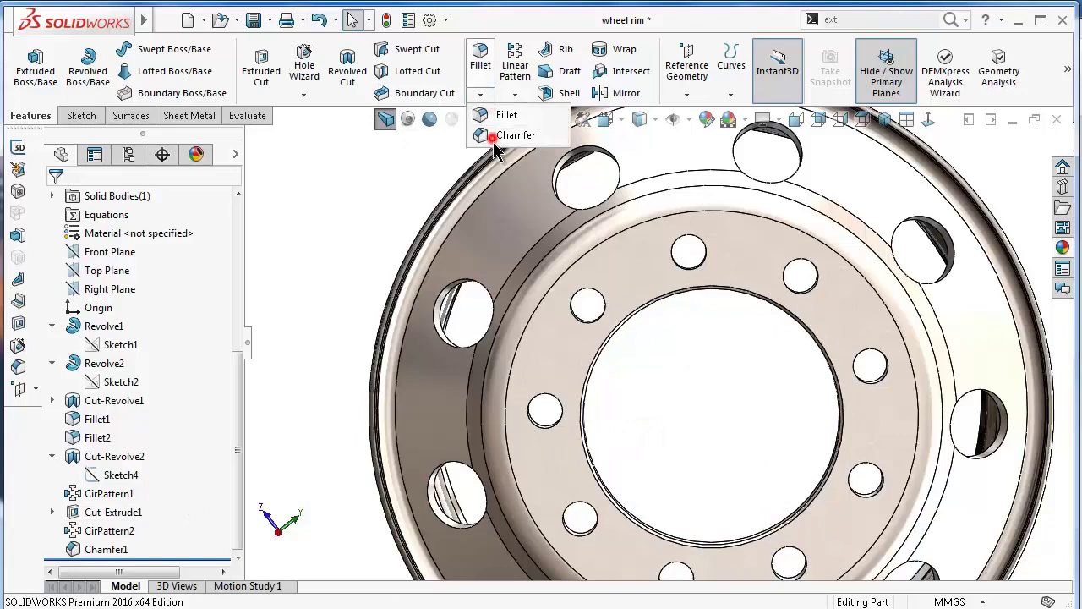
click(492, 134)
text(1)
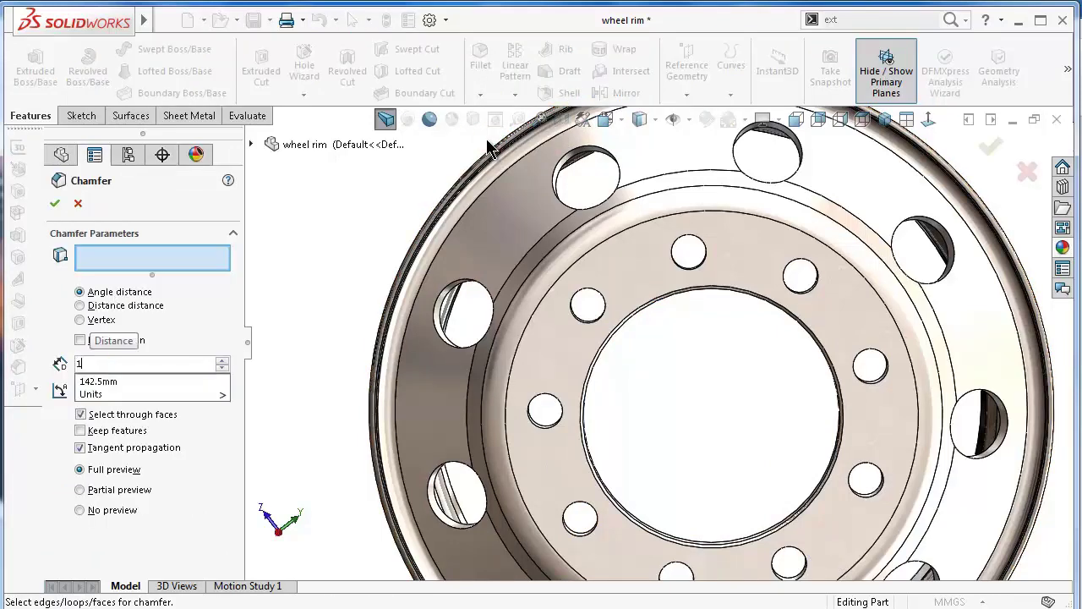
click(660, 274)
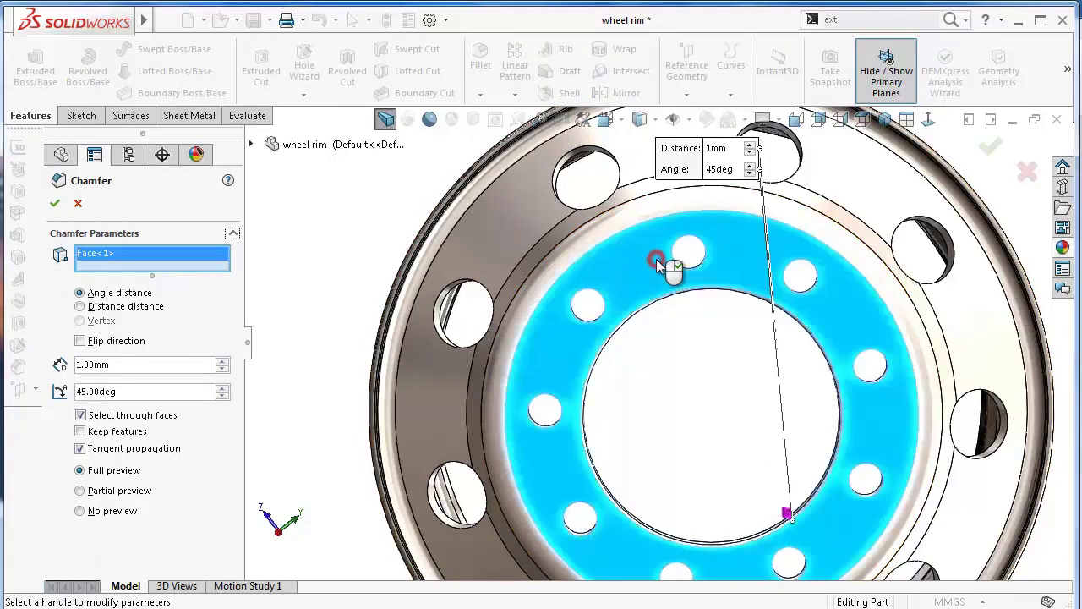
scroll(668, 292, down, 2)
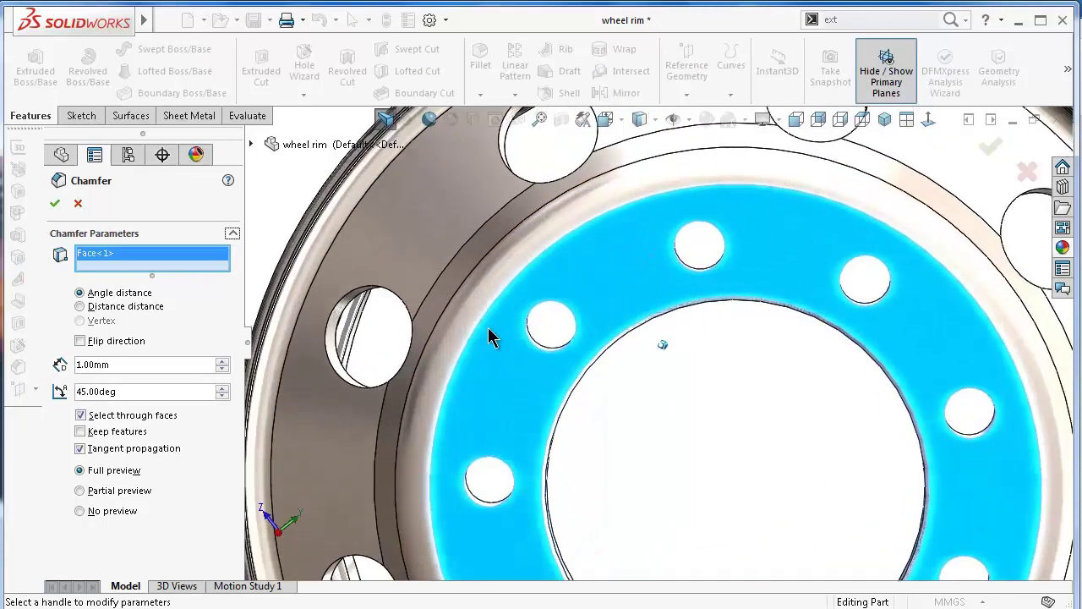
scroll(656, 334, down, 2)
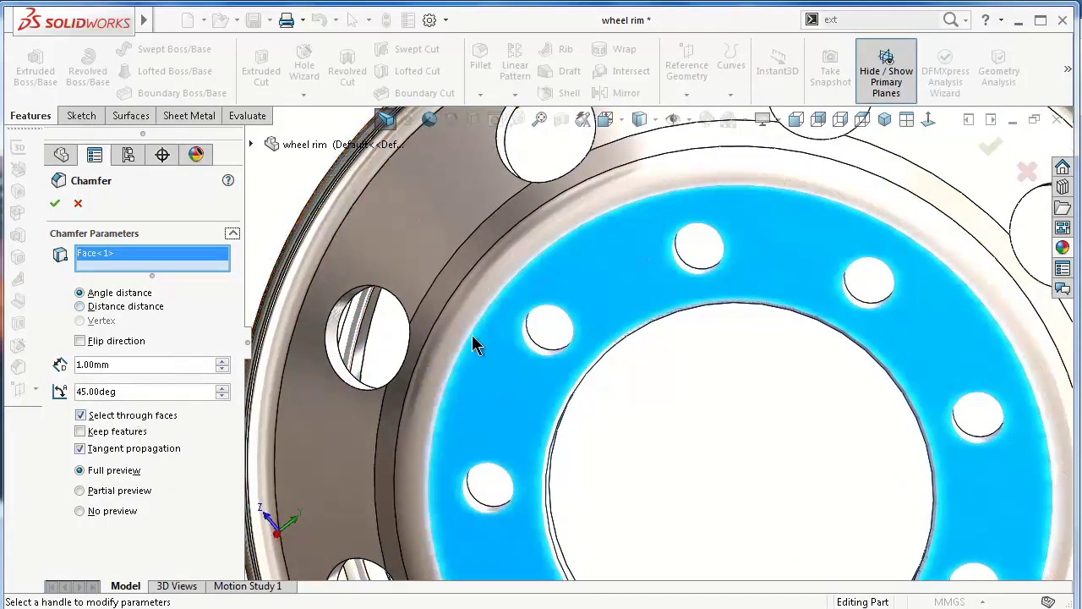
click(564, 362)
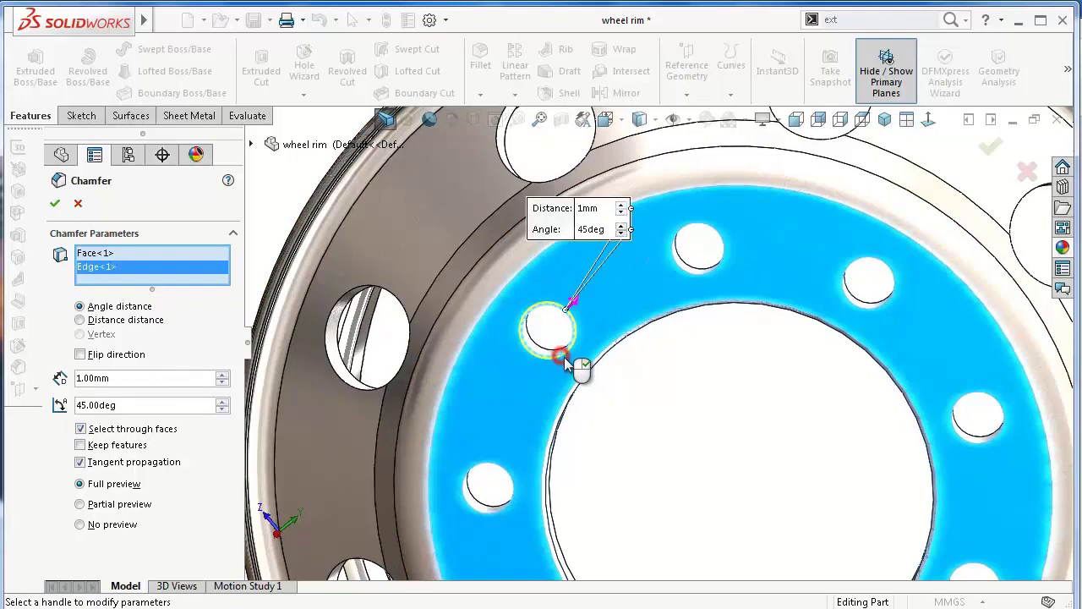
click(506, 471)
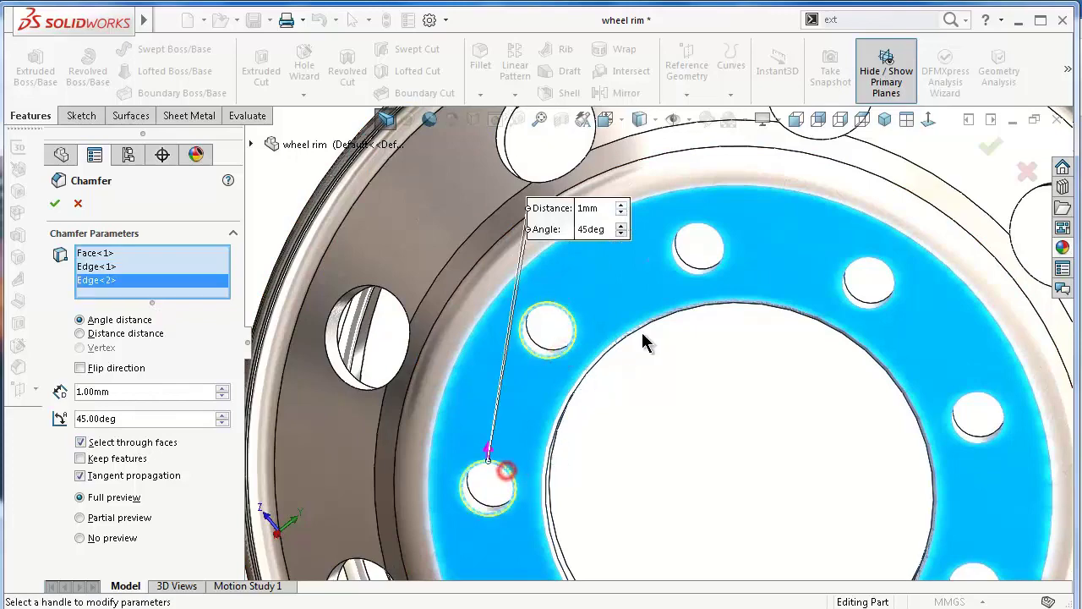
click(683, 274)
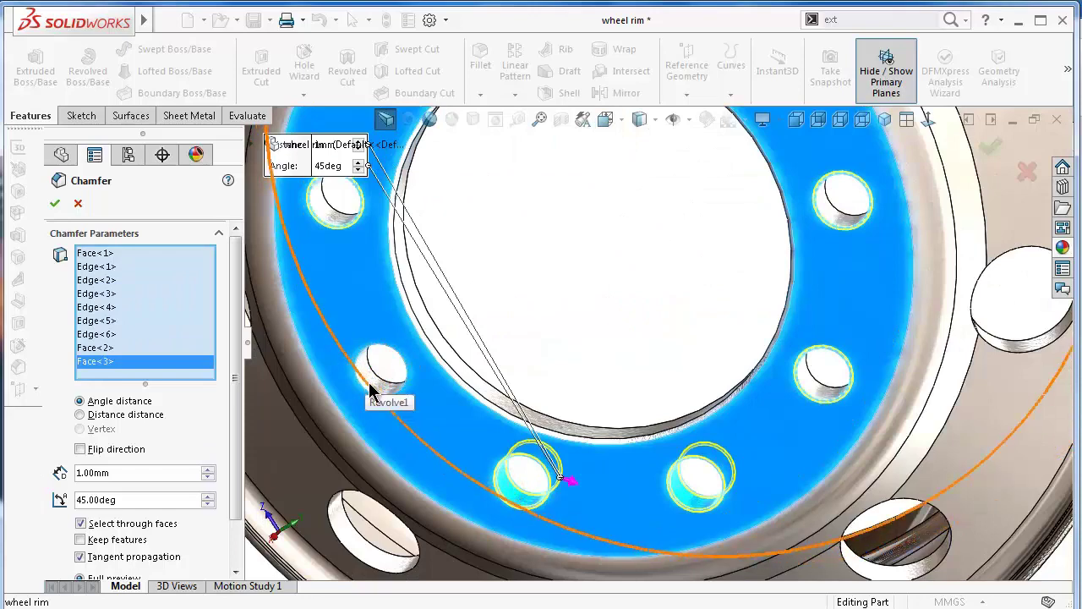
Add the remaining bolt hole edges to the 1 mm chamfer and accept it.
click(389, 387)
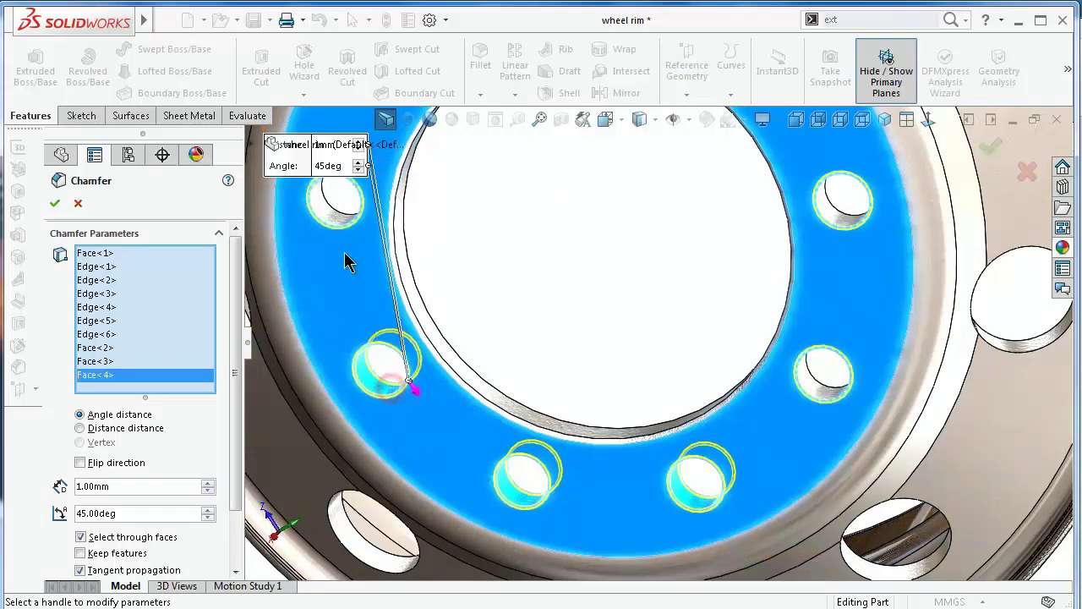
click(331, 218)
middle_drag(350, 217, 488, 194)
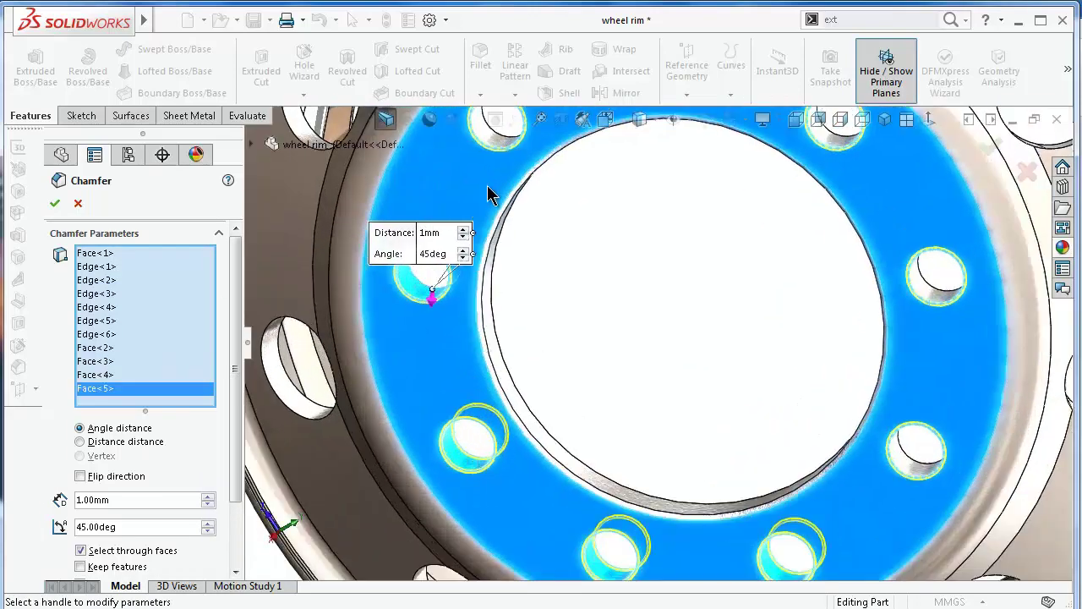
click(498, 146)
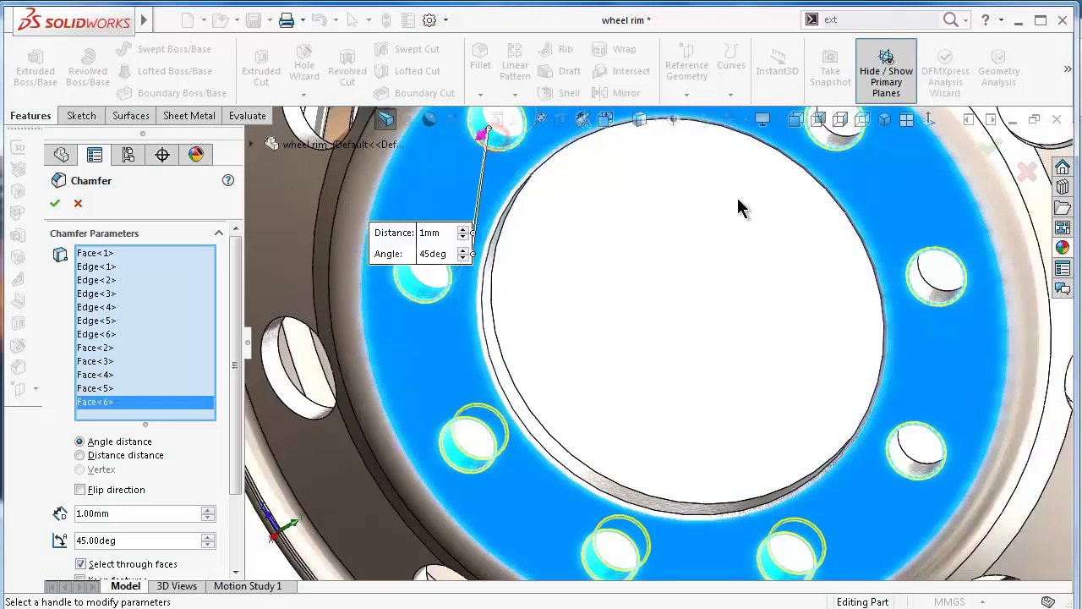
mouse_move(738, 198)
middle_down()
mouse_move(772, 198)
mouse_move(636, 159)
middle_up()
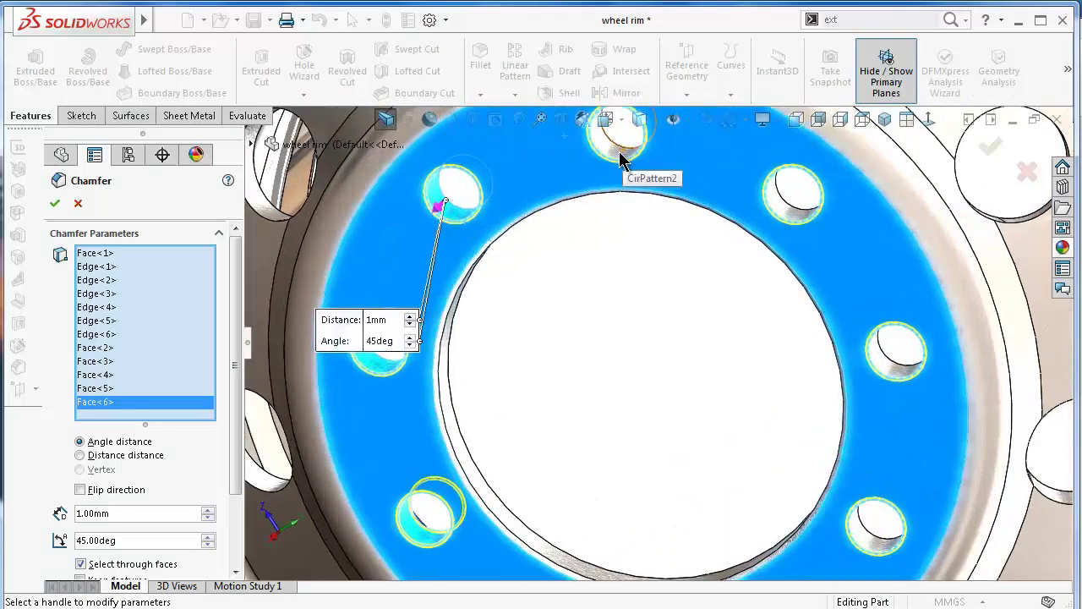
click(619, 160)
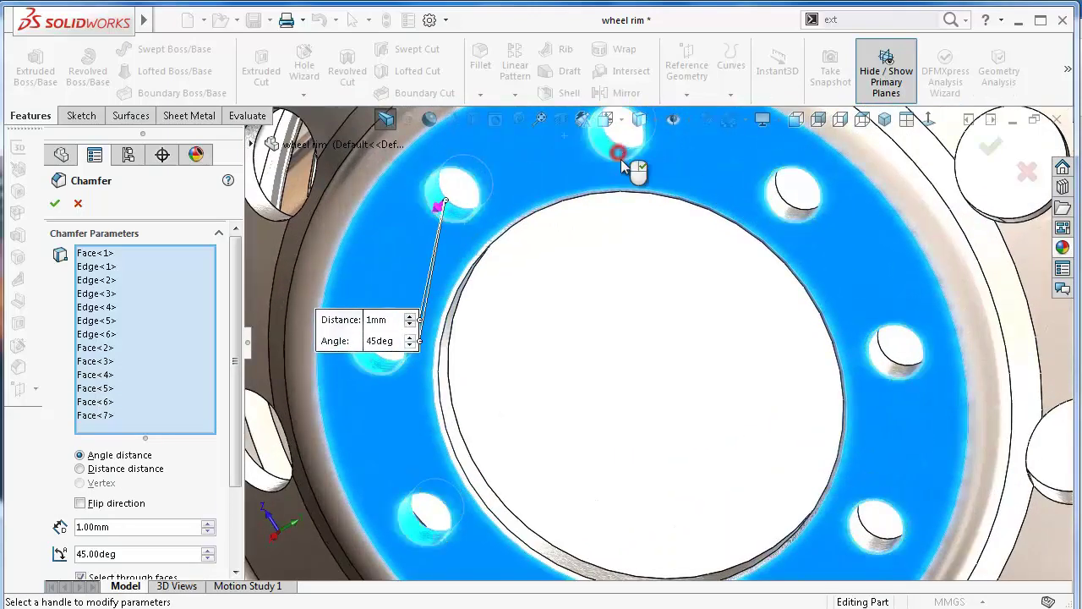
click(782, 211)
click(883, 365)
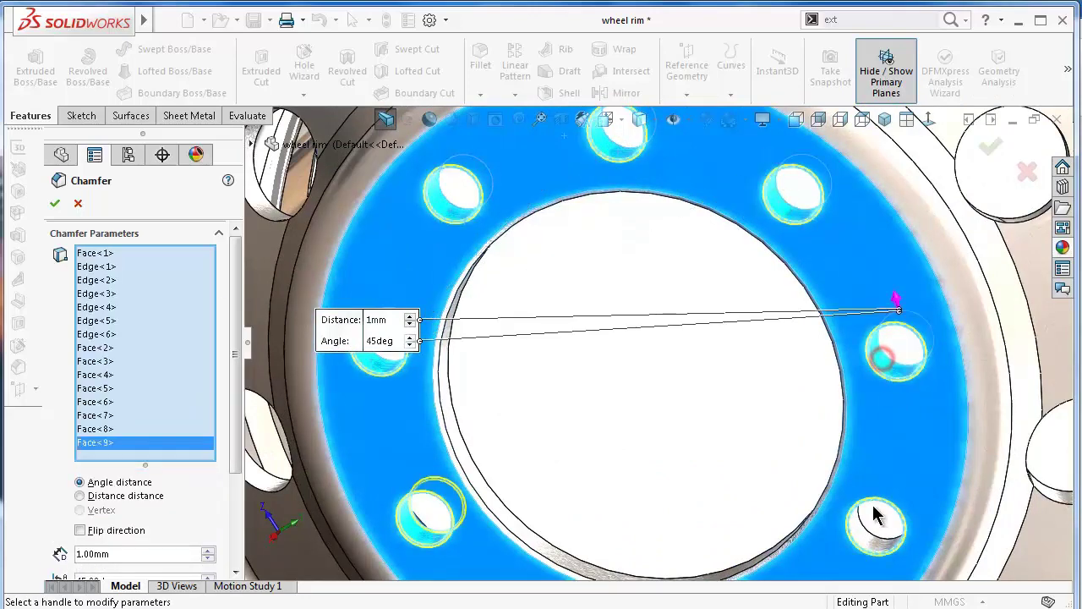
click(864, 544)
scroll(874, 519, up, 3)
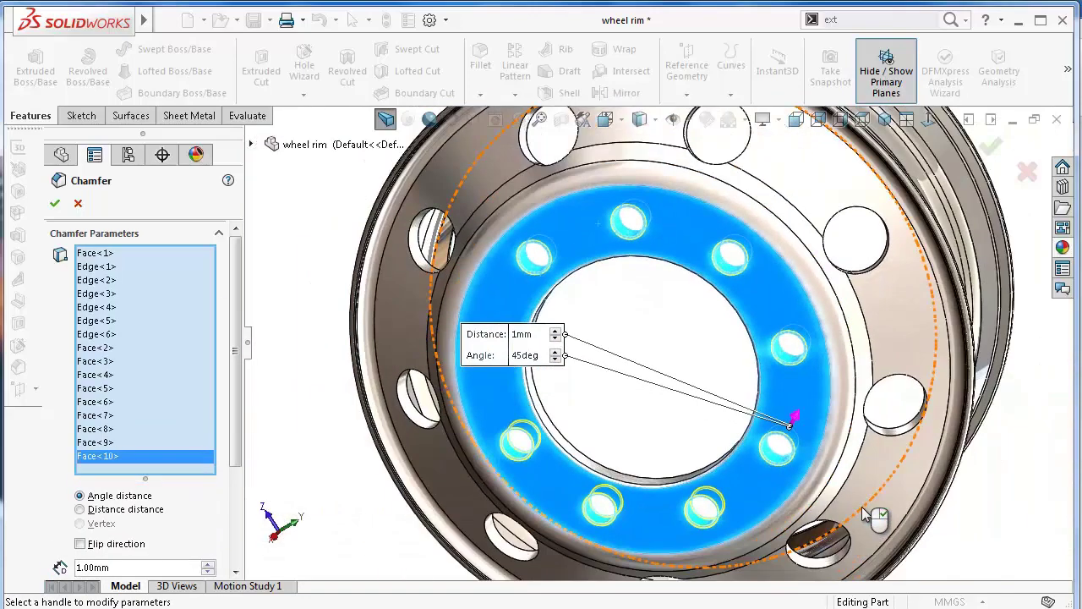
middle_drag(874, 519, 592, 381)
click(56, 203)
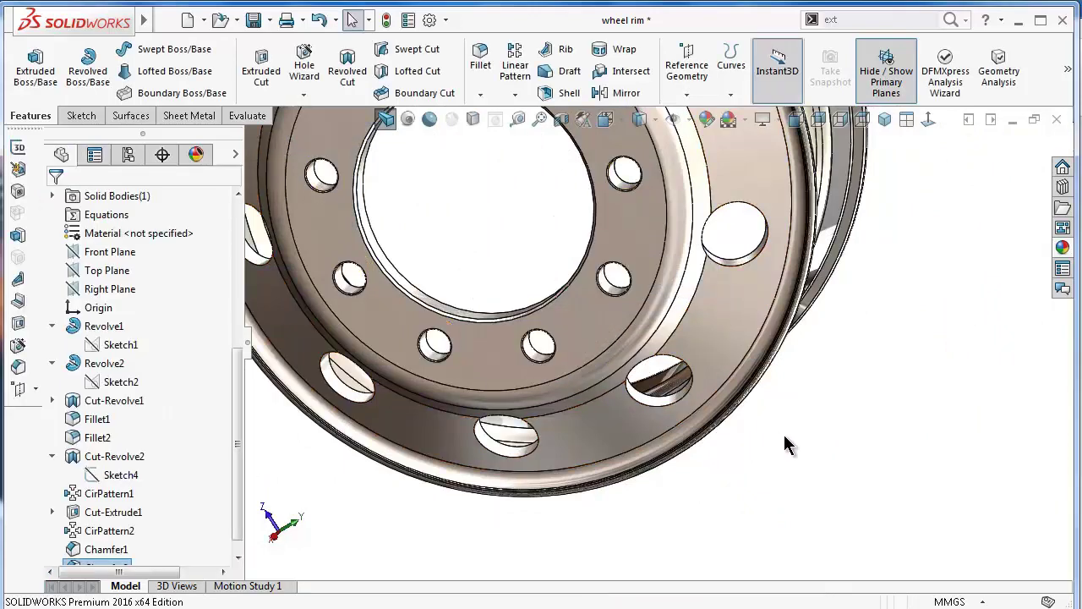
Open a new Fillet feature from the Fillet dropdown for the 0.5 mm rounds.
click(479, 95)
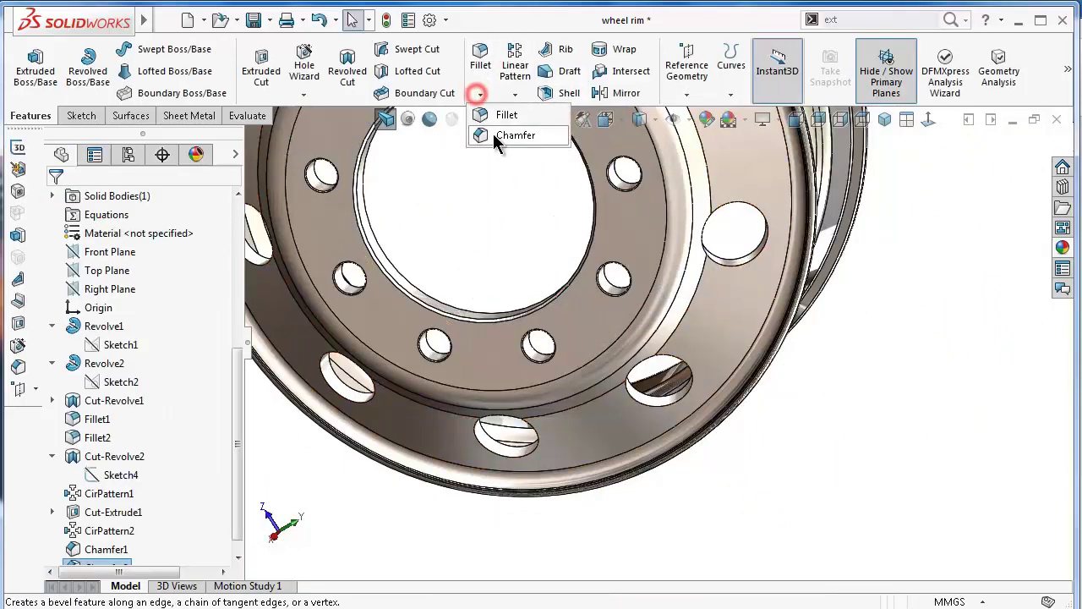
click(505, 116)
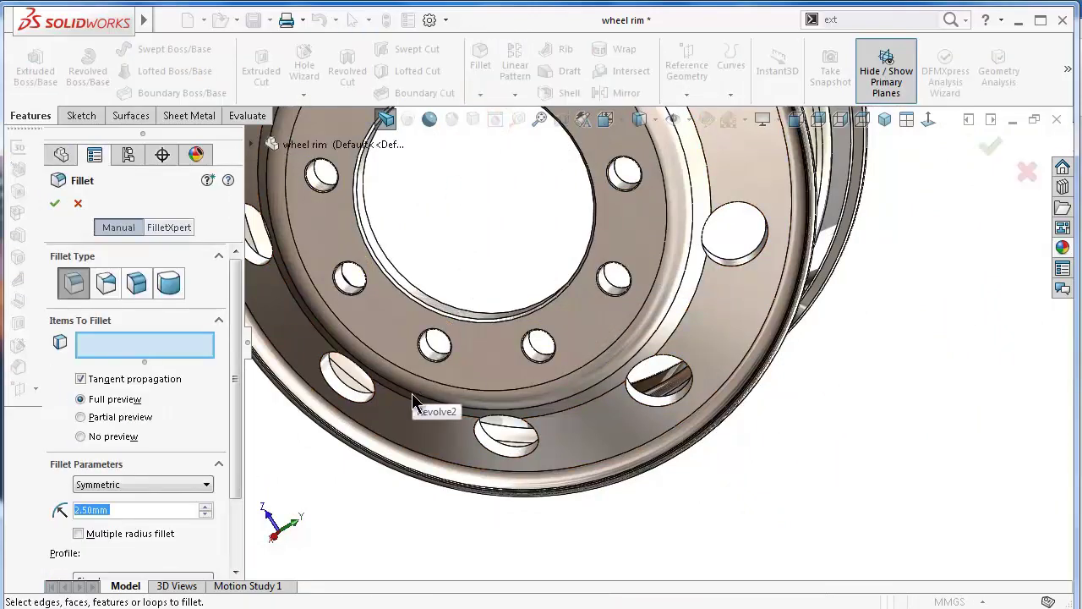
Set the fillet radius to 0.5mm and select the first three large vent hole faces.
text(0.5)
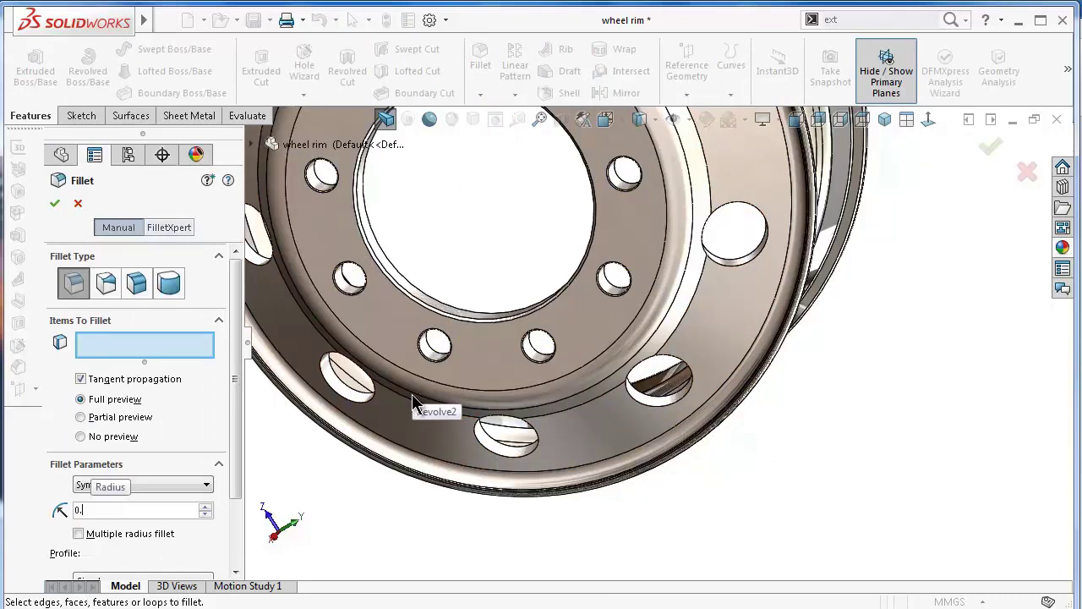
click(701, 507)
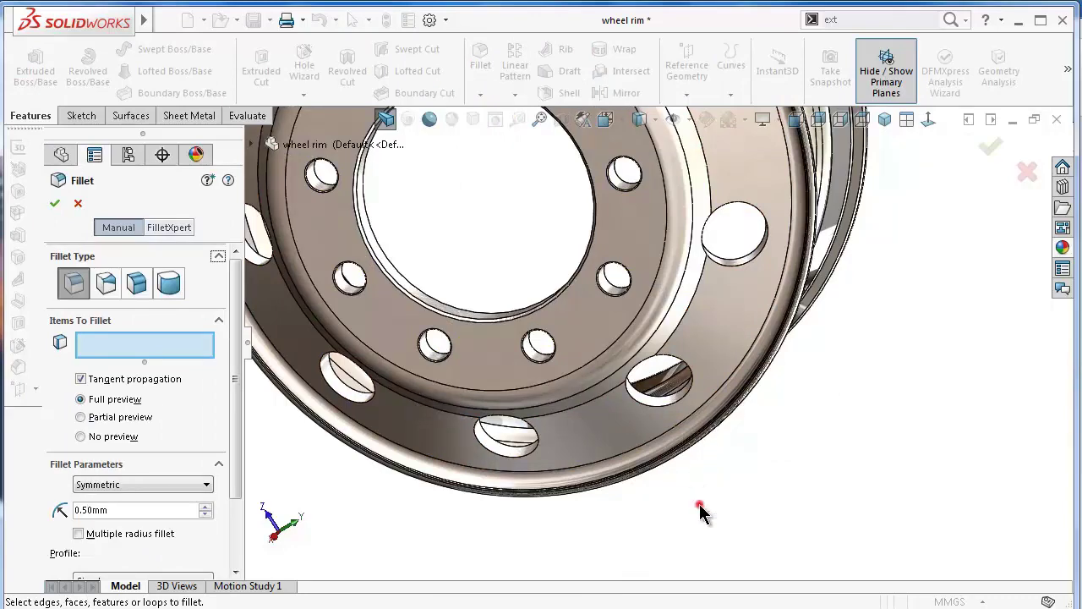
scroll(680, 419, down, 3)
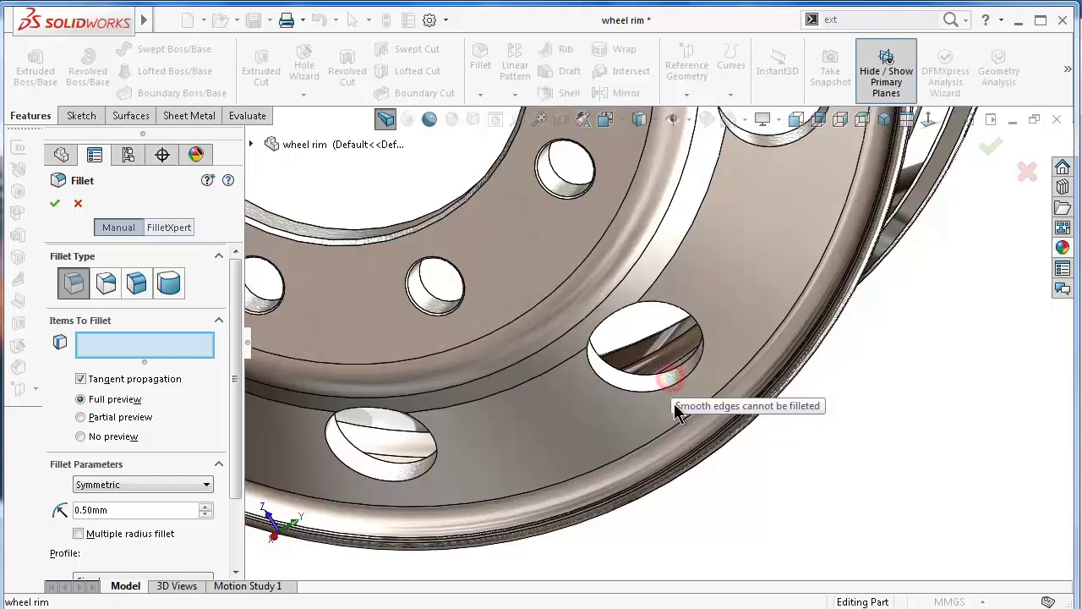
scroll(674, 402, down, 2)
scroll(669, 394, down, 2)
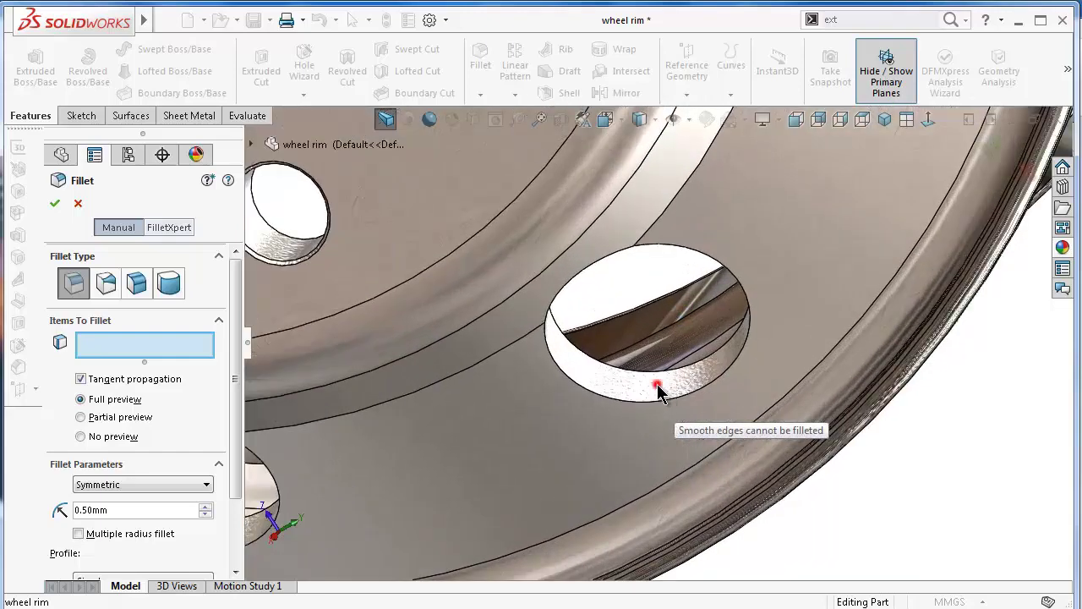
click(659, 390)
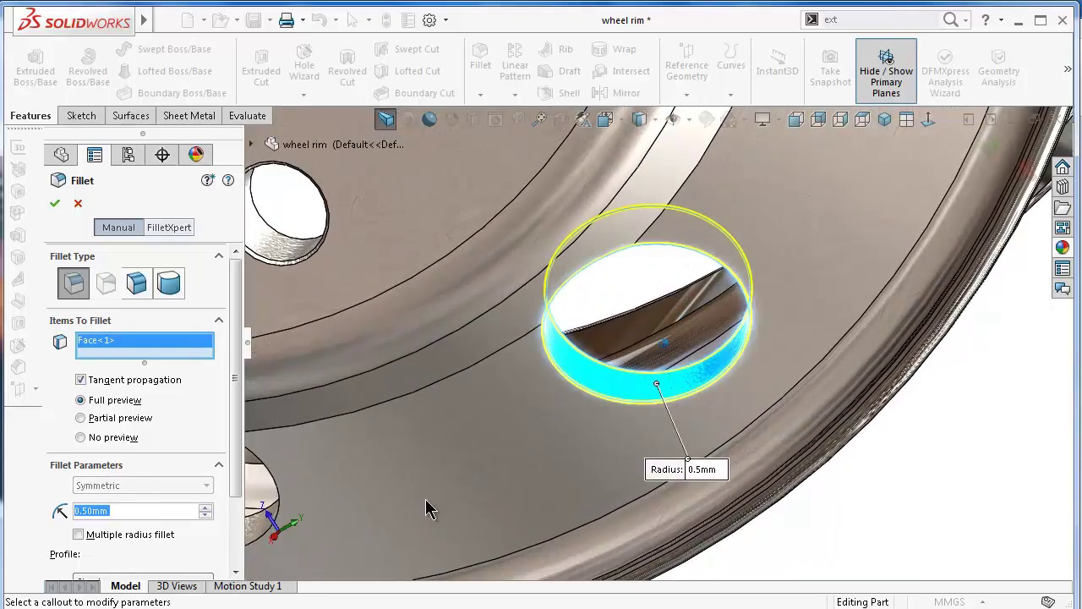
middle_drag(427, 502, 377, 502)
click(326, 505)
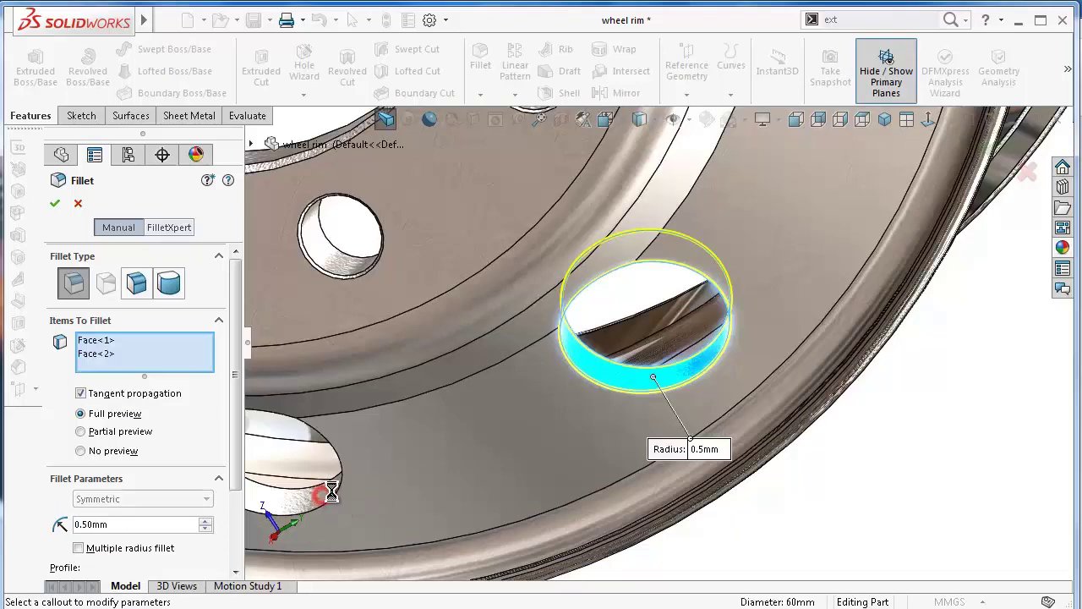
scroll(811, 386, up, 2)
scroll(767, 183, up, 2)
scroll(767, 187, down, 3)
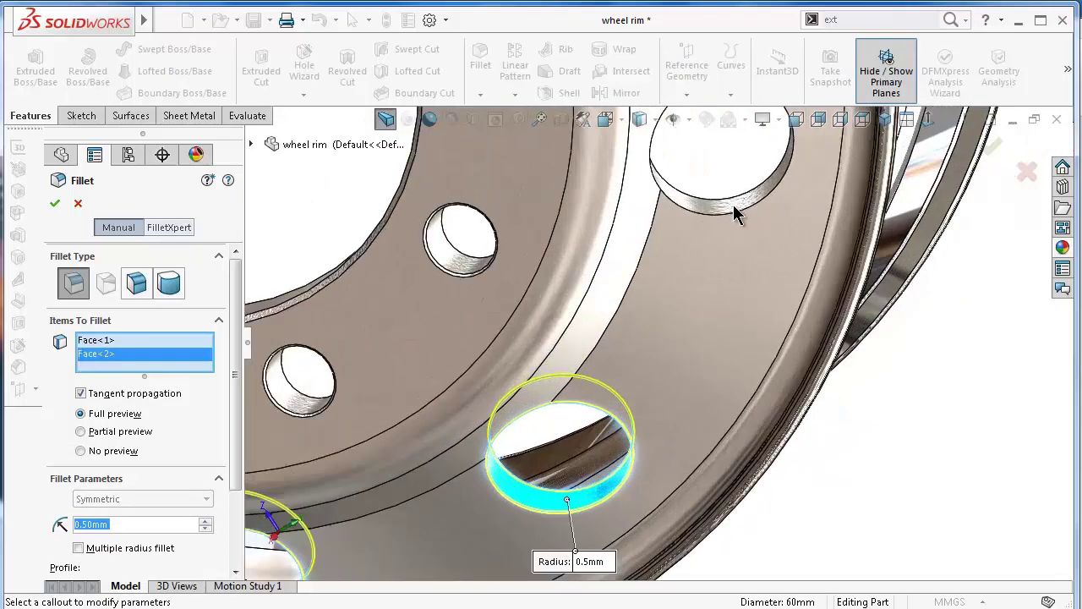
click(734, 214)
Add the fourth and fifth vent hole faces to the 0.5mm fillet selection.
scroll(689, 193, up, 3)
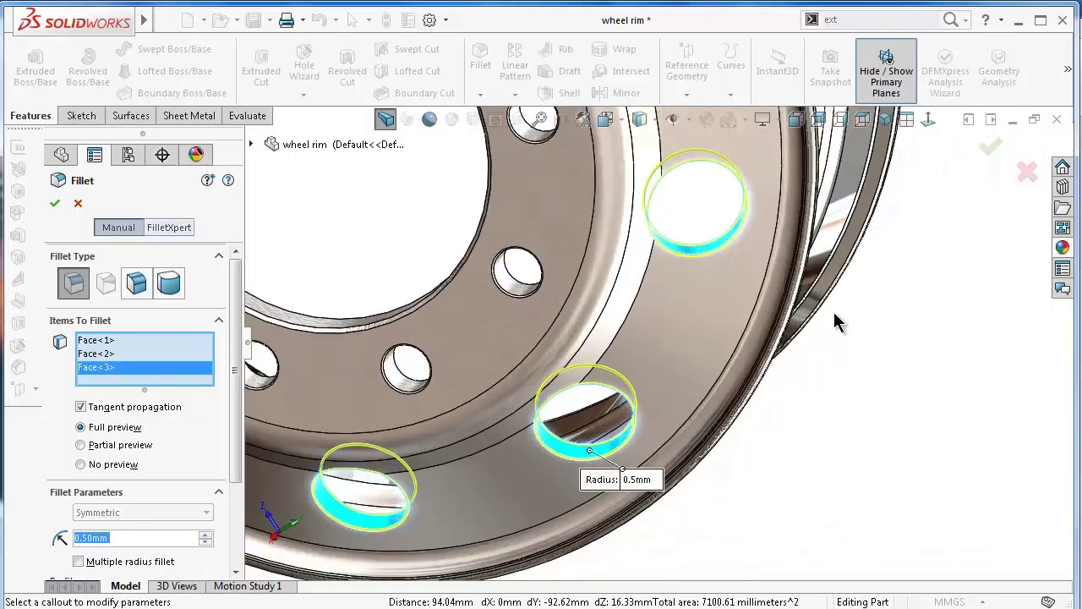
scroll(690, 194, up, 2)
scroll(667, 188, down, 2)
scroll(671, 188, down, 2)
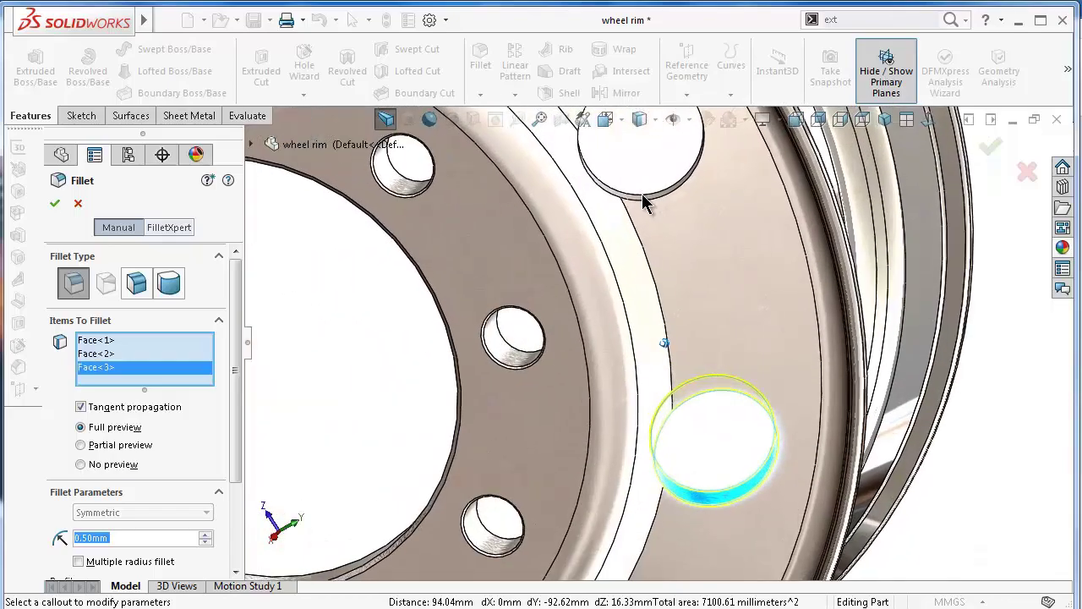
scroll(647, 198, down, 2)
mouse_move(723, 228)
middle_down()
mouse_move(827, 257)
mouse_move(840, 249)
mouse_move(744, 297)
middle_up()
click(830, 239)
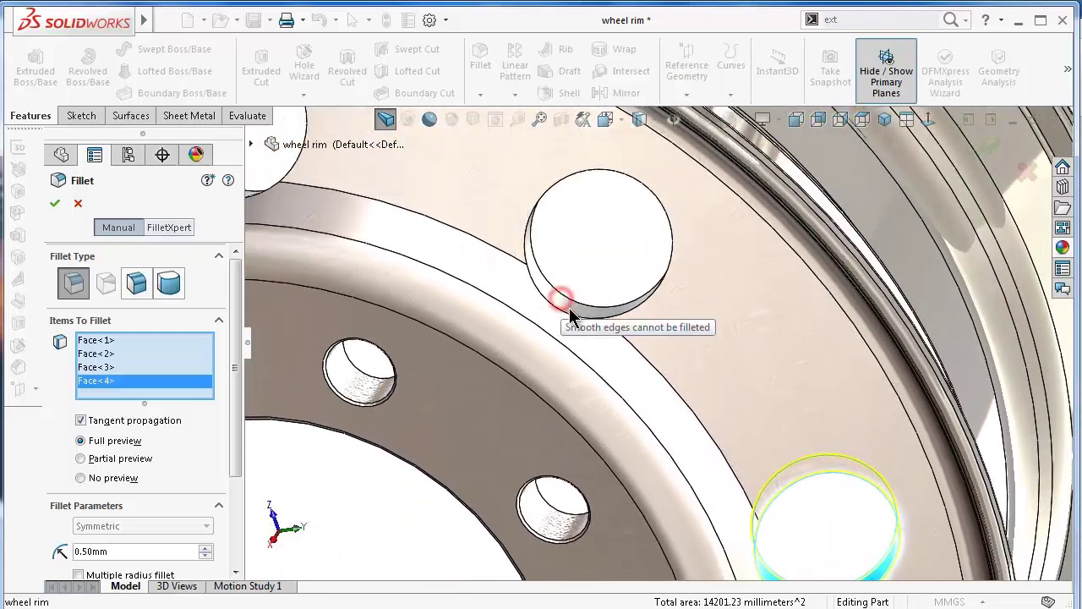
mouse_move(563, 307)
middle_down()
mouse_move(615, 340)
mouse_move(694, 334)
mouse_move(674, 315)
middle_up()
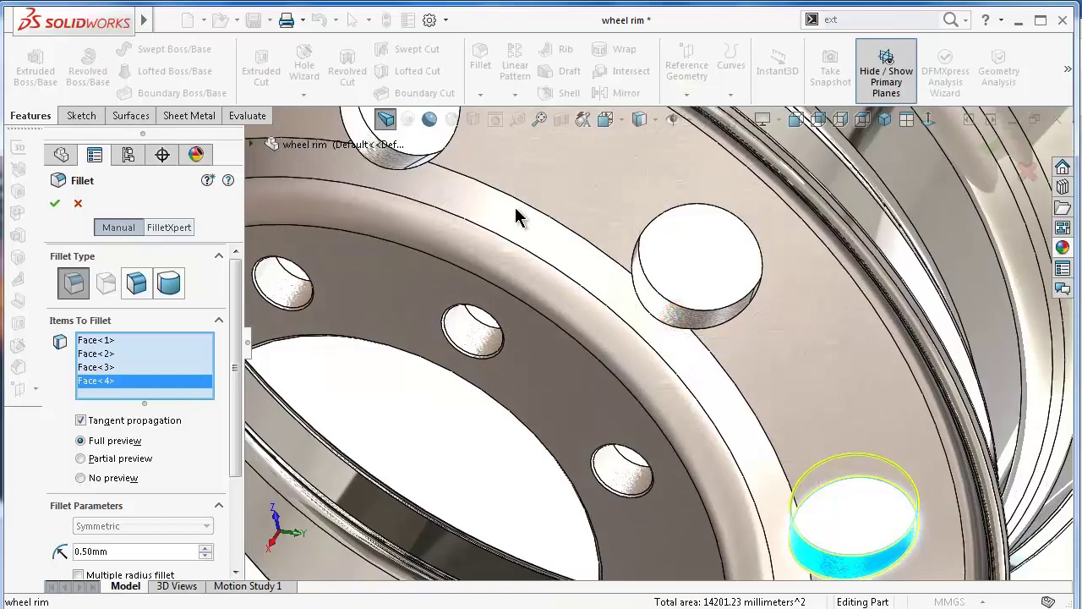
mouse_move(514, 212)
middle_down()
mouse_move(797, 358)
mouse_move(785, 310)
mouse_move(701, 338)
mouse_move(589, 274)
middle_up()
click(777, 312)
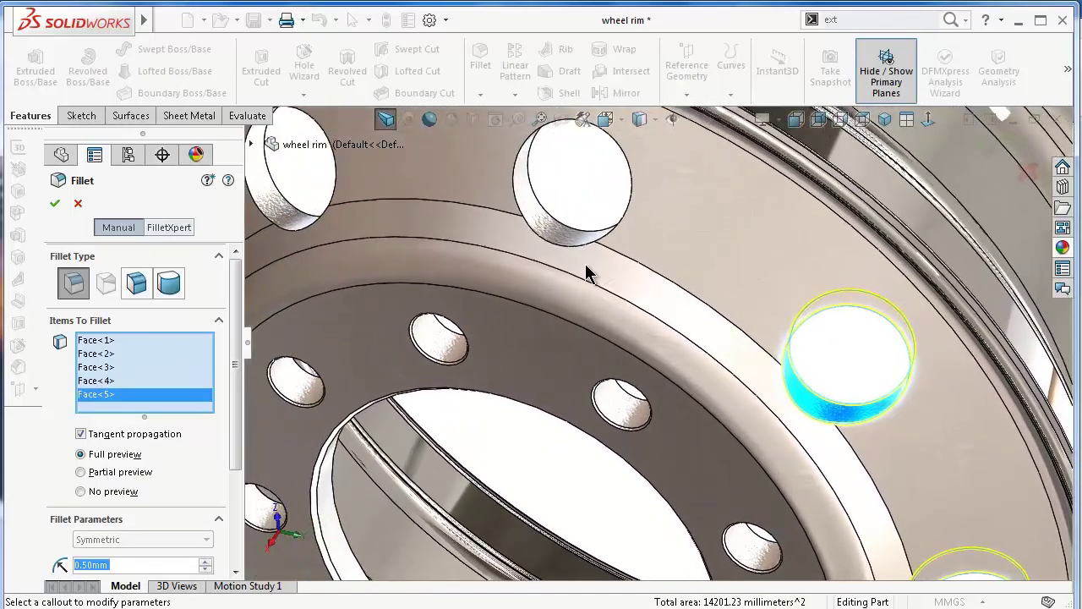
Add the remaining four vent hole faces and apply the 0.5mm fillet.
click(559, 236)
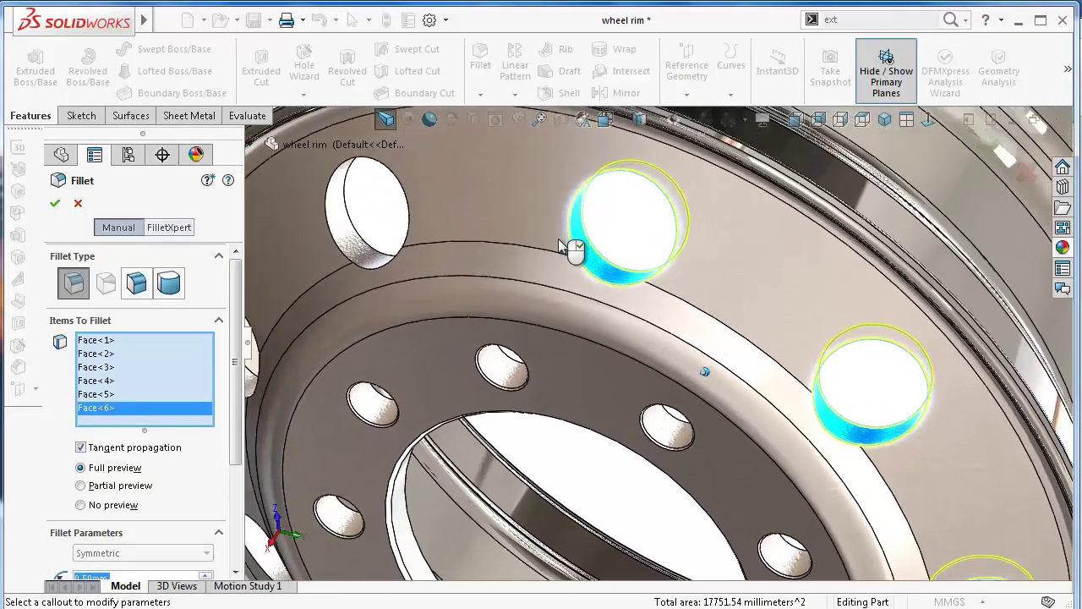
middle_drag(575, 242, 531, 309)
click(521, 311)
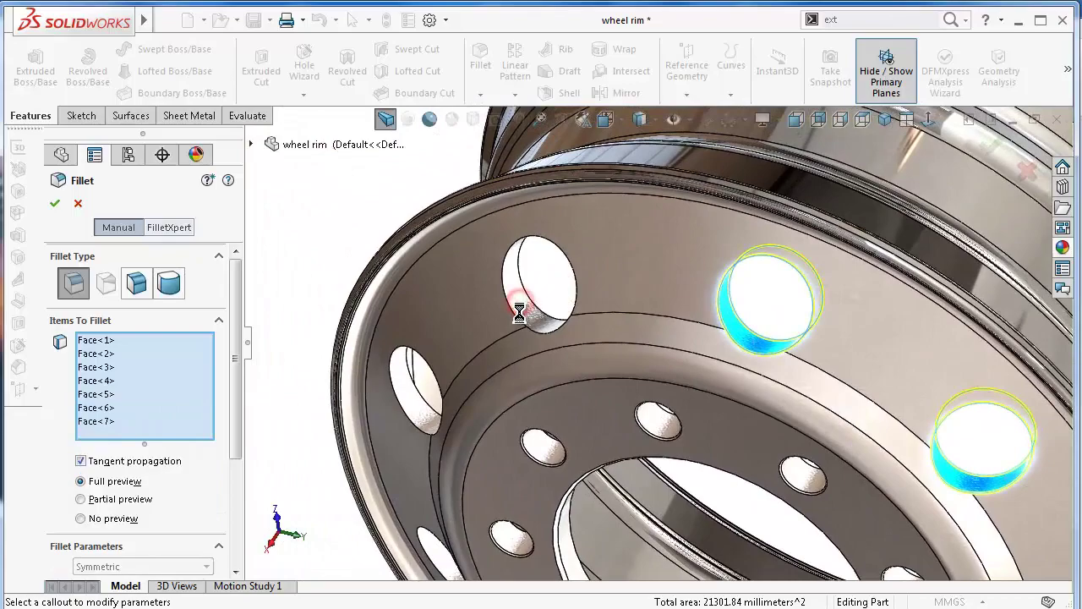
click(411, 406)
middle_drag(449, 434, 449, 348)
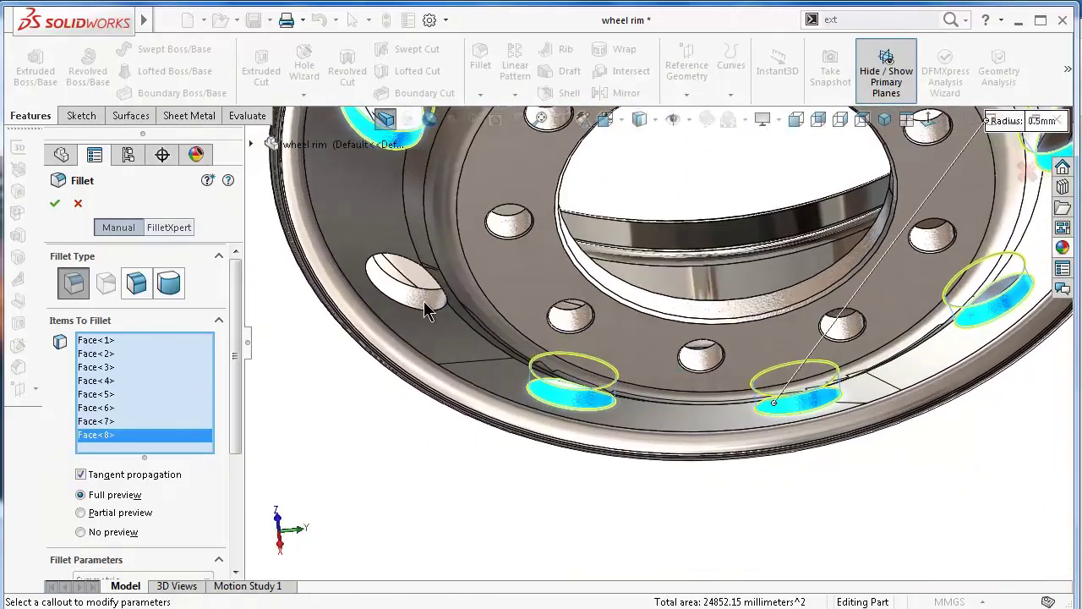
click(423, 301)
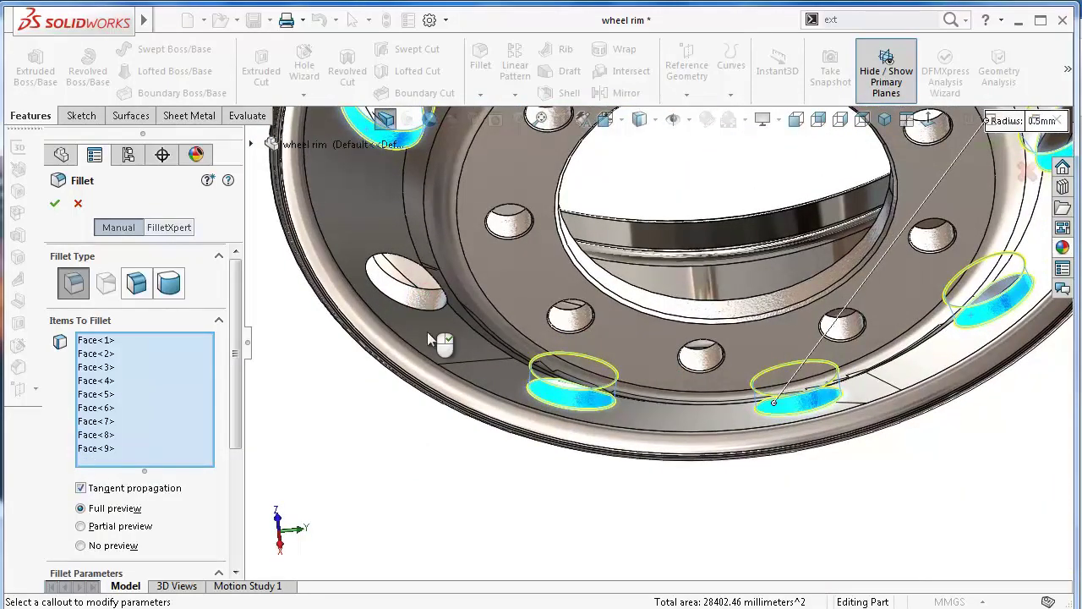
click(428, 333)
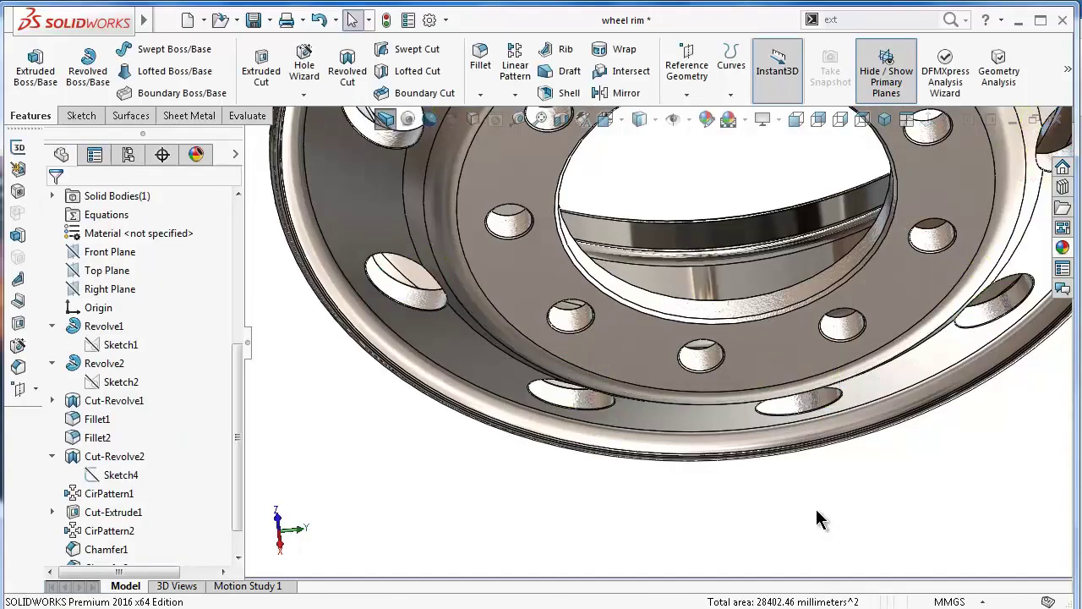
key(Up)
key(Up)
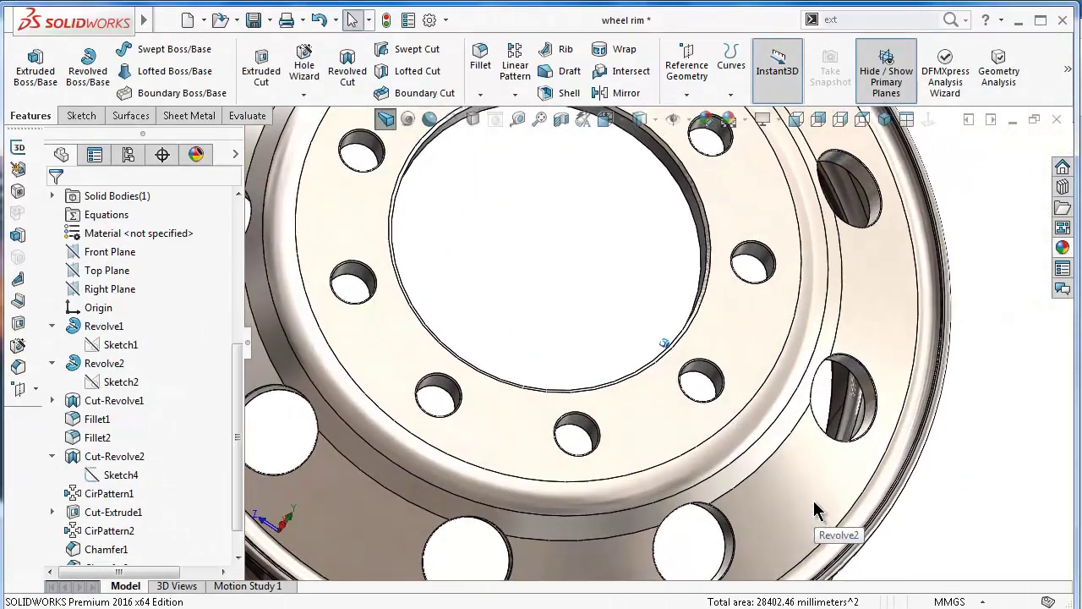
key(Left)
key(Left)
key(Left)
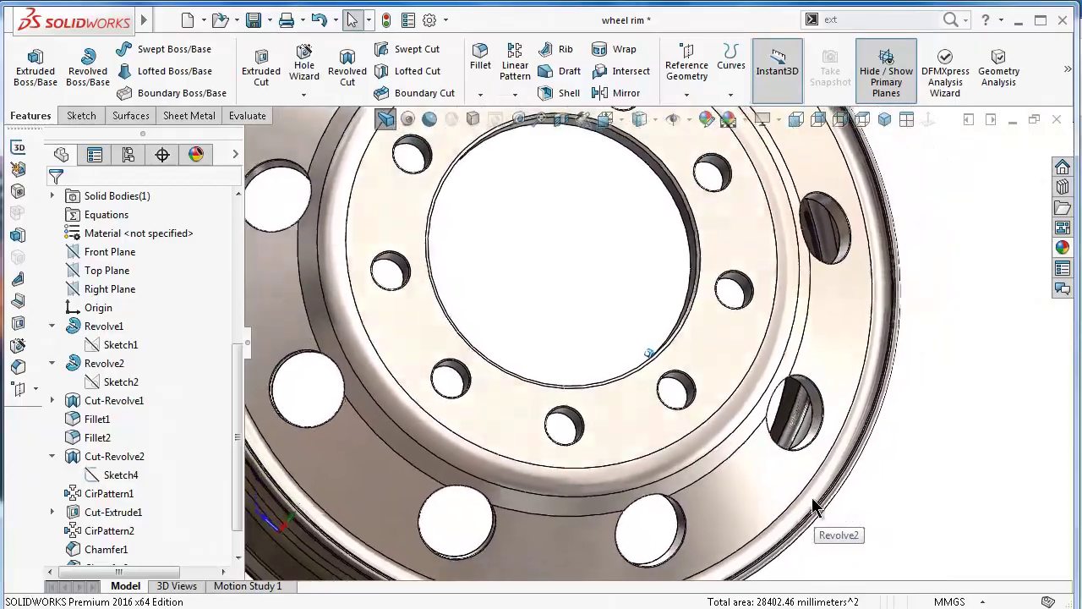
key(Left)
key(Left)
key(Left)
key(Left)
key(Left)
key(Left)
key(Left)
key(Left)
key(Left)
key(Left)
key(Left)
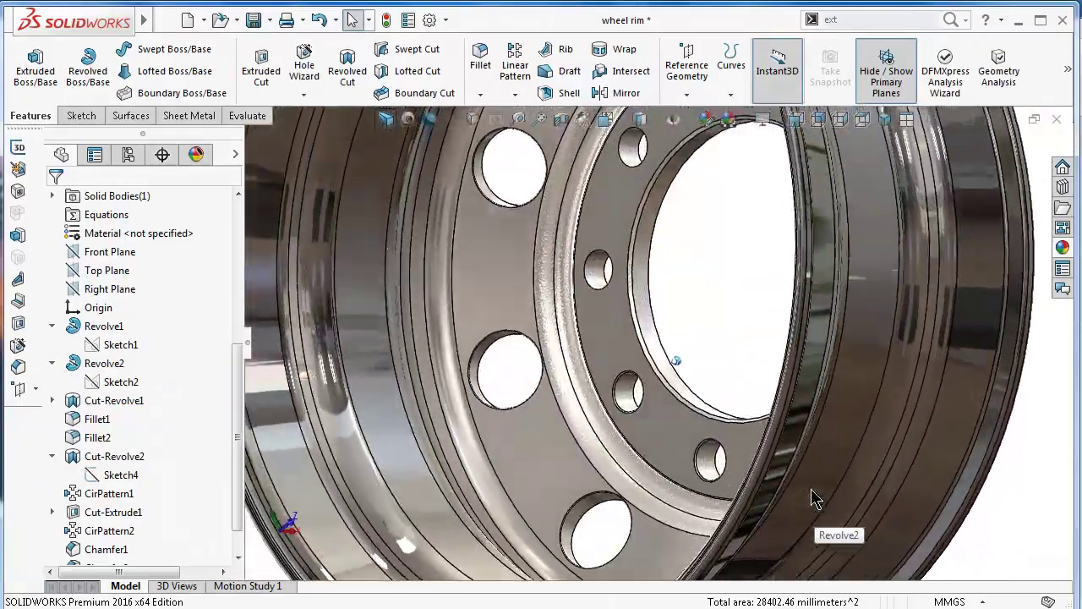
key(Left)
key(Left)
key(Left)
key(Left)
key(Left)
key(Left)
key(Left)
key(Left)
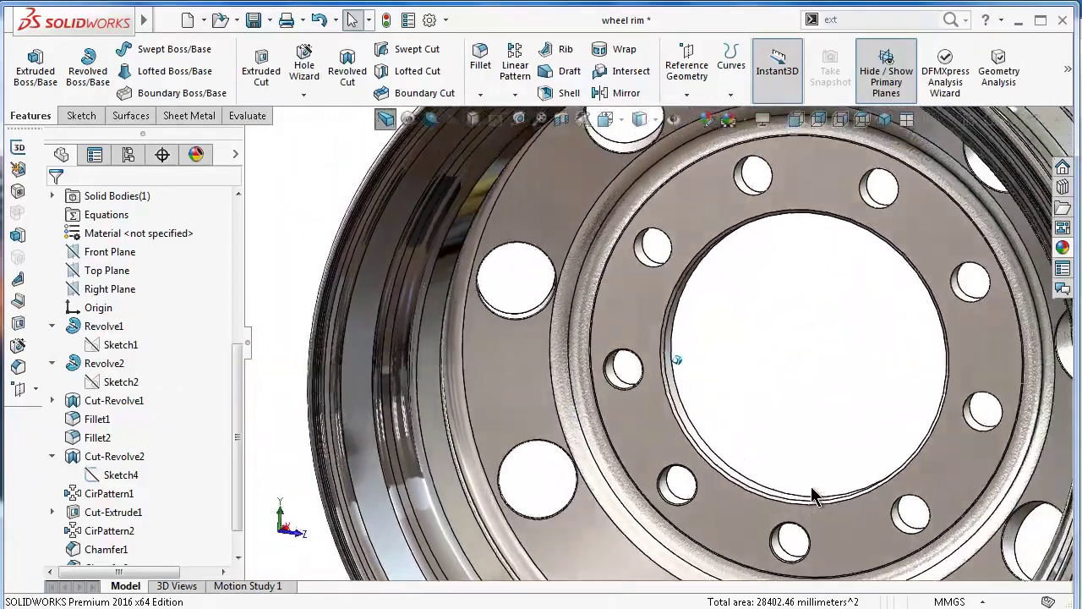
key(Left)
key(Left)
key(Left)
key(Left)
key(Left)
key(Left)
key(Left)
key(Left)
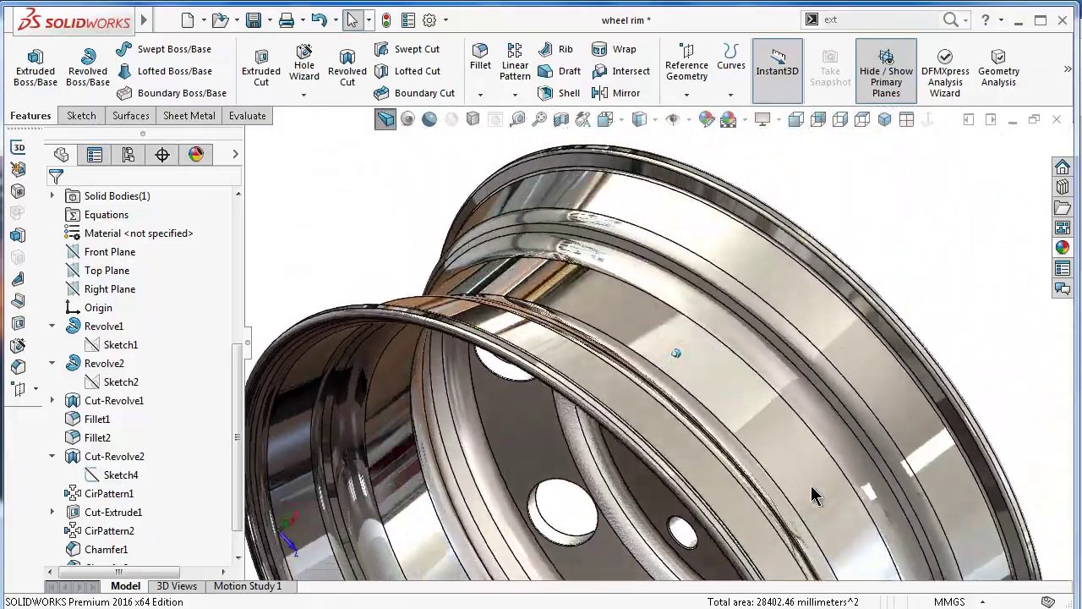
key(Left)
key(Left)
key(Left)
key(Left)
key(Left)
key(Left)
key(Left)
key(Left)
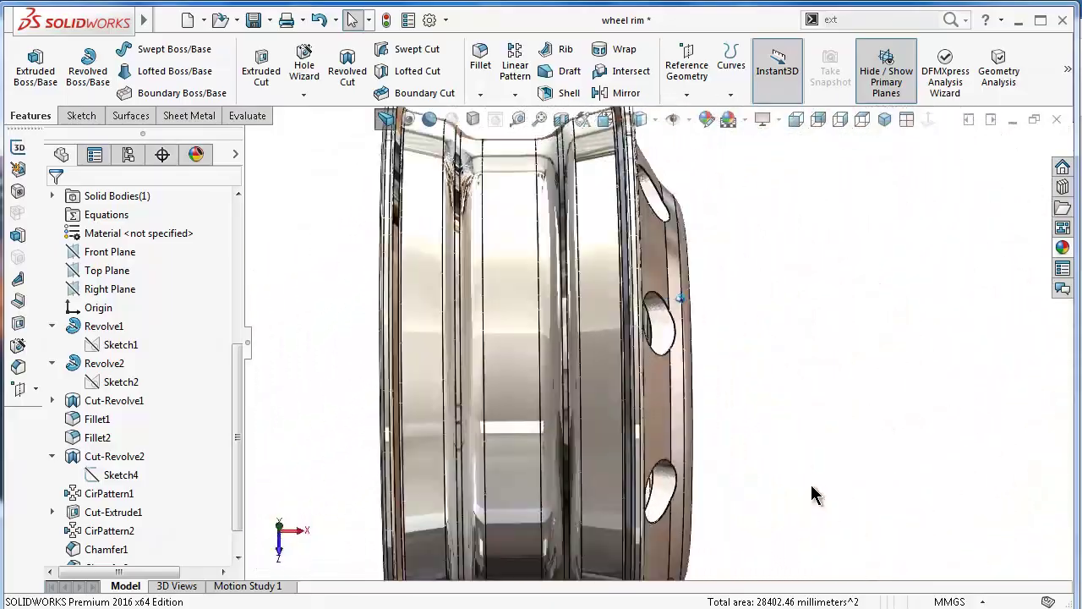
key(Left)
key(Left)
key(Left)
key(Left)
key(Left)
key(Left)
key(Left)
key(Left)
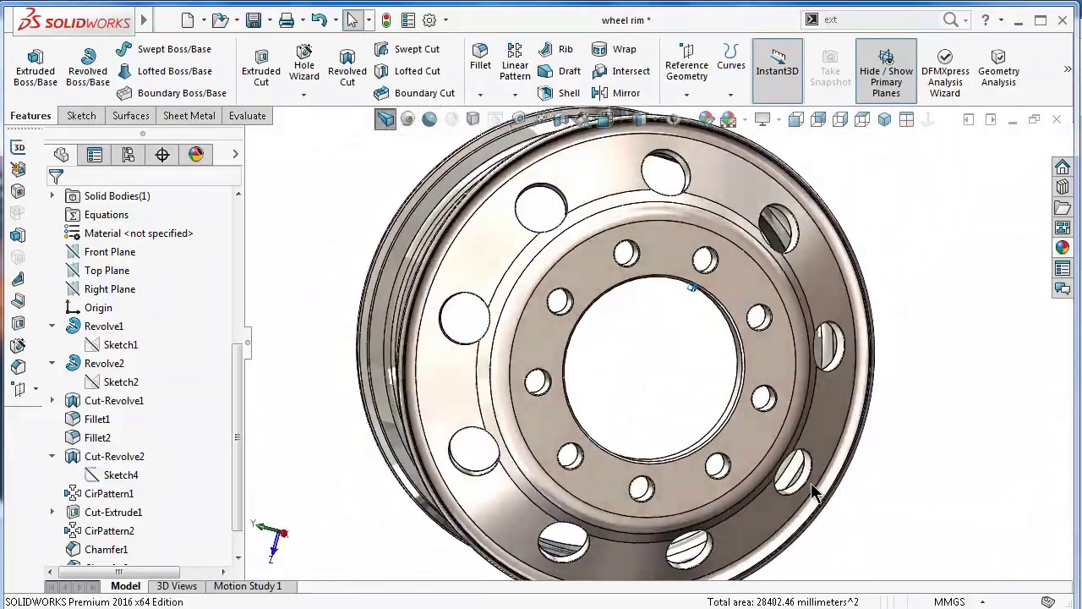
key(Left)
key(Left)
key(Left)
key(Left)
key(Left)
key(Left)
key(Left)
key(Left)
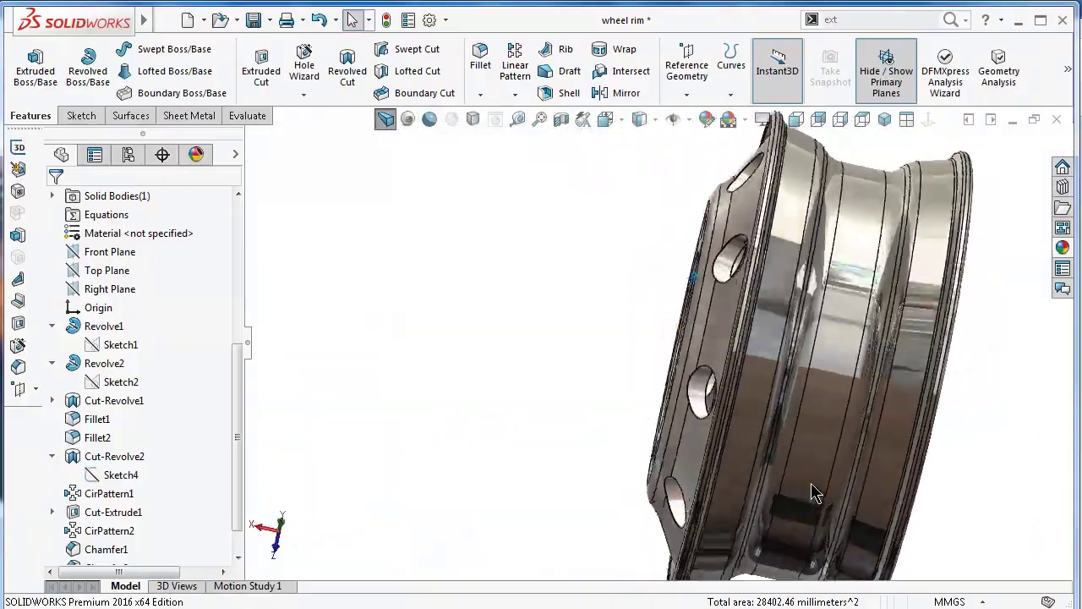
key(Left)
key(Left)
key(Left)
key(Left)
key(Left)
key(Left)
key(Left)
key(Left)
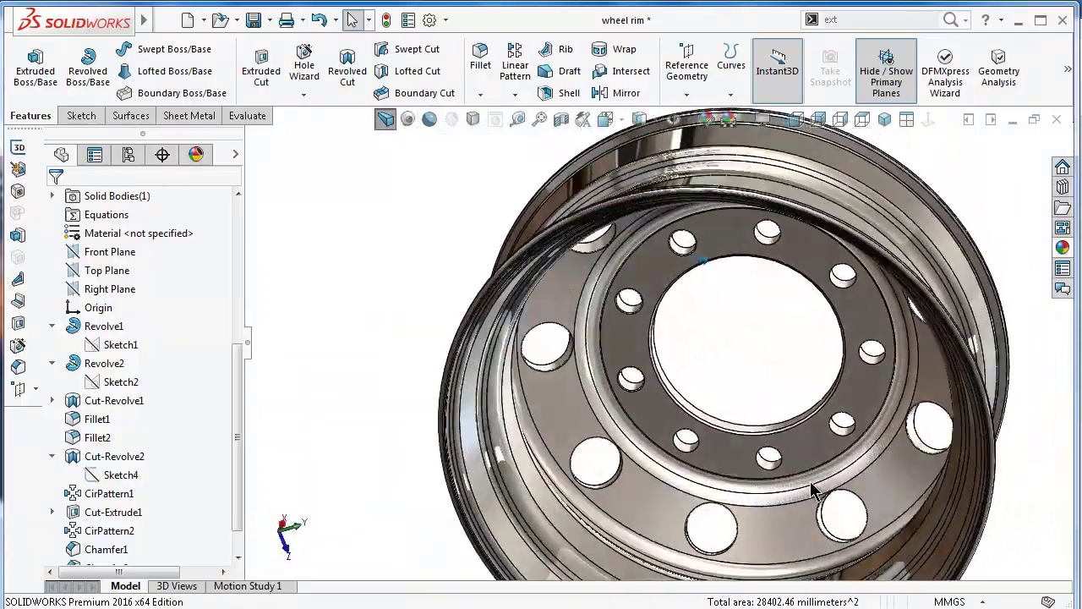
key(Left)
key(Left)
key(Left)
key(Left)
key(Left)
key(Left)
key(Left)
key(Left)
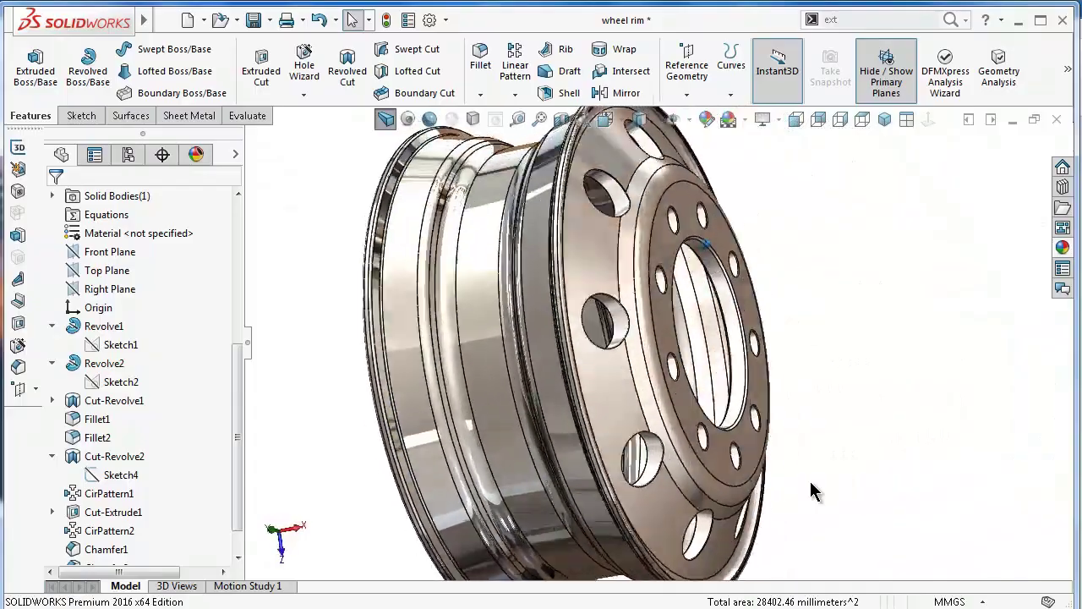
key(Left)
key(Left)
key(Left)
key(Left)
key(Left)
key(Left)
key(Left)
key(Left)
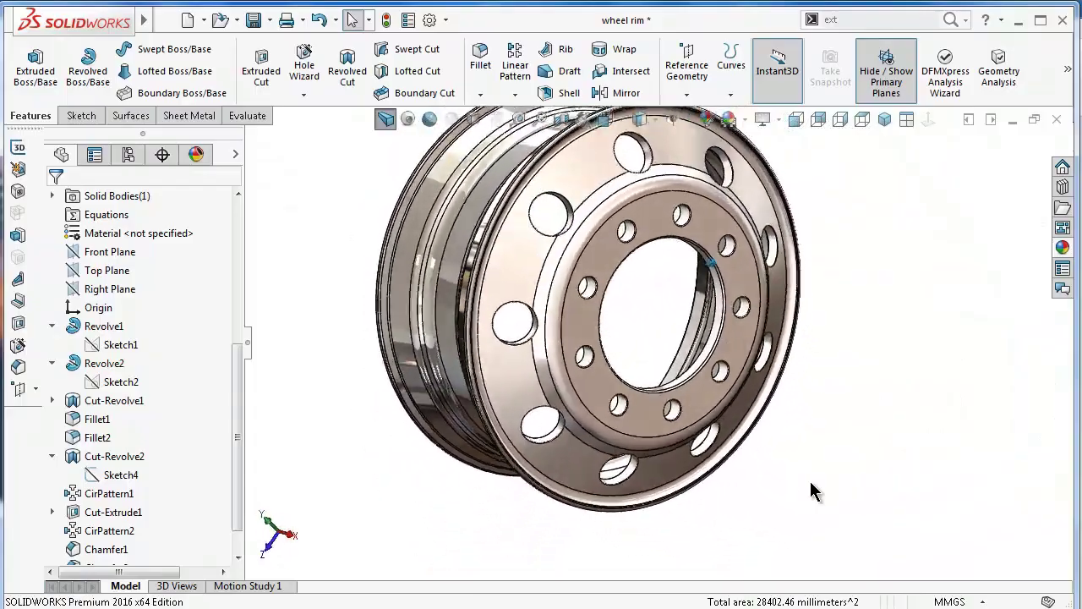